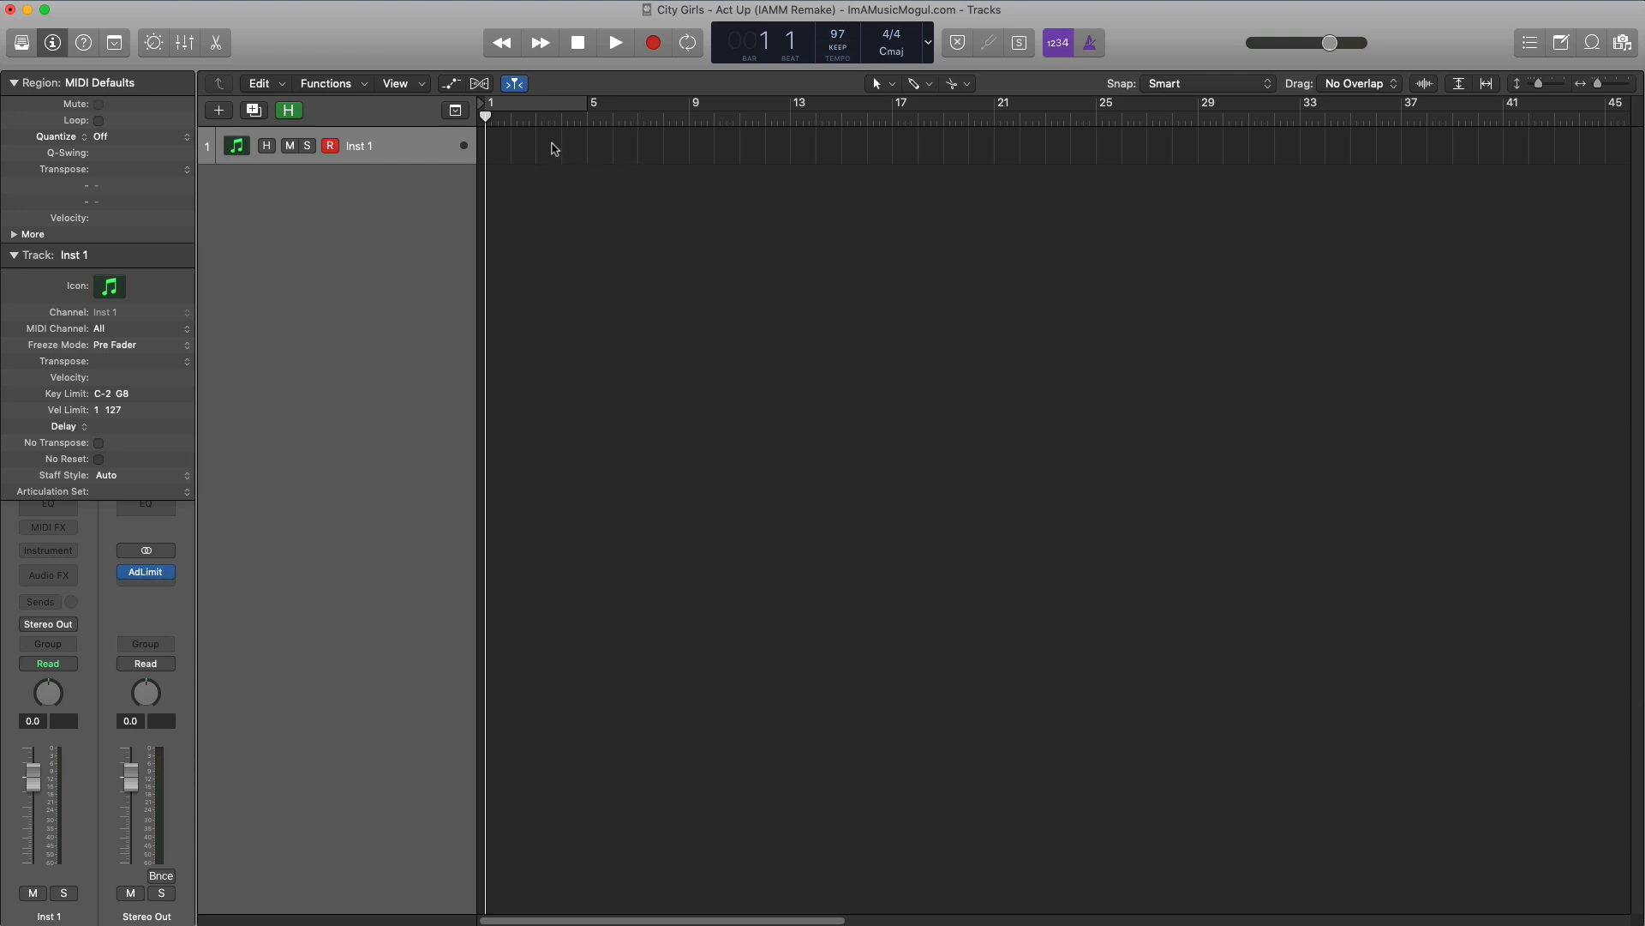
# Turn on cycle playback for bars 1 to 4, switch off the track-hiding view and collapse the Track inspector
pyautogui.click(555, 107)
pyautogui.press('space')
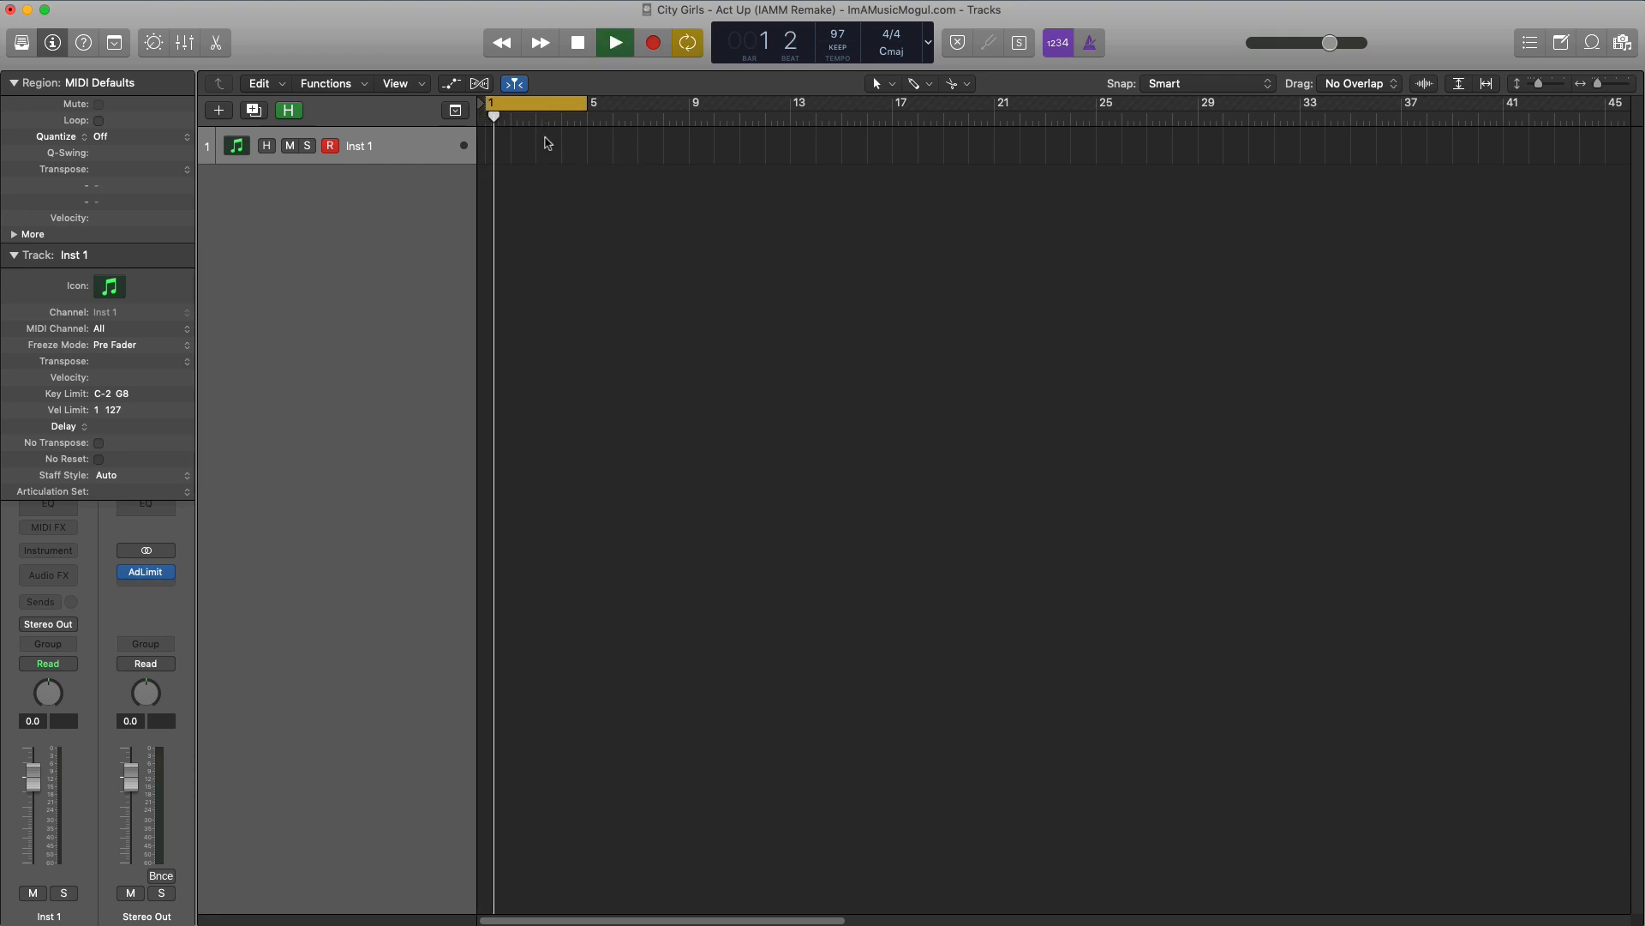
pyautogui.press('h')
pyautogui.press('space')
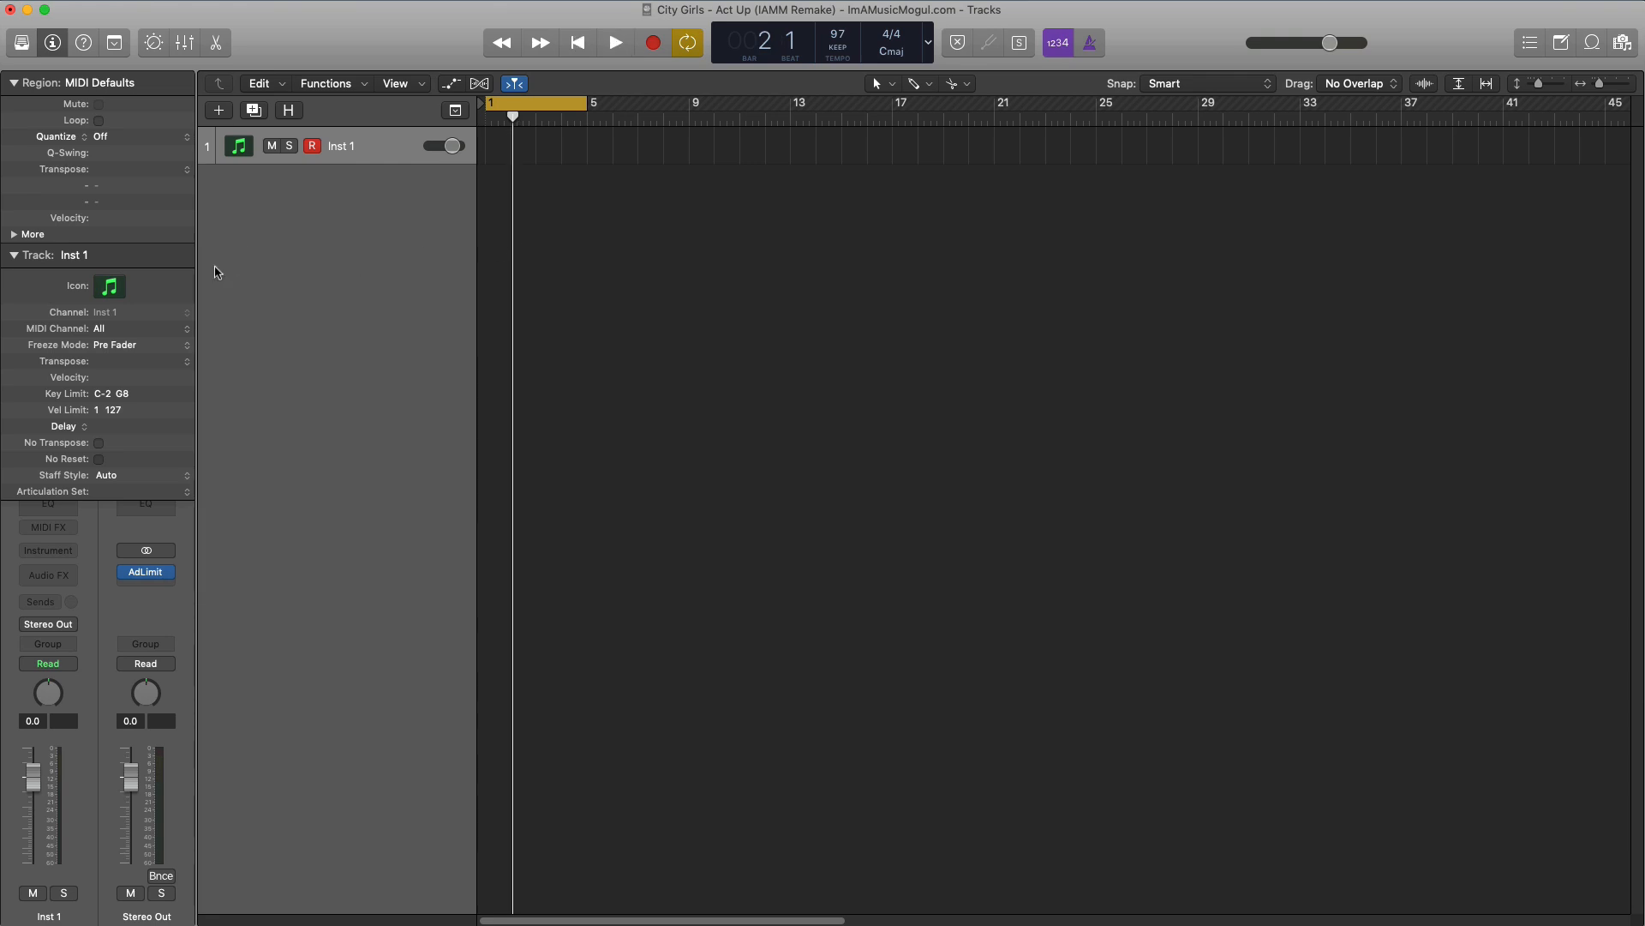
pyautogui.click(26, 257)
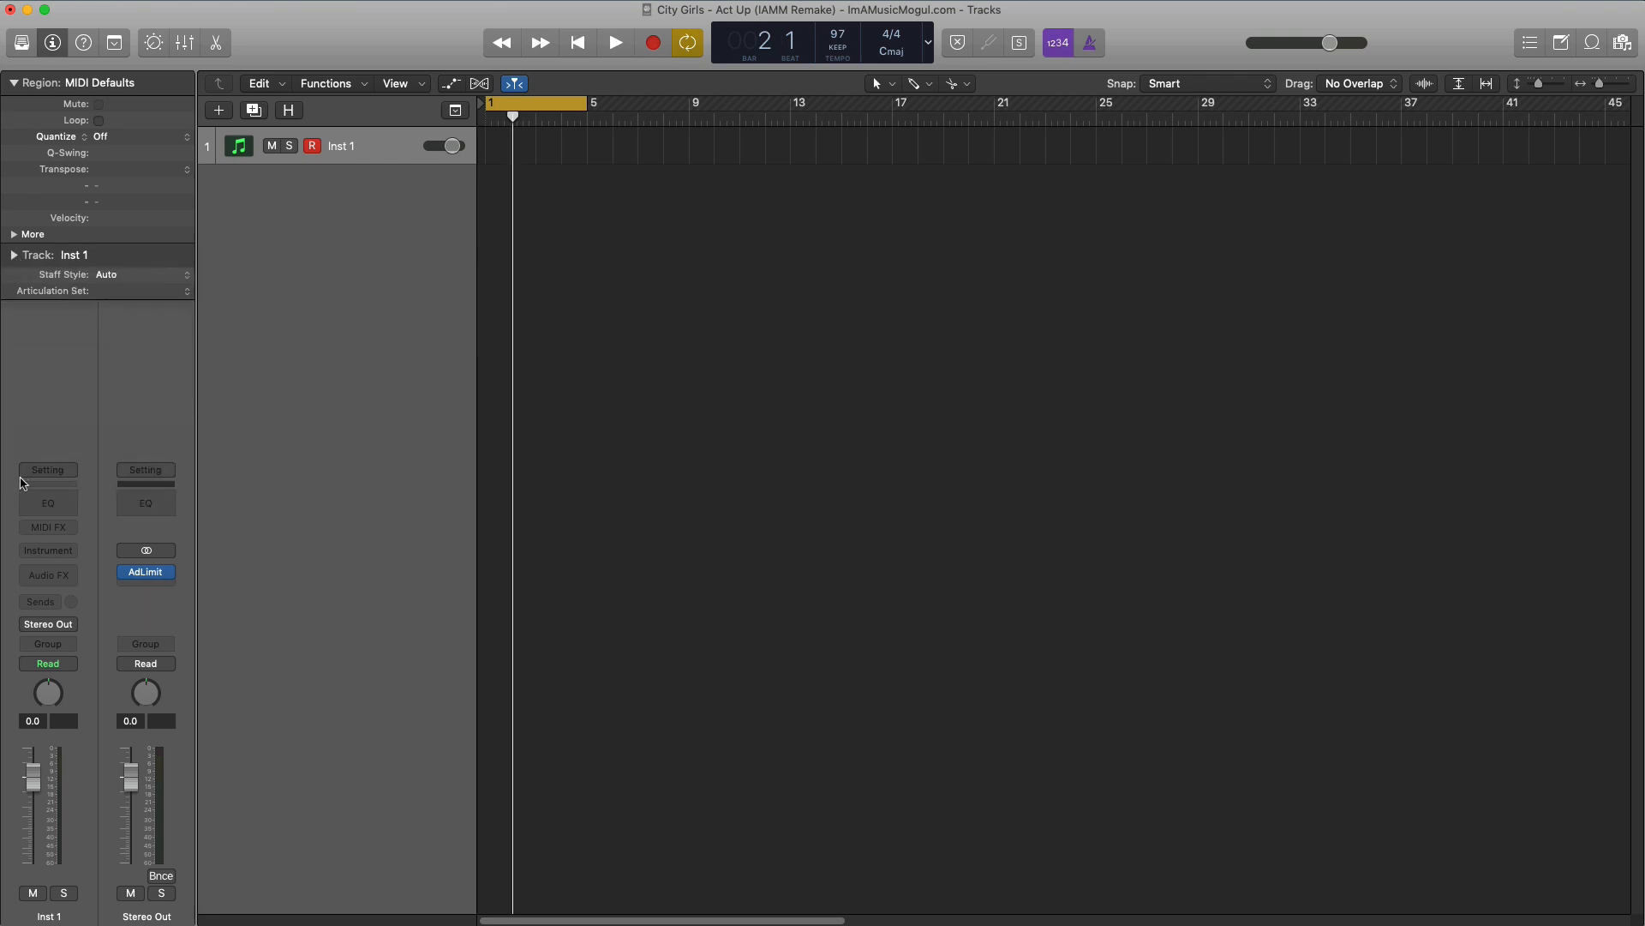
# Load the channel strip setting "Usher - I Don't Mind Keyboard" on the Inst 1 track
pyautogui.click(48, 470)
pyautogui.scroll(-15, 112, 759)
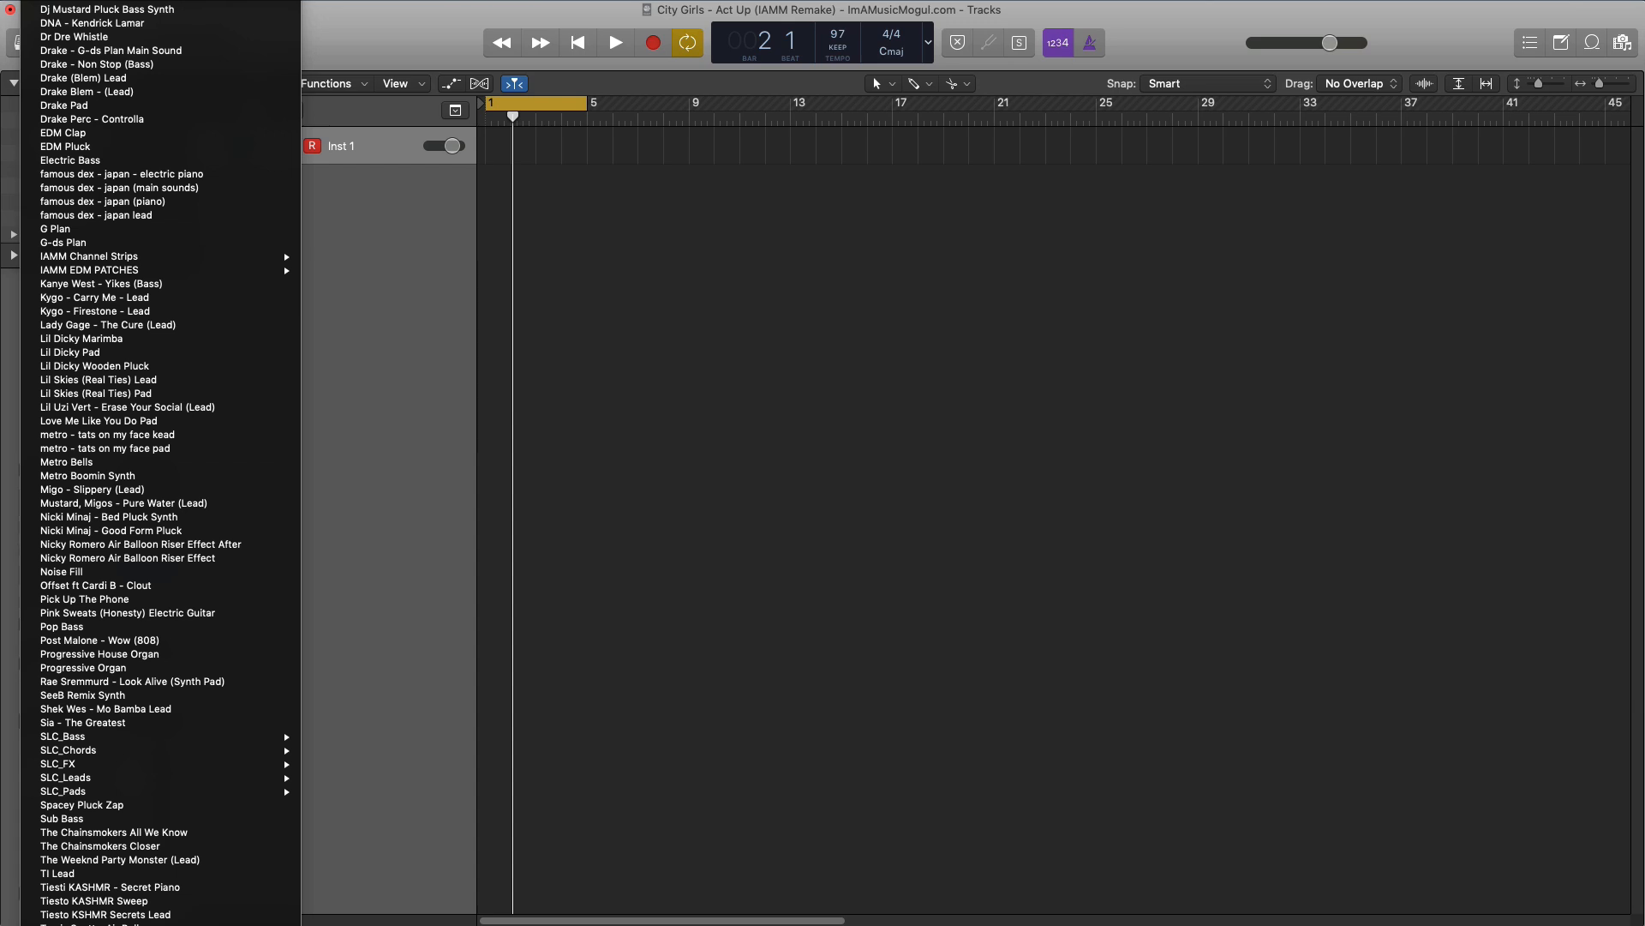
pyautogui.click(143, 908)
pyautogui.click(71, 440)
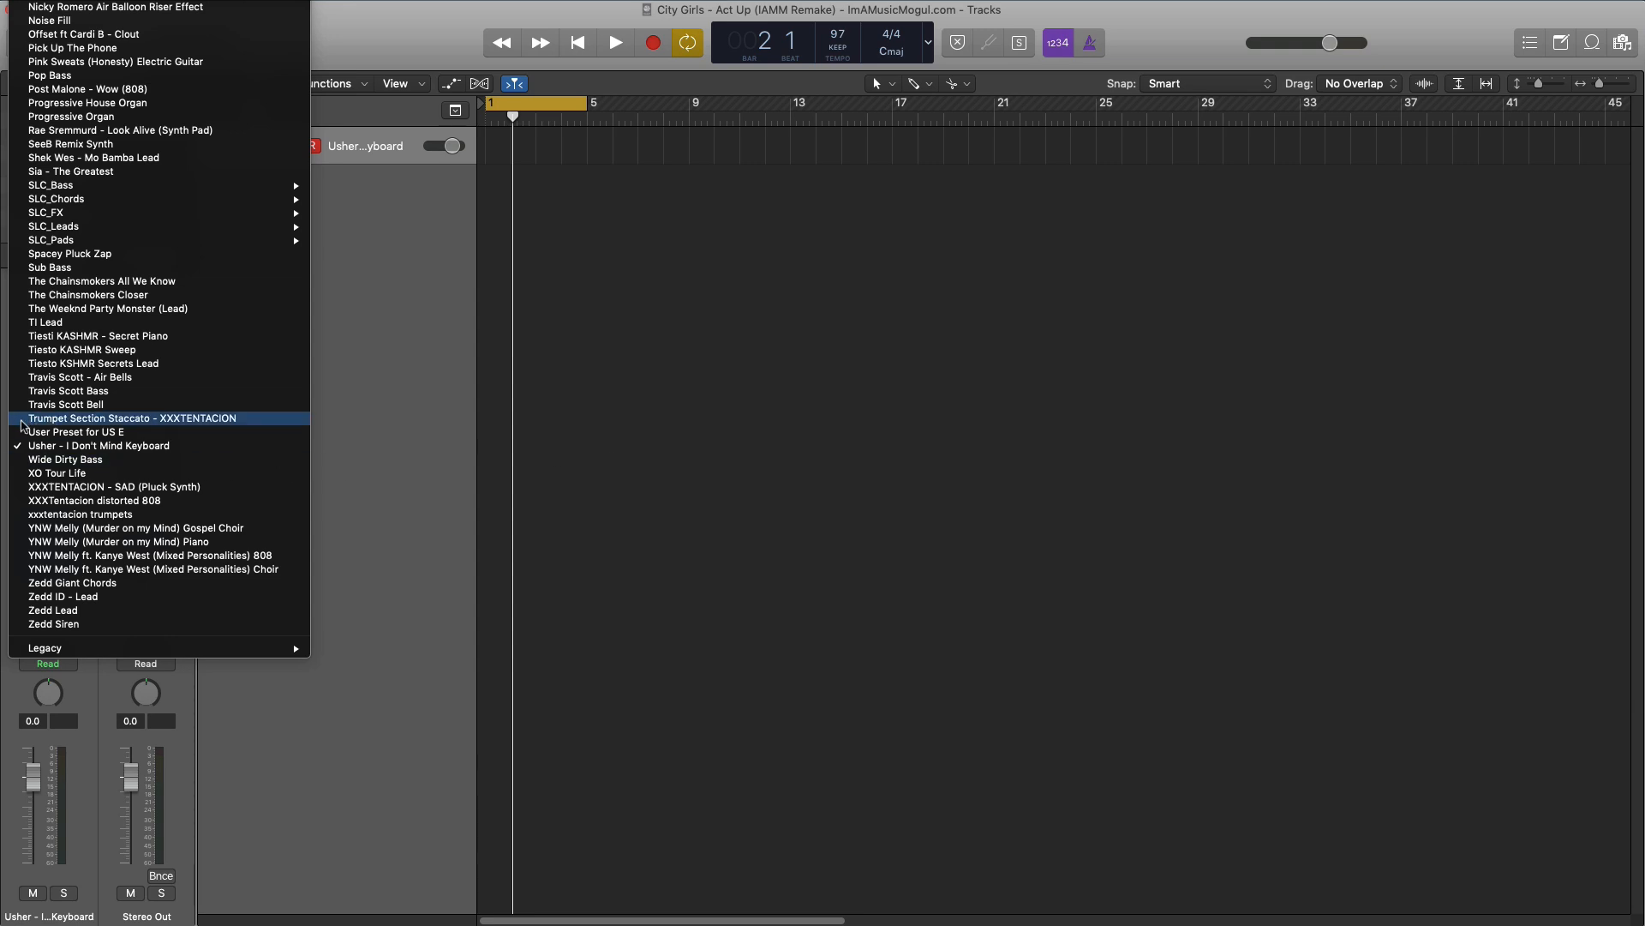
pyautogui.click(381, 465)
# Create a four-bar MIDI region starting at bar 1 and open it in an enlarged Piano Roll
pyautogui.keyDown('super'); pyautogui.click(488, 148); pyautogui.keyUp('super')
pyautogui.moveTo(508, 159); pyautogui.dragTo(586, 161)
pyautogui.doubleClick(565, 163)
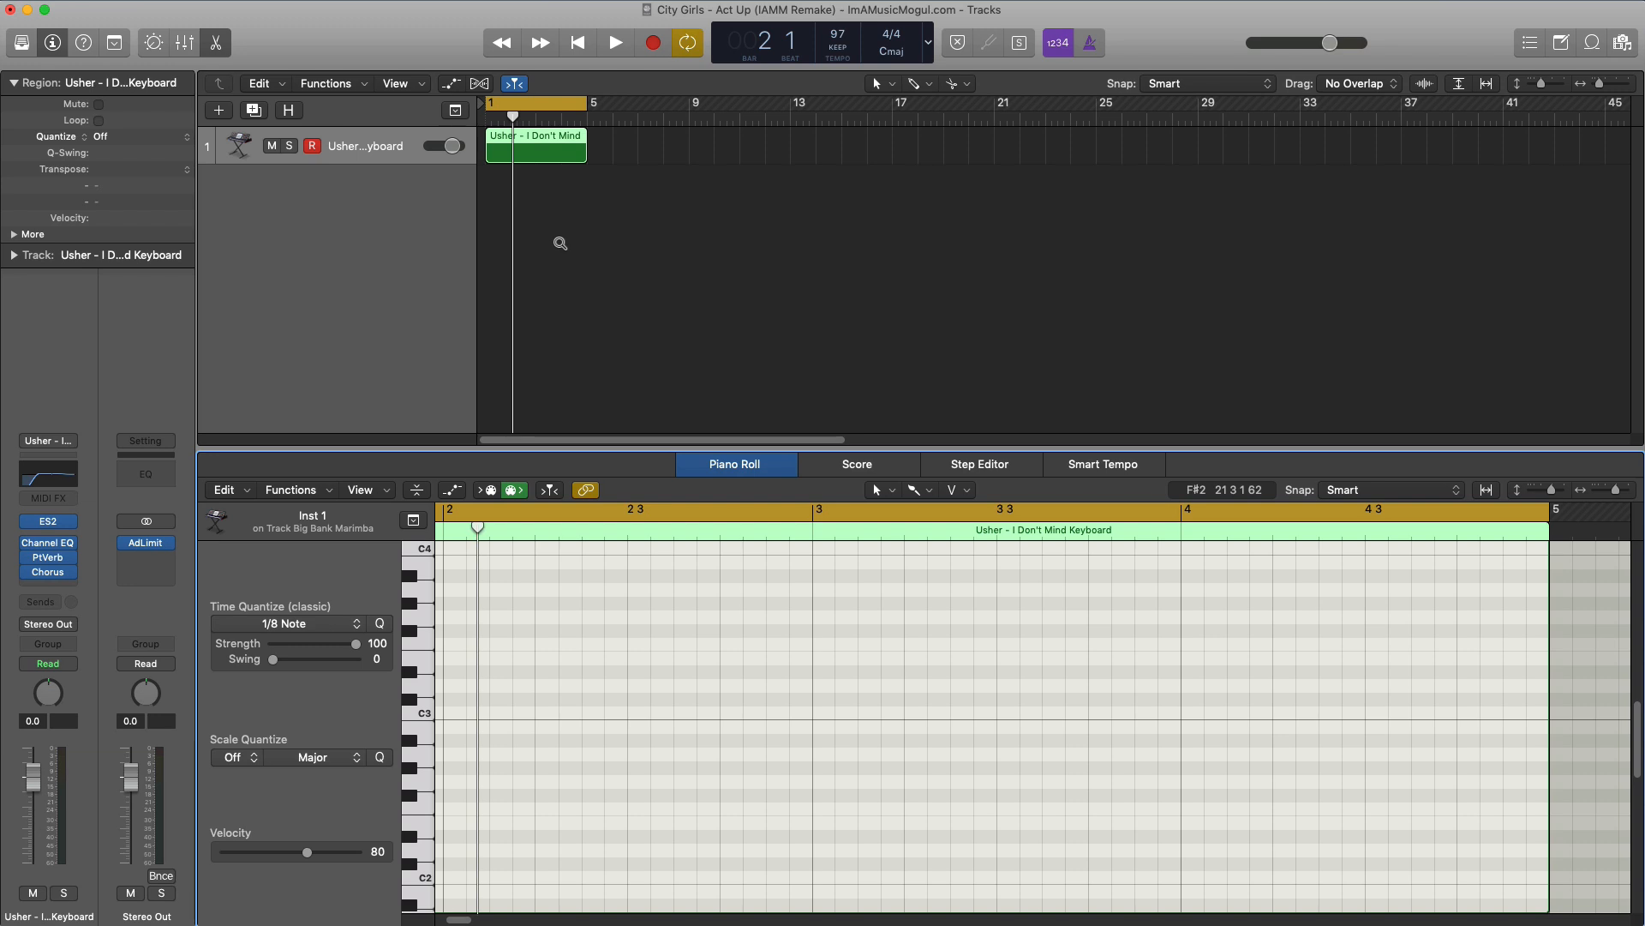
pyautogui.moveTo(533, 452); pyautogui.dragTo(533, 336)
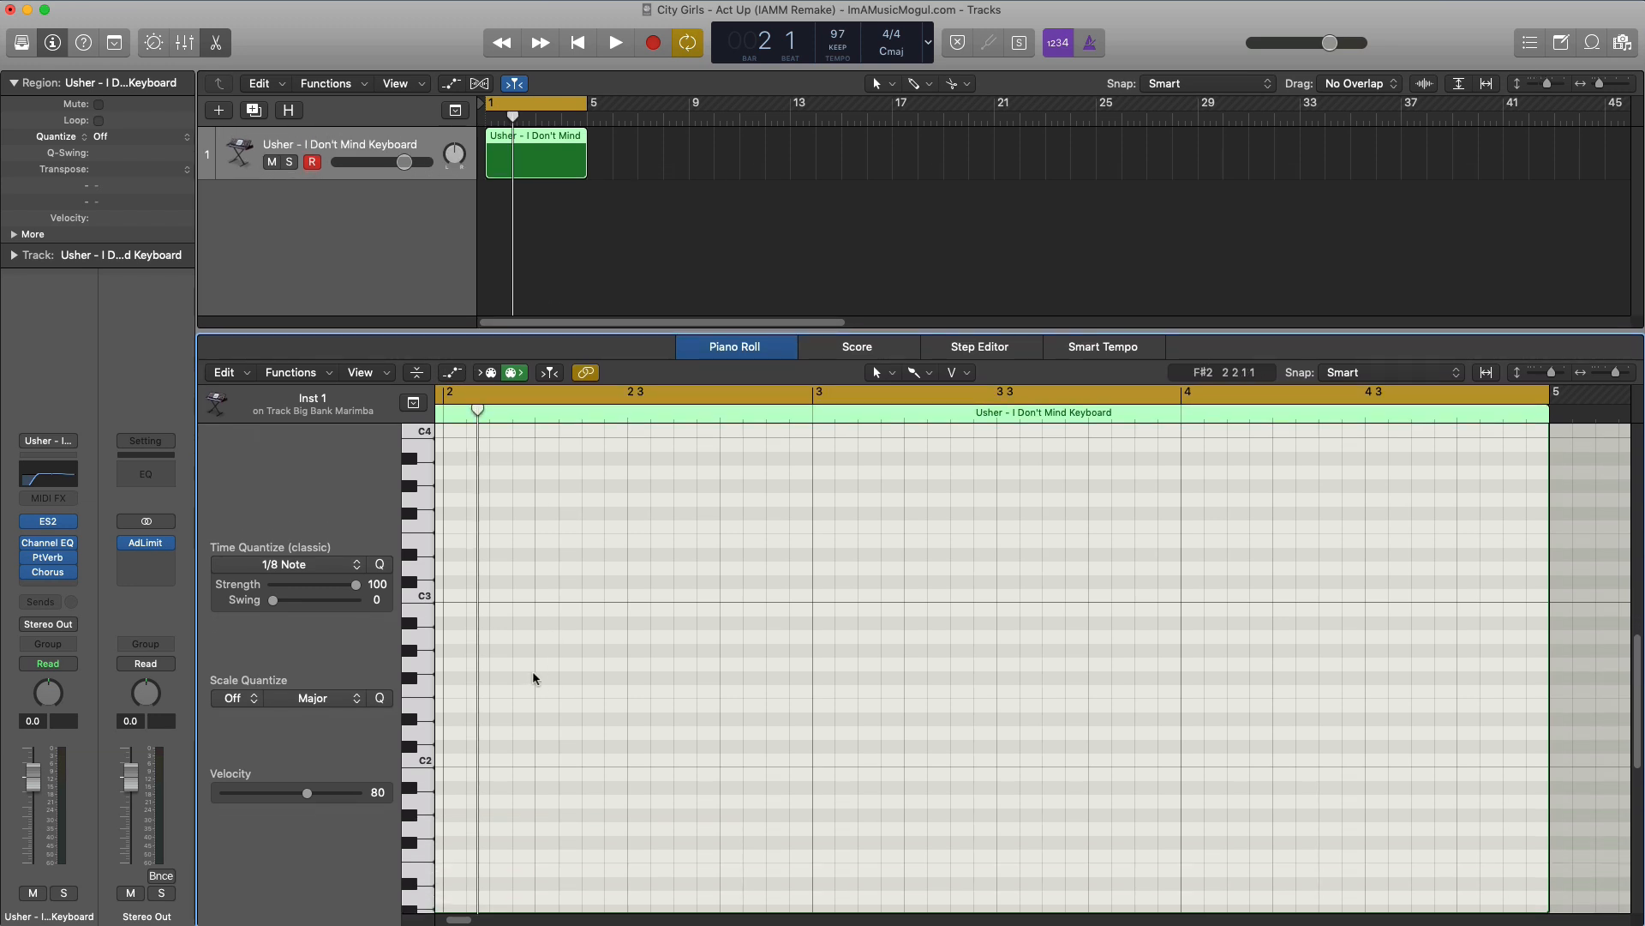
# Add a short G2 note and place it at the start of bar 1
pyautogui.keyDown('super'); pyautogui.click(466, 666); pyautogui.keyUp('super')
pyautogui.moveTo(488, 665); pyautogui.dragTo(464, 672)
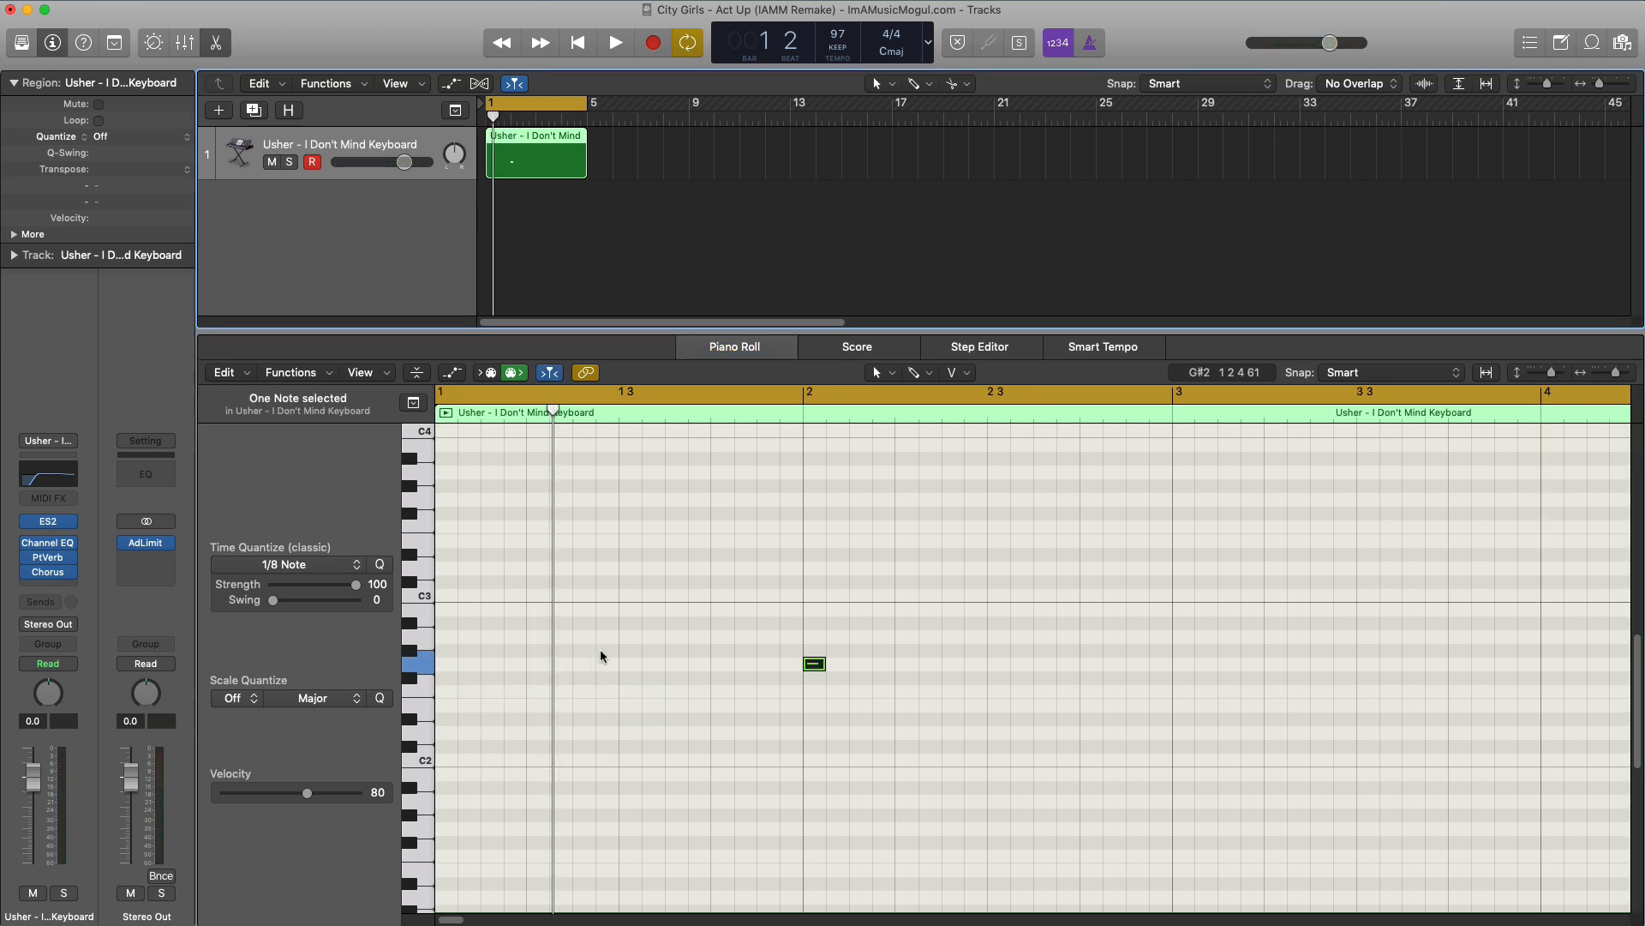
pyautogui.hscroll(5, 600, 649)
pyautogui.hscroll(-5, 594, 646)
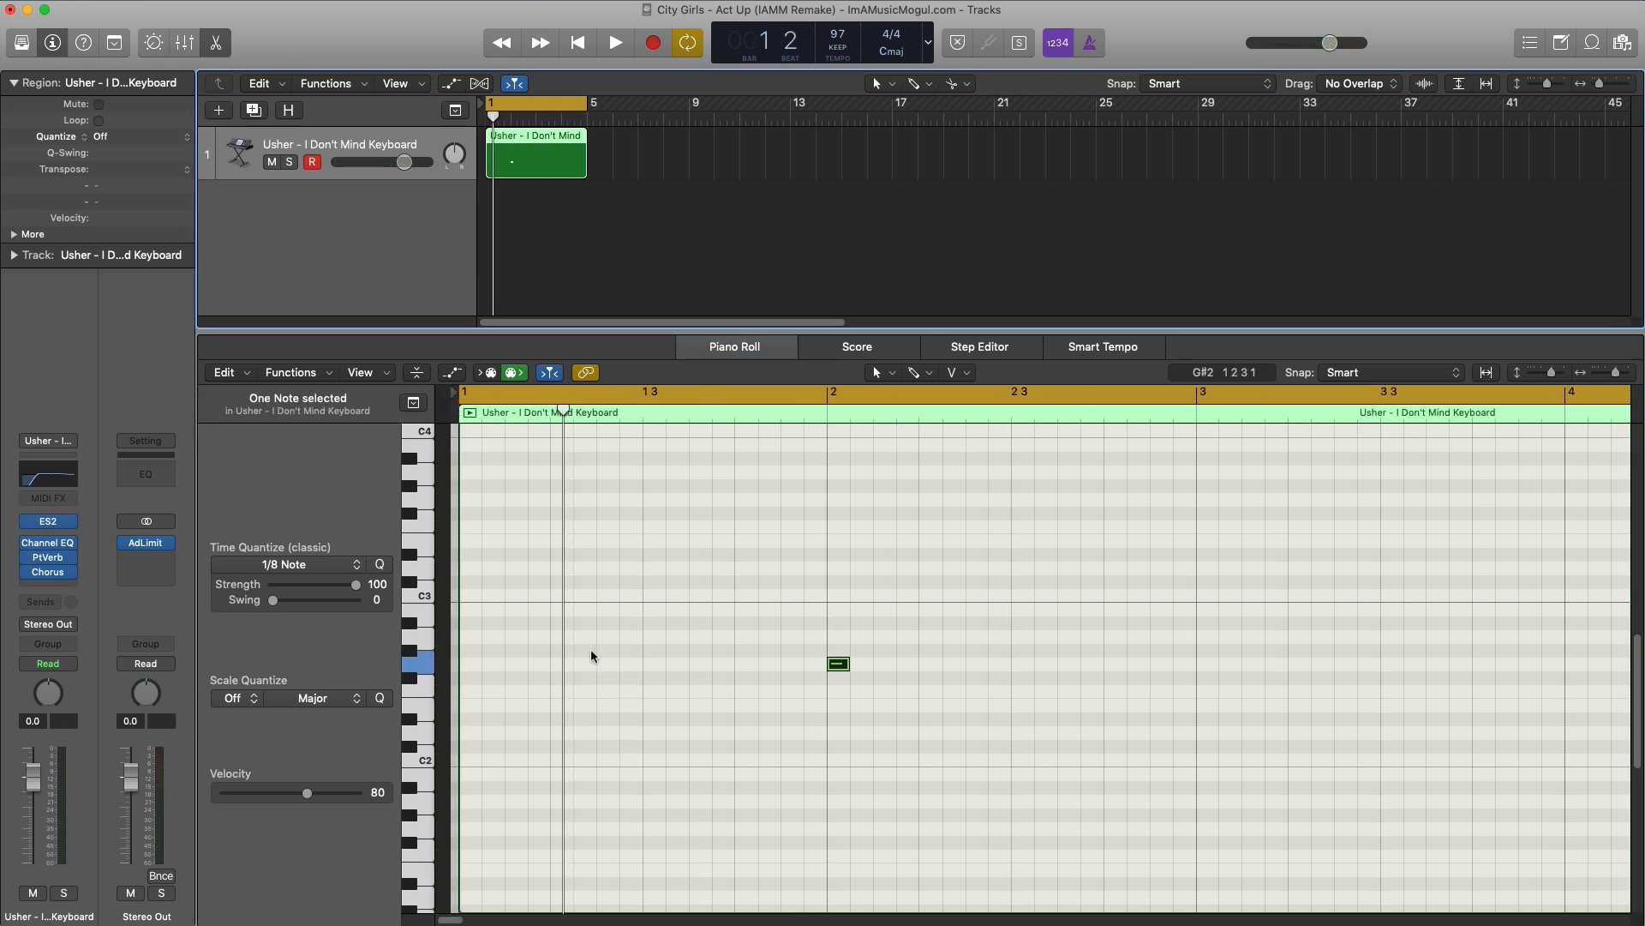
pyautogui.moveTo(824, 664); pyautogui.dragTo(449, 673)
# Add short notes in bar 1: D3 at position 1 1 4, D#3 at 1 2 3 and C3 at 1 4 1
pyautogui.keyDown('super'); pyautogui.click(524, 568); pyautogui.keyUp('super')
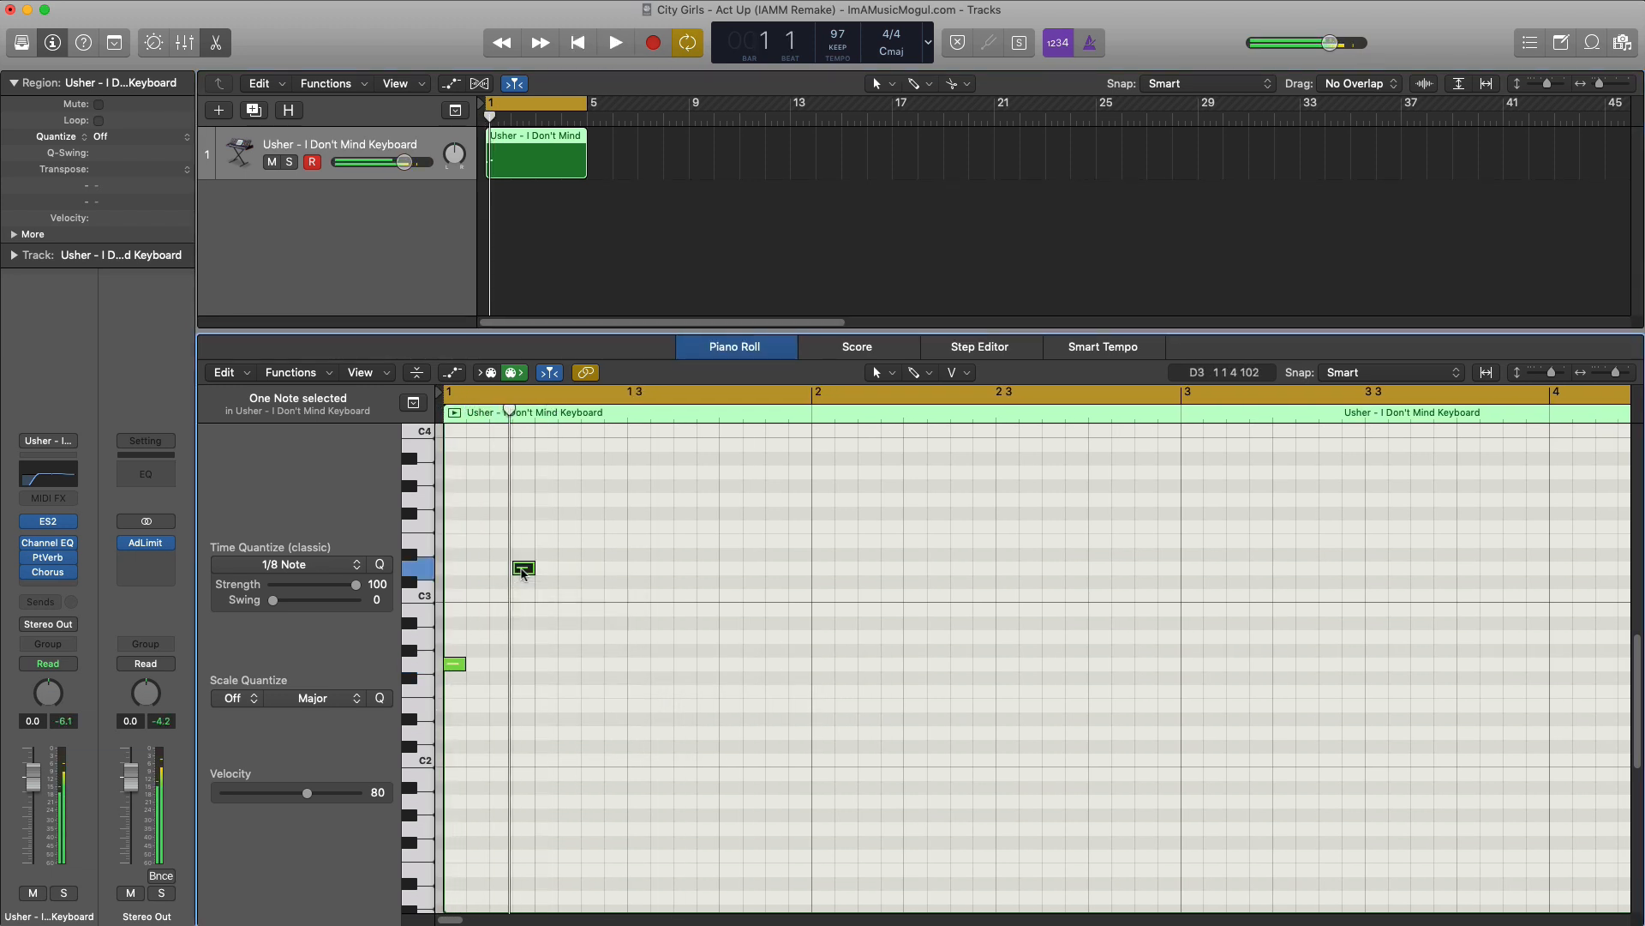
pyautogui.press('space')
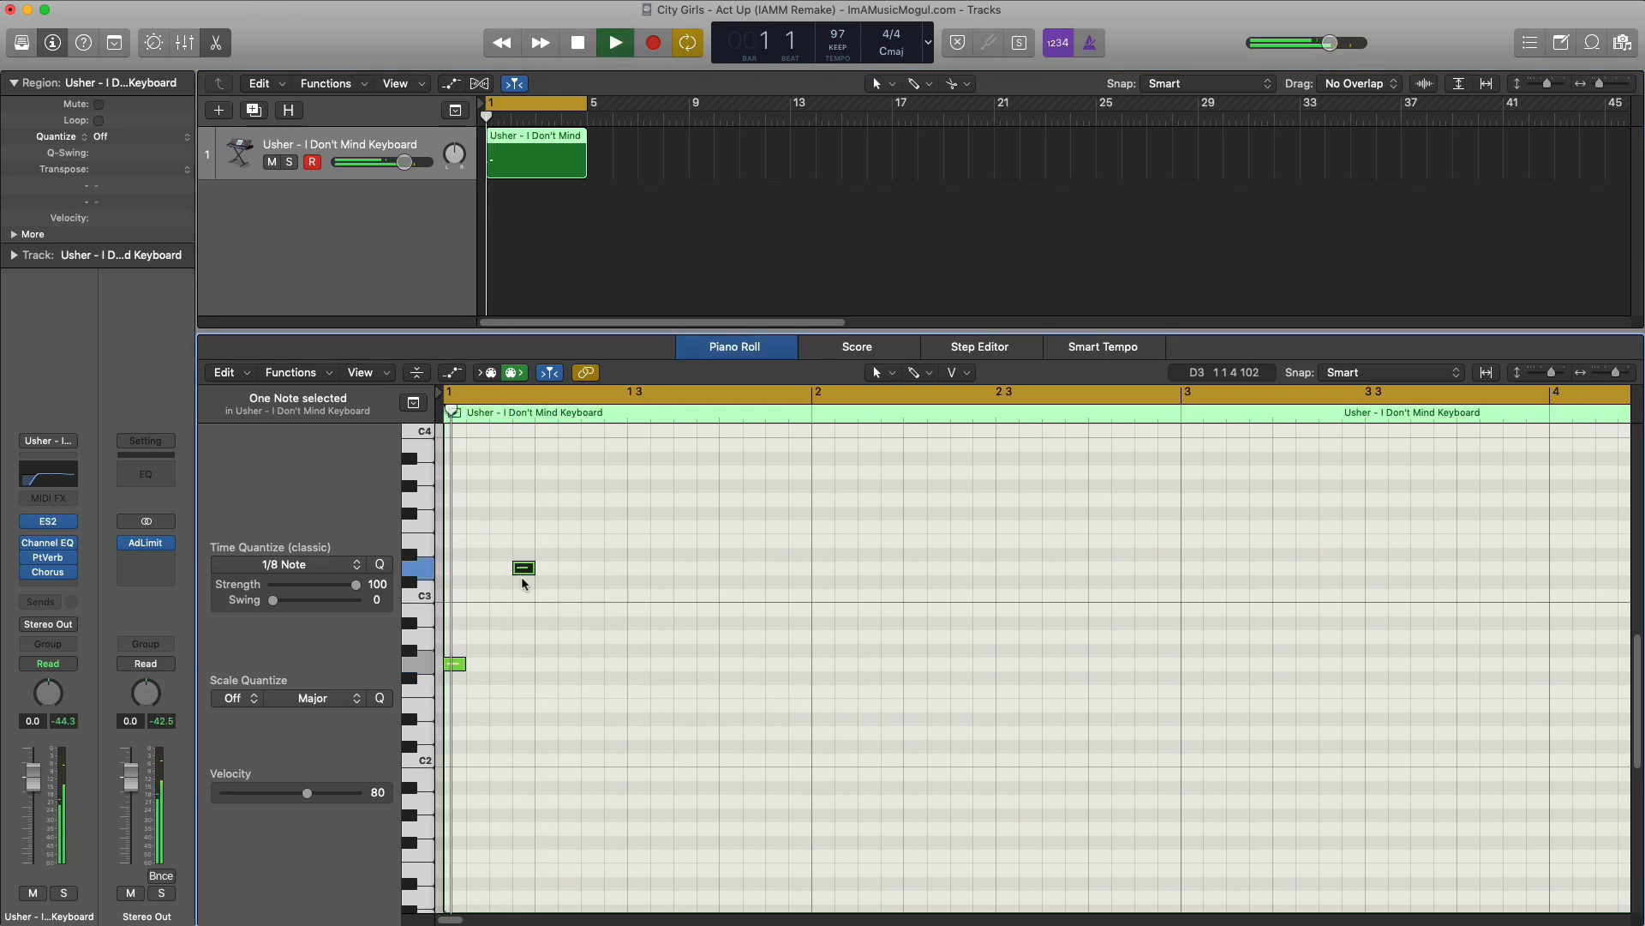
pyautogui.keyDown('super'); pyautogui.click(582, 554); pyautogui.keyUp('super')
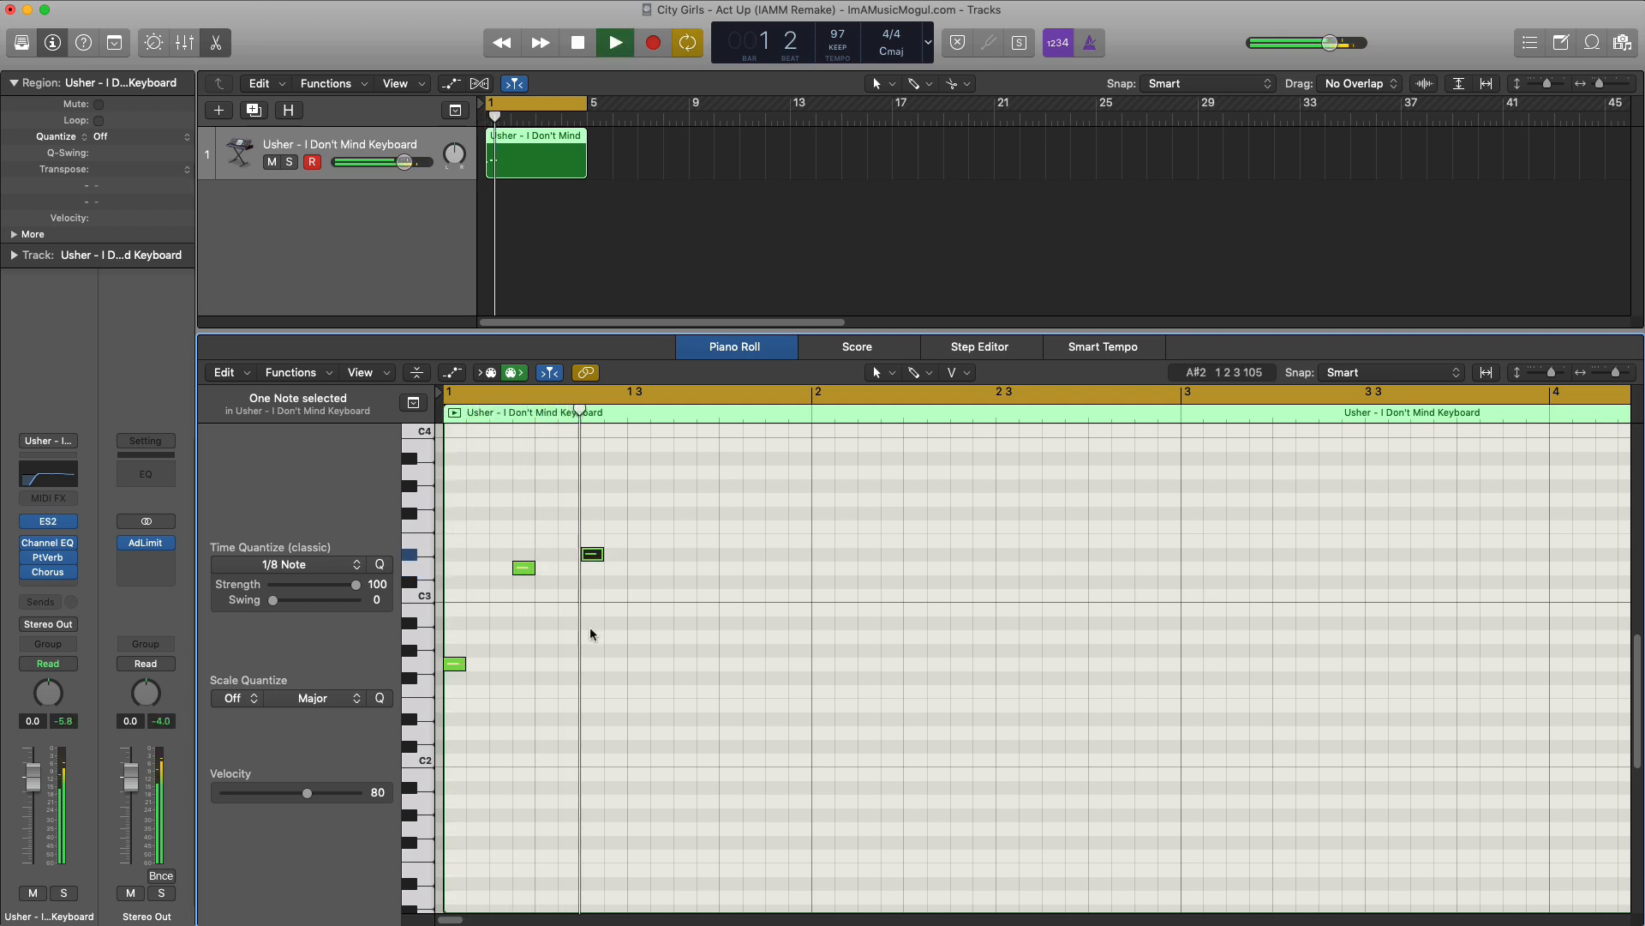
pyautogui.keyDown('super'); pyautogui.click(683, 596); pyautogui.keyUp('super')
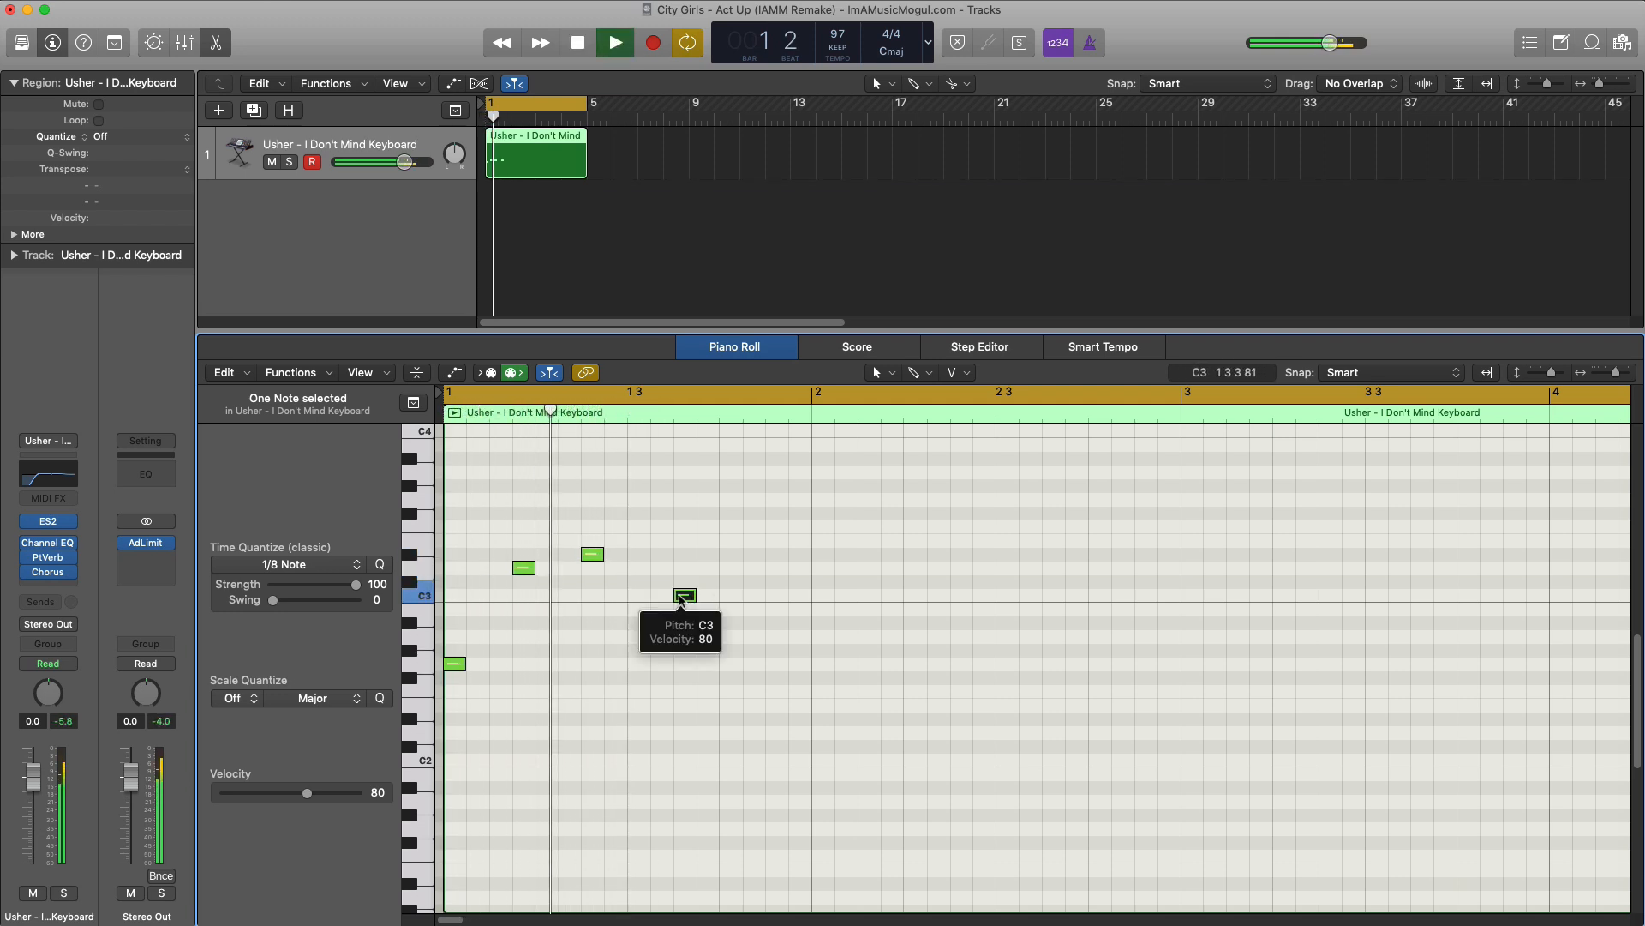
pyautogui.press('space')
pyautogui.moveTo(683, 599); pyautogui.dragTo(727, 608)
pyautogui.press('space')
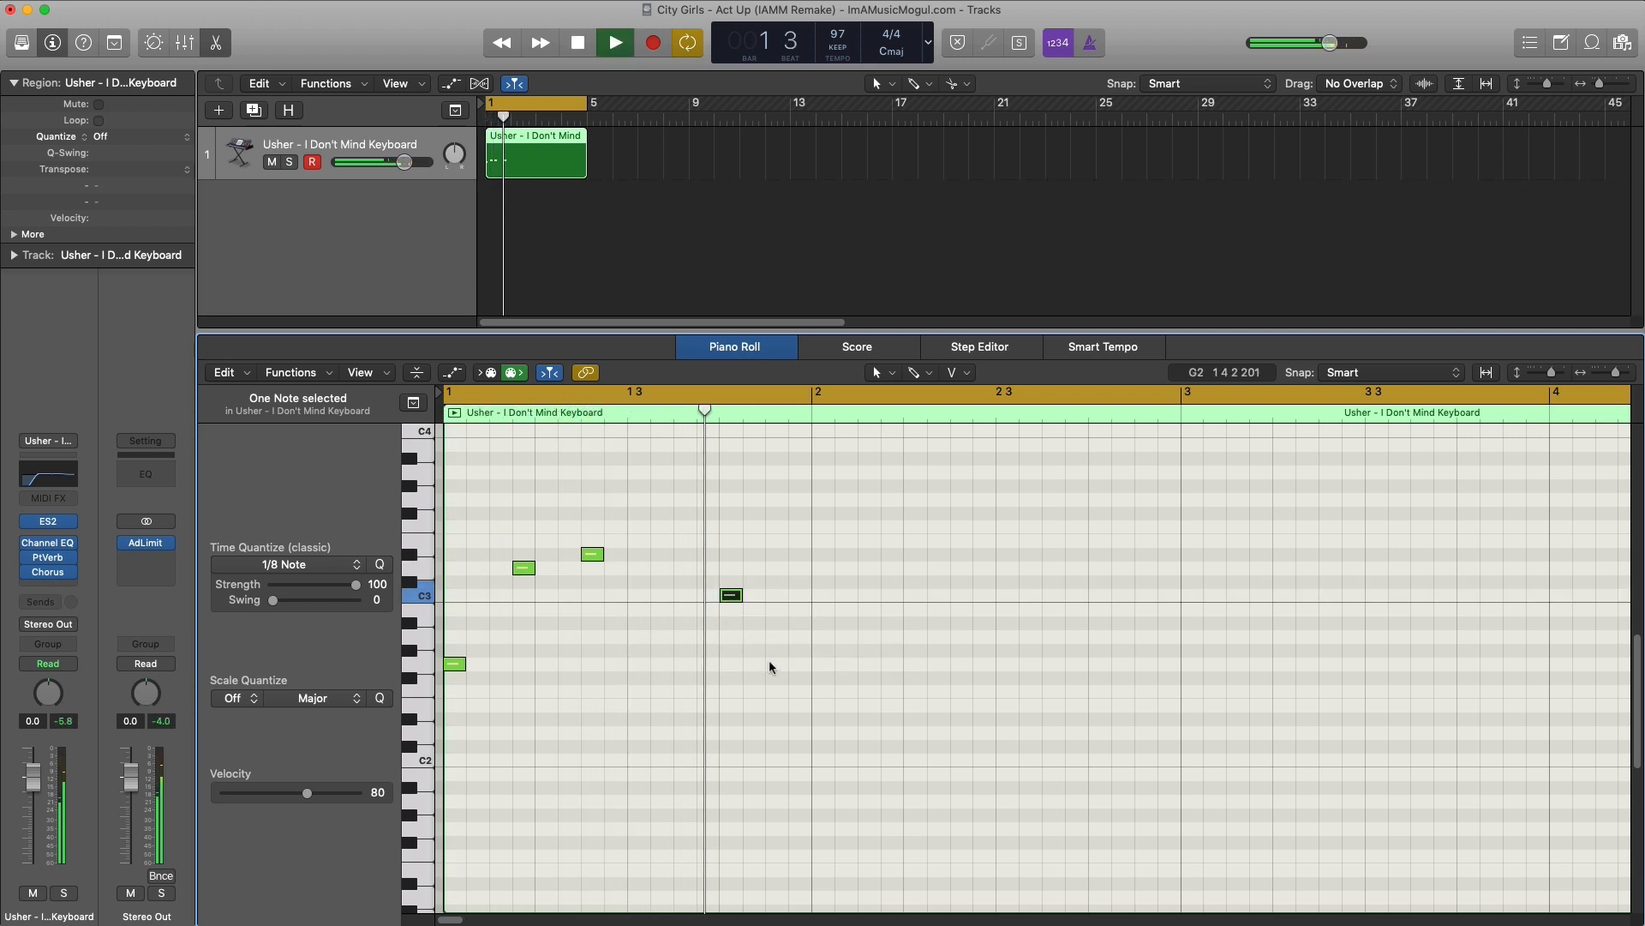
# Repeat bar 1's four-note phrase in bar 2 and play the result
pyautogui.press('space')
pyautogui.moveTo(797, 701); pyautogui.dragTo(444, 557)
pyautogui.press('super+r')
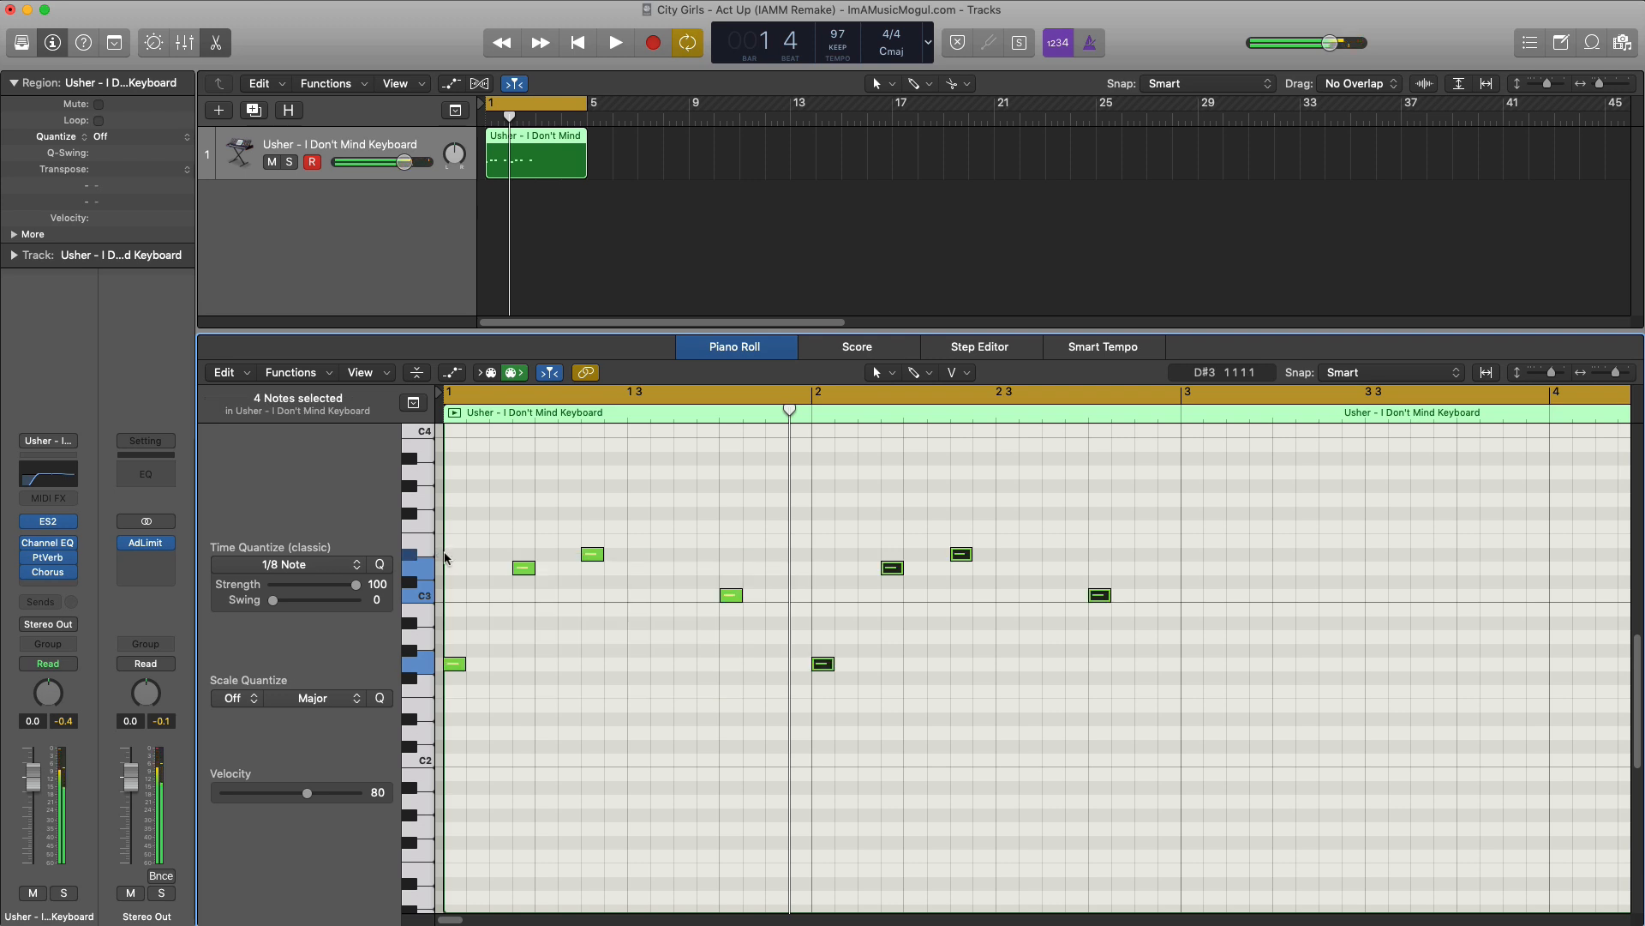
pyautogui.press('space')
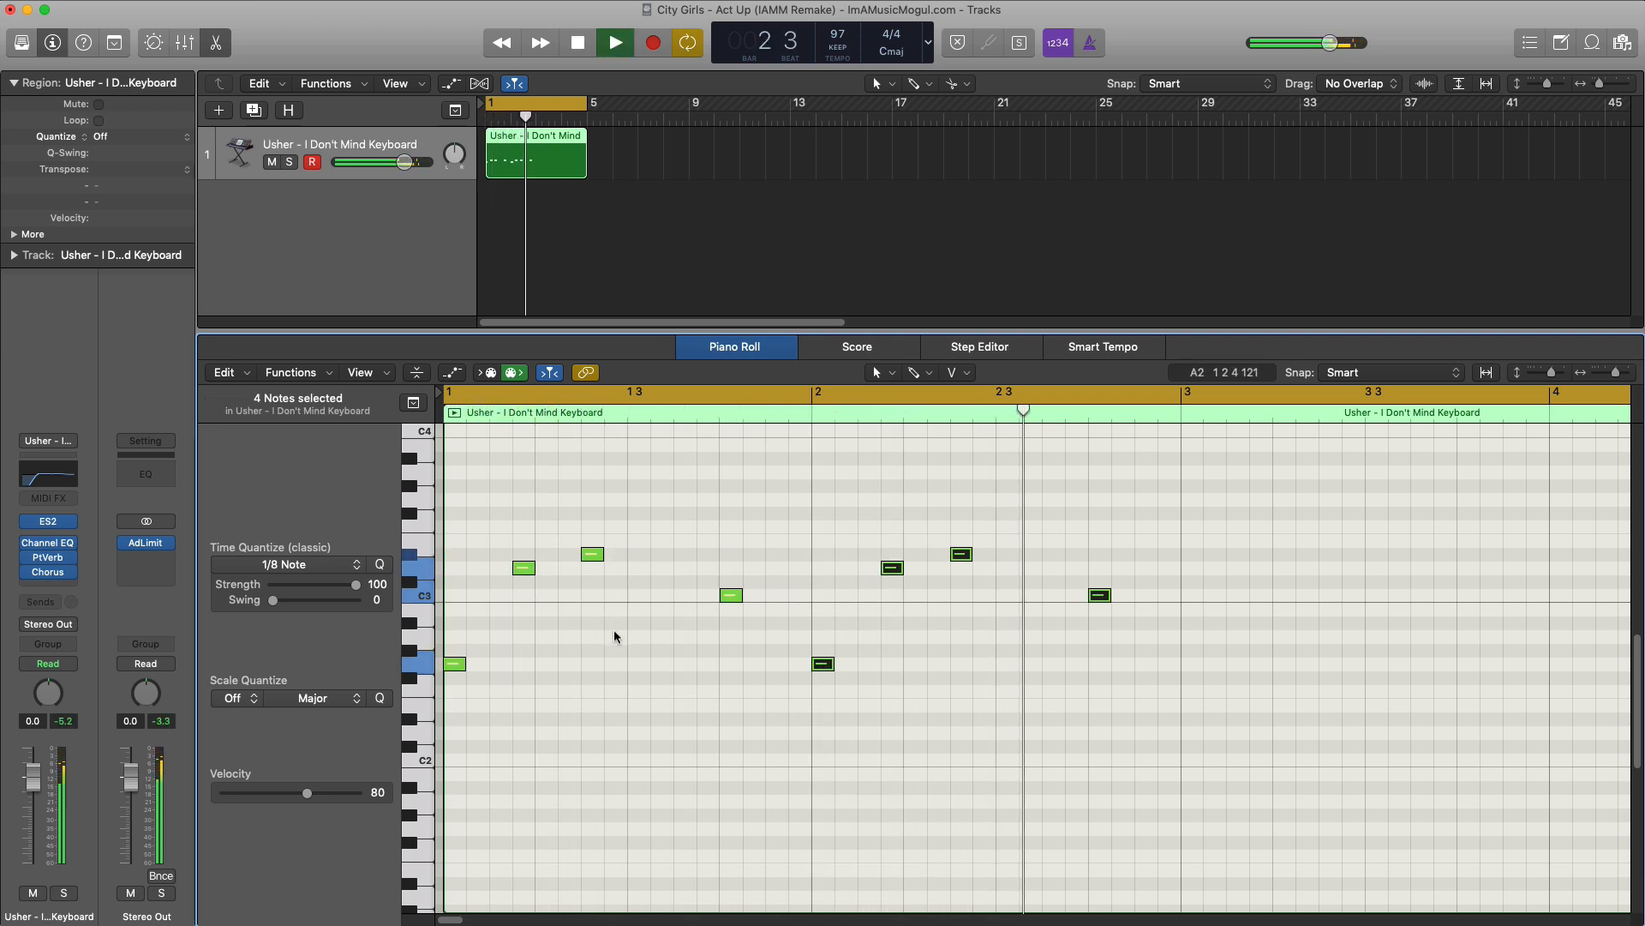
pyautogui.press('space')
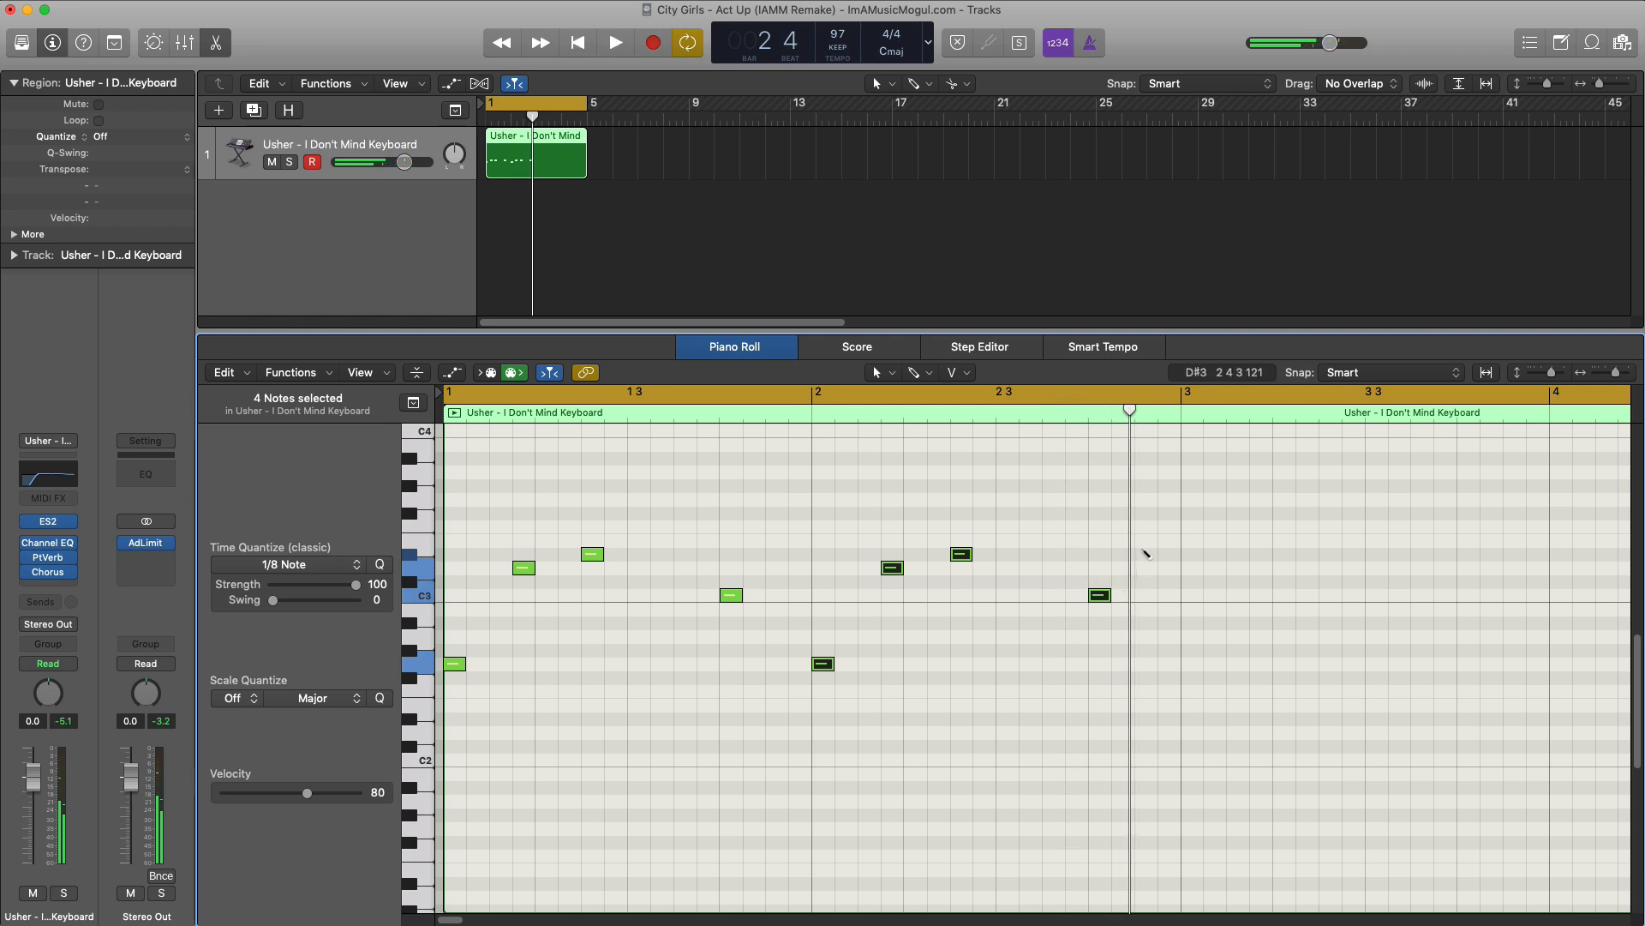
# Add a short G3 note near the end of bar 2, at position 2 4 3
pyautogui.click(1145, 502)
pyautogui.press('space')
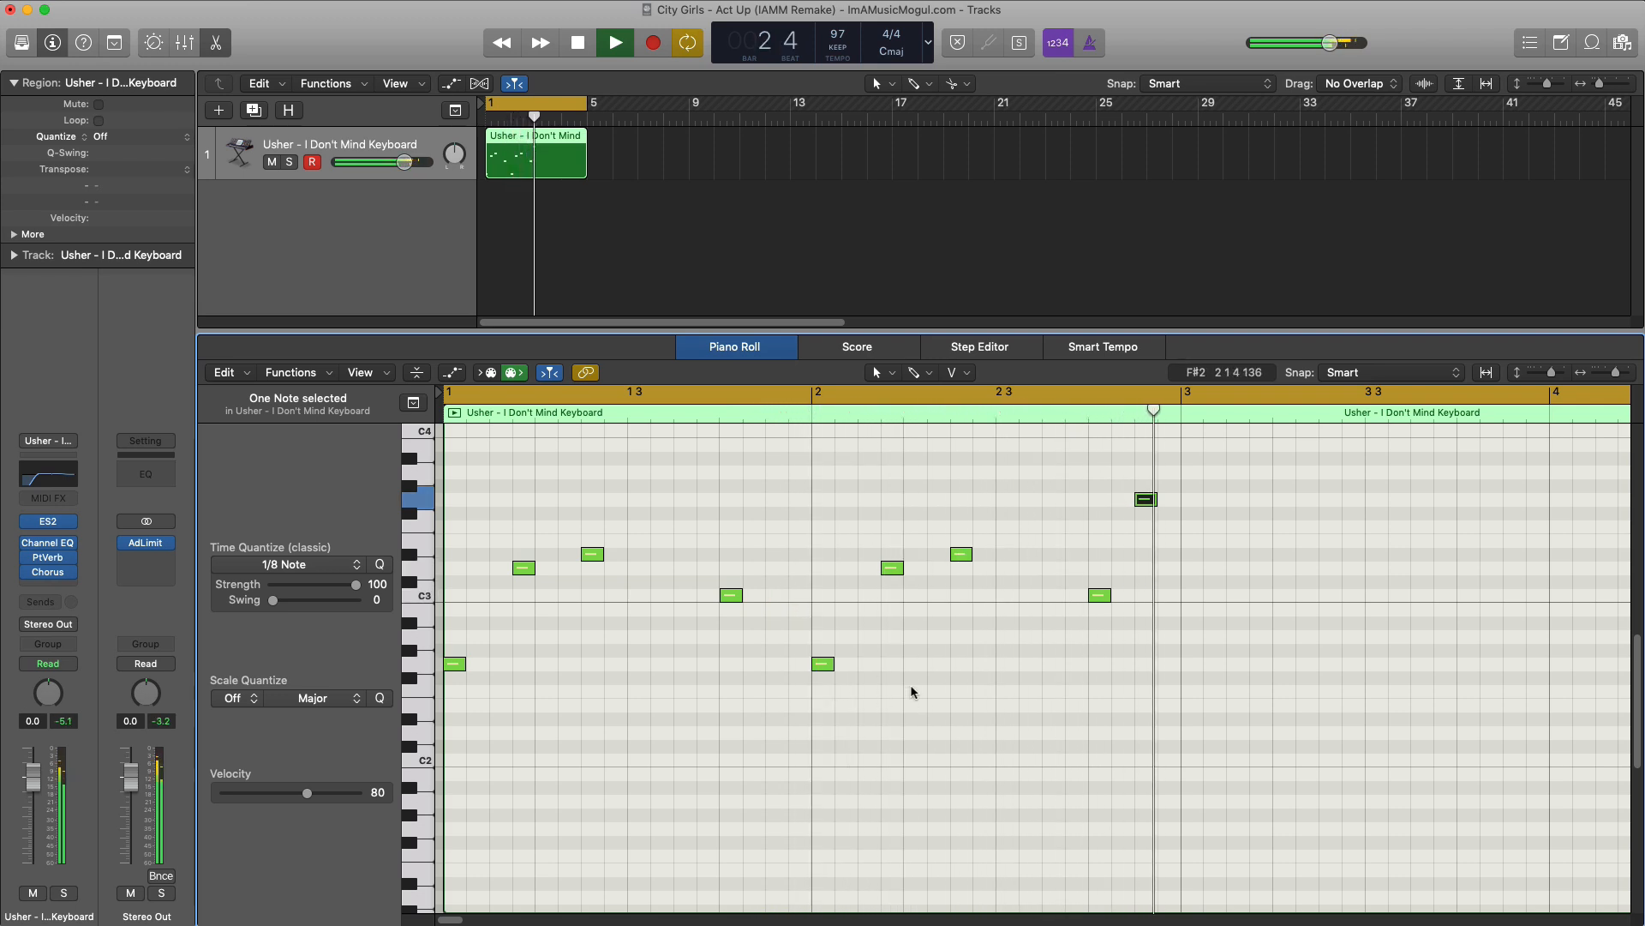
pyautogui.press('space')
# Copy bar 1's four notes to the start of bar 3
pyautogui.moveTo(792, 694); pyautogui.dragTo(448, 522)
pyautogui.moveTo(454, 663); pyautogui.dragTo(1190, 657)
pyautogui.hscroll(-2, 1188, 656)
pyautogui.hscroll(-2, 1188, 656)
pyautogui.press('space')
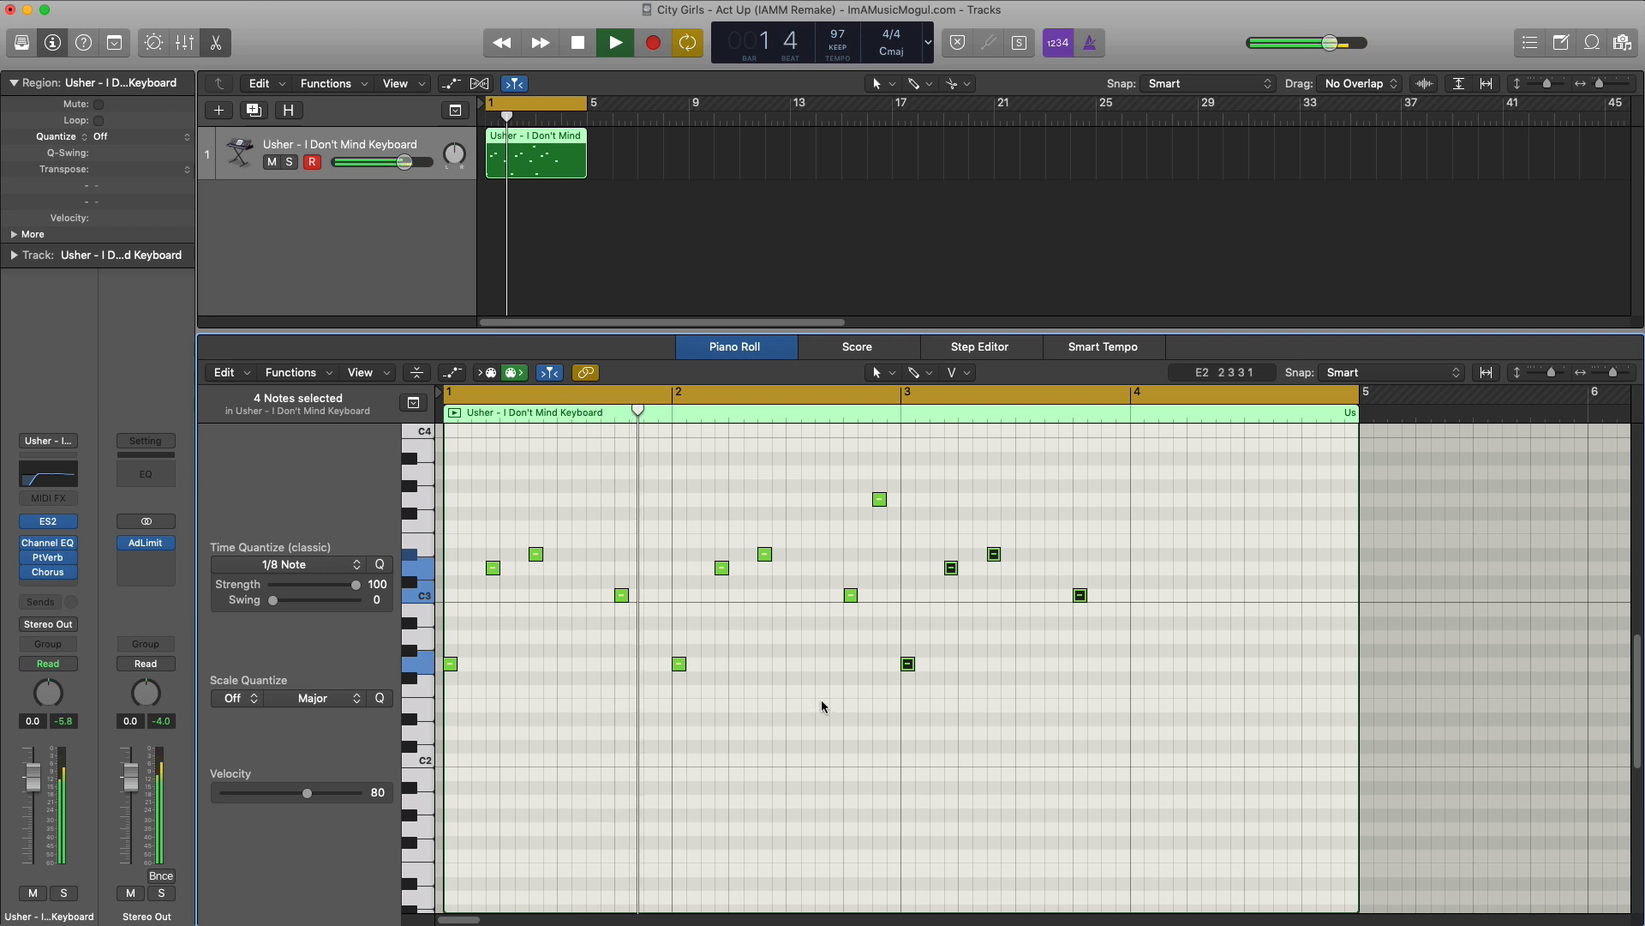
# Copy bar 2's five notes, including the G3, into bar 4 and listen to the four-bar melody
pyautogui.moveTo(883, 729); pyautogui.dragTo(698, 484)
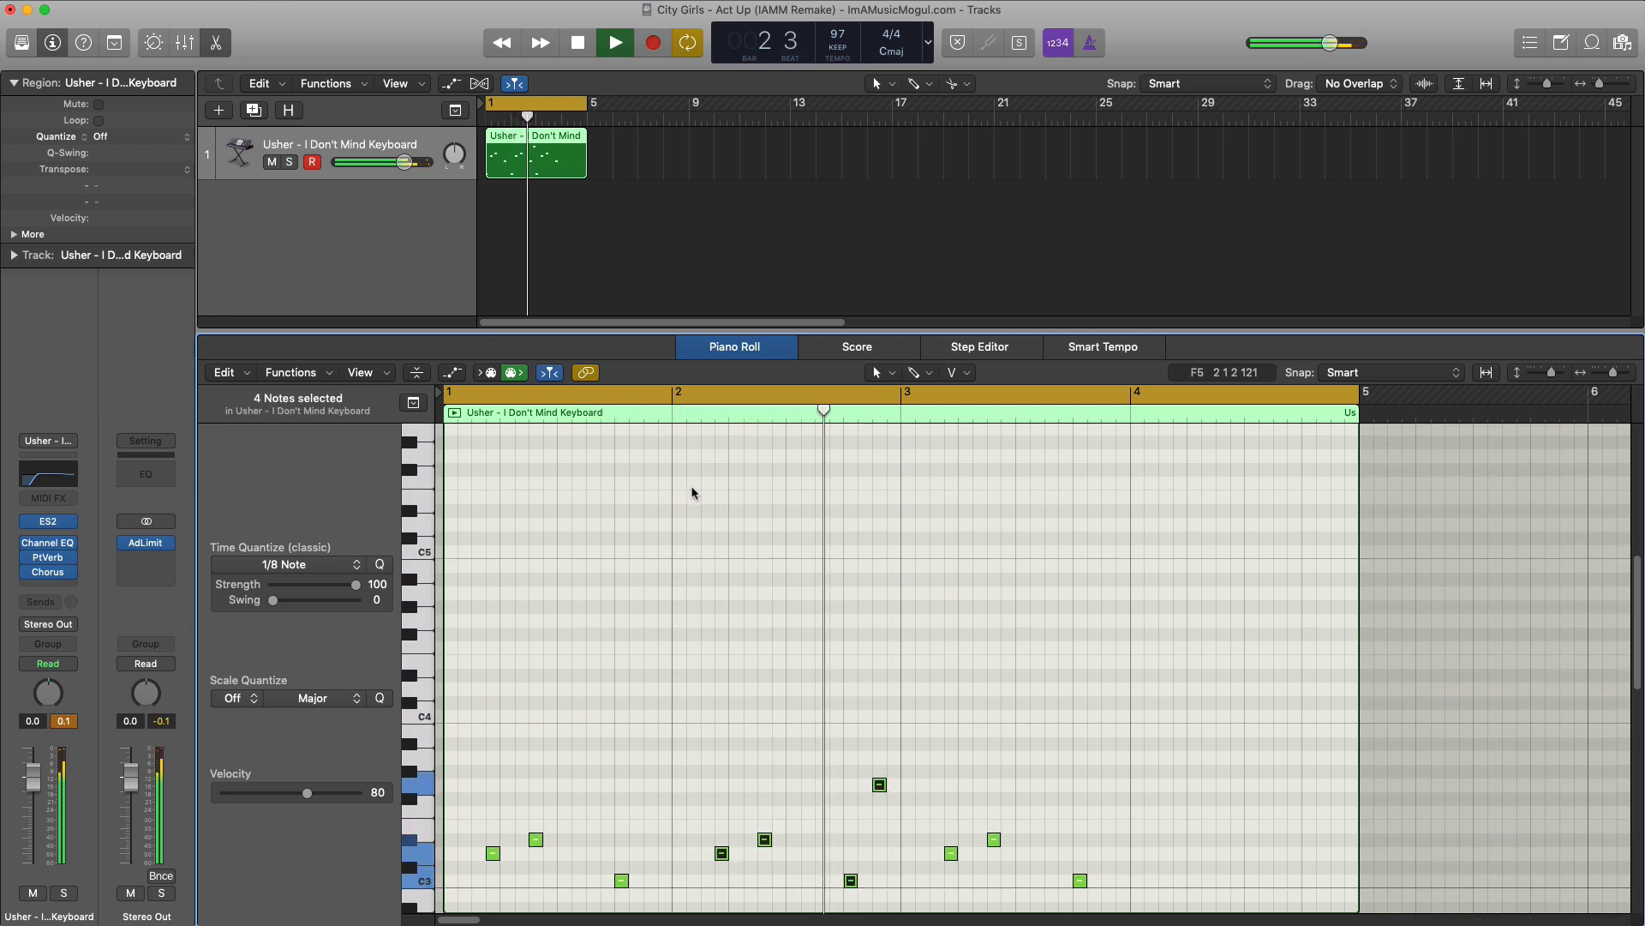
pyautogui.scroll(-5, 685, 540)
pyautogui.keyDown('shift'); pyautogui.click(678, 635); pyautogui.keyUp('shift')
pyautogui.moveTo(679, 635); pyautogui.dragTo(1137, 643)
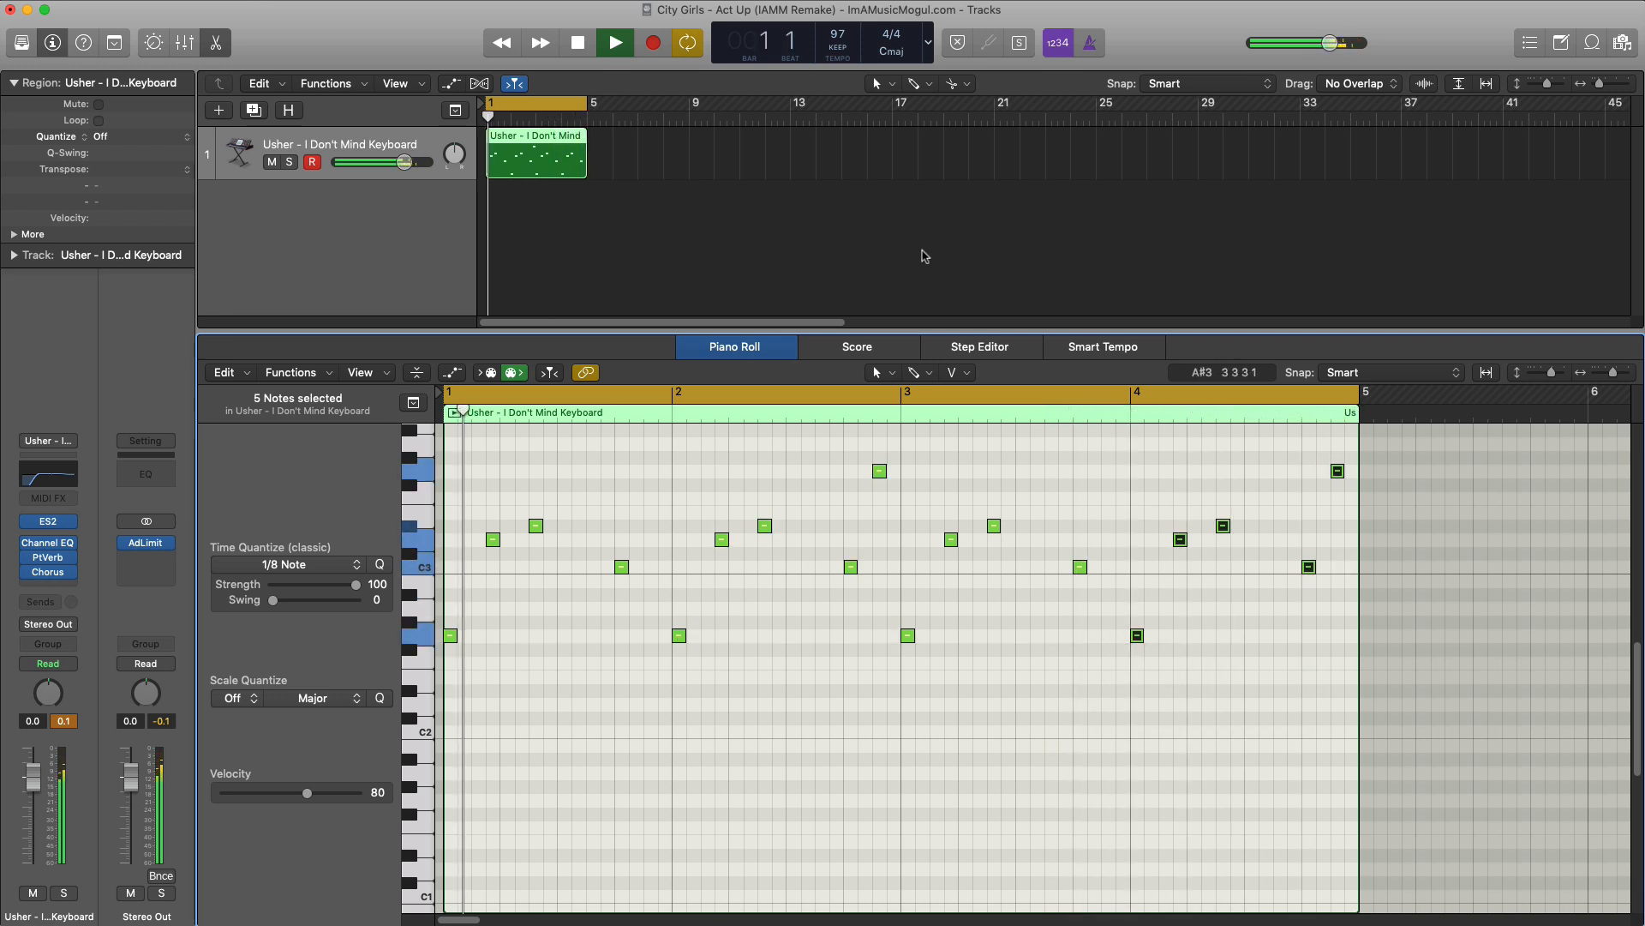
pyautogui.scroll(3, 673, 181)
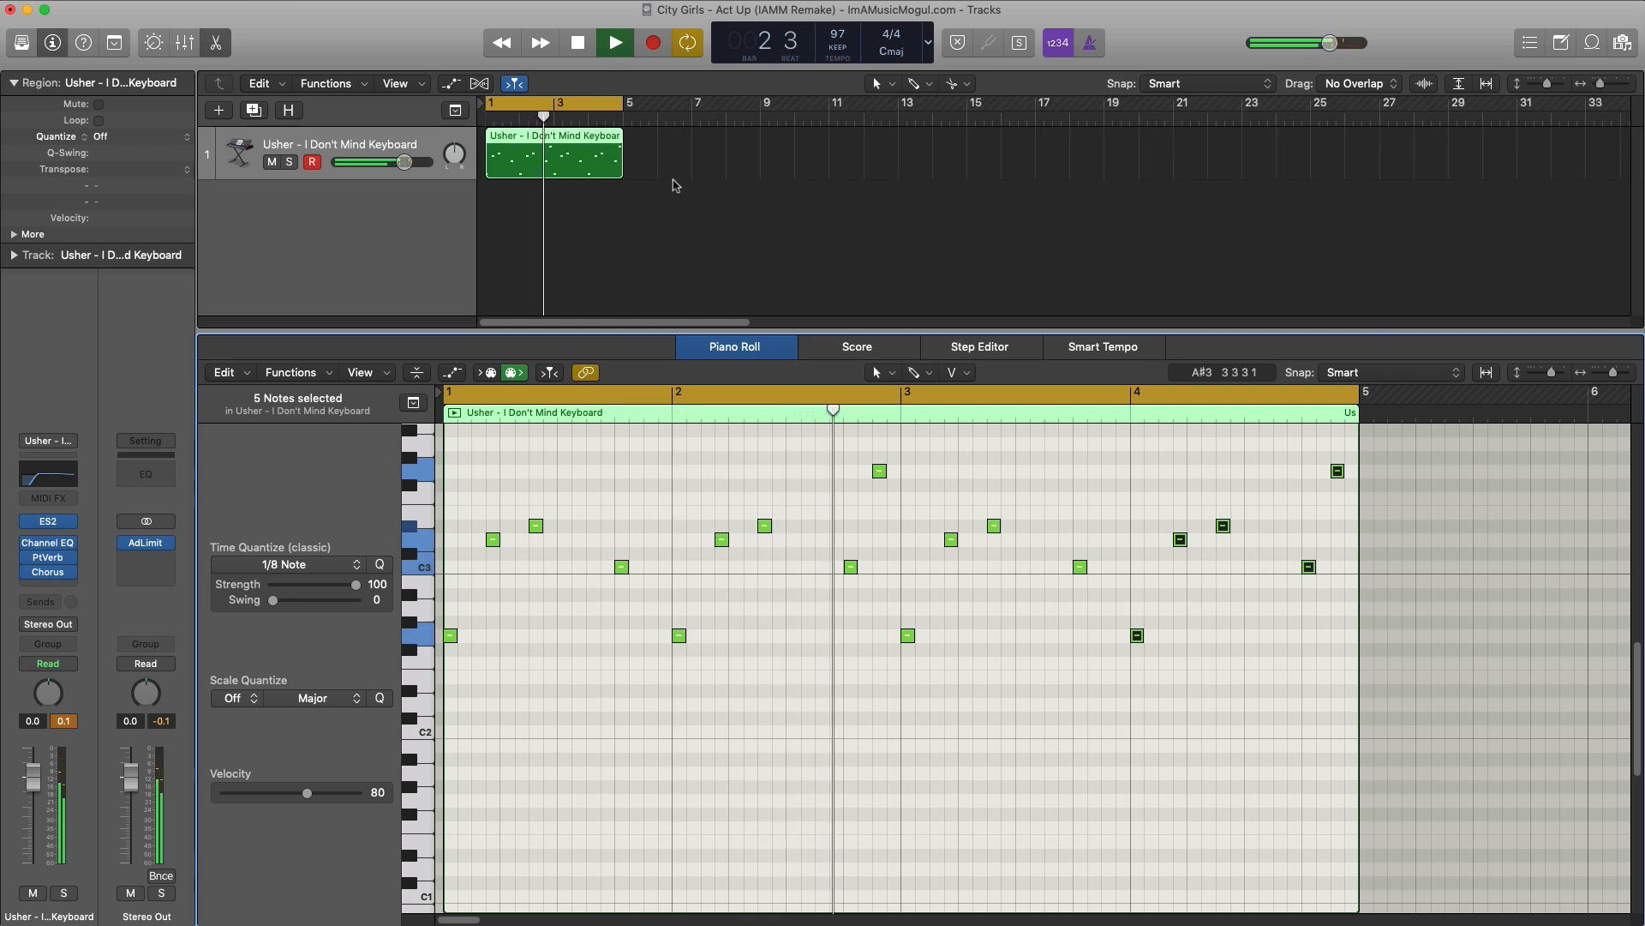
pyautogui.press('space')
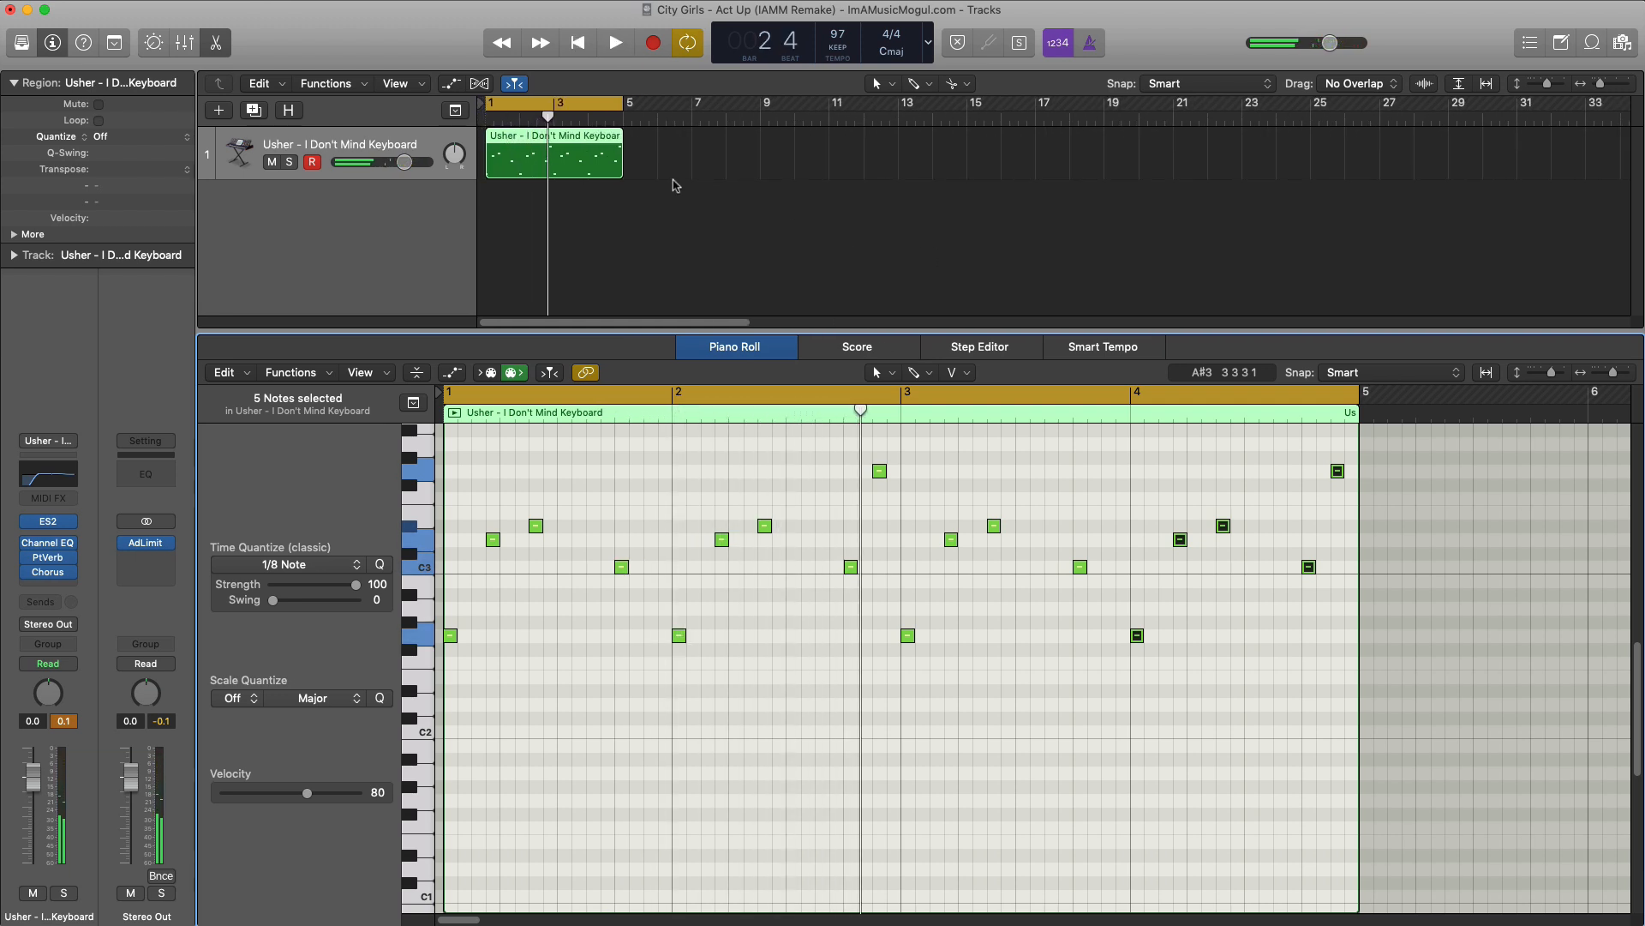
pyautogui.press('p')
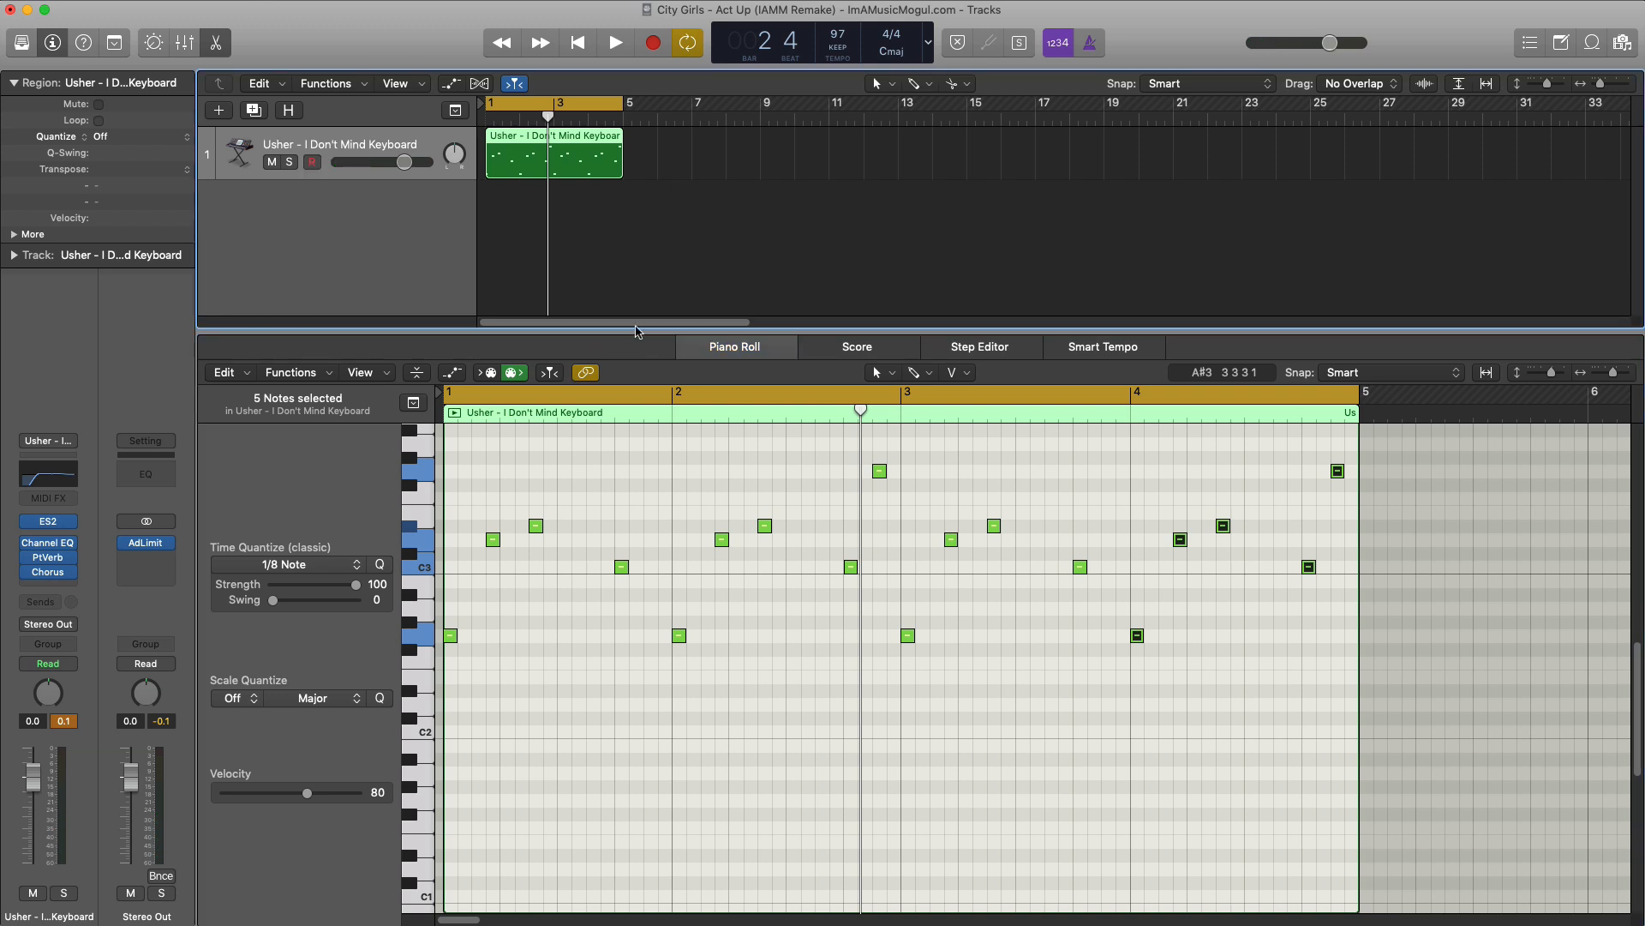
# Open the keyboard track's ES2 synth and turn its Analog amount all the way down
pyautogui.click(48, 521)
pyautogui.moveTo(515, 48); pyautogui.dragTo(855, 126)
pyautogui.press('space')
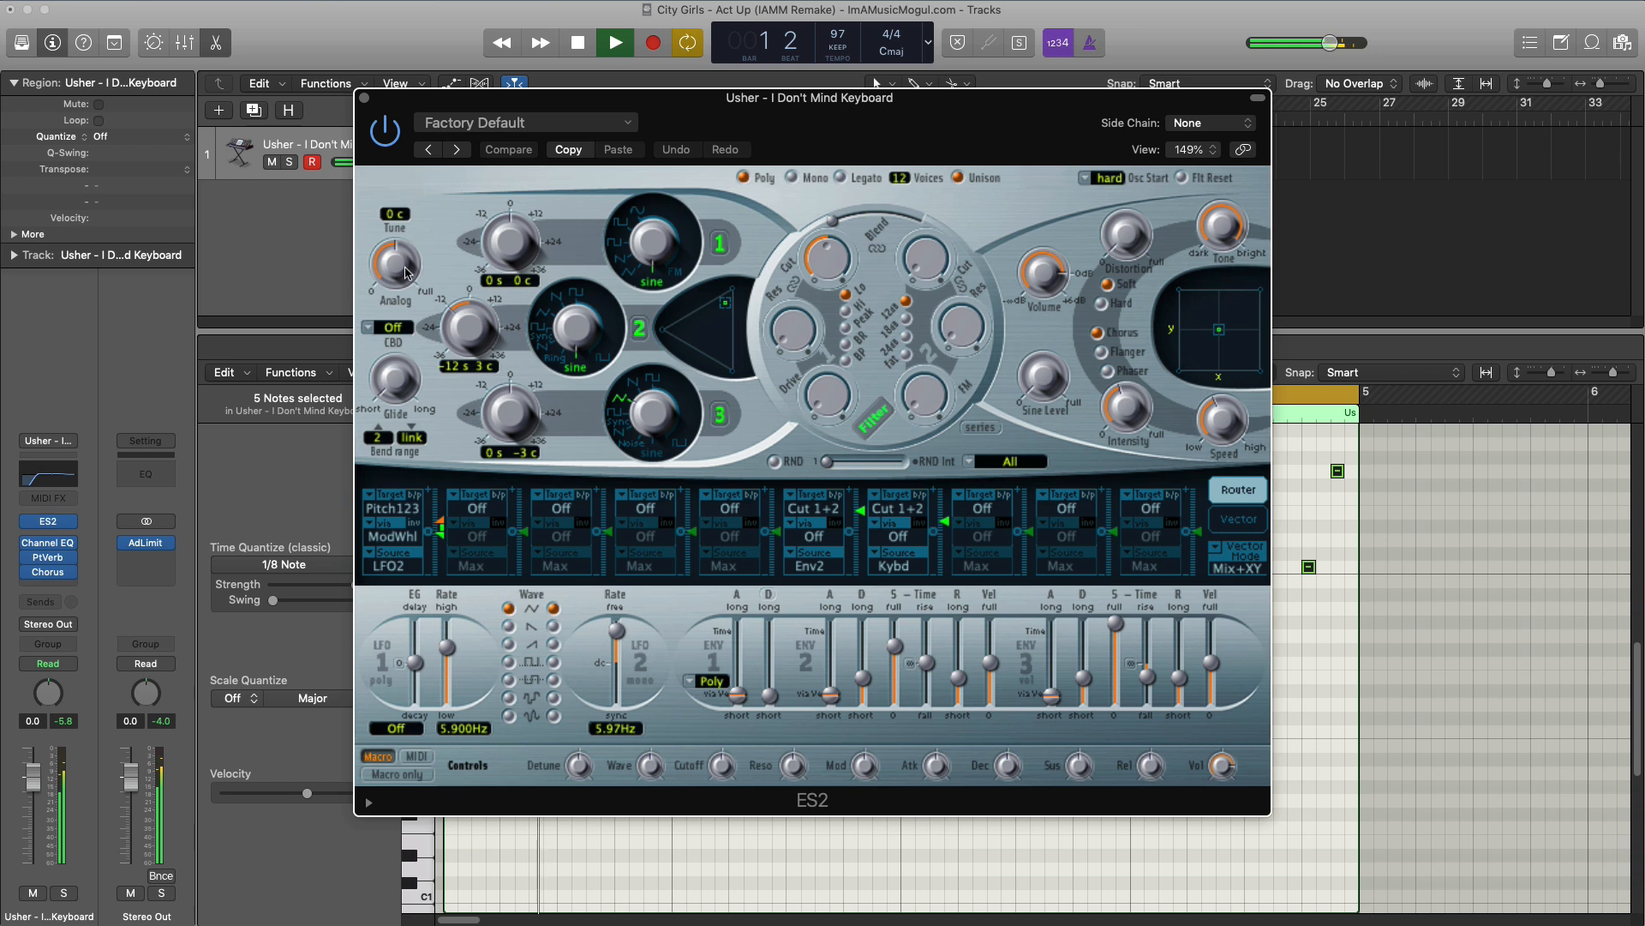
pyautogui.press('space')
pyautogui.moveTo(405, 272); pyautogui.dragTo(433, 564)
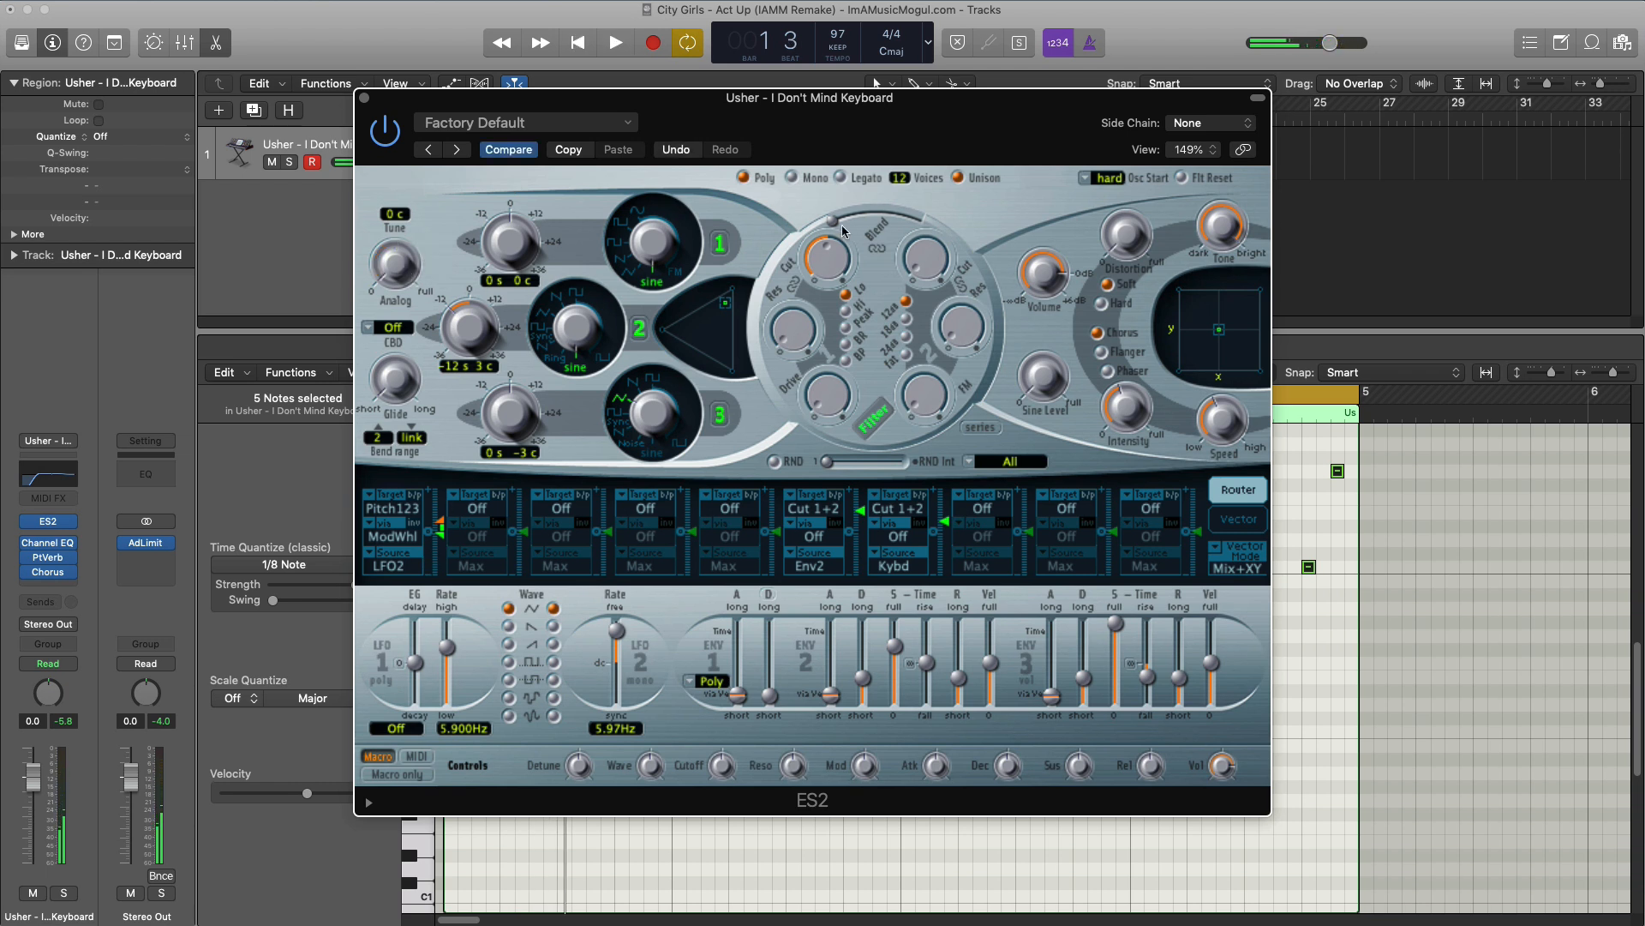
# Set ES2's voice mode to Mono, turn off Unison and audition the melody
pyautogui.click(809, 178)
pyautogui.click(957, 183)
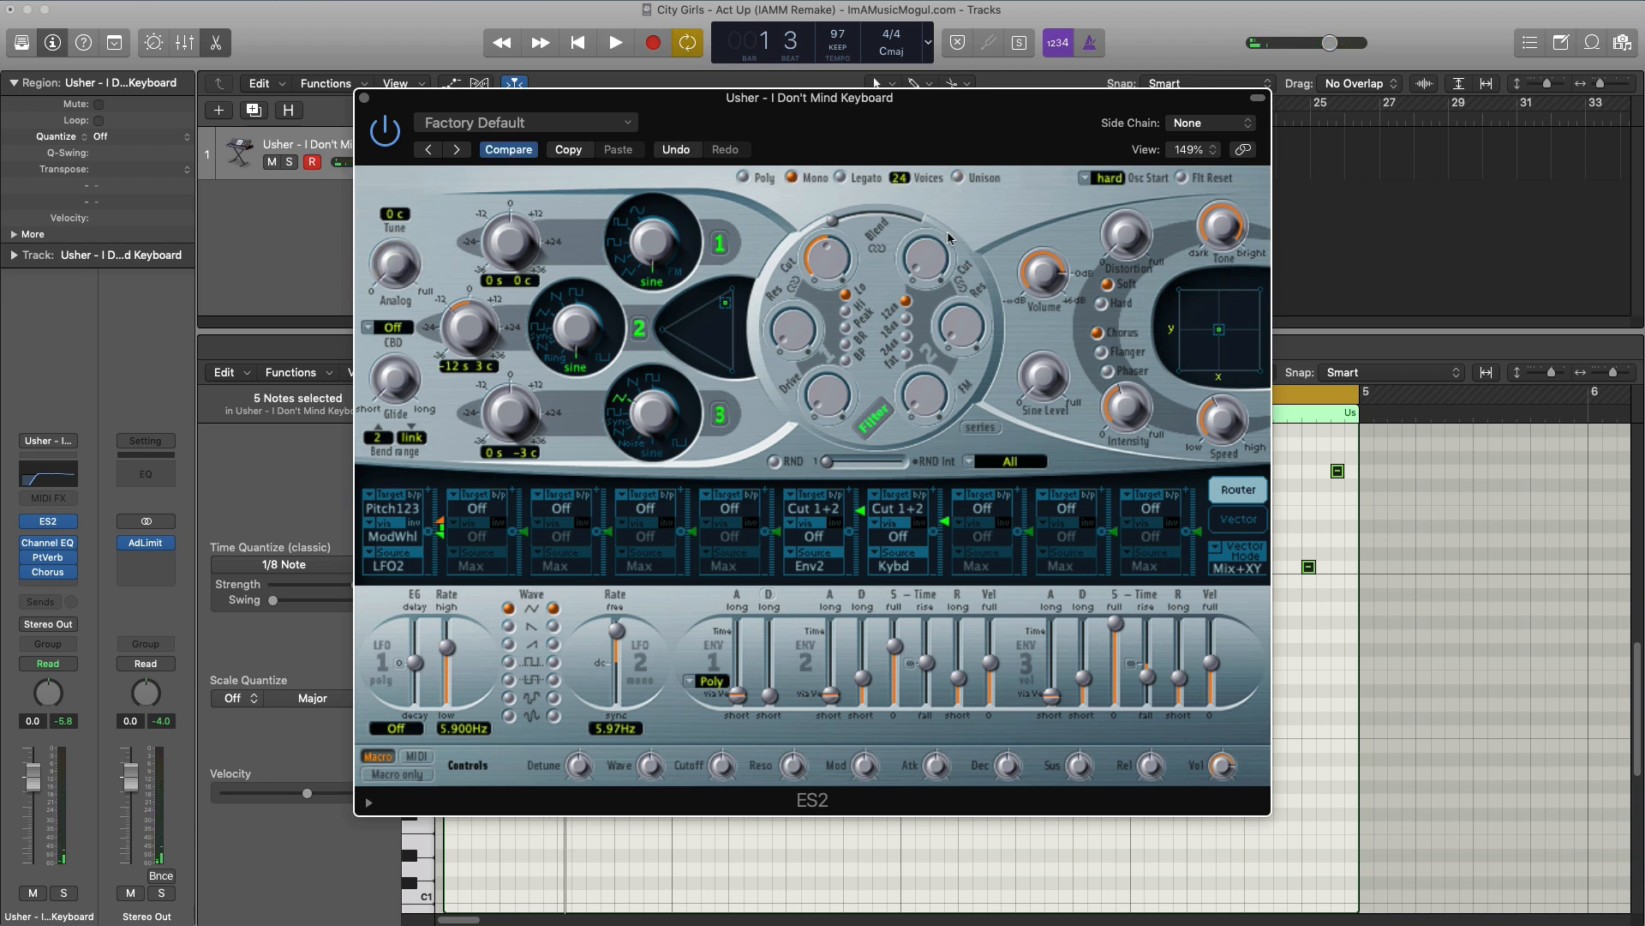
pyautogui.press('space')
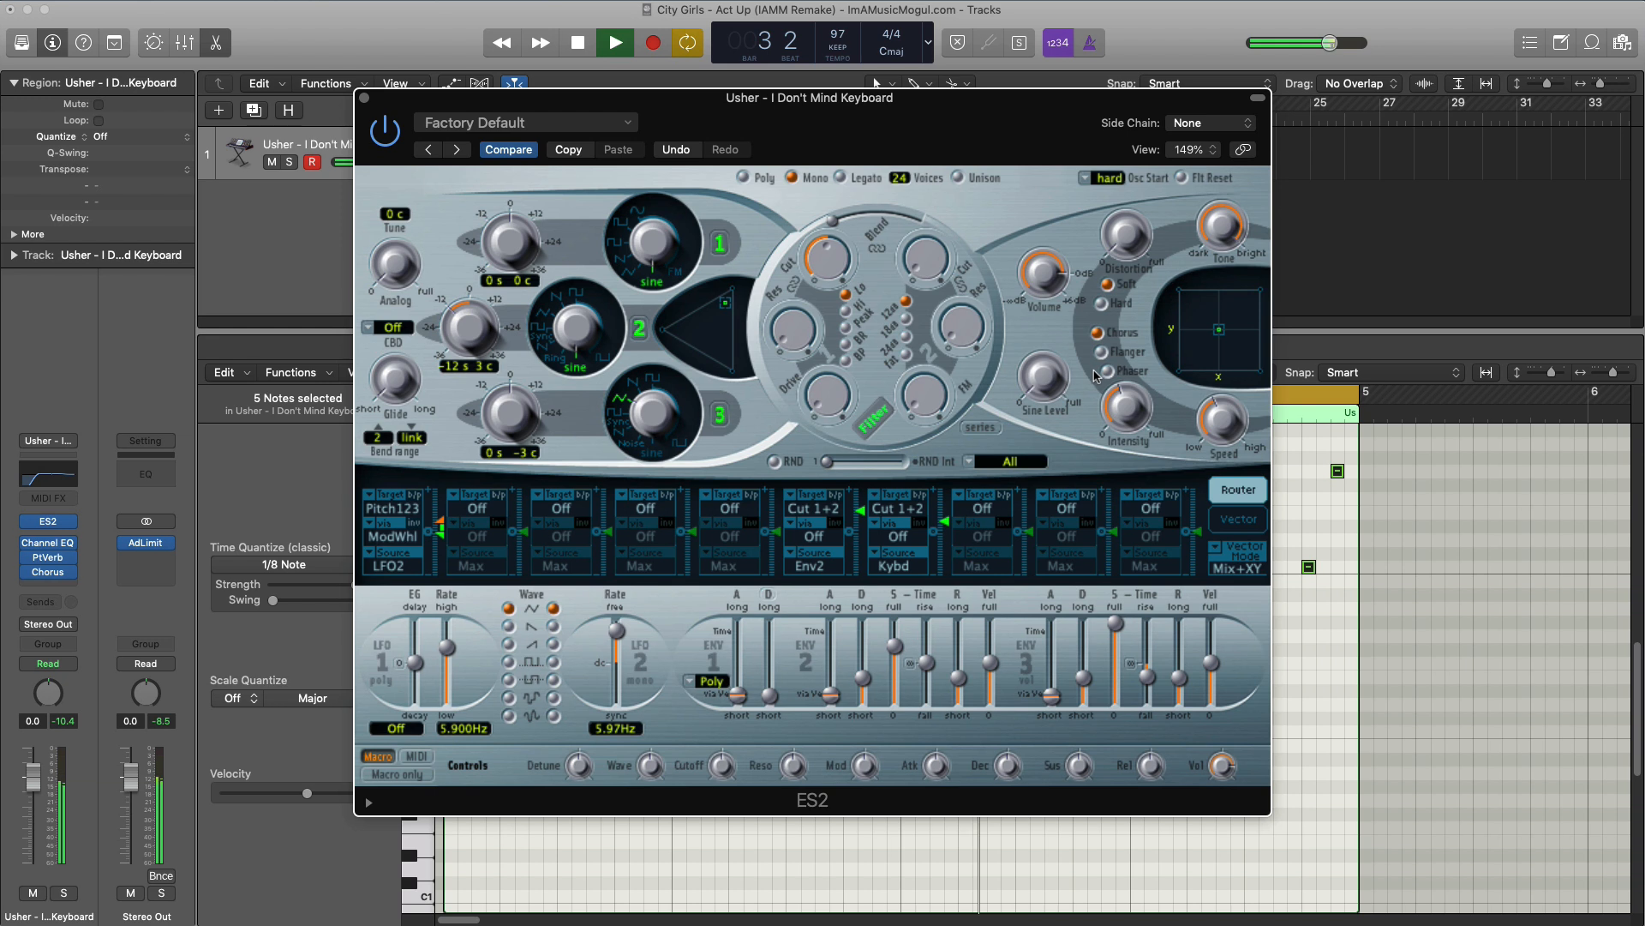
pyautogui.press('space')
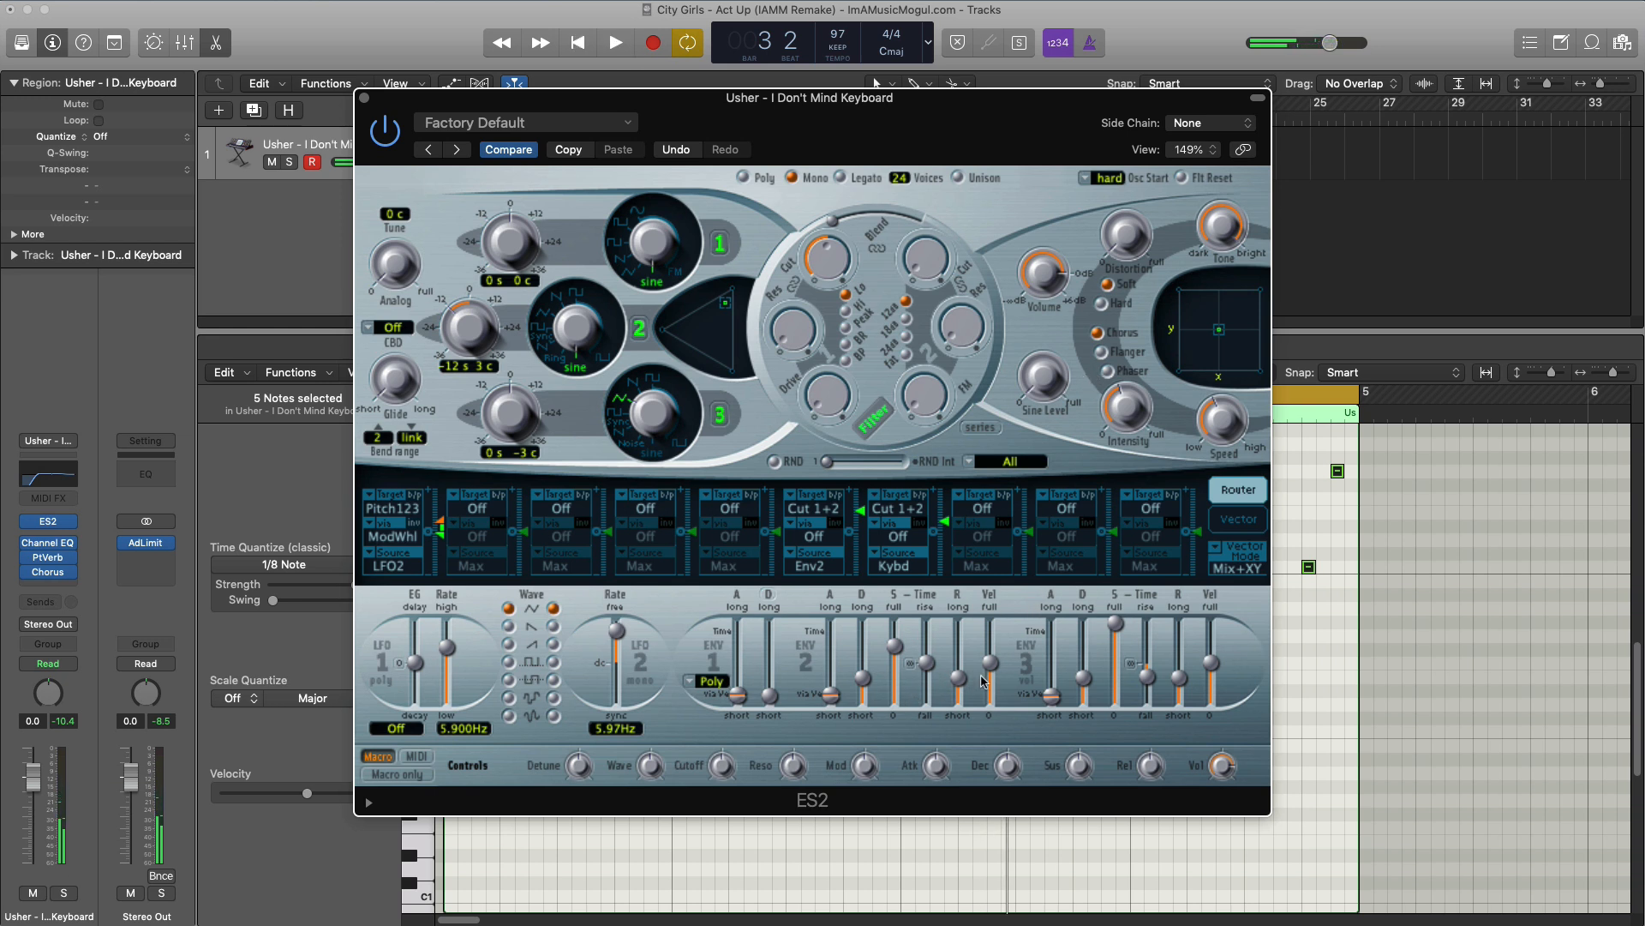
# Shape ES2's Envelope 3 with a longer decay, sustain at zero and a slightly longer release
pyautogui.press('space')
pyautogui.moveTo(1084, 678)
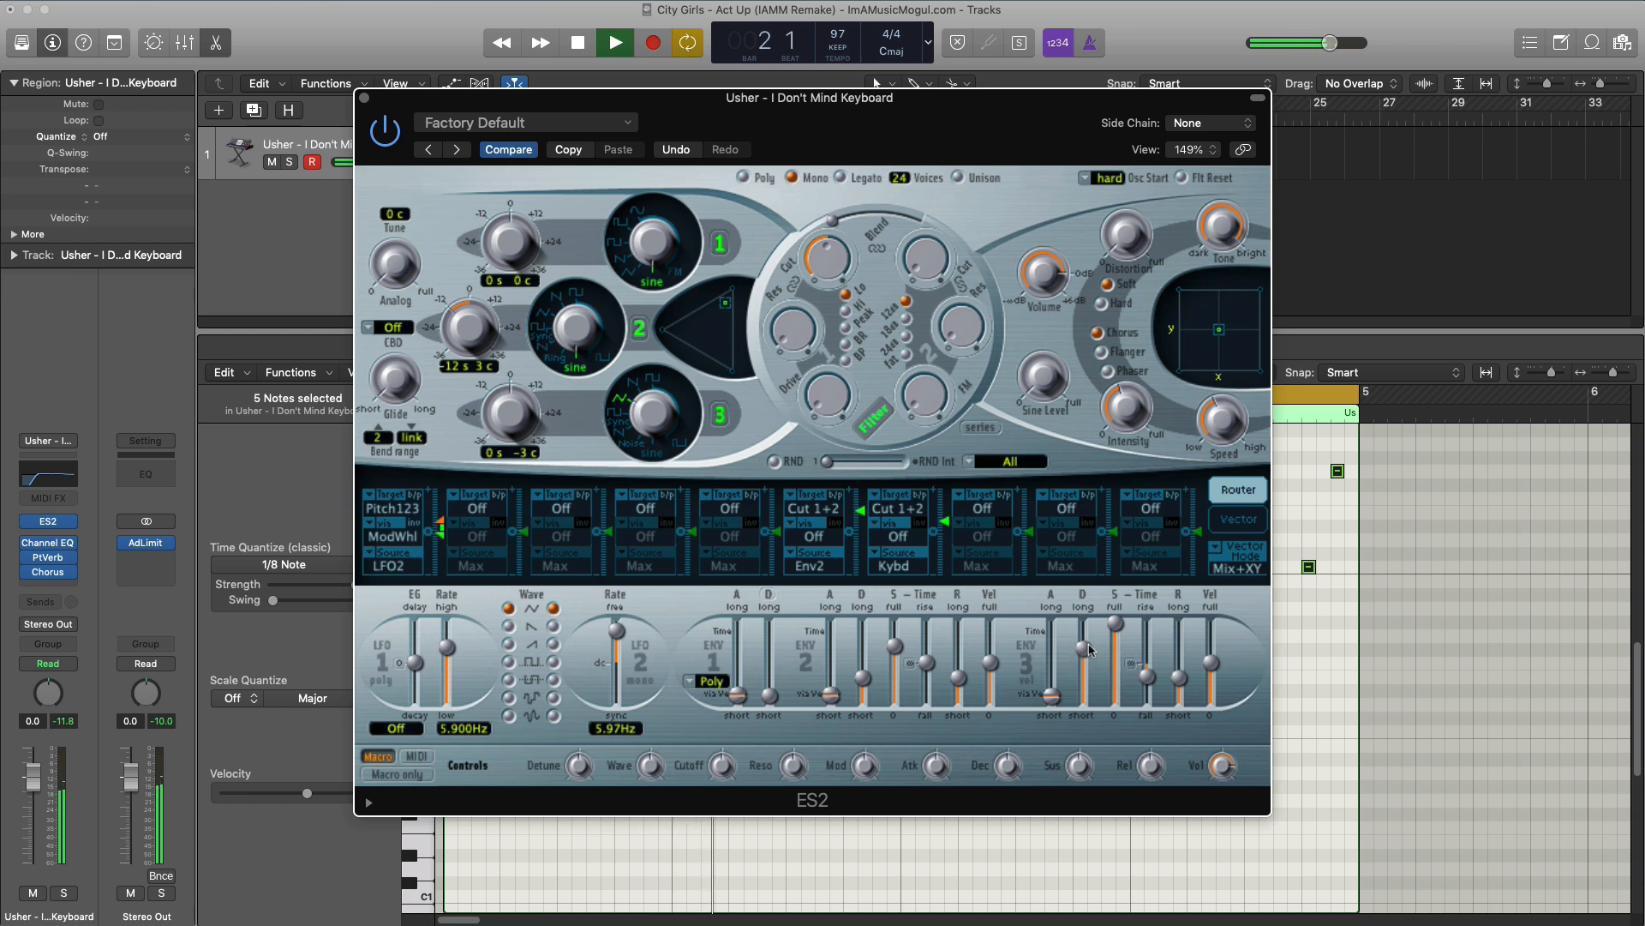
pyautogui.press('space')
pyautogui.moveTo(1115, 623); pyautogui.dragTo(1102, 828)
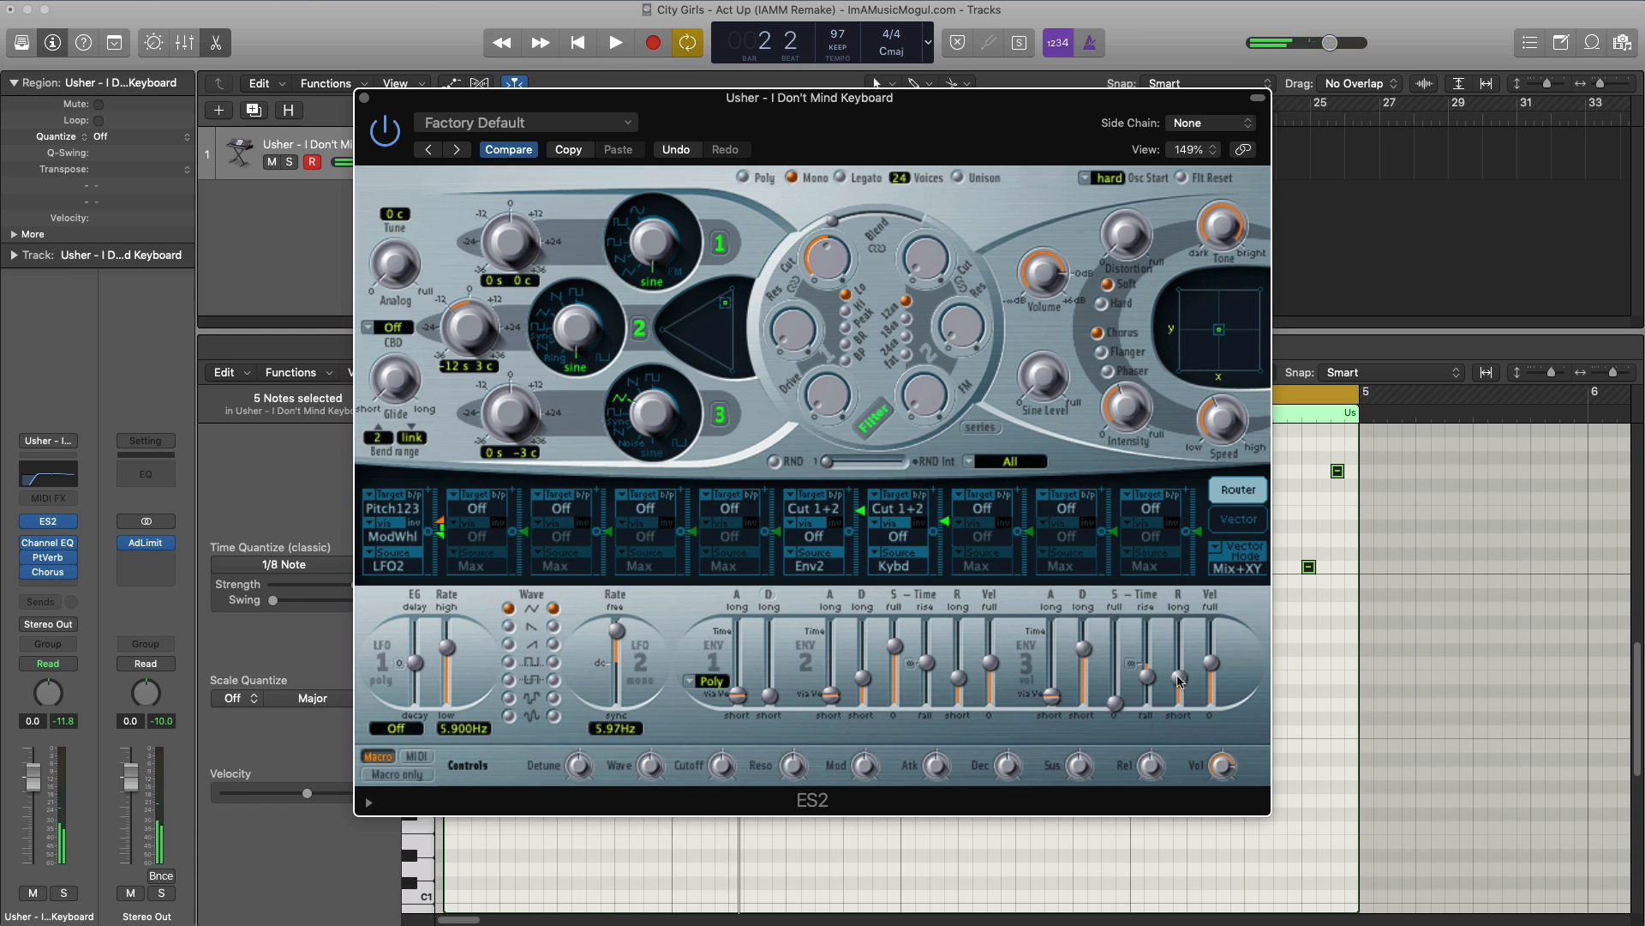
pyautogui.press('space')
pyautogui.moveTo(1177, 678)
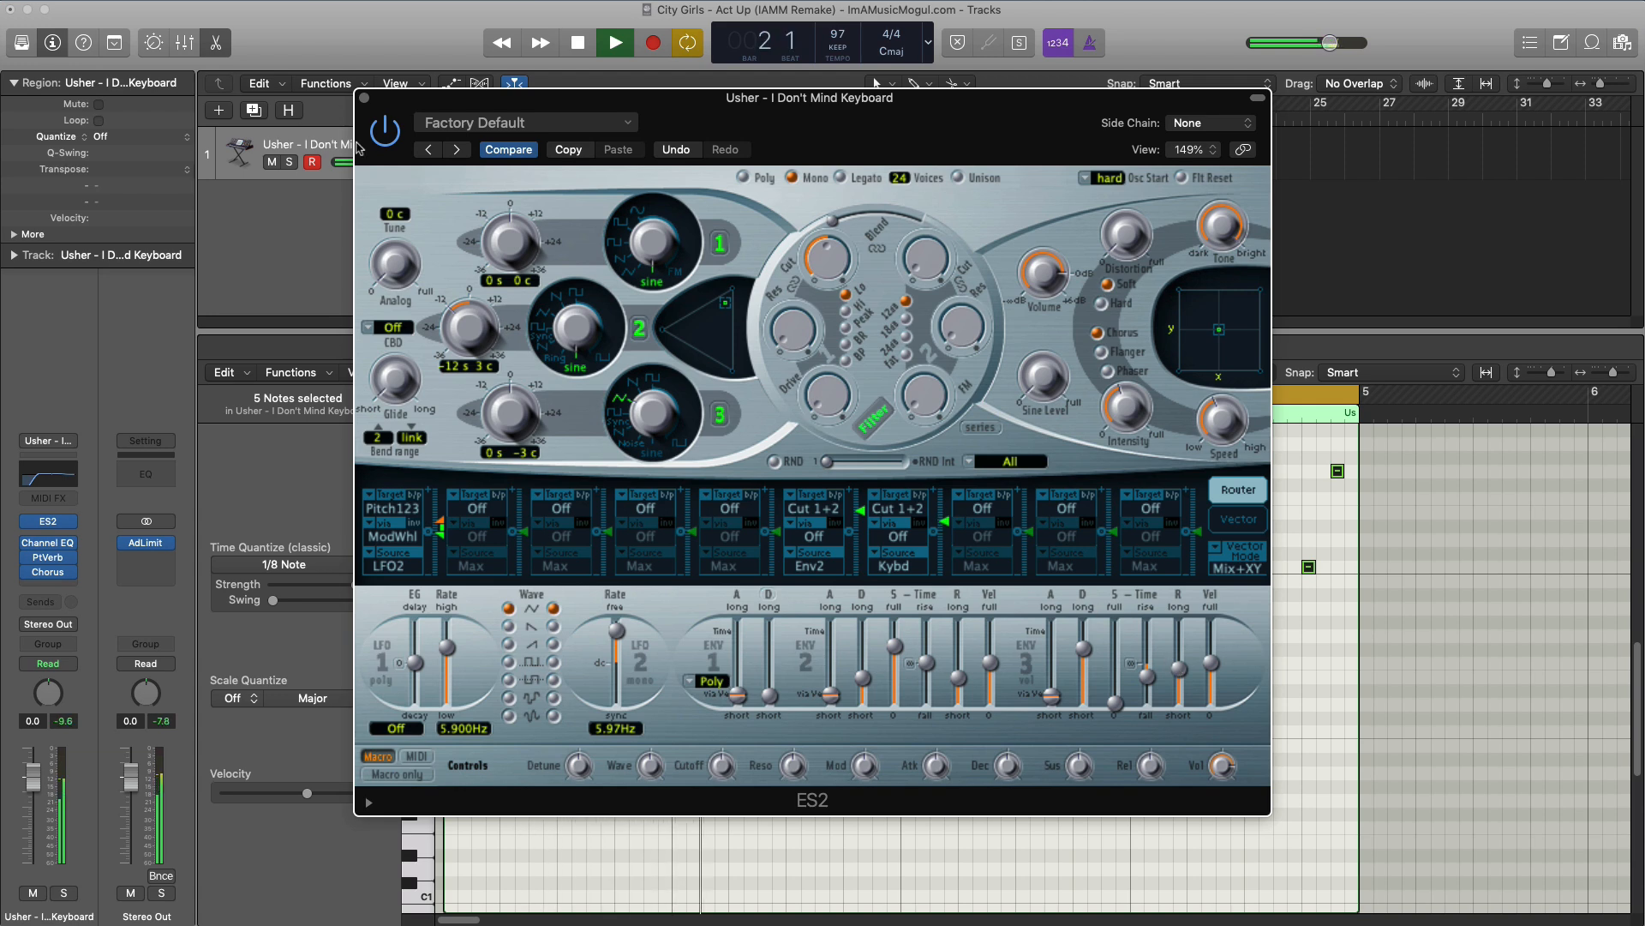
# Close the ES2 window and play the loop briefly to check the reshaped keyboard sound
pyautogui.press('space')
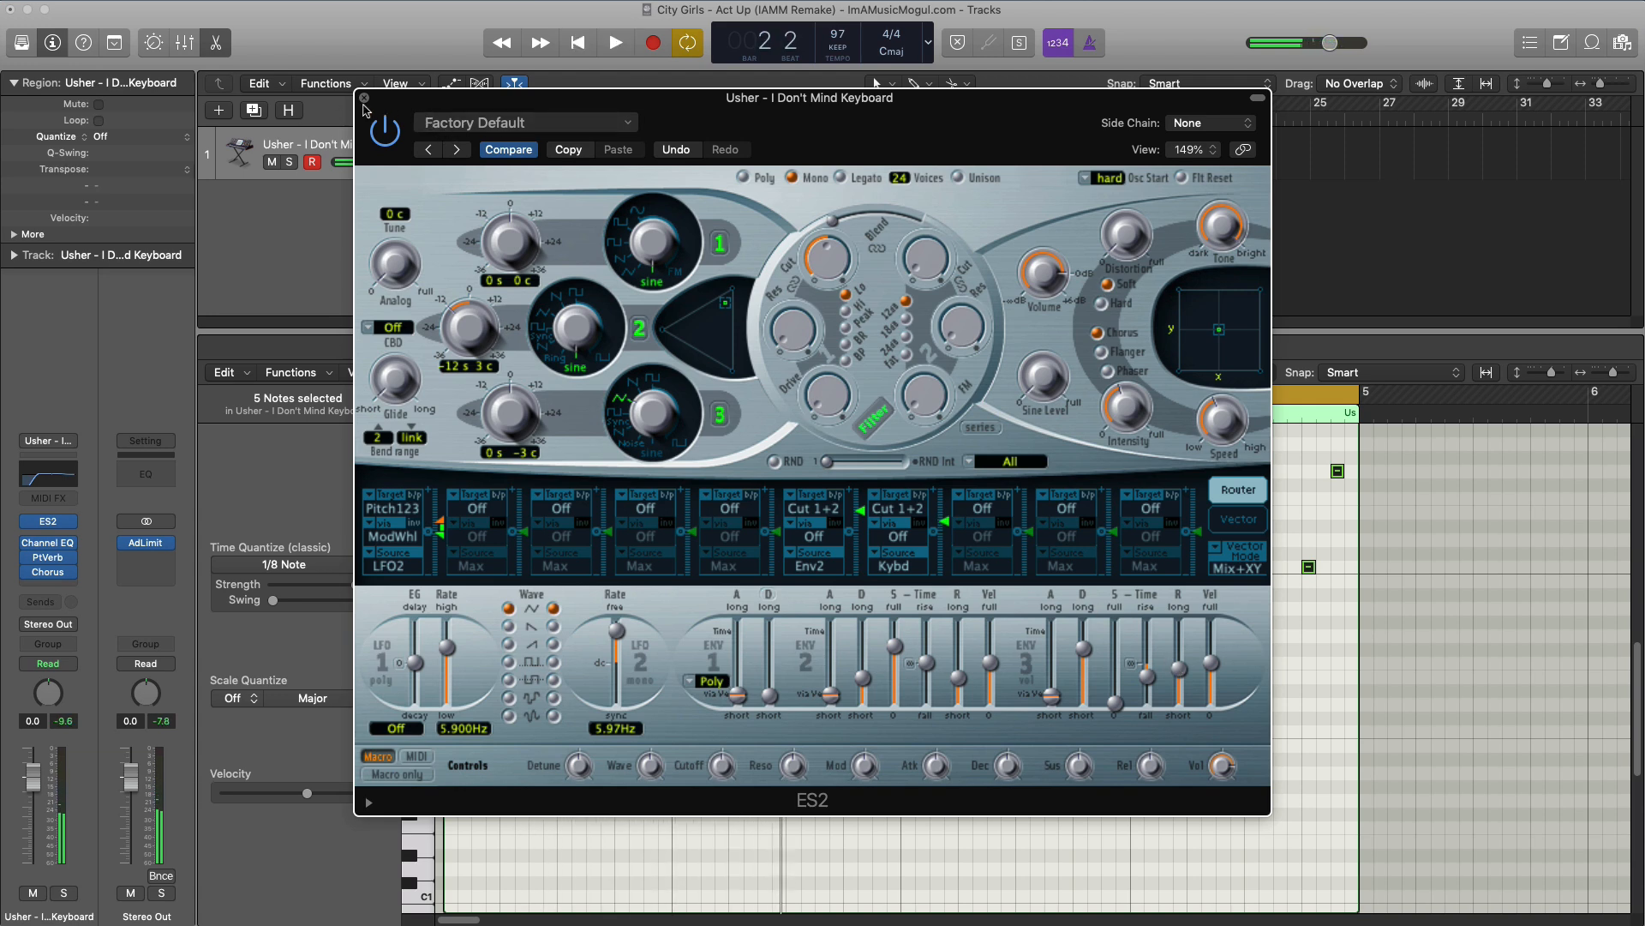
pyautogui.click(364, 98)
pyautogui.press('space')
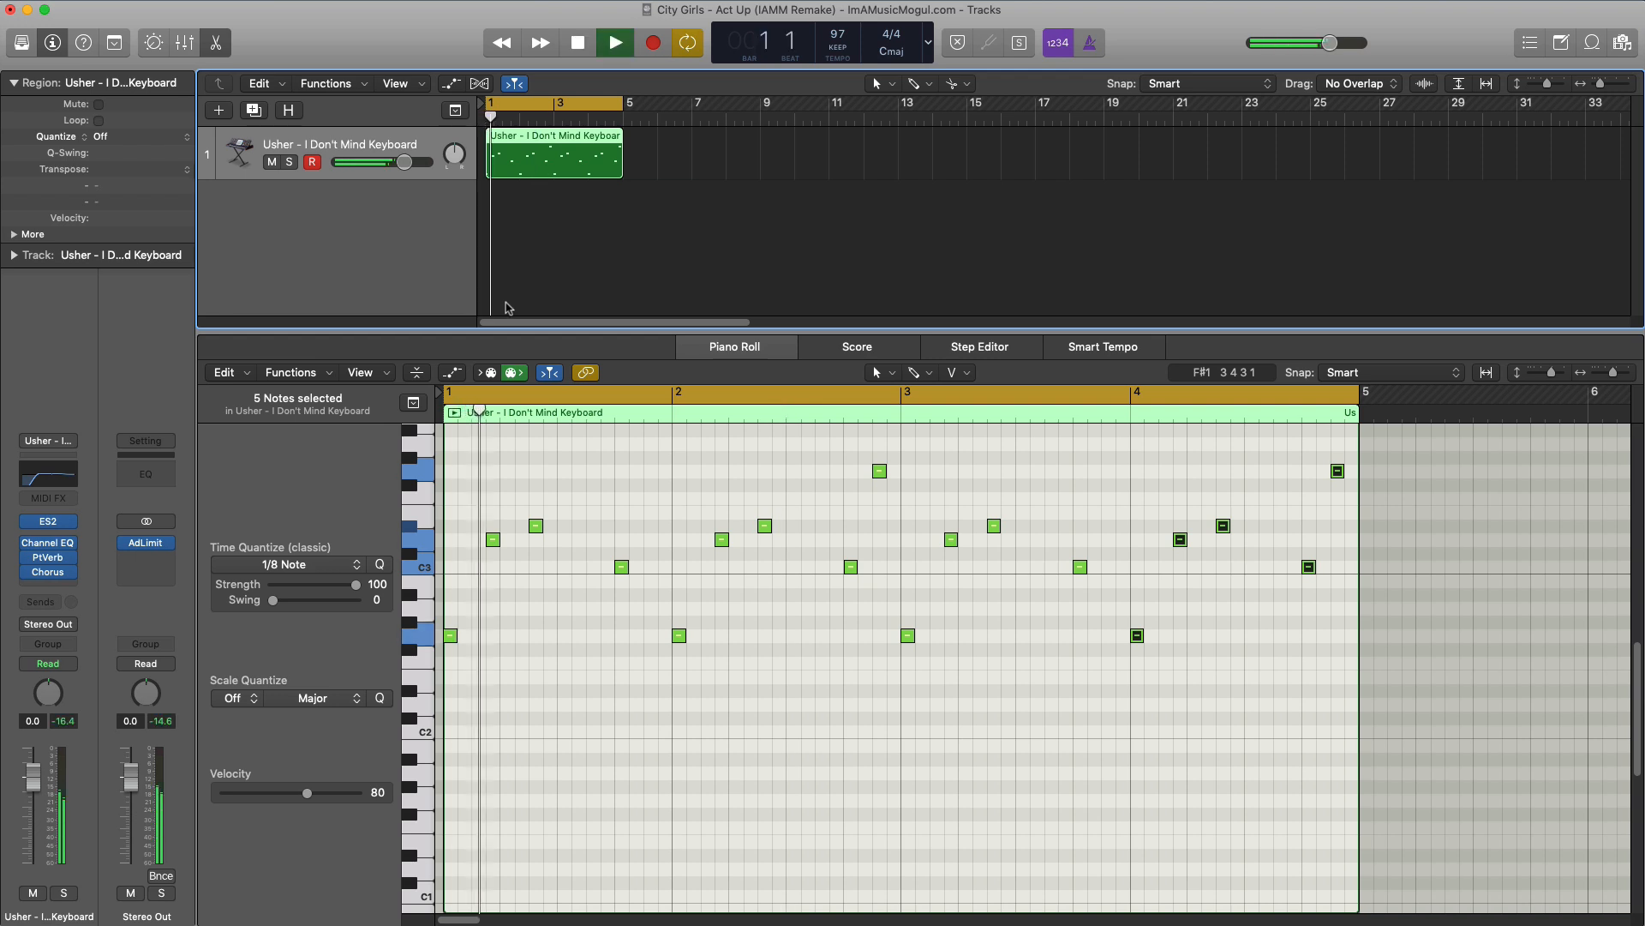
pyautogui.press('space')
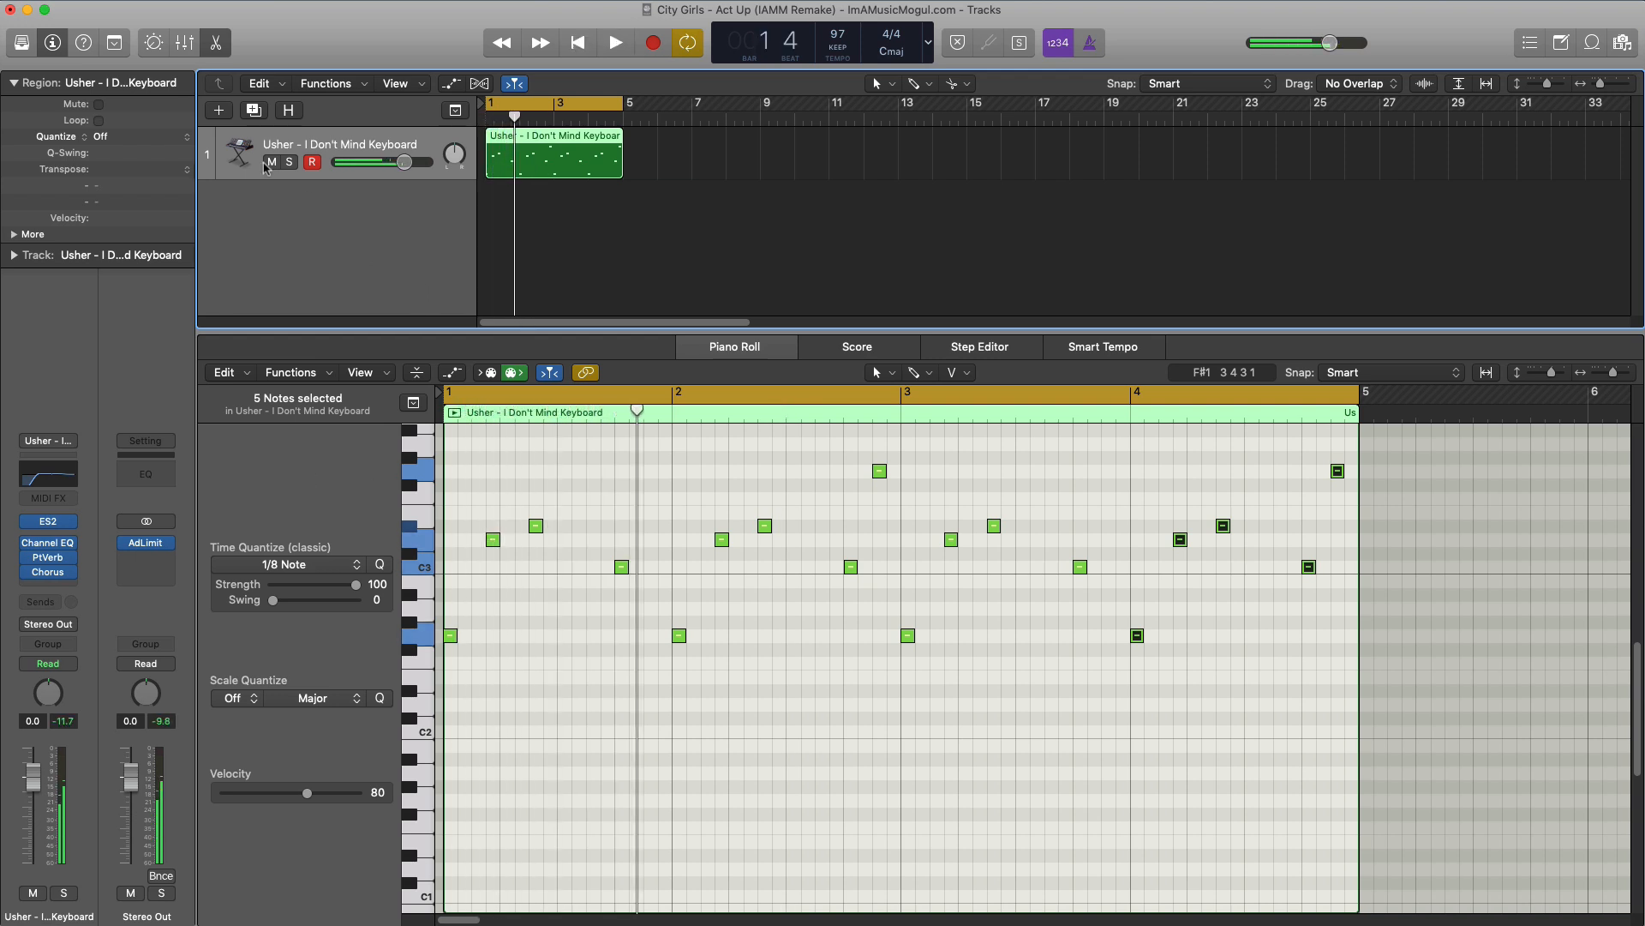
# Add a second software instrument track and copy the keyboard's four-bar region onto it
pyautogui.click(218, 112)
pyautogui.press('Return')
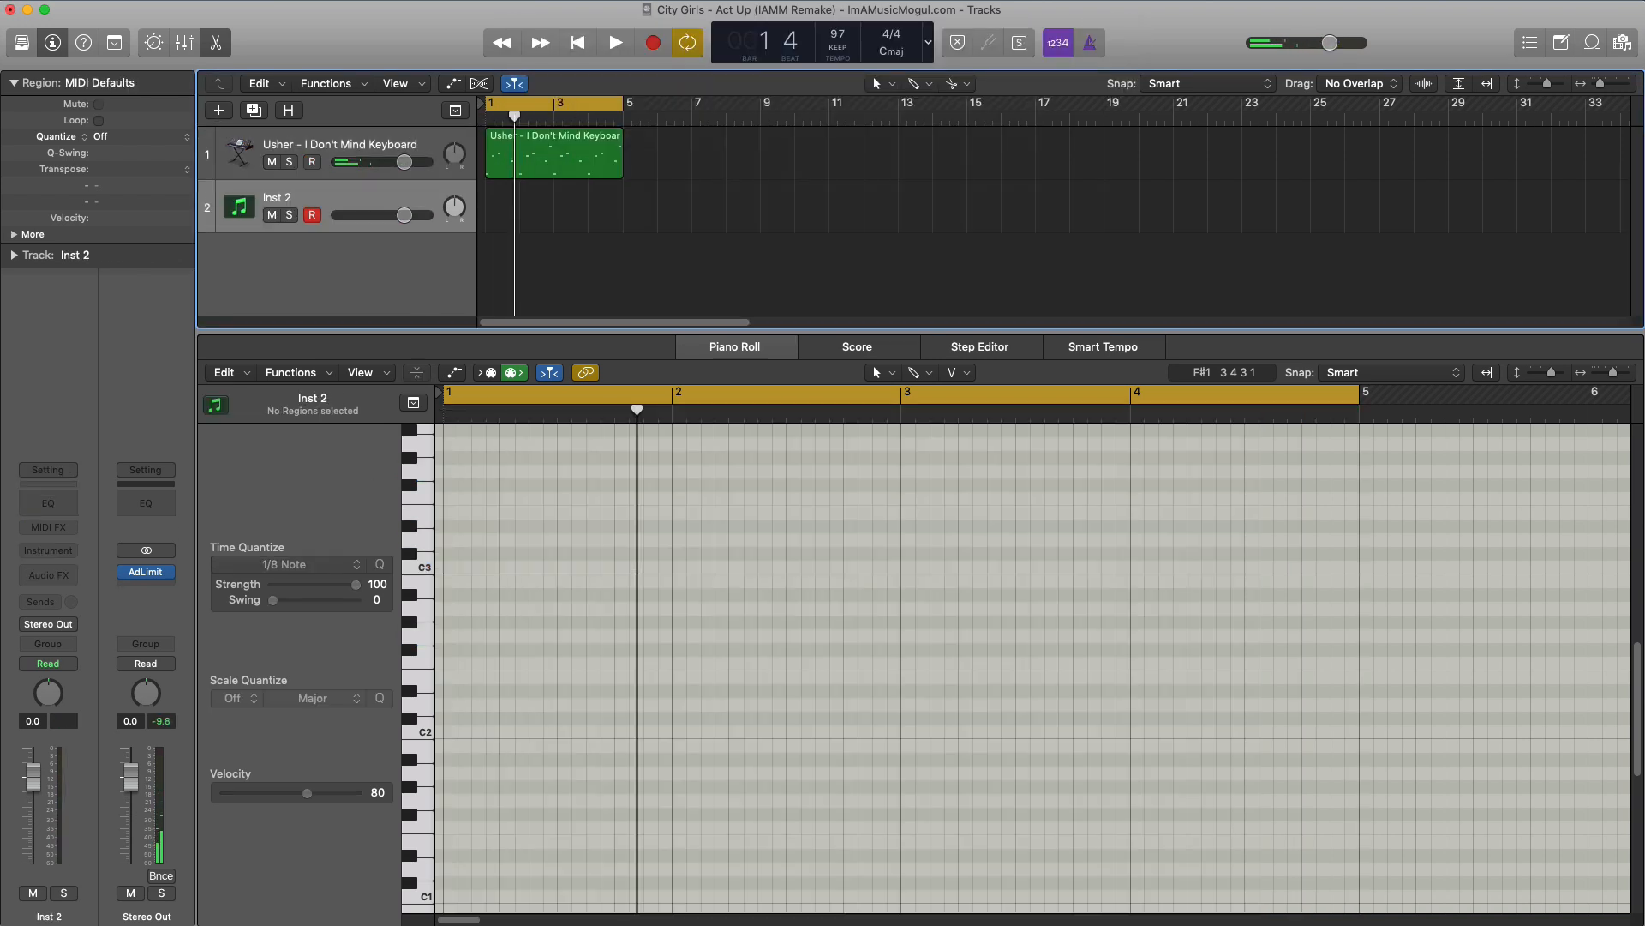
pyautogui.doubleClick(502, 222)
pyautogui.press('Delete')
pyautogui.moveTo(529, 159); pyautogui.dragTo(536, 221)
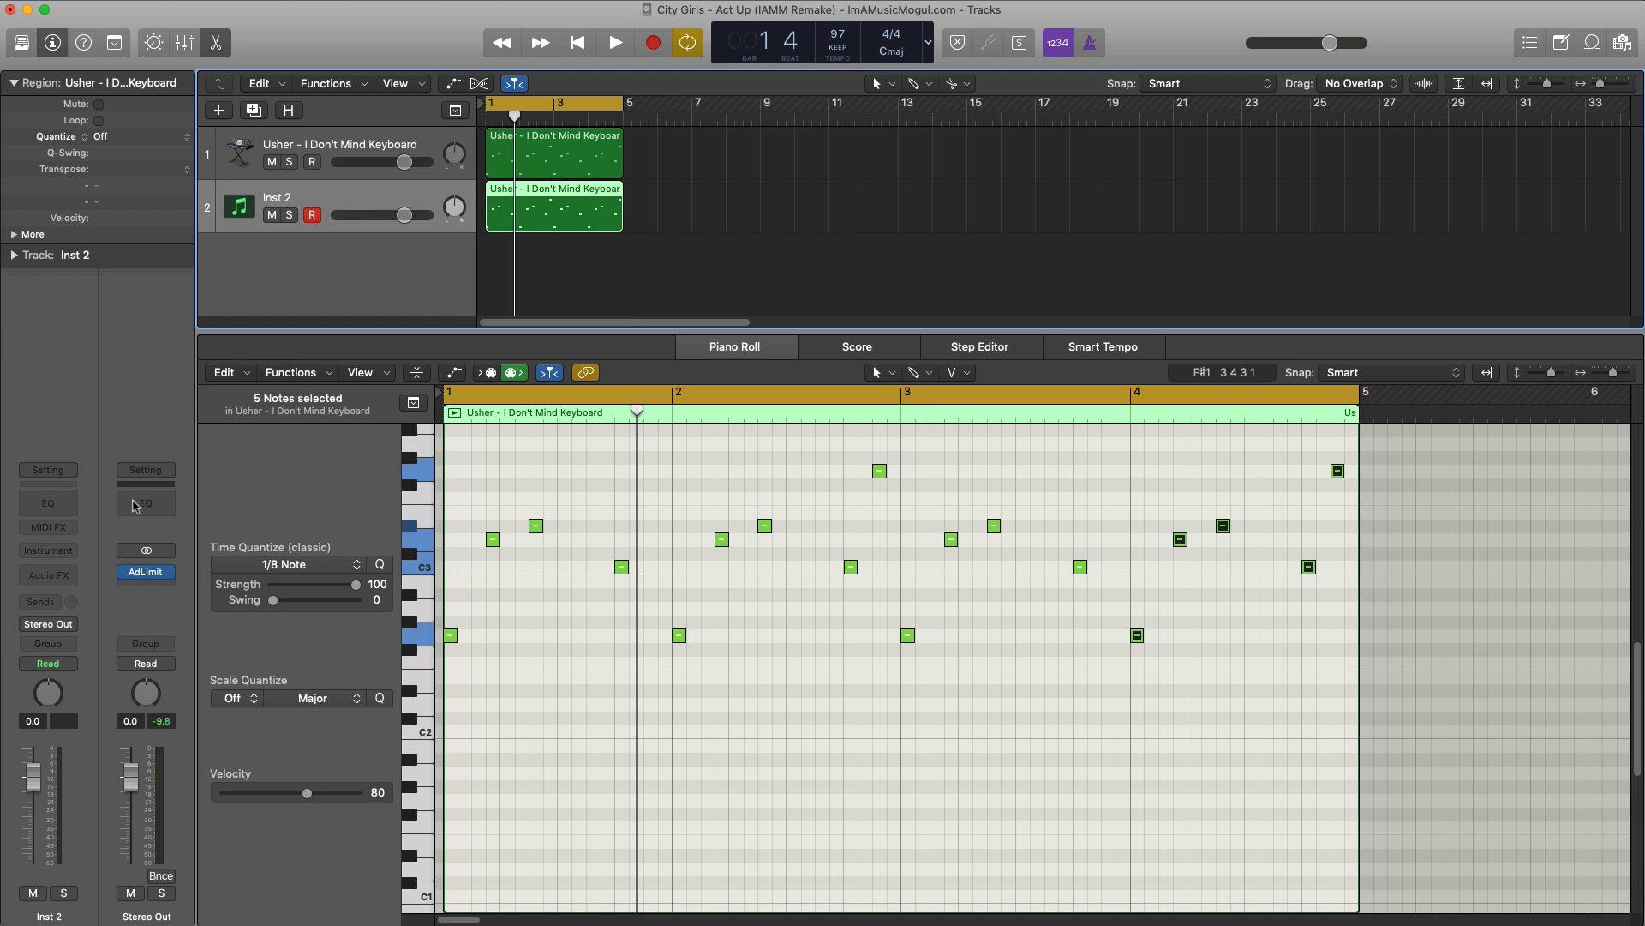
# Load ES2 on the new track with the 808 preset and close the synth window
pyautogui.click(48, 558)
pyautogui.moveTo(93, 700)
pyautogui.click(244, 620)
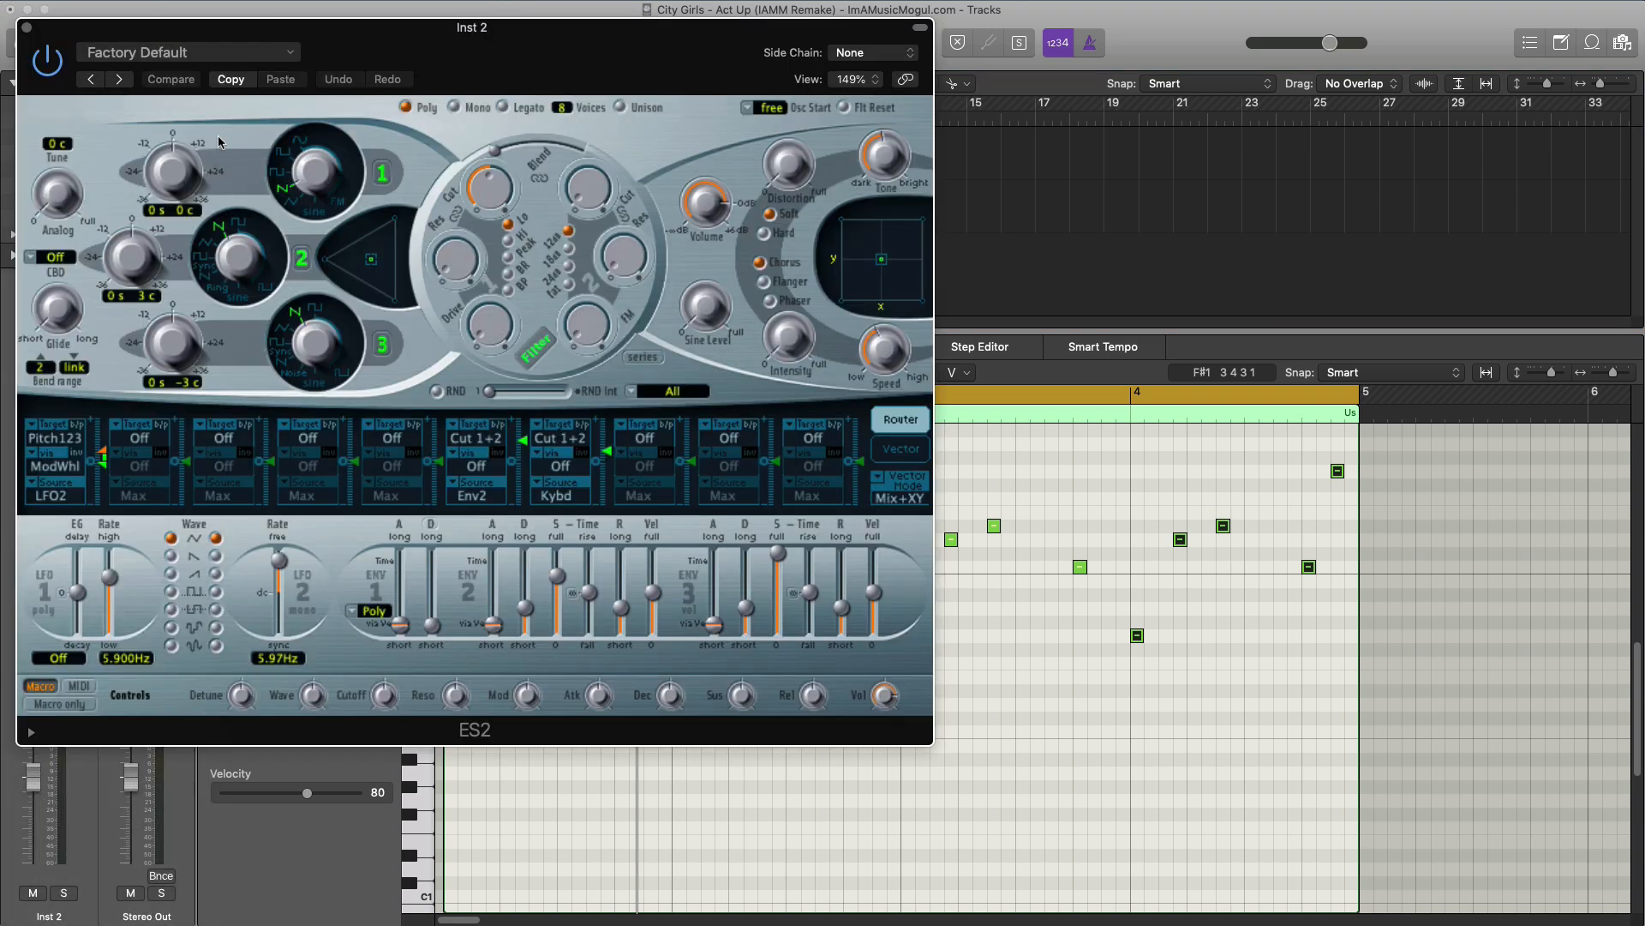
pyautogui.click(239, 53)
pyautogui.click(177, 399)
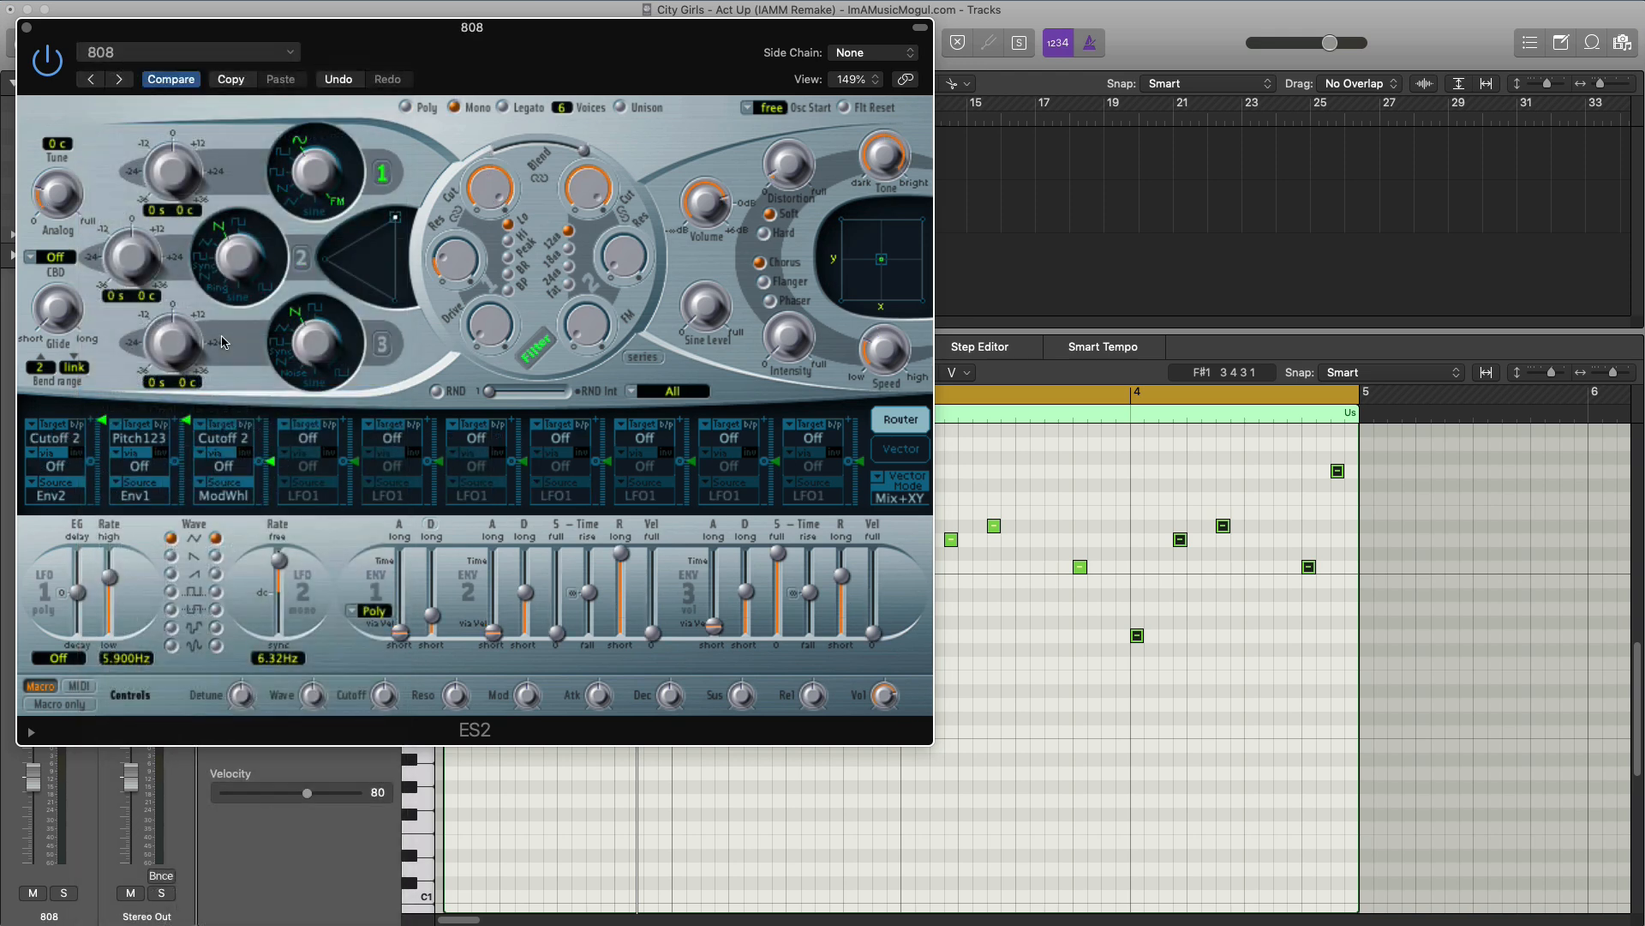
pyautogui.click(26, 27)
# Solo the 808 track, transpose all notes in its region down two octaves and audition the bass line
pyautogui.click(293, 218)
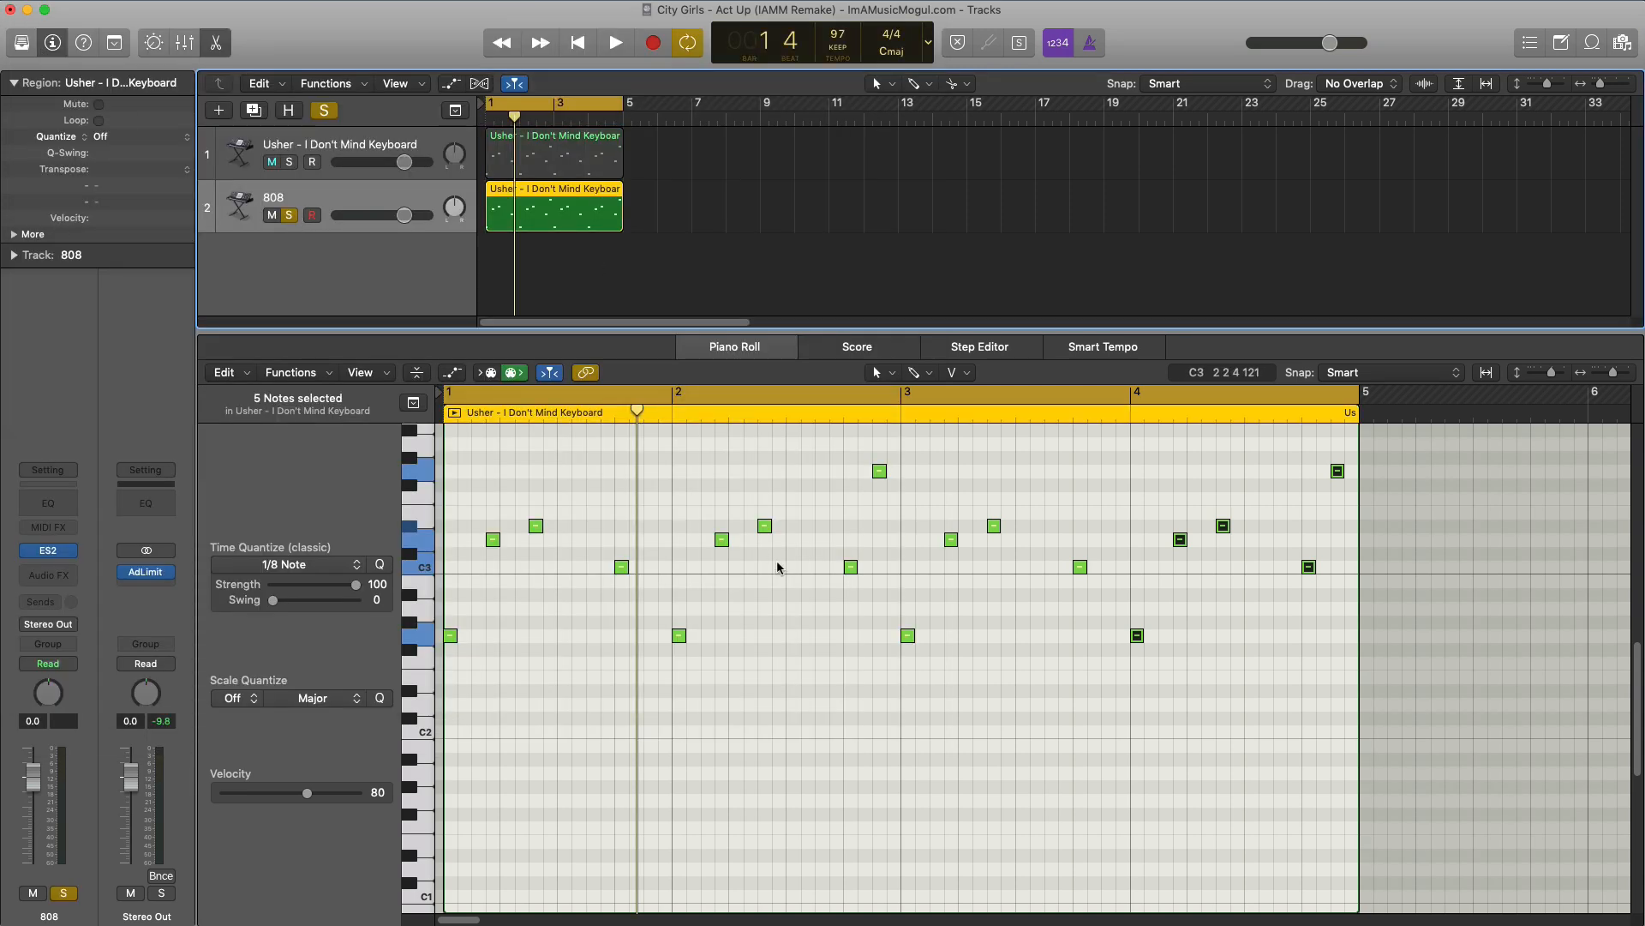
pyautogui.click(767, 503)
pyautogui.press('space')
pyautogui.press('space')
pyautogui.press('super+a')
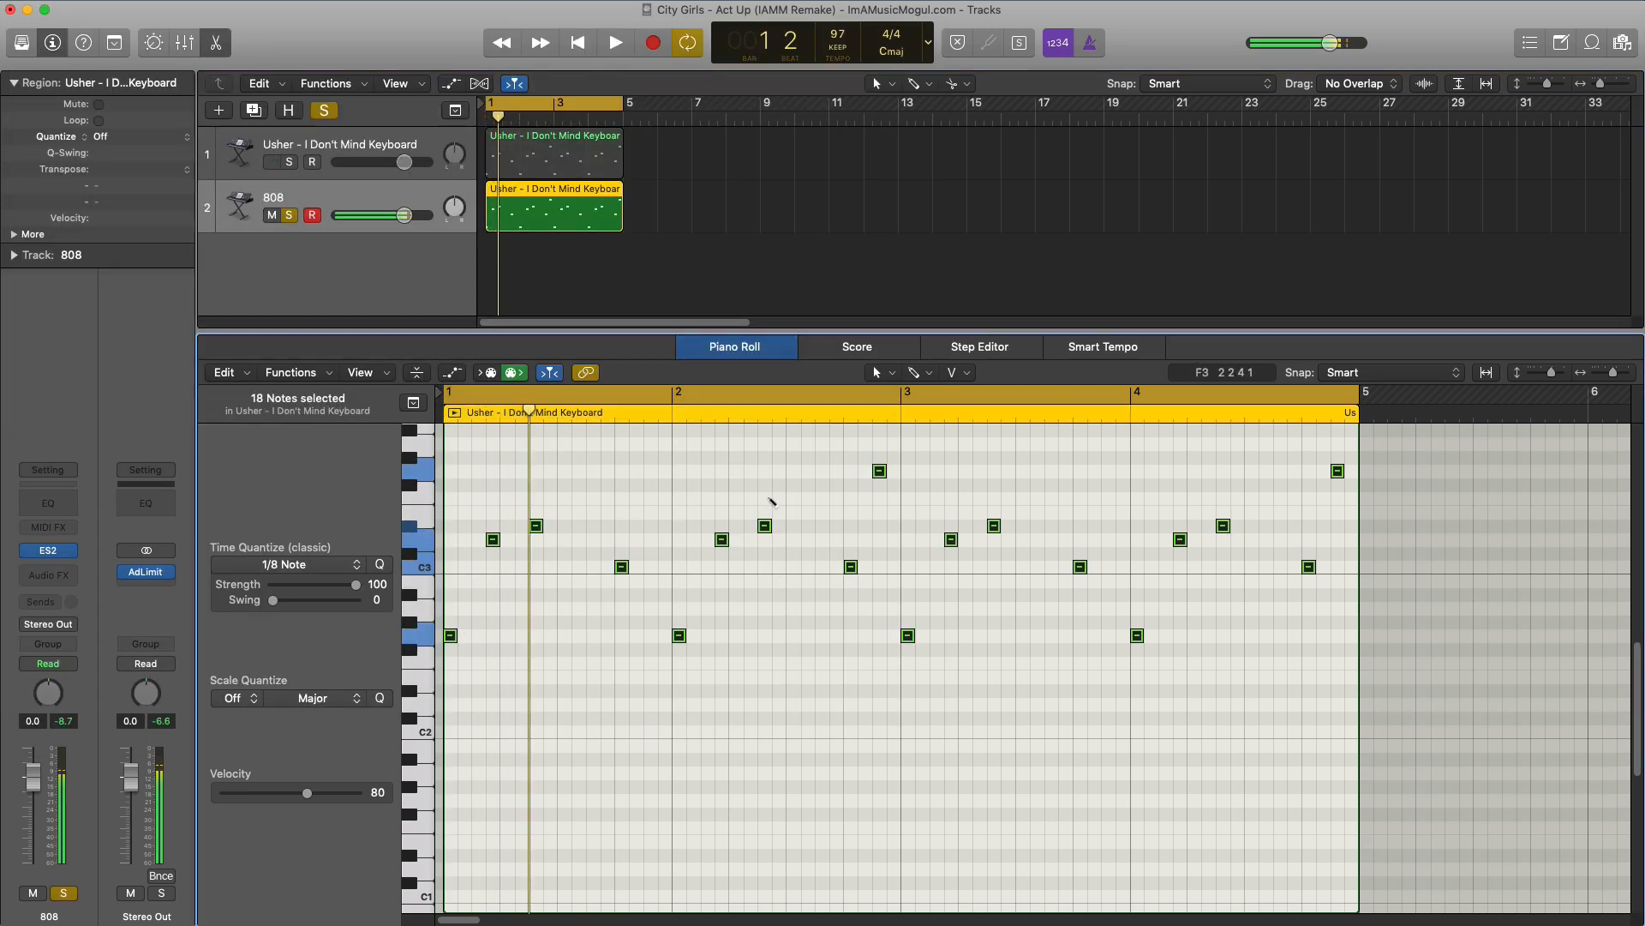
pyautogui.hotkey('alt', 'shift', 'Down')
pyautogui.hotkey('alt', 'shift', 'Down')
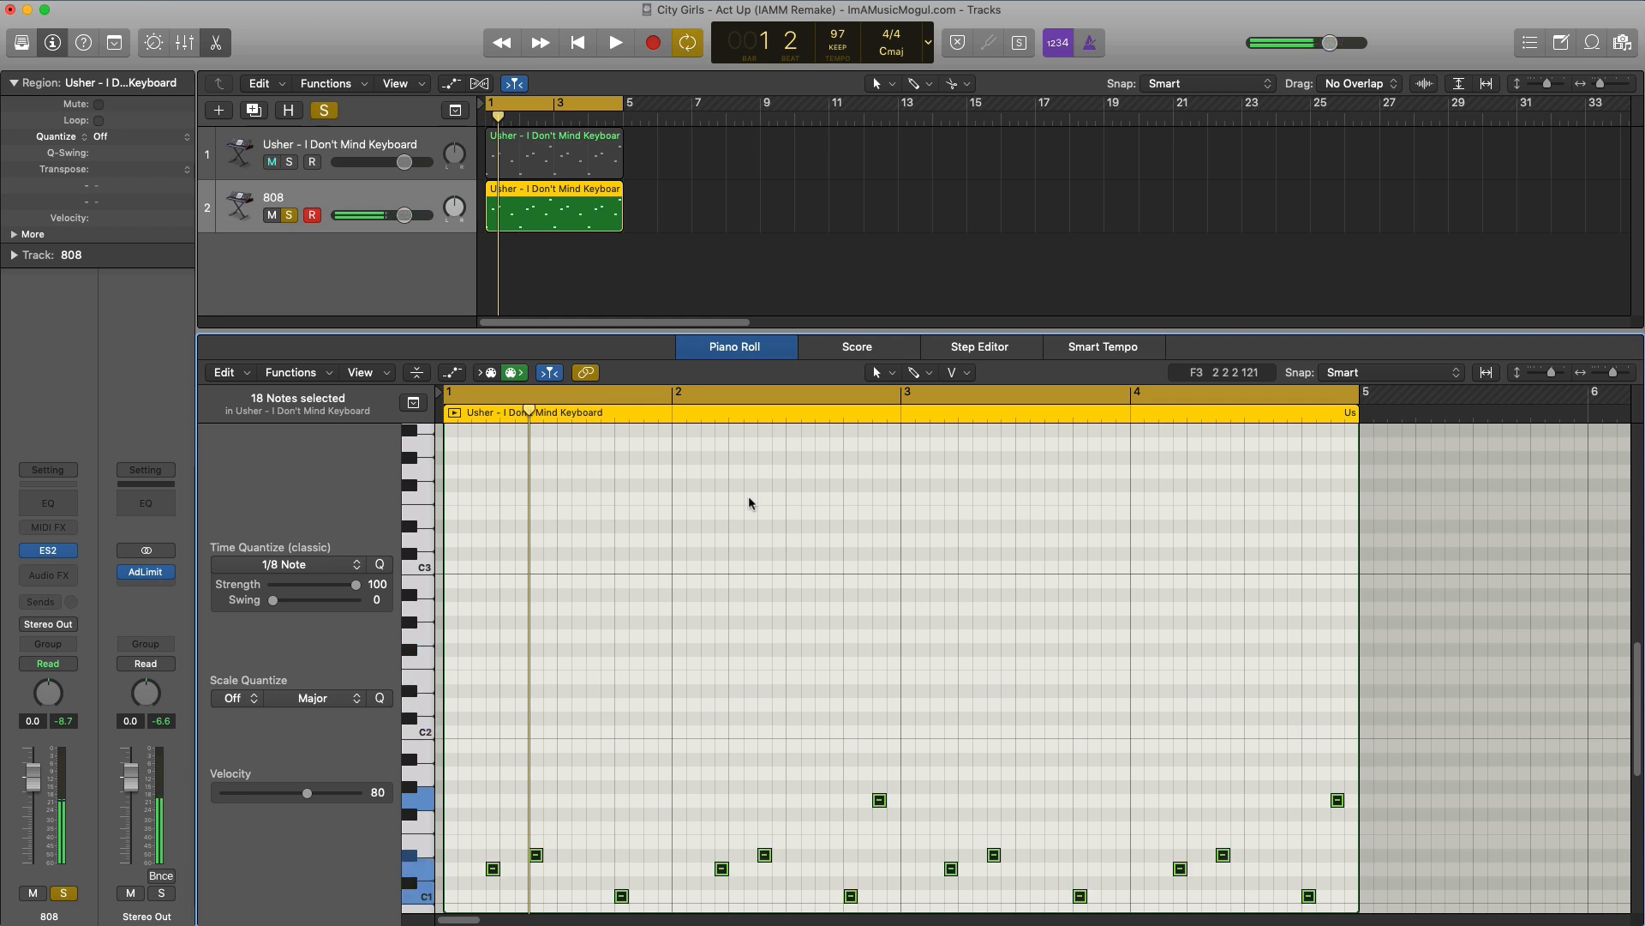
pyautogui.scroll(-5, 805, 571)
pyautogui.press('space')
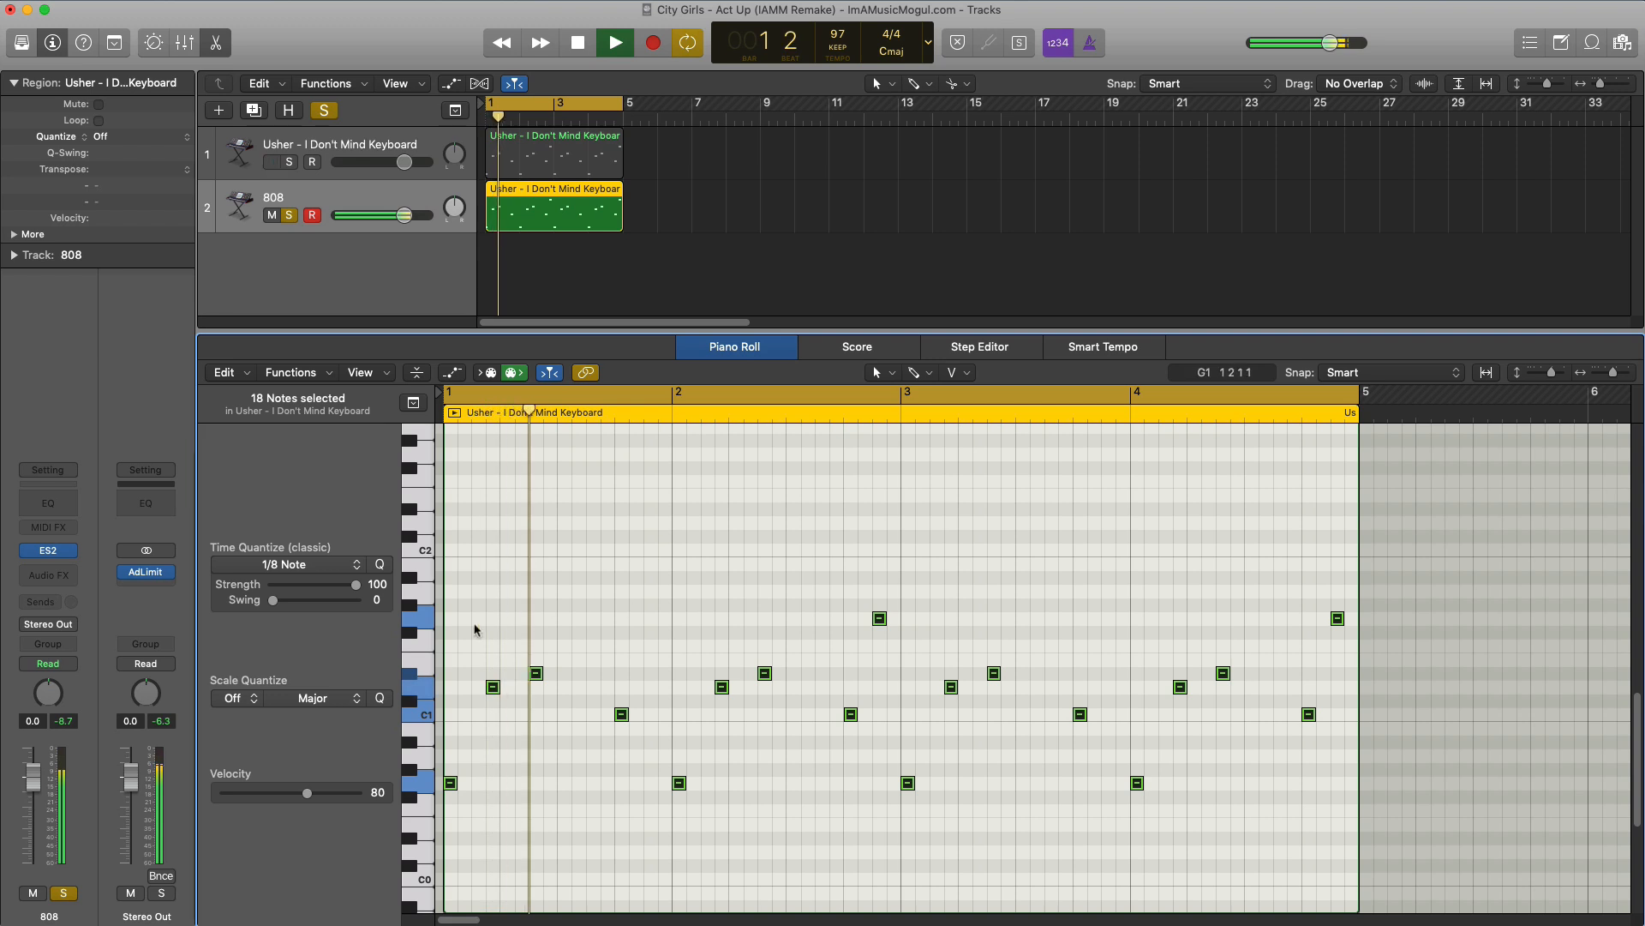
# Solo the keyboard alongside the 808 and lower the 808 track's volume to -9.0 dB while the loop plays
pyautogui.click(49, 555)
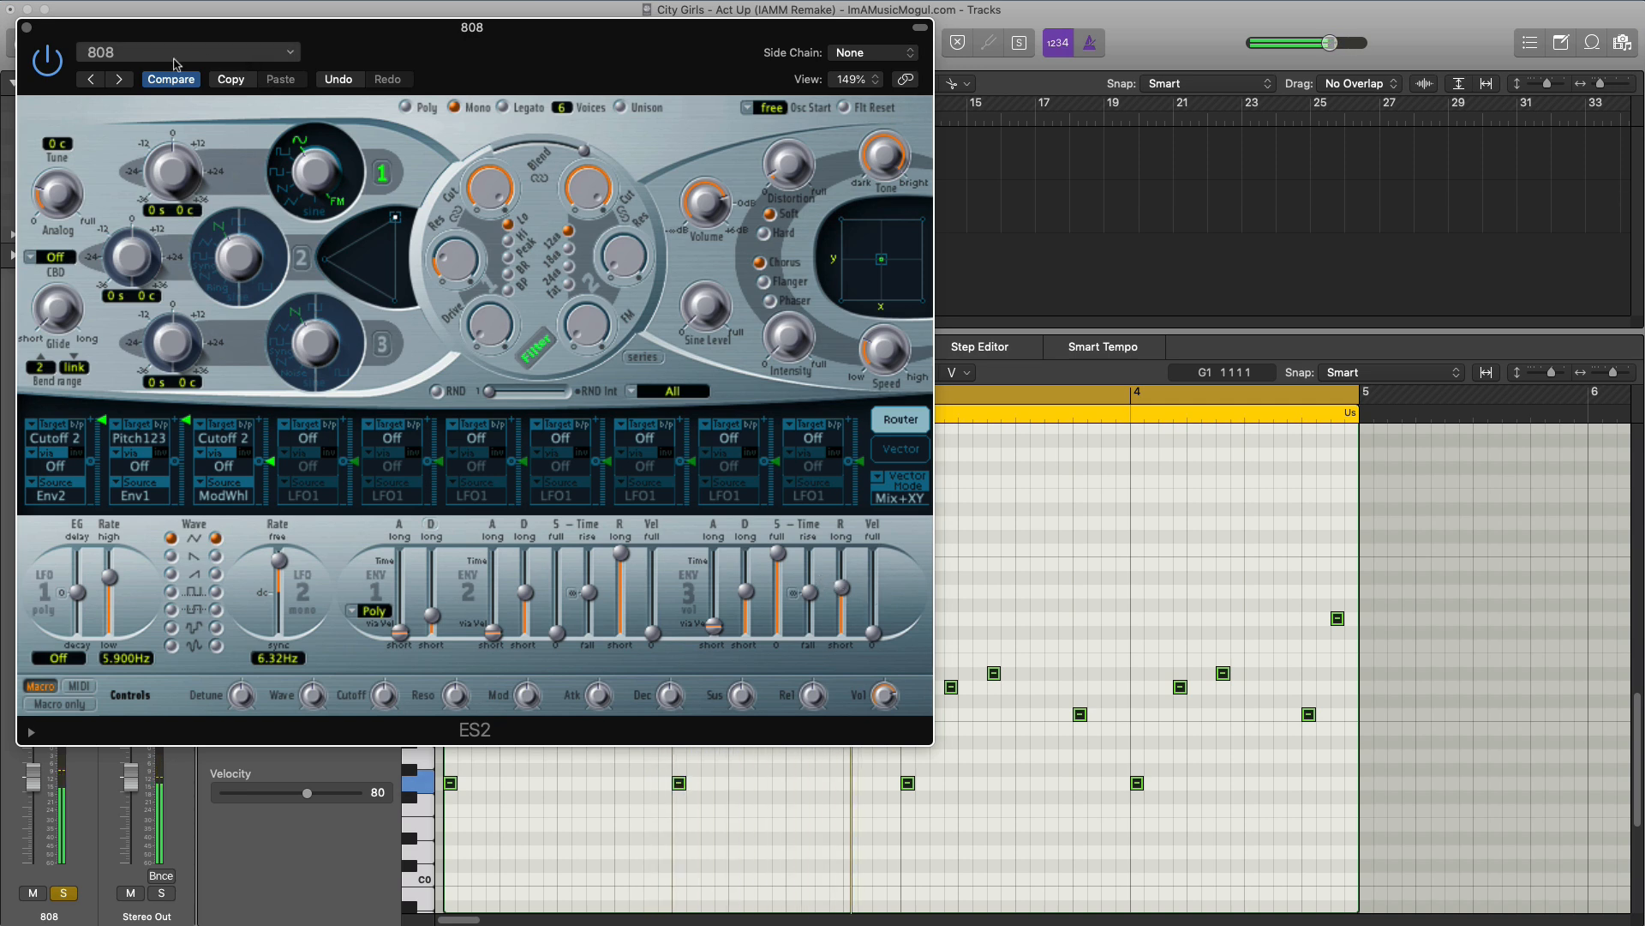
pyautogui.click(26, 28)
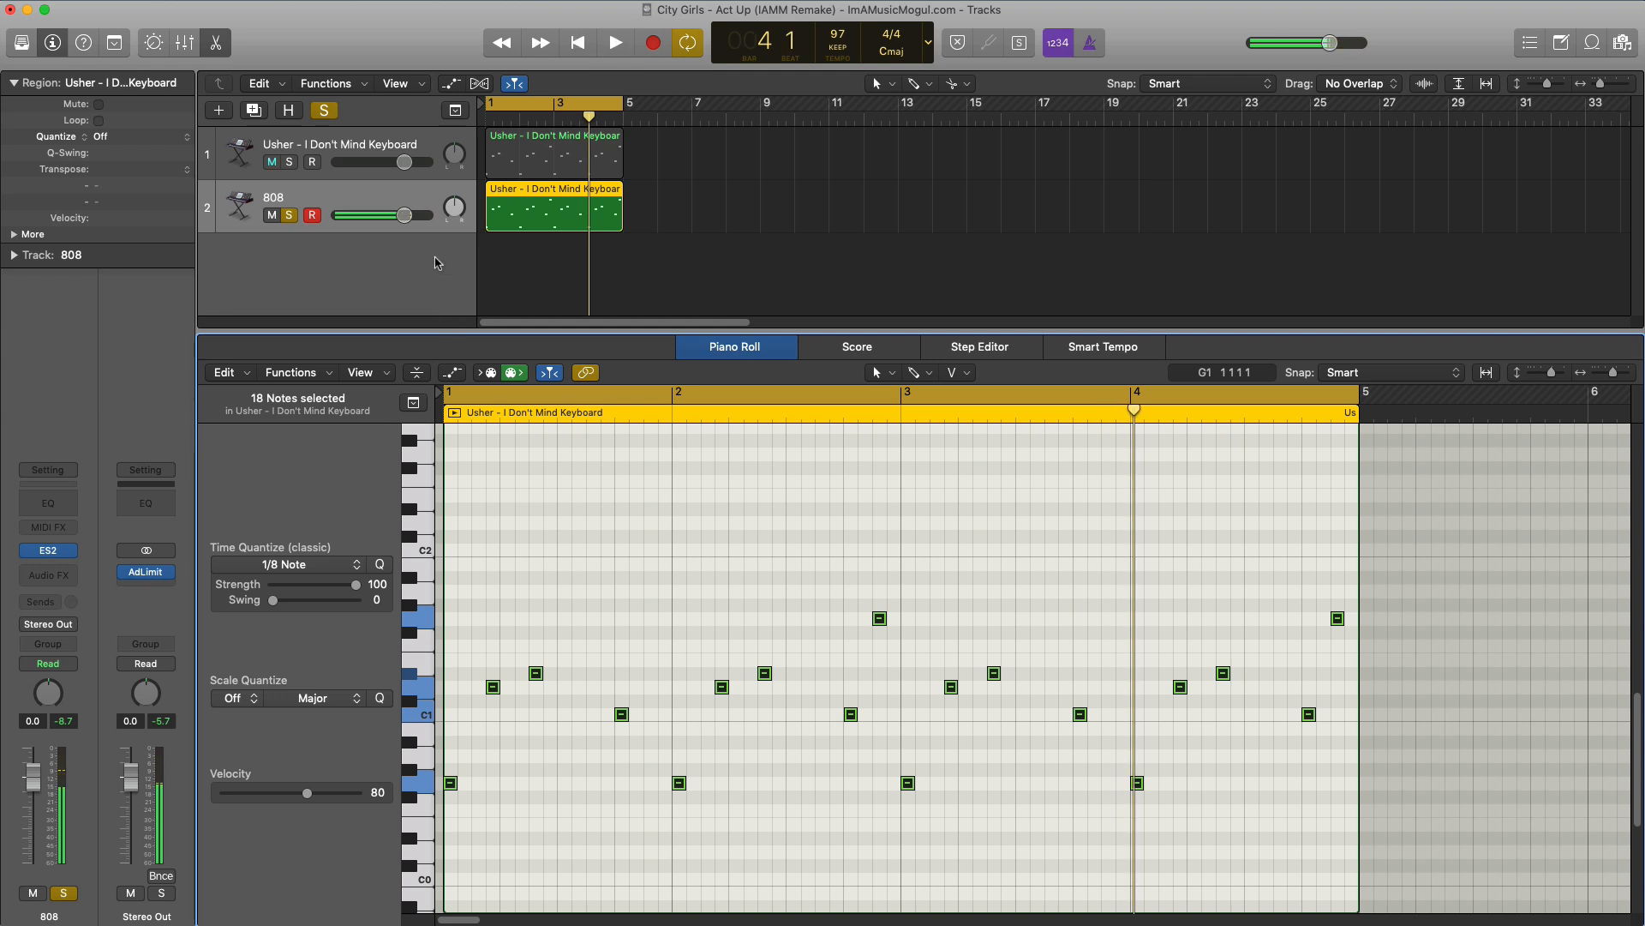
pyautogui.moveTo(405, 221); pyautogui.dragTo(386, 221)
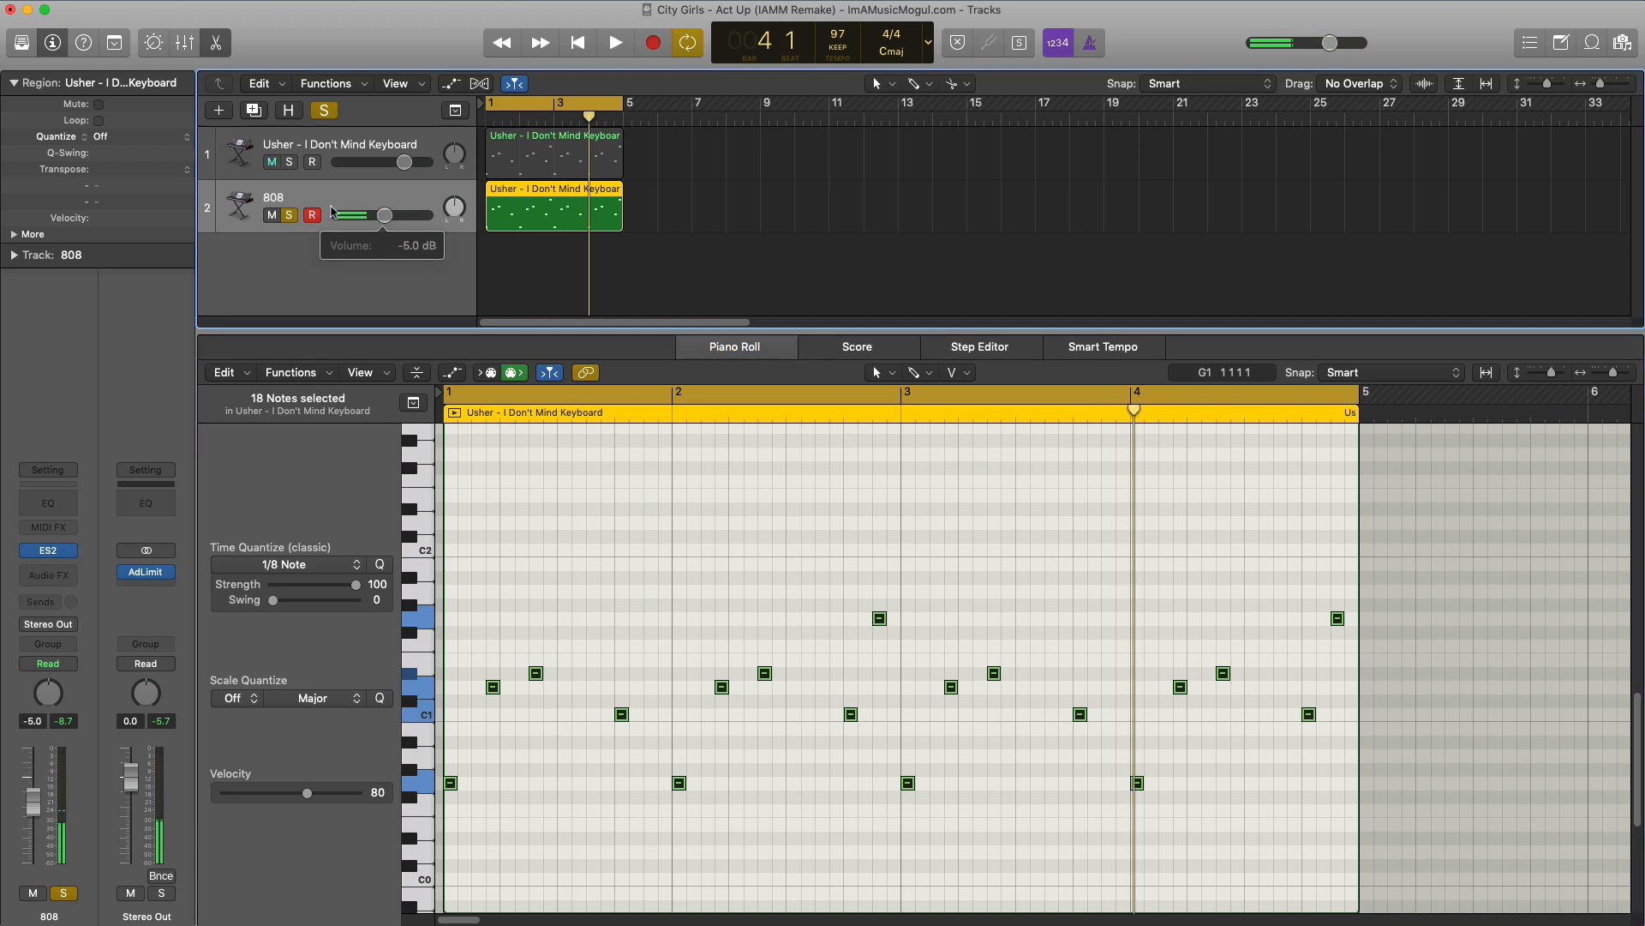
pyautogui.click(289, 162)
pyautogui.press('space')
pyautogui.moveTo(385, 215); pyautogui.dragTo(373, 221)
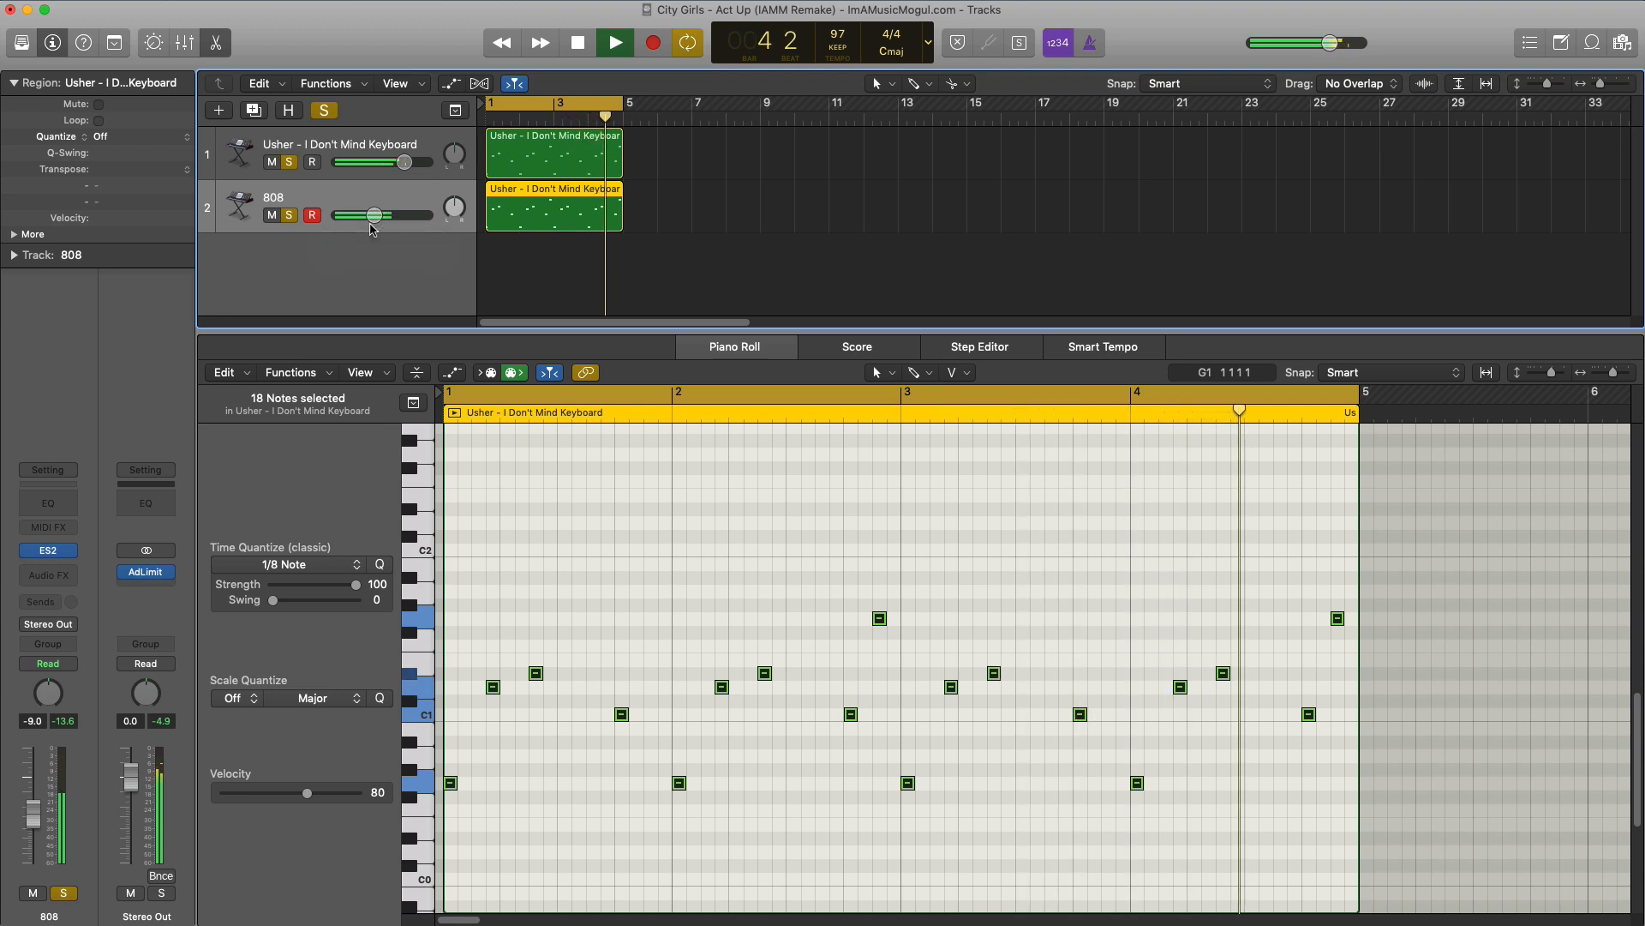
pyautogui.press('space')
# Group the keyboard and 808 tracks into a summing track stack
pyautogui.rightClick(358, 151)
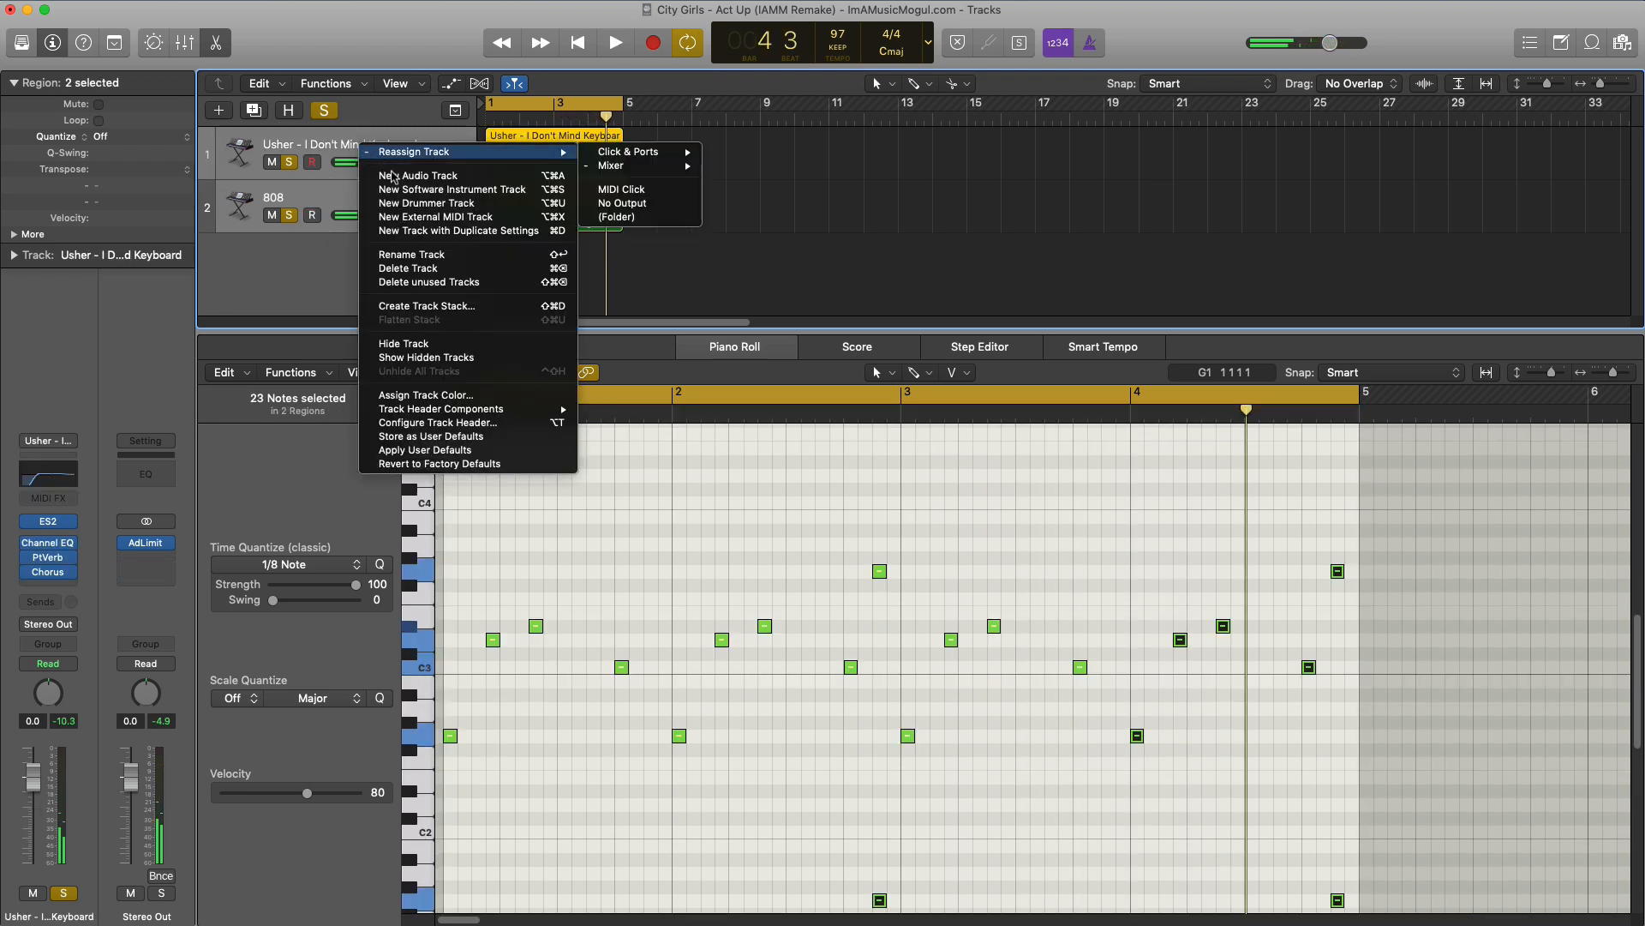
pyautogui.click(348, 205)
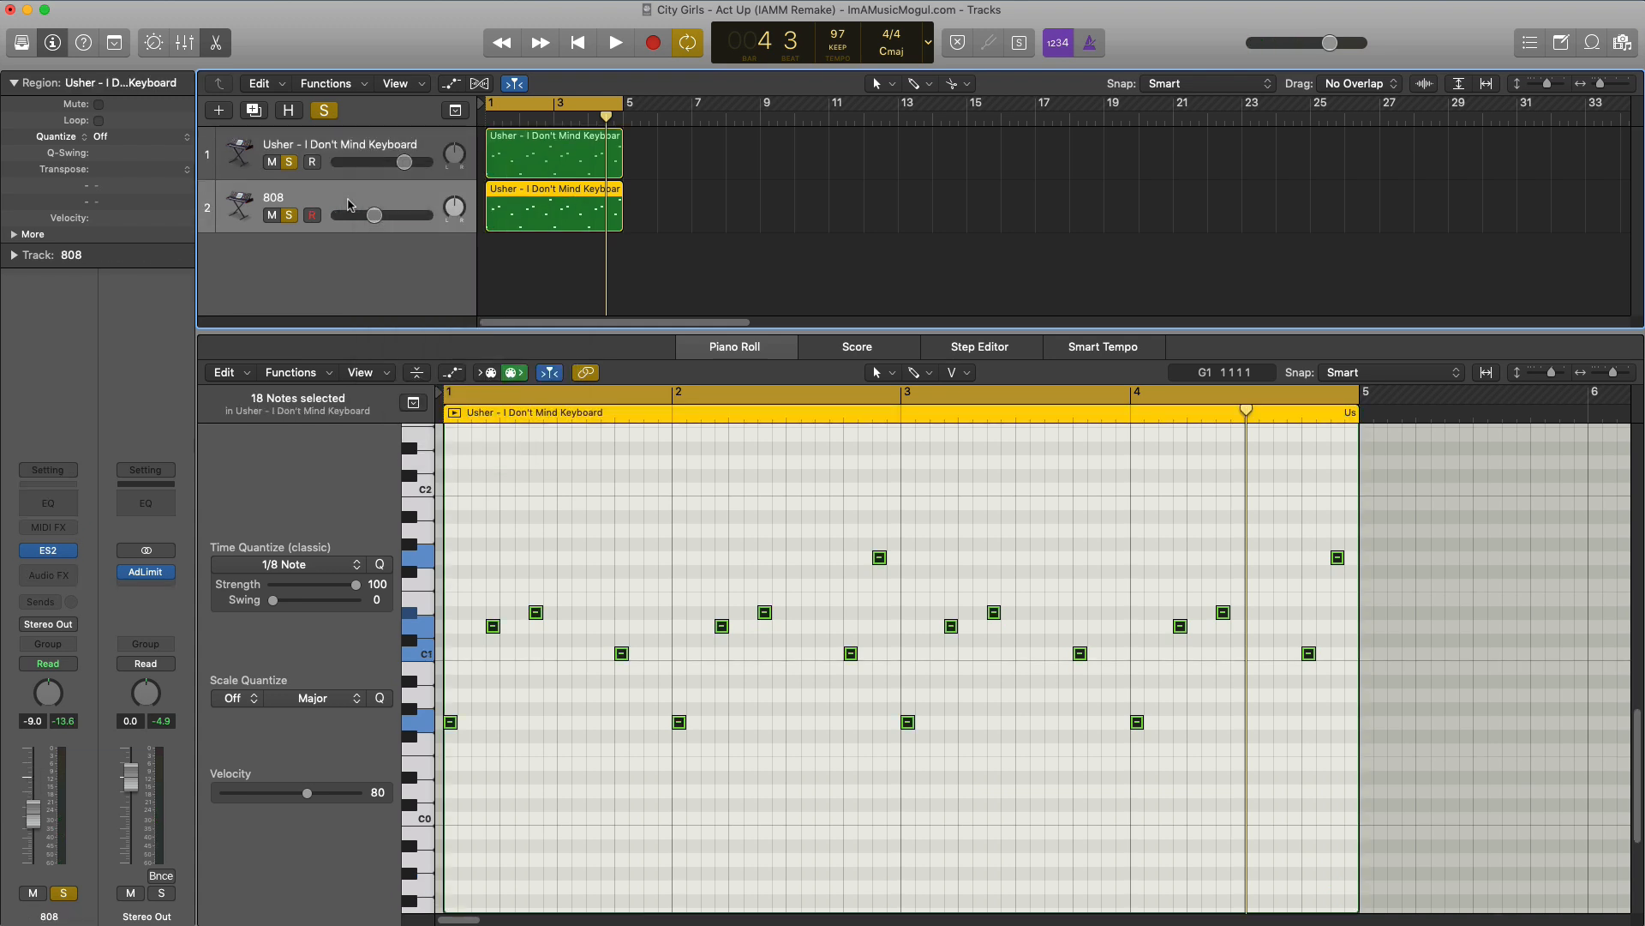
pyautogui.keyDown('shift'); pyautogui.click(360, 151); pyautogui.keyUp('shift')
pyautogui.rightClick(388, 188)
pyautogui.click(444, 359)
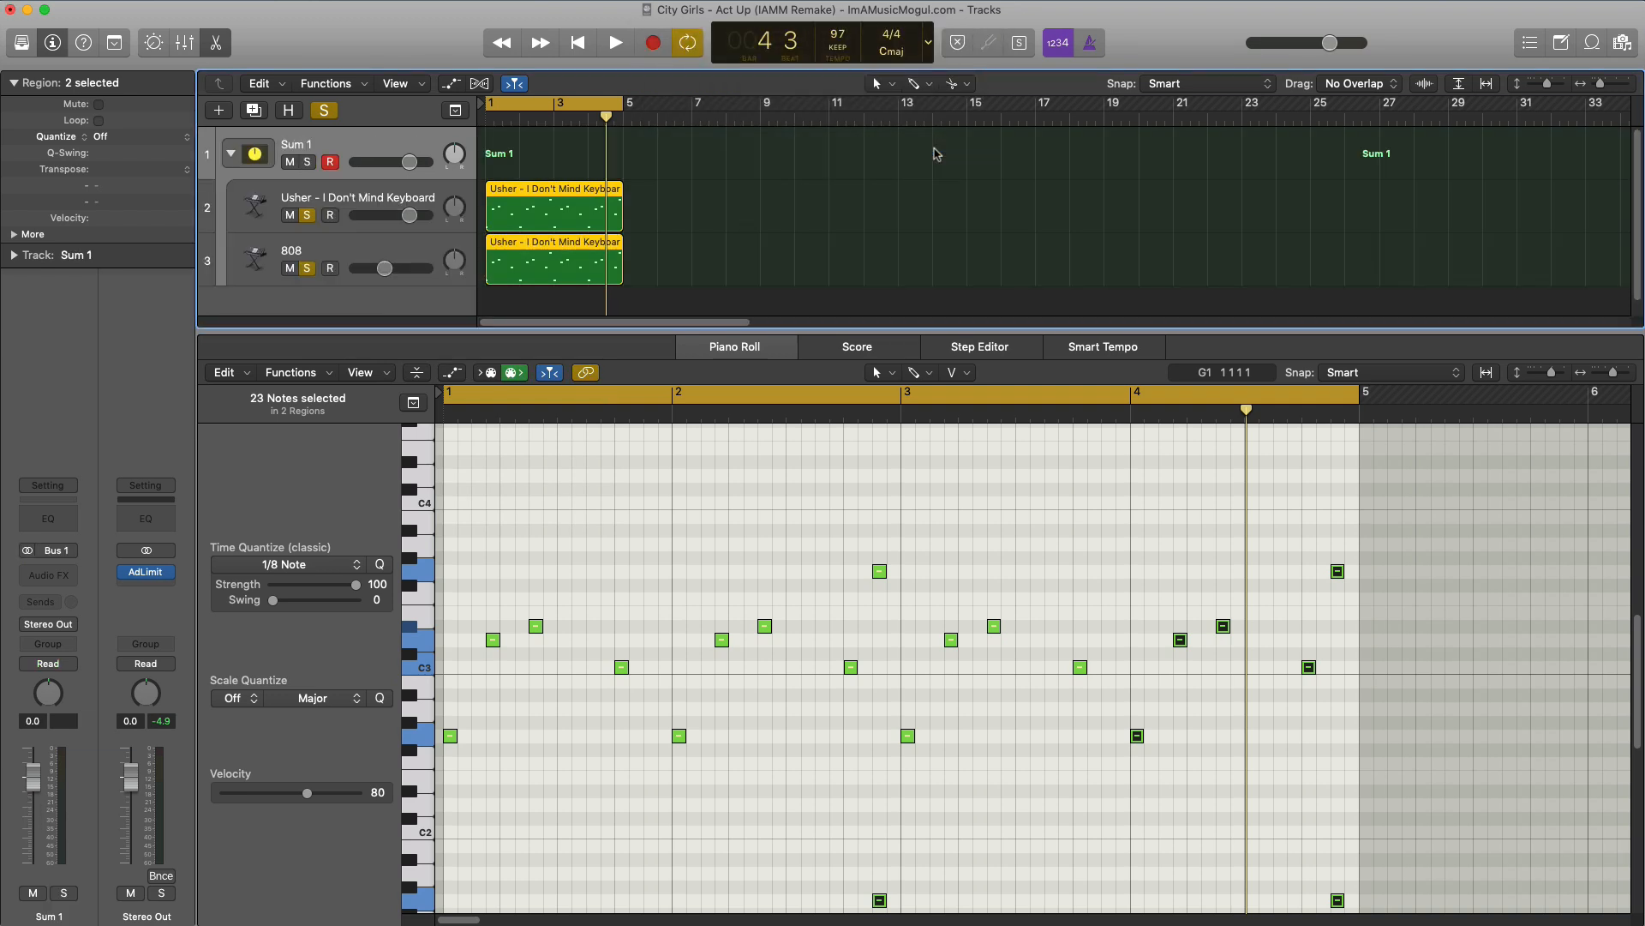
# Add a Channel EQ to the Sum 1 stack with a low cut at 98 Hz, 18 dB/Oct, Q 0.67
pyautogui.click(65, 525)
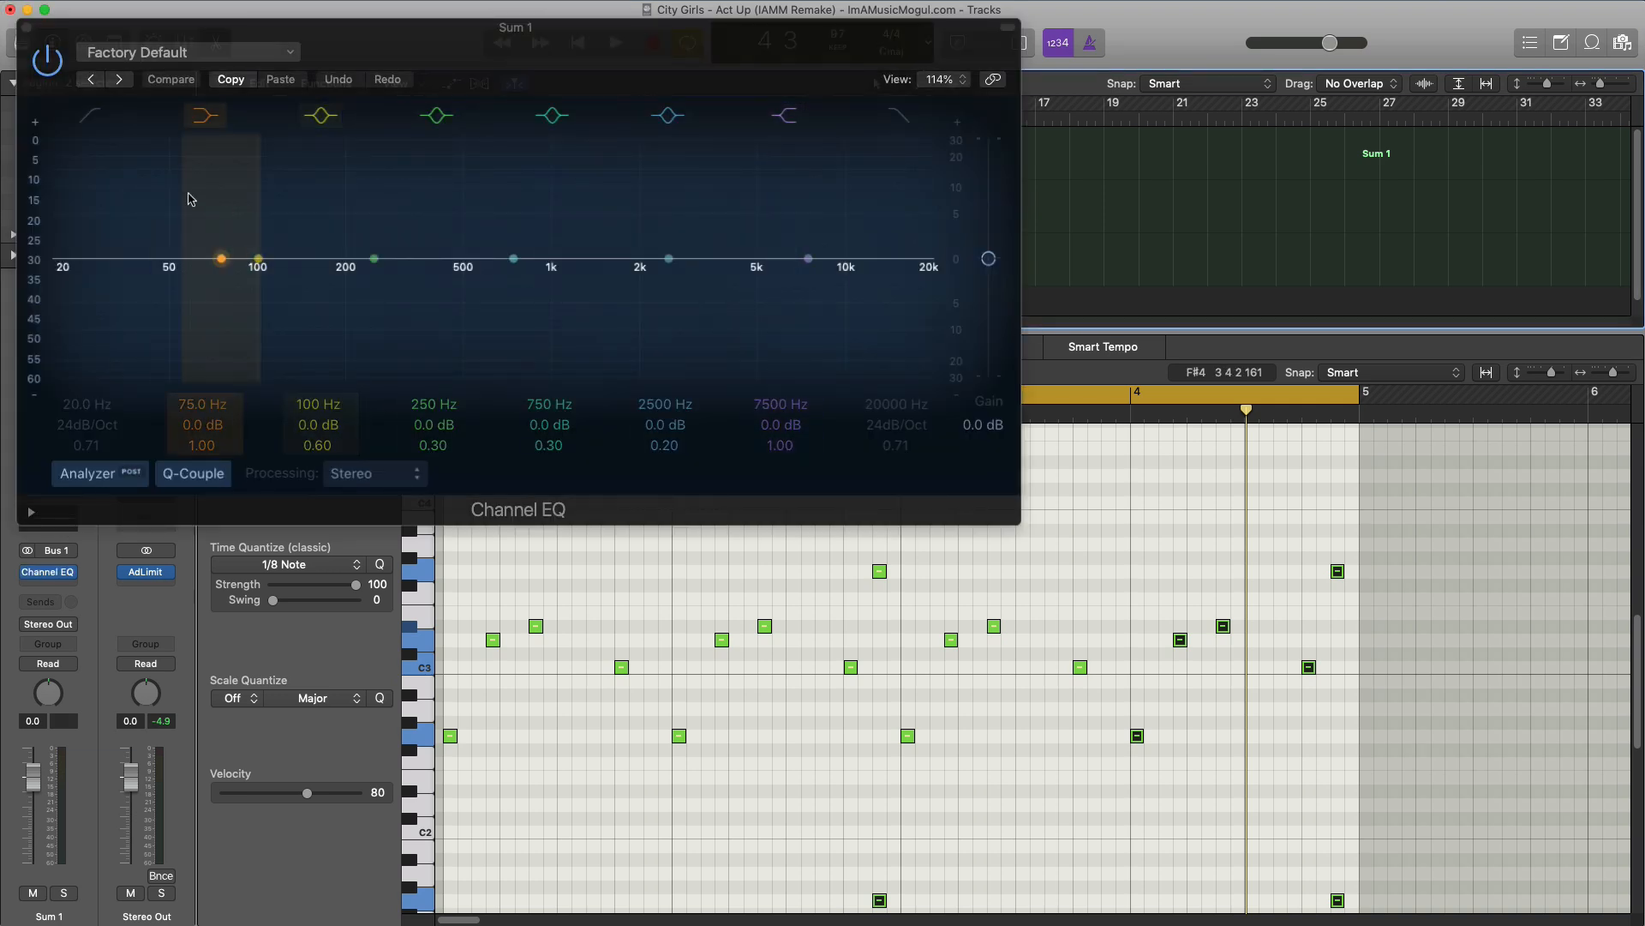
pyautogui.click(90, 115)
pyautogui.press('space')
pyautogui.moveTo(343, 26); pyautogui.dragTo(668, 85)
pyautogui.moveTo(411, 466); pyautogui.dragTo(411, 401)
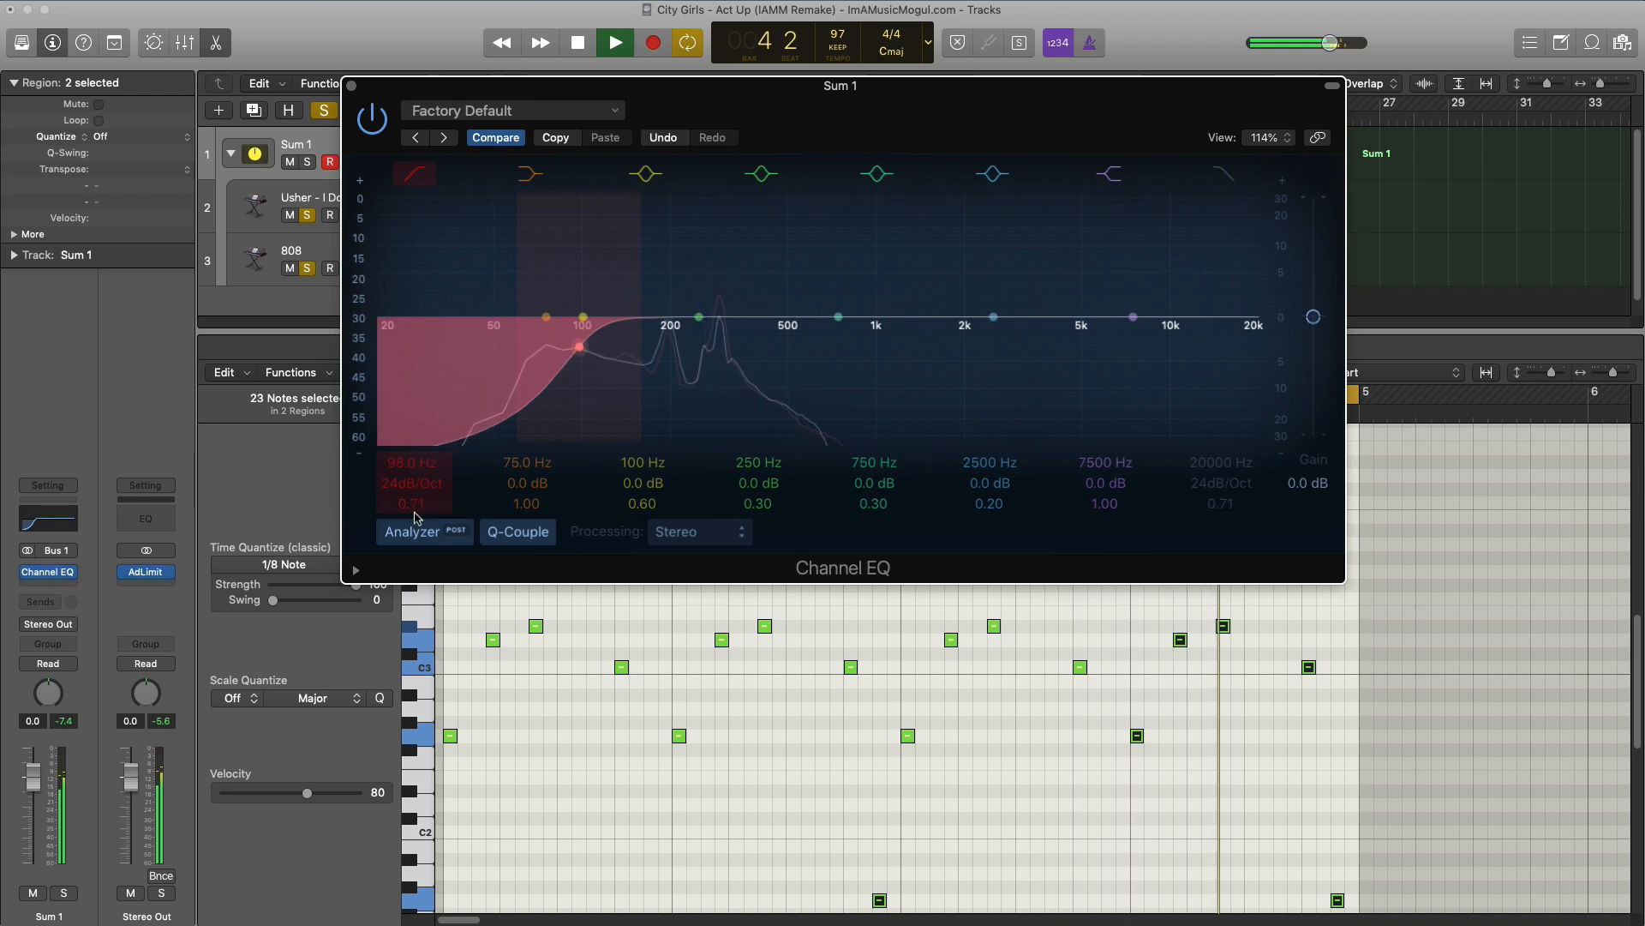
pyautogui.moveTo(419, 487); pyautogui.dragTo(413, 516)
pyautogui.press('space')
# Enable a high cut at 1740 Hz, 6 dB/Oct, Q 0.64 on the stack's Channel EQ and close it
pyautogui.click(1213, 175)
pyautogui.press('space')
pyautogui.moveTo(1222, 464); pyautogui.dragTo(1220, 509)
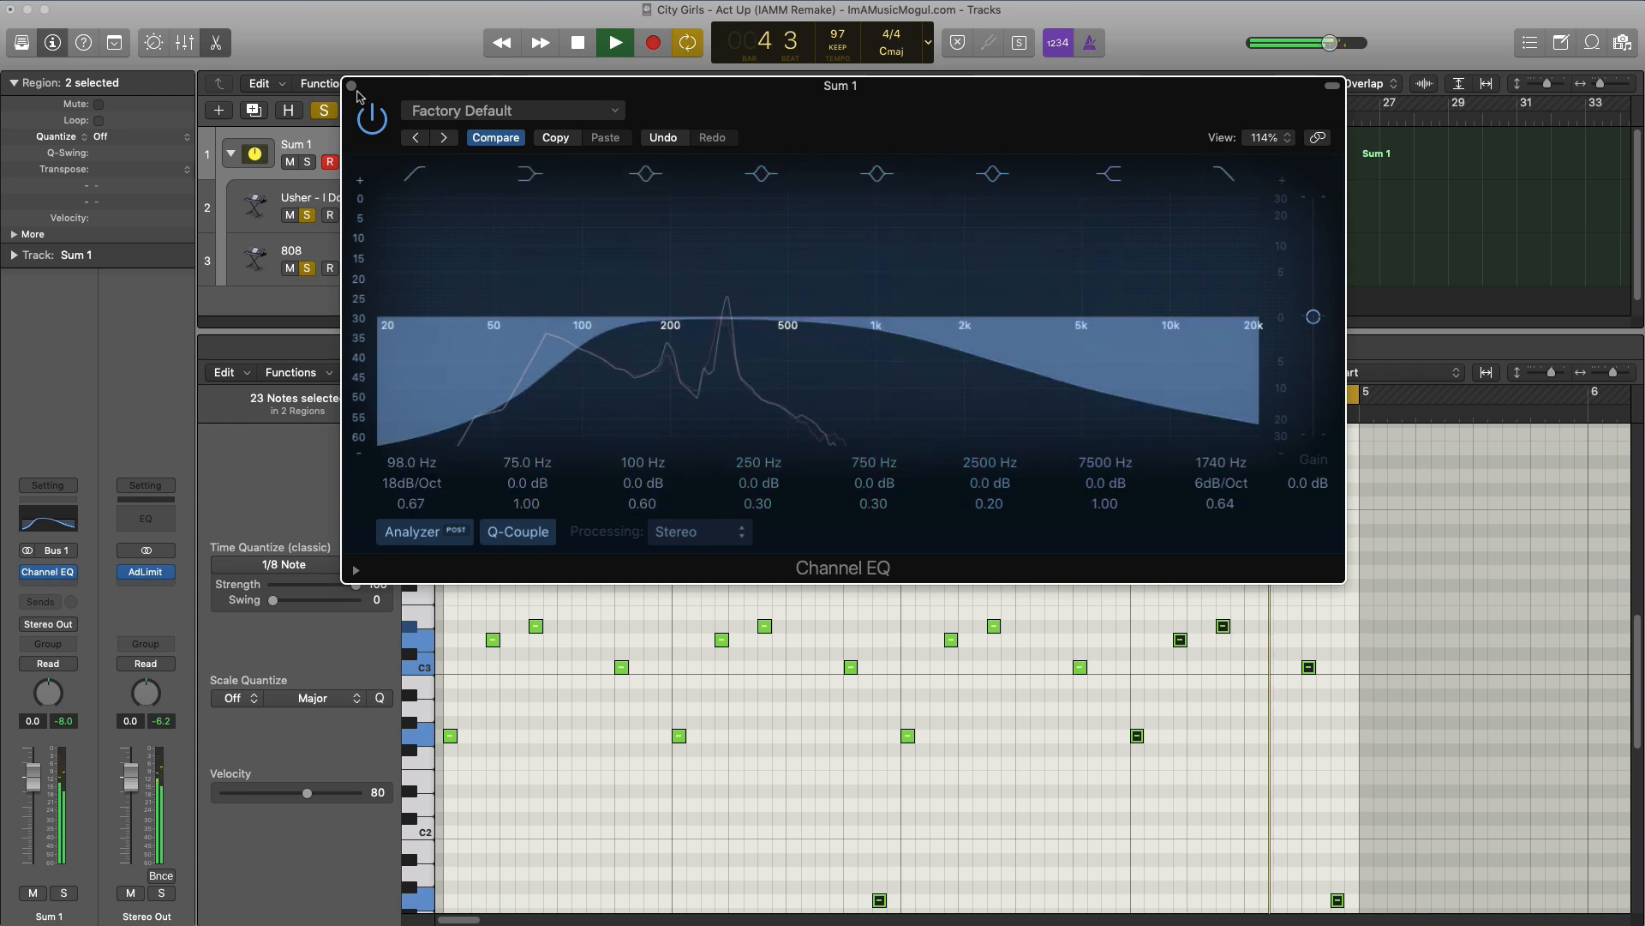
pyautogui.click(351, 85)
# Lower the 808 track's volume to -14.2 dB, check the levels in the mixer and stop playback
pyautogui.moveTo(385, 268); pyautogui.dragTo(376, 268)
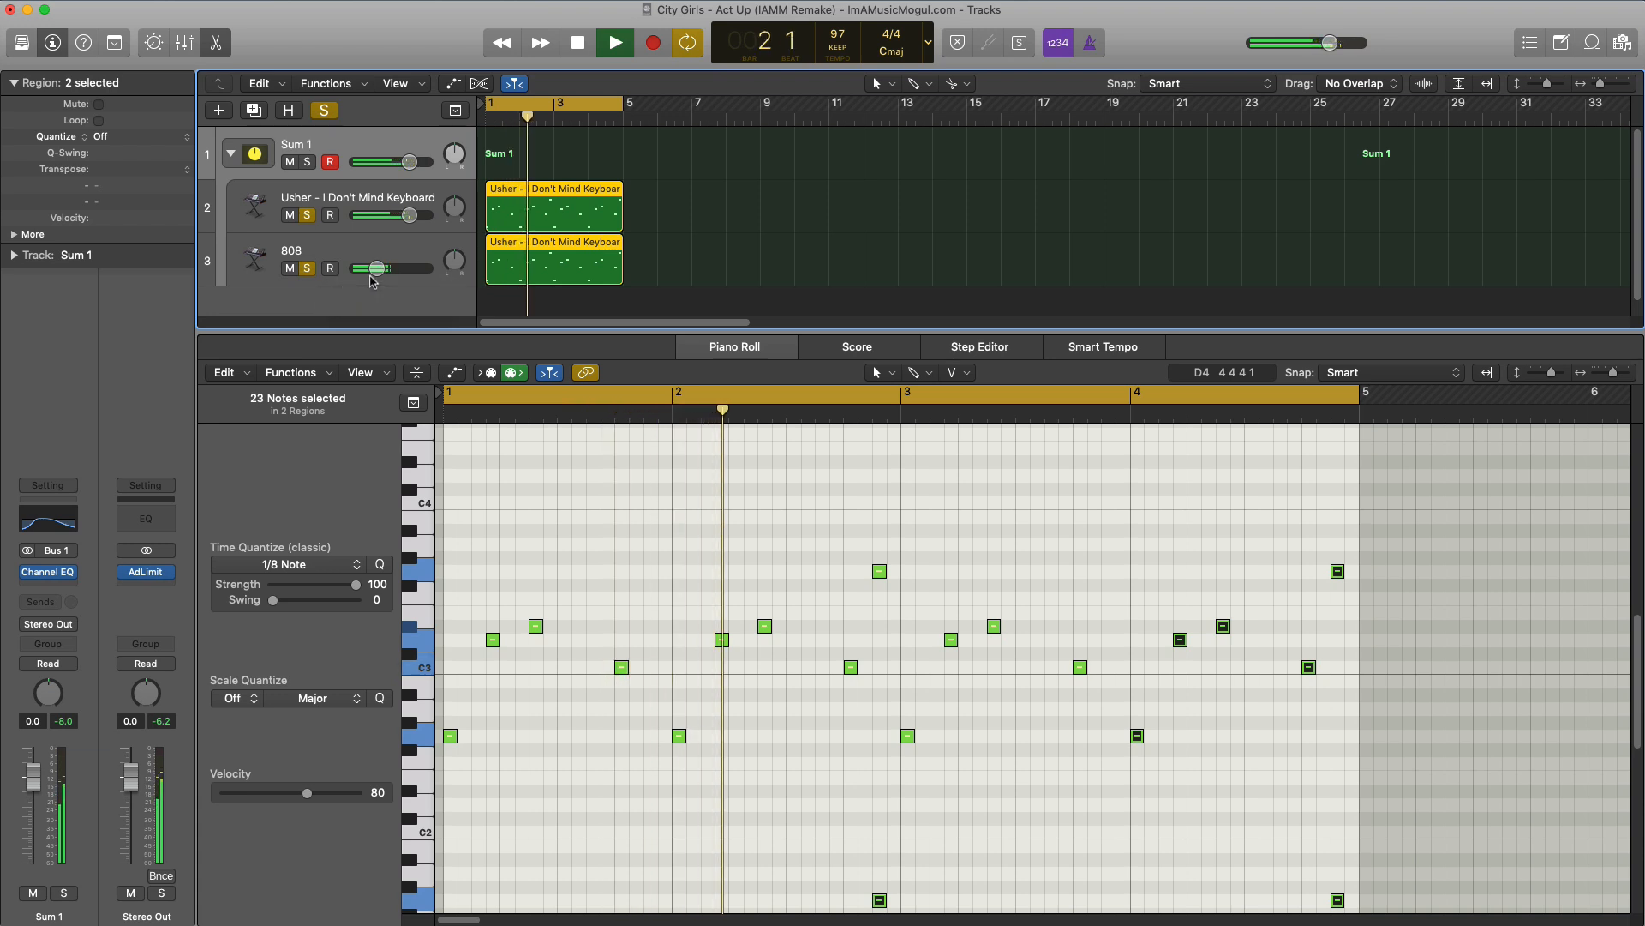
pyautogui.press('x')
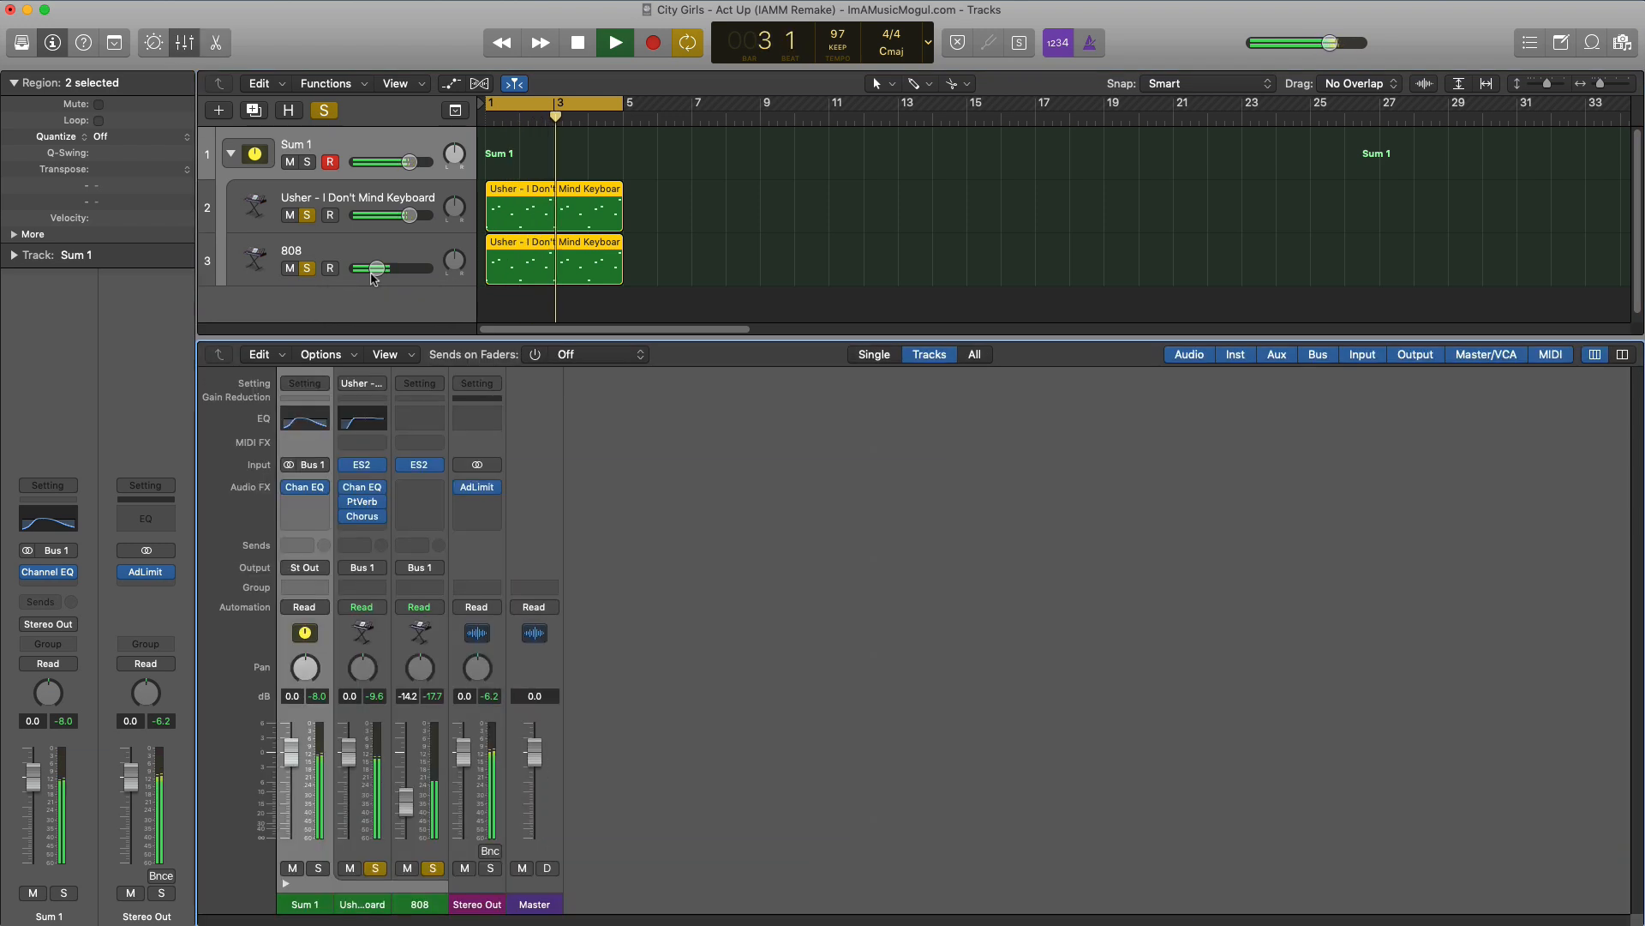
pyautogui.press('x')
pyautogui.press('space')
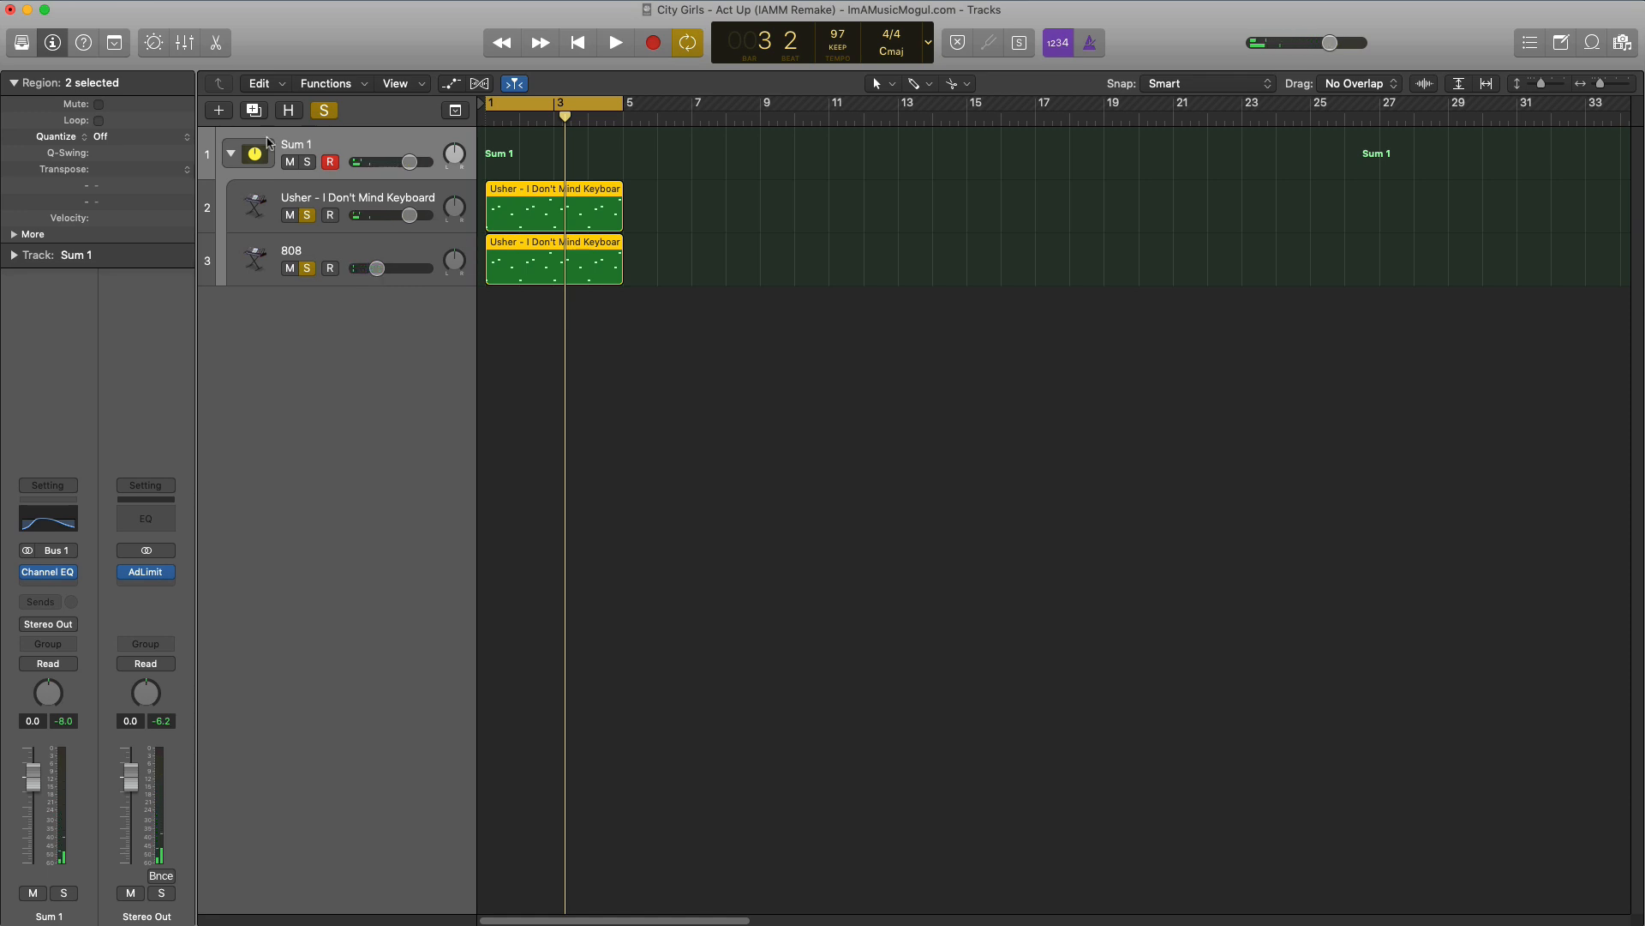
# Add an empty software instrument track and repeat the keyboard and 808 regions over bars 5 to 8, cycling that section
pyautogui.click(218, 111)
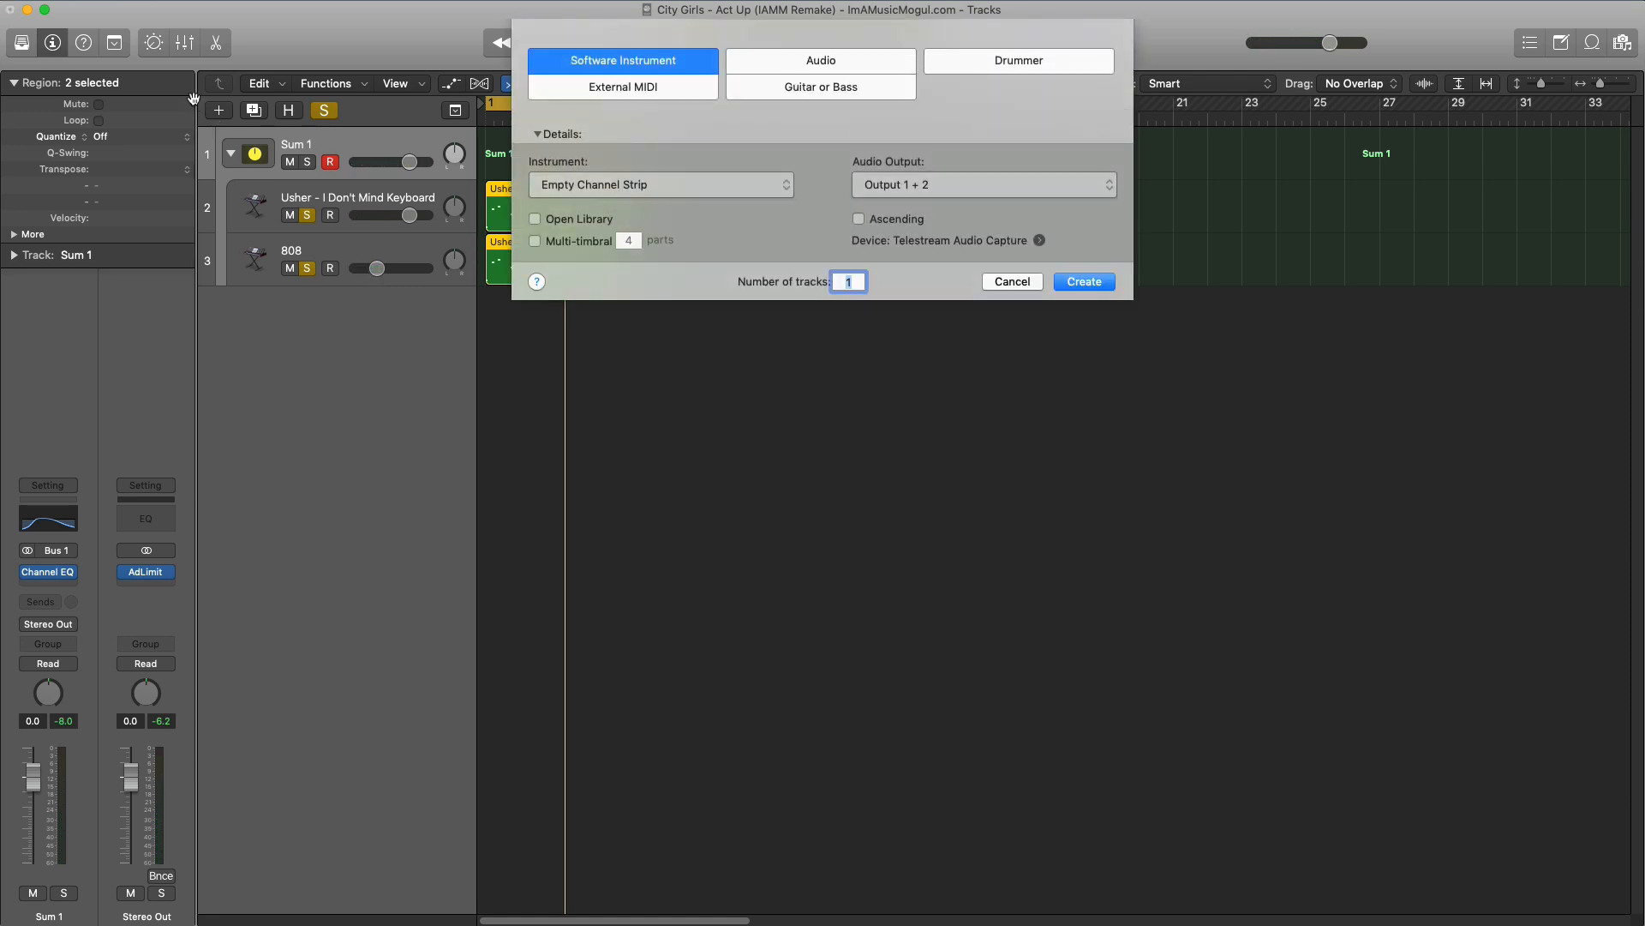
pyautogui.press('Return')
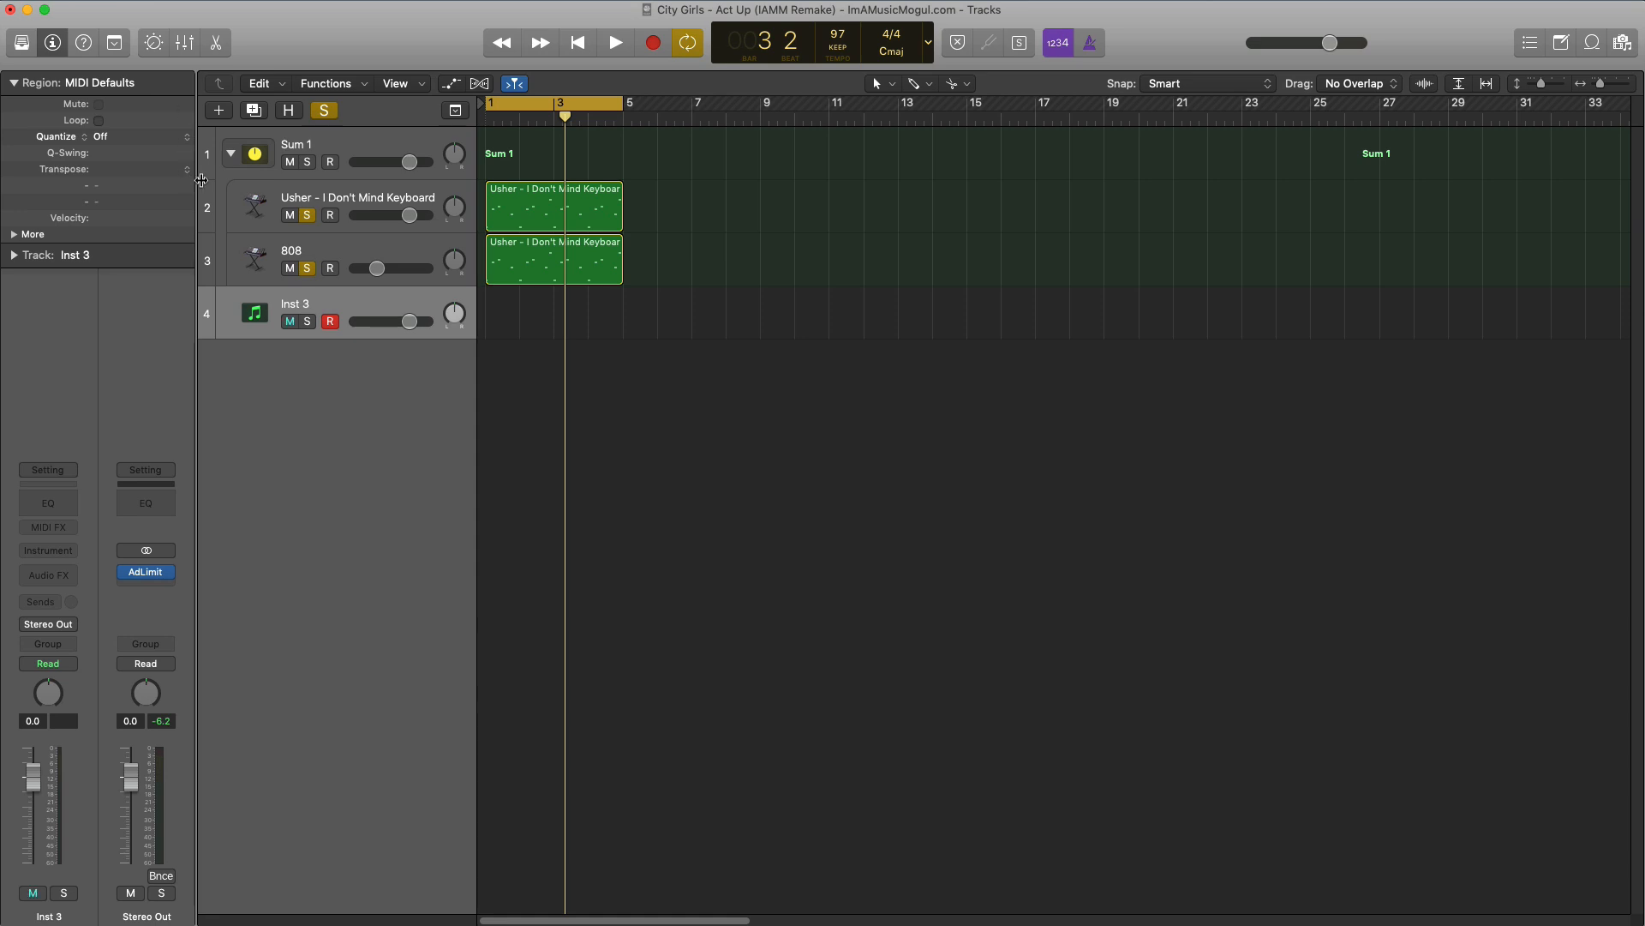
pyautogui.moveTo(670, 280); pyautogui.dragTo(709, 240)
pyautogui.moveTo(591, 105); pyautogui.dragTo(729, 106)
pyautogui.press('space')
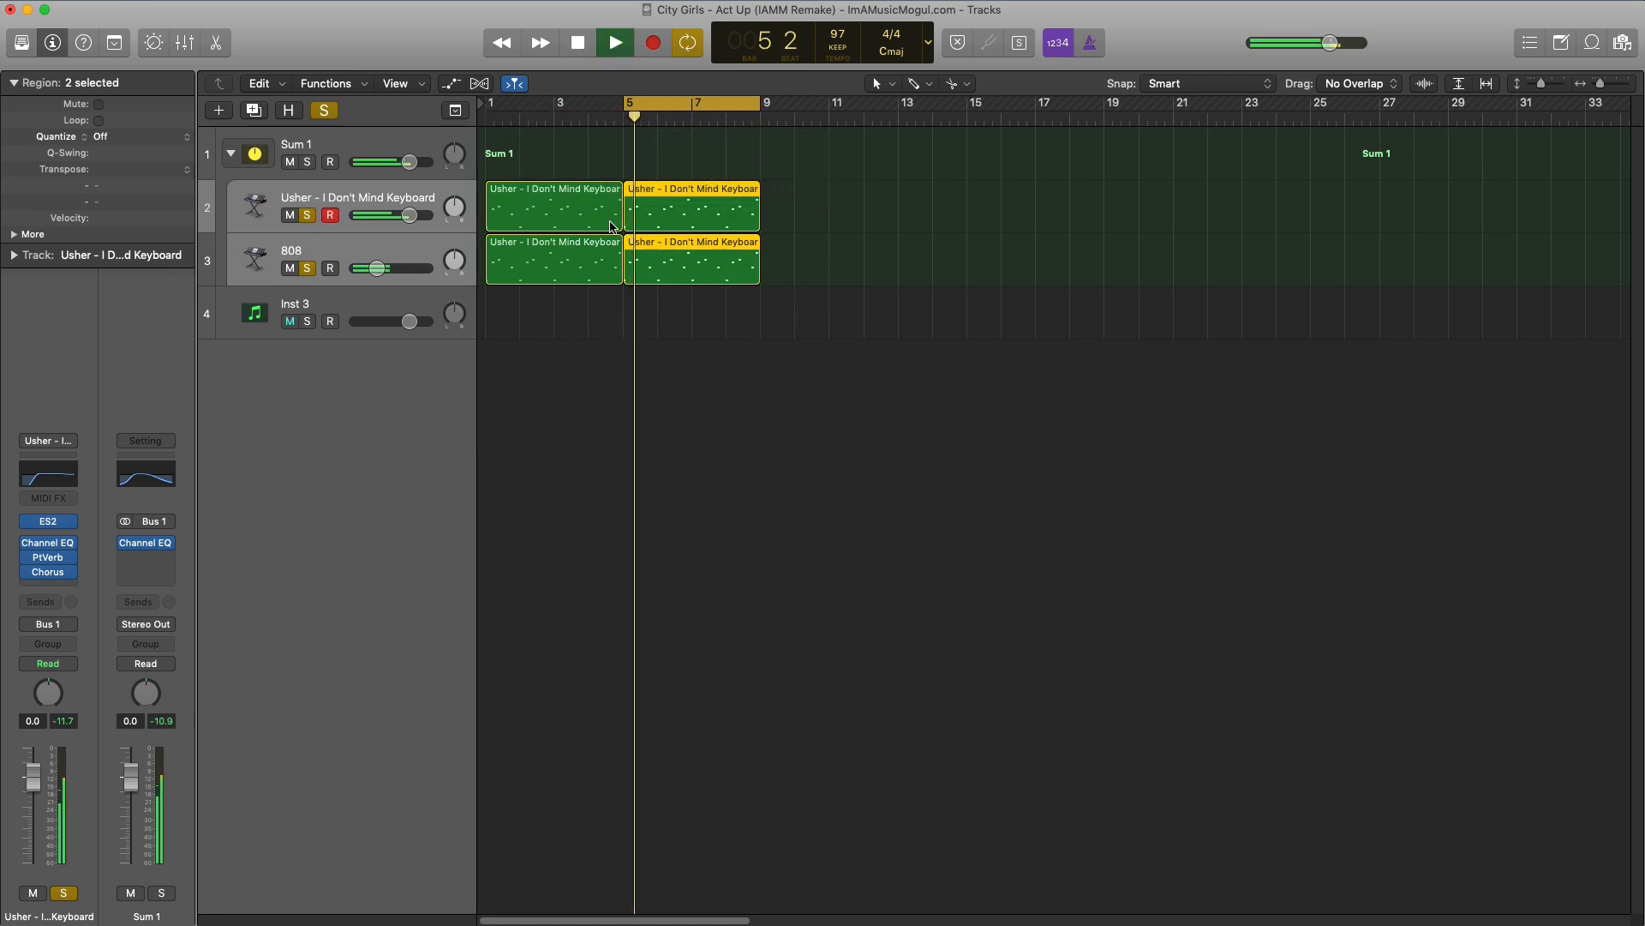
pyautogui.press('space')
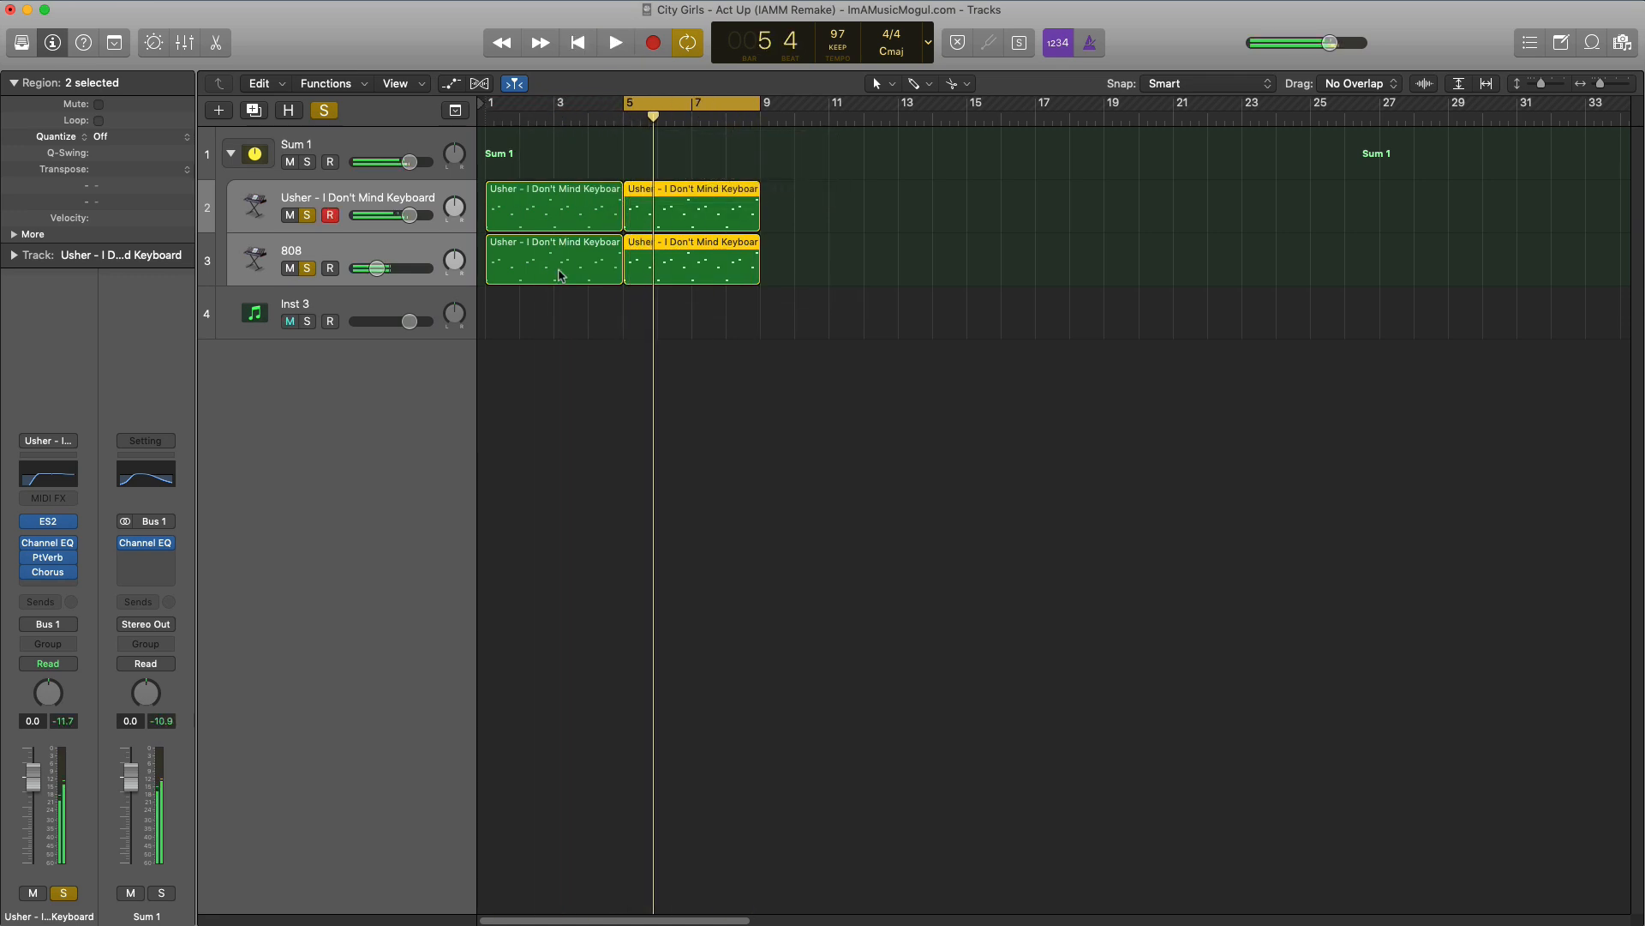
# Clear the solos on the keyboard and 808 tracks and load ES2 on the Inst 3 track
pyautogui.click(310, 305)
pyautogui.click(310, 271)
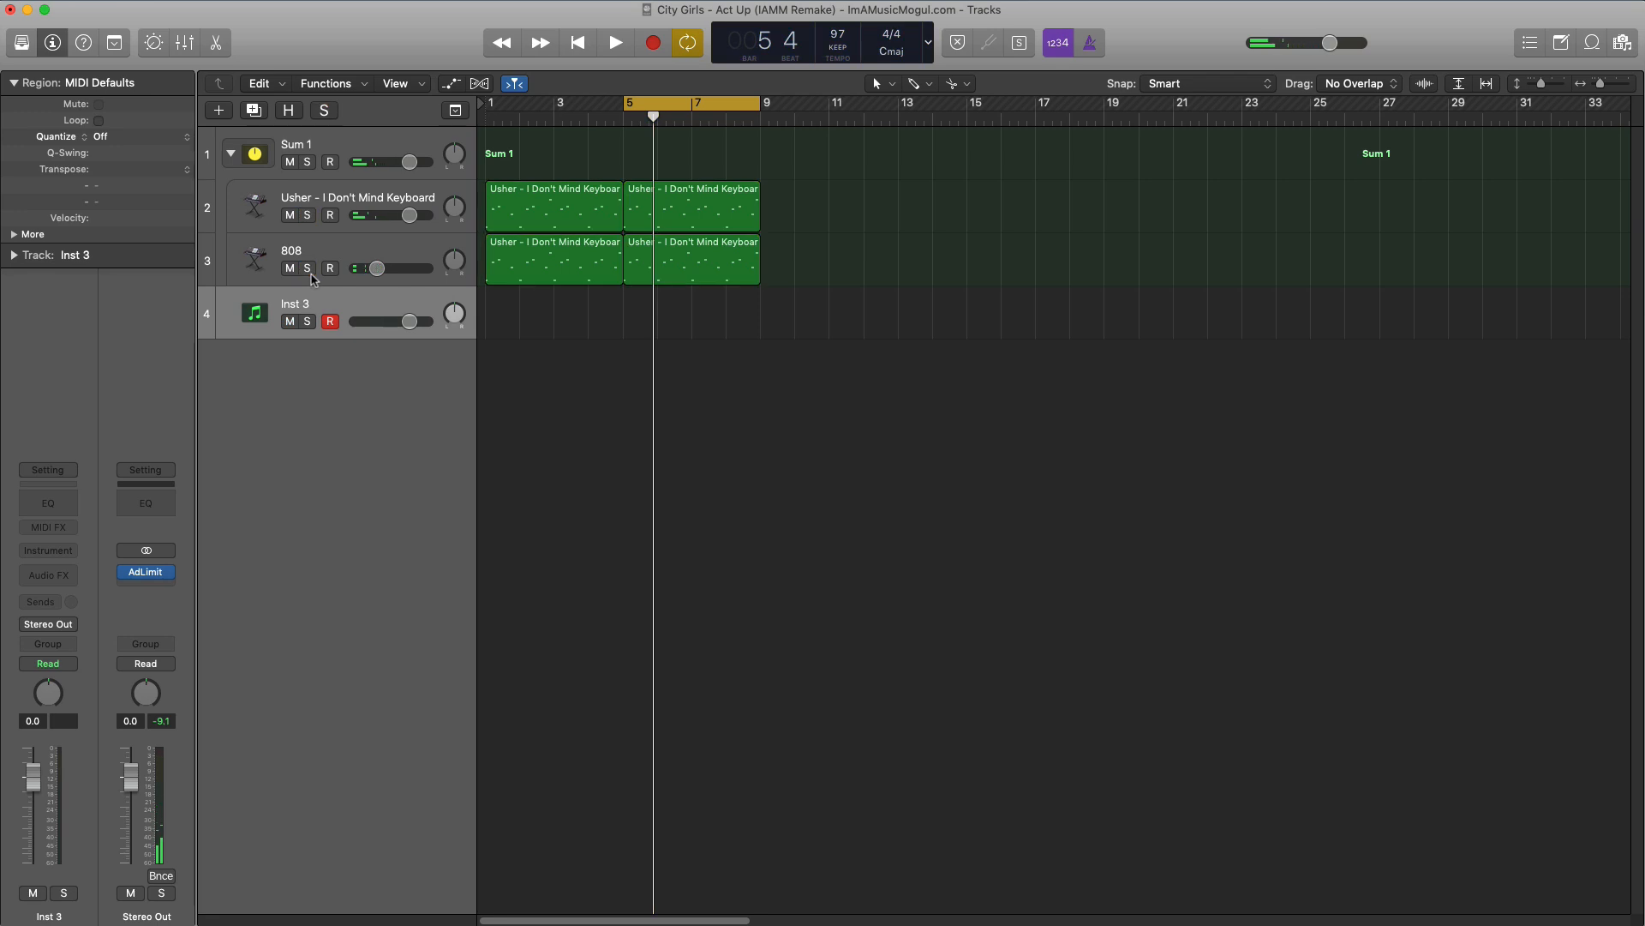
pyautogui.click(60, 562)
pyautogui.click(307, 601)
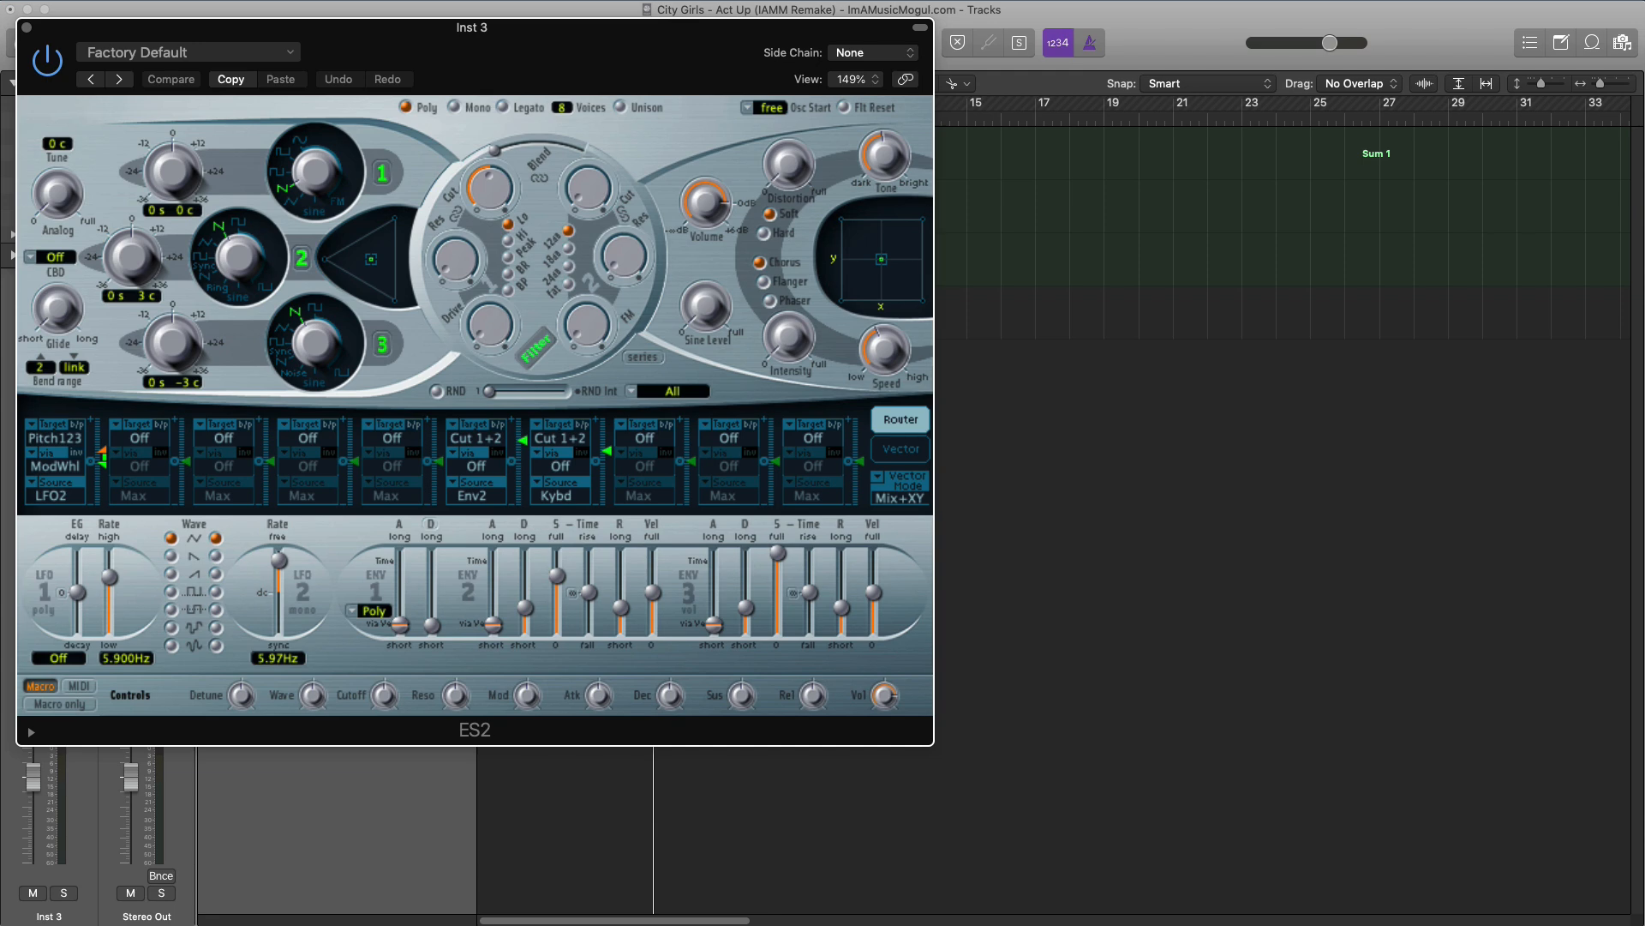
pyautogui.click(26, 28)
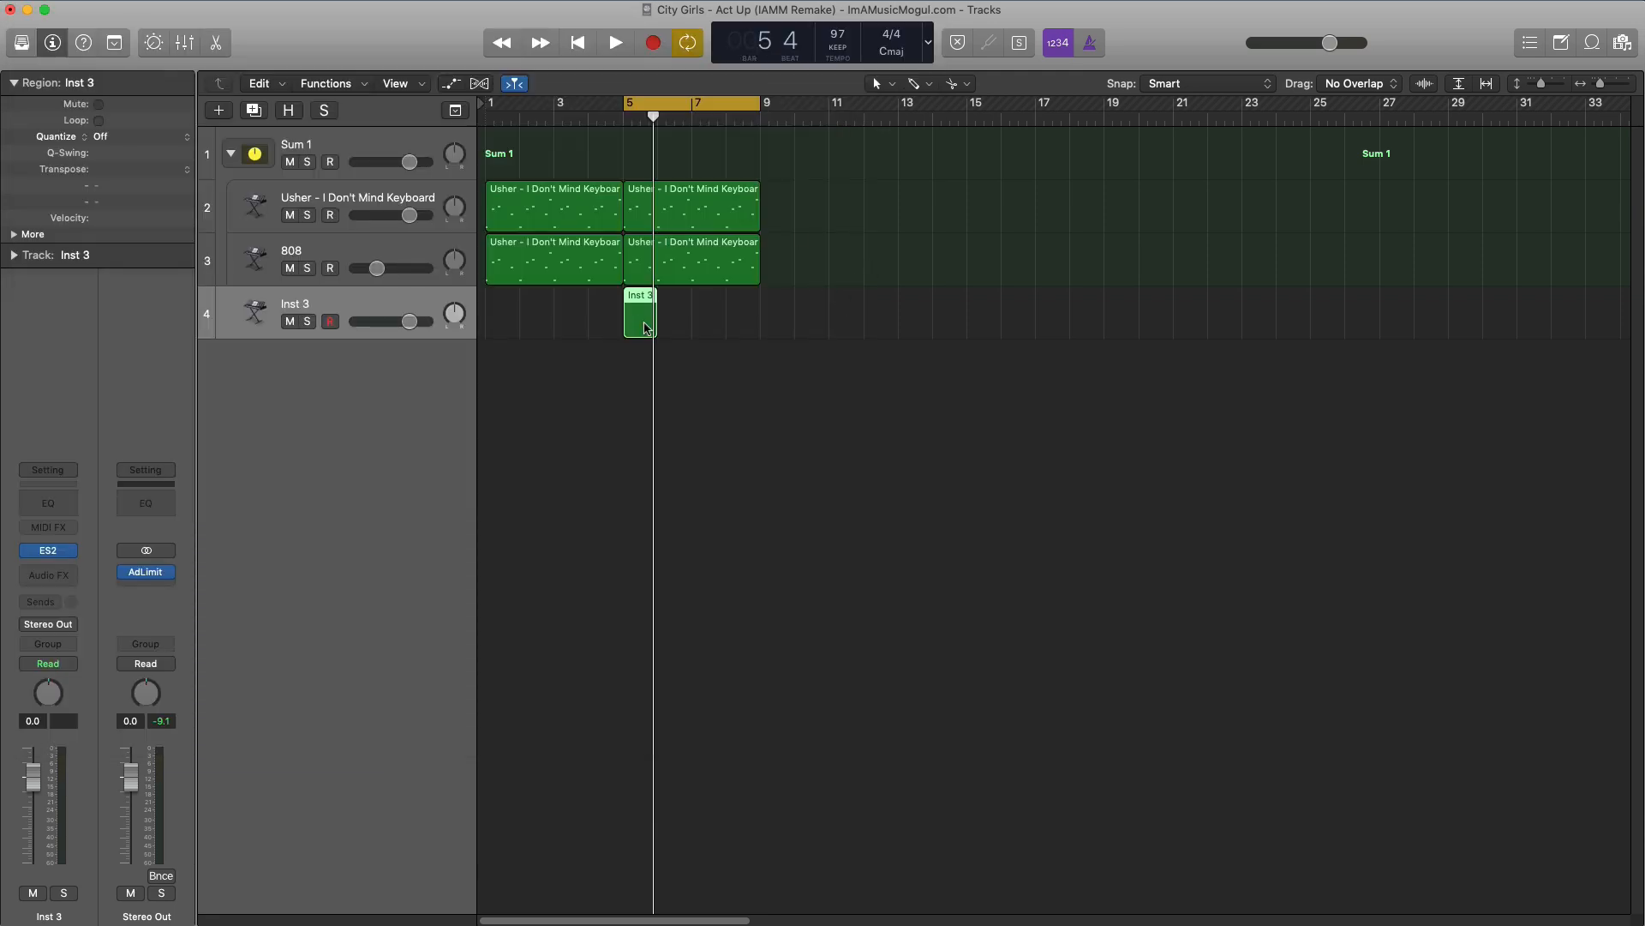
# Lengthen the empty Inst 3 region to four bars from bar 5 and open it in the Piano Roll's high register
pyautogui.moveTo(652, 332); pyautogui.dragTo(758, 327)
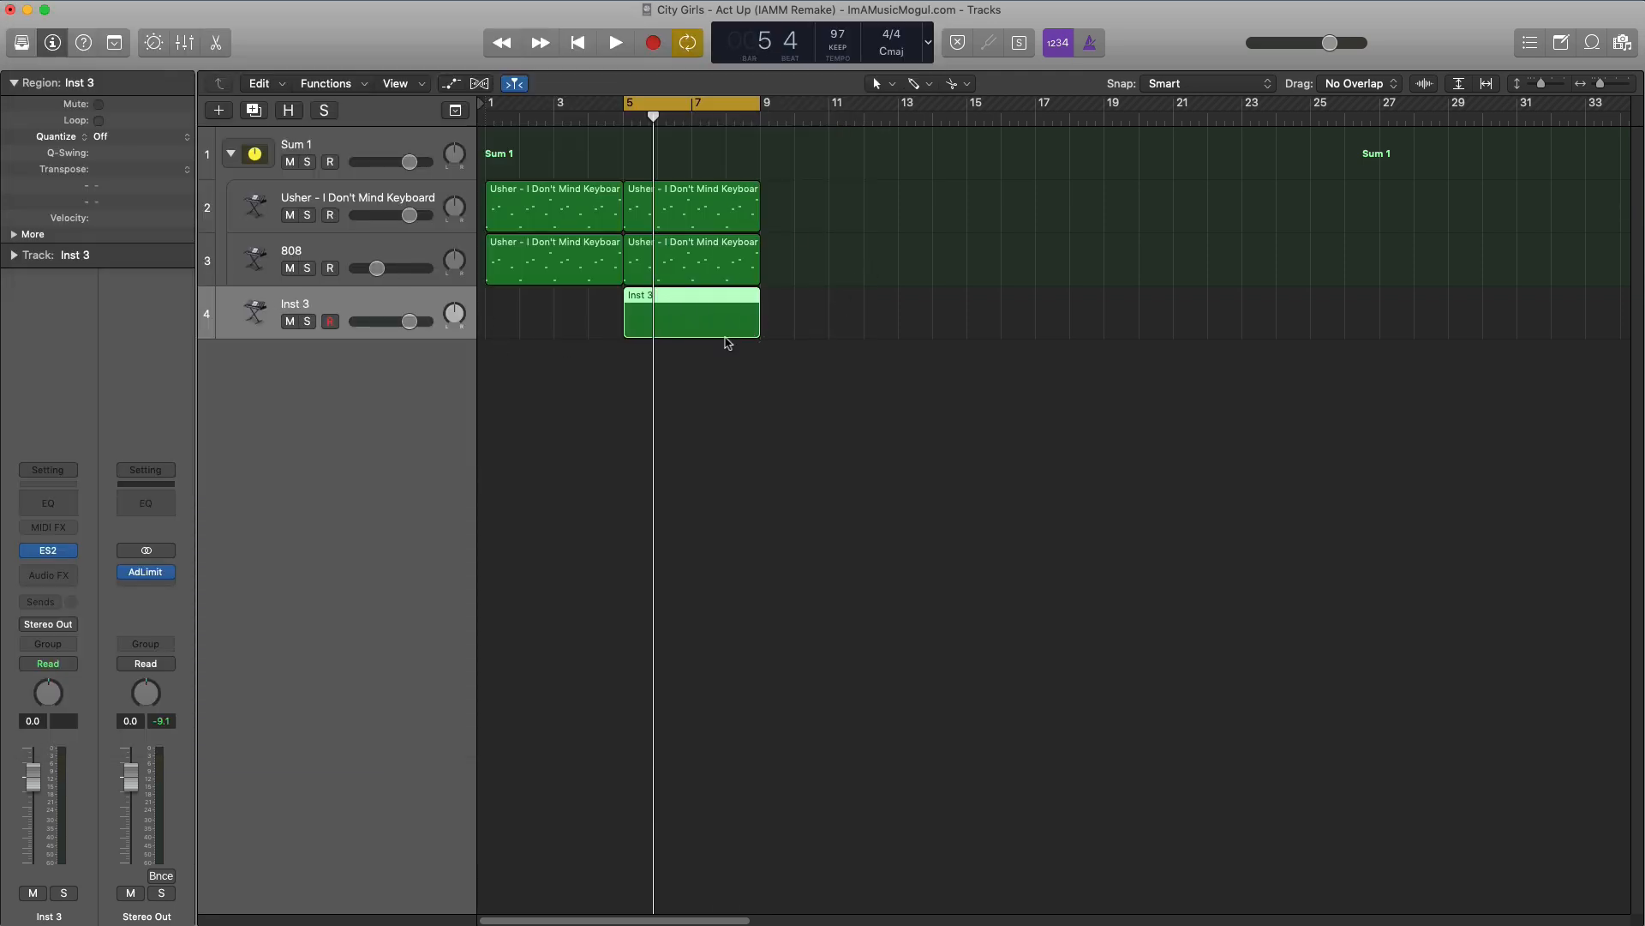
pyautogui.doubleClick(719, 326)
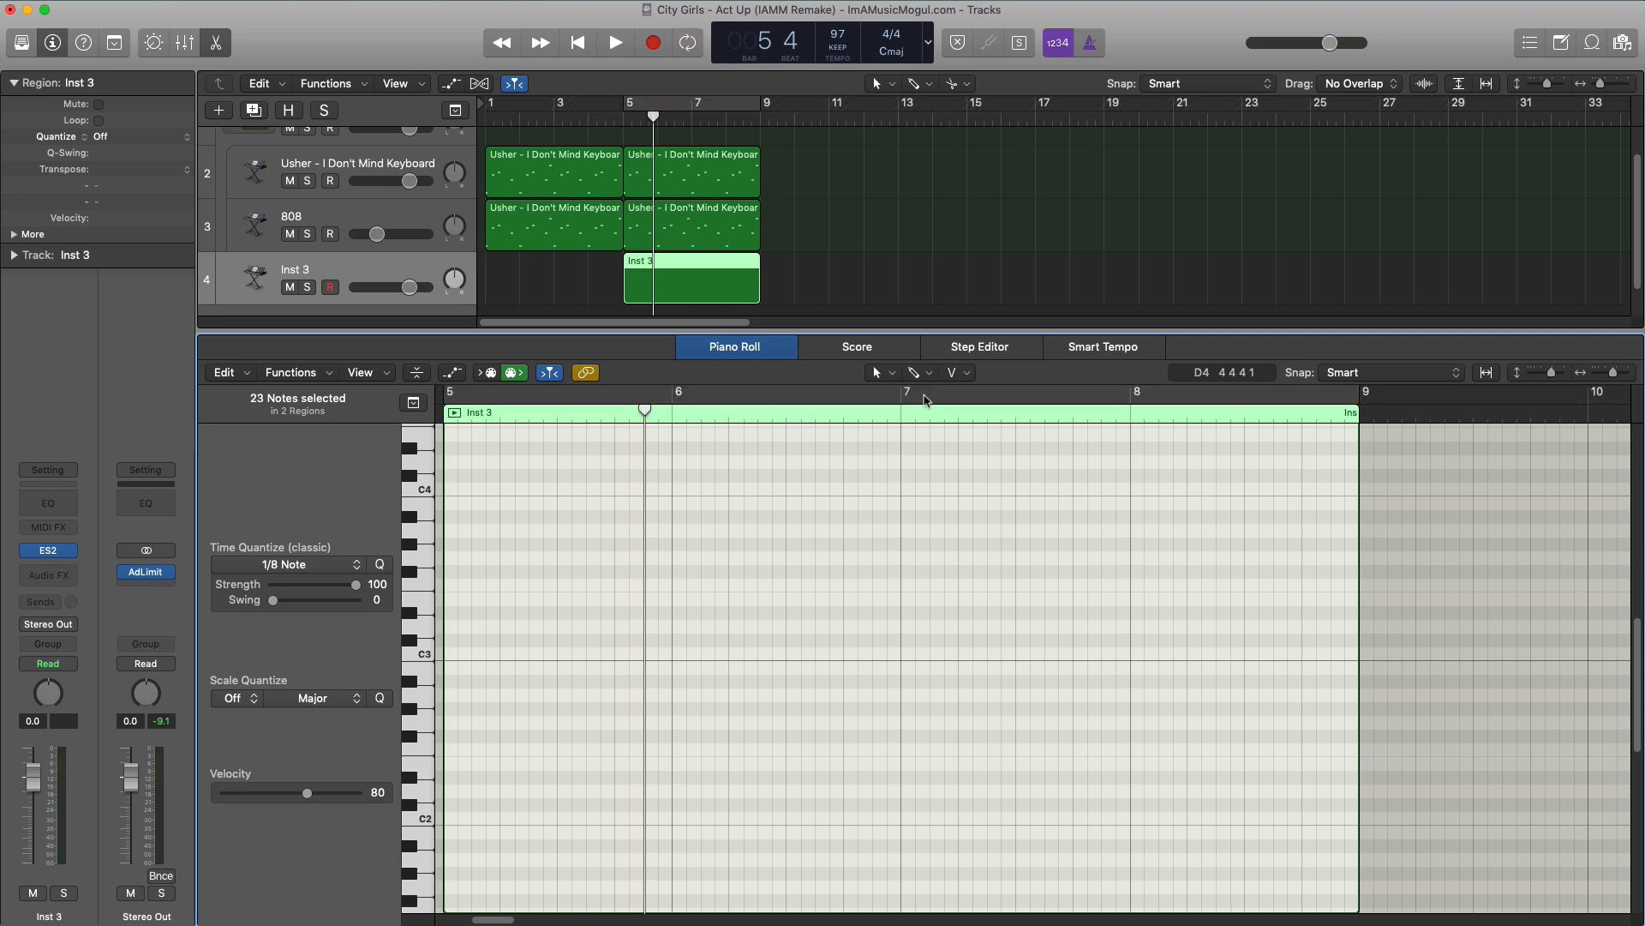
pyautogui.press('space')
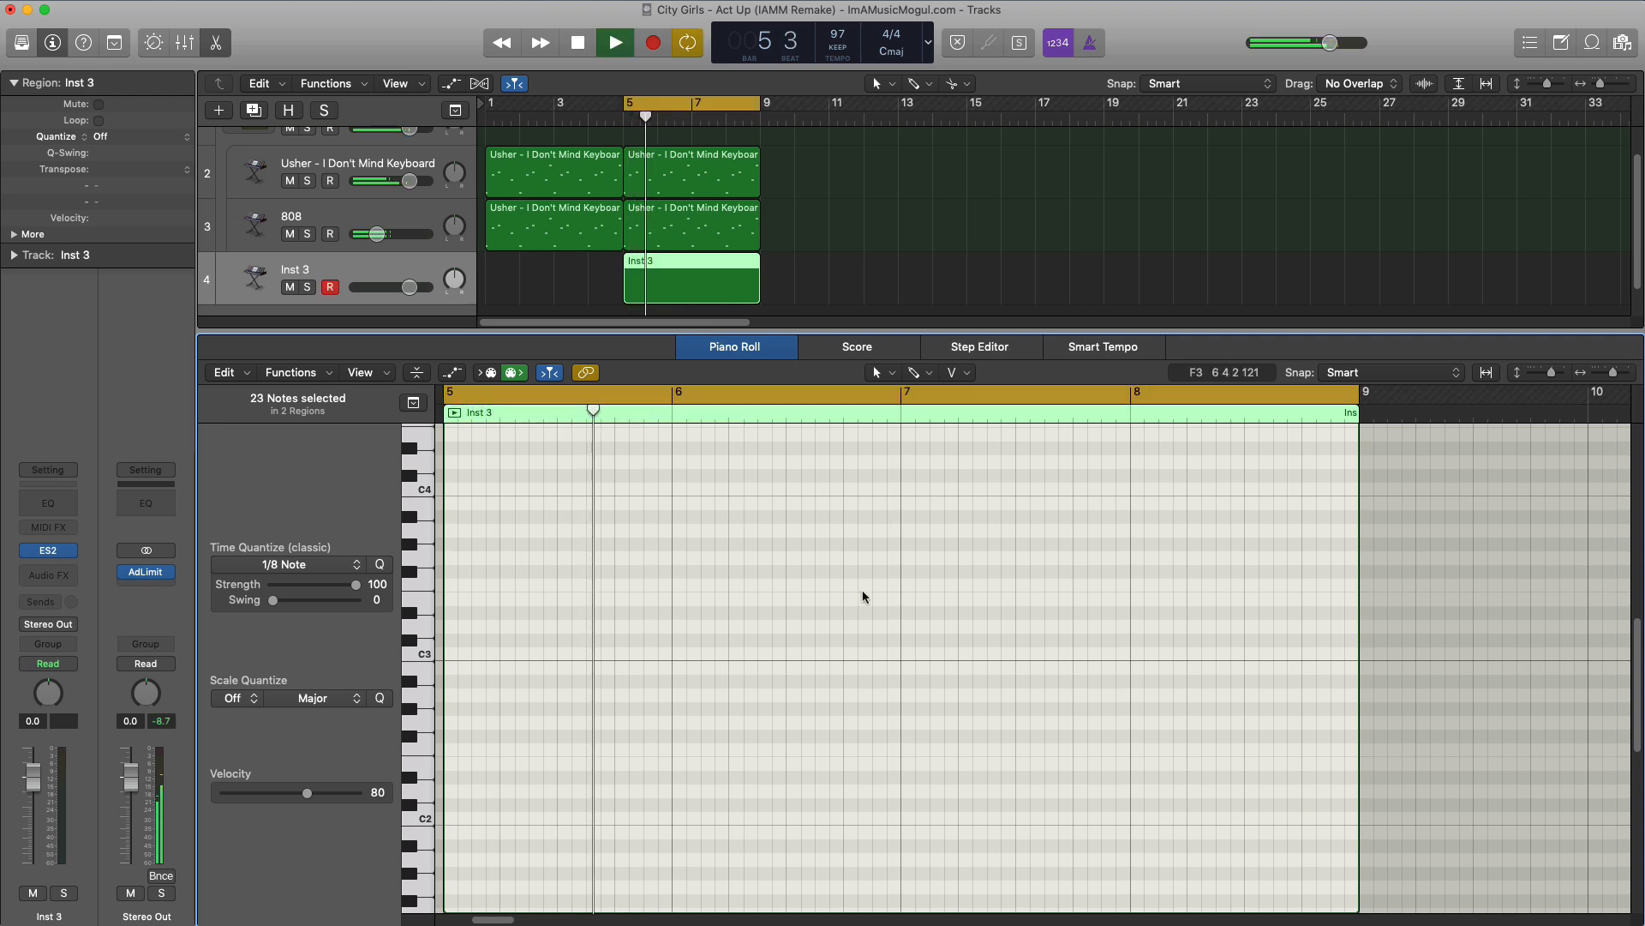
pyautogui.scroll(10, 681, 652)
pyautogui.press('space')
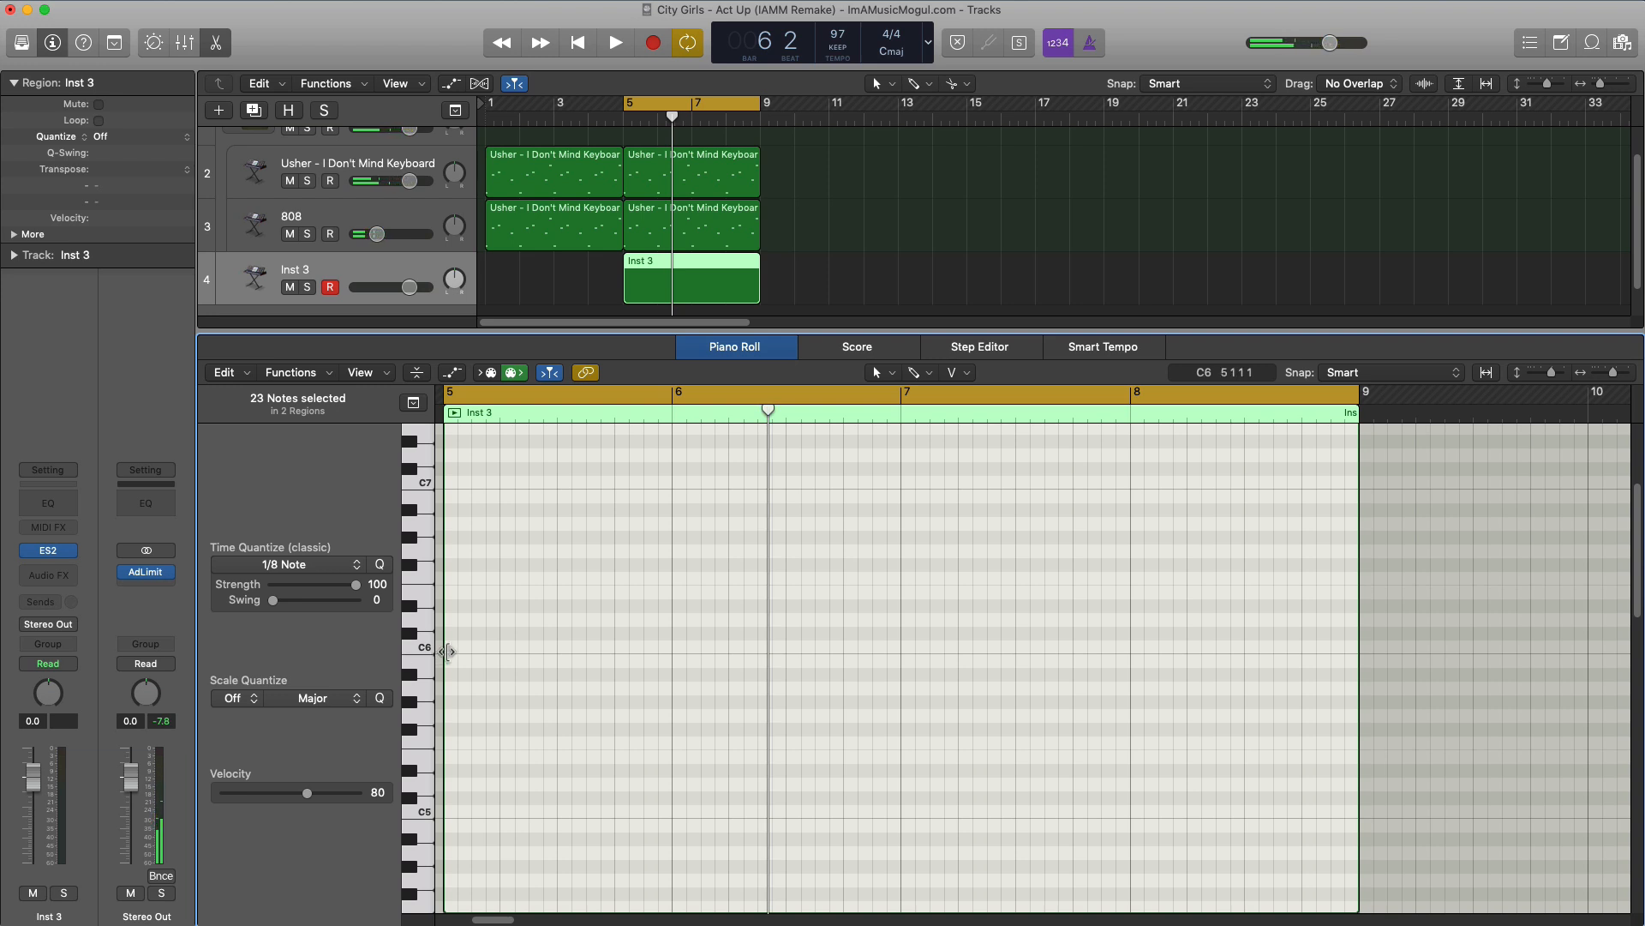
# Enter two short notes, C6 and A5, at the start of bar 5 and transpose both down an octave
pyautogui.press('space')
pyautogui.press('space')
pyautogui.press('space')
pyautogui.press('space')
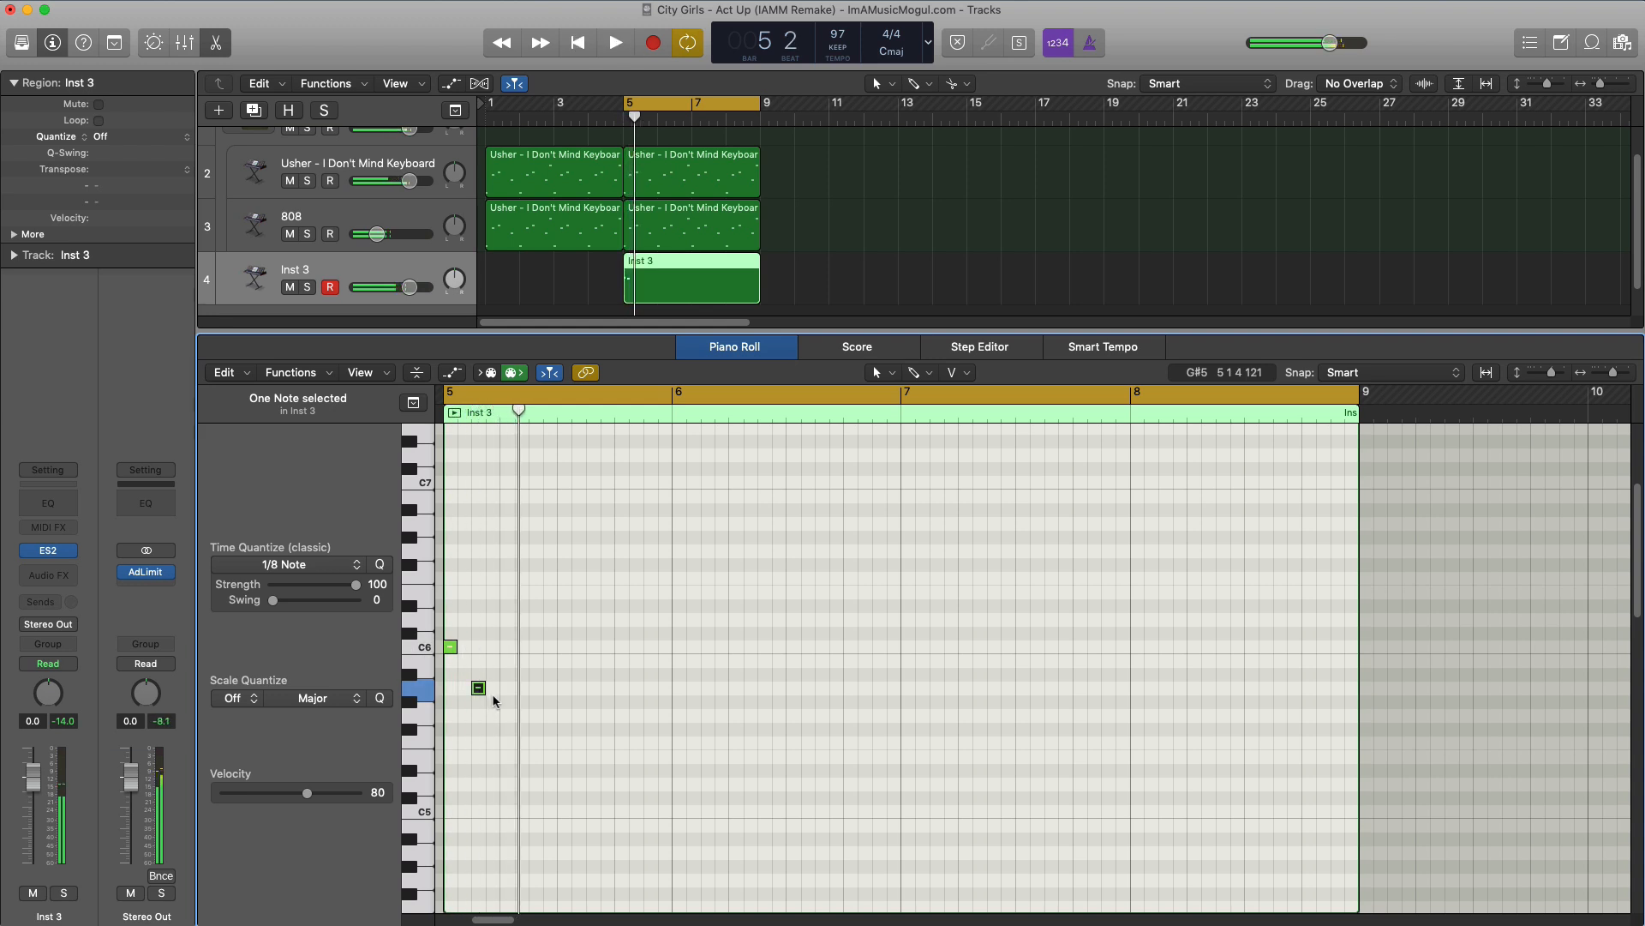
pyautogui.moveTo(503, 696); pyautogui.dragTo(447, 631)
pyautogui.hotkey('alt', 'shift', 'Down')
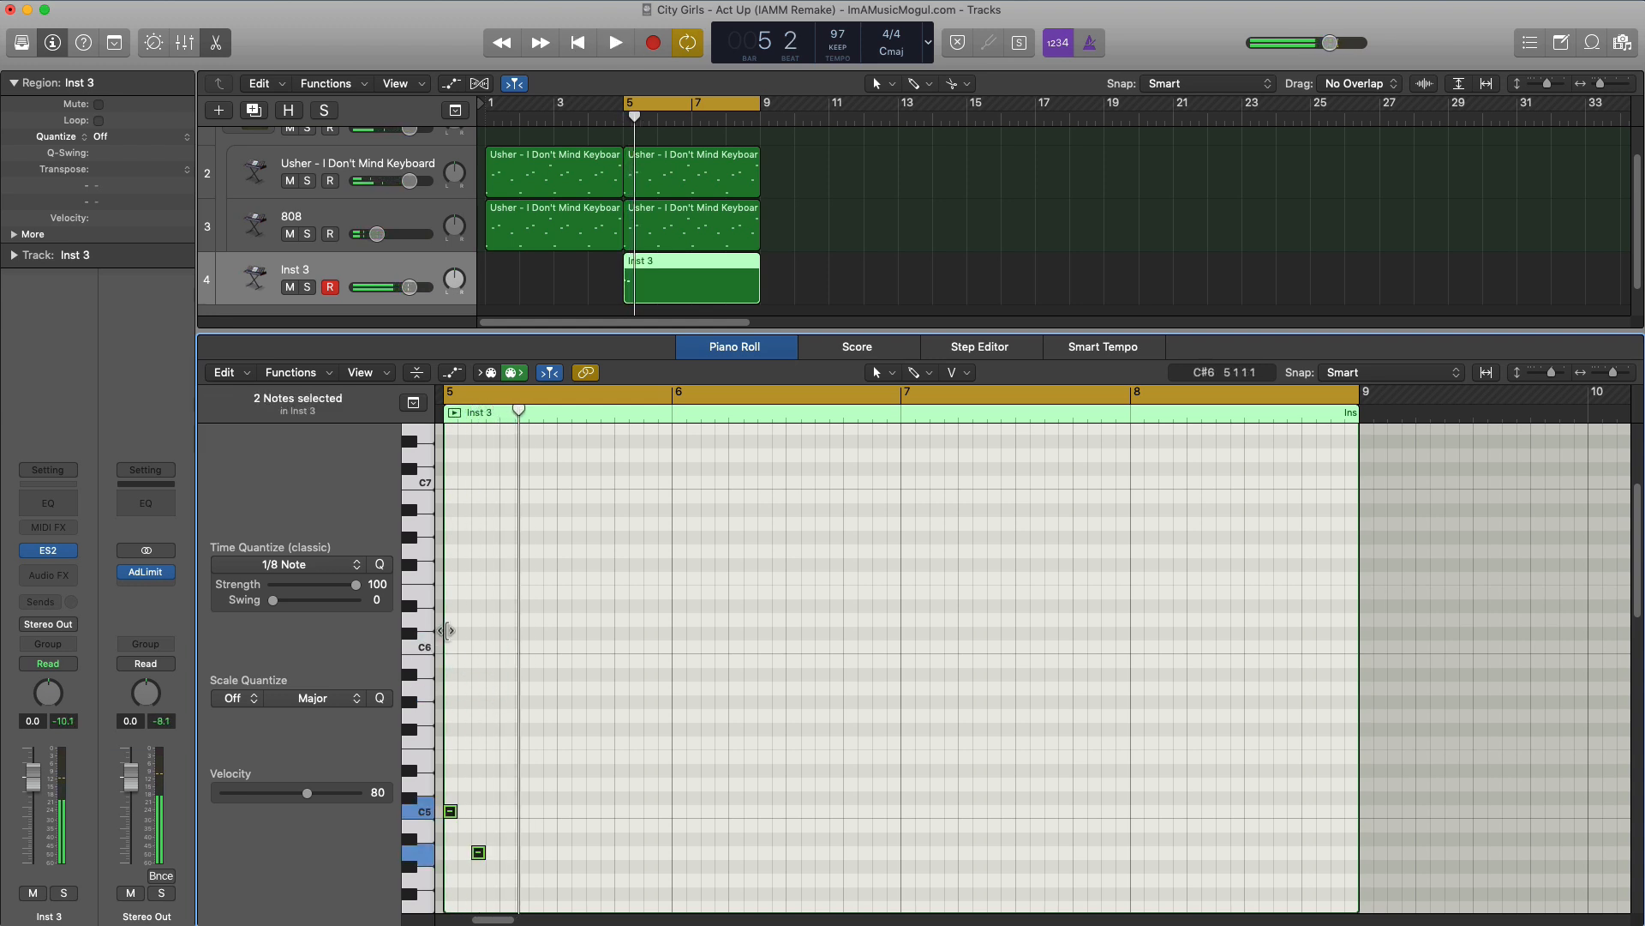
# Audition the two notes and add a short C5 on beat 2 of bar 5 in the Inst 3 region
pyautogui.press('space')
pyautogui.scroll(-2, 594, 768)
pyautogui.press('space')
pyautogui.press('space')
pyautogui.keyDown('super'); pyautogui.click(508, 768); pyautogui.keyUp('super')
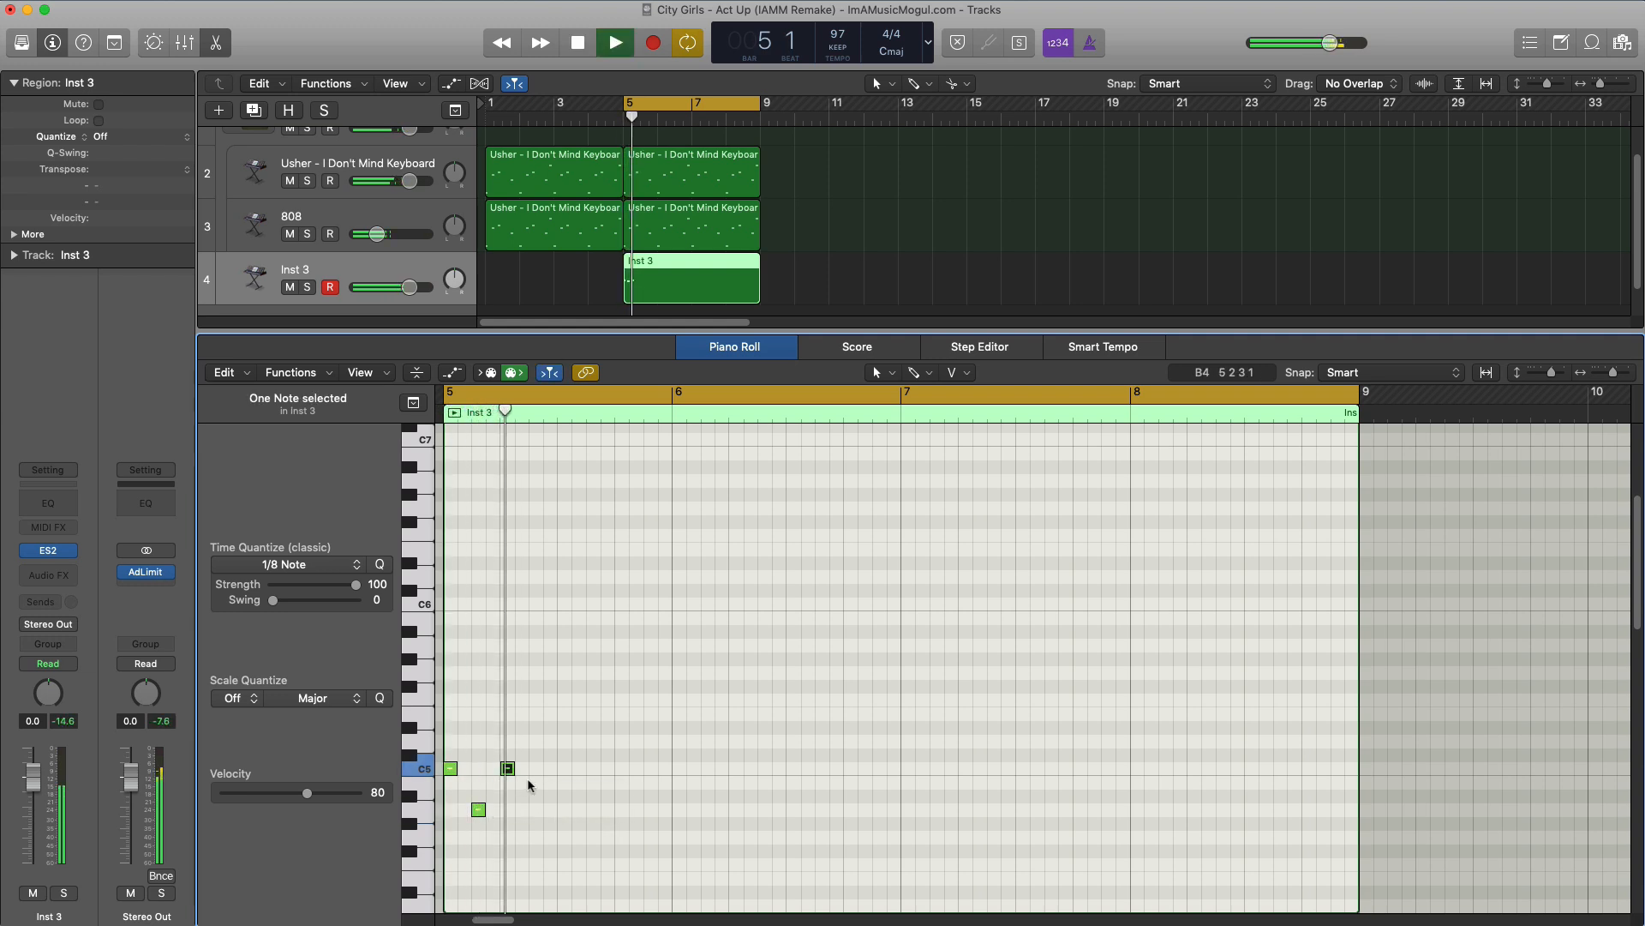
# Add a short D5 on the second half of beat 2 and a D#5 on beat 3 of bar 5, auditioning the phrase
pyautogui.press('space')
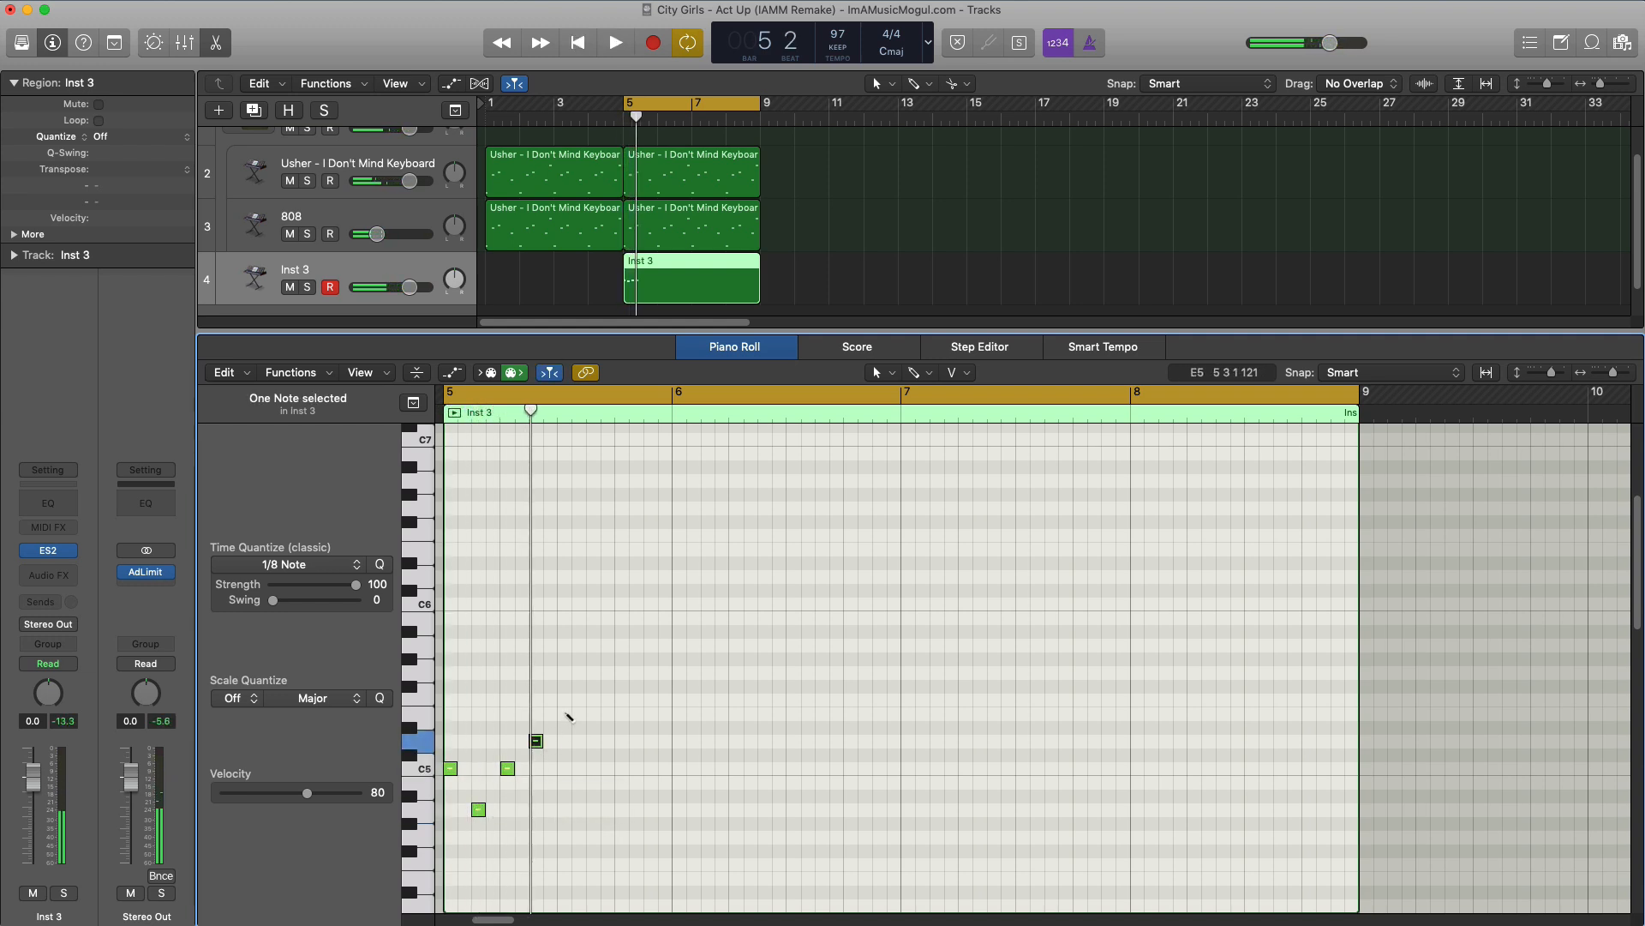
pyautogui.press('space')
pyautogui.press('space')
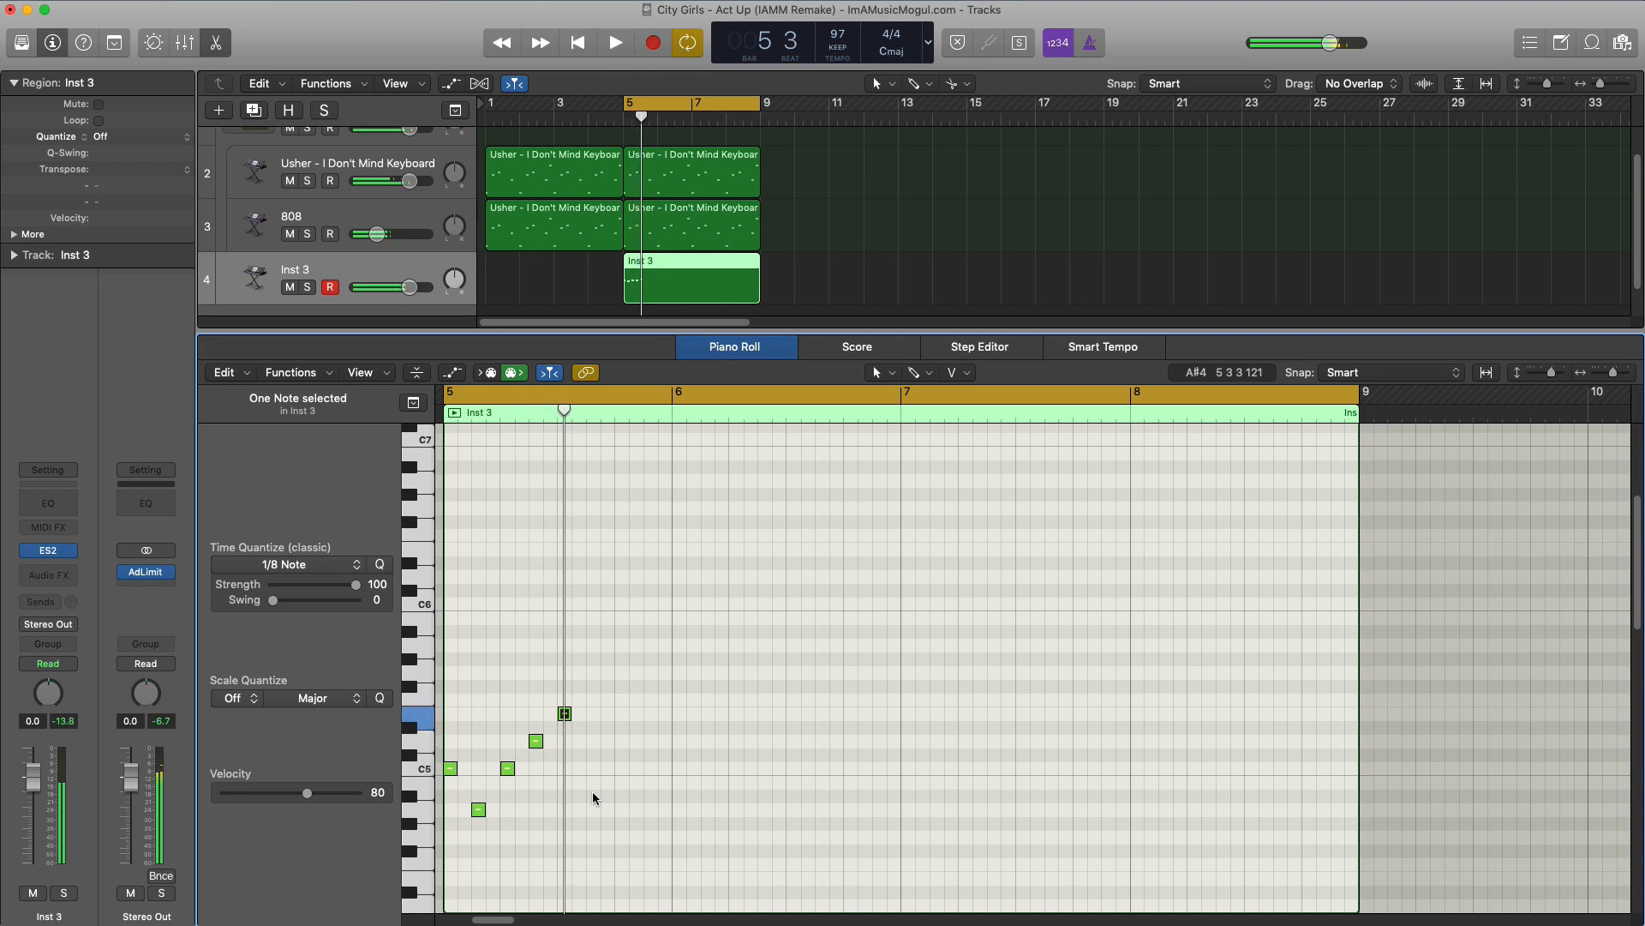
pyautogui.press('space')
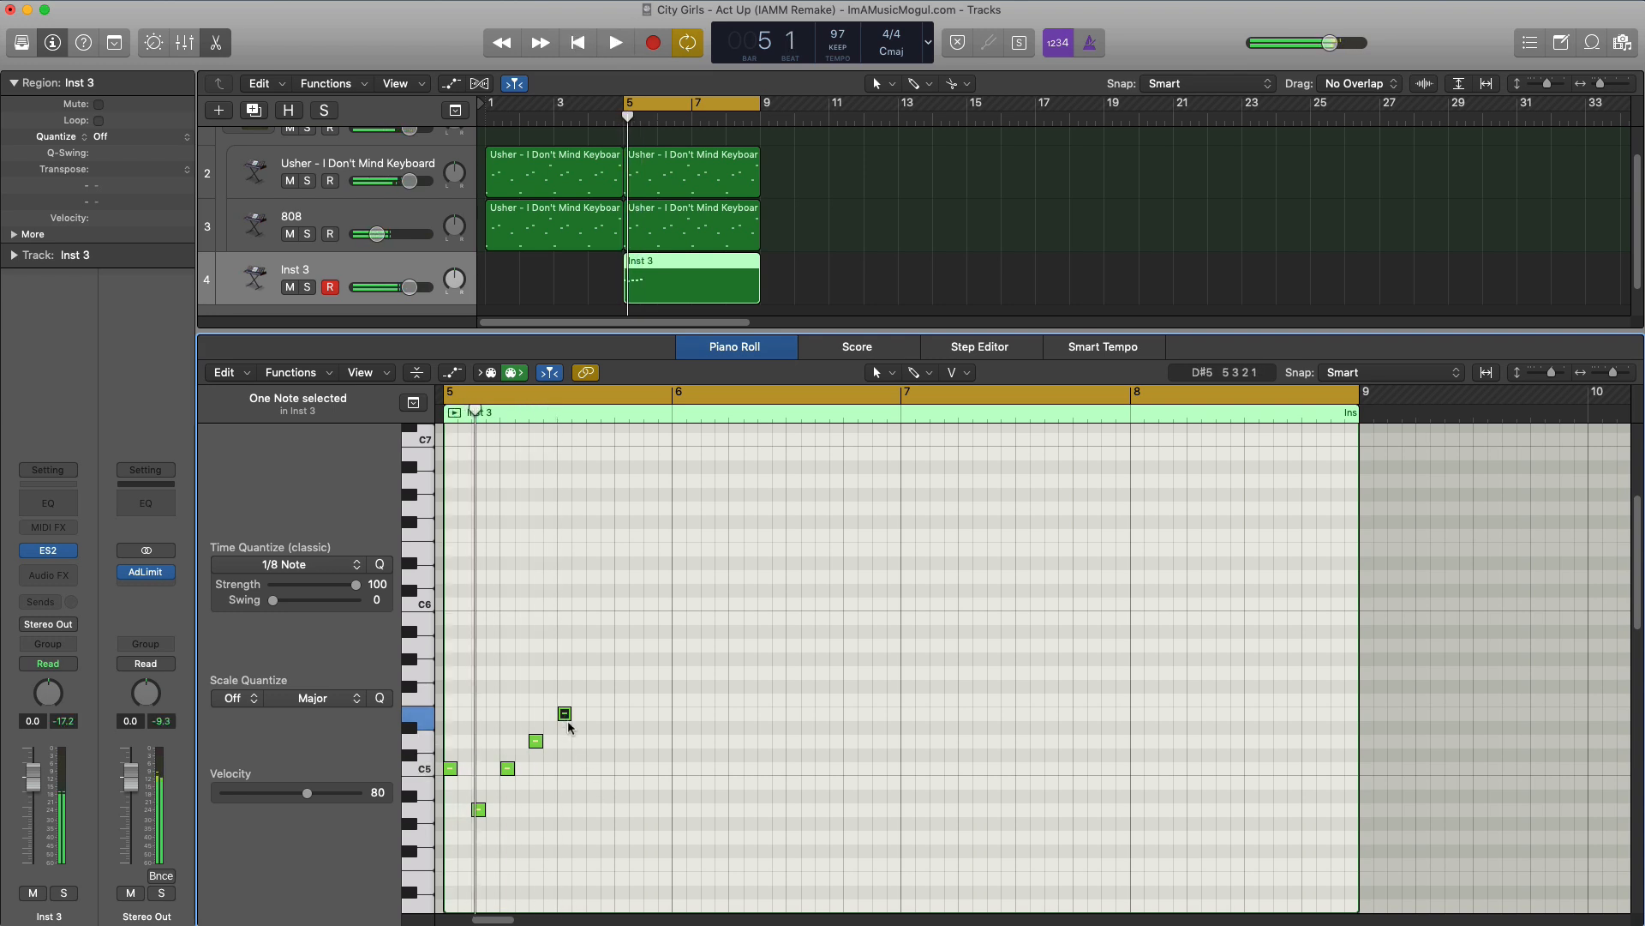
pyautogui.moveTo(564, 726); pyautogui.dragTo(566, 739)
pyautogui.press('space')
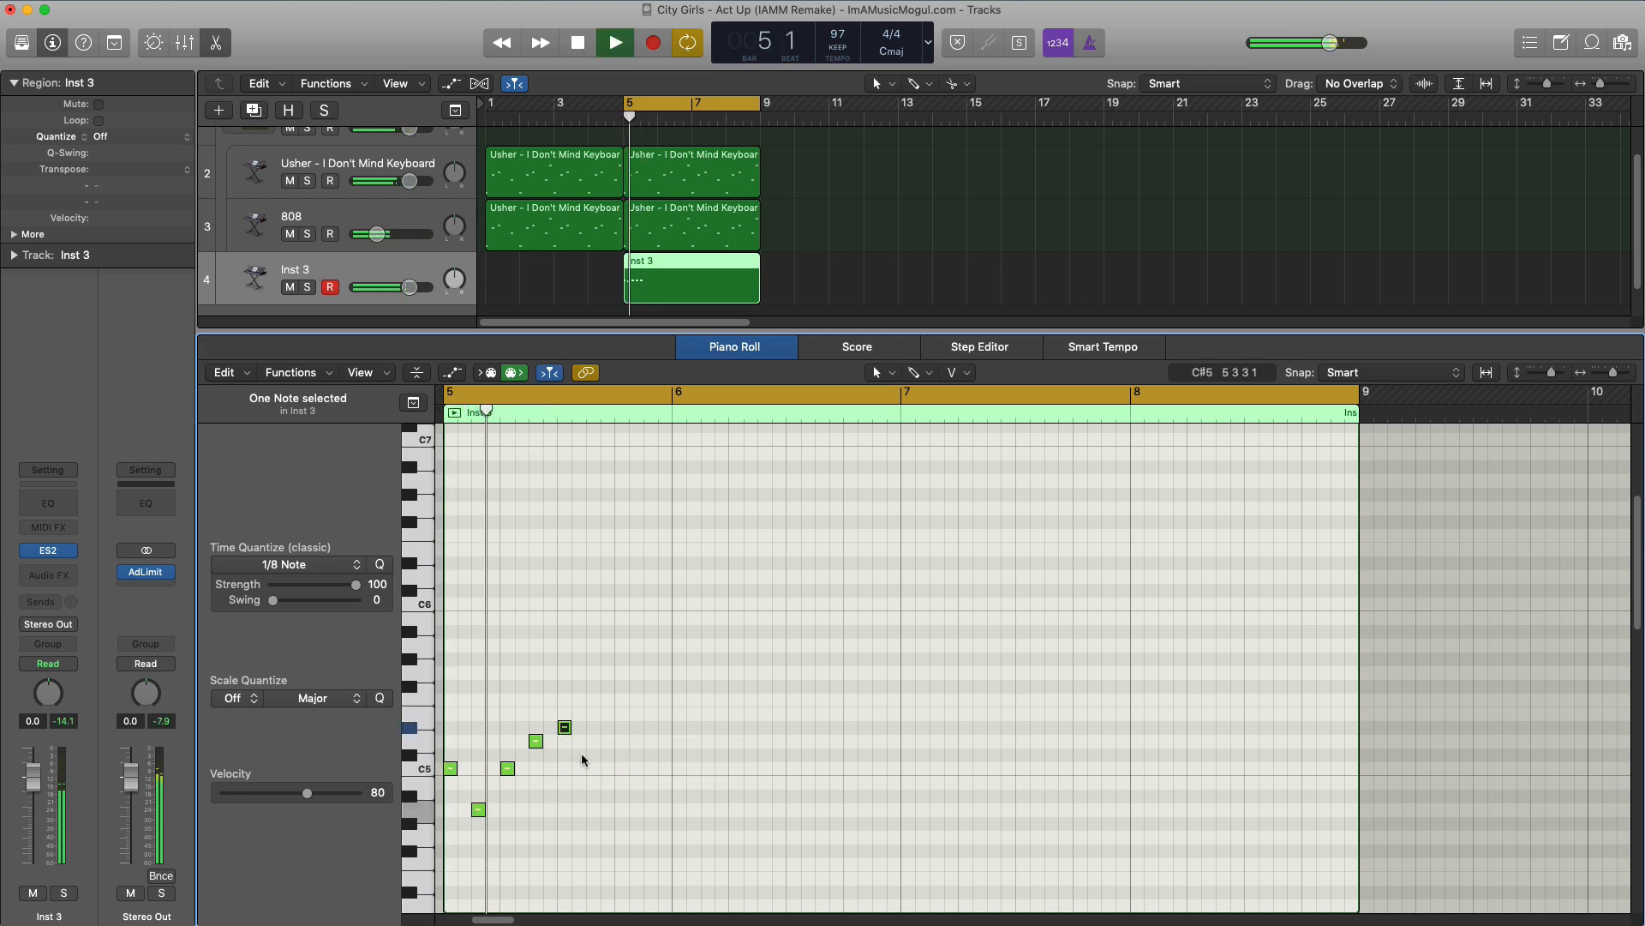
pyautogui.press('space')
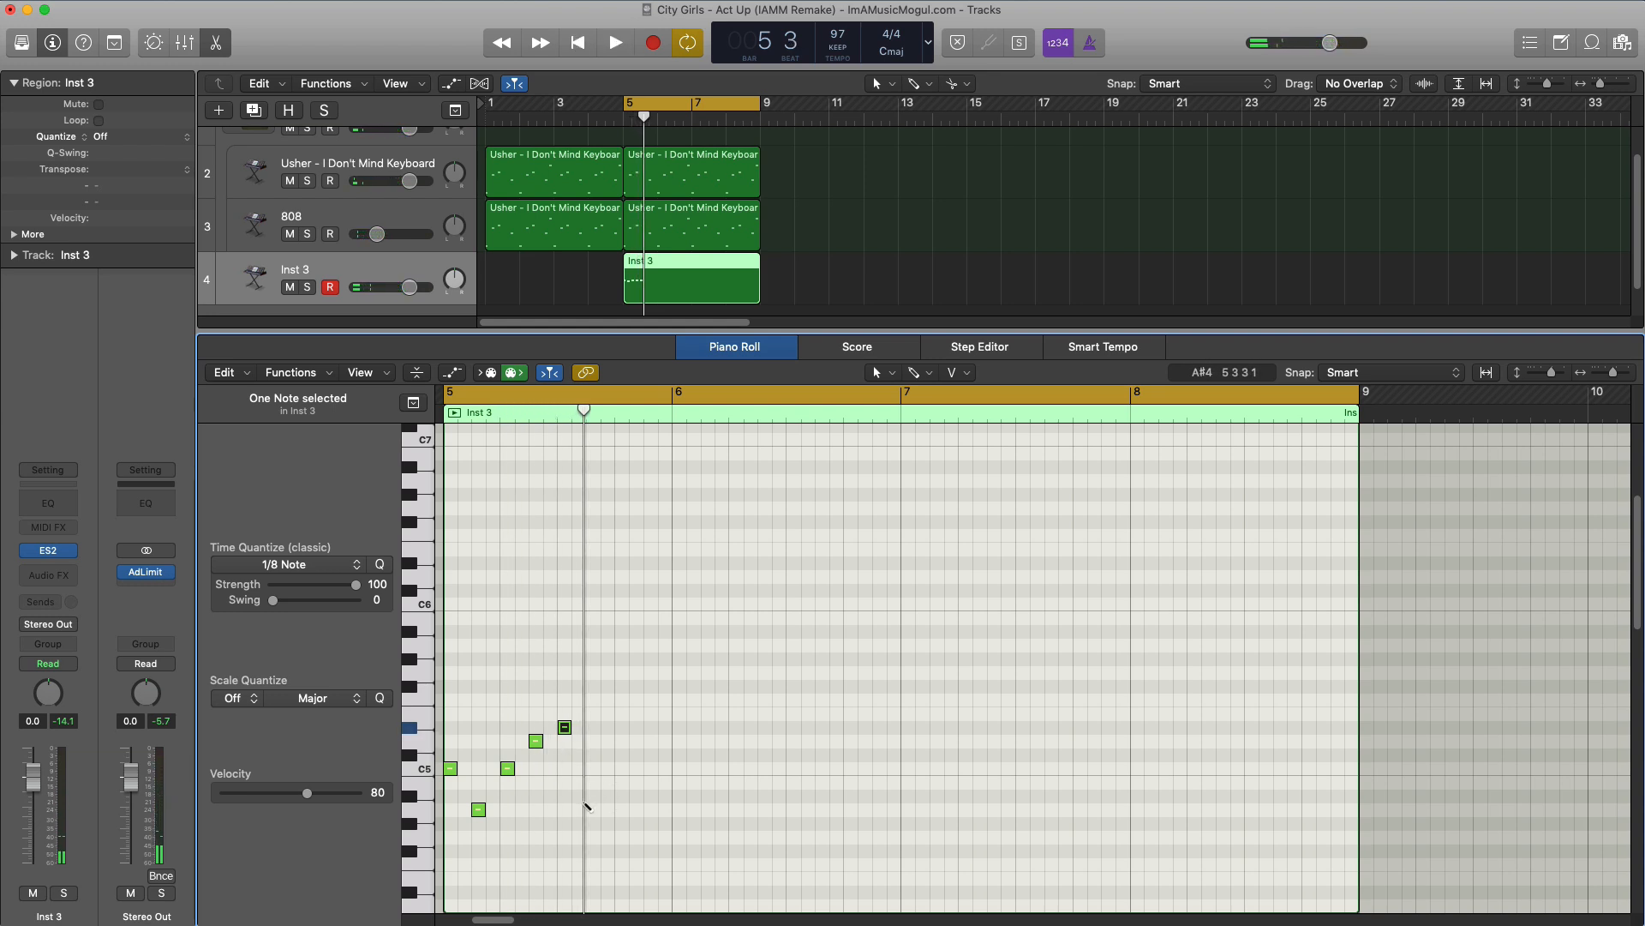
# Complete bar 5 with short eighth-spaced notes A4, D5 and D#5, starting on the second half of beat 3, while auditioning
pyautogui.press('space')
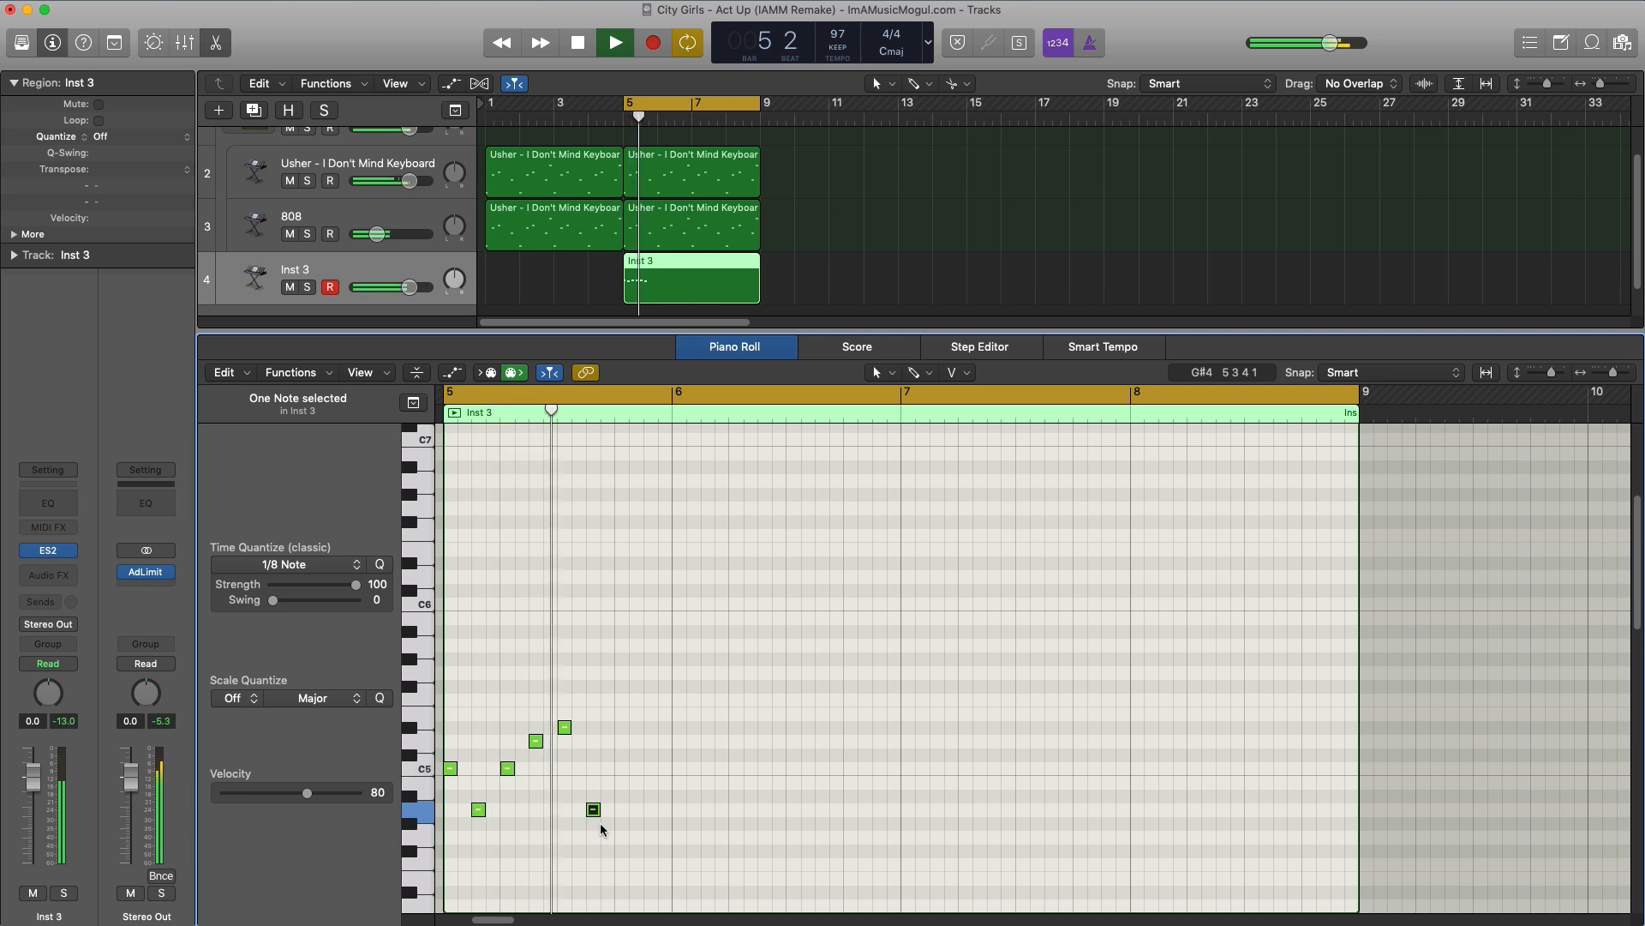
pyautogui.press('space')
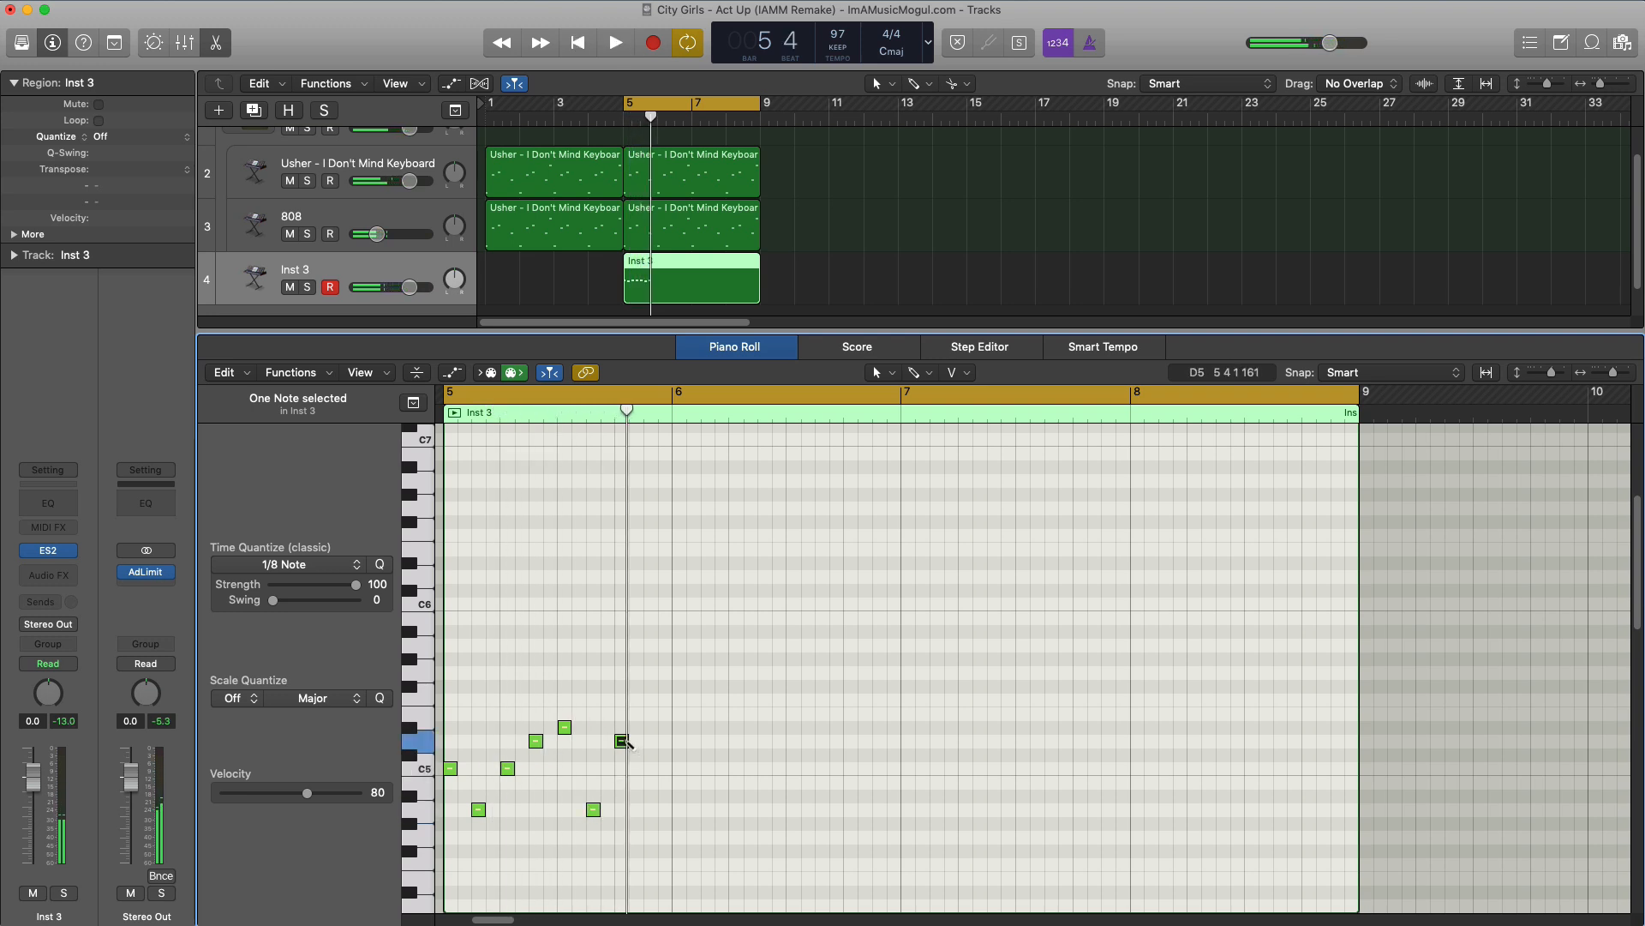
pyautogui.press('space')
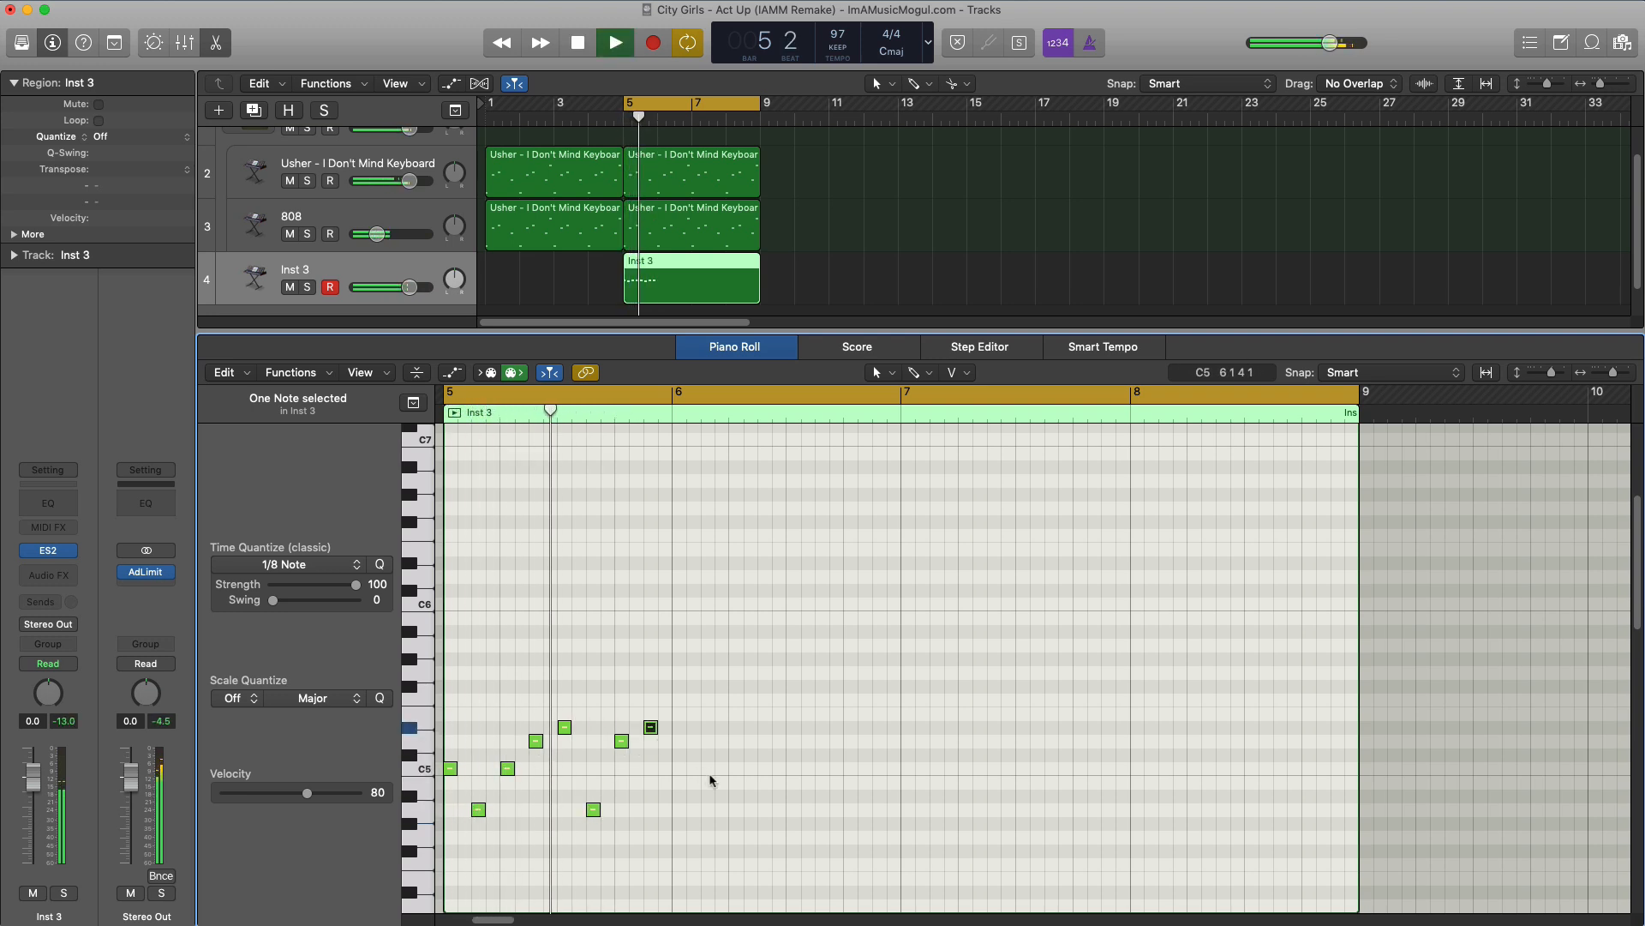
pyautogui.press('space')
# Transpose the two A4 notes in bar 5 down two semitones to G4 and audition them
pyautogui.moveTo(699, 858); pyautogui.dragTo(450, 706)
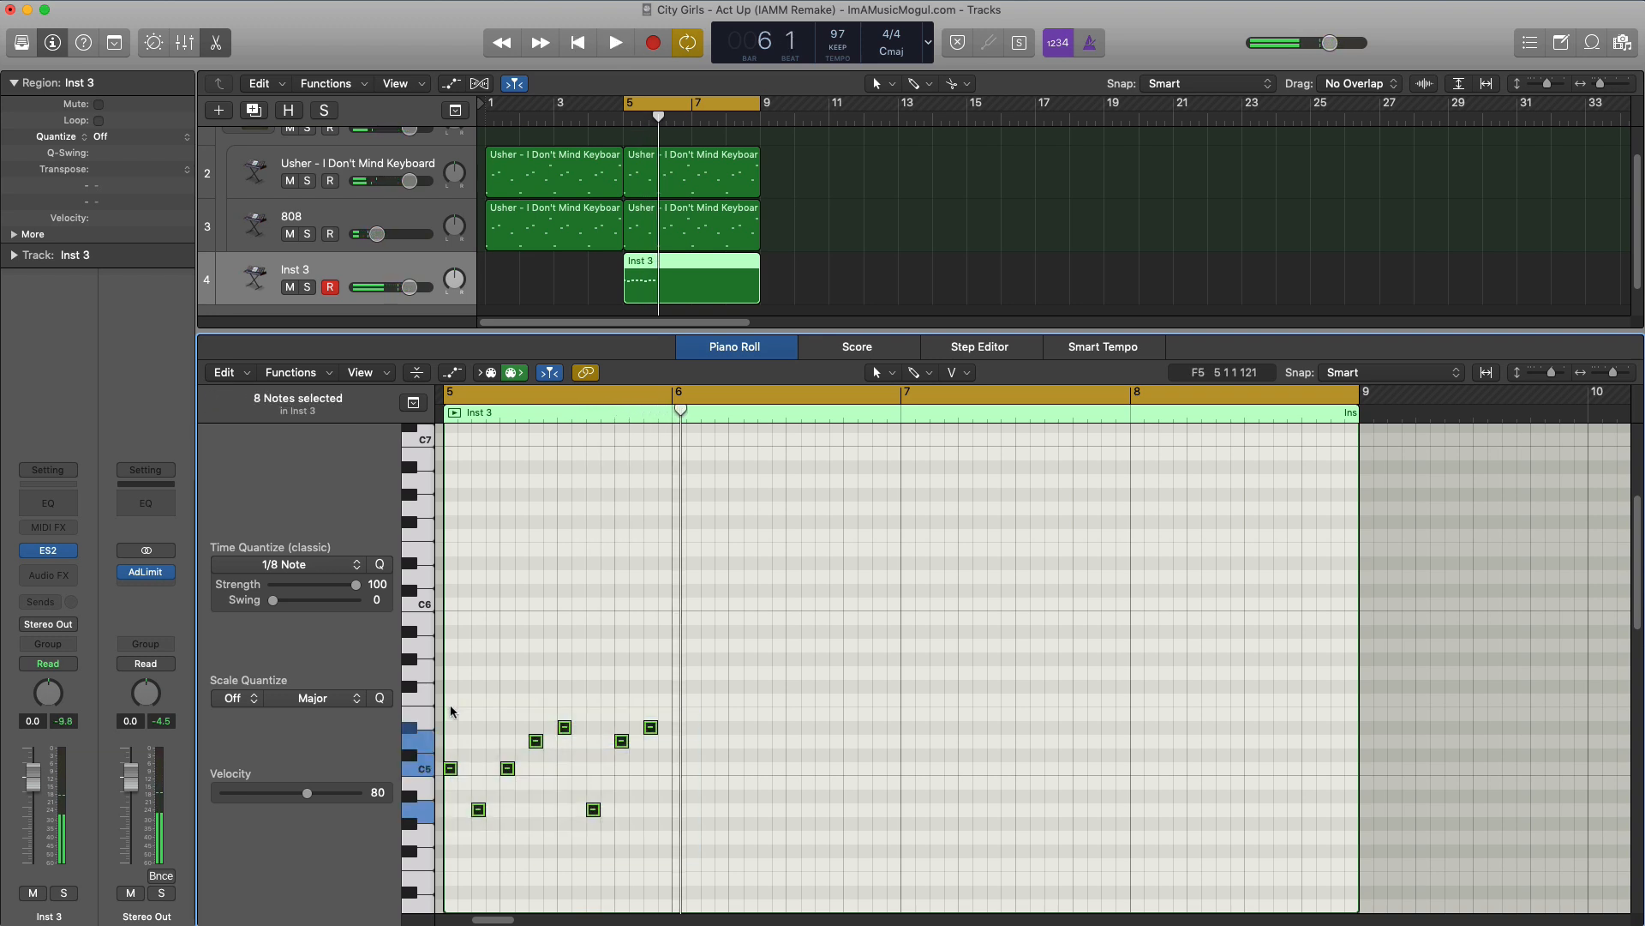
pyautogui.moveTo(631, 828); pyautogui.dragTo(454, 806)
pyautogui.hotkey('alt', 'Down')
pyautogui.hotkey('alt', 'Down')
pyautogui.press('space')
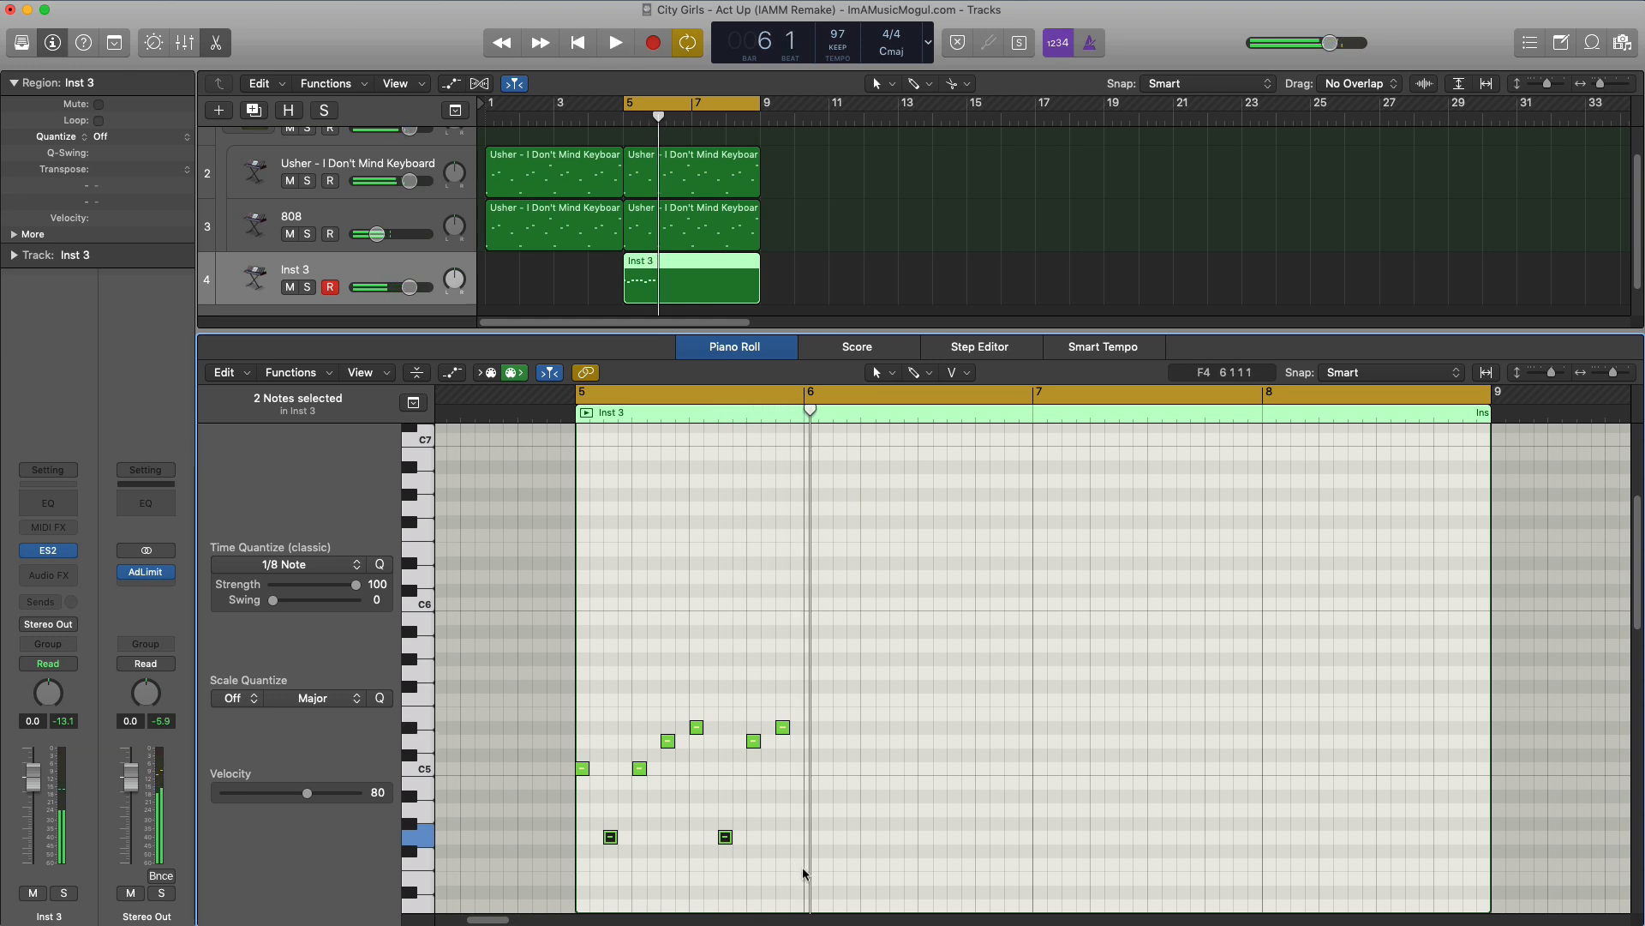
# Copy the eight notes of bar 5, paste them at the start of bar 6 and audition the result
pyautogui.moveTo(808, 869); pyautogui.dragTo(546, 673)
pyautogui.press('super+c')
pyautogui.press('super+v')
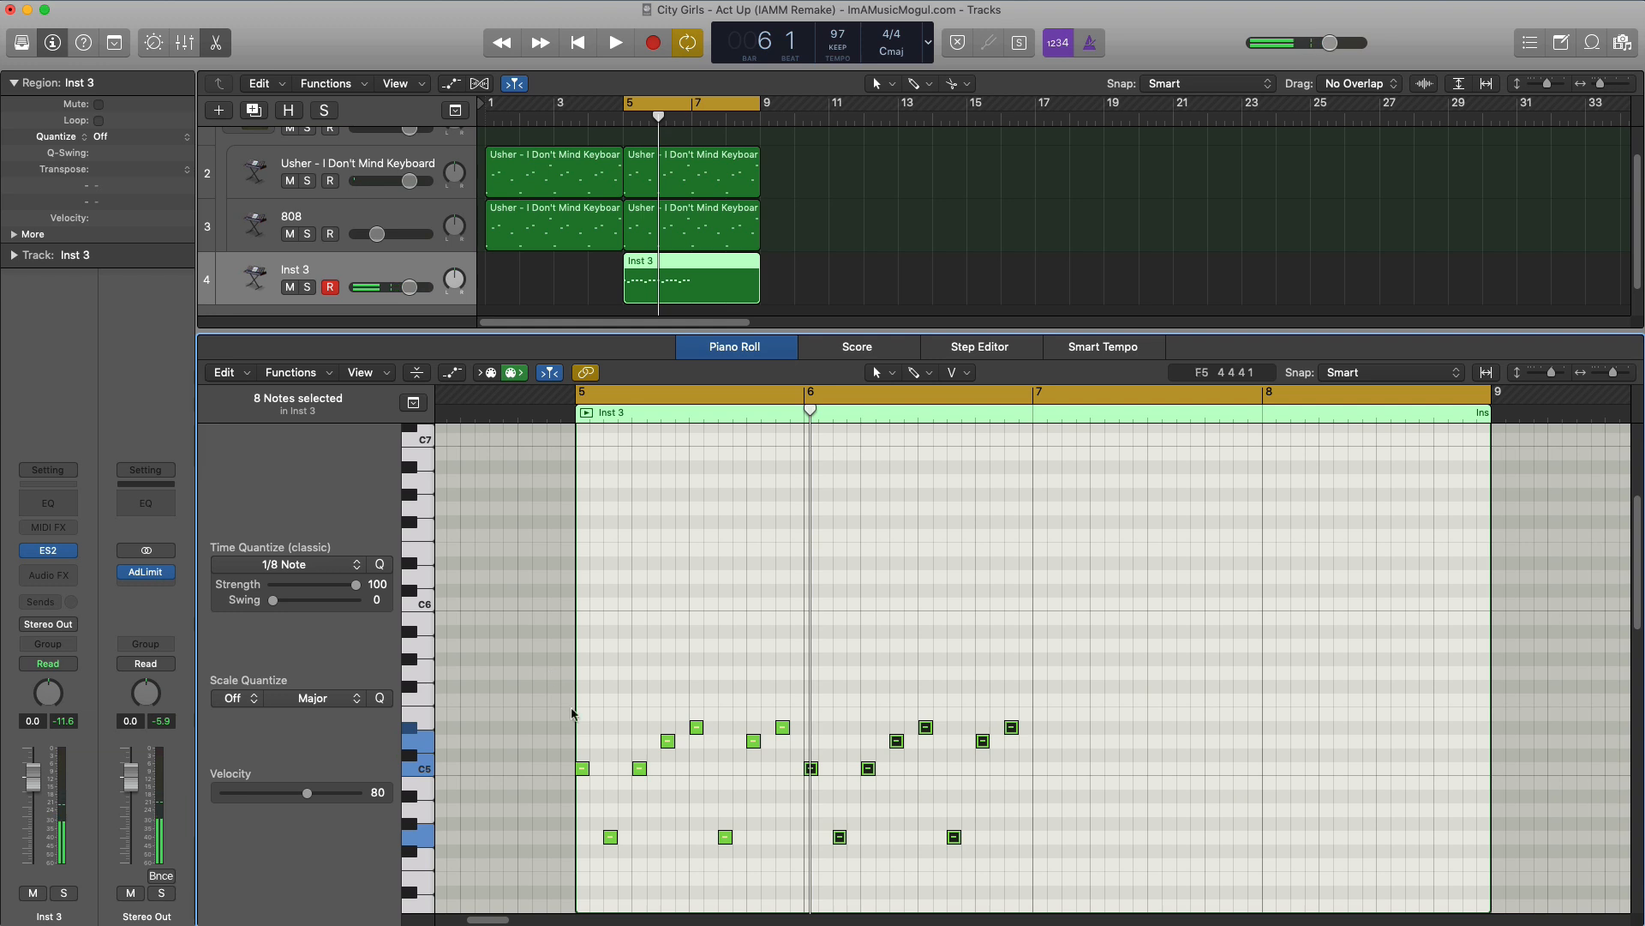
pyautogui.press('space')
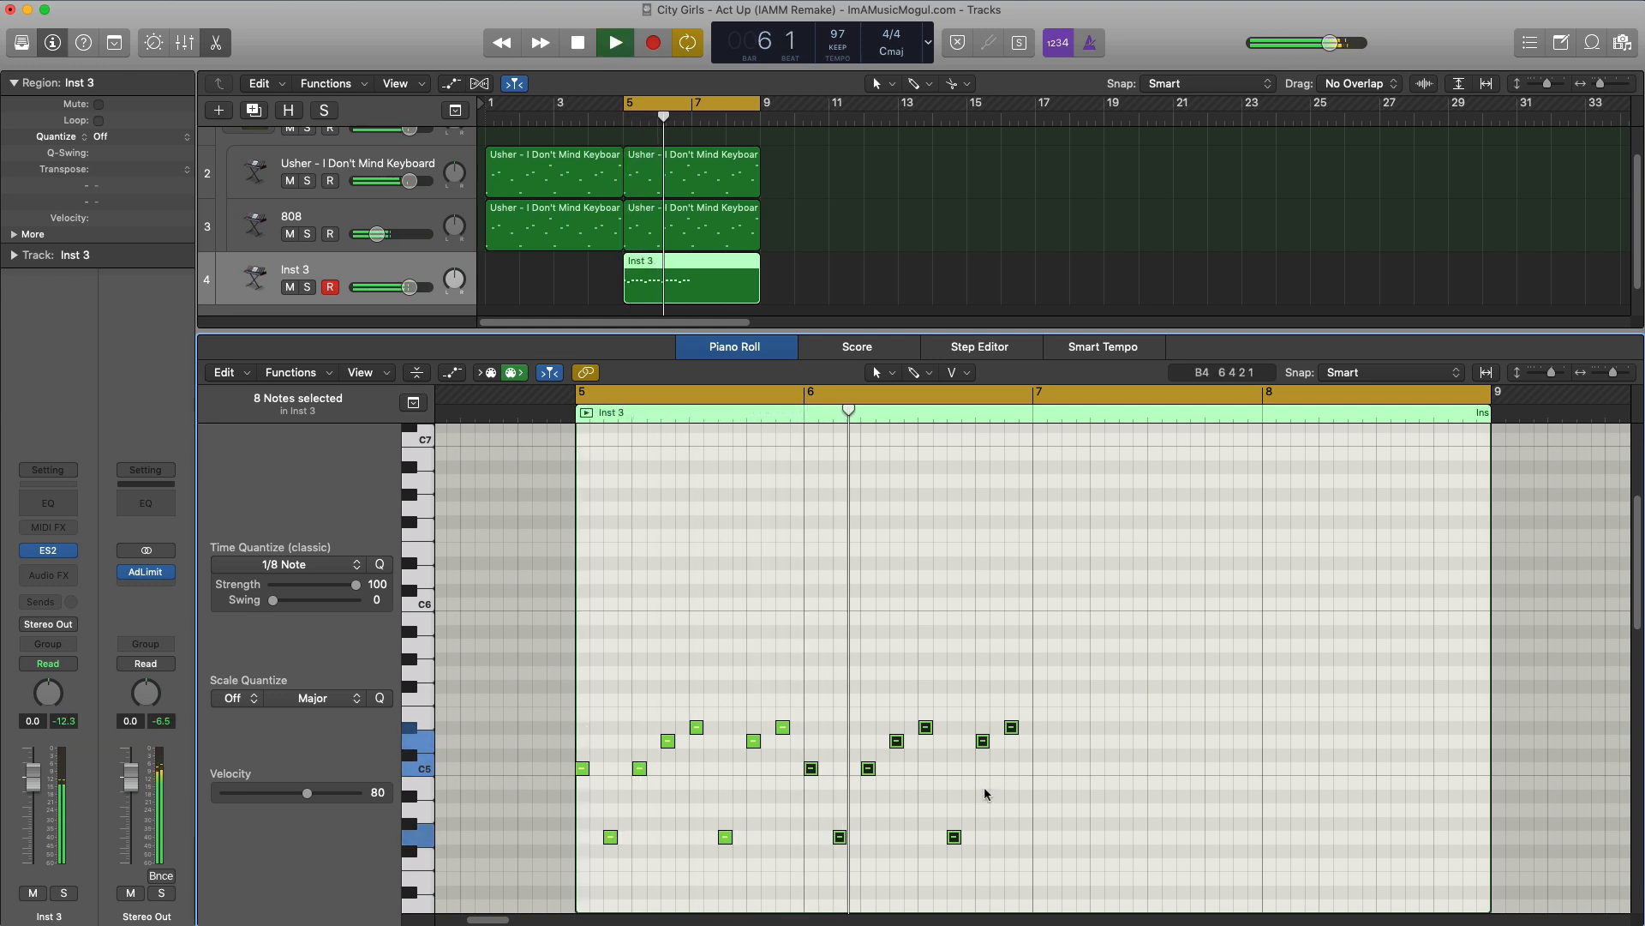
pyautogui.press('space')
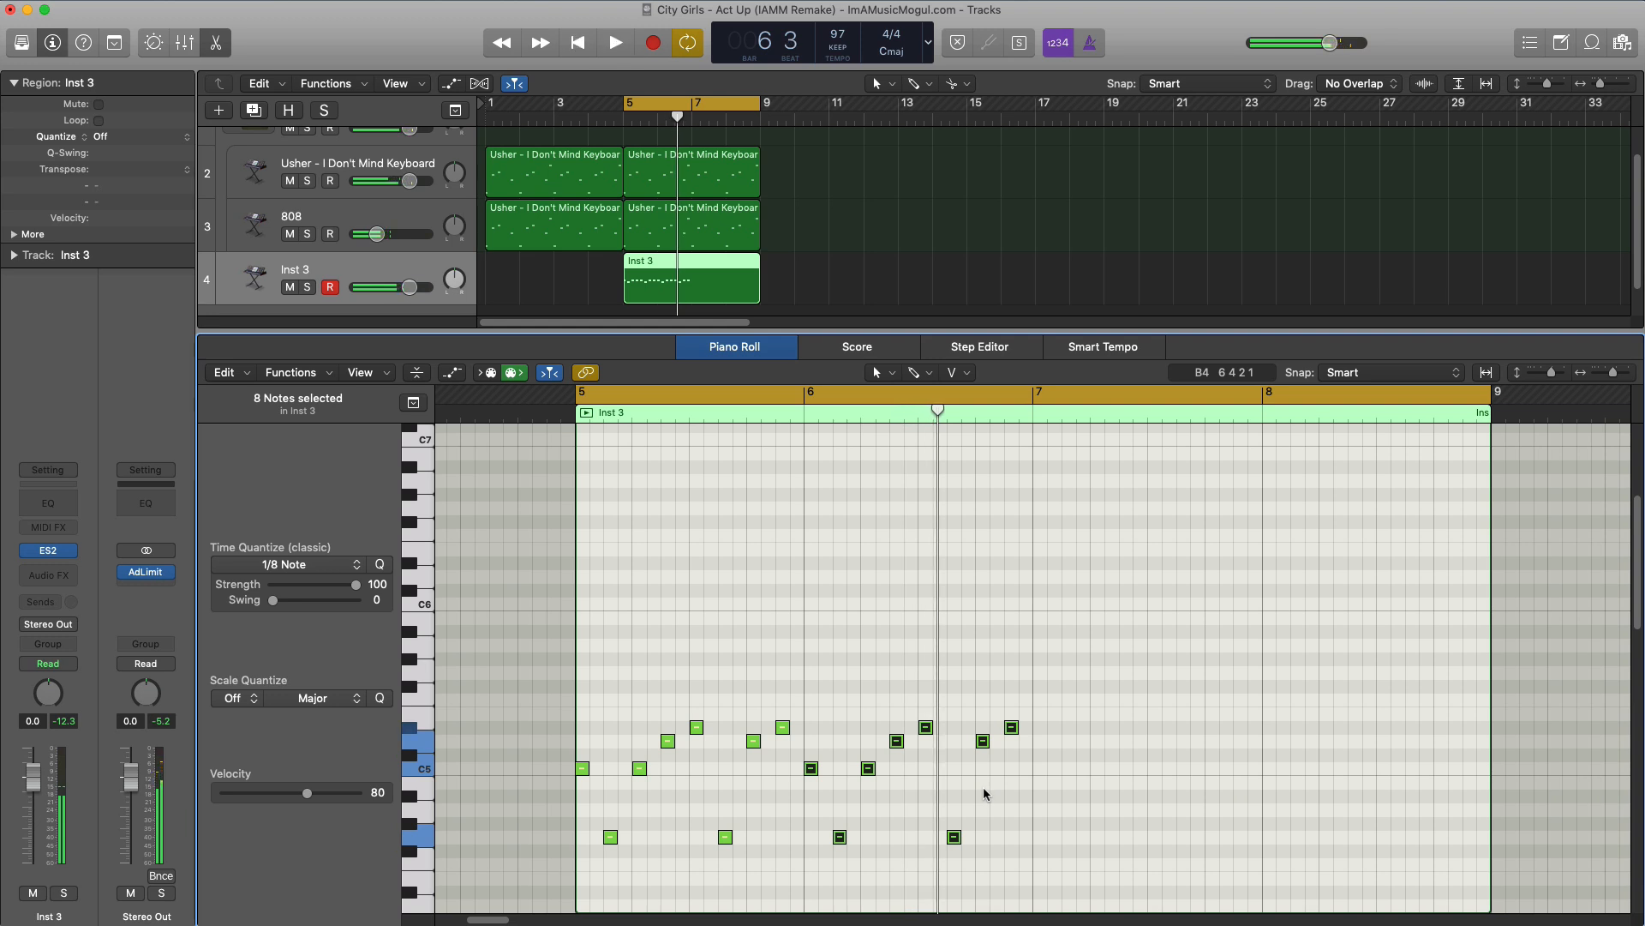
# In bar 6, raise the last G4 to G5 and move the following D5 up to F5 and a sixteenth earlier
pyautogui.click(946, 761)
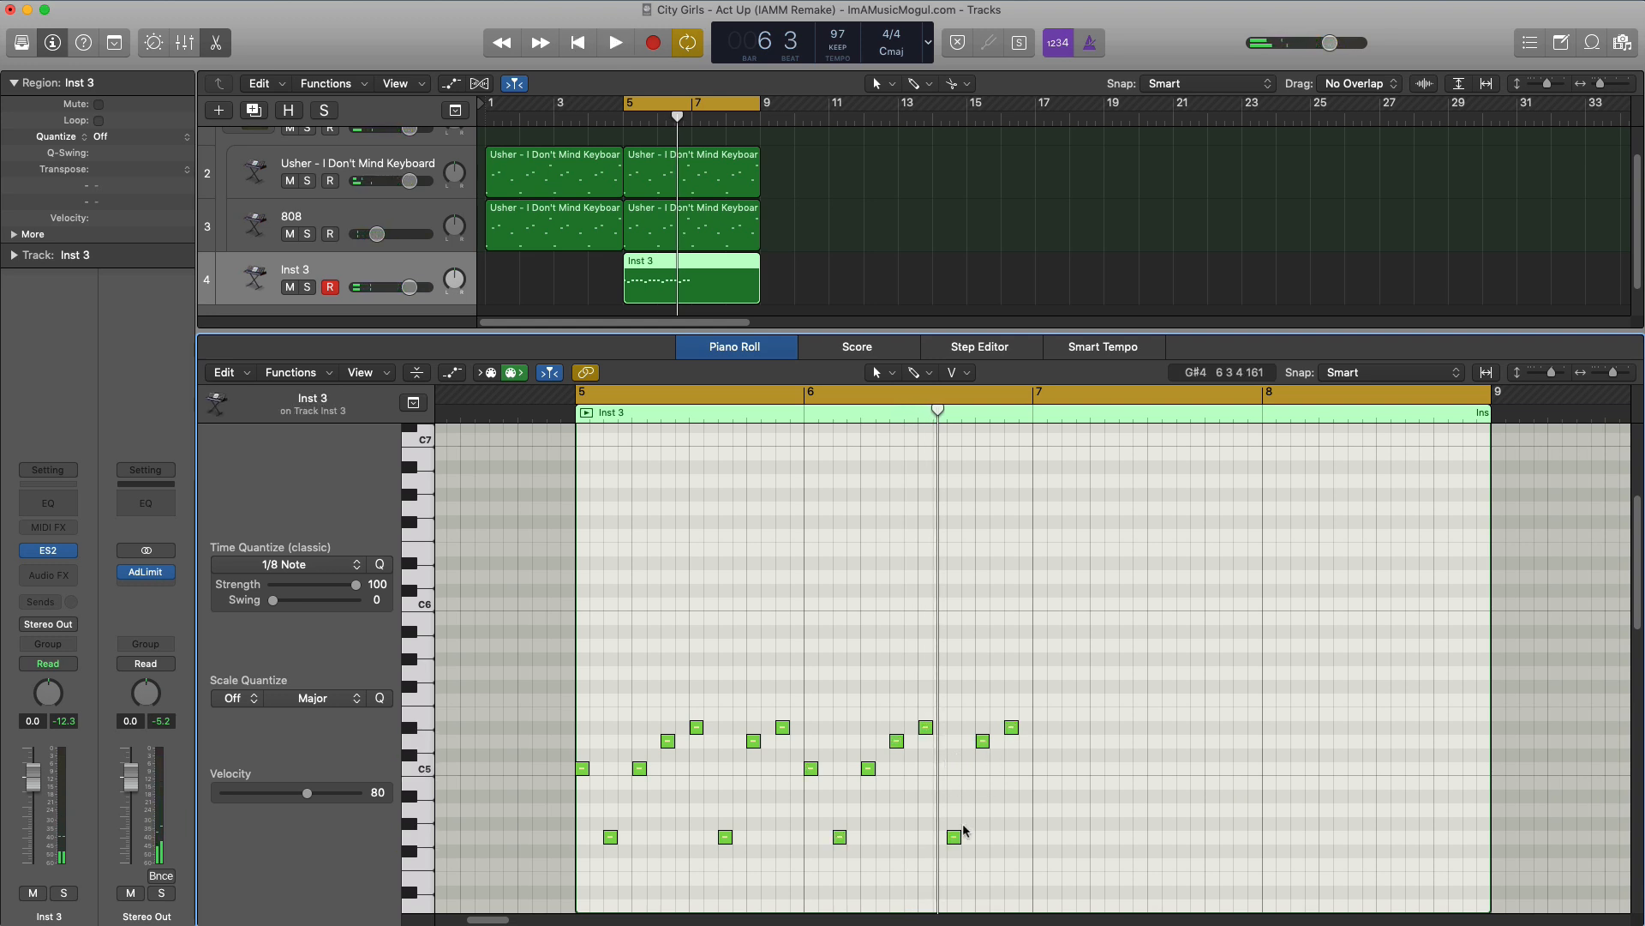
pyautogui.moveTo(954, 837); pyautogui.dragTo(958, 687)
pyautogui.moveTo(982, 742); pyautogui.dragTo(983, 700)
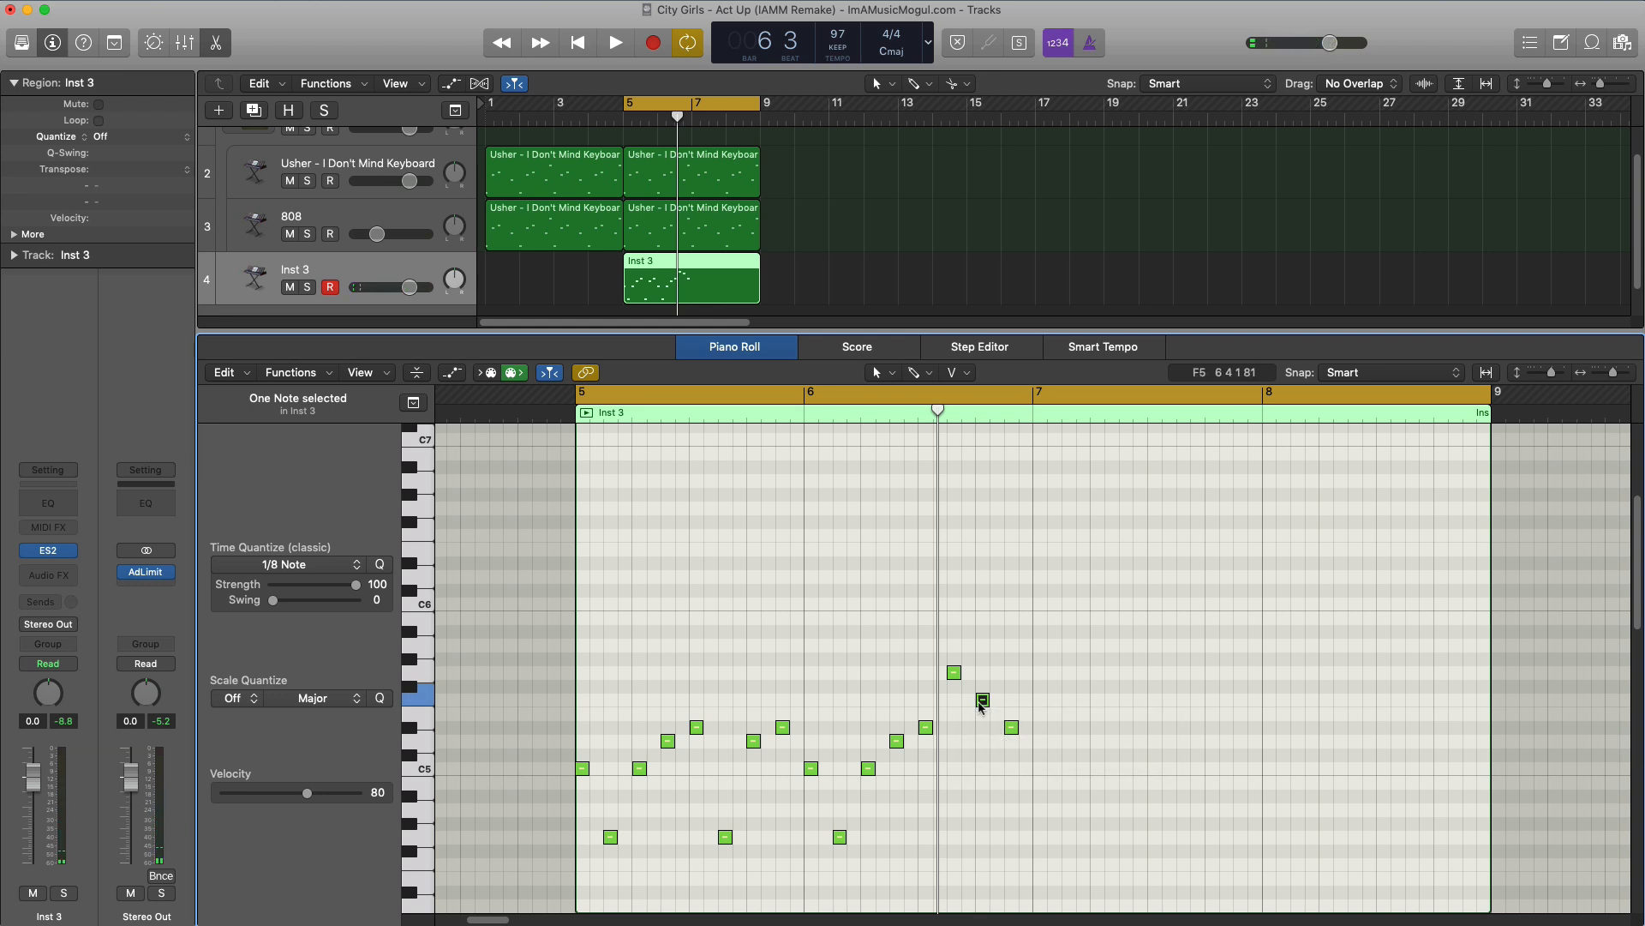
pyautogui.moveTo(982, 703); pyautogui.dragTo(968, 706)
pyautogui.press('space')
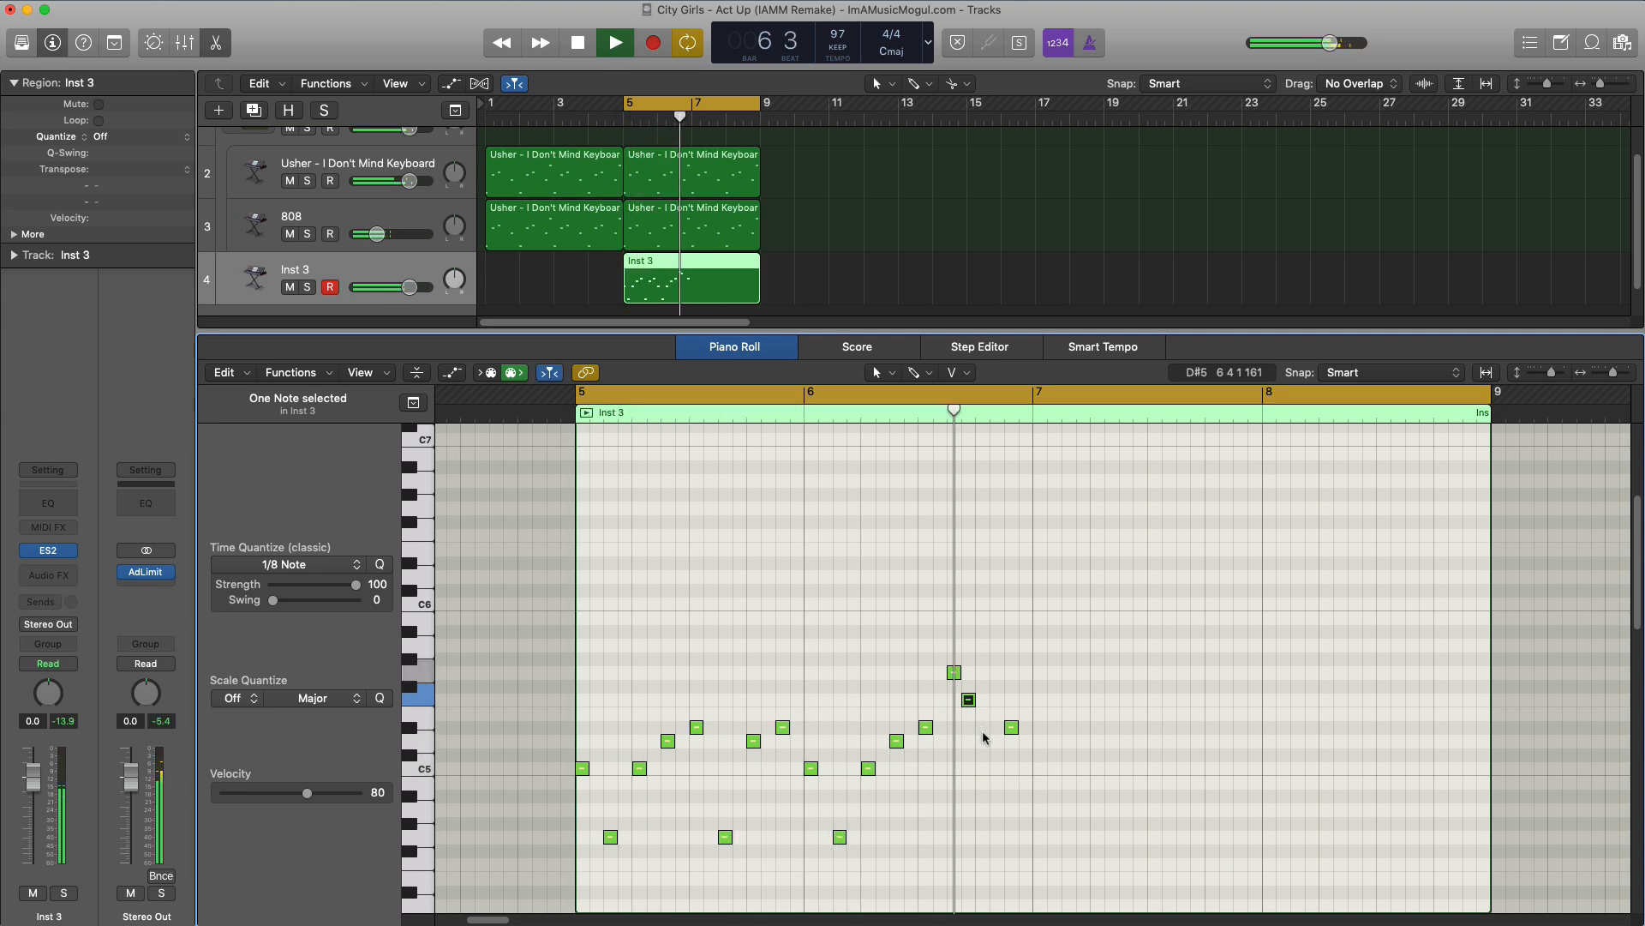
pyautogui.press('space')
# Move bar 6's last D#5 onto beat 4 and add a short D5 on the second half of that beat
pyautogui.moveTo(1011, 727); pyautogui.dragTo(983, 728)
pyautogui.press('space')
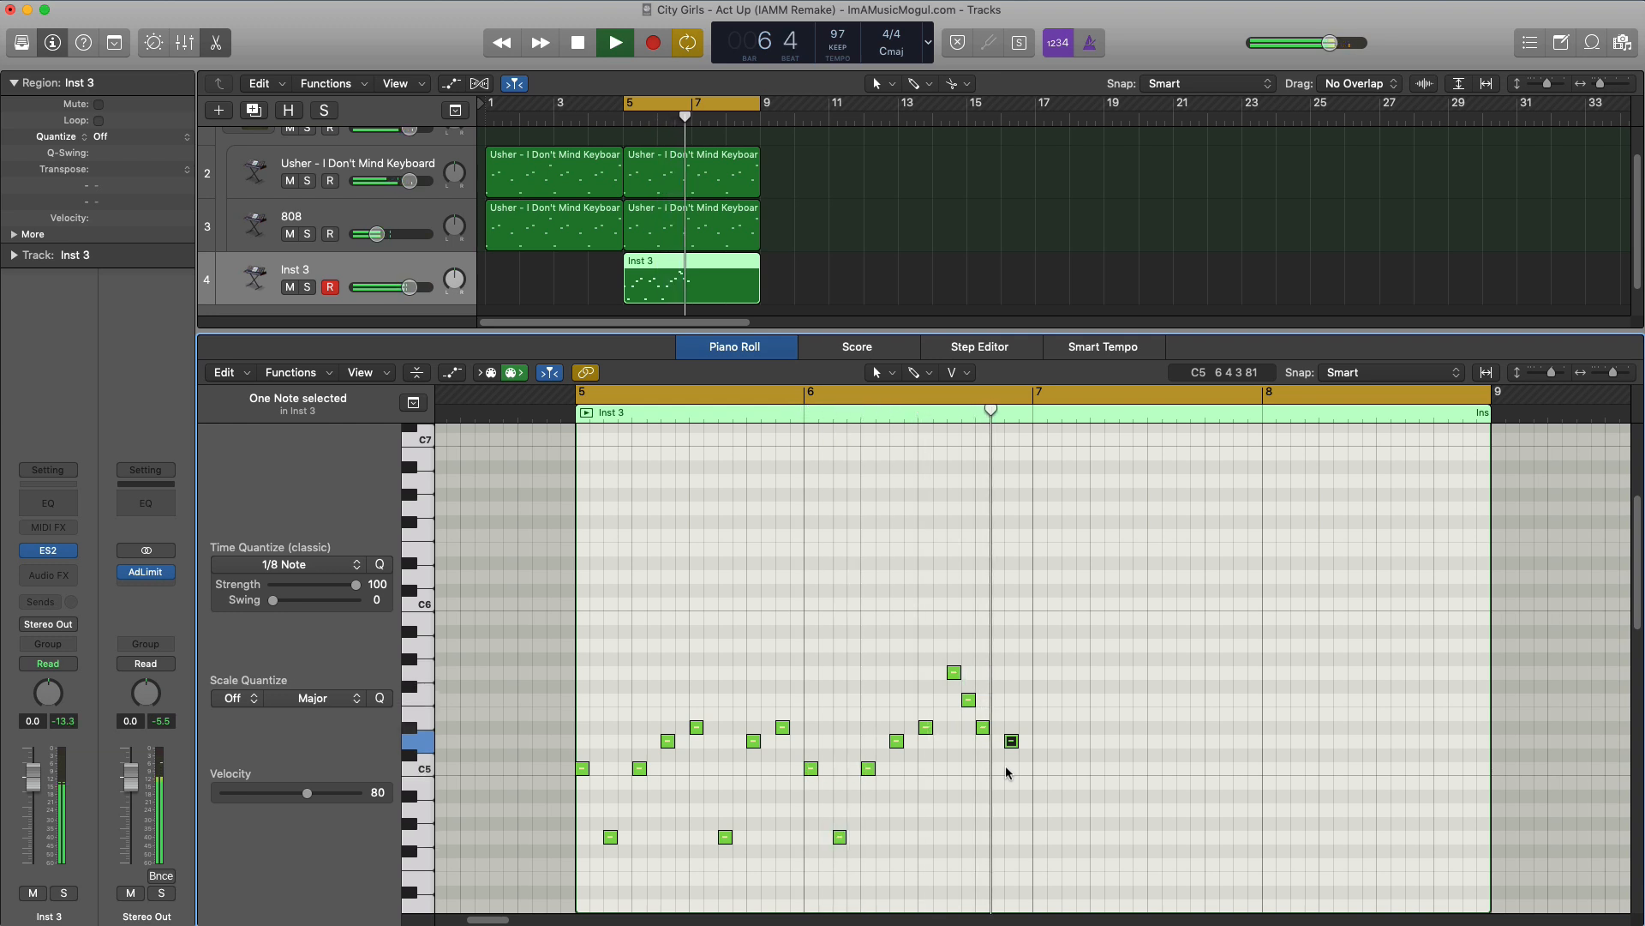
pyautogui.press('space')
# Select all notes in bars 5 and 6, repeat them across bars 7 and 8, and listen through
pyautogui.moveTo(1085, 874); pyautogui.dragTo(481, 698)
pyautogui.click(547, 609)
pyautogui.moveTo(506, 601); pyautogui.dragTo(1044, 861)
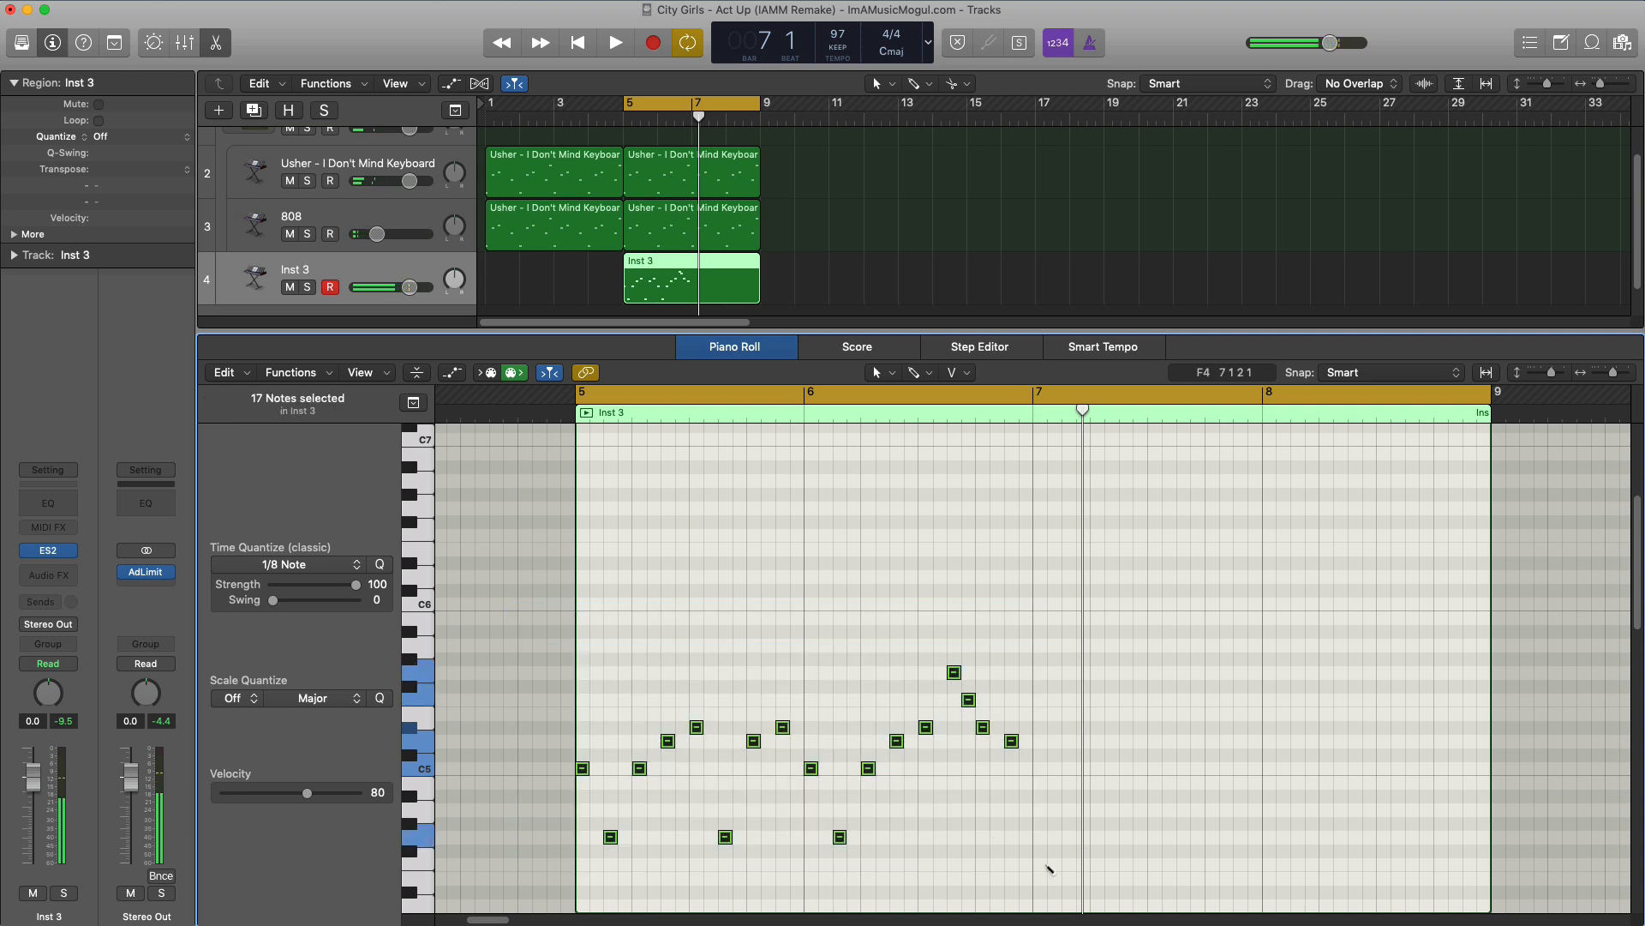
pyautogui.press('super+r')
pyautogui.press('space')
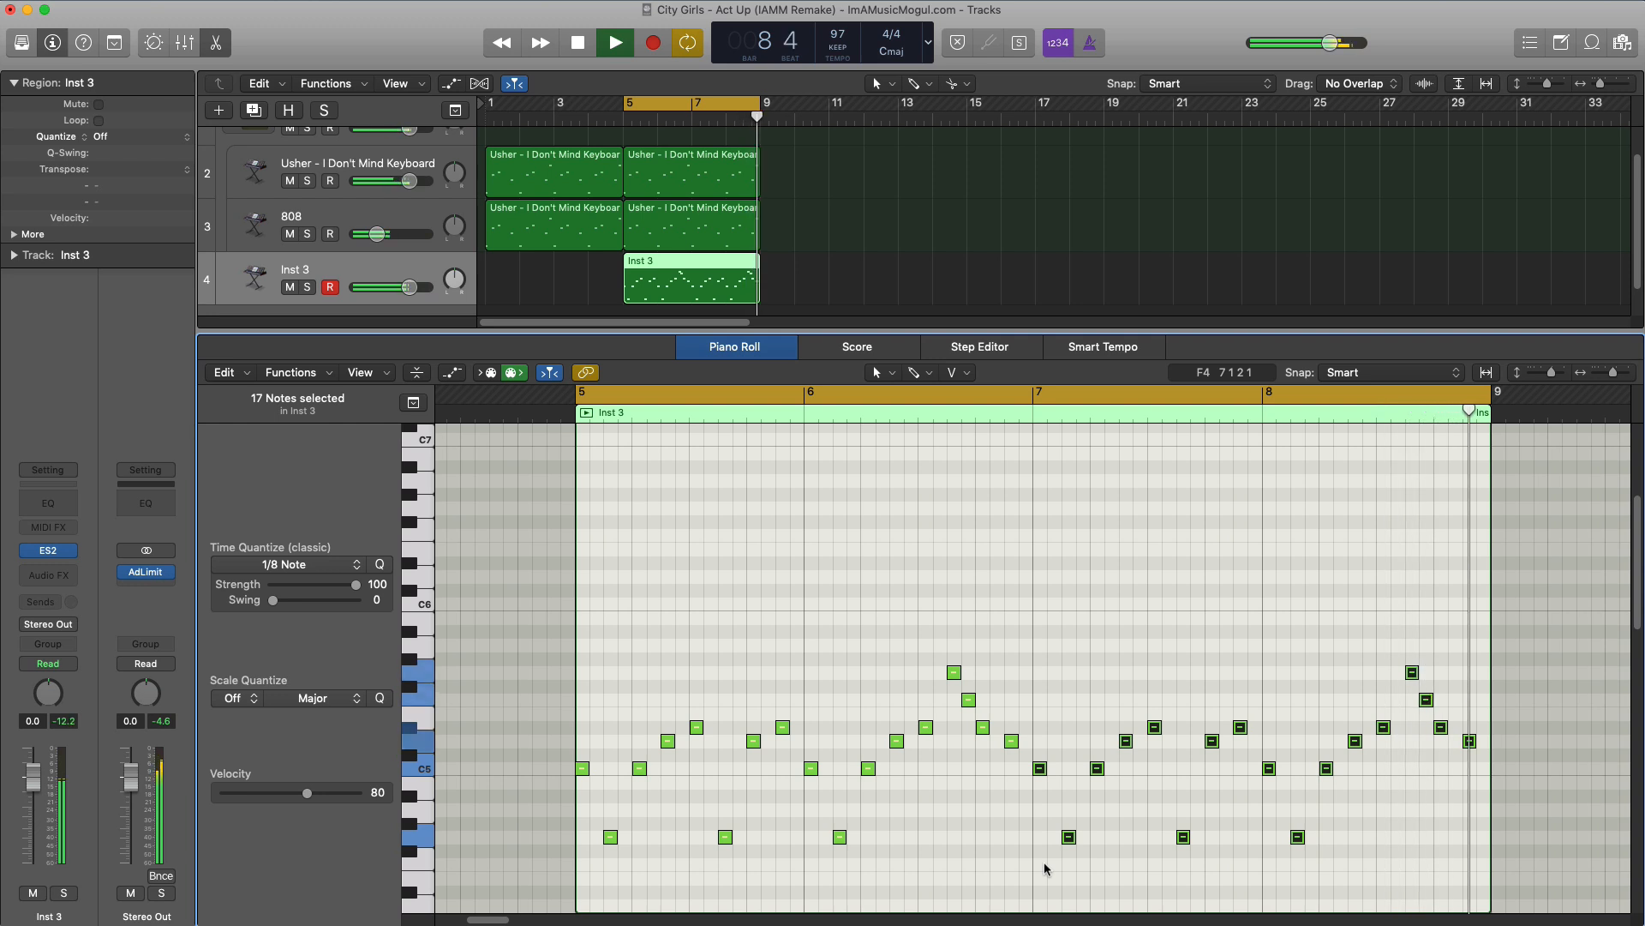
pyautogui.press('space')
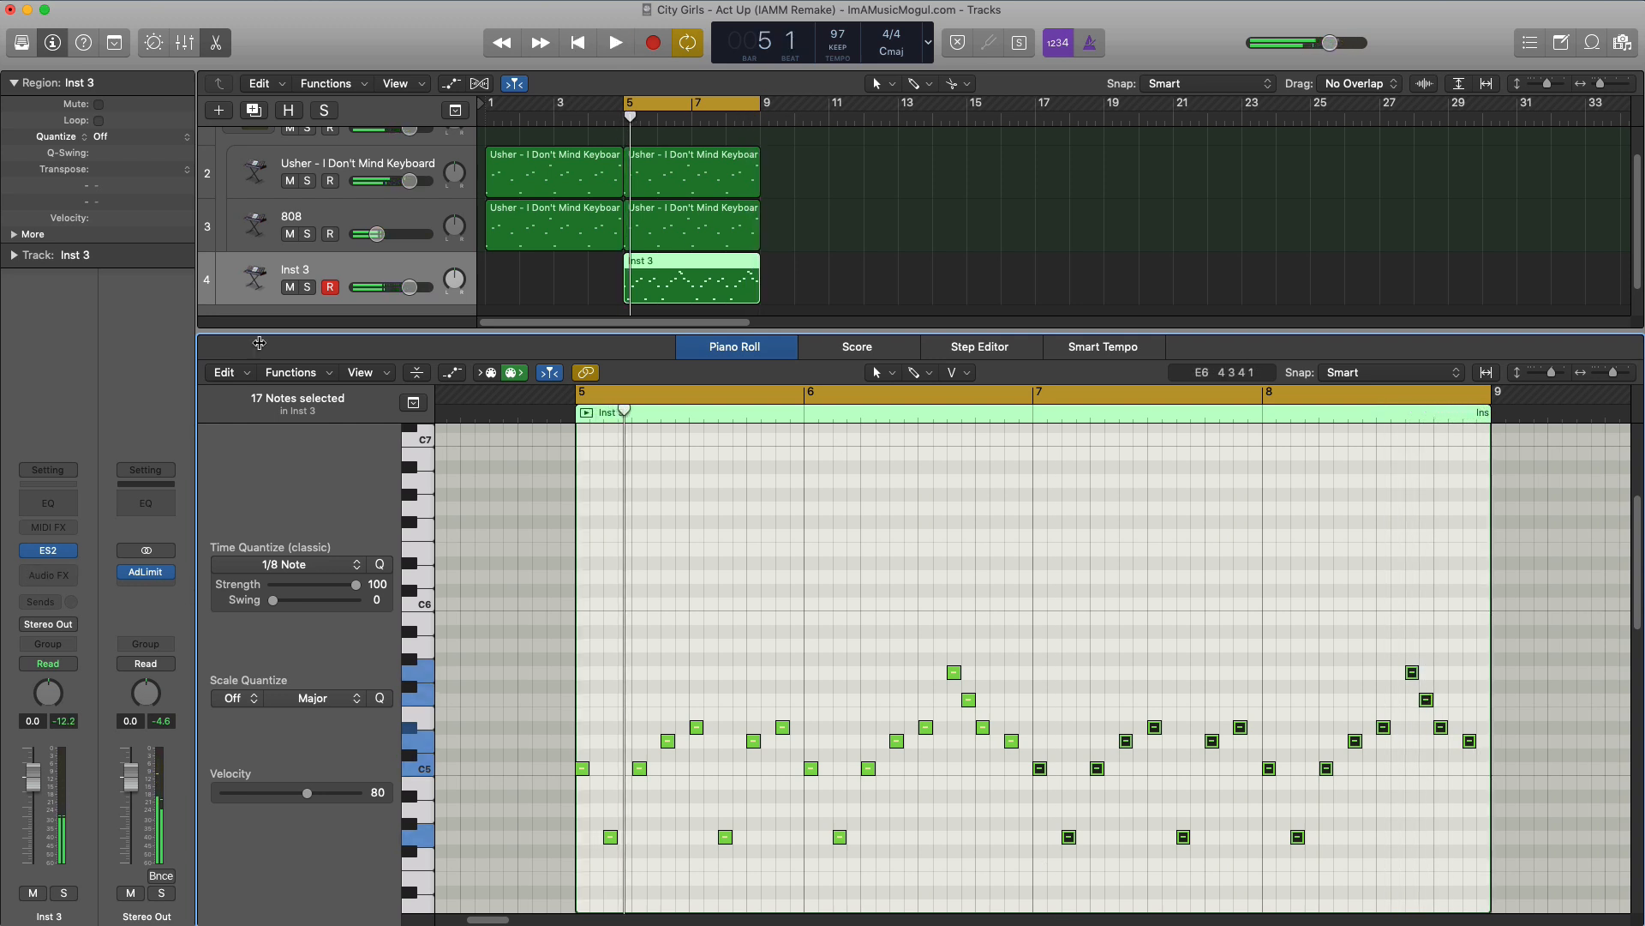
# Solo the Inst 3 track, open its ES2 synthesizer and play the melody
pyautogui.press('s')
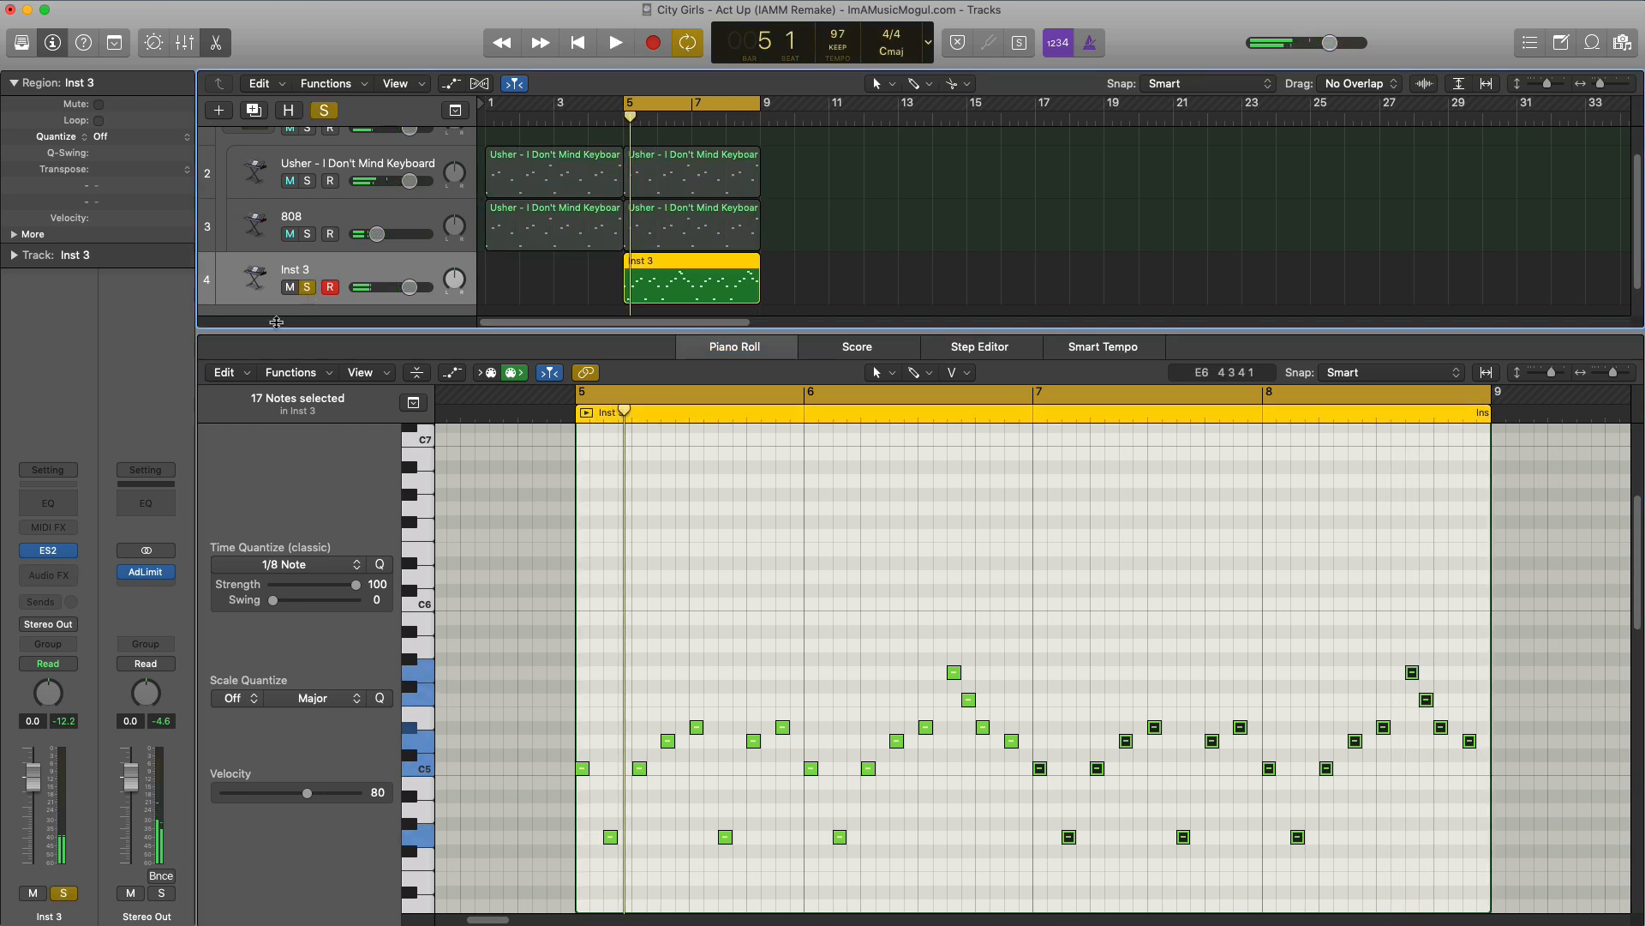
pyautogui.click(58, 553)
pyautogui.moveTo(527, 73); pyautogui.dragTo(877, 113)
pyautogui.press('space')
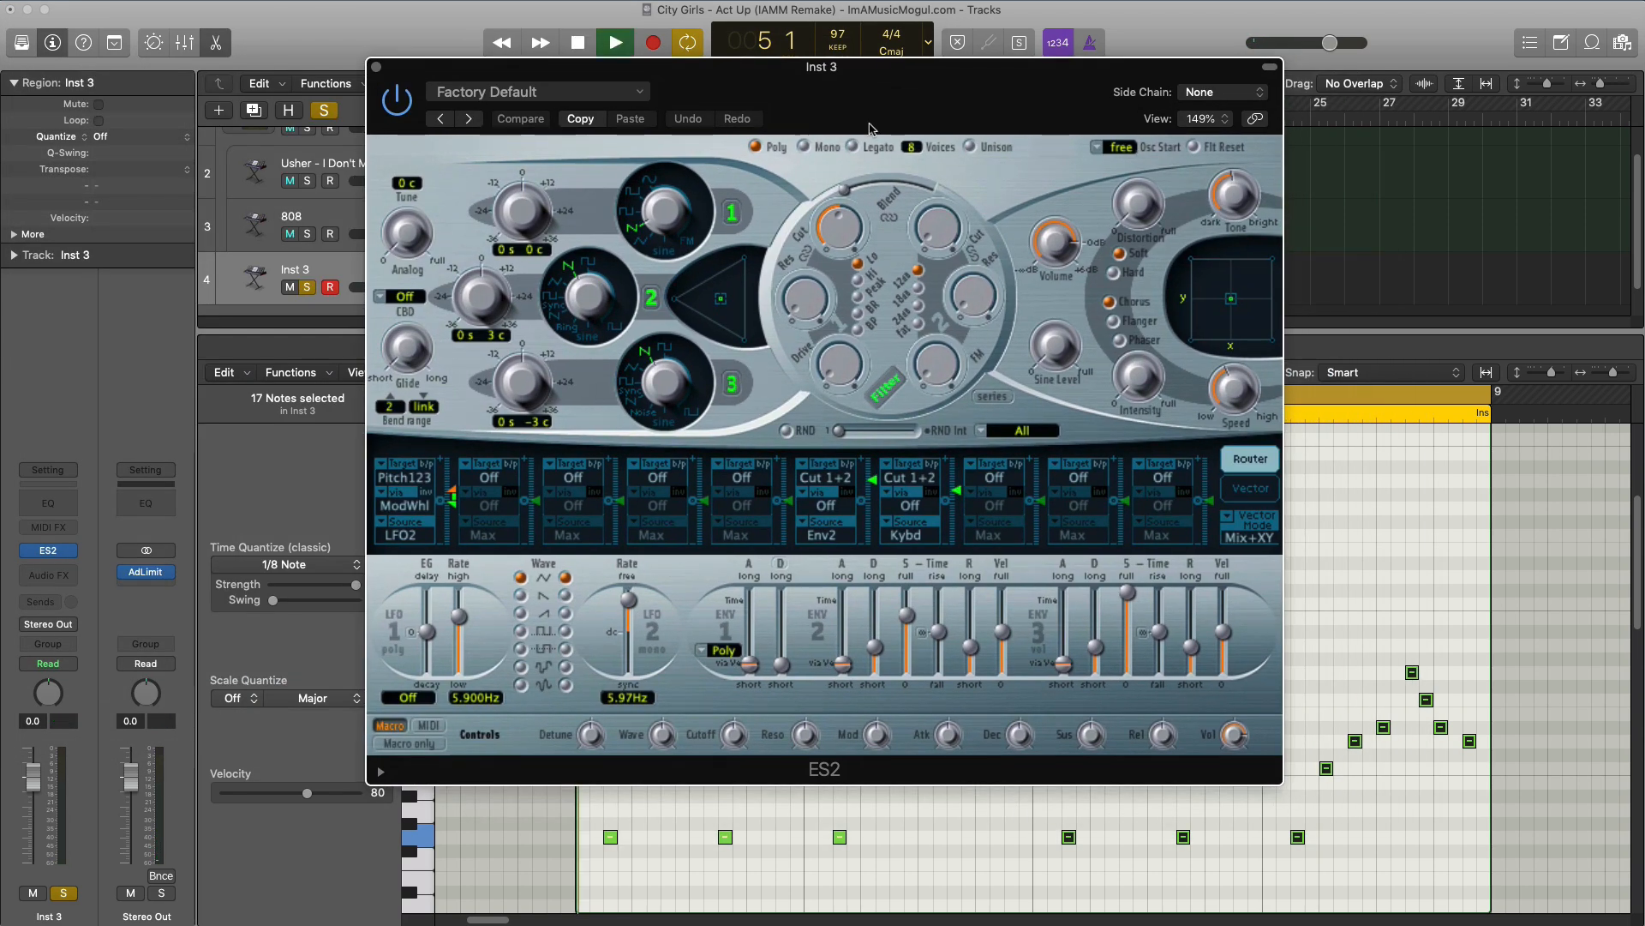
# Shift the ES2 oscillator mix fully to oscillator 1, set its waveform to square and audition the sound
pyautogui.click(724, 300)
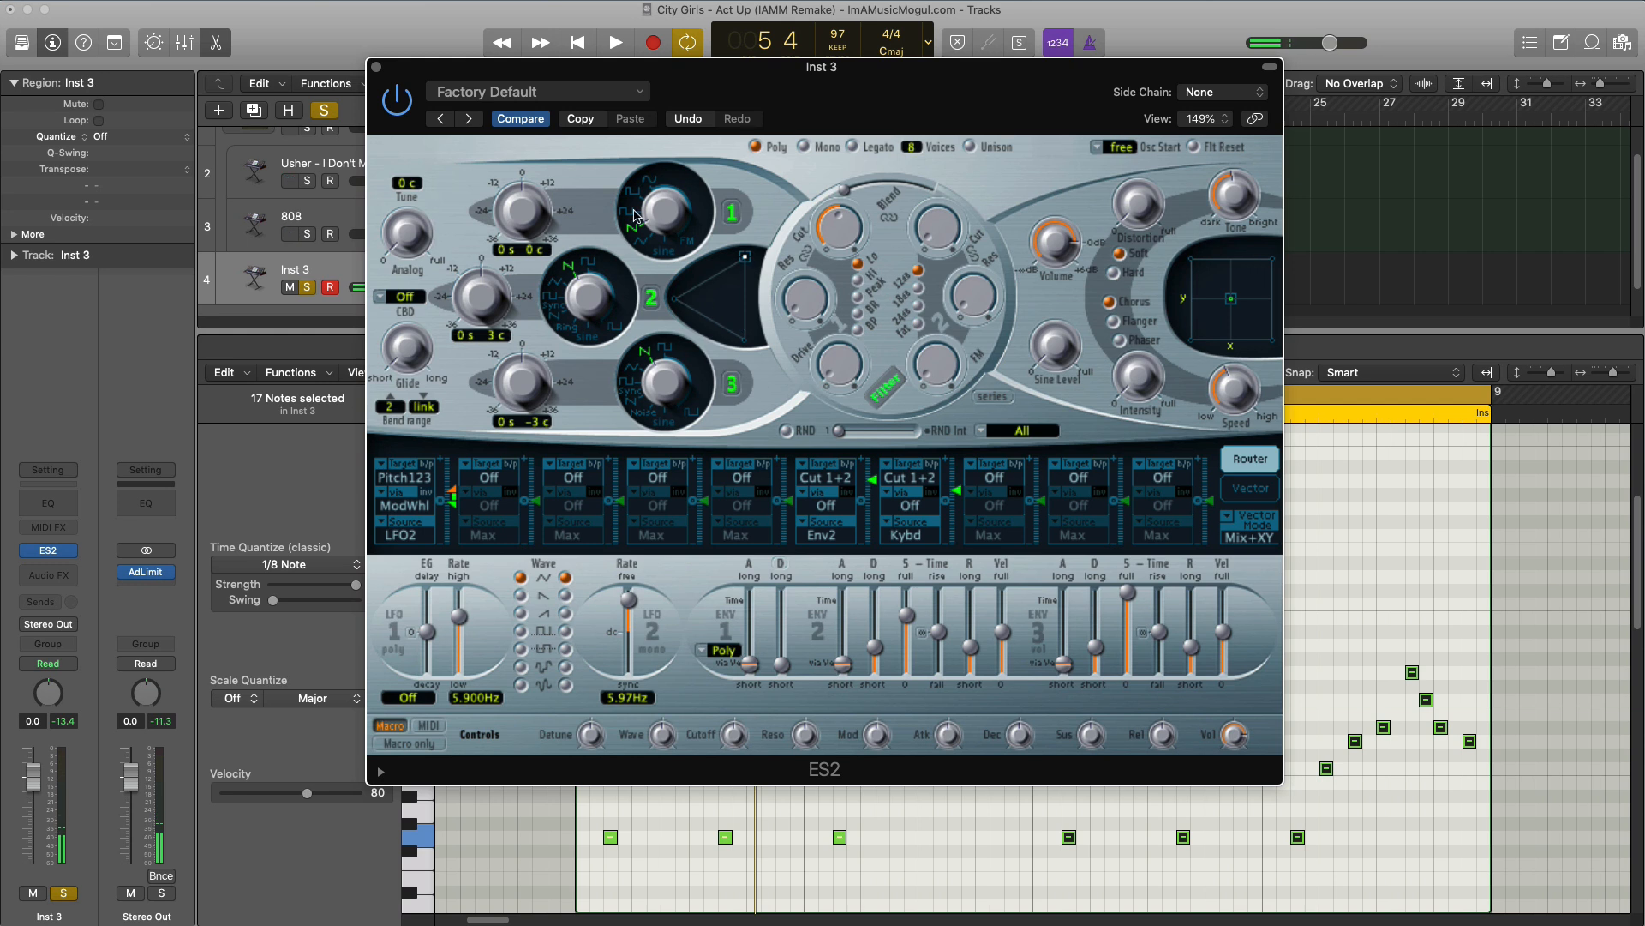
pyautogui.press('space')
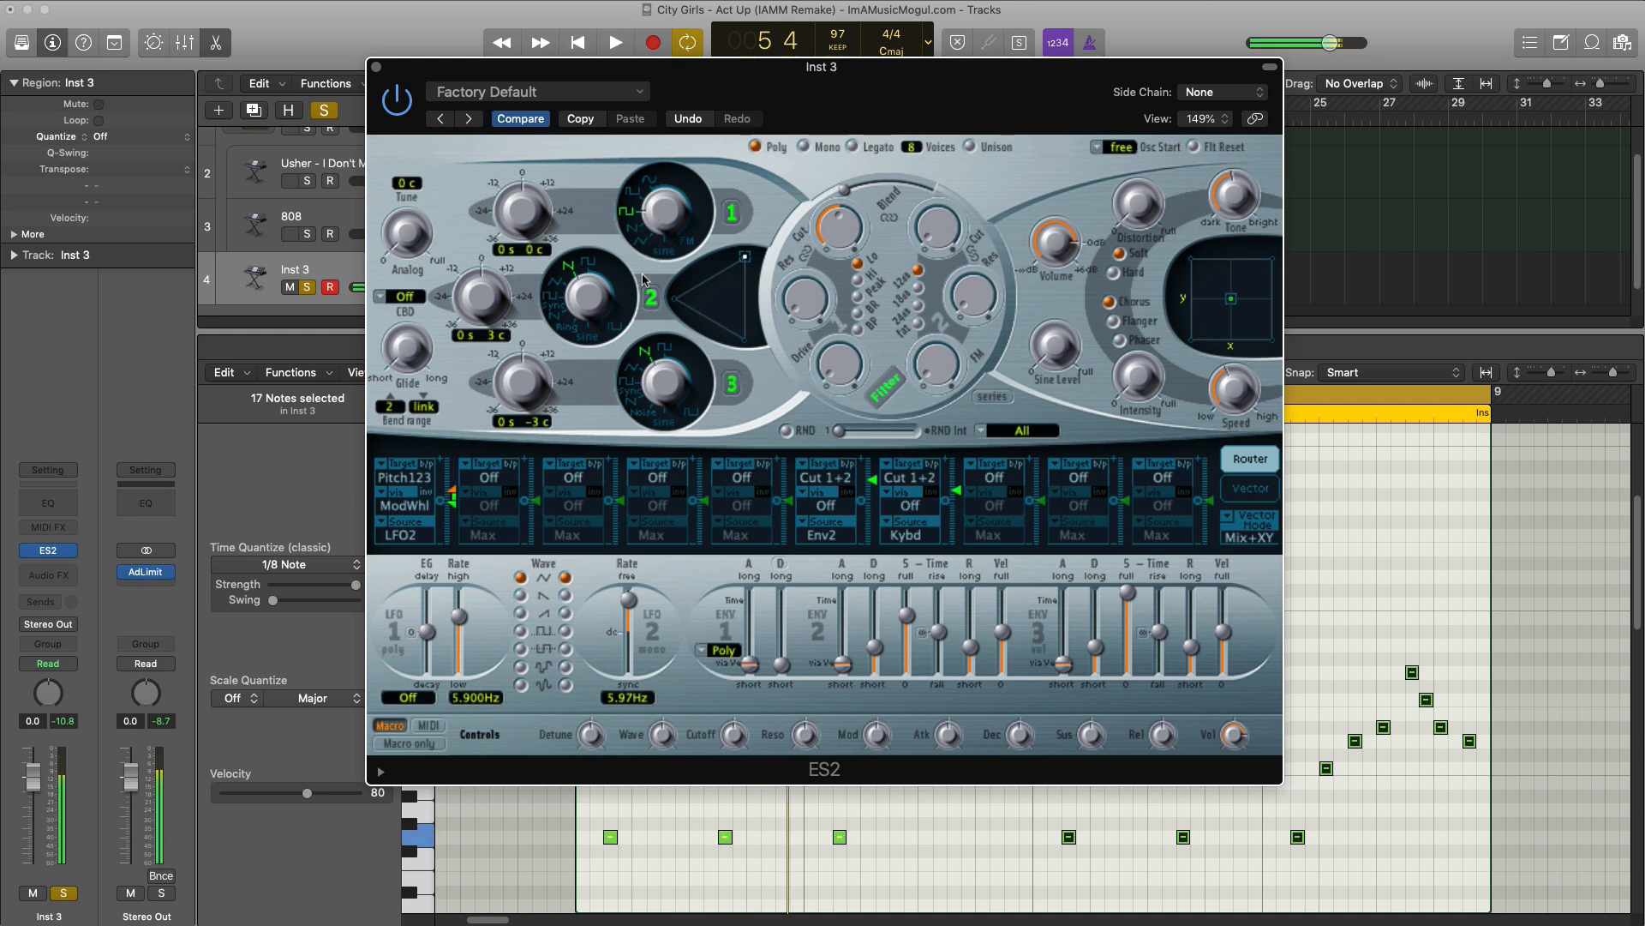
pyautogui.press('space')
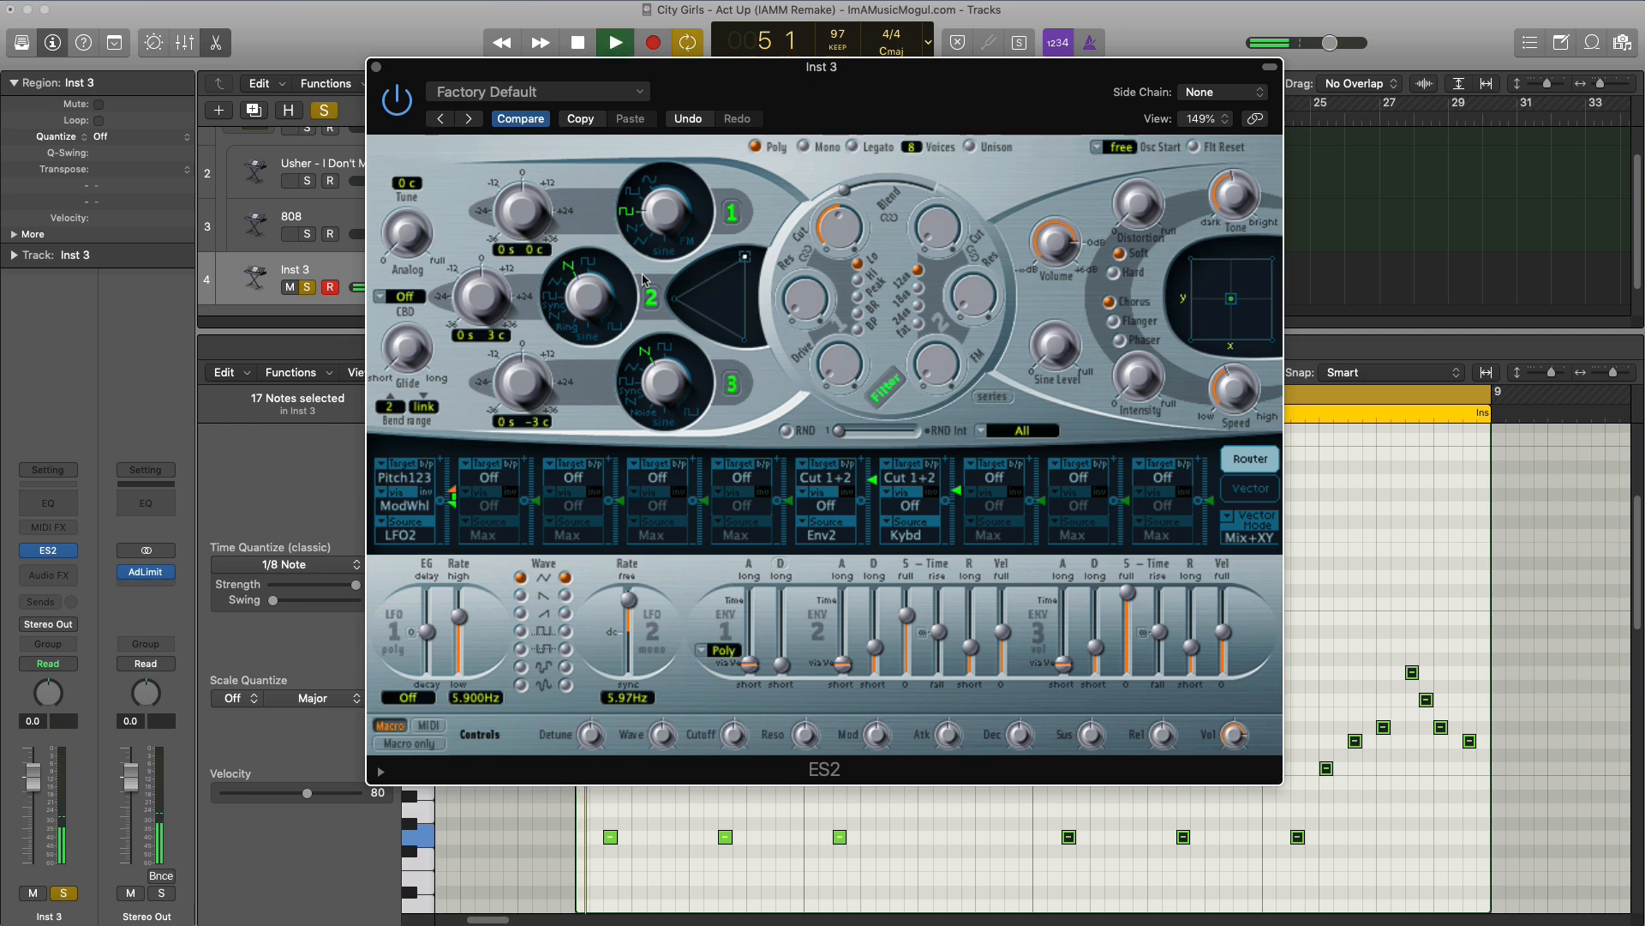
# Lower the Inst 3 channel volume to -7.8 dB and set ES2's first filter cutoff to 0.180
pyautogui.moveTo(36, 785); pyautogui.dragTo(28, 852)
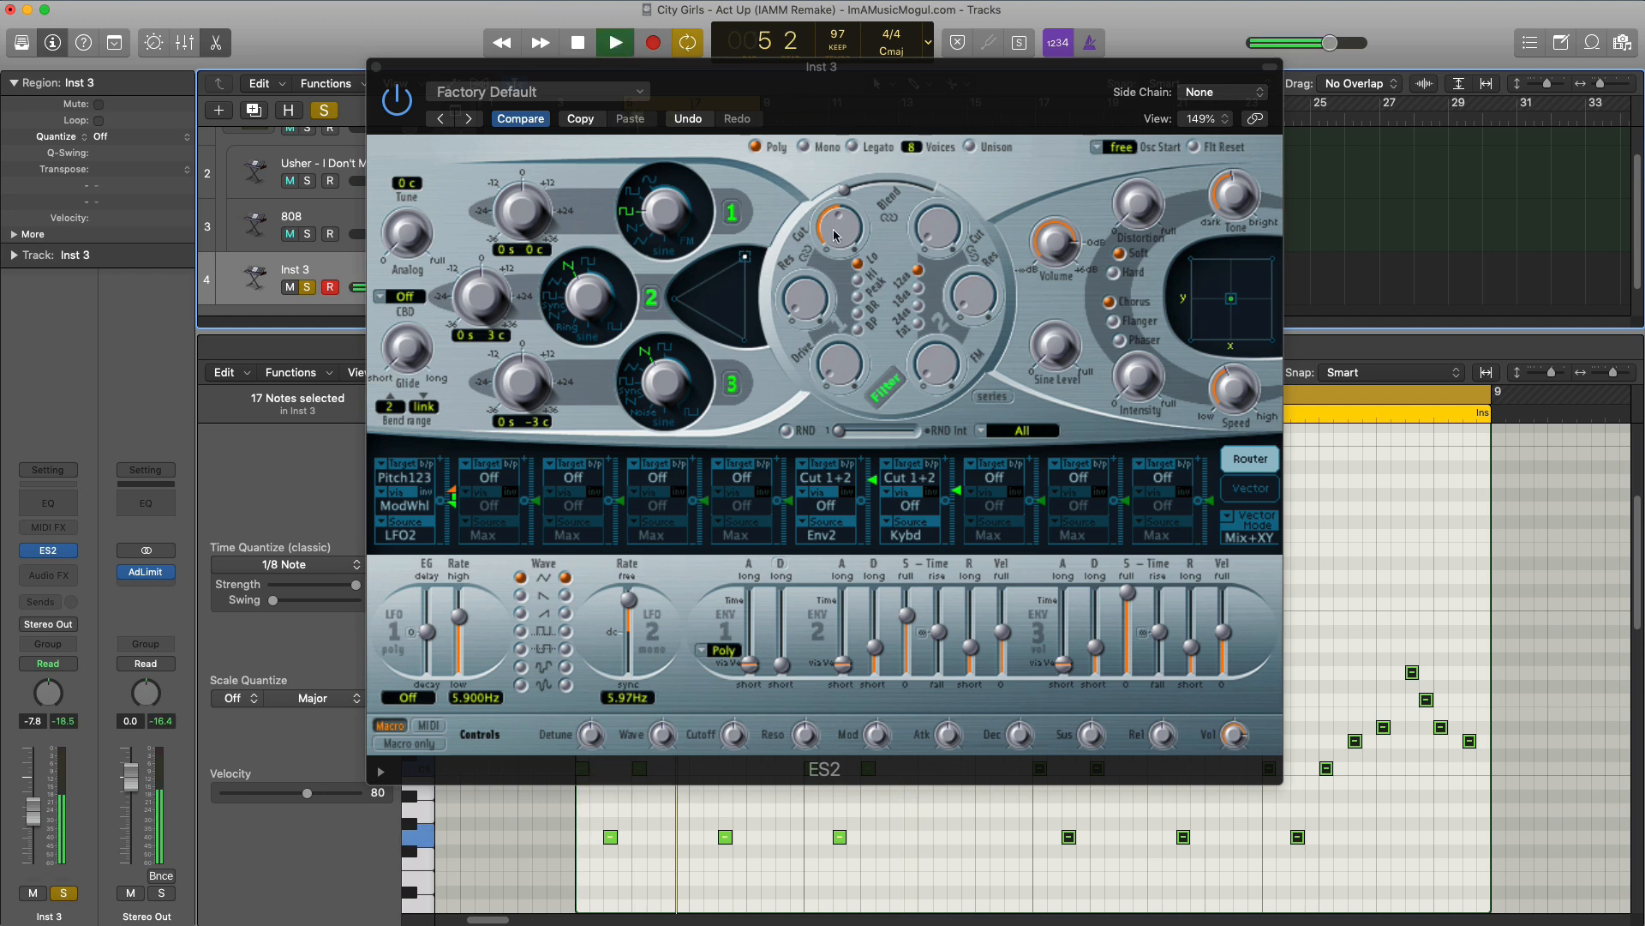
pyautogui.moveTo(835, 233); pyautogui.dragTo(830, 276)
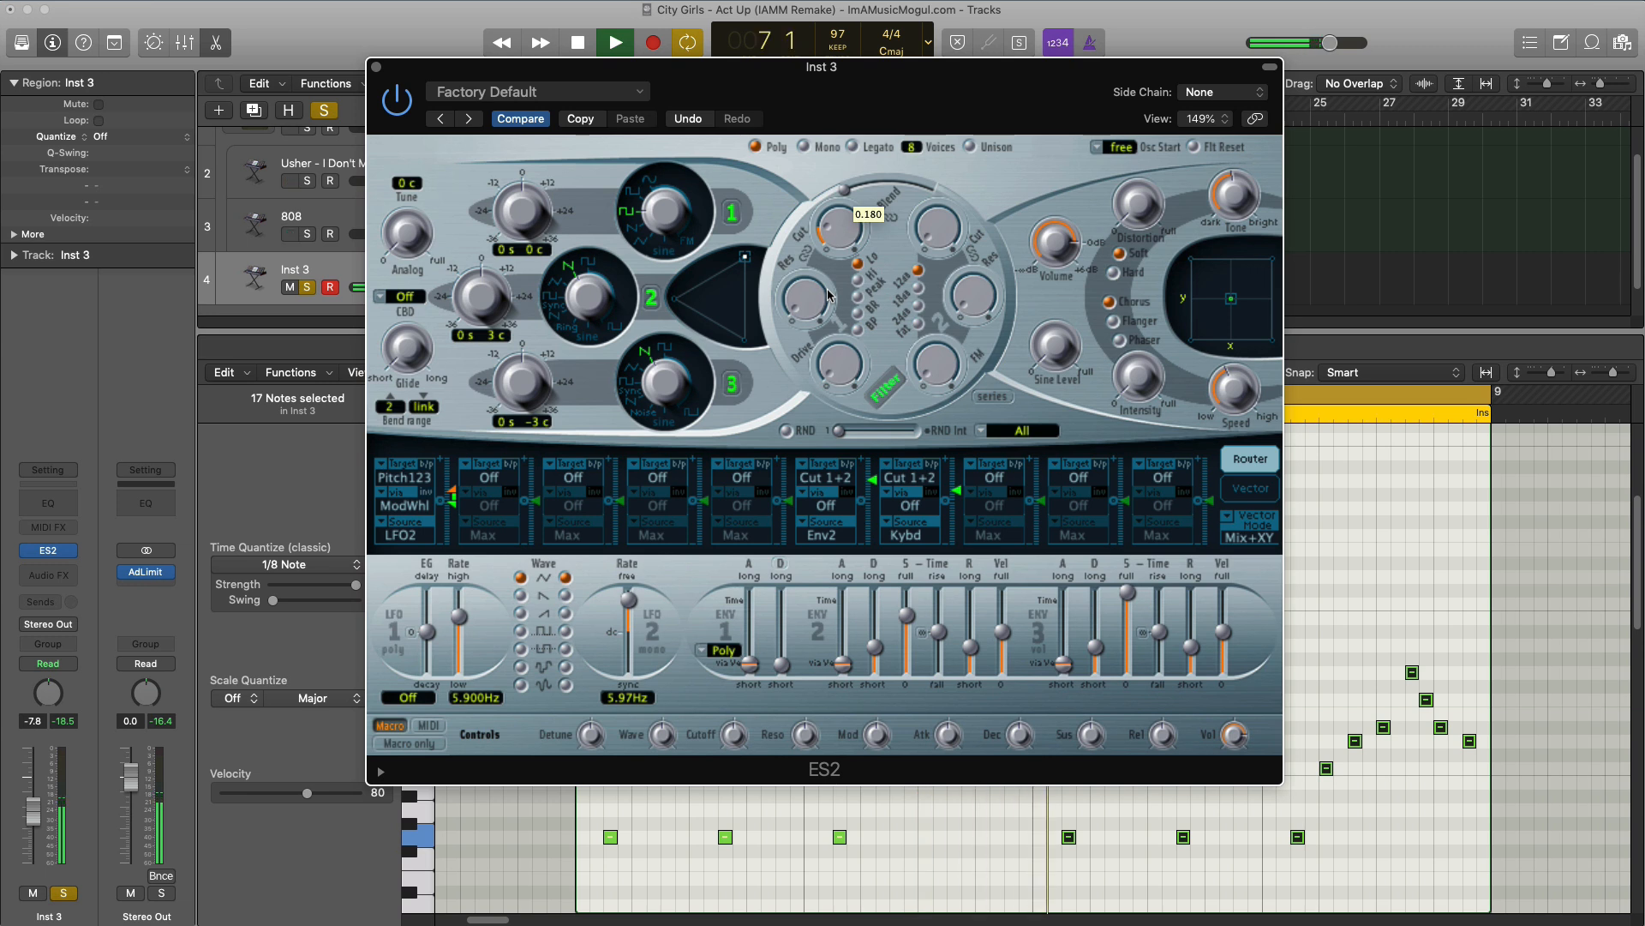
pyautogui.press('space')
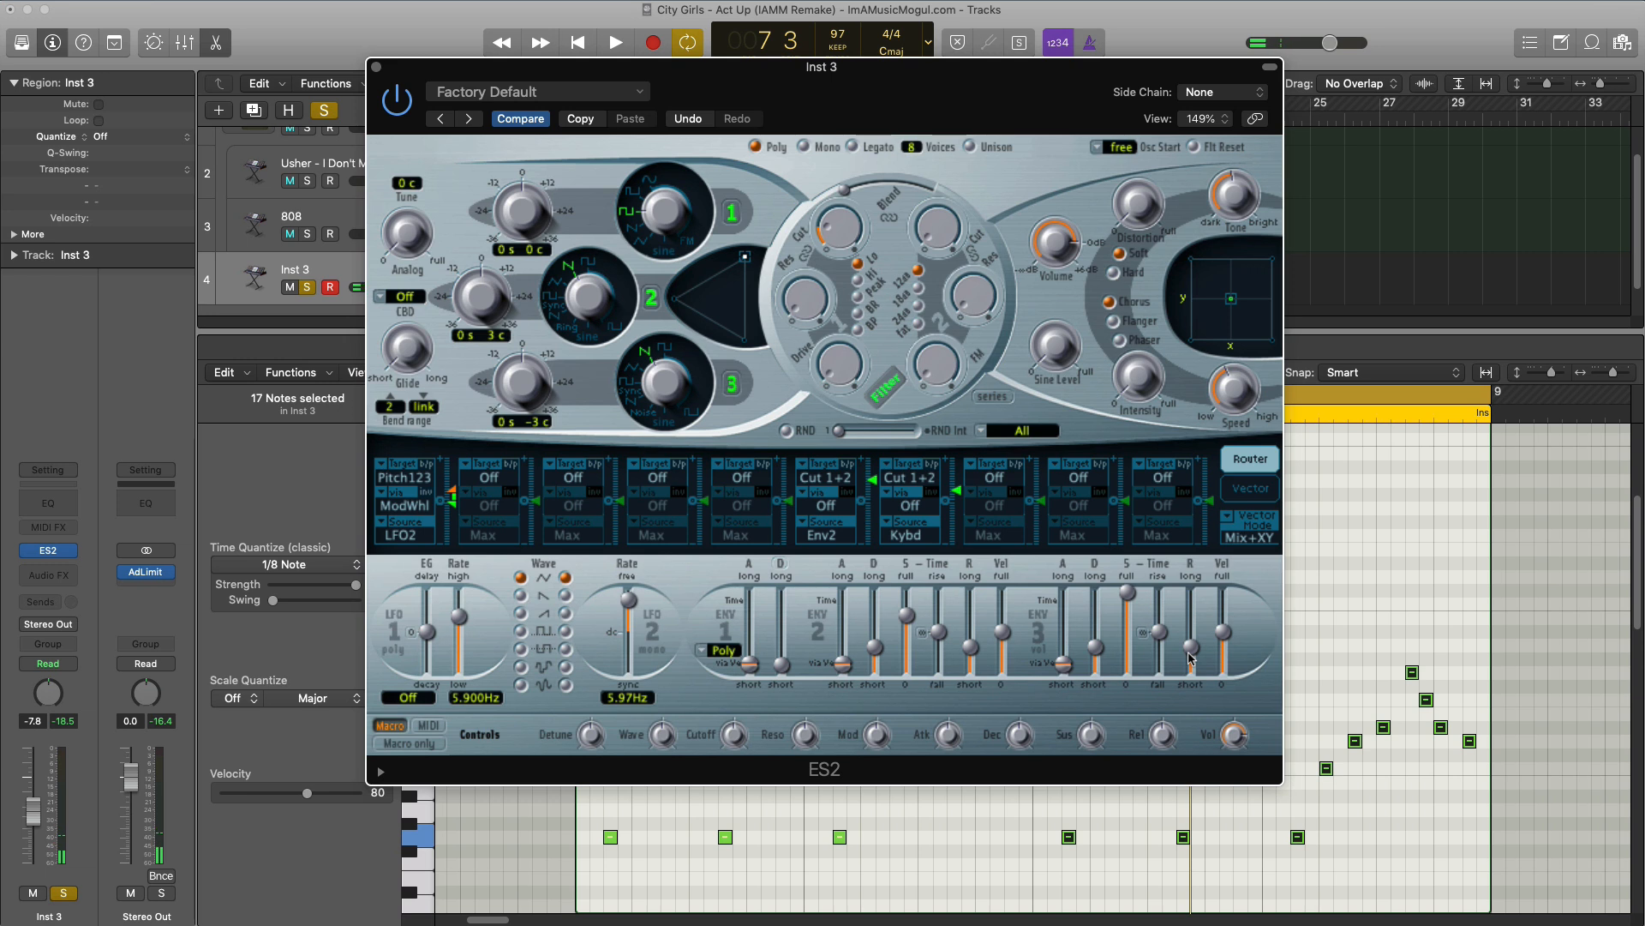
# Shorten the release of ES2's Env 3 and lower its sustain to the minimum while listening
pyautogui.press('space')
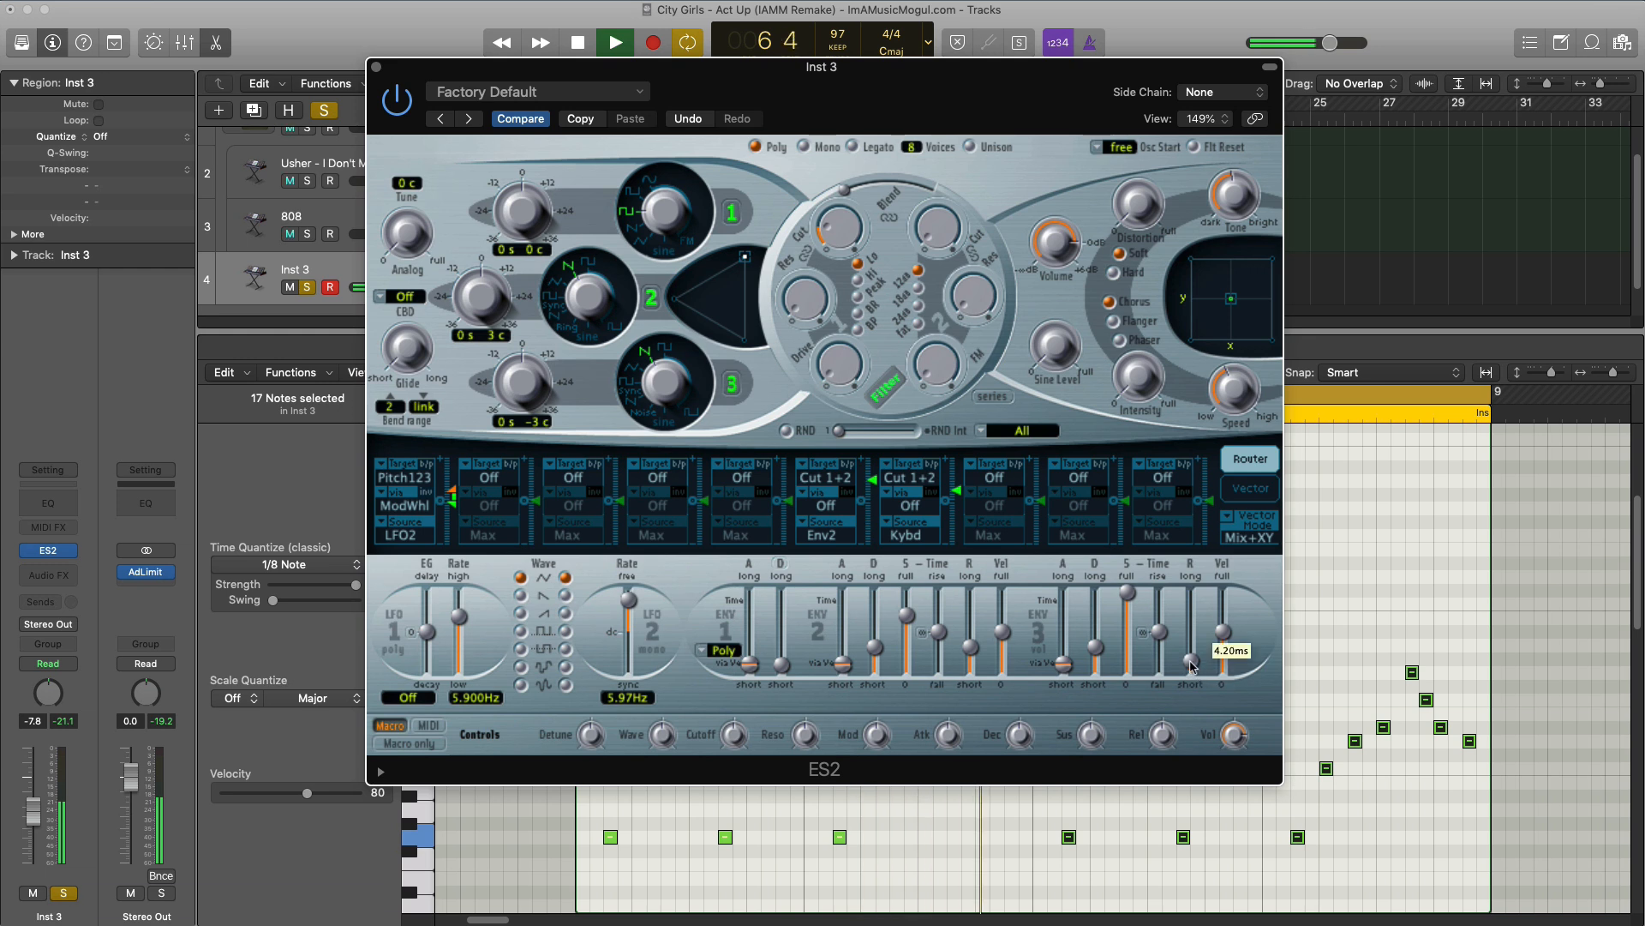
pyautogui.press('space')
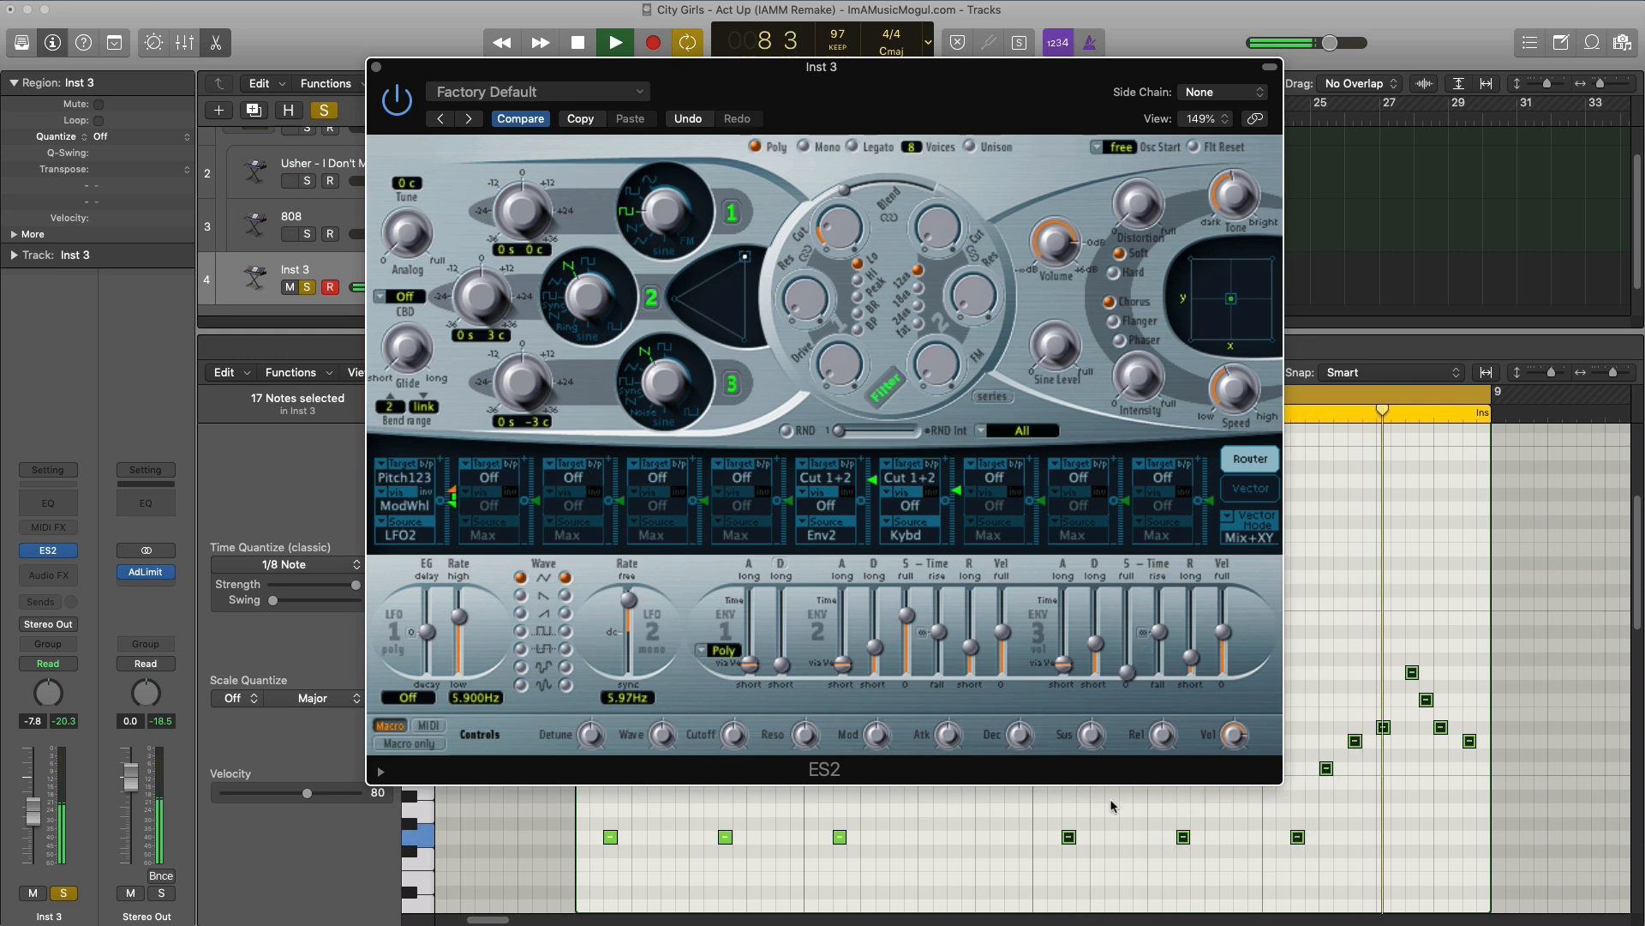
pyautogui.press('space')
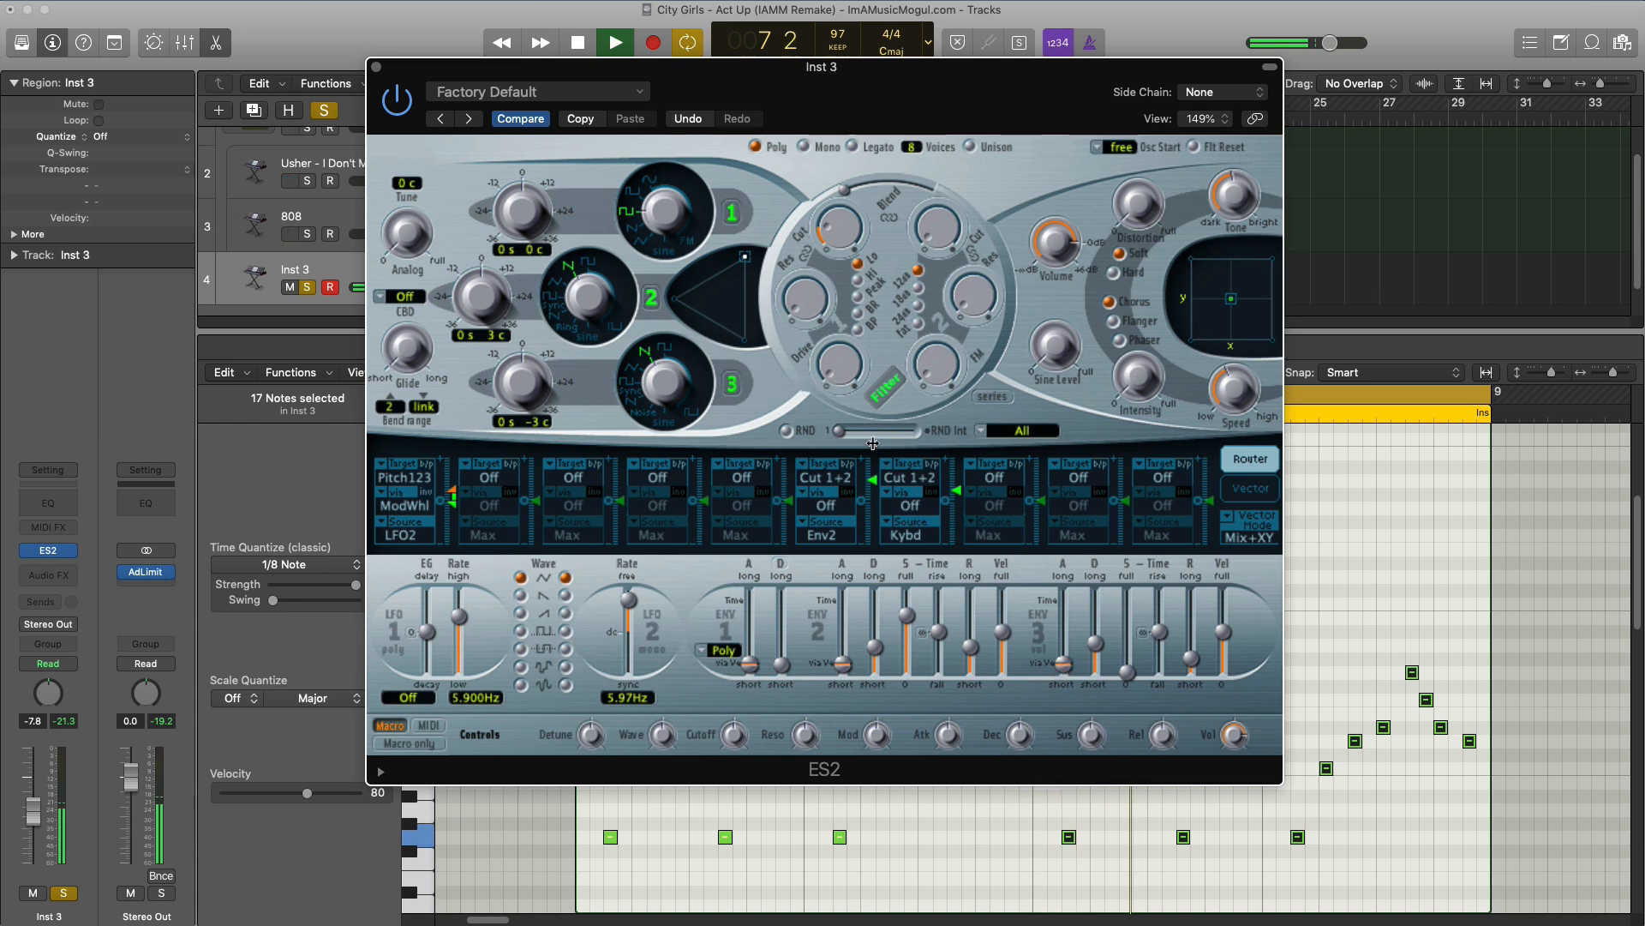
# Close the ES2 window, transpose all Inst 3 notes up an octave and play them back
pyautogui.click(378, 68)
pyautogui.press('space')
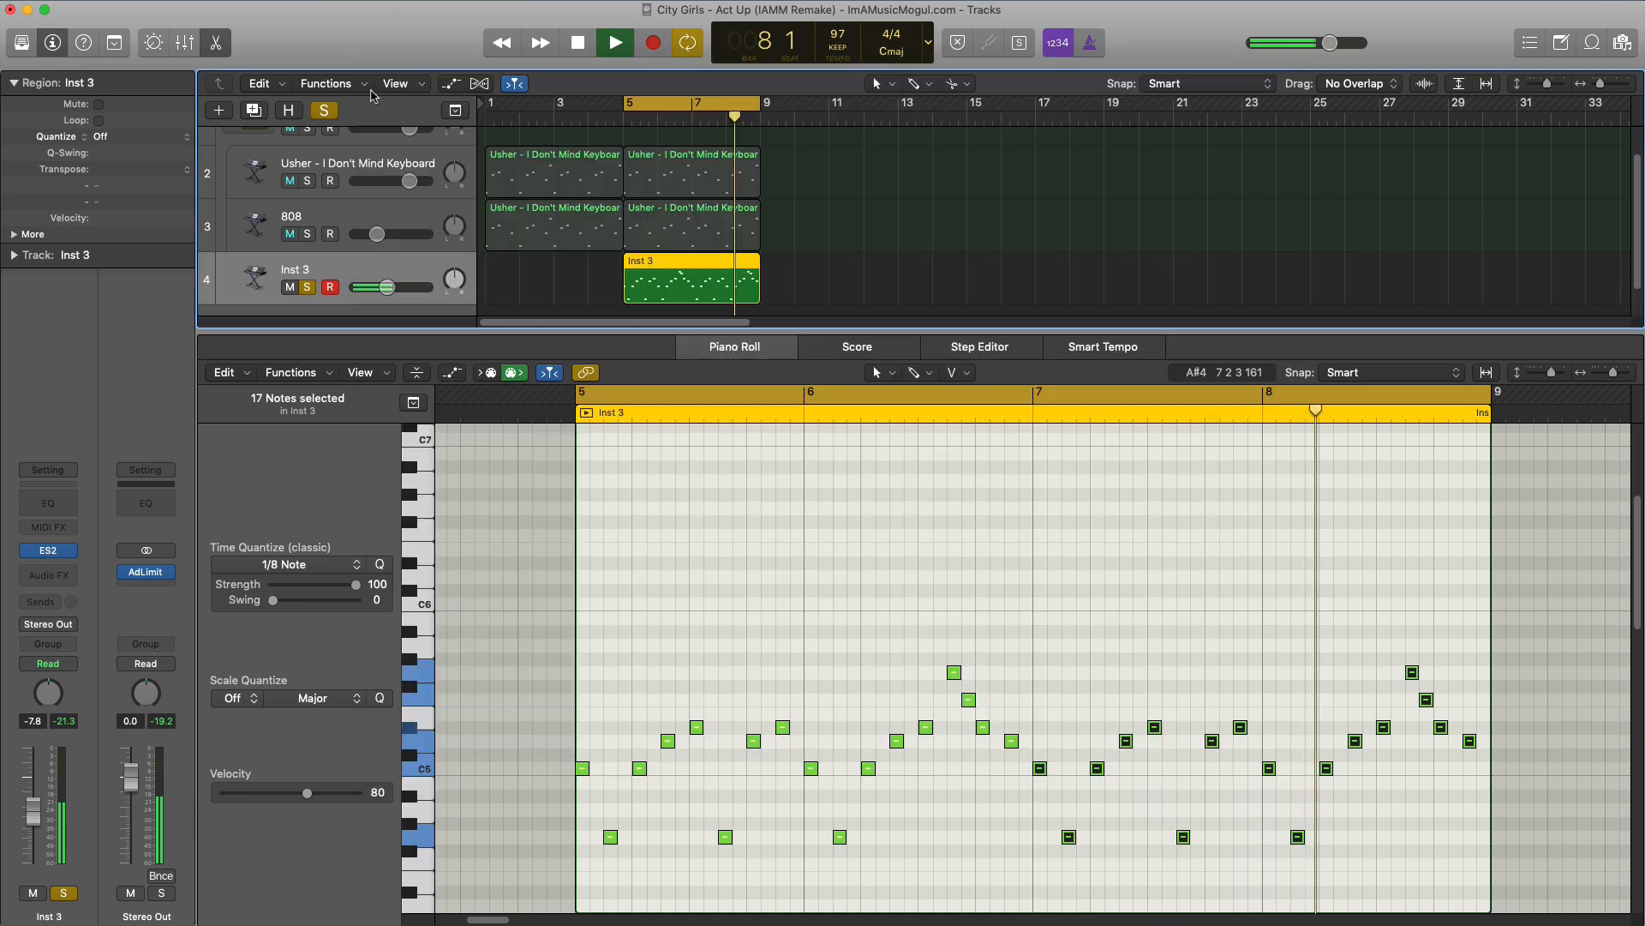
pyautogui.press('super+a')
pyautogui.hotkey('shift', 'alt', 'Up')
pyautogui.press('space')
# Raise the Inst 3 volume to -5.2 dB, clear the track's solo and audition the melody with the full beat
pyautogui.moveTo(389, 287); pyautogui.dragTo(391, 287)
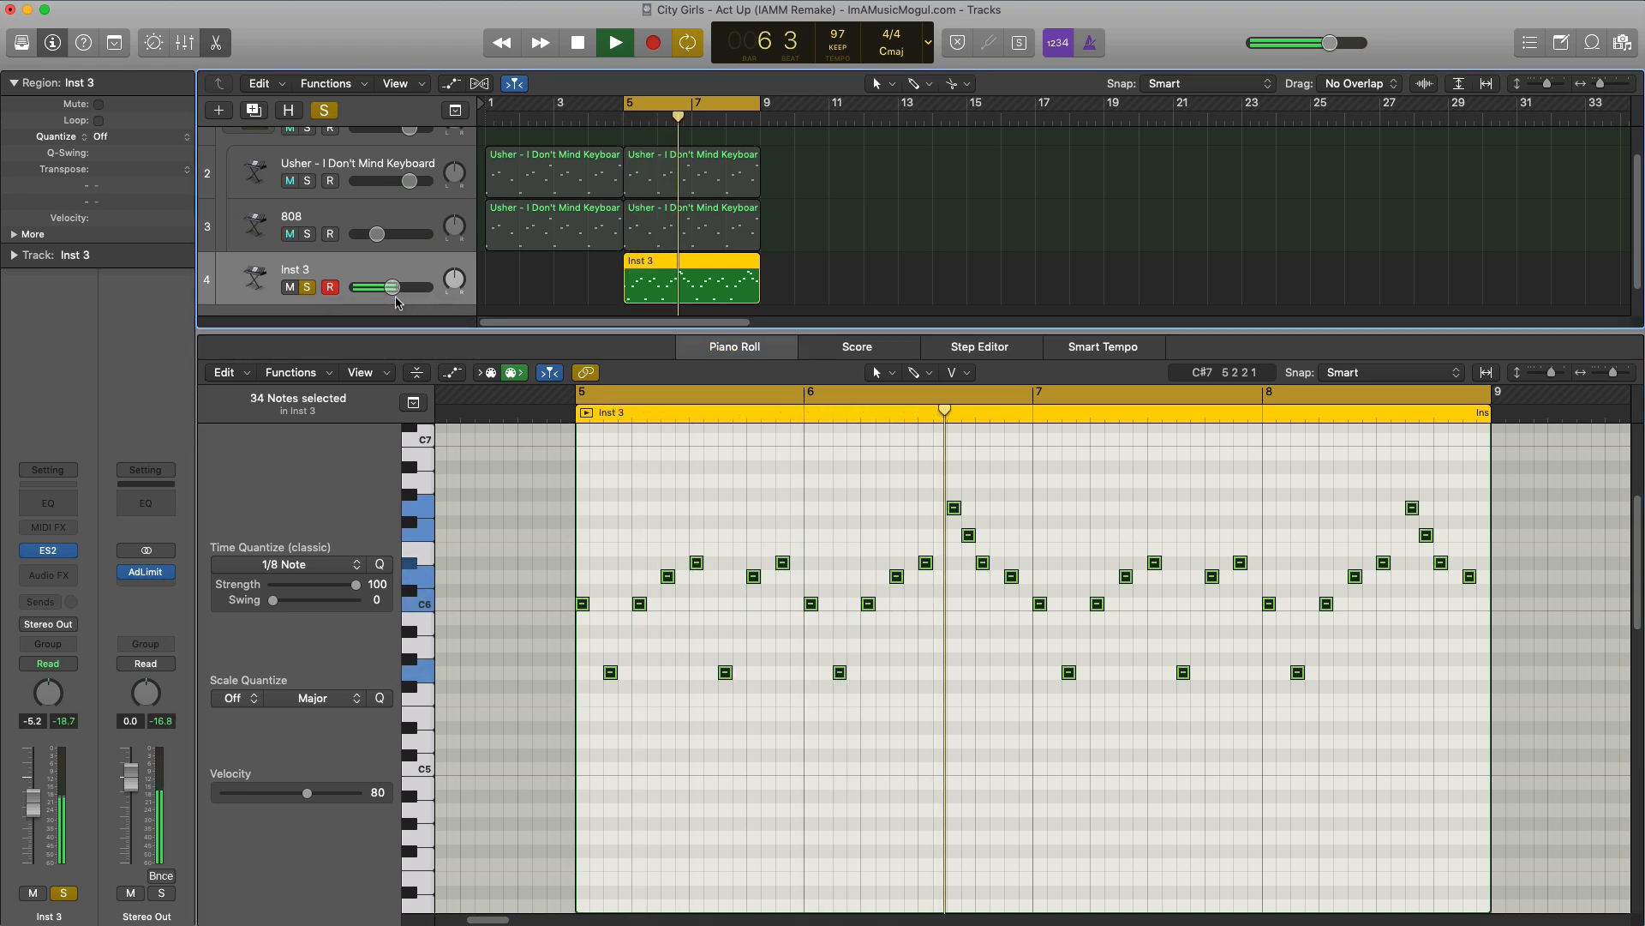
pyautogui.click(307, 287)
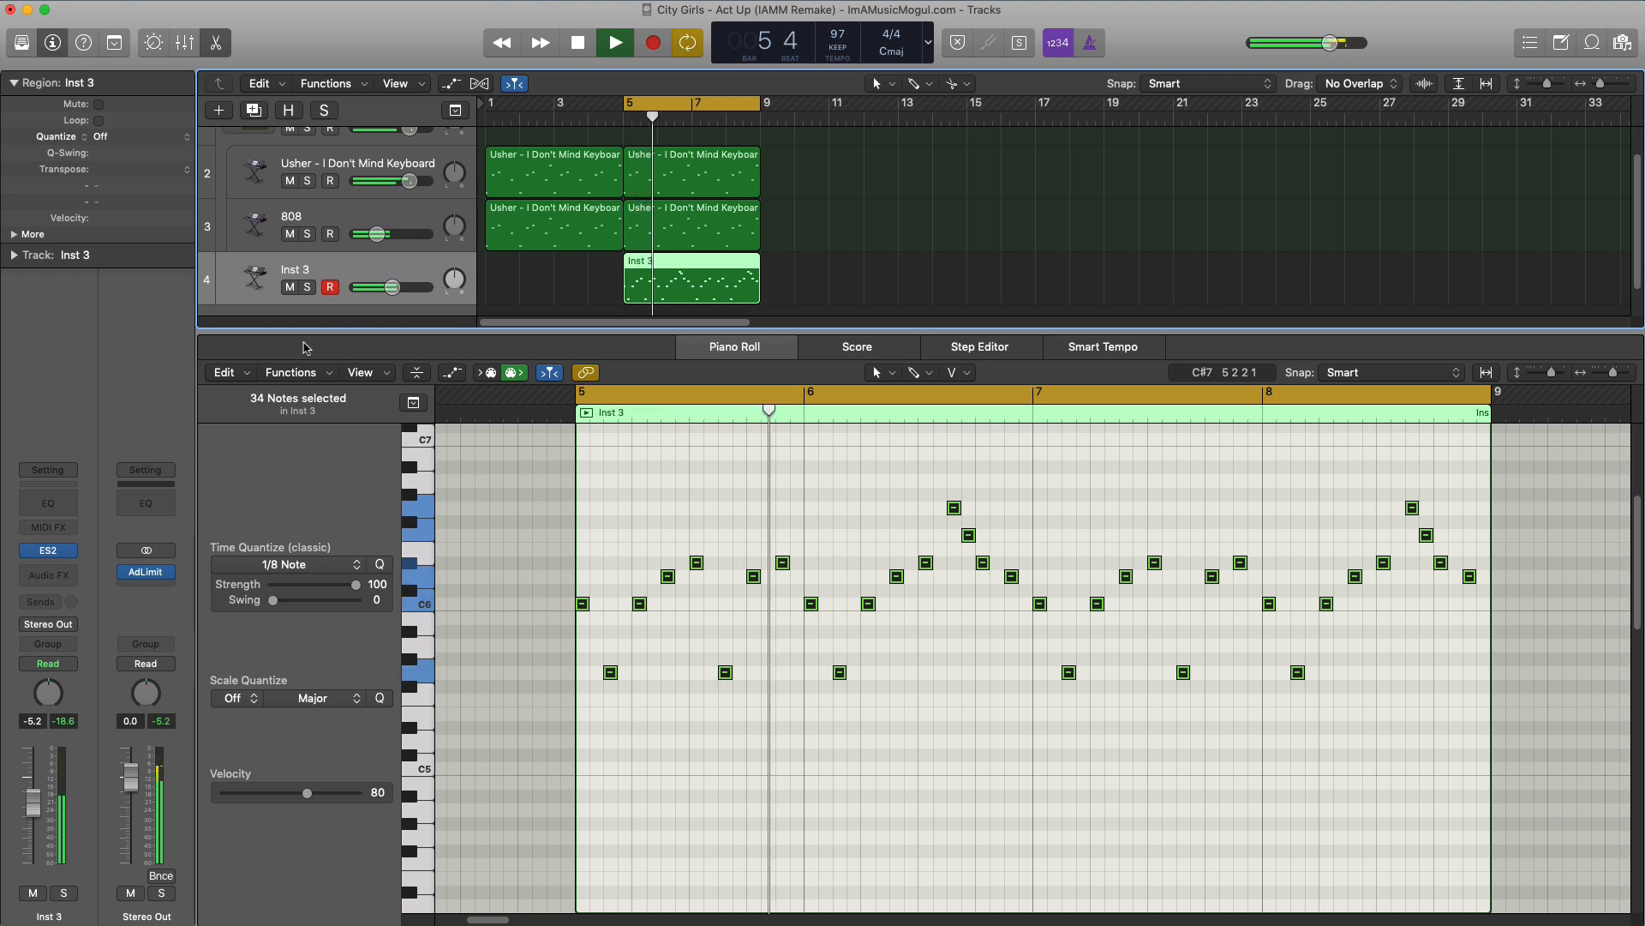
pyautogui.press('space')
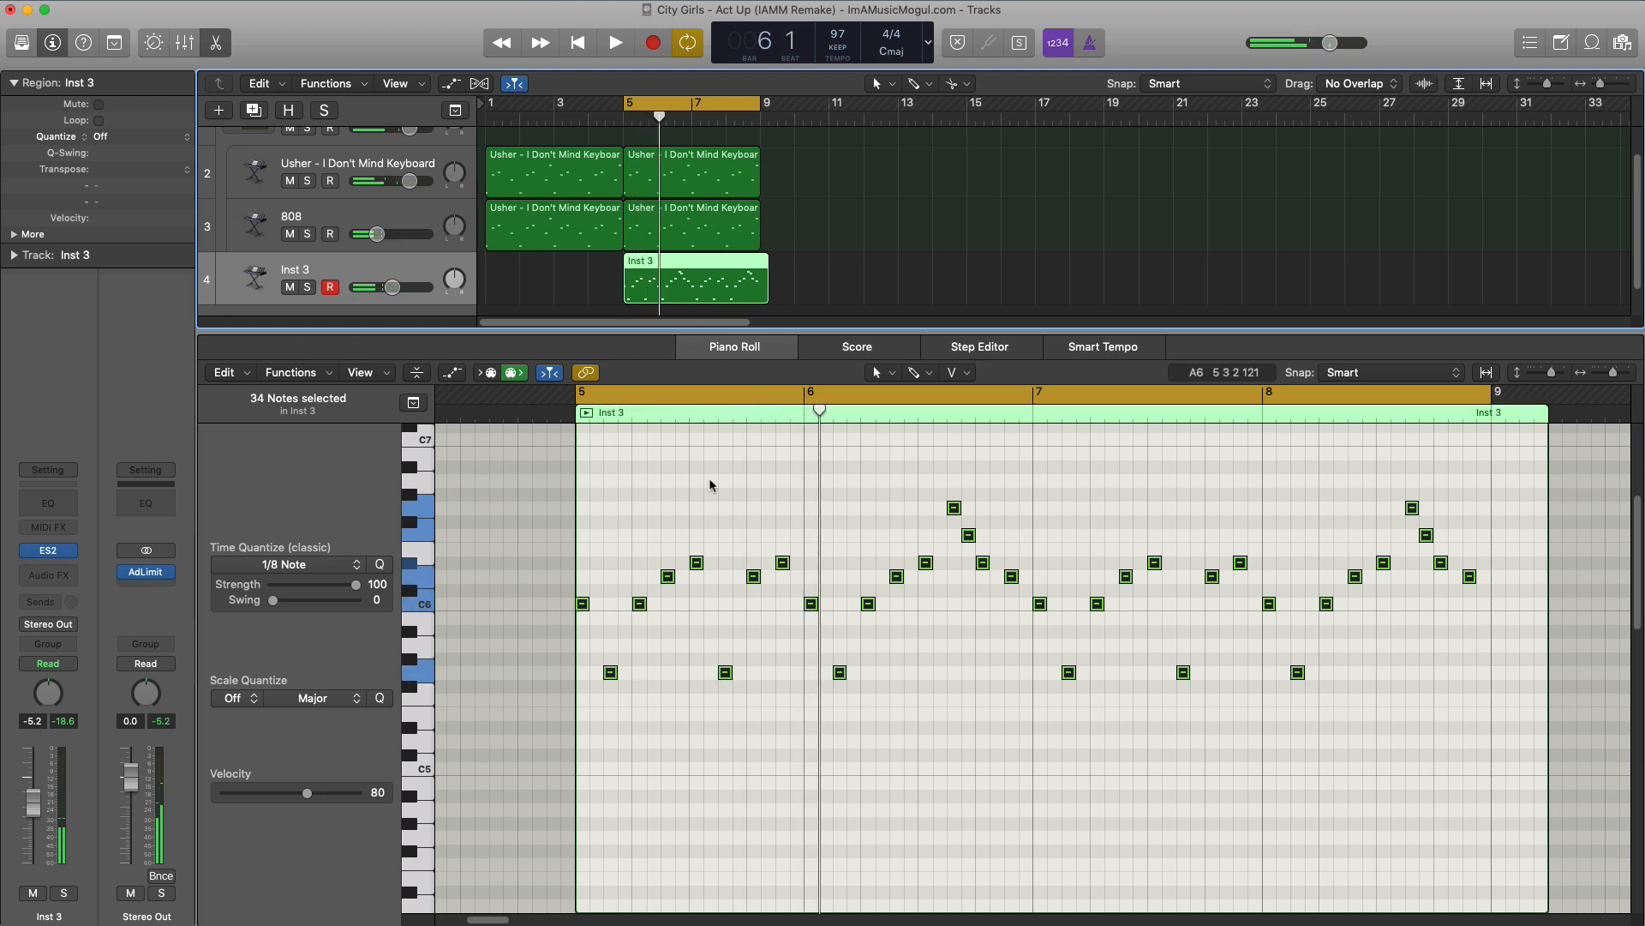
# Undo the lengthening of the Inst 3 region, transpose all its notes down an octave and play them back
pyautogui.click(710, 481)
pyautogui.press('super+z')
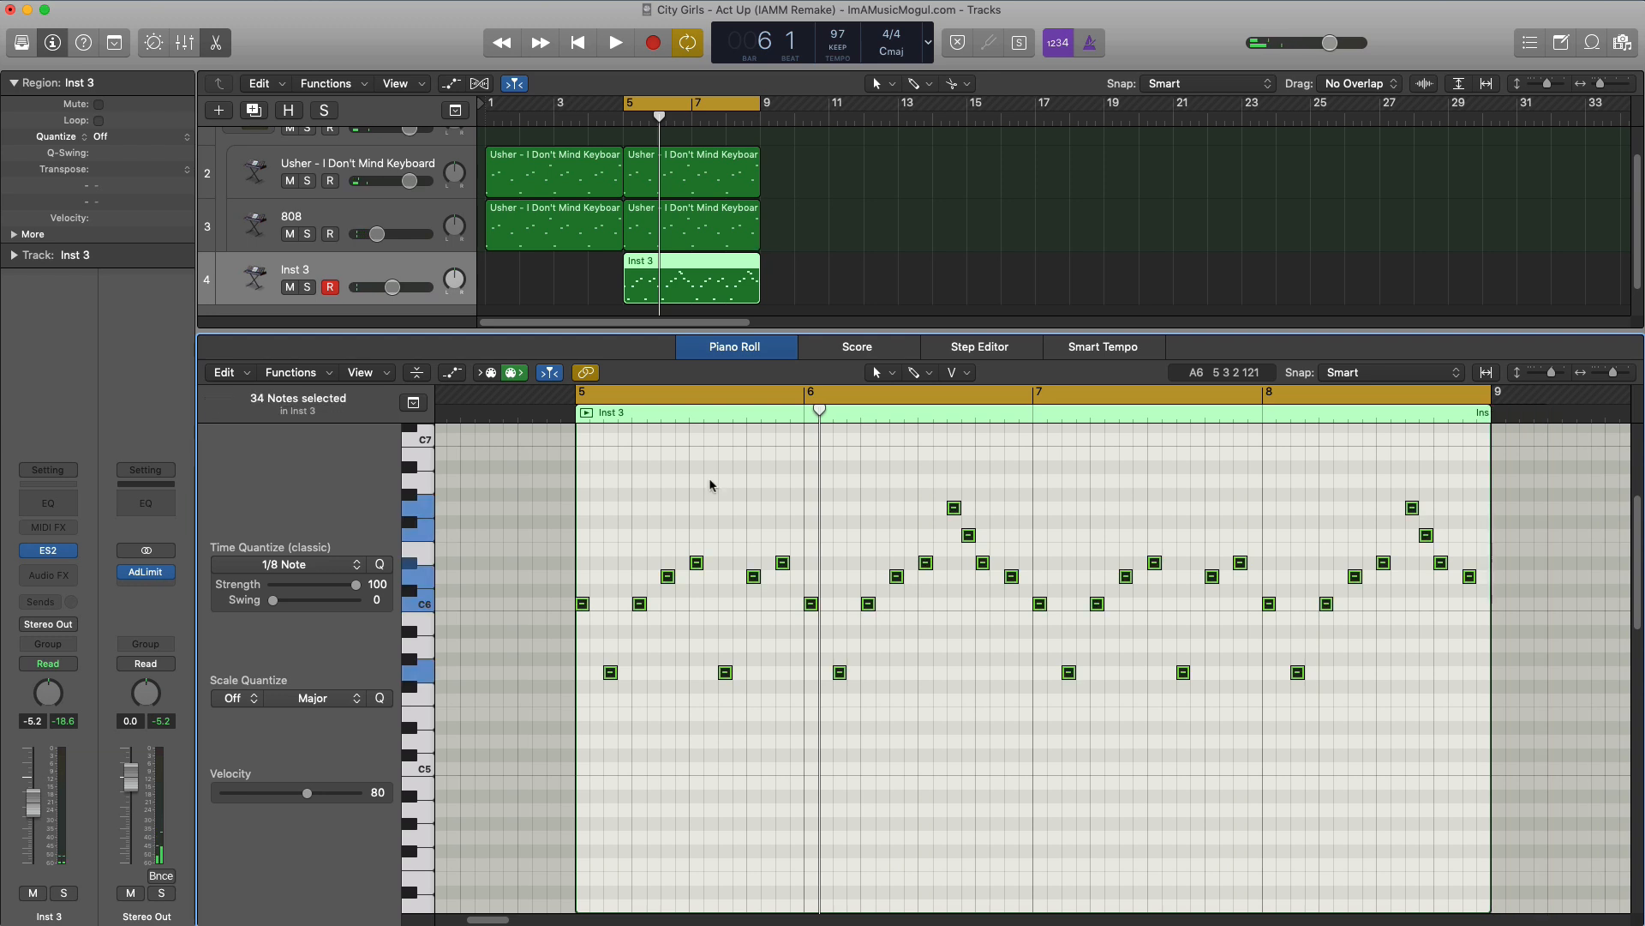
pyautogui.hotkey('alt', 'shift', 'Down')
pyautogui.press('space')
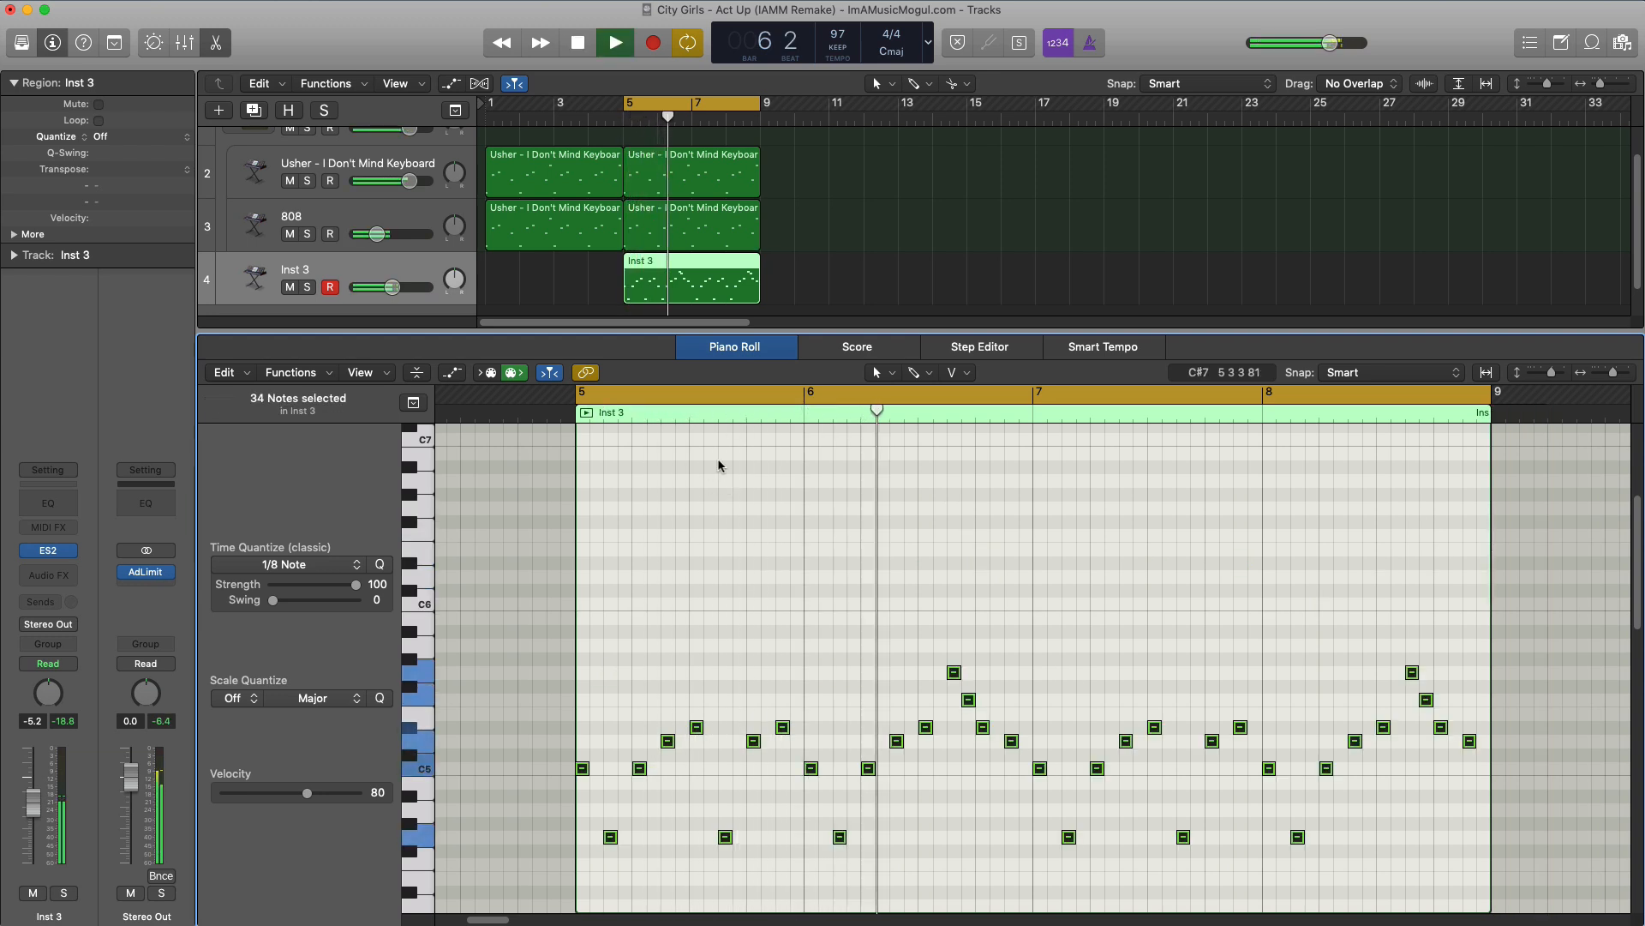
# Add a Channel EQ to Inst 3, set its high cut to 7900 Hz and compare it with the bypassed sound
pyautogui.click(51, 506)
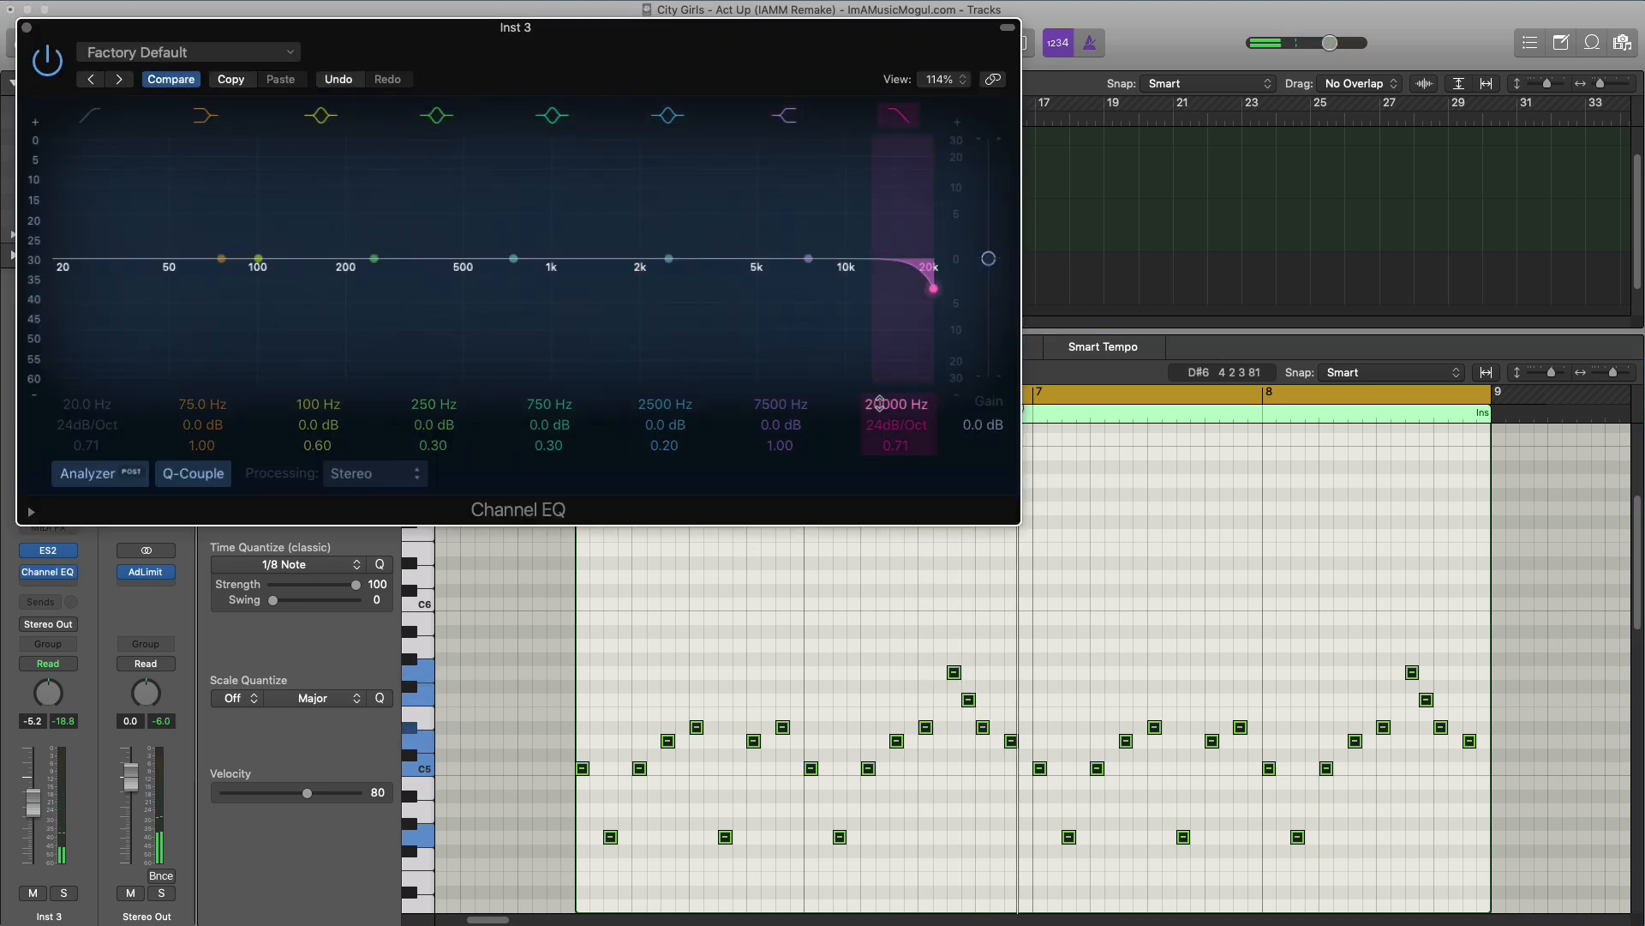
pyautogui.press('space')
pyautogui.moveTo(880, 405)
pyautogui.mouseDown()
pyautogui.moveTo(880, 480)
pyautogui.moveTo(880, 447)
pyautogui.mouseUp()
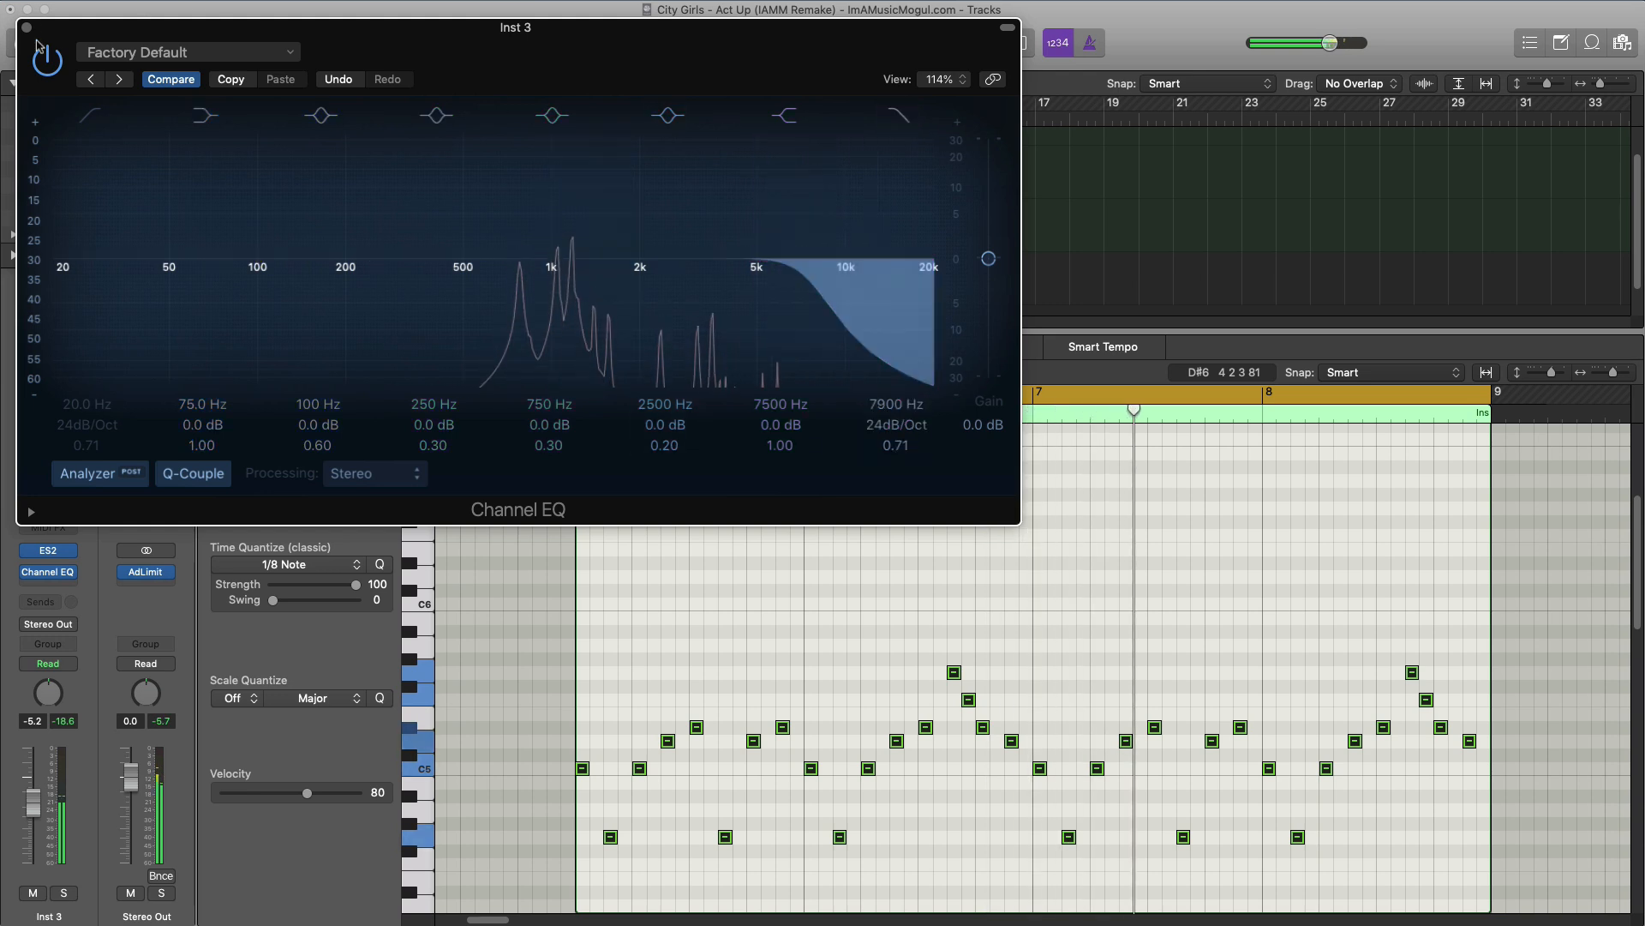
pyautogui.click(47, 64)
pyautogui.click(47, 63)
pyautogui.click(26, 27)
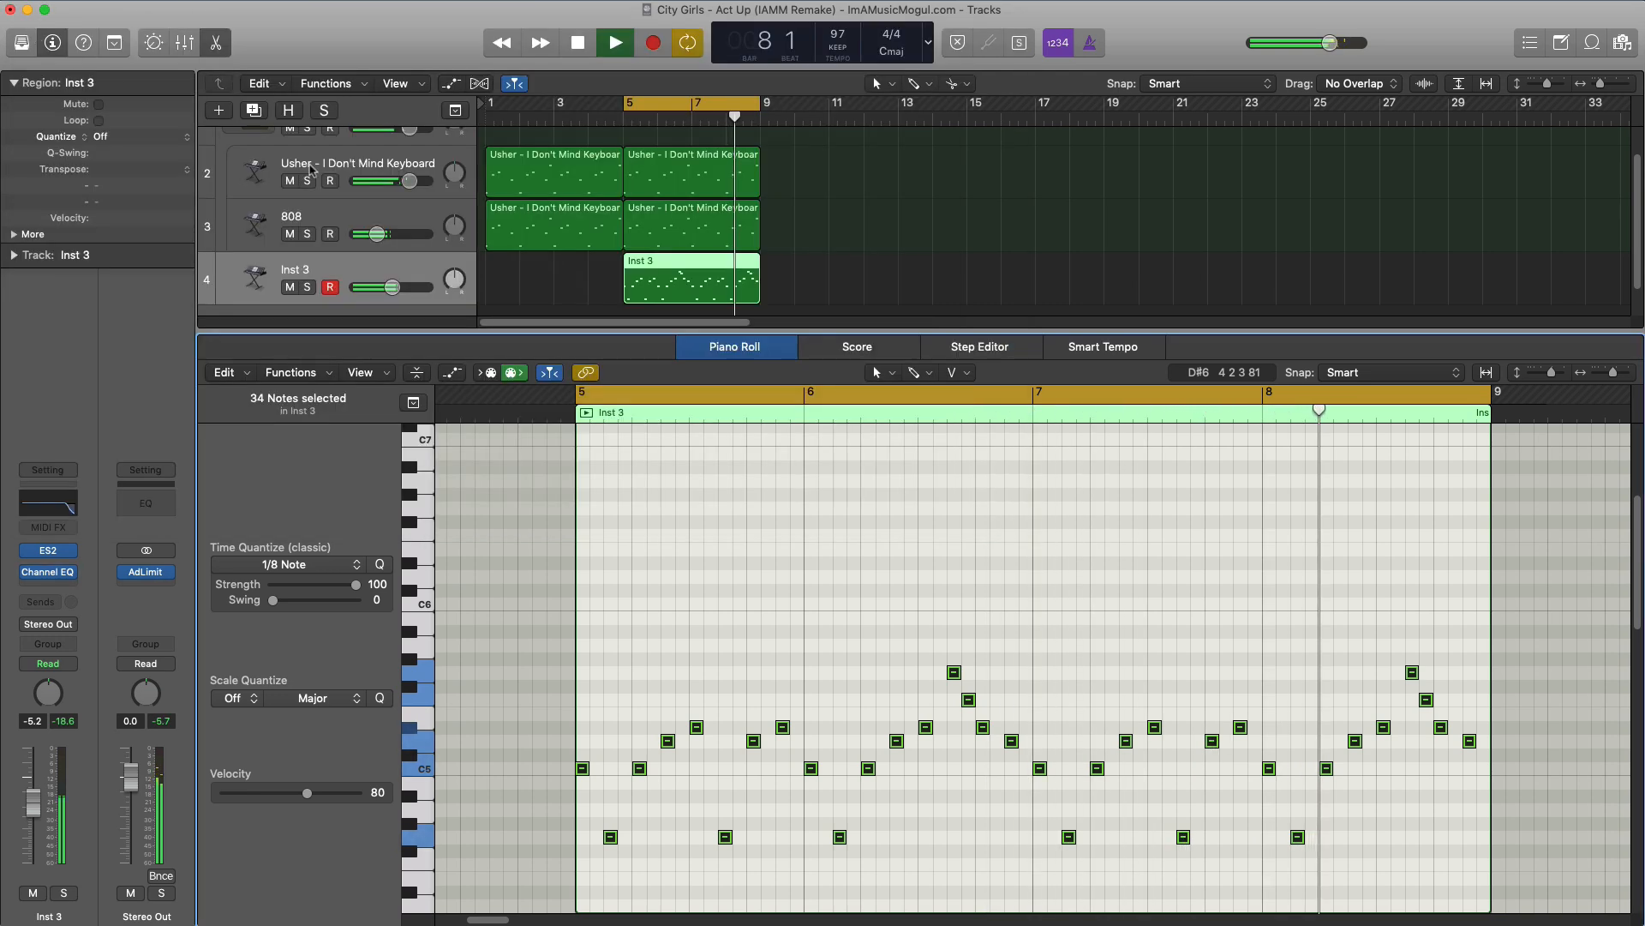
# Add a stereo Bitcrusher to Inst 3, load the 8-Bit Downshift preset and listen to it with the beat
pyautogui.click(38, 588)
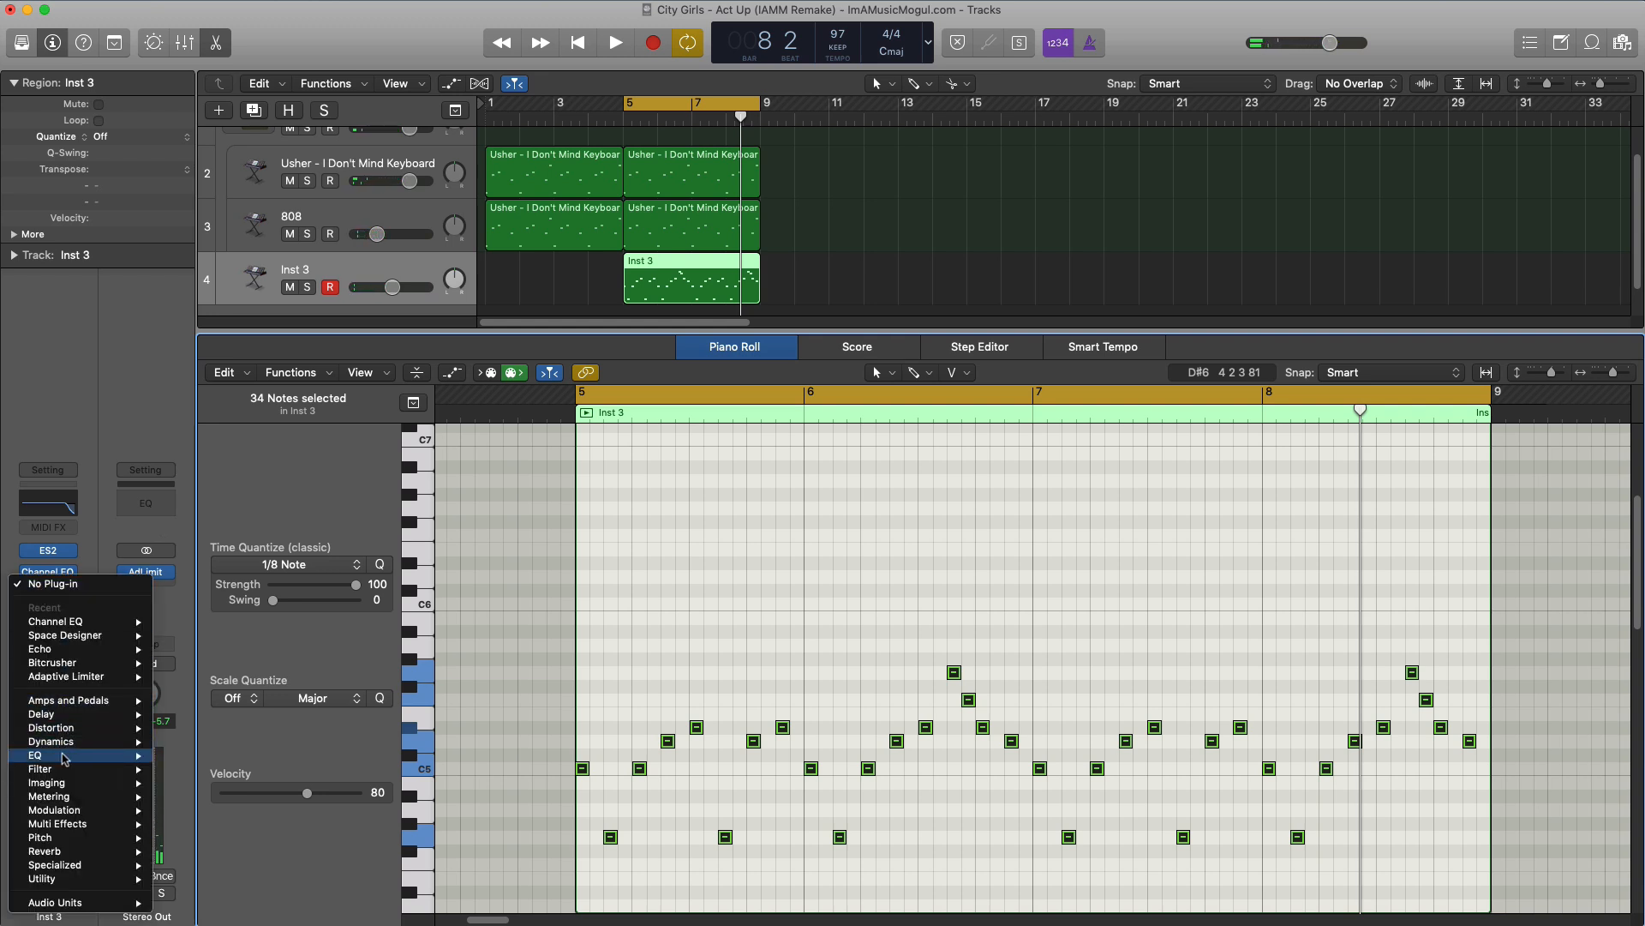
pyautogui.moveTo(71, 735)
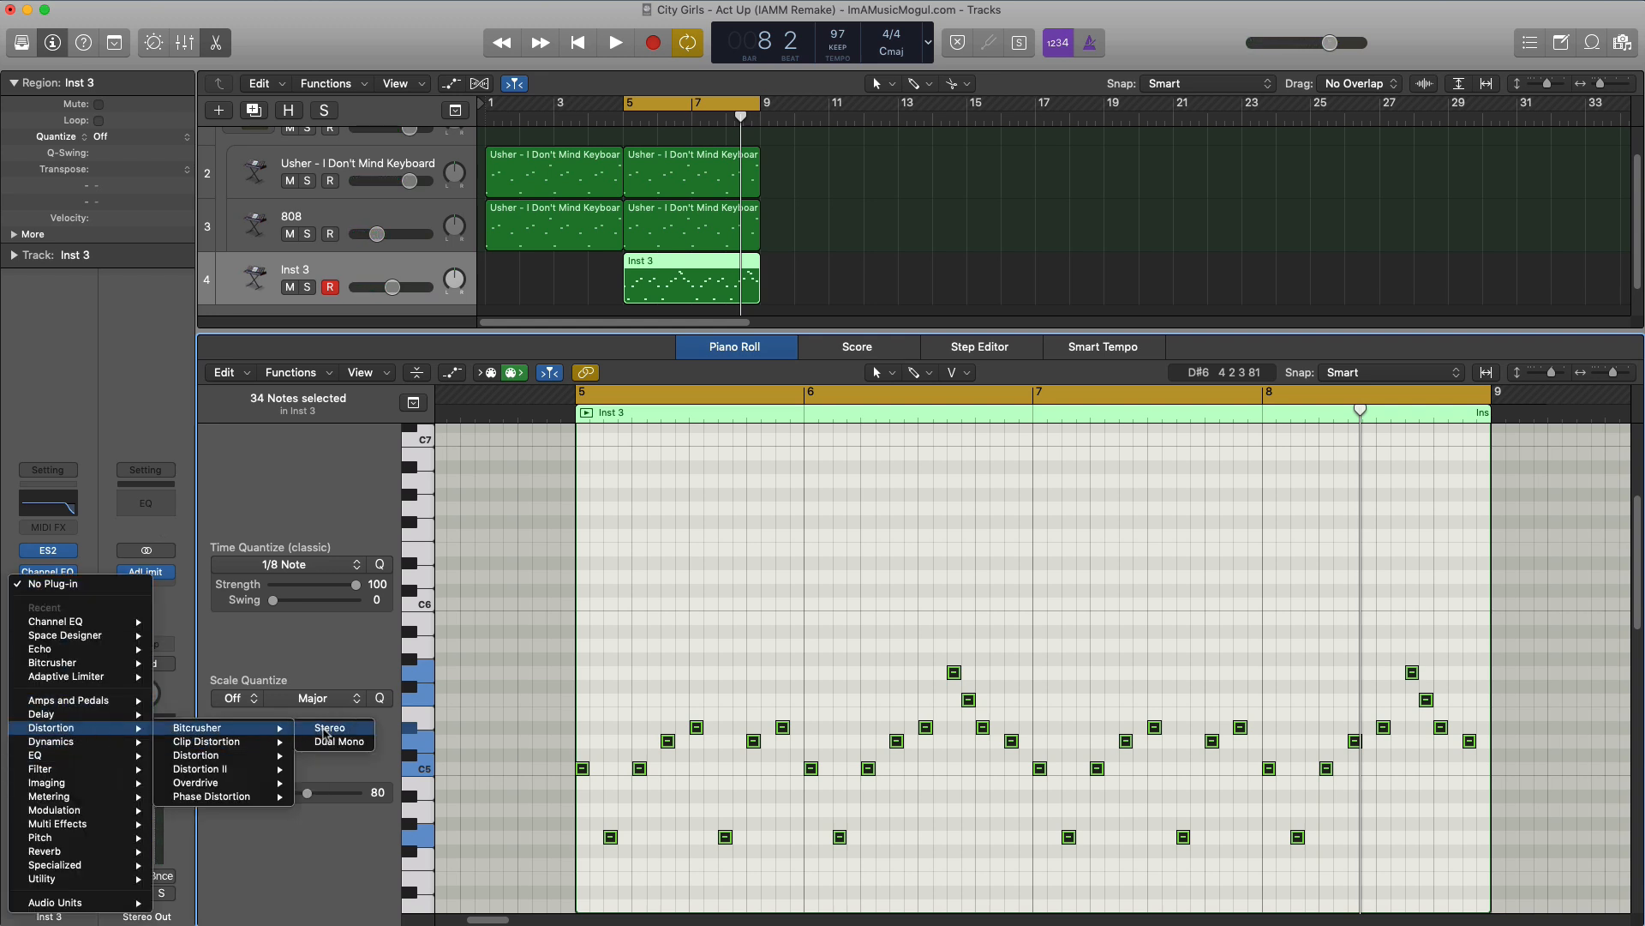
pyautogui.click(328, 729)
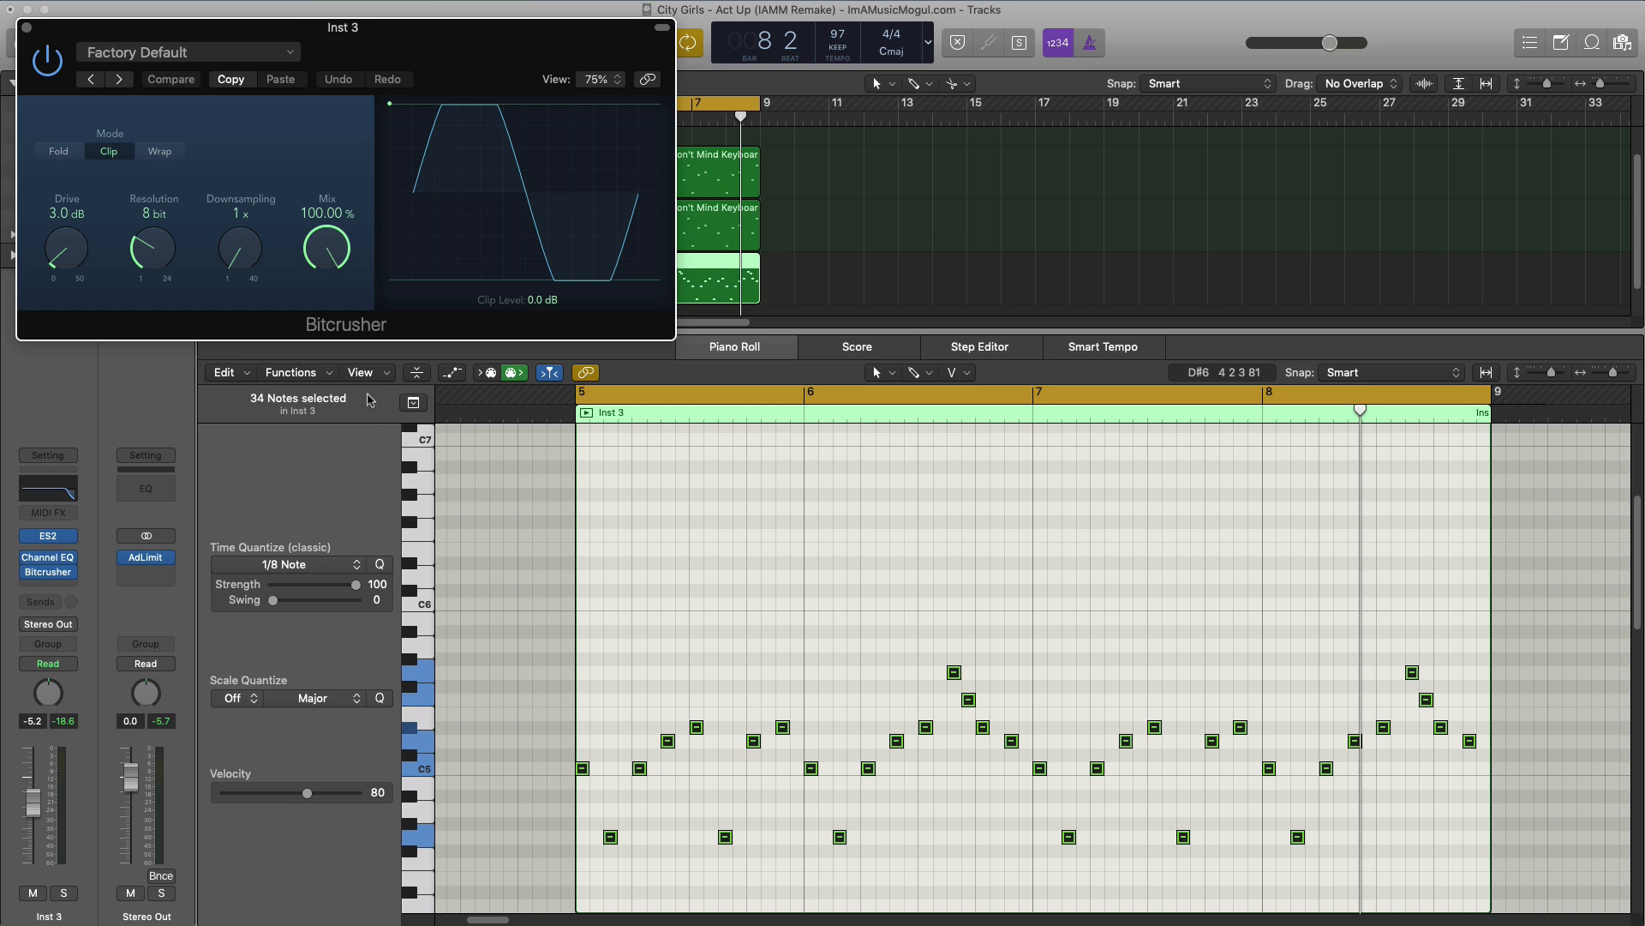
pyautogui.moveTo(406, 18); pyautogui.dragTo(706, 121)
pyautogui.press('space')
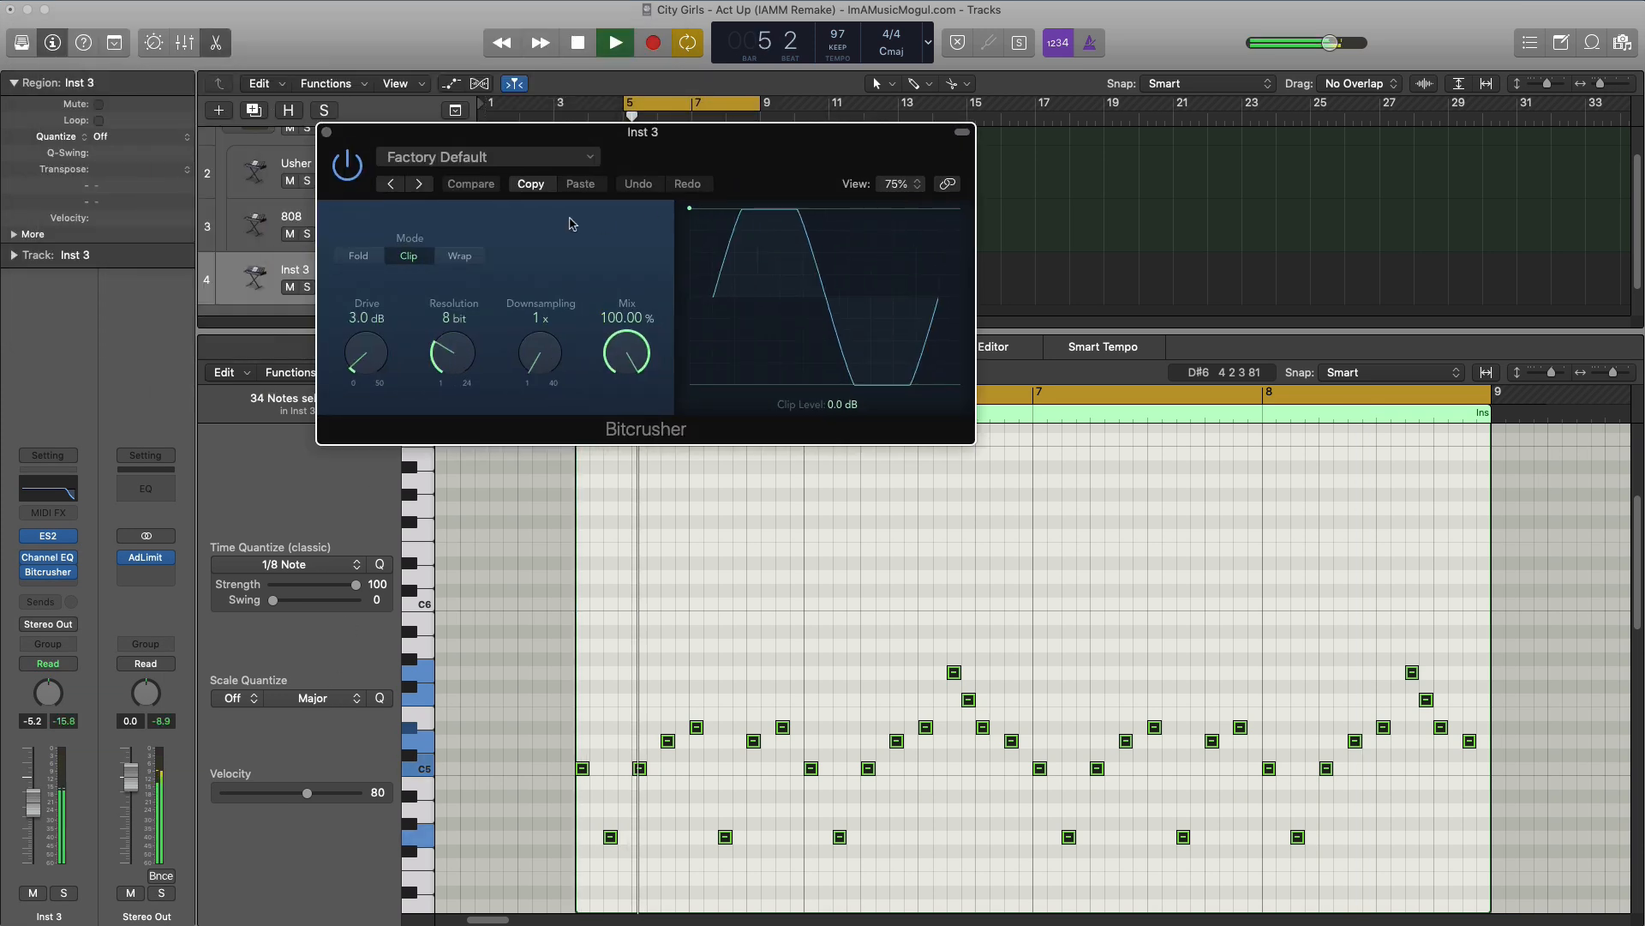
pyautogui.click(420, 187)
pyautogui.click(419, 186)
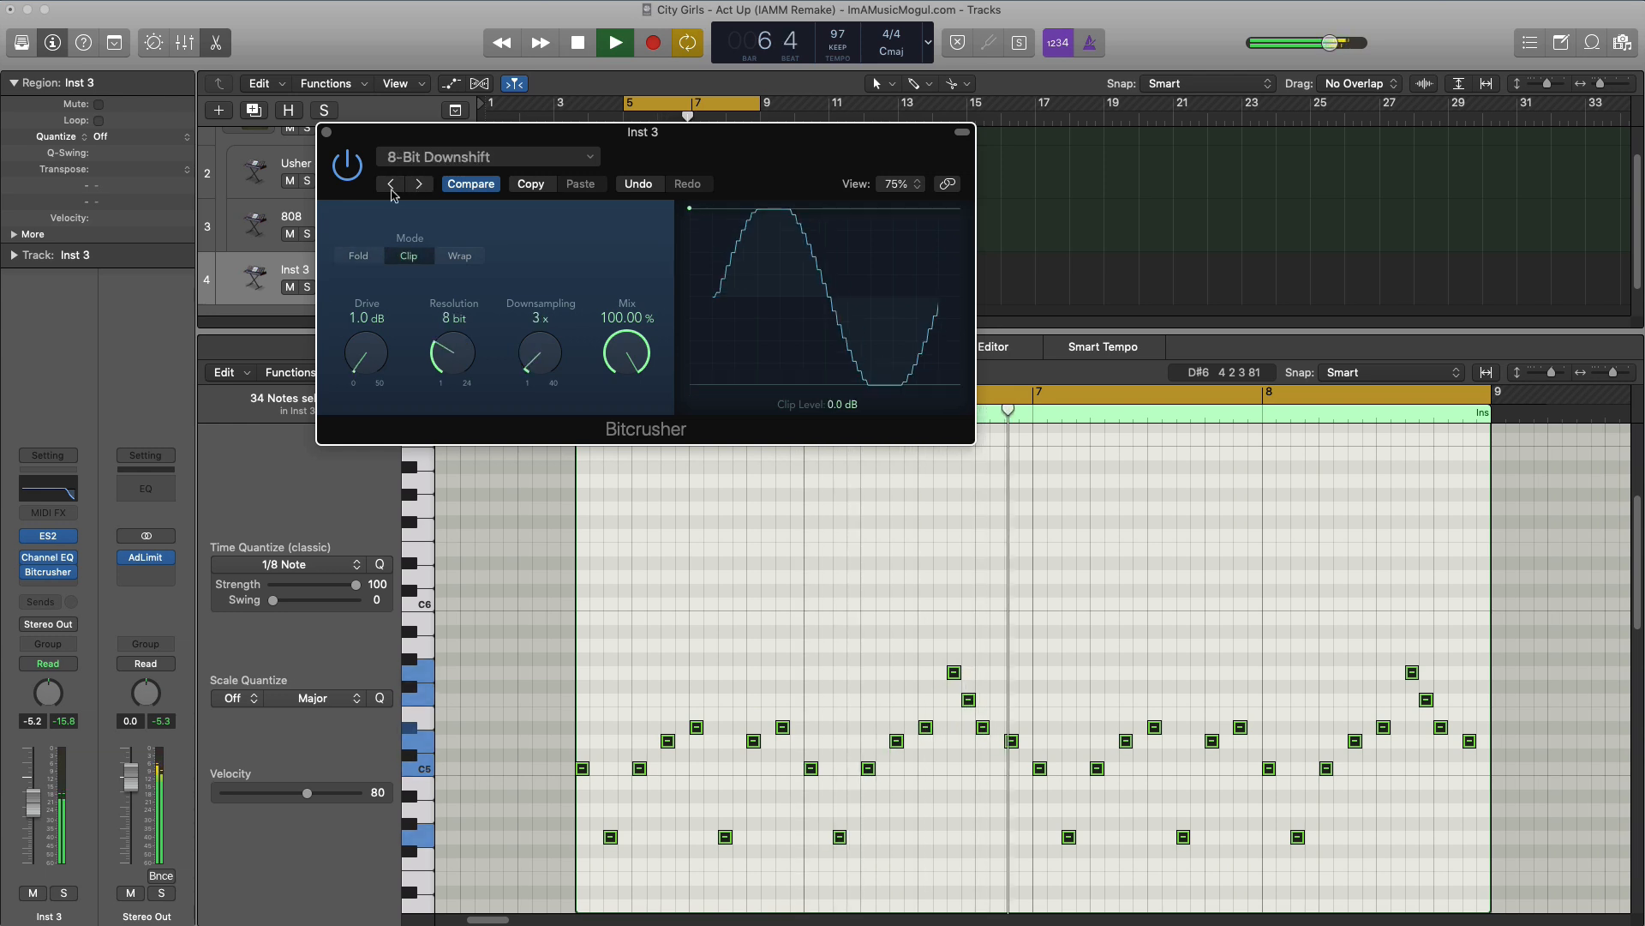
pyautogui.click(326, 133)
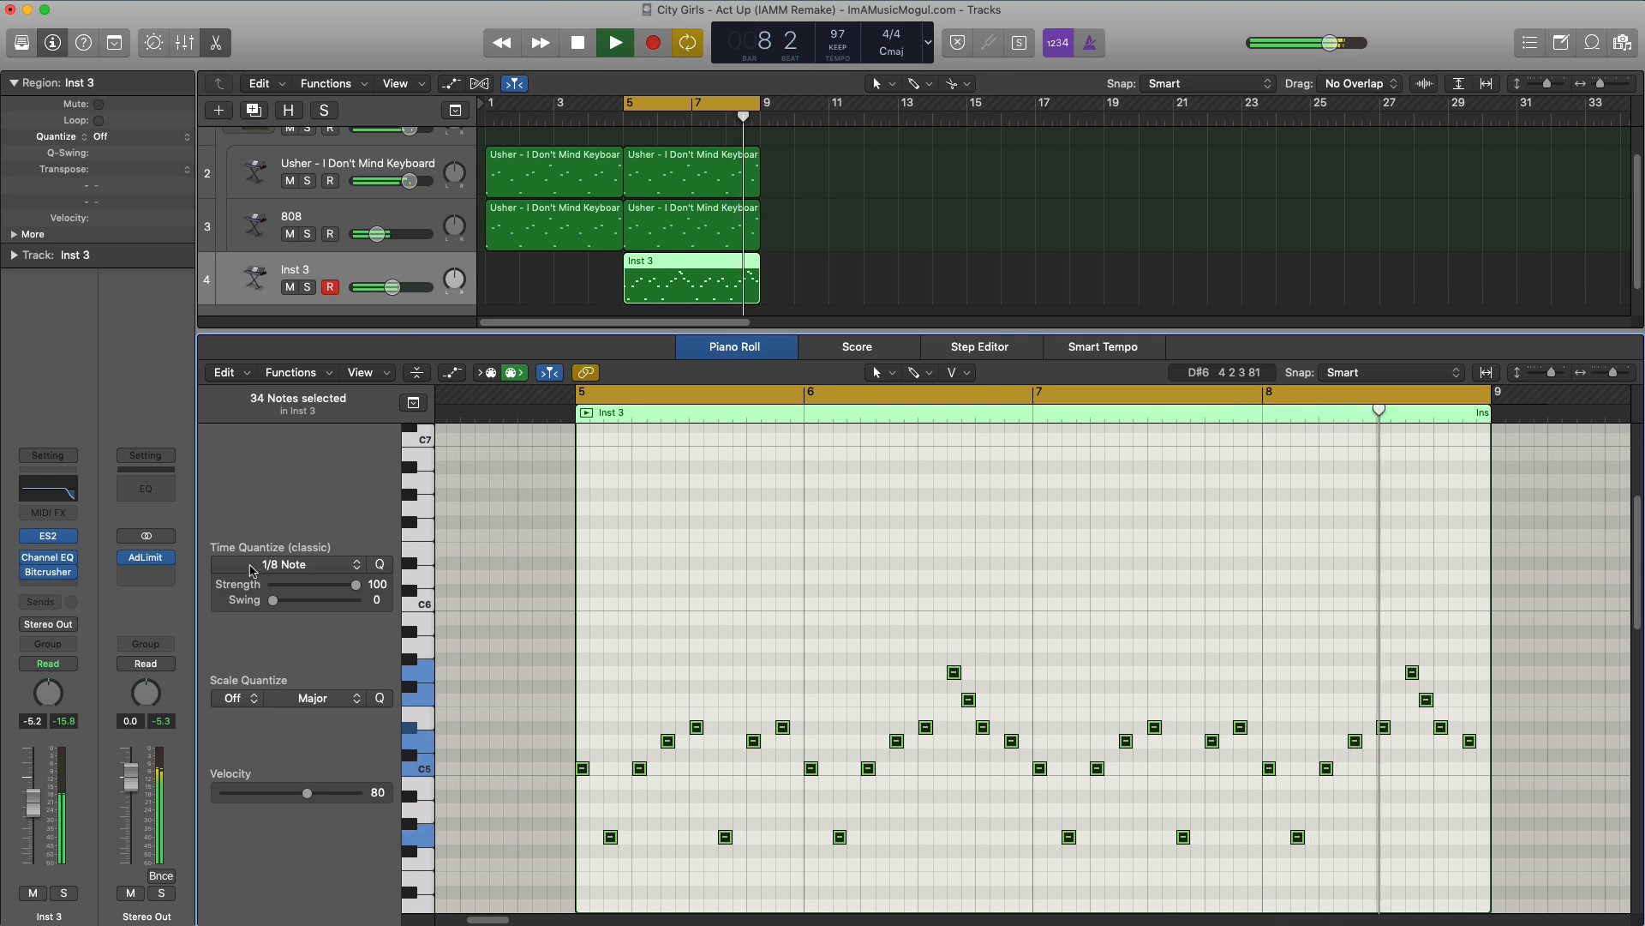
pyautogui.press('space')
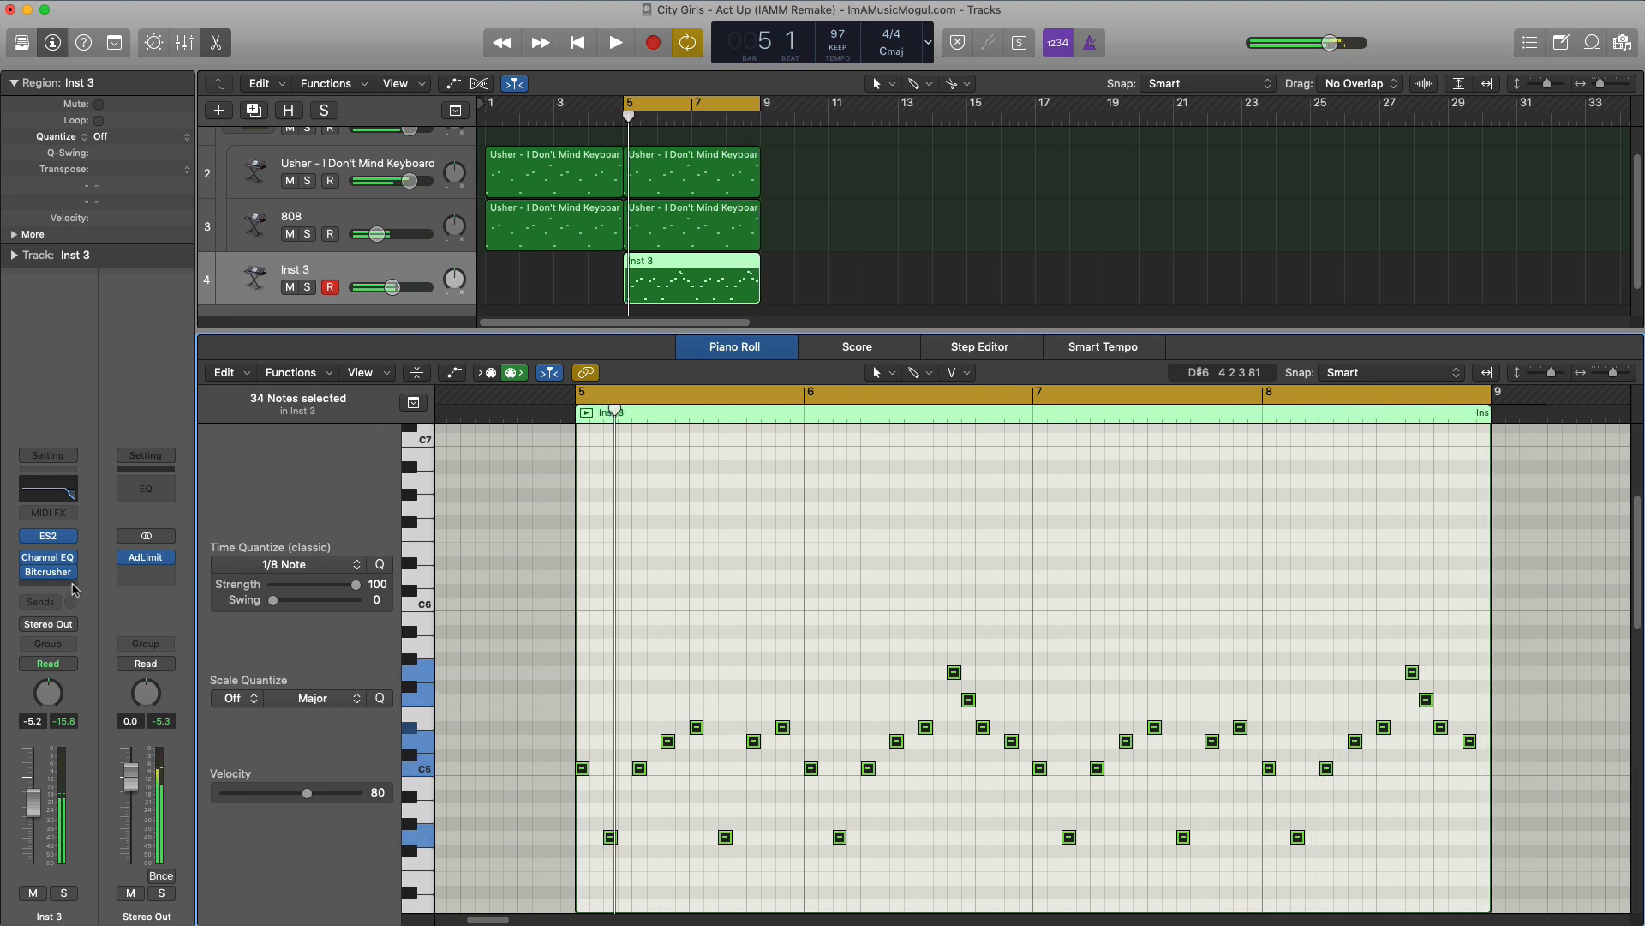
# Add a stereo Echo to Inst 3 and reduce its wet level to 20% during playback
pyautogui.click(48, 588)
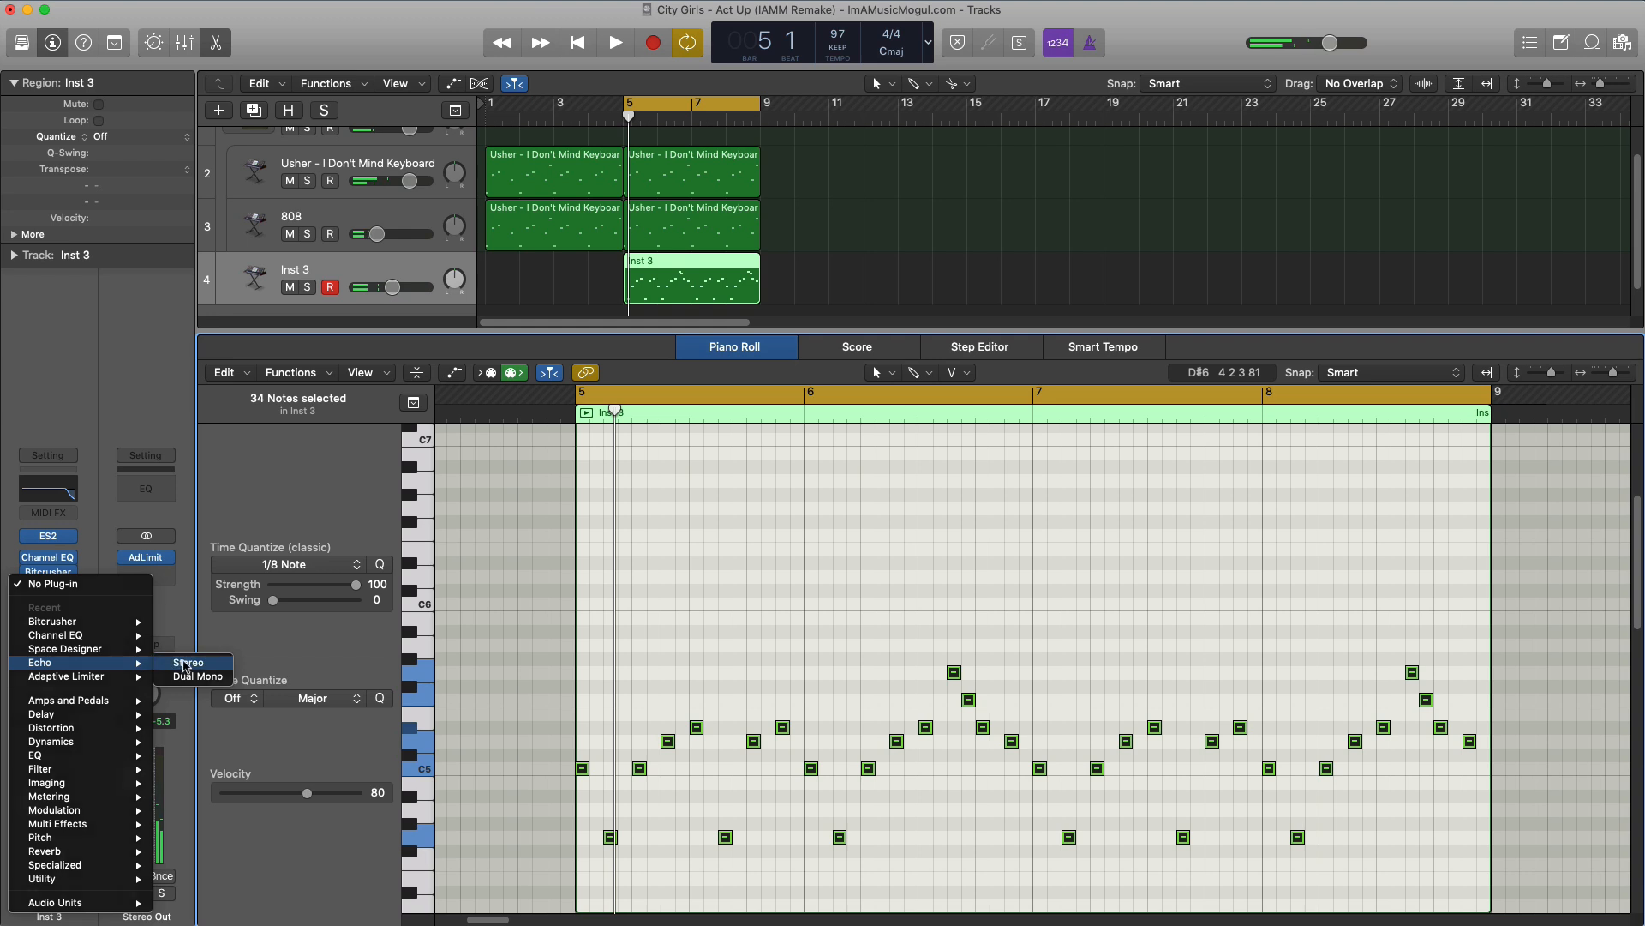
pyautogui.click(188, 663)
pyautogui.moveTo(237, 41); pyautogui.dragTo(671, 265)
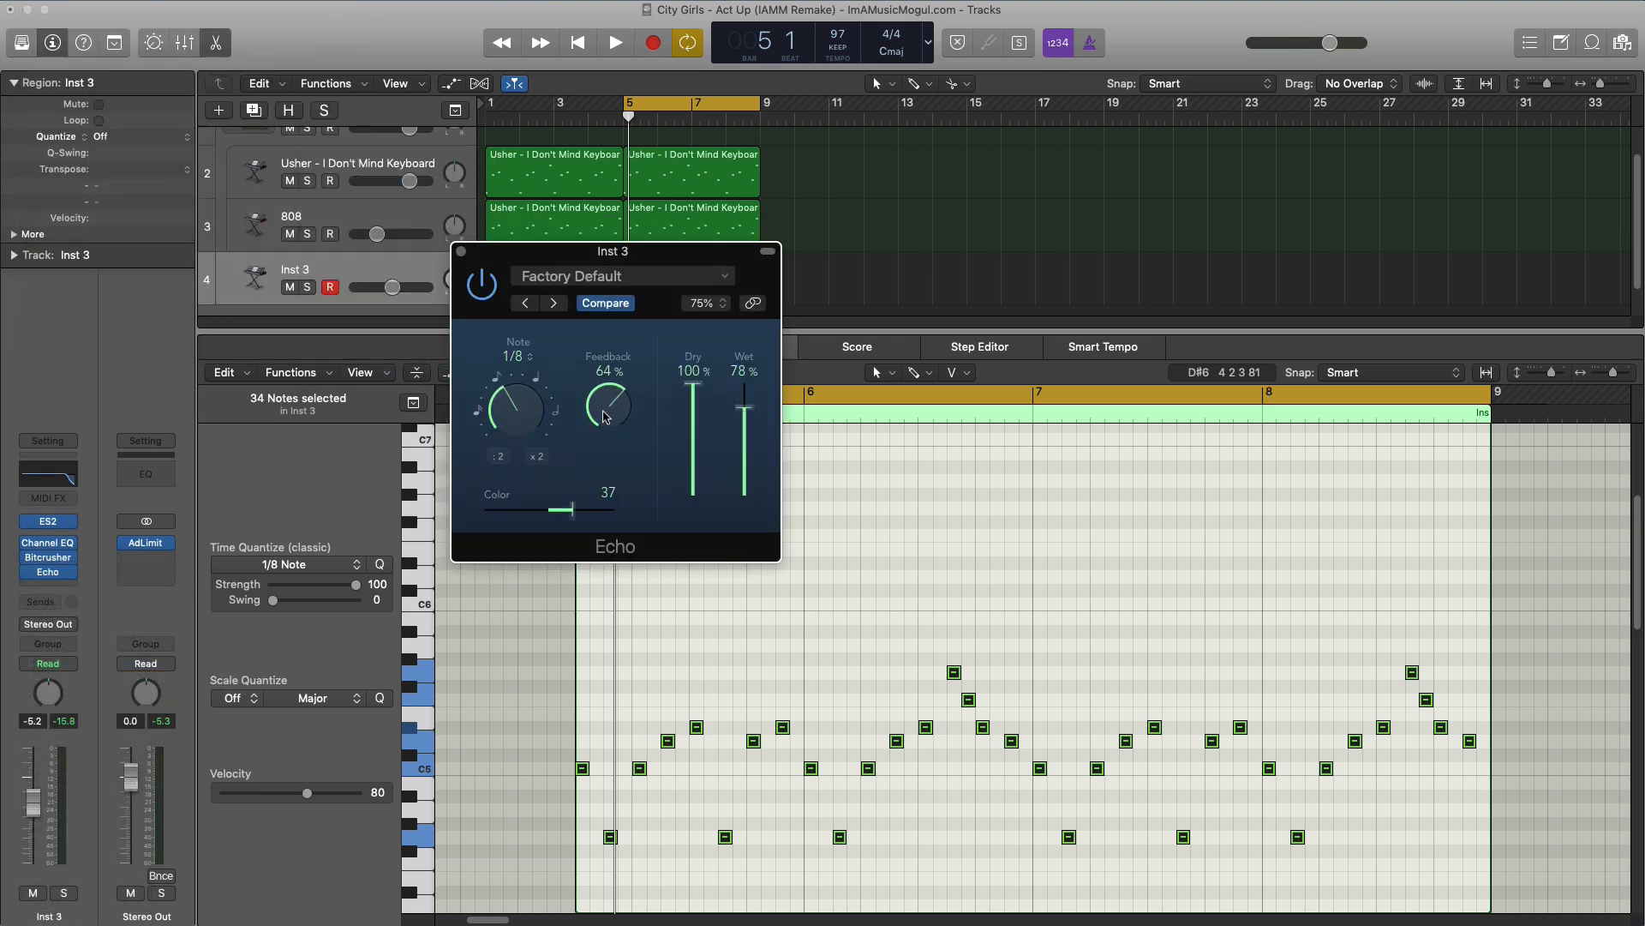
pyautogui.press('space')
pyautogui.moveTo(747, 426); pyautogui.dragTo(743, 478)
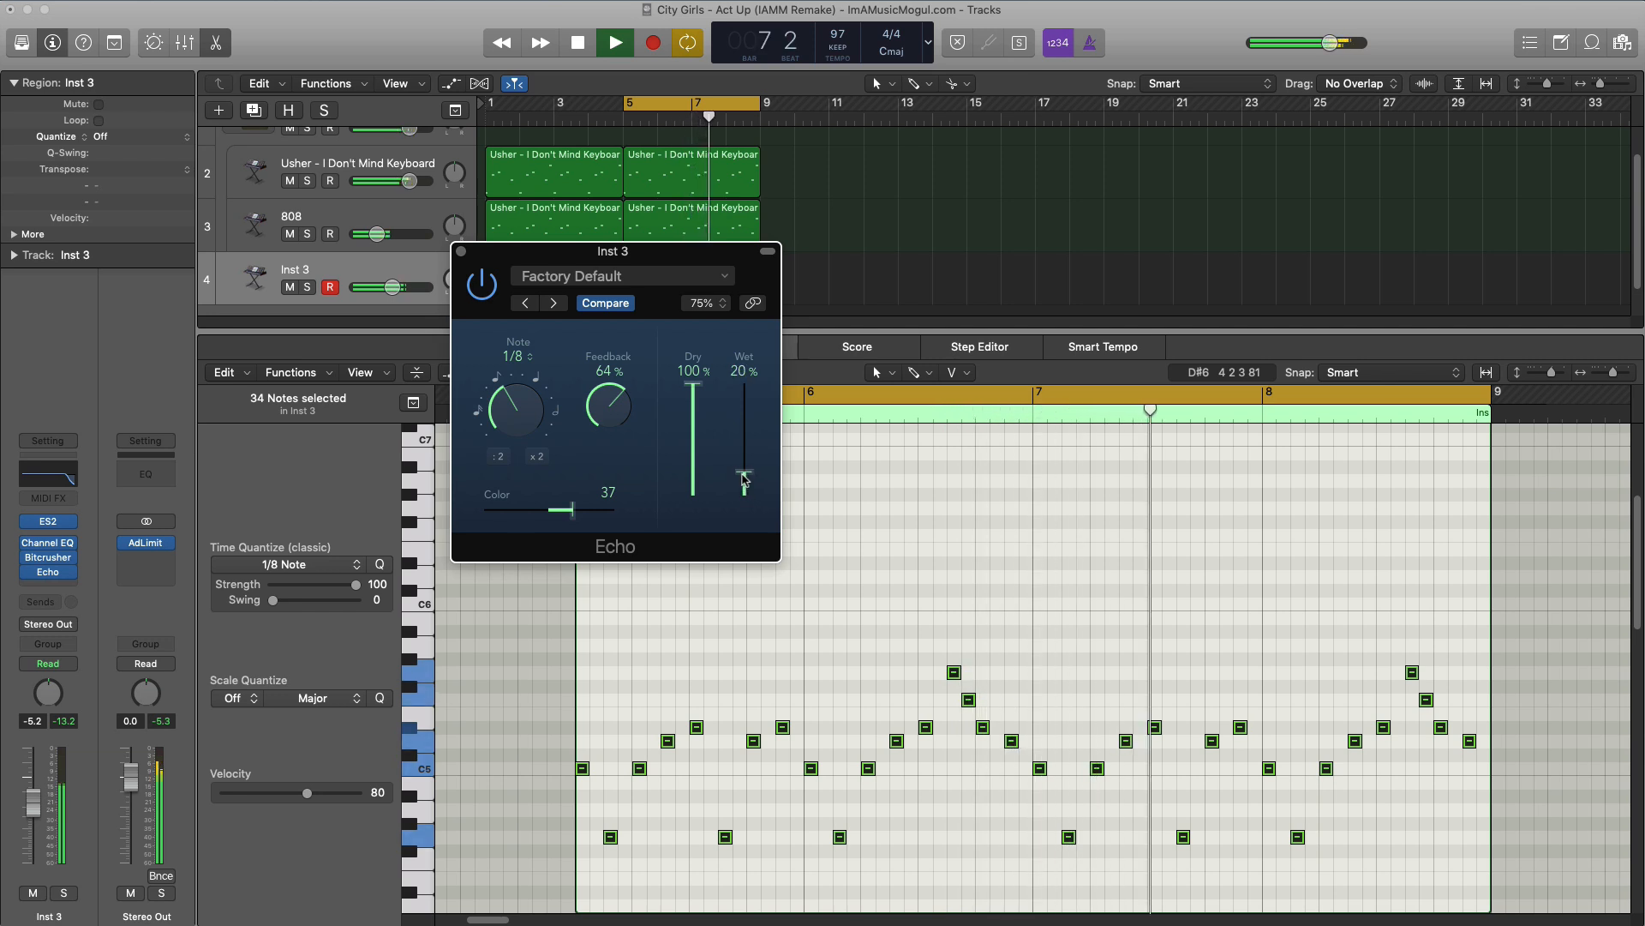
pyautogui.click(461, 251)
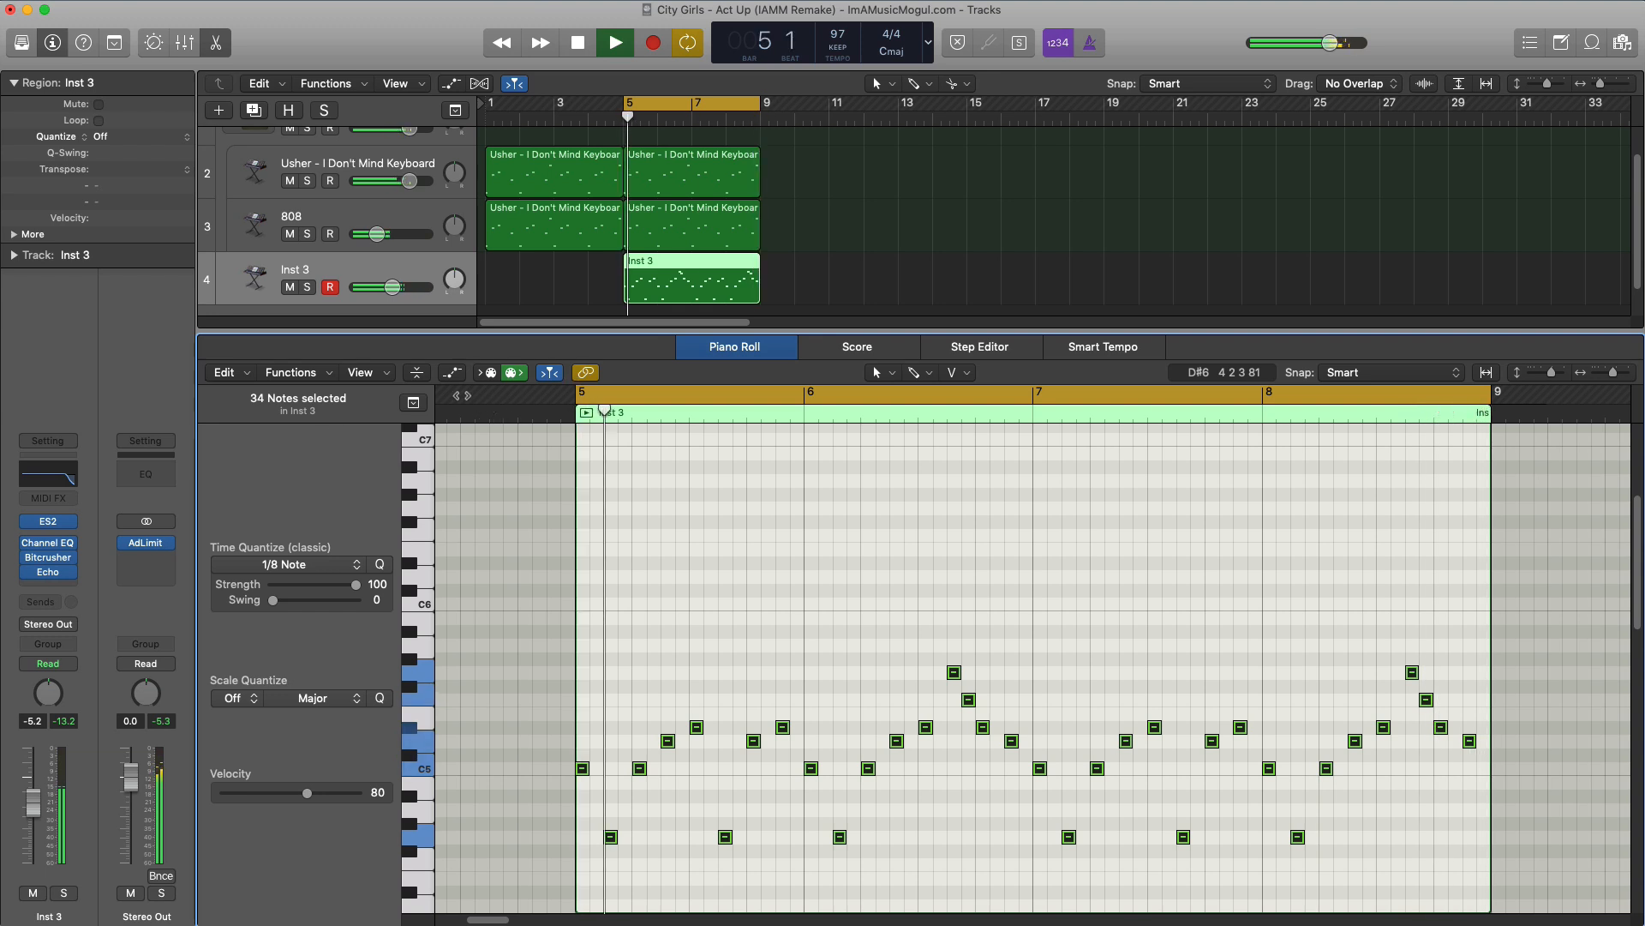
pyautogui.press('space')
# Add Space Designer reverb to Inst 3 and lower its wet level to -20.0 dB while listening
pyautogui.click(54, 586)
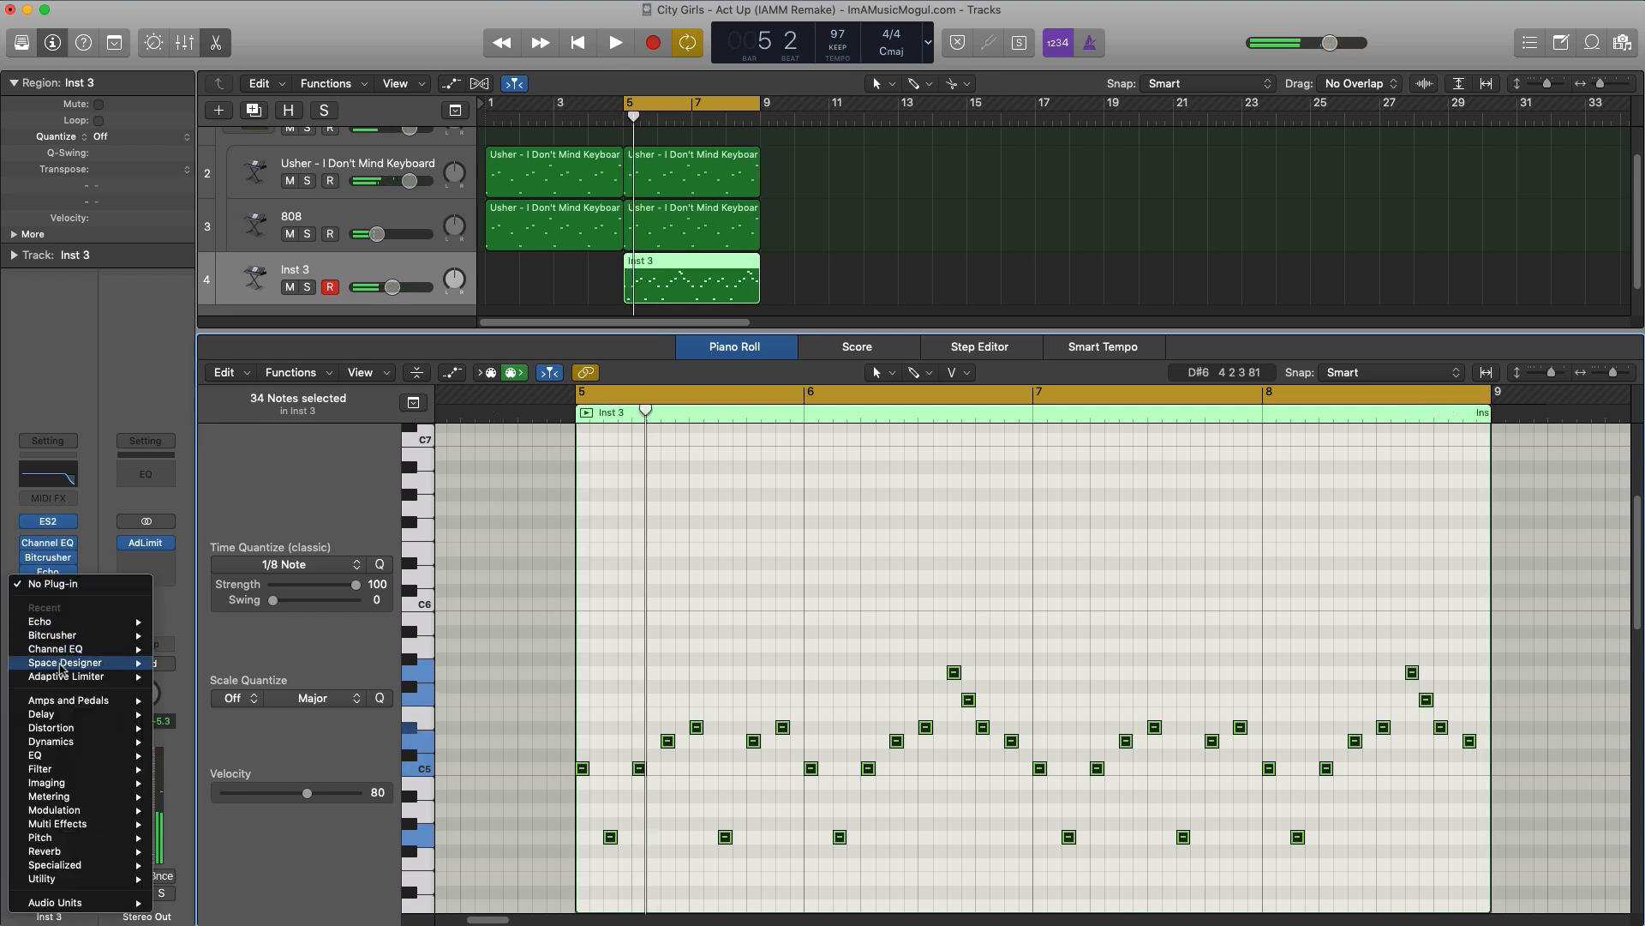
pyautogui.moveTo(119, 667)
pyautogui.click(186, 664)
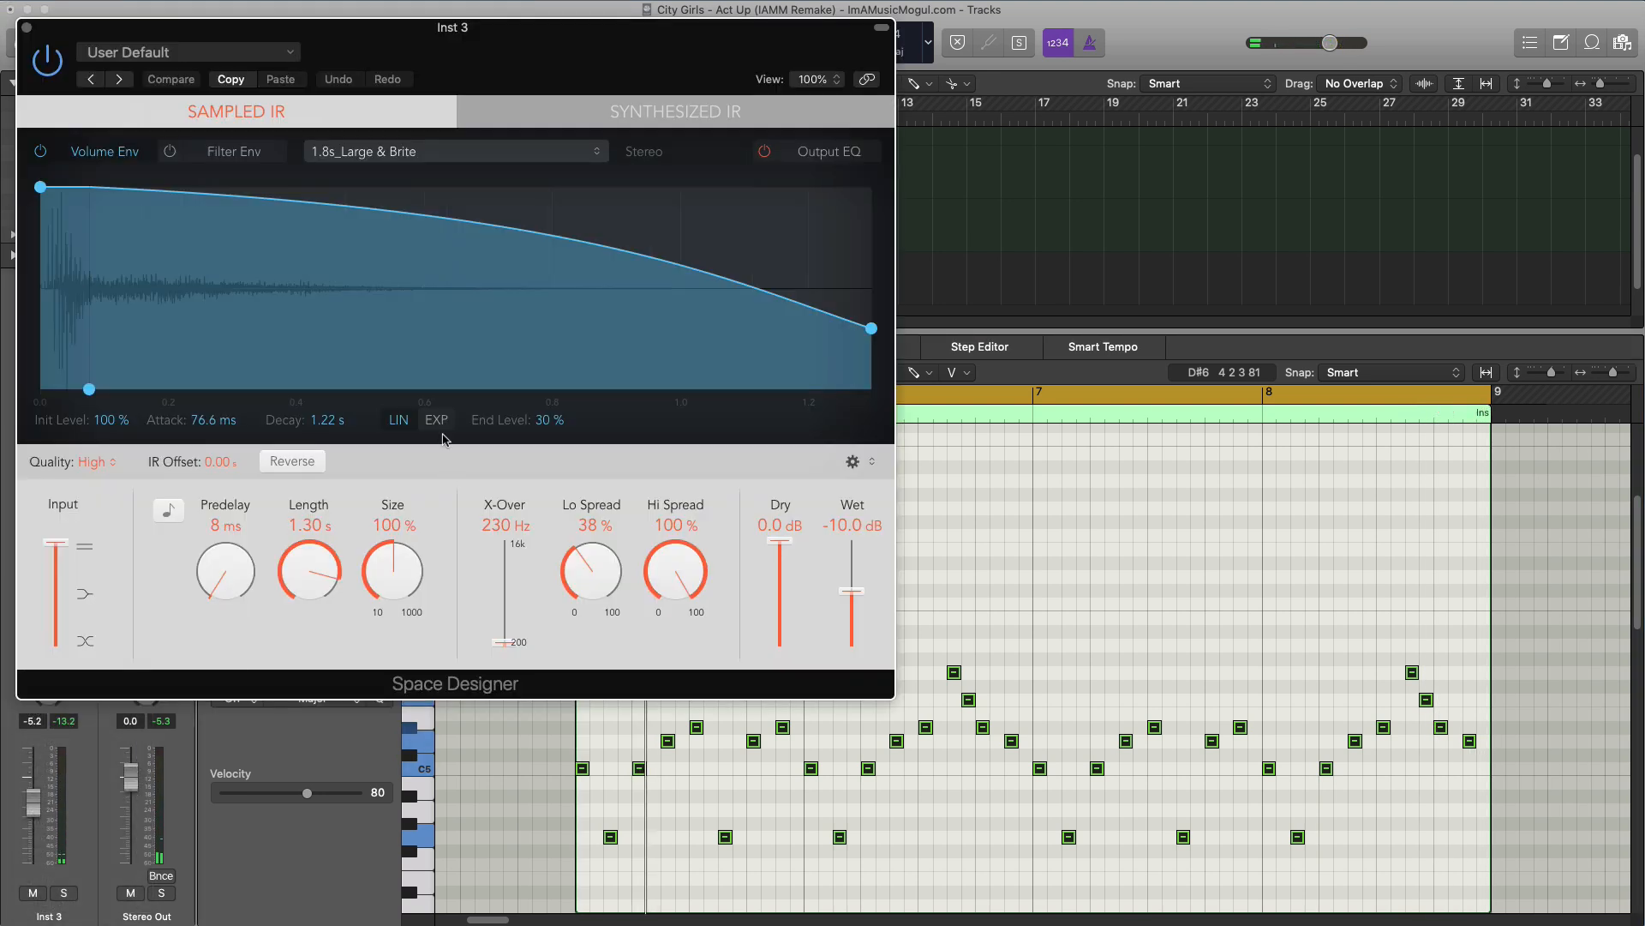
pyautogui.press('space')
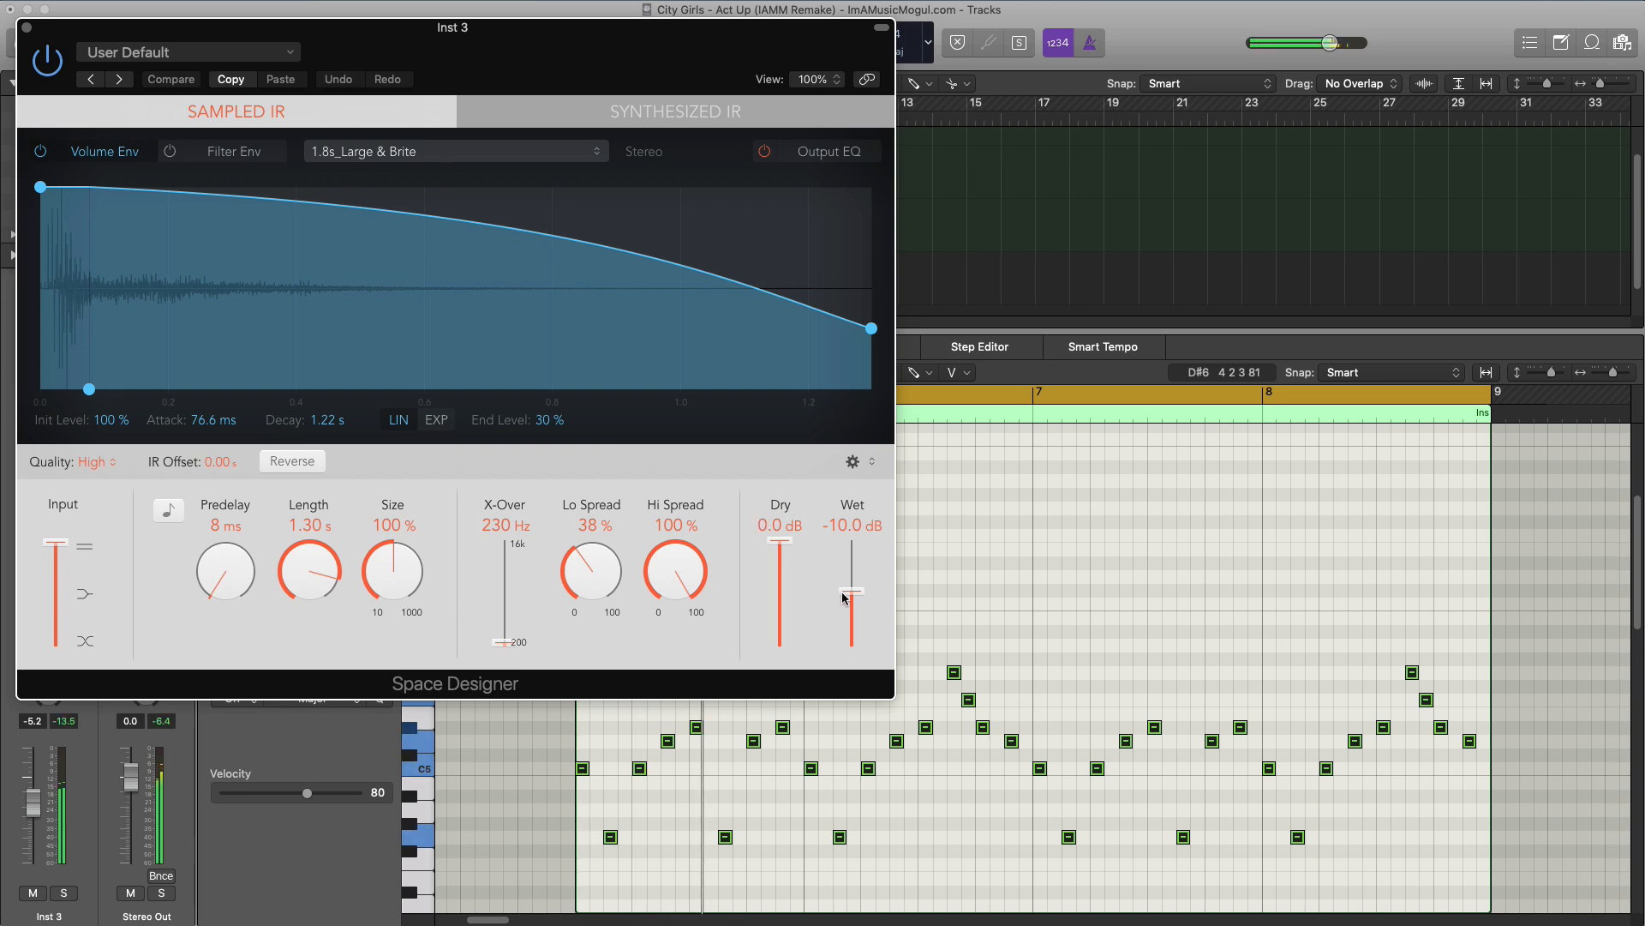
pyautogui.moveTo(845, 597); pyautogui.dragTo(850, 622)
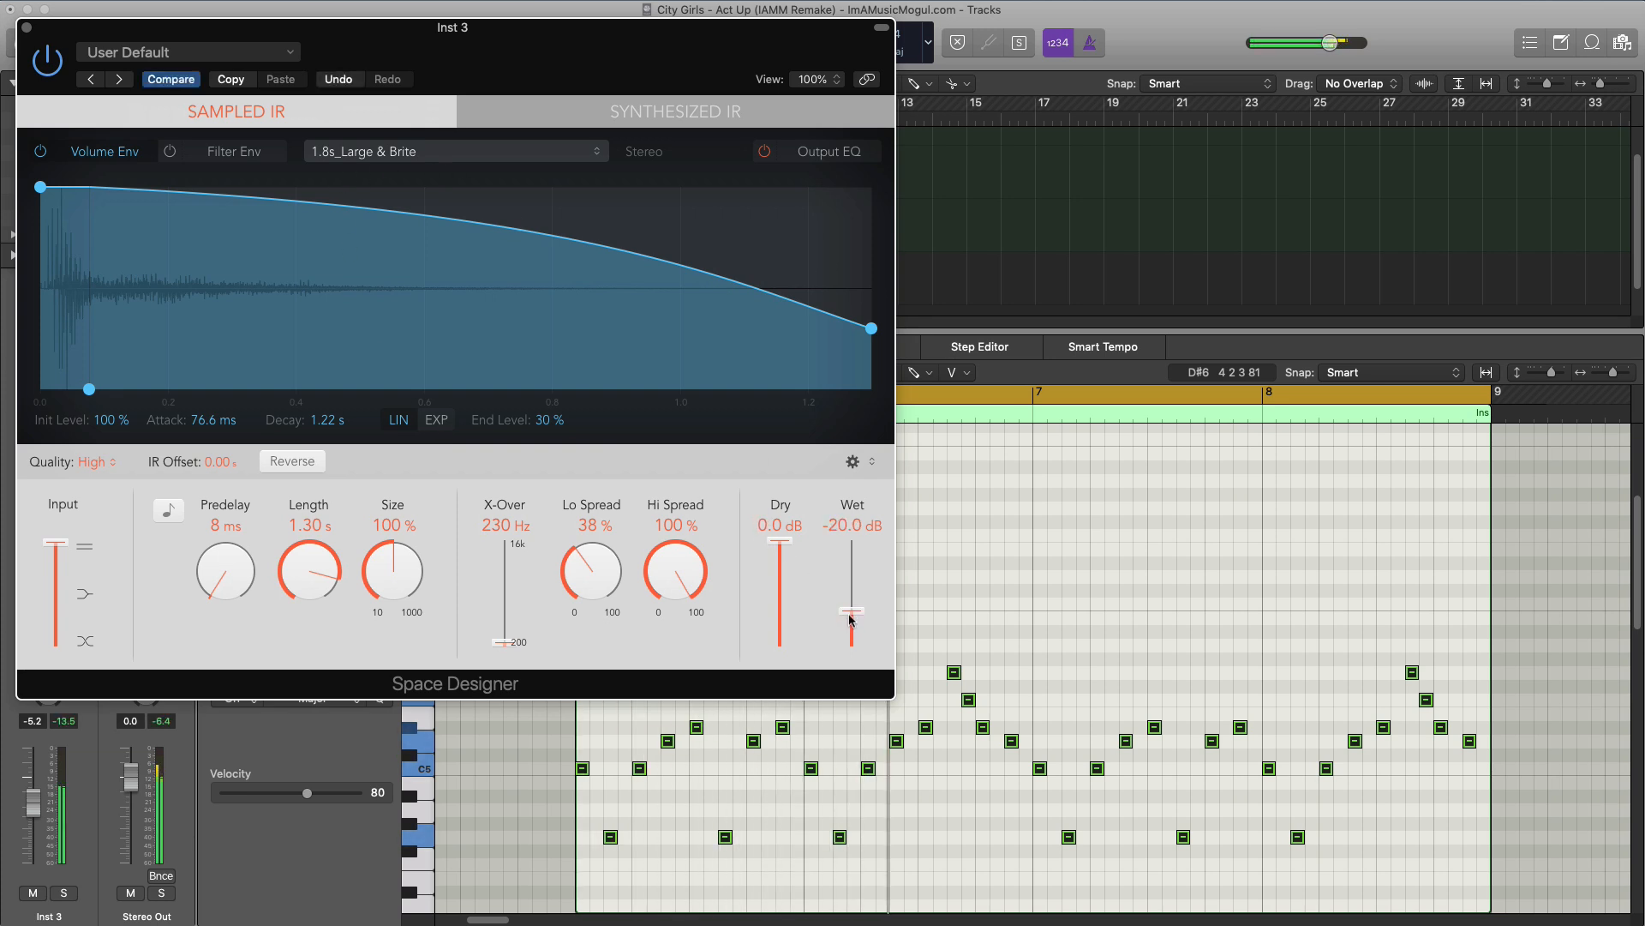
pyautogui.click(27, 27)
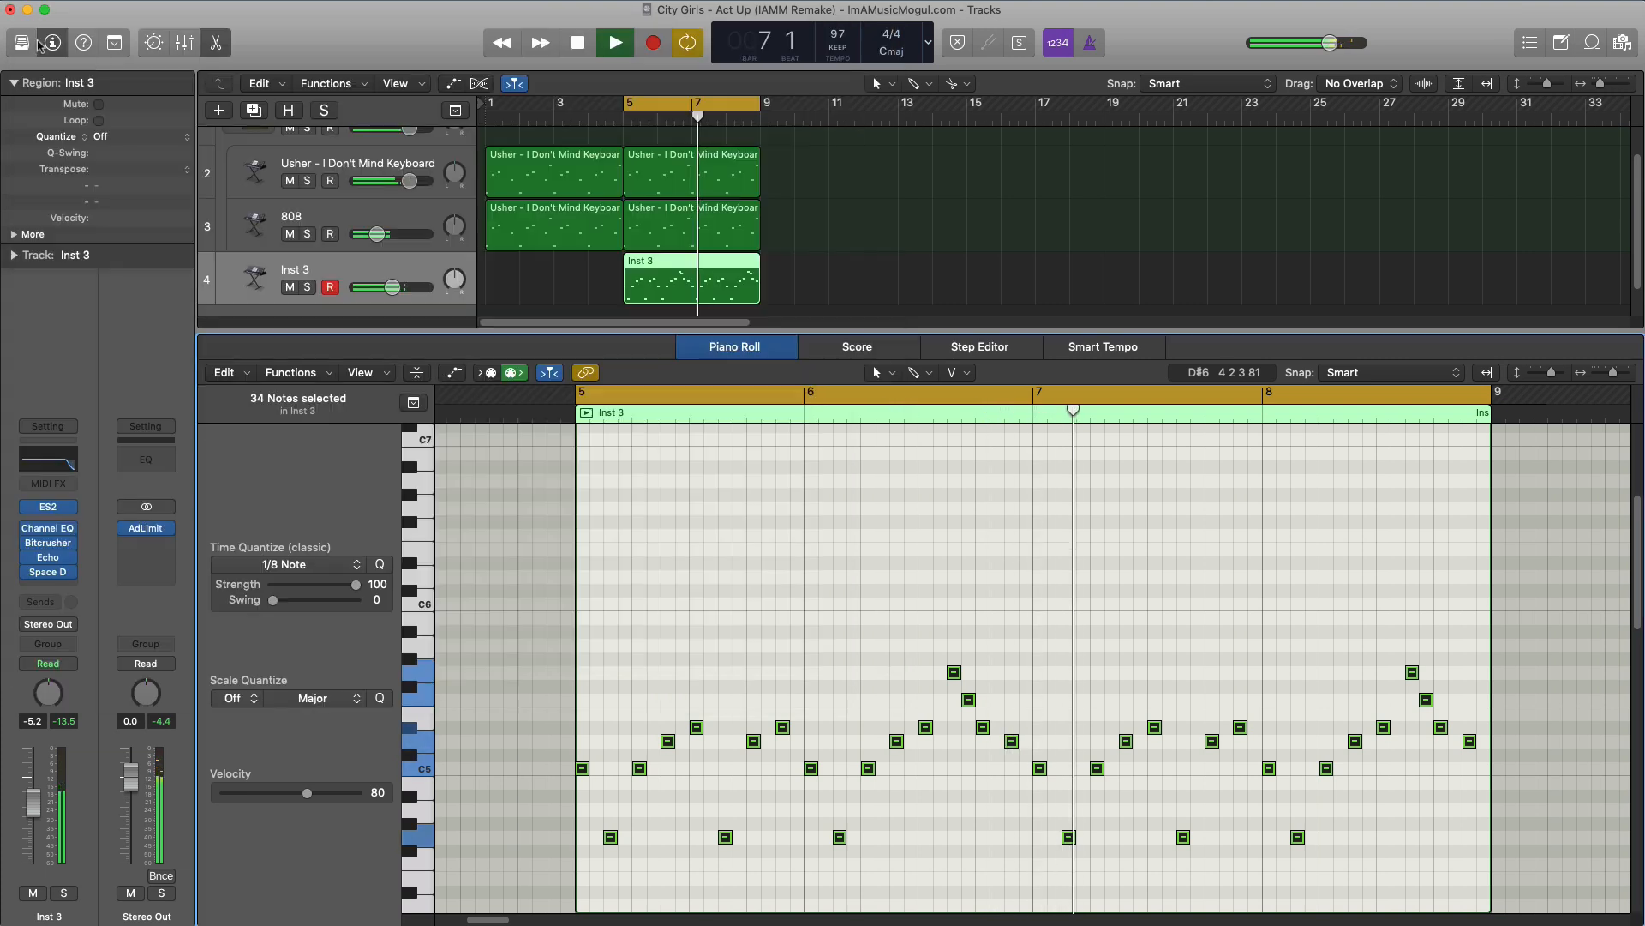
# Close the note editor and lower the Inst 3 track volume to -13.4 dB against the full beat
pyautogui.press('e')
pyautogui.press('space')
pyautogui.moveTo(393, 323); pyautogui.dragTo(378, 323)
pyautogui.press('space')
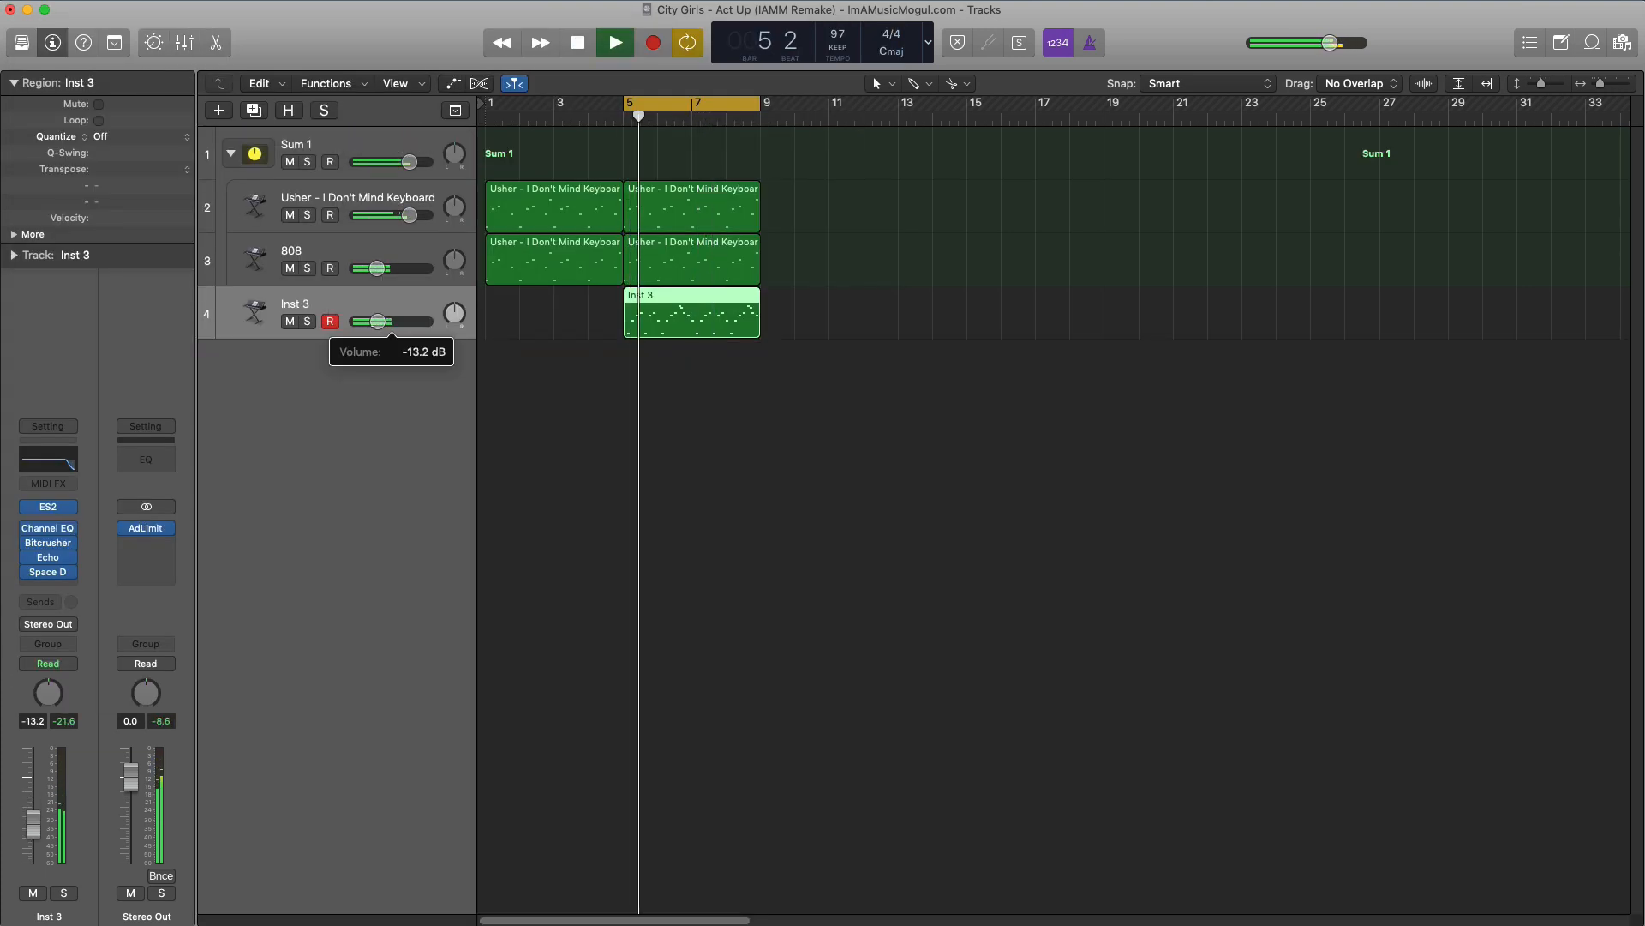
pyautogui.moveTo(378, 323); pyautogui.dragTo(373, 337)
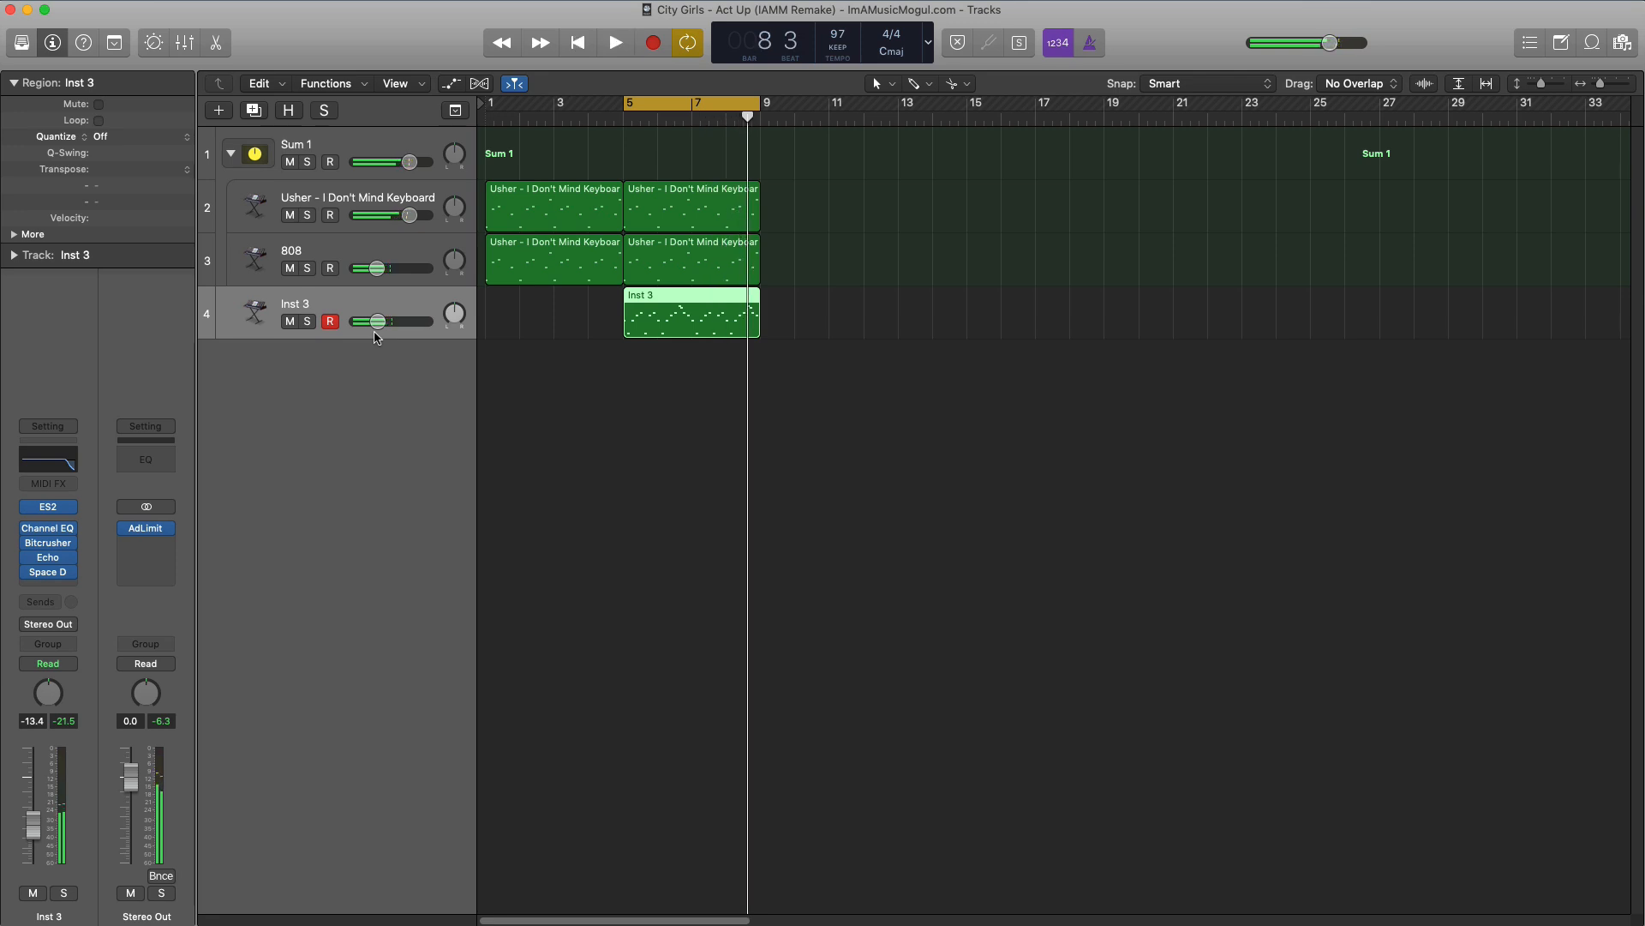
# Repeat the three regions of bars 5 to 9 from bar 9, move the cycle range to bars 9–13 and audition it
pyautogui.moveTo(832, 442); pyautogui.dragTo(730, 211)
pyautogui.press('super+r')
pyautogui.moveTo(732, 107); pyautogui.dragTo(872, 127)
pyautogui.press('space')
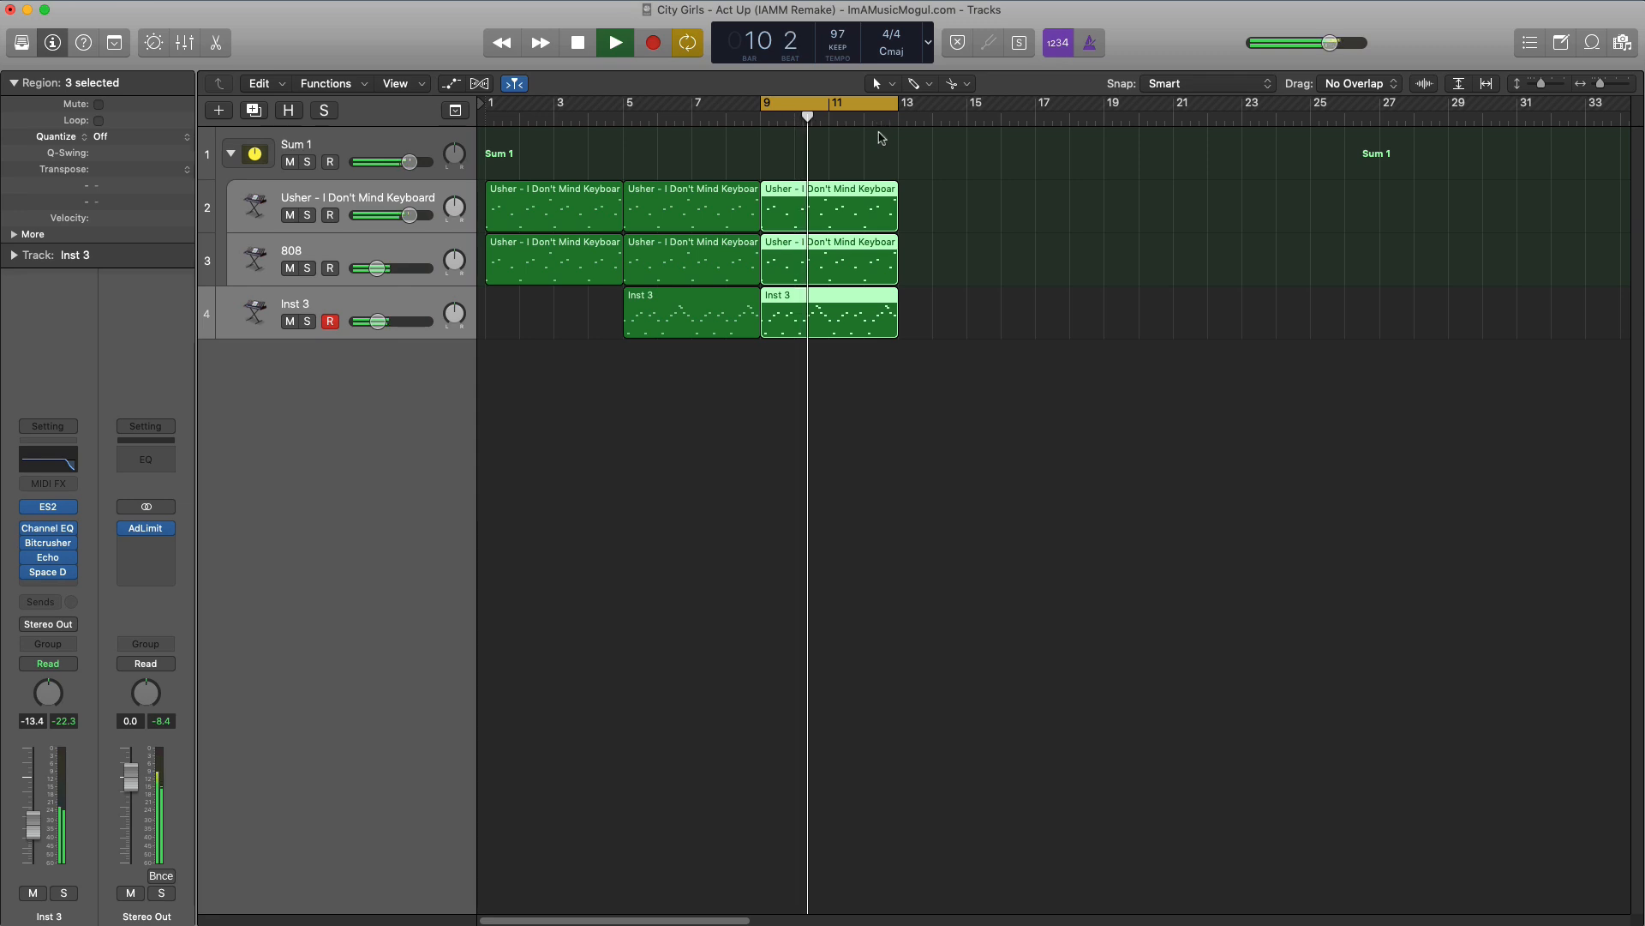
pyautogui.press('space')
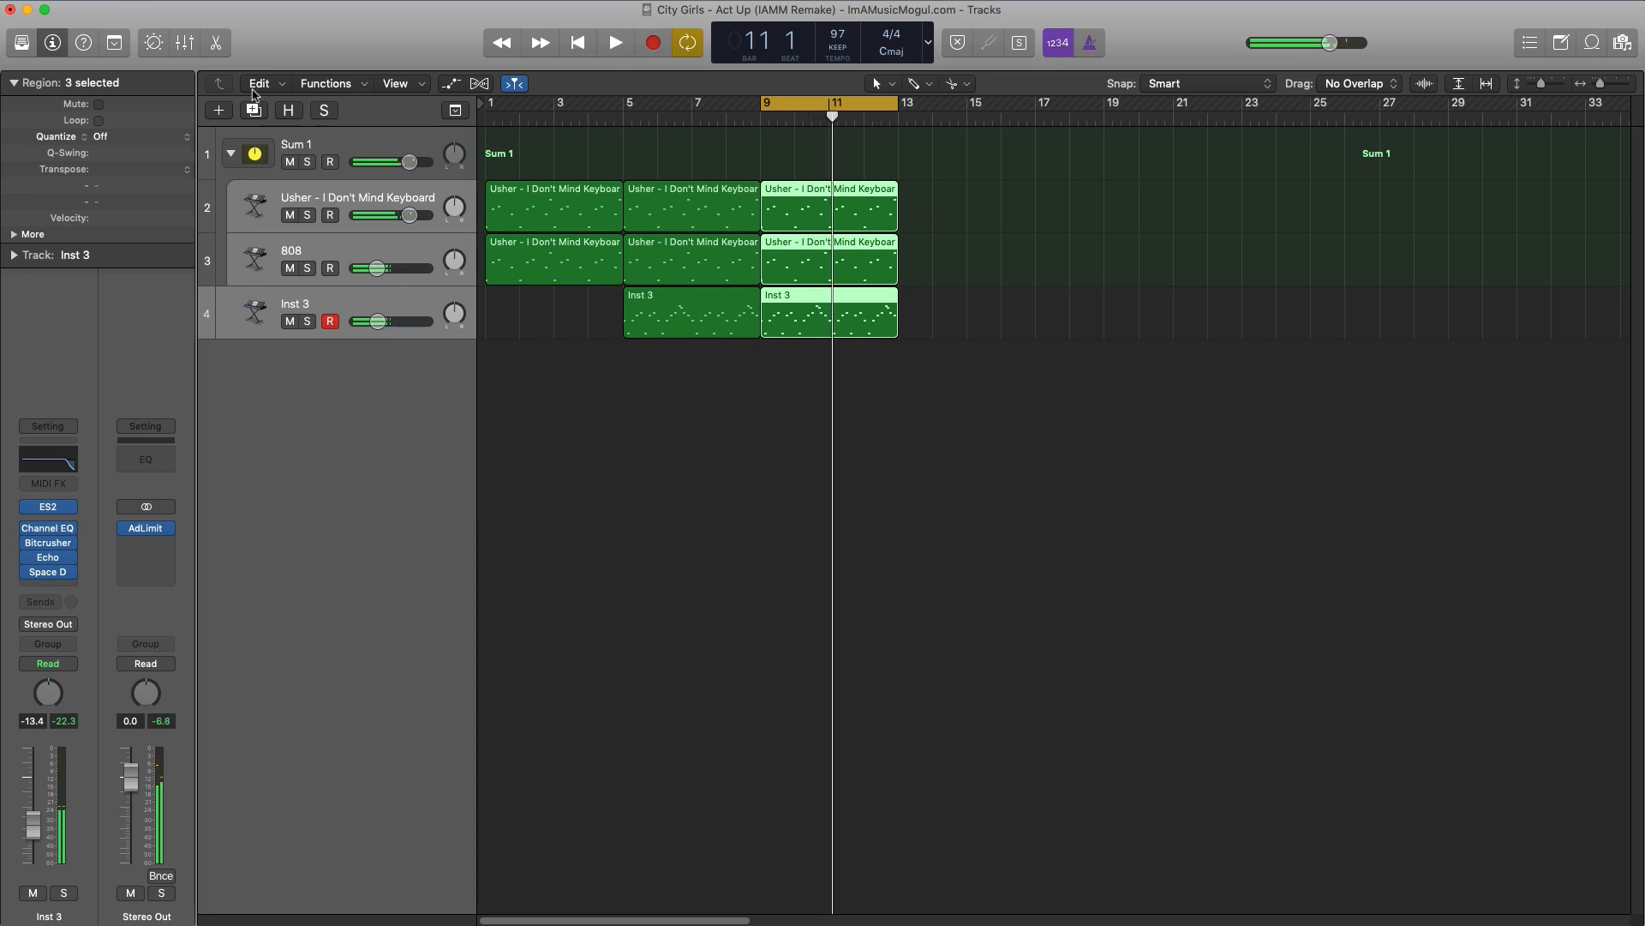
# Create a new software instrument track and load the act up drum kit in EXS24
pyautogui.click(219, 110)
pyautogui.press('Return')
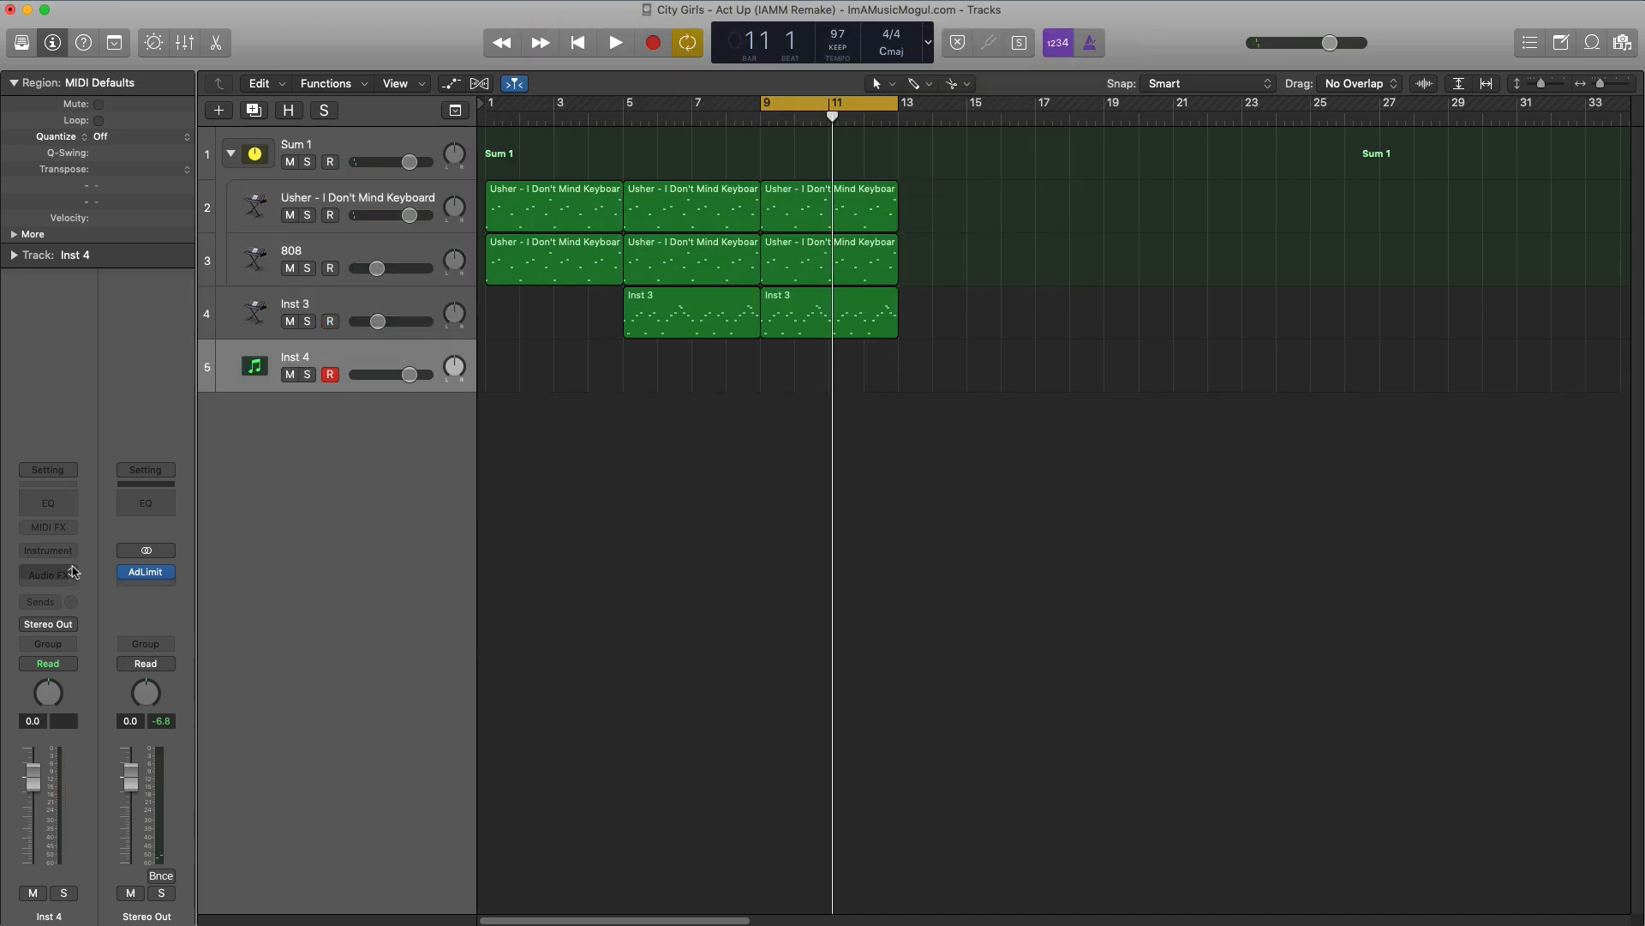
pyautogui.click(64, 551)
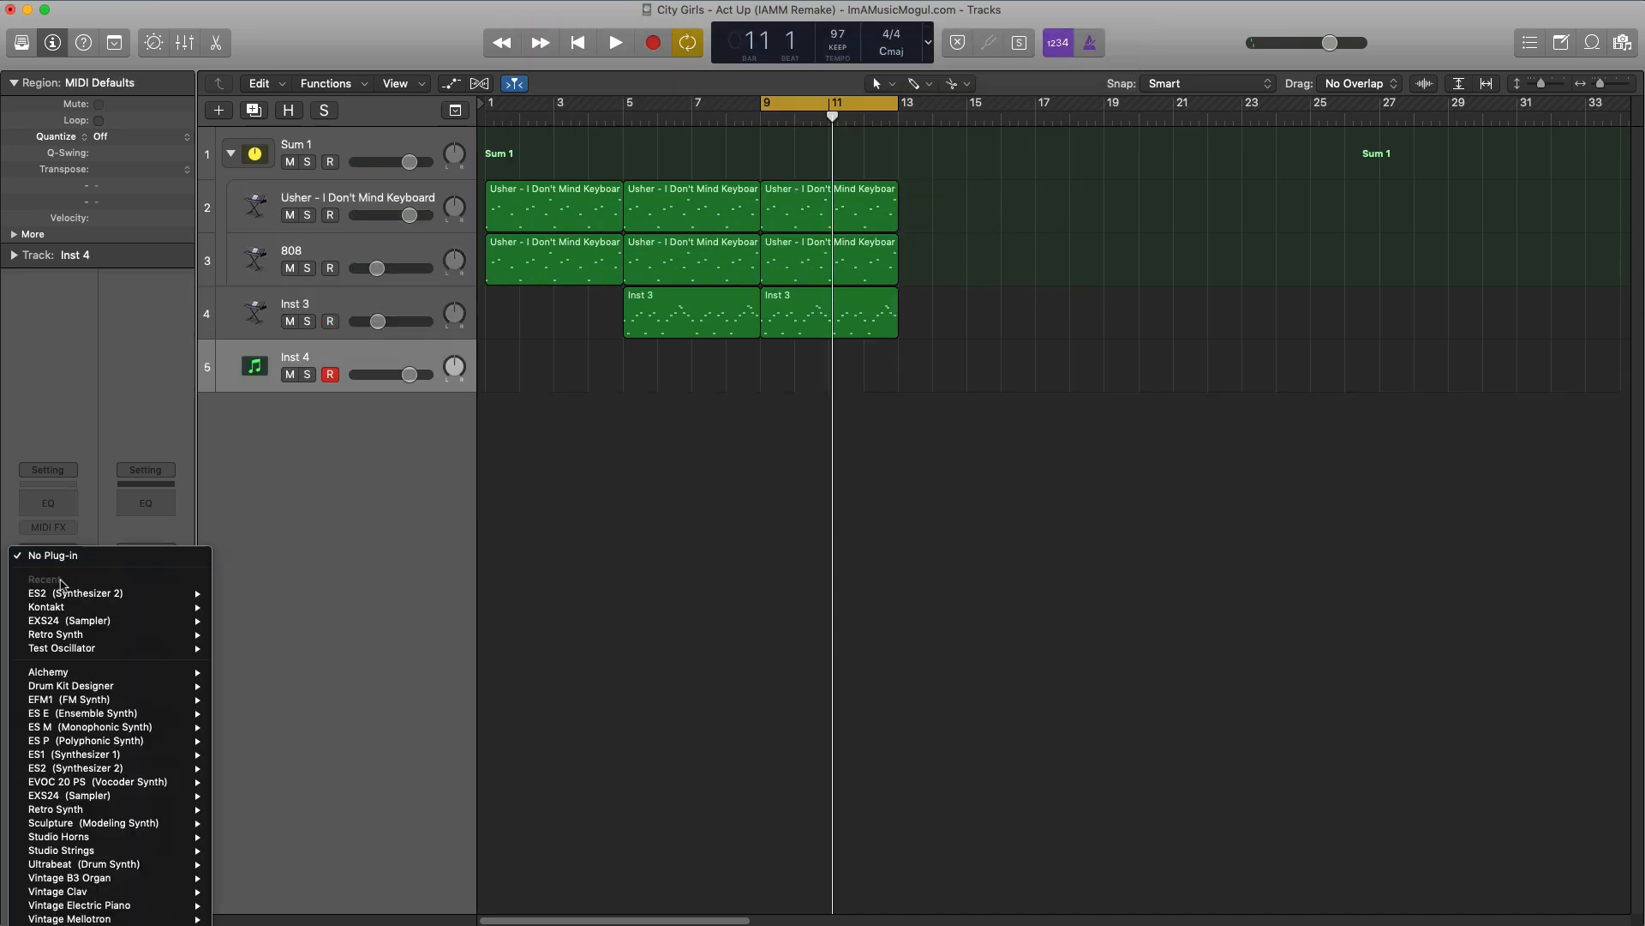
pyautogui.click(77, 622)
pyautogui.click(406, 105)
pyautogui.moveTo(514, 228)
pyautogui.click(677, 234)
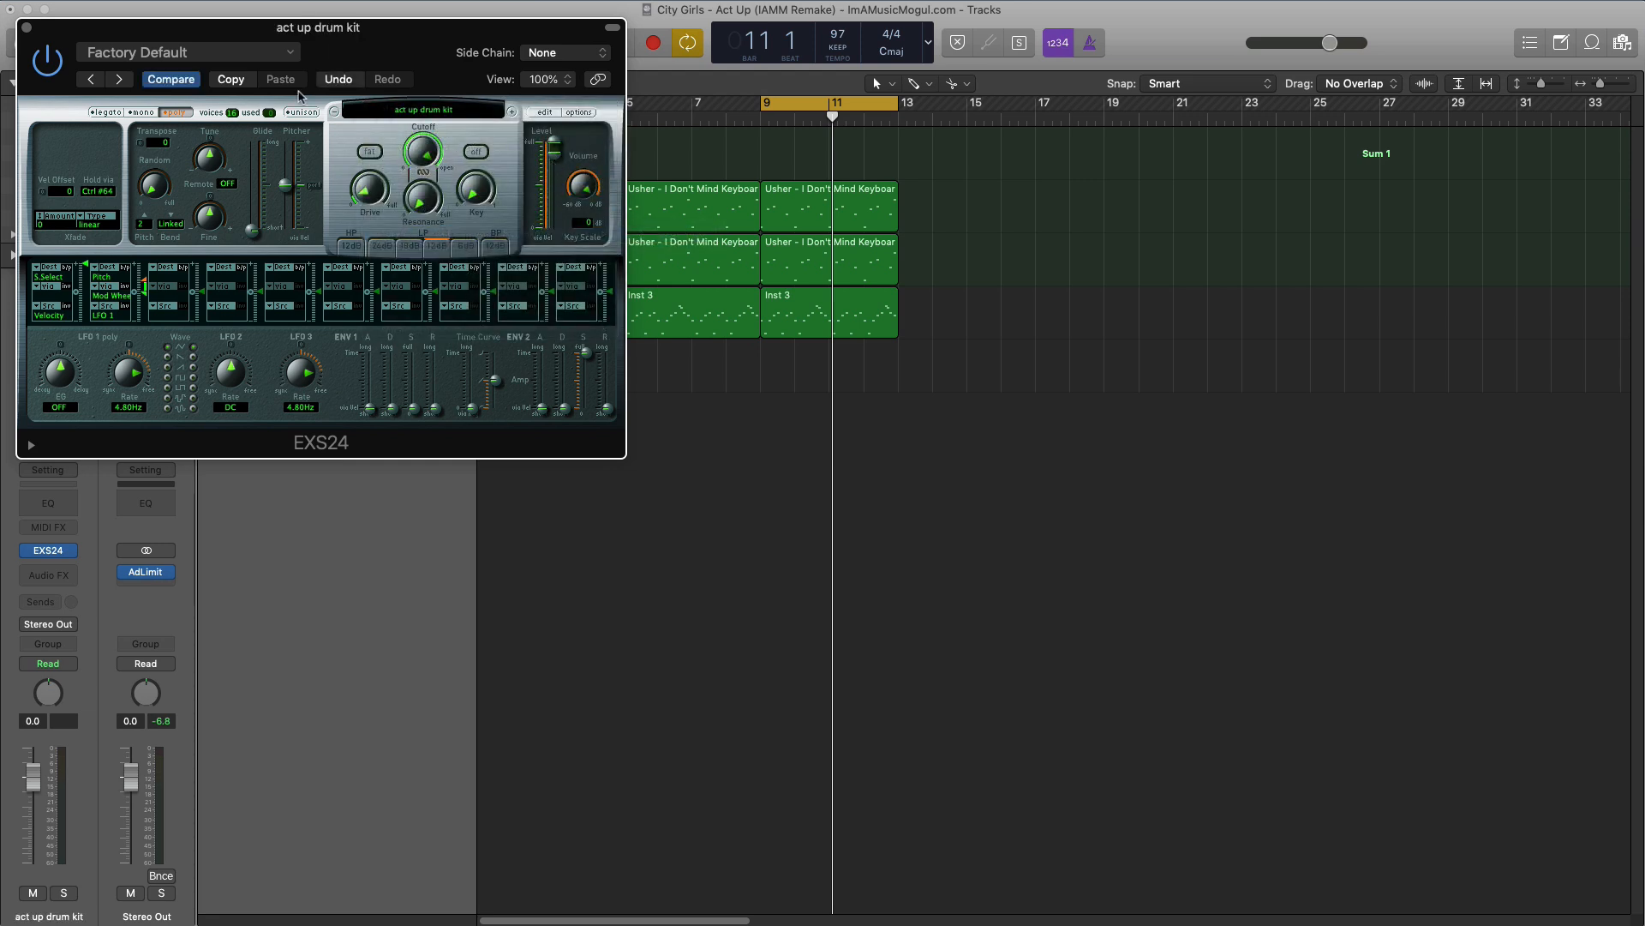
pyautogui.click(27, 28)
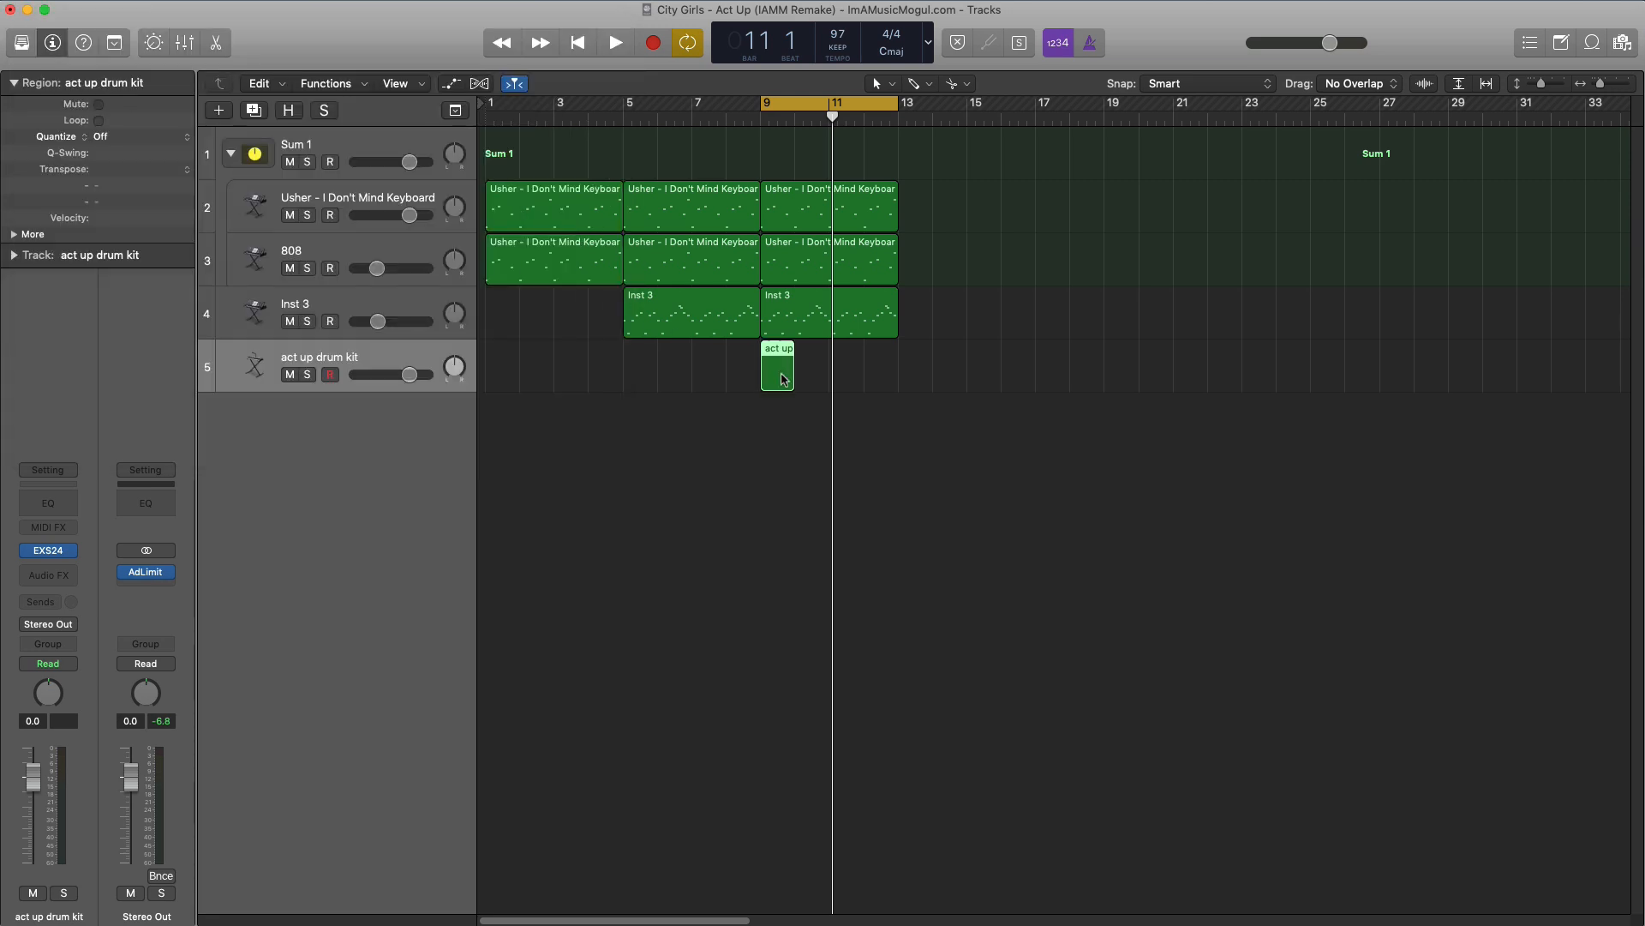
# Extend the drum kit region to bar 13 and place D#3 hits on beats 2 and 4 of all four bars
pyautogui.moveTo(833, 382); pyautogui.dragTo(896, 382)
pyautogui.doubleClick(841, 379)
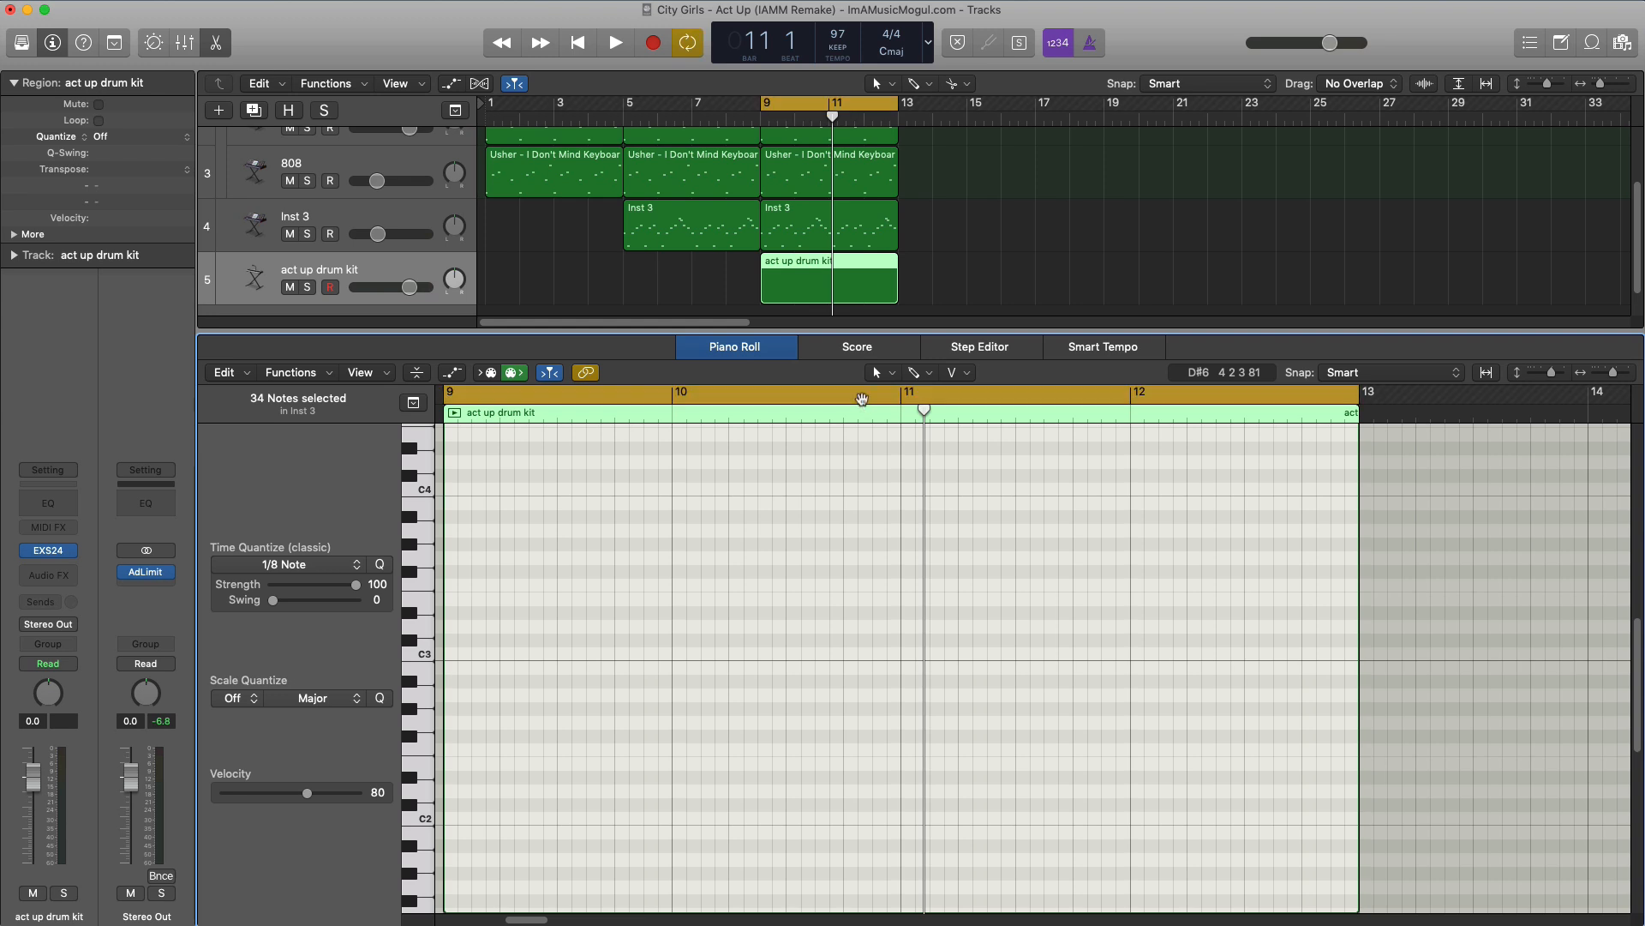
pyautogui.scroll(1, 732, 743)
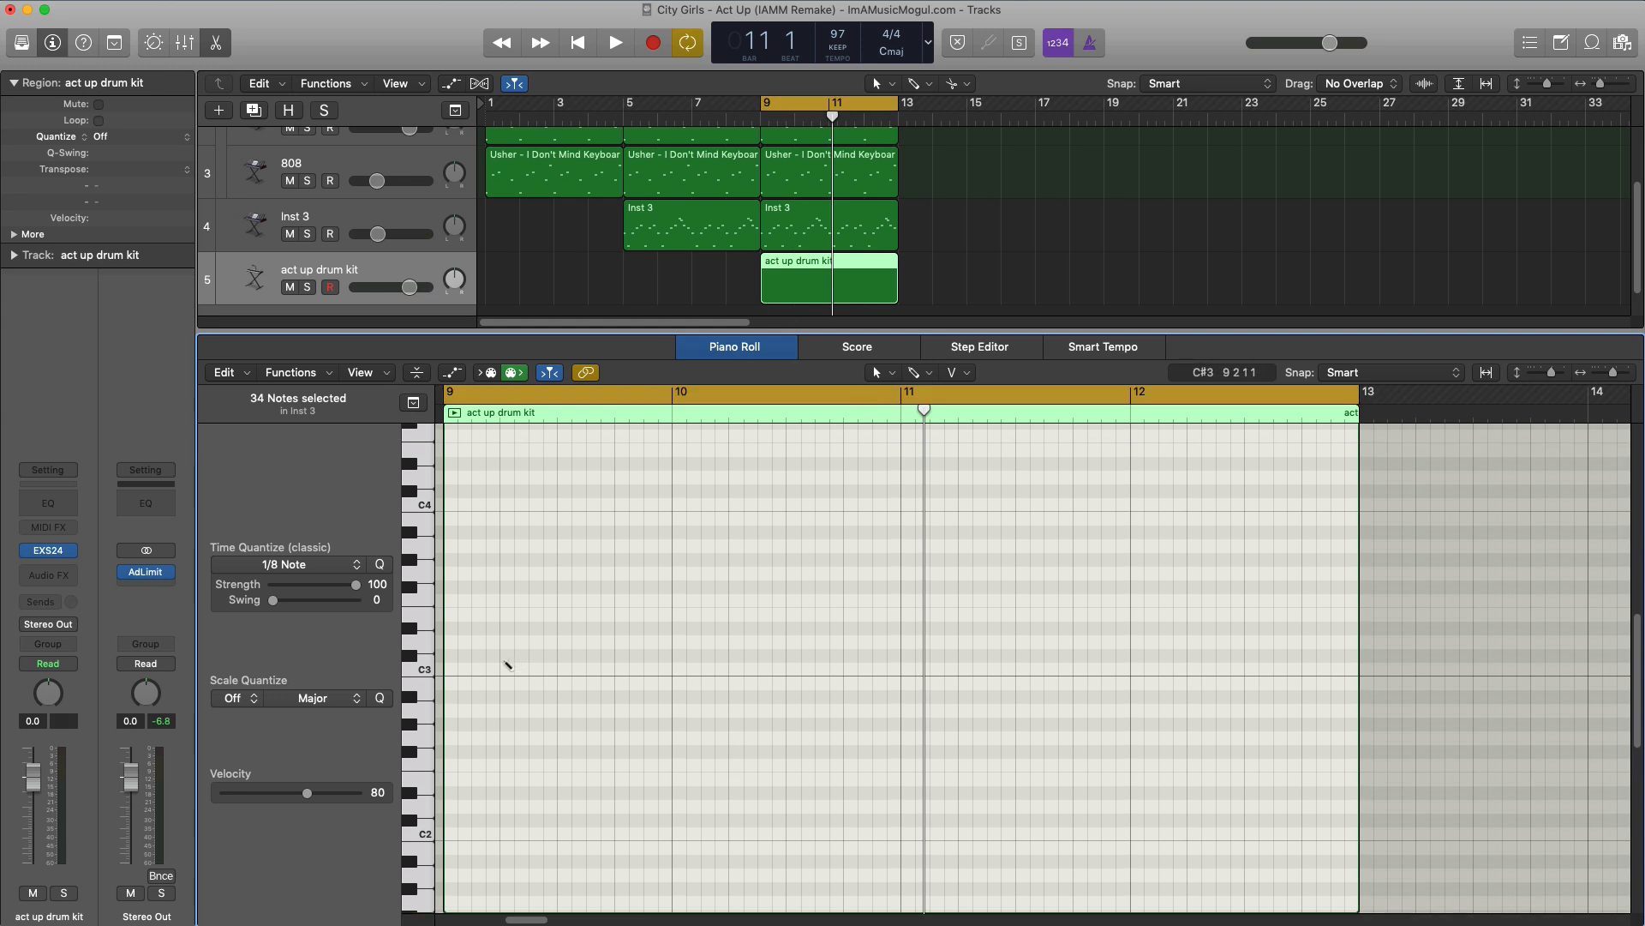
pyautogui.click(506, 628)
pyautogui.click(621, 629)
pyautogui.moveTo(698, 653); pyautogui.dragTo(492, 615)
pyautogui.press('space')
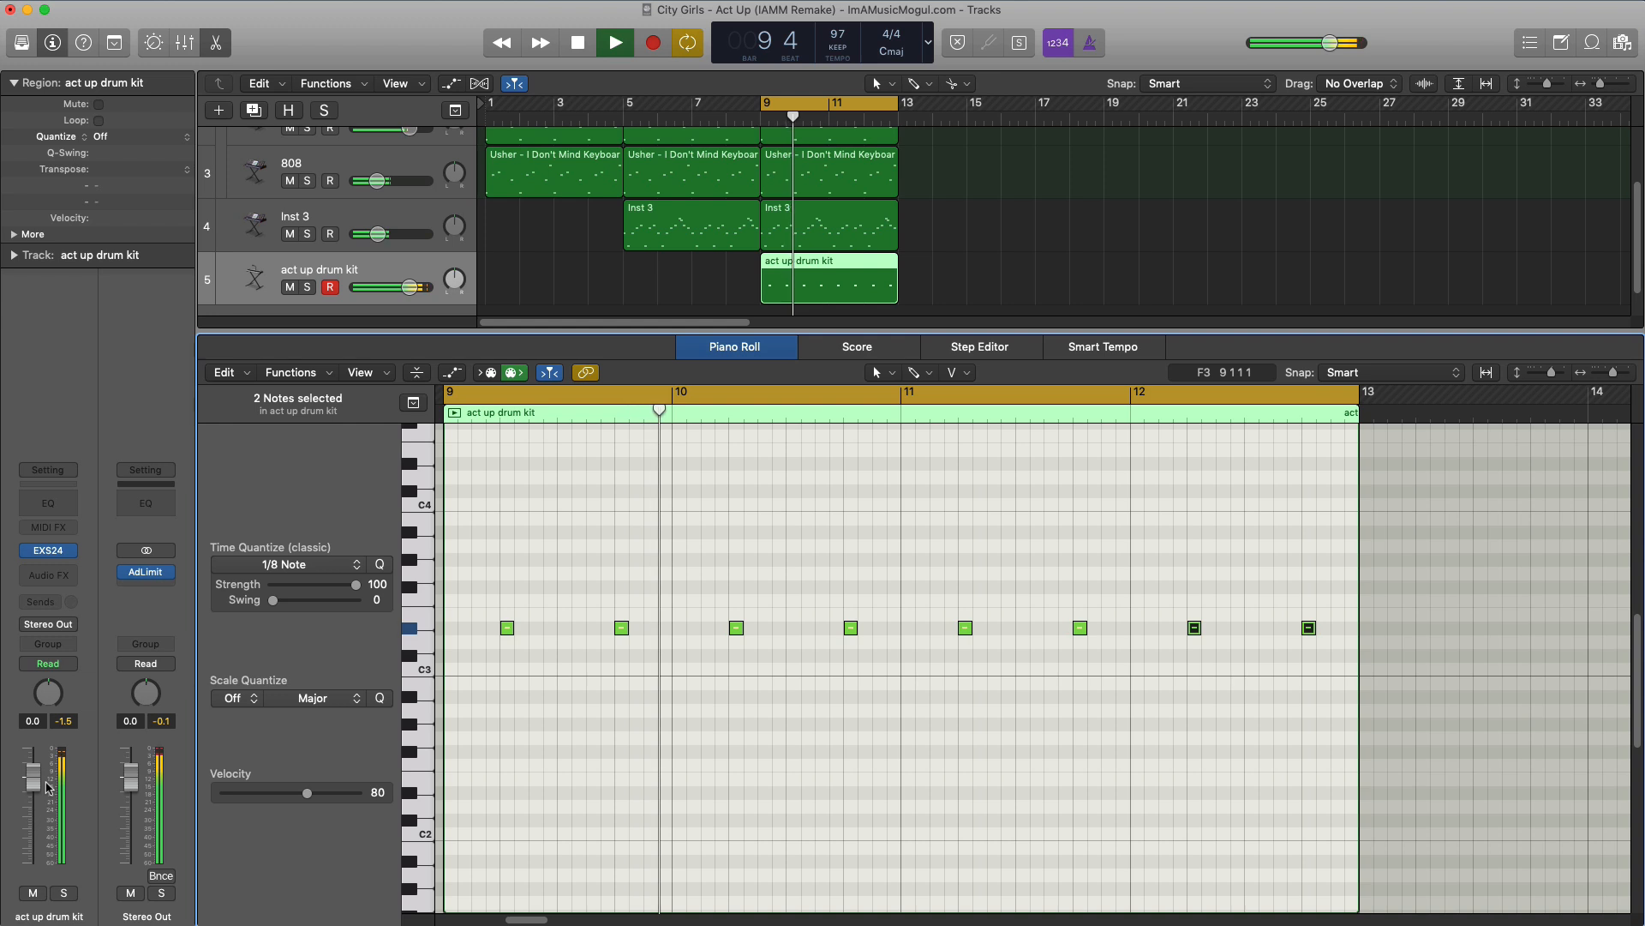
# Raise the act up drum kit volume to 2.1 dB and slightly lower the Inst 3 volume during playback
pyautogui.moveTo(35, 782); pyautogui.dragTo(35, 776)
pyautogui.moveTo(381, 237); pyautogui.dragTo(380, 239)
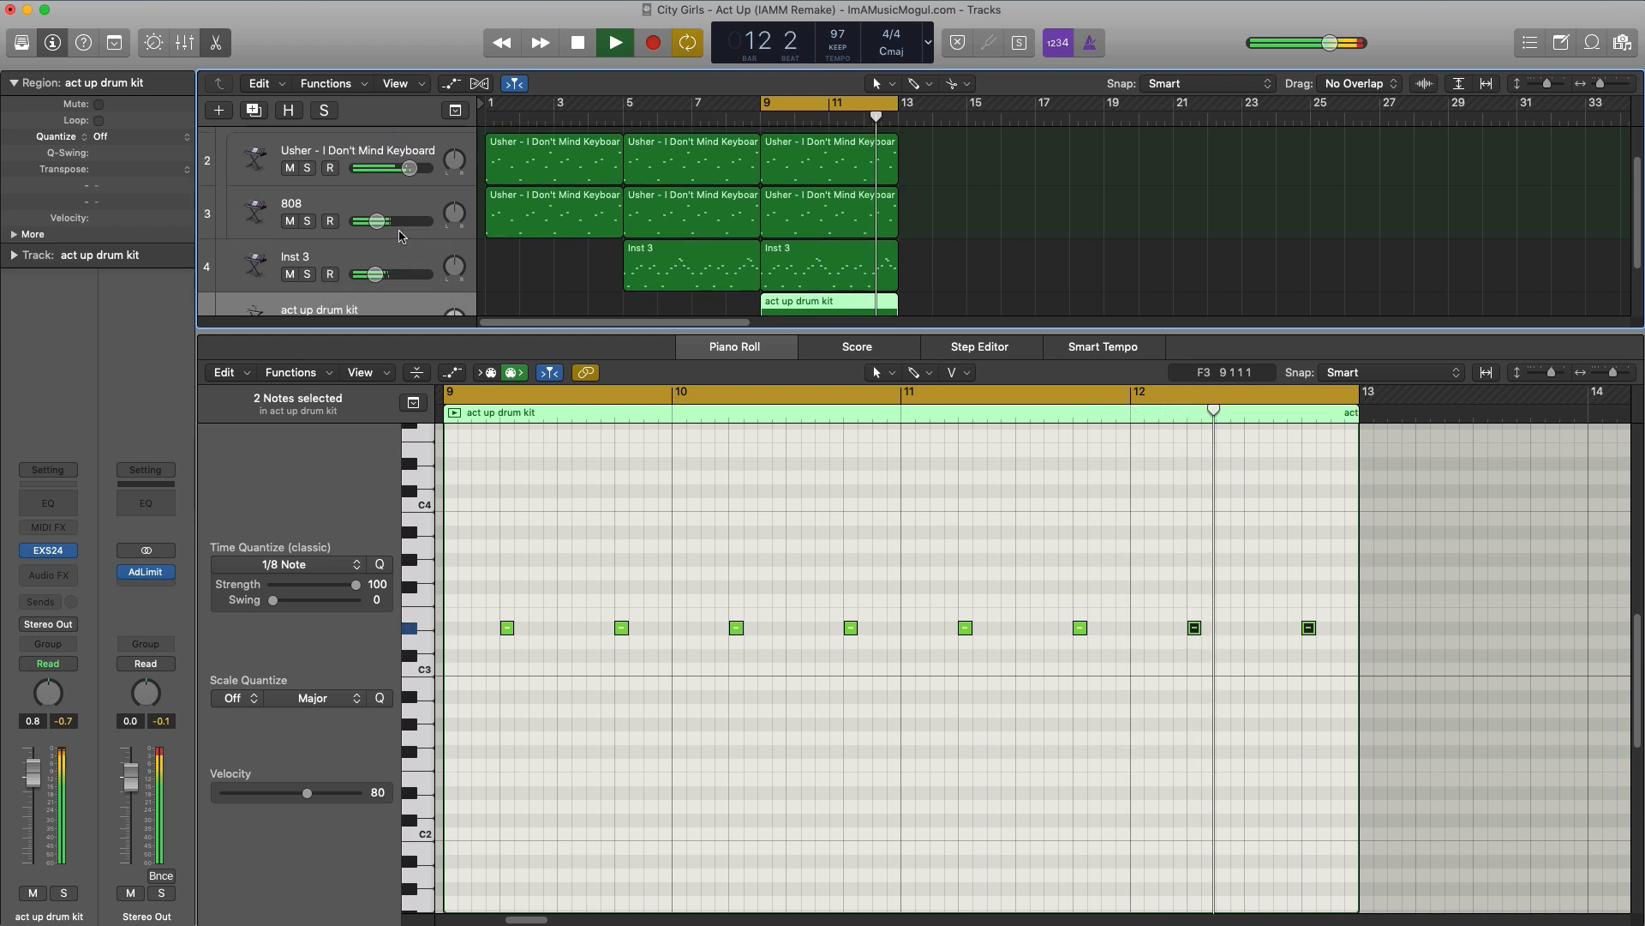
pyautogui.scroll(1, 400, 234)
pyautogui.scroll(-1, 400, 234)
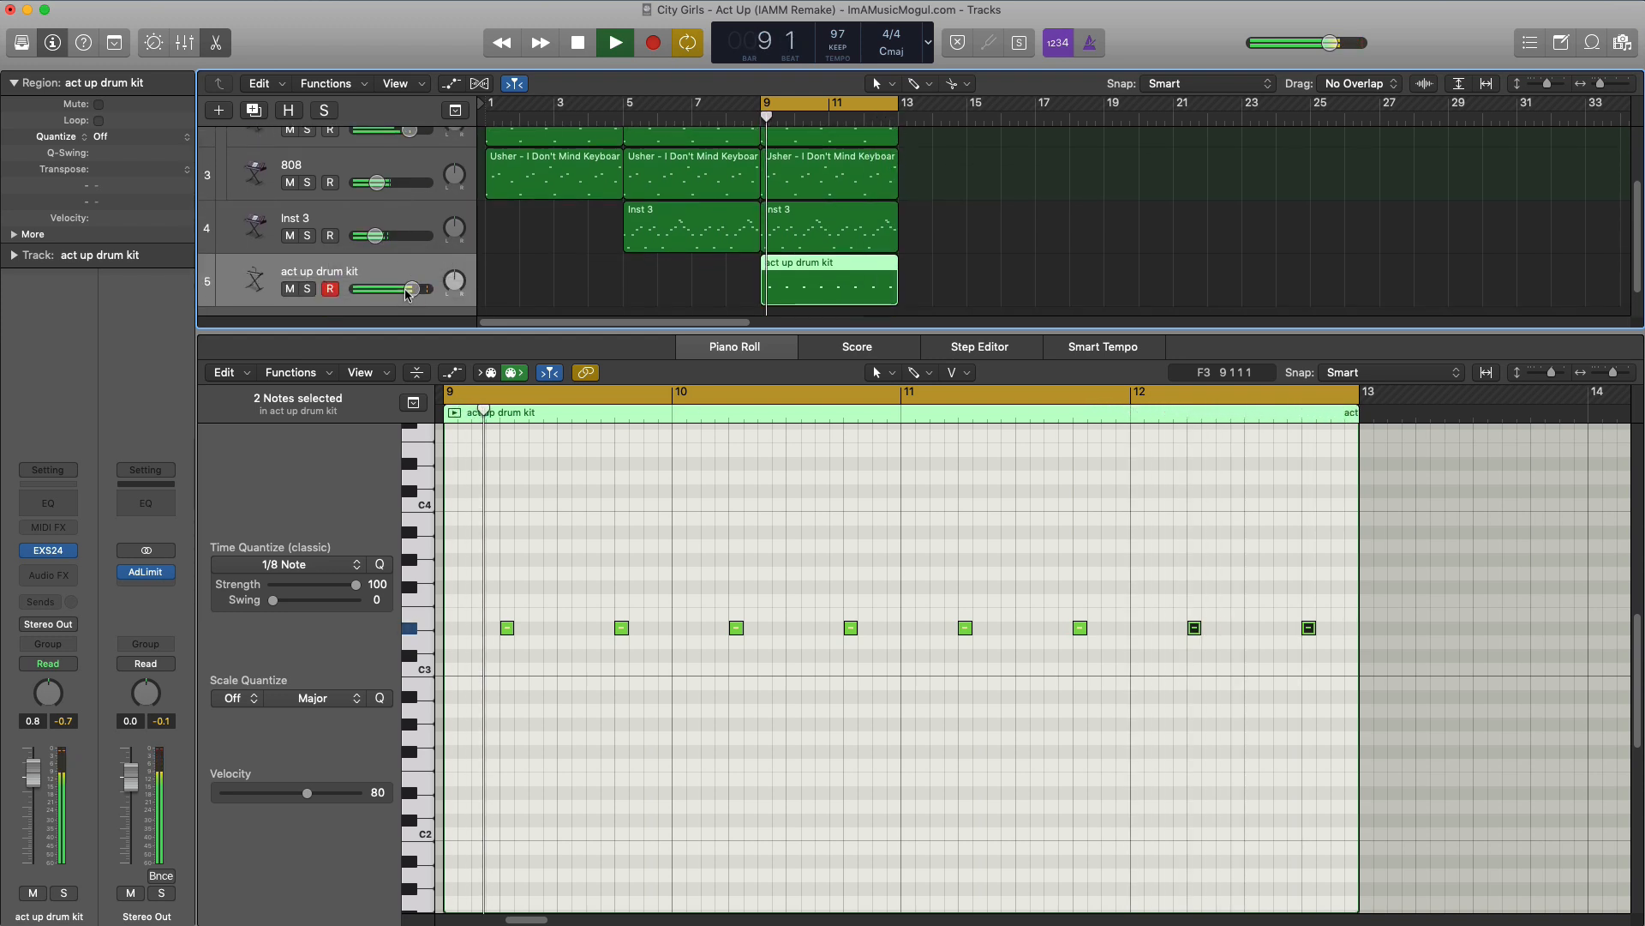
pyautogui.moveTo(412, 283); pyautogui.dragTo(415, 284)
pyautogui.press('space')
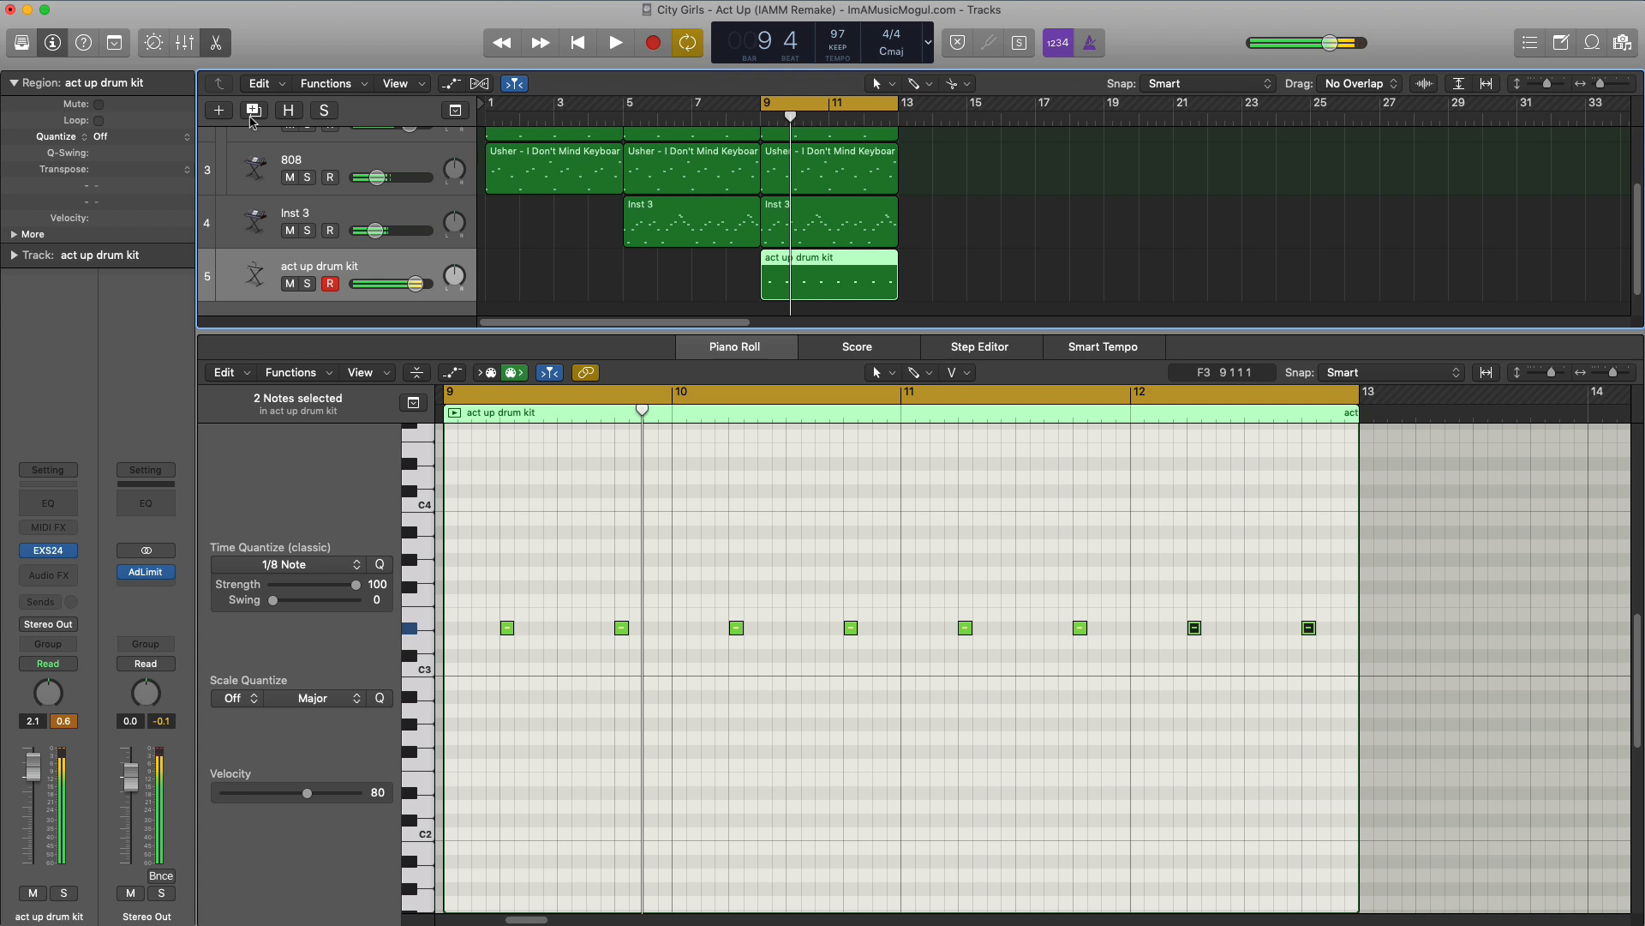
# Duplicate the act up drum kit track and create an empty region on the duplicate spanning bars 9 to 13
pyautogui.click(253, 112)
pyautogui.click(788, 264)
pyautogui.moveTo(788, 261); pyautogui.dragTo(899, 261)
# Place C3 hits on the first, second and fourth sixteenths of bar 9 and lower the track 6 volume to -2.0 dB
pyautogui.click(450, 669)
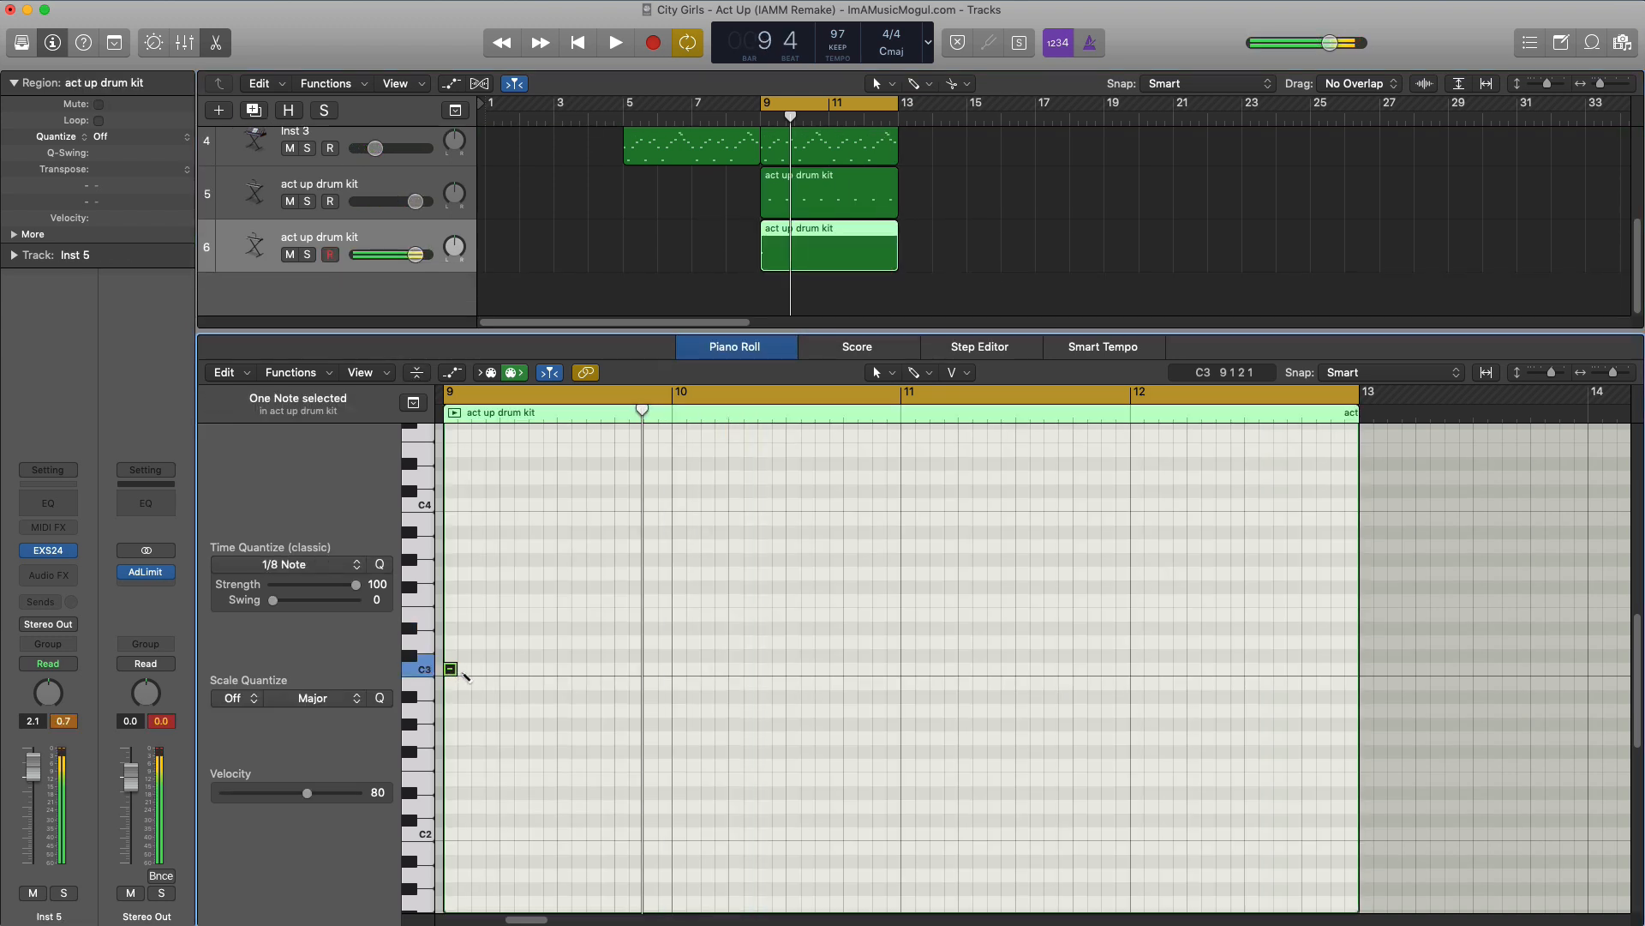
pyautogui.press('space')
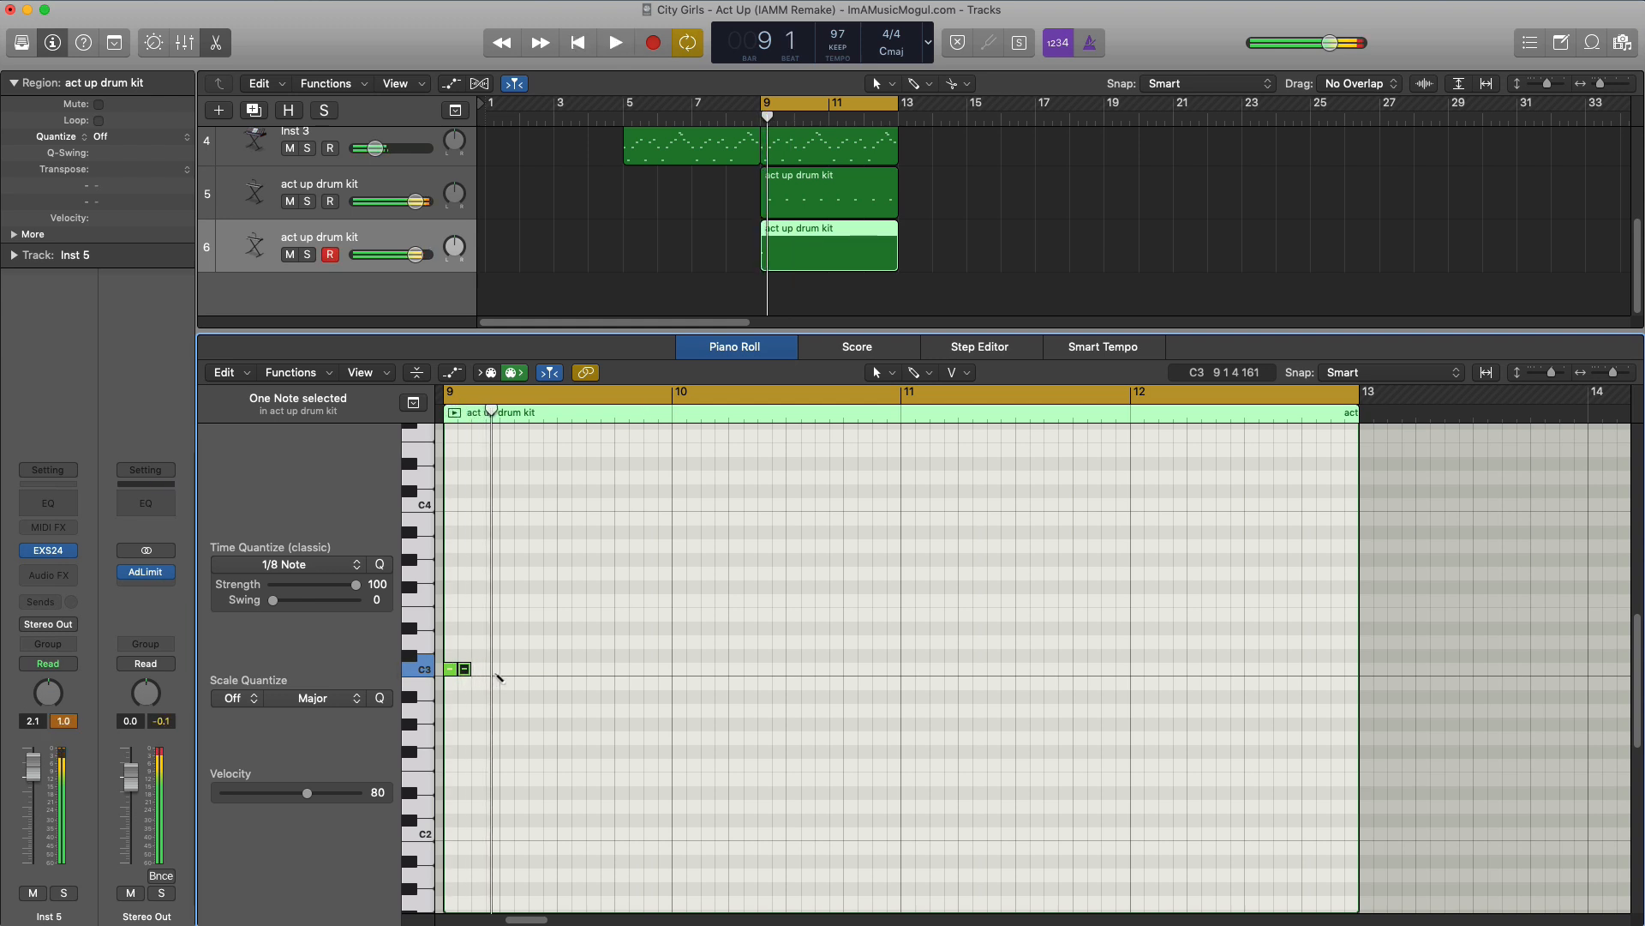
pyautogui.moveTo(416, 254); pyautogui.dragTo(401, 255)
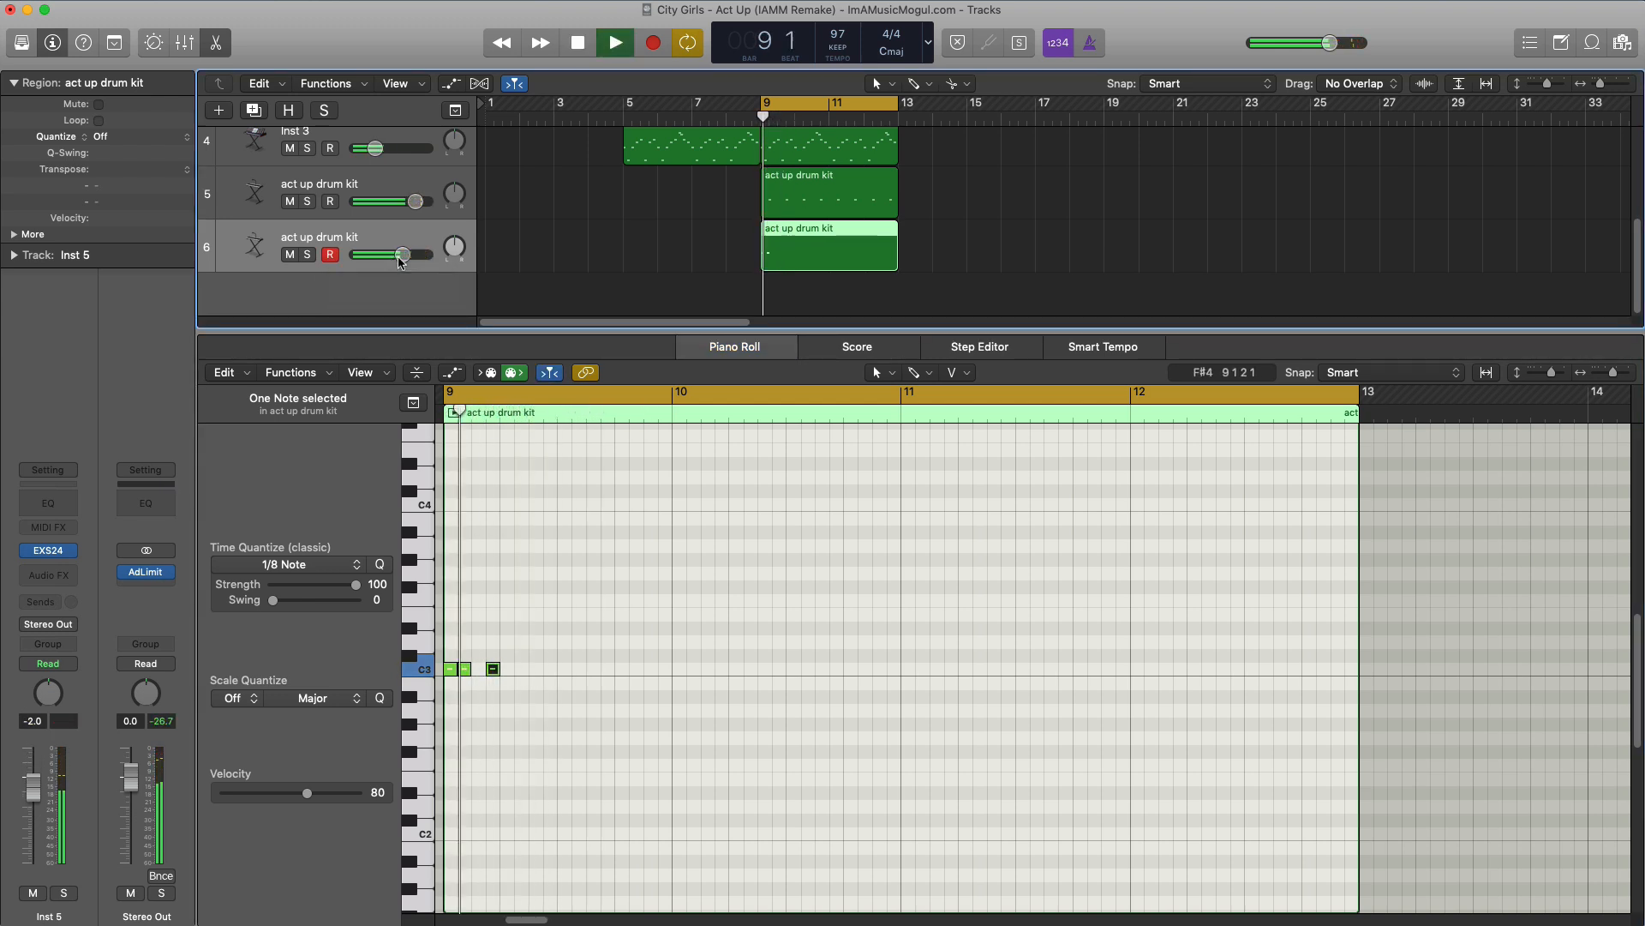
pyautogui.press('space')
# Complete the bar 9 pattern with C3 hits on the seventh, eighth, eleventh and fourteenth sixteenths while auditioning it
pyautogui.keyDown('super'); pyautogui.click(536, 671); pyautogui.keyUp('super')
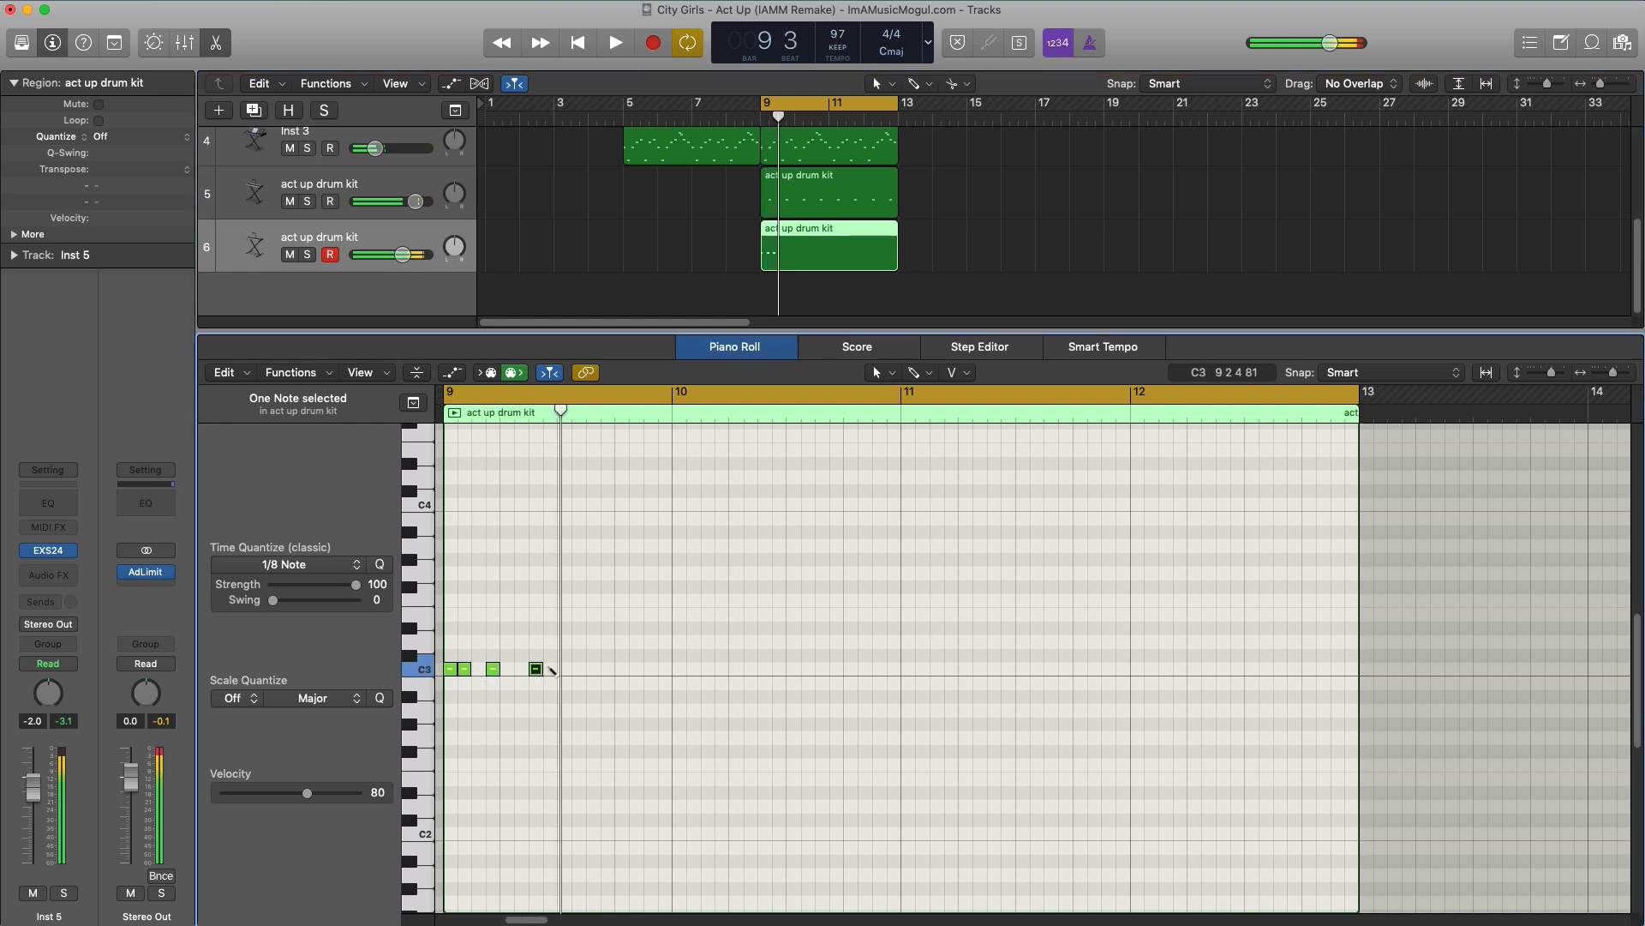
pyautogui.keyDown('super'); pyautogui.click(551, 671); pyautogui.keyUp('super')
pyautogui.press('space')
pyautogui.keyDown('super'); pyautogui.click(593, 668); pyautogui.keyUp('super')
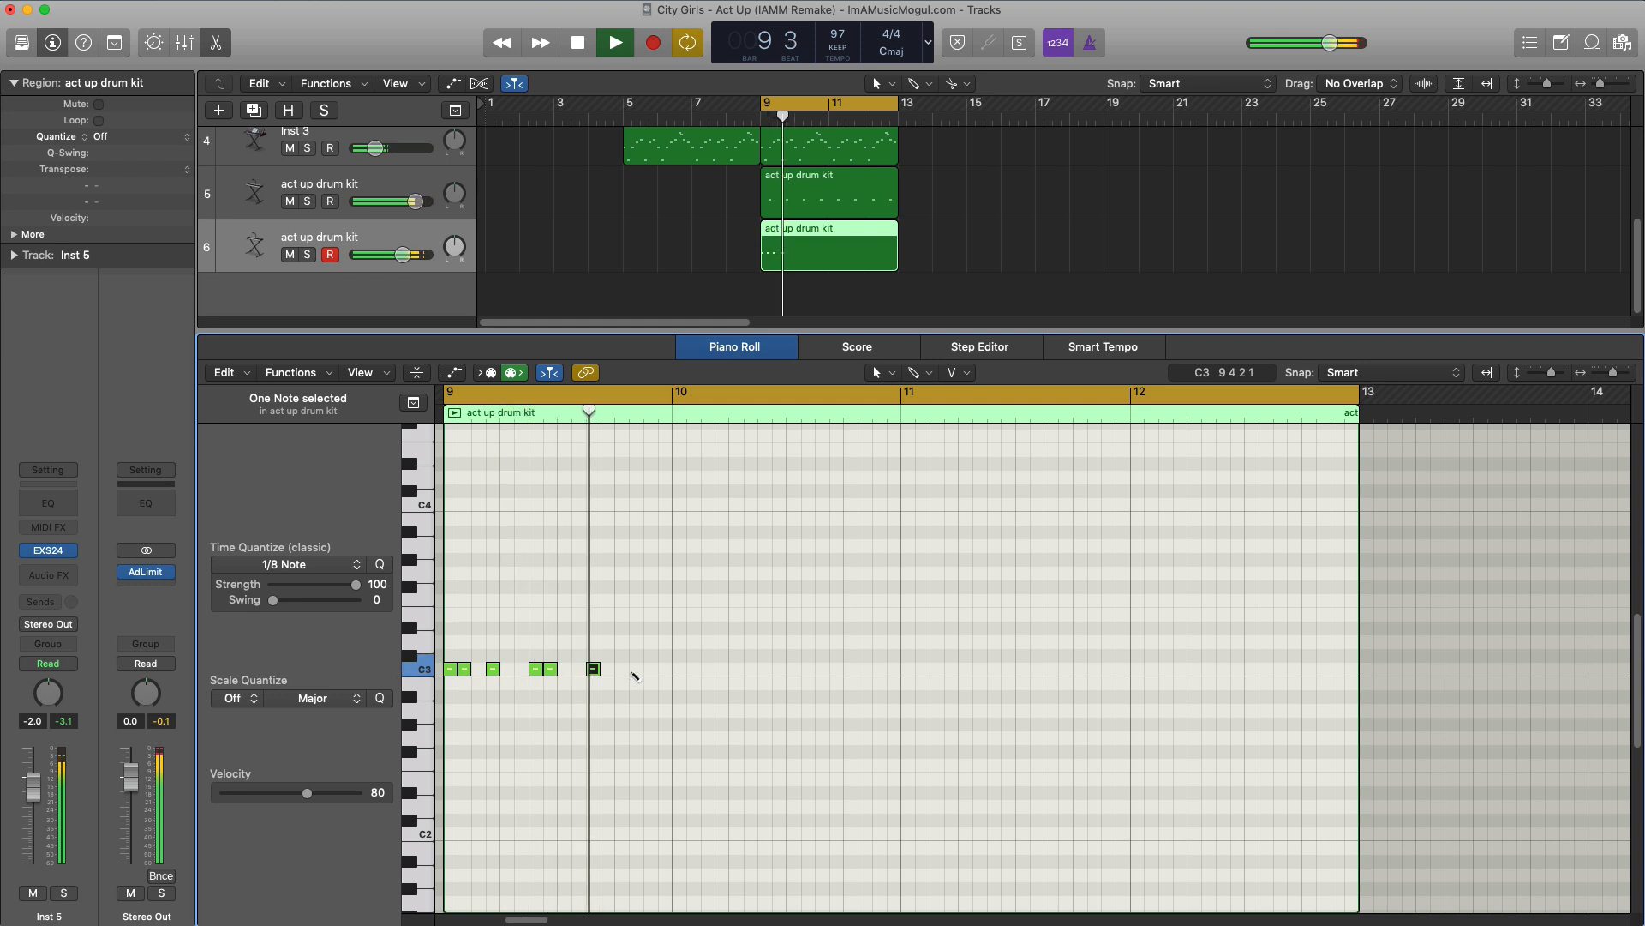
pyautogui.keyDown('super'); pyautogui.click(636, 669); pyautogui.keyUp('super')
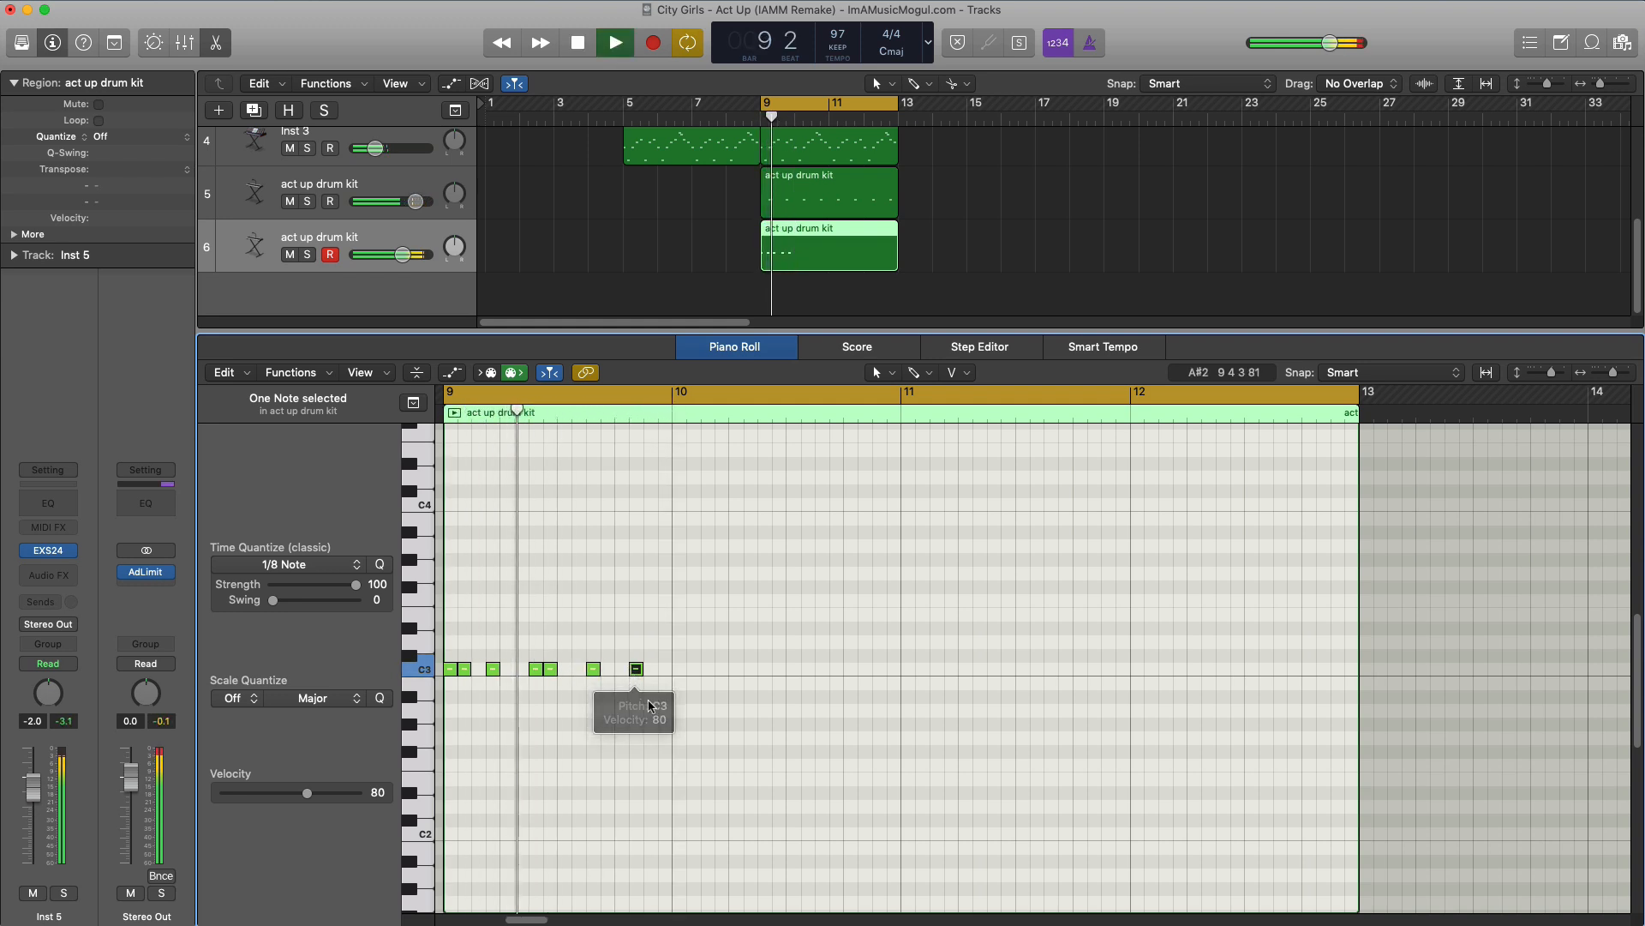
pyautogui.press('space')
# Repeat the bar 9 C3 pattern through bars 10 to 12 and delete the last hit of bar 12
pyautogui.moveTo(658, 699); pyautogui.dragTo(417, 638)
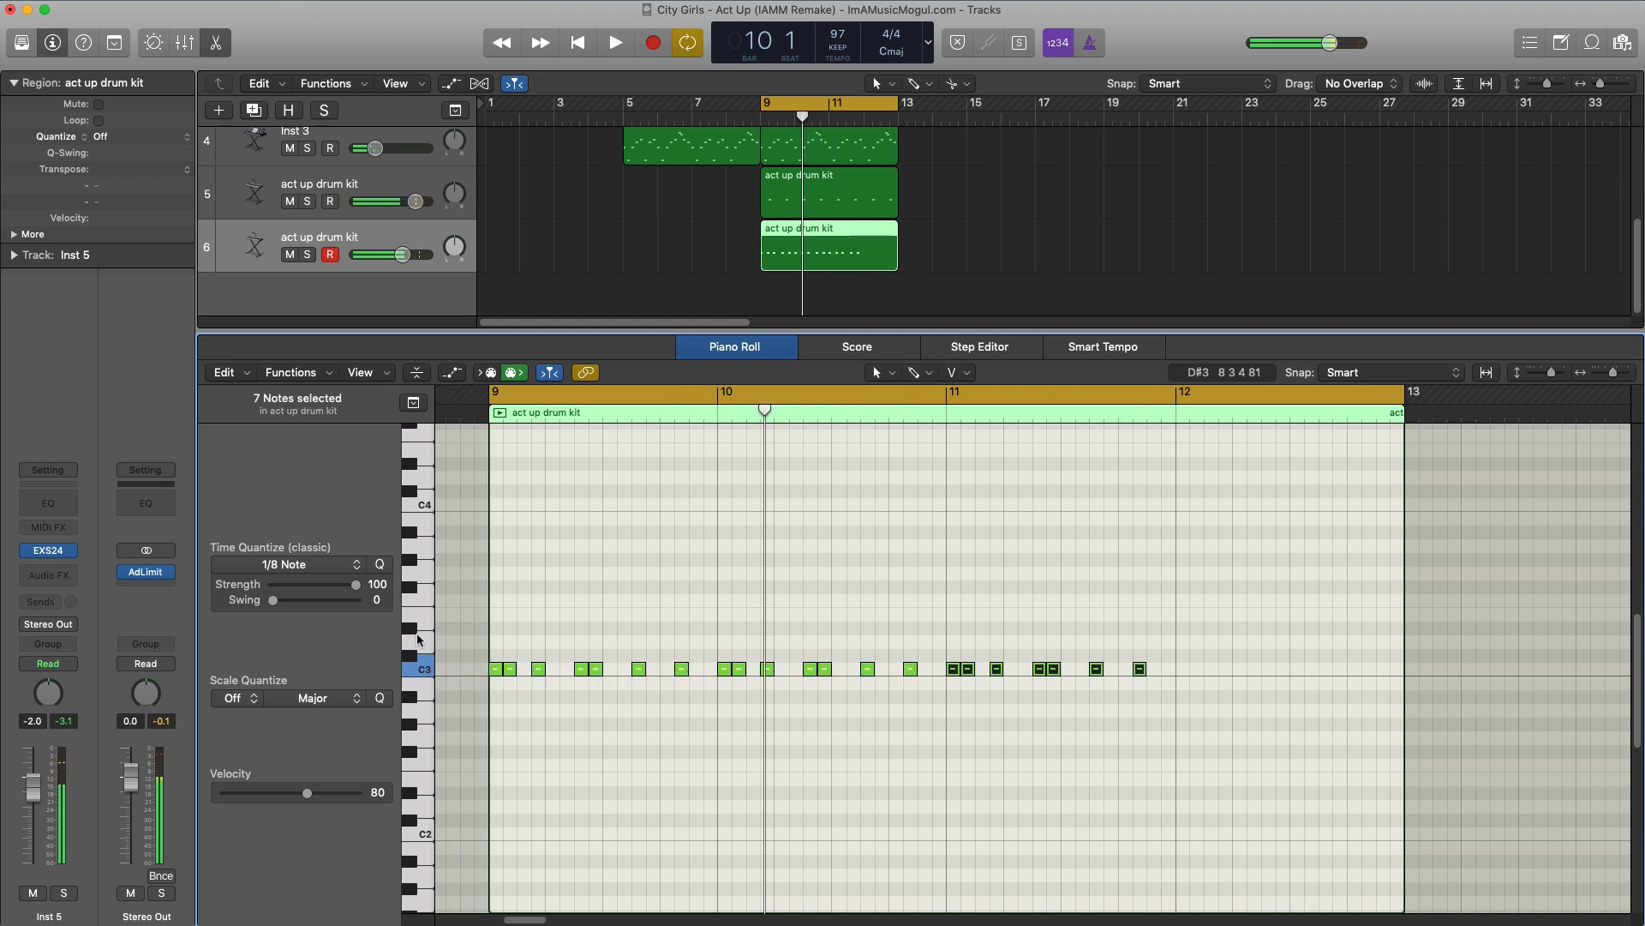
pyautogui.press('space')
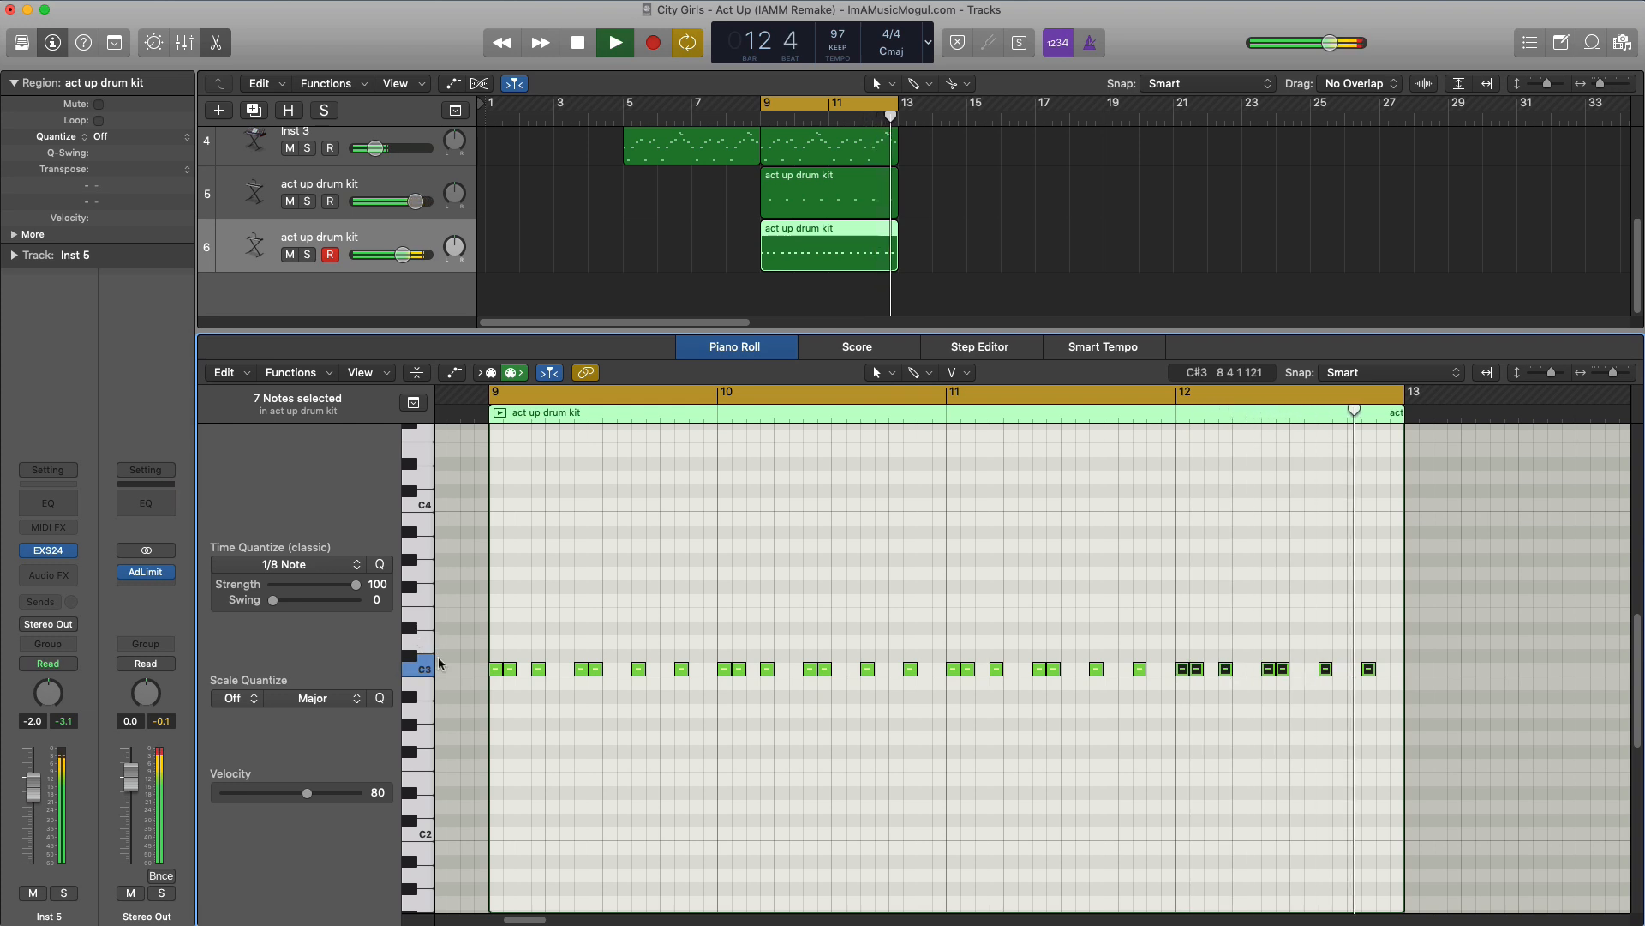
pyautogui.press('space')
pyautogui.click(1344, 650)
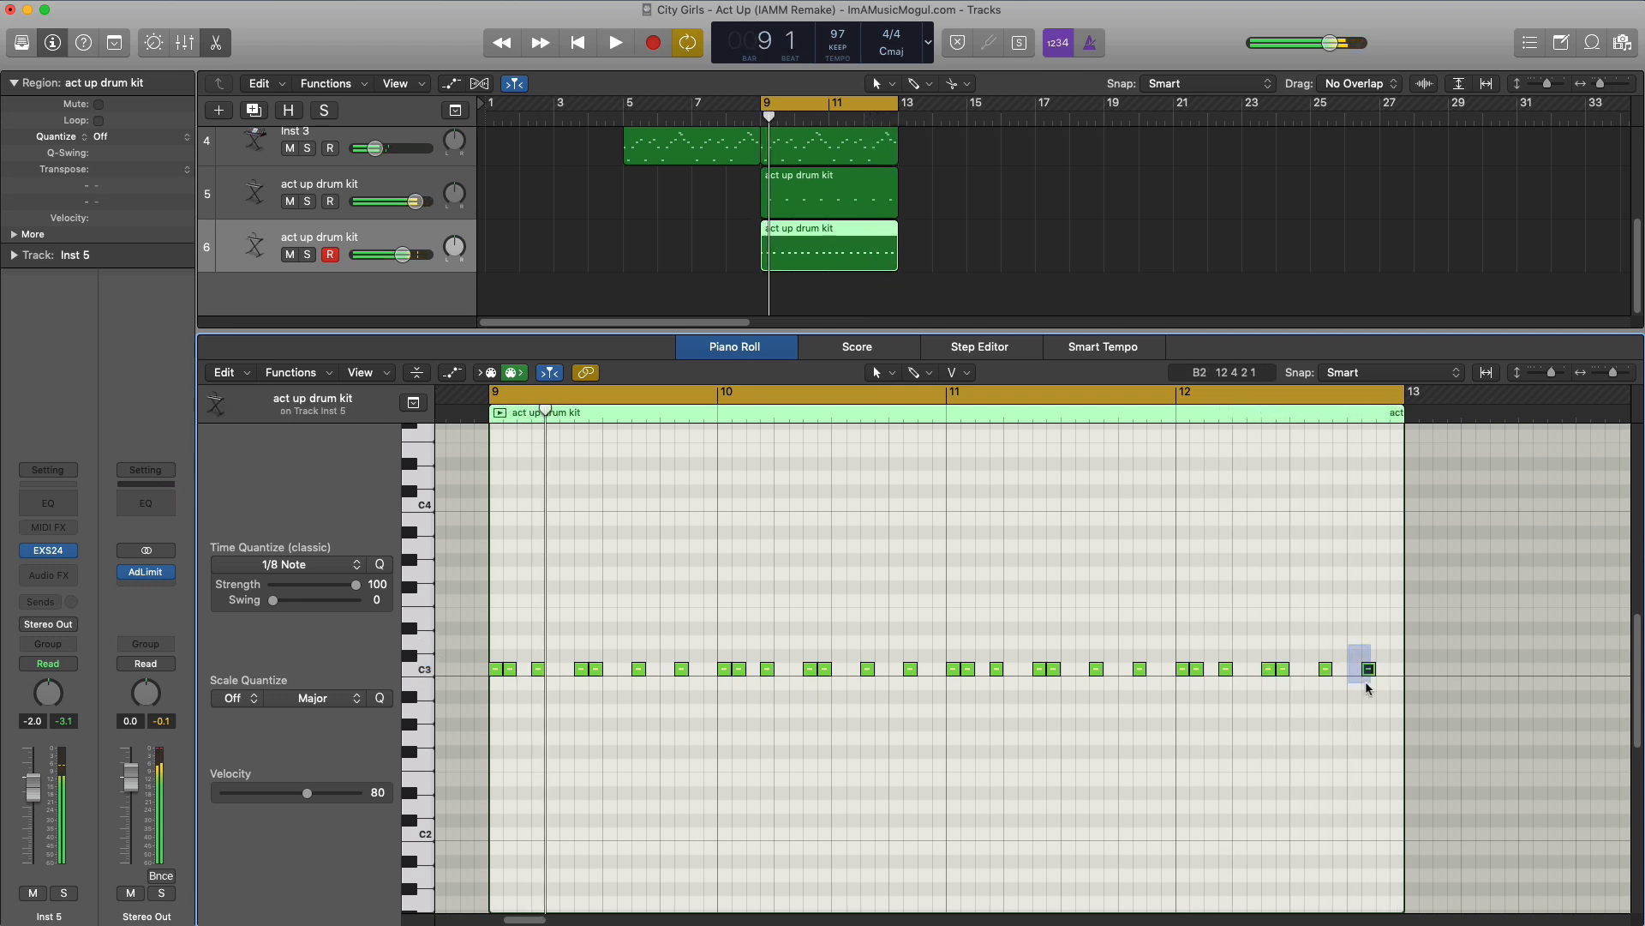
pyautogui.press('space')
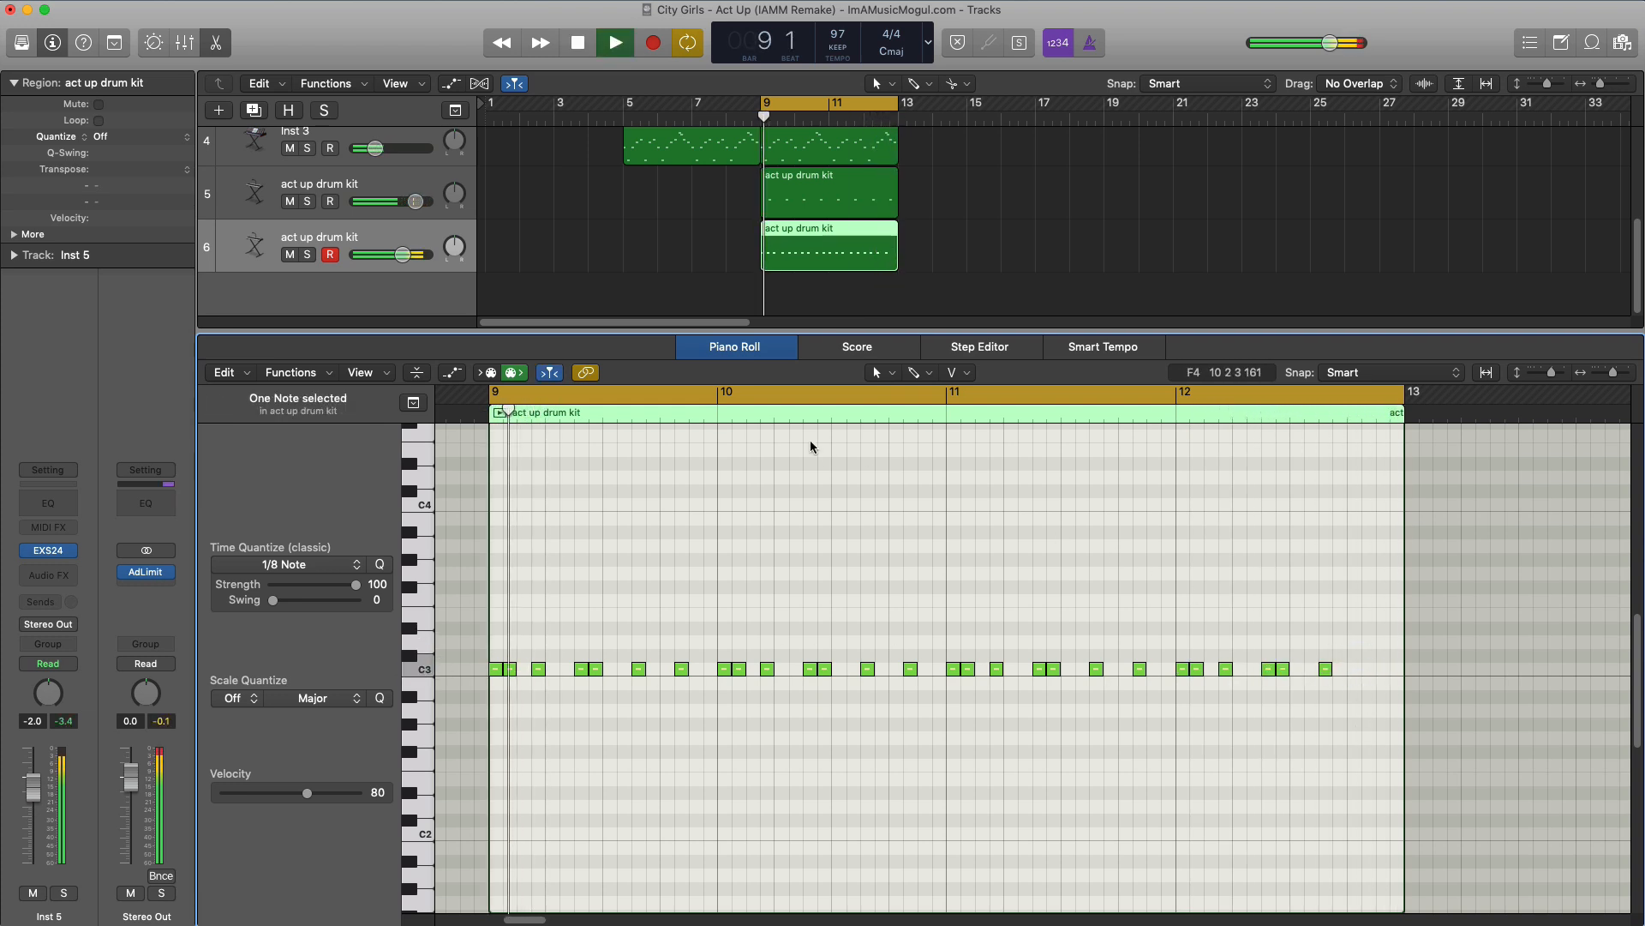
# Add another duplicate drum kit track with an empty region over bars 9 to 13 and set the track 6 volume to -3.9 dB
pyautogui.click(254, 110)
pyautogui.press('e')
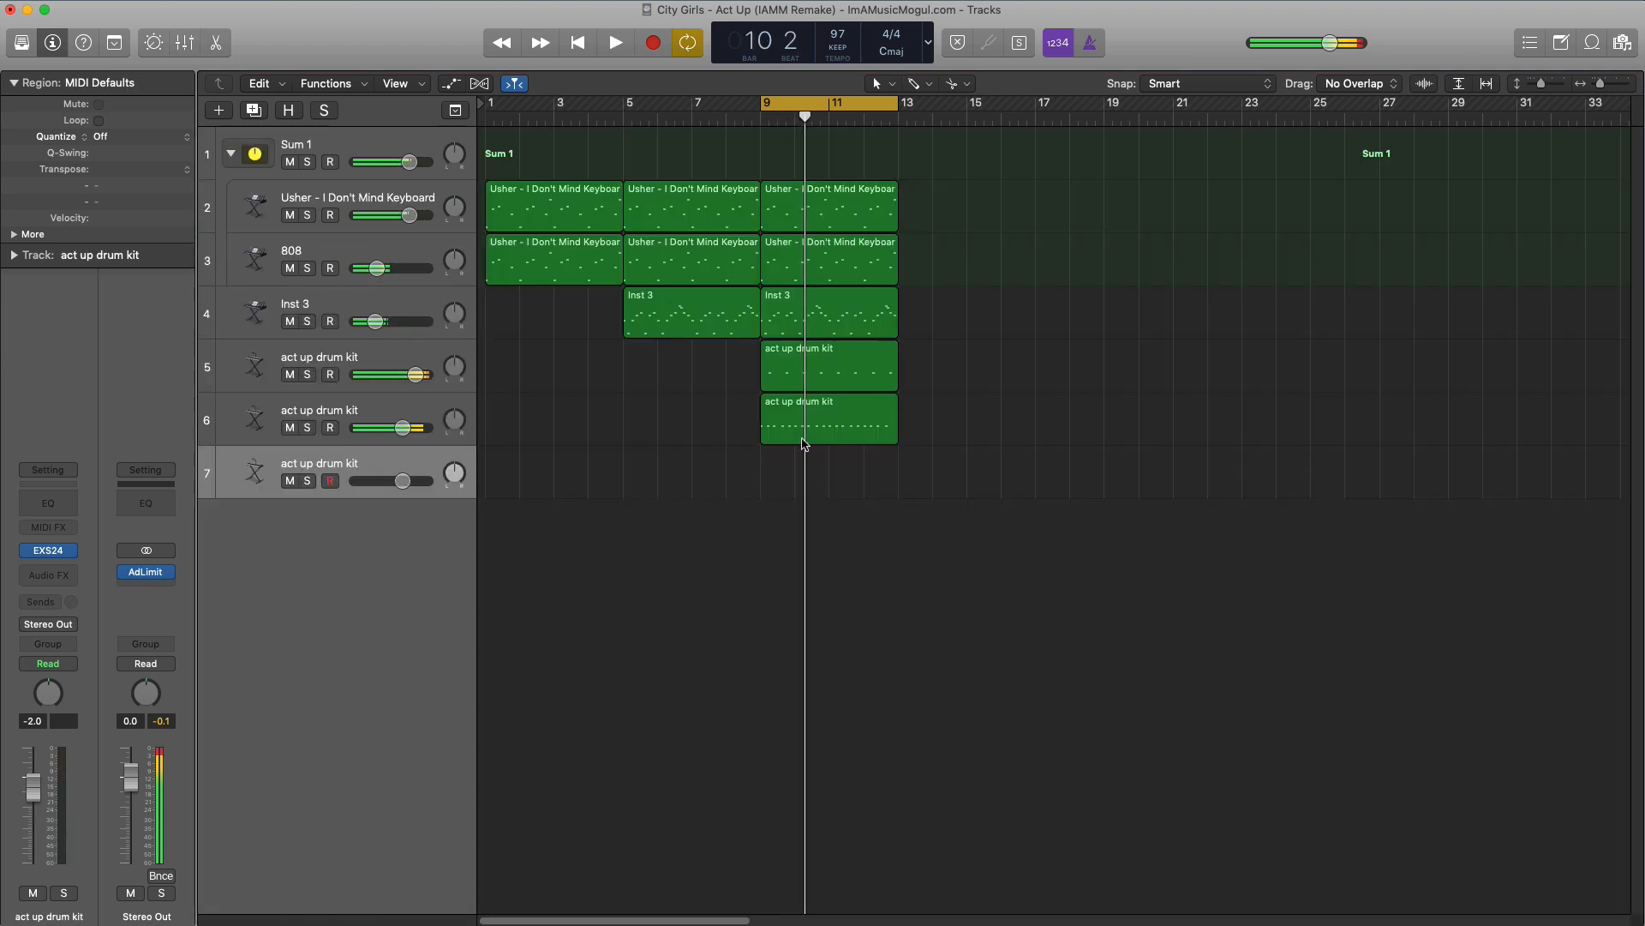
pyautogui.moveTo(795, 479); pyautogui.dragTo(897, 478)
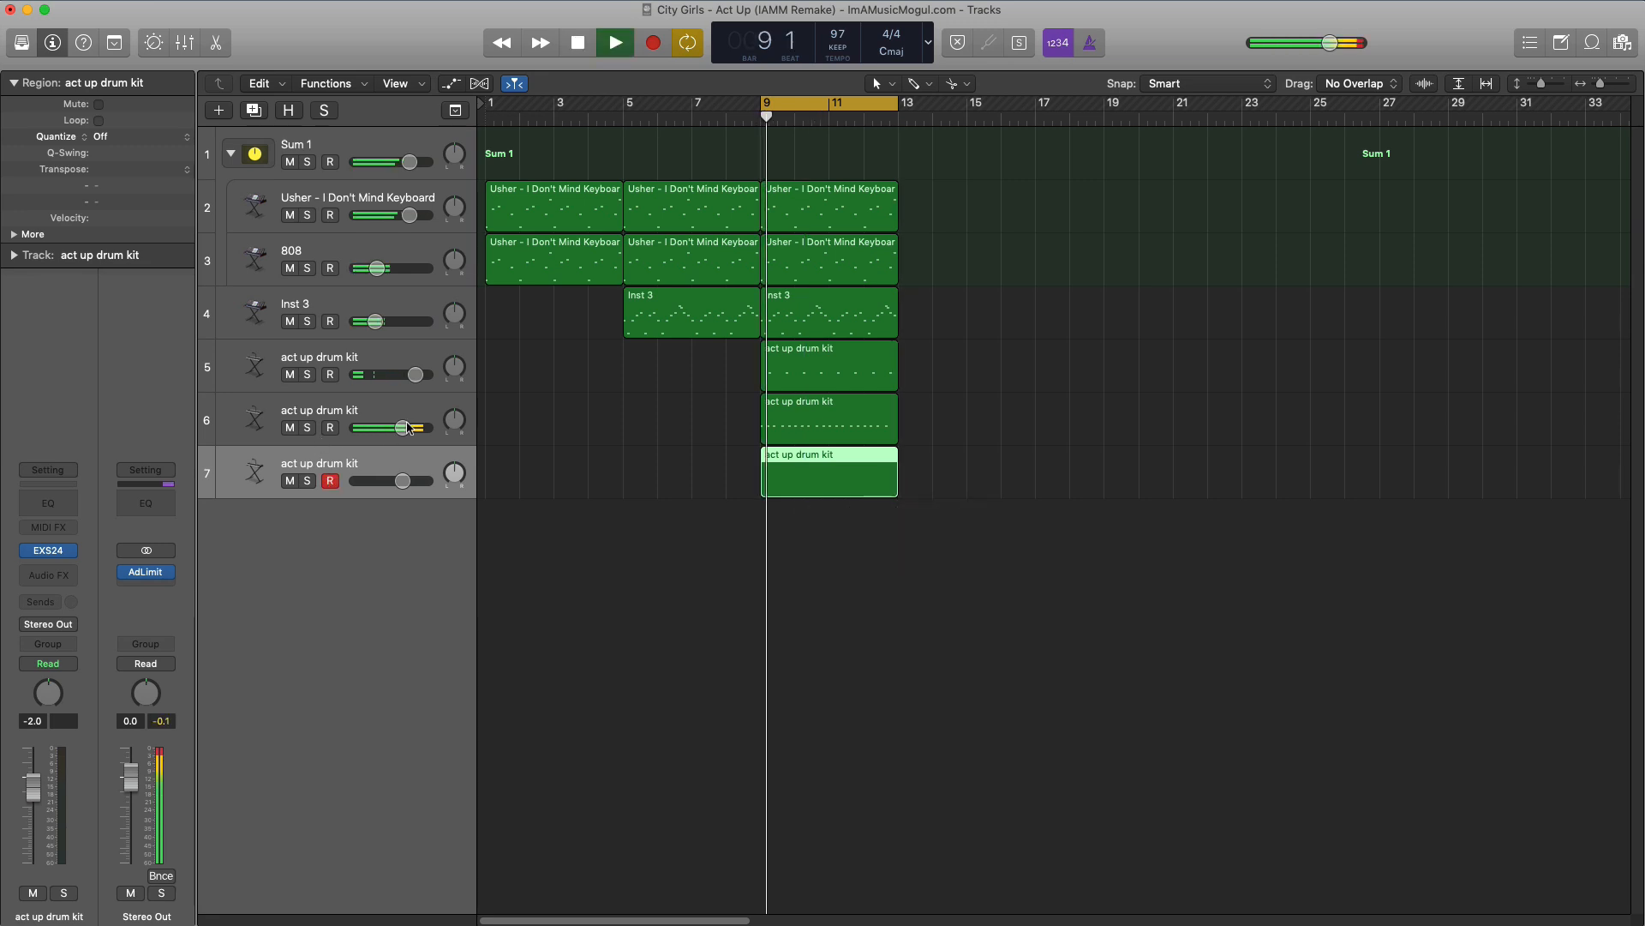
pyautogui.moveTo(408, 428); pyautogui.dragTo(405, 428)
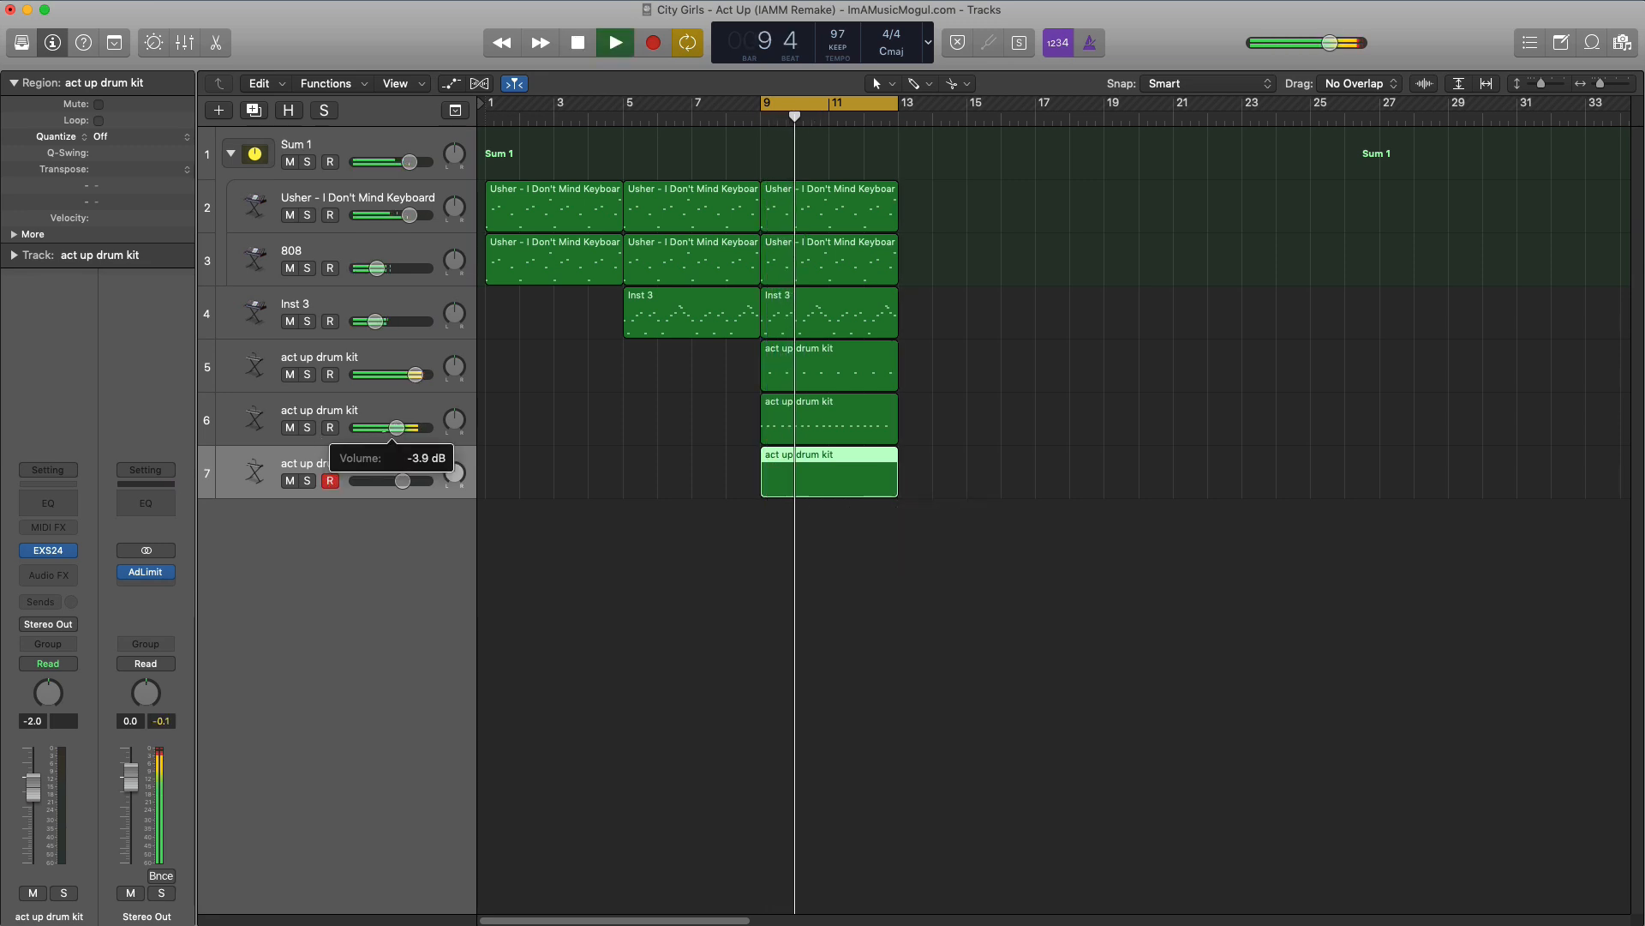
# Open the track 7 region in the Piano Roll and set the Brush Tool as the secondary tool
pyautogui.doubleClick(788, 475)
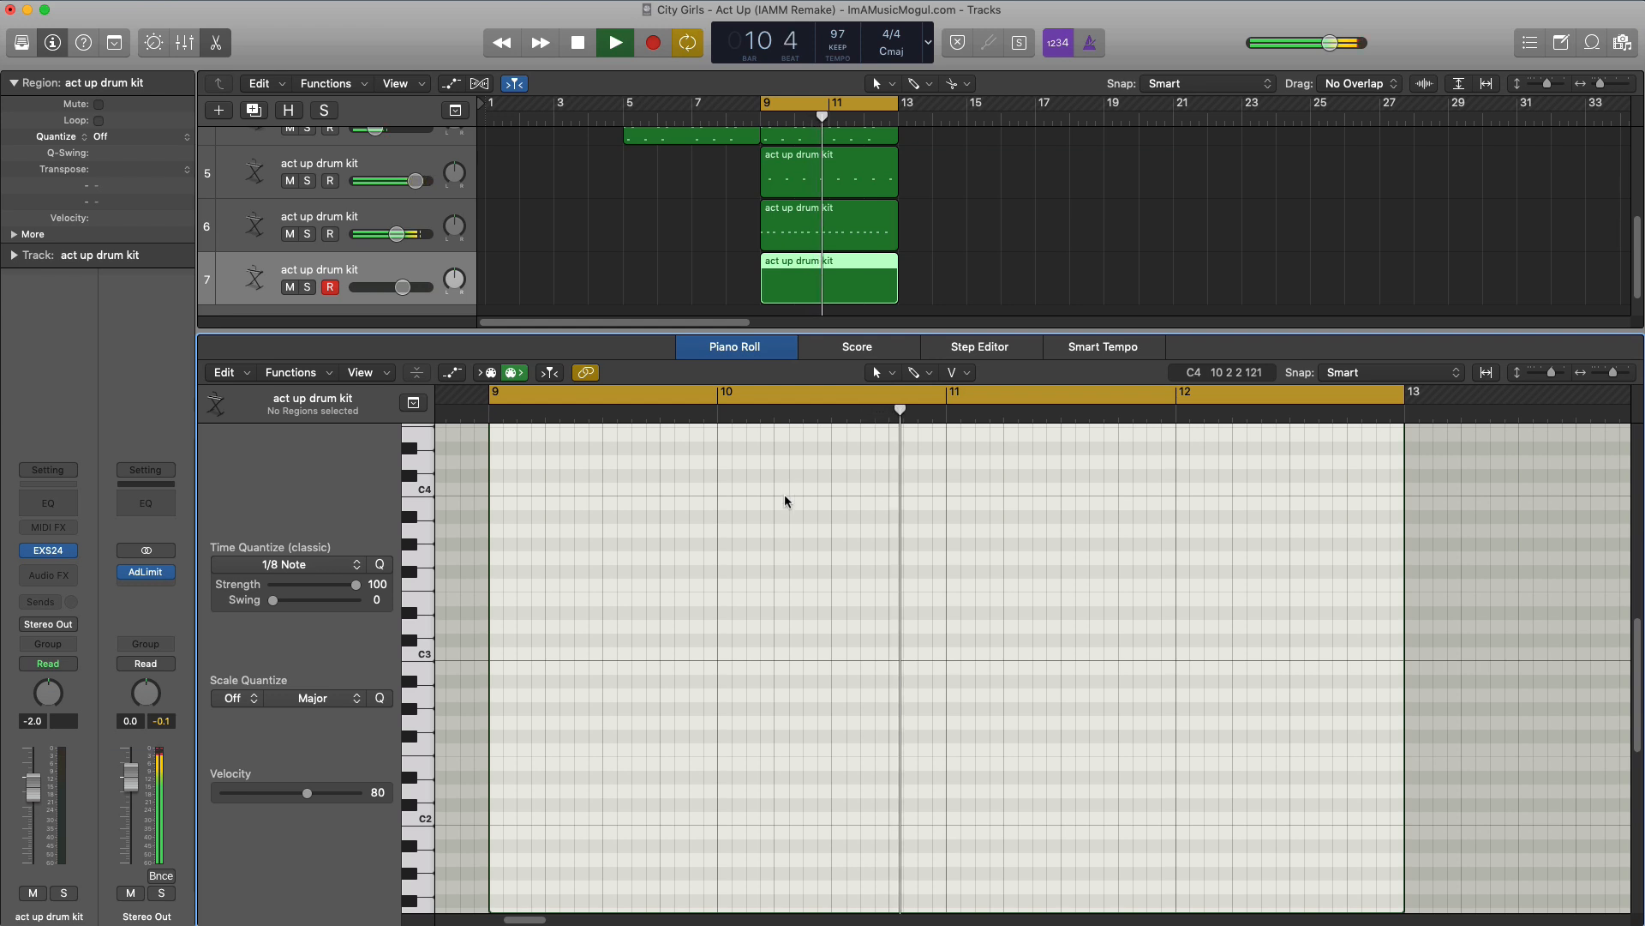
pyautogui.press('space')
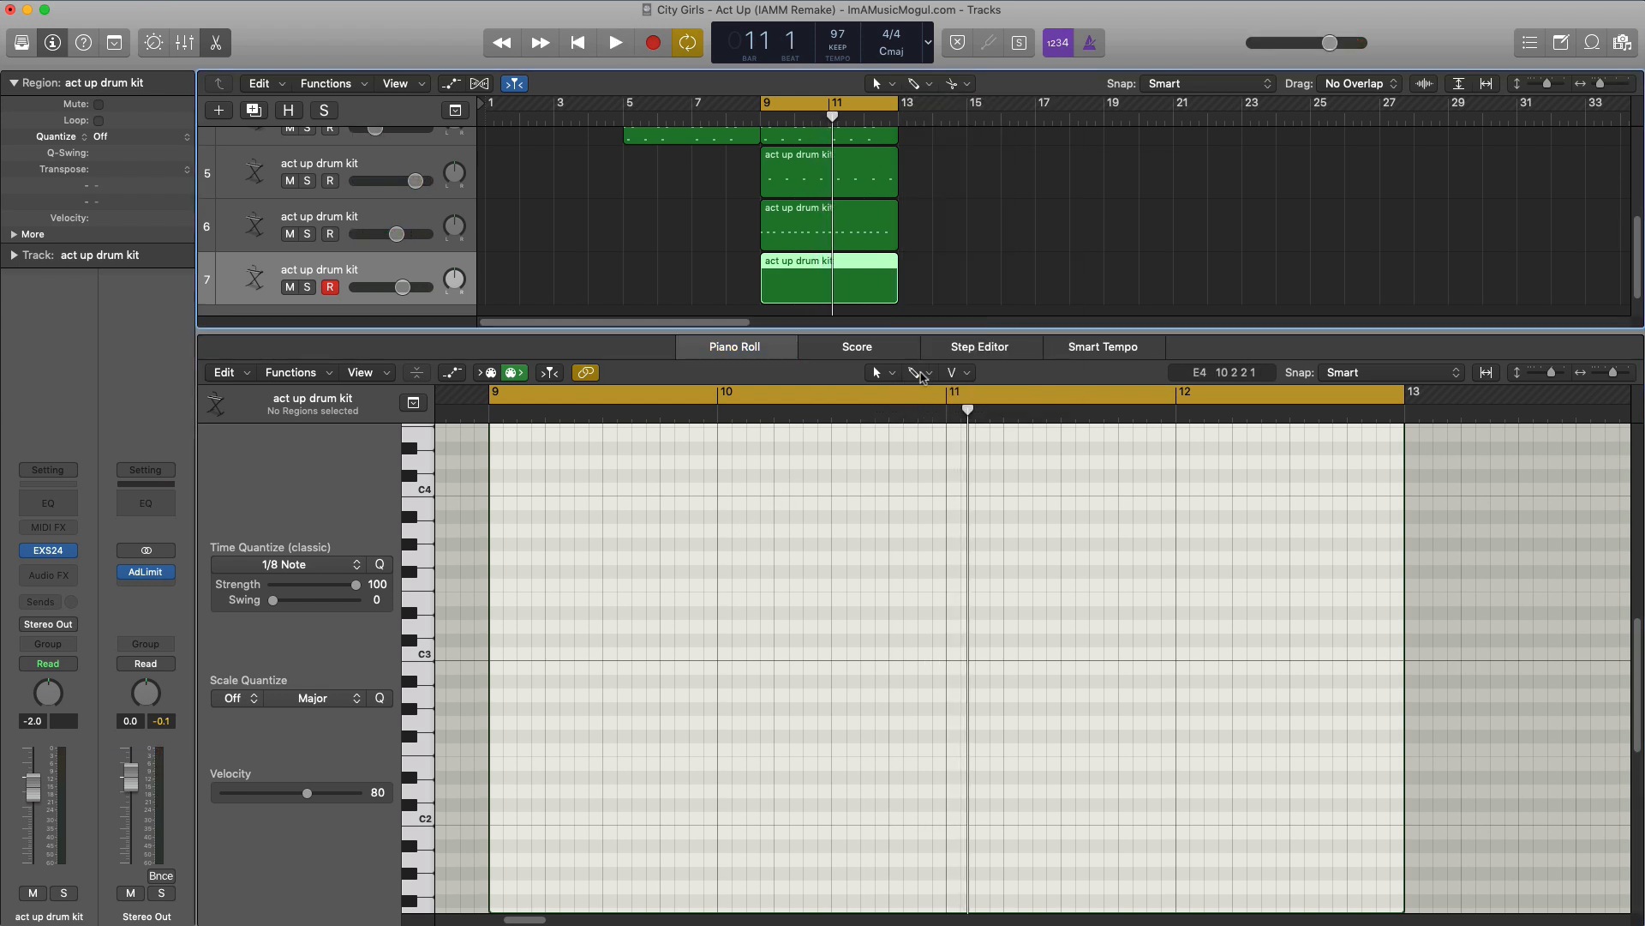
pyautogui.click(919, 374)
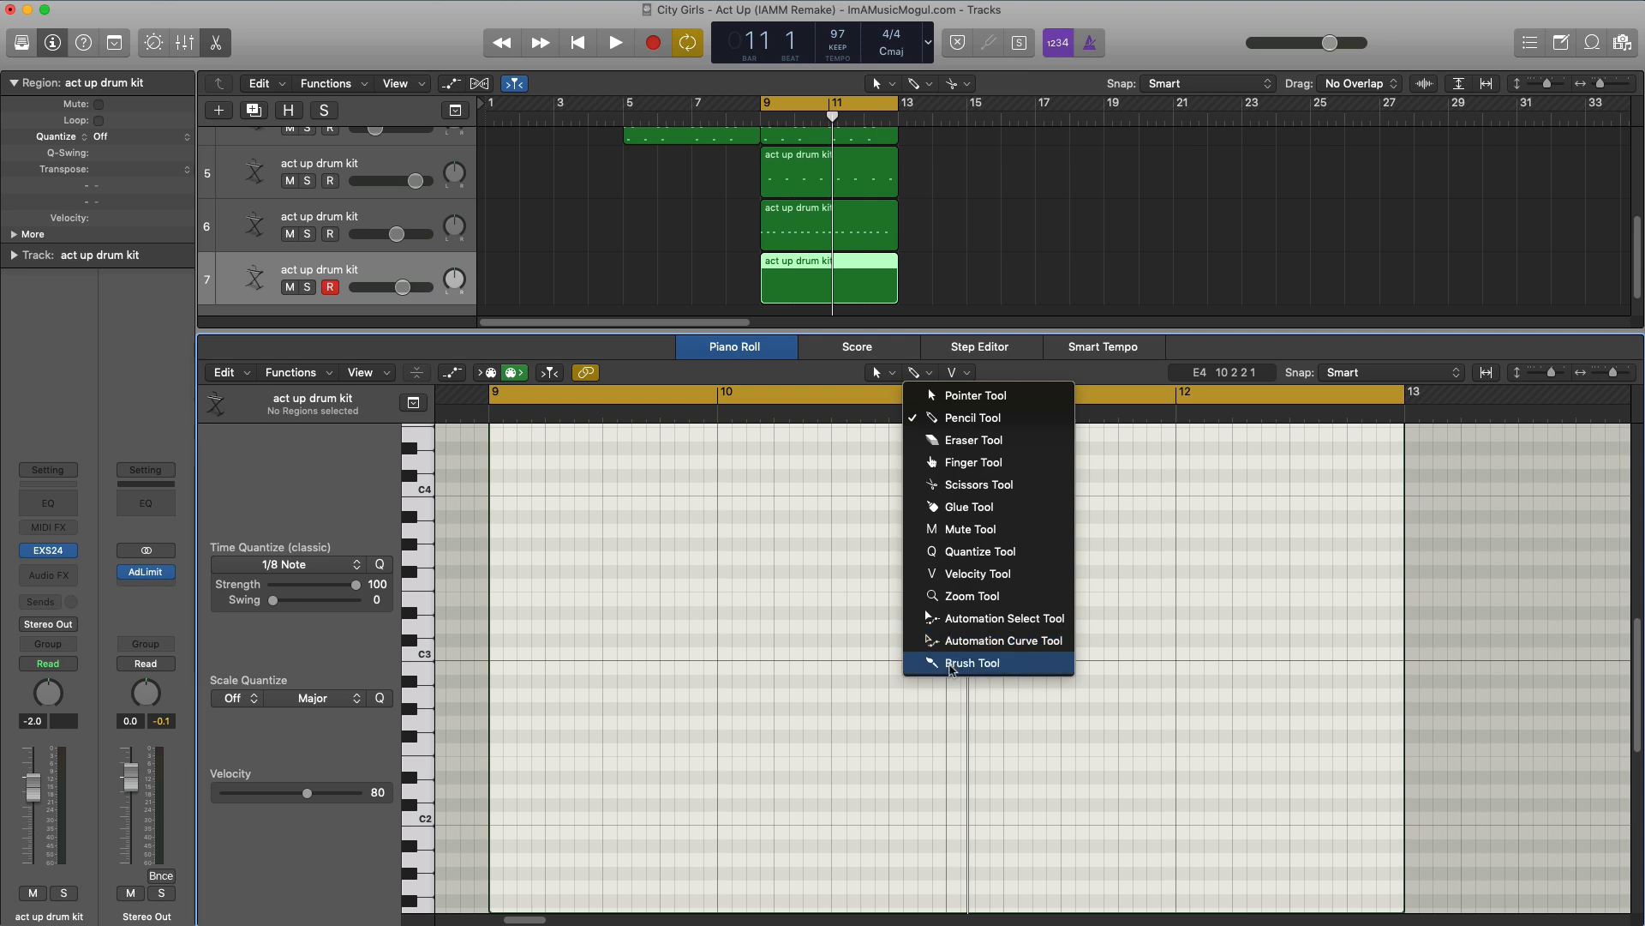
pyautogui.click(951, 665)
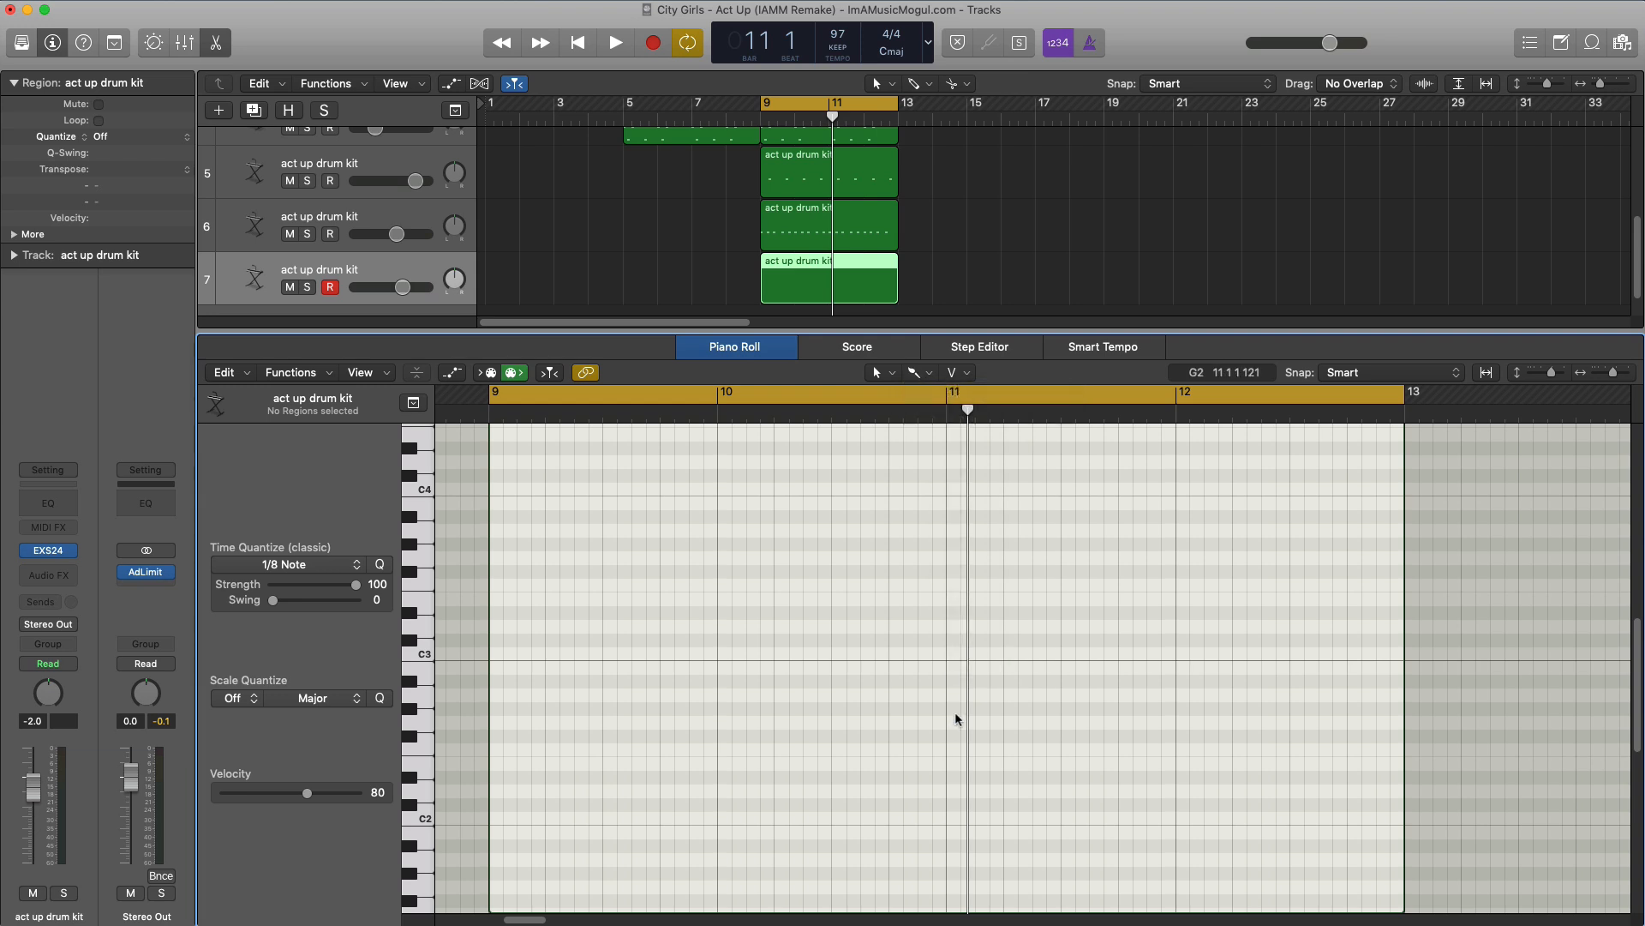
# Try 1/8-note F#3 hits brushed across bar 9 and repeated through bar 12, and audition them
pyautogui.scroll(1, 539, 682)
pyautogui.click(499, 590)
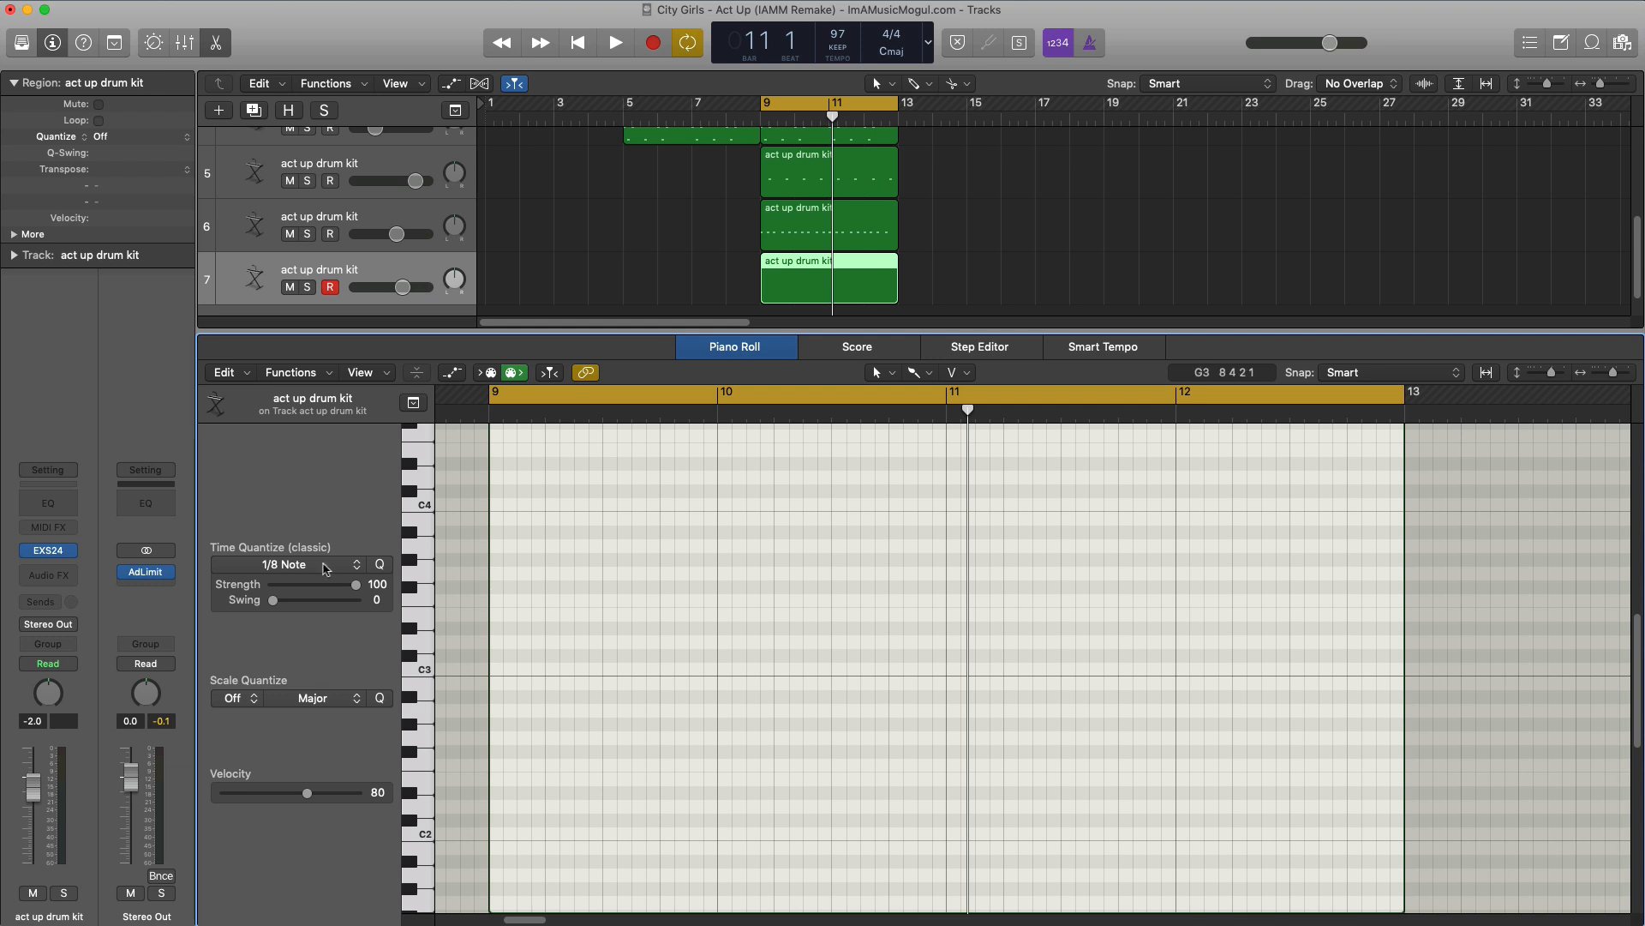
pyautogui.moveTo(499, 594); pyautogui.dragTo(634, 593)
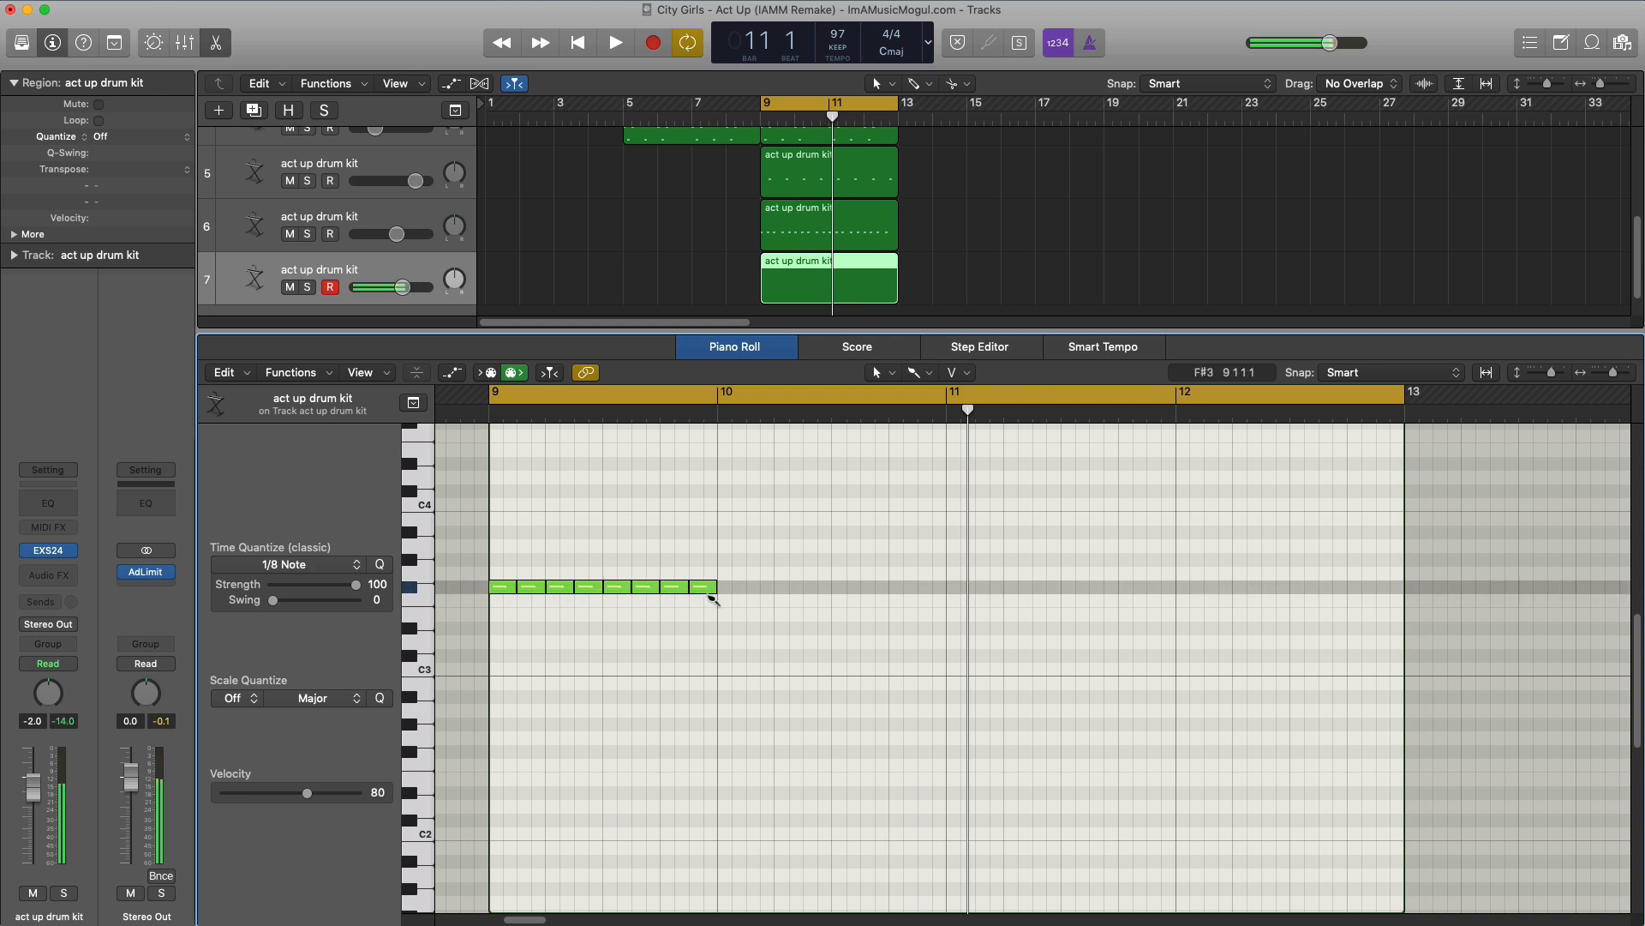
pyautogui.press('super+a')
pyautogui.press('super+r')
pyautogui.press('super+r')
pyautogui.press('super+r')
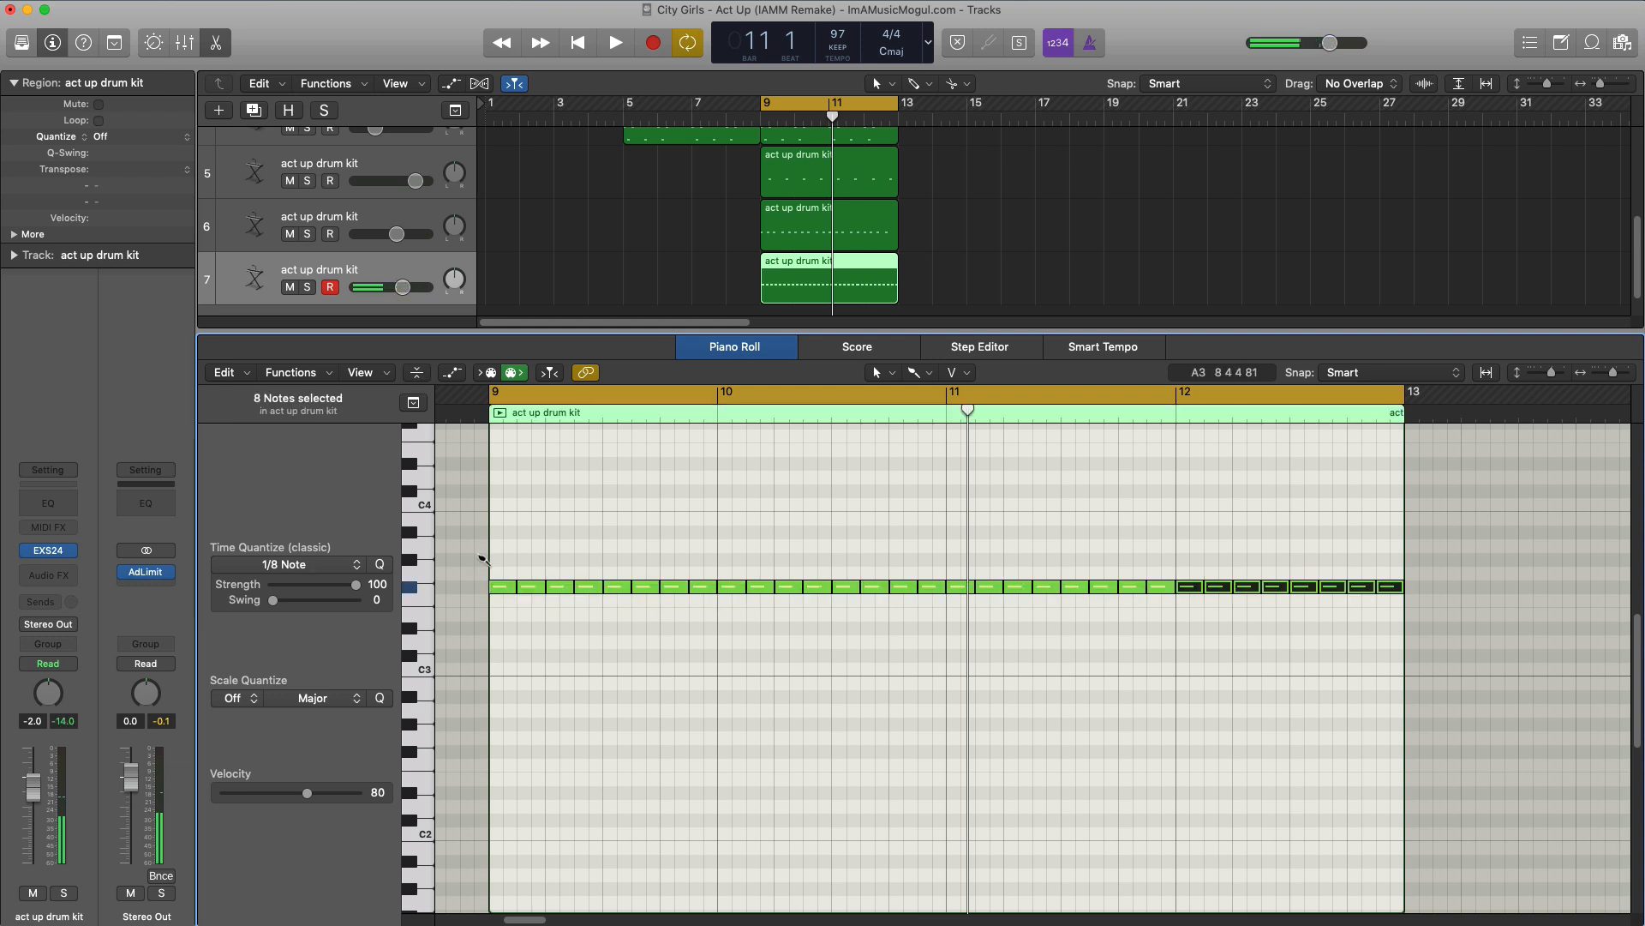
pyautogui.press('space')
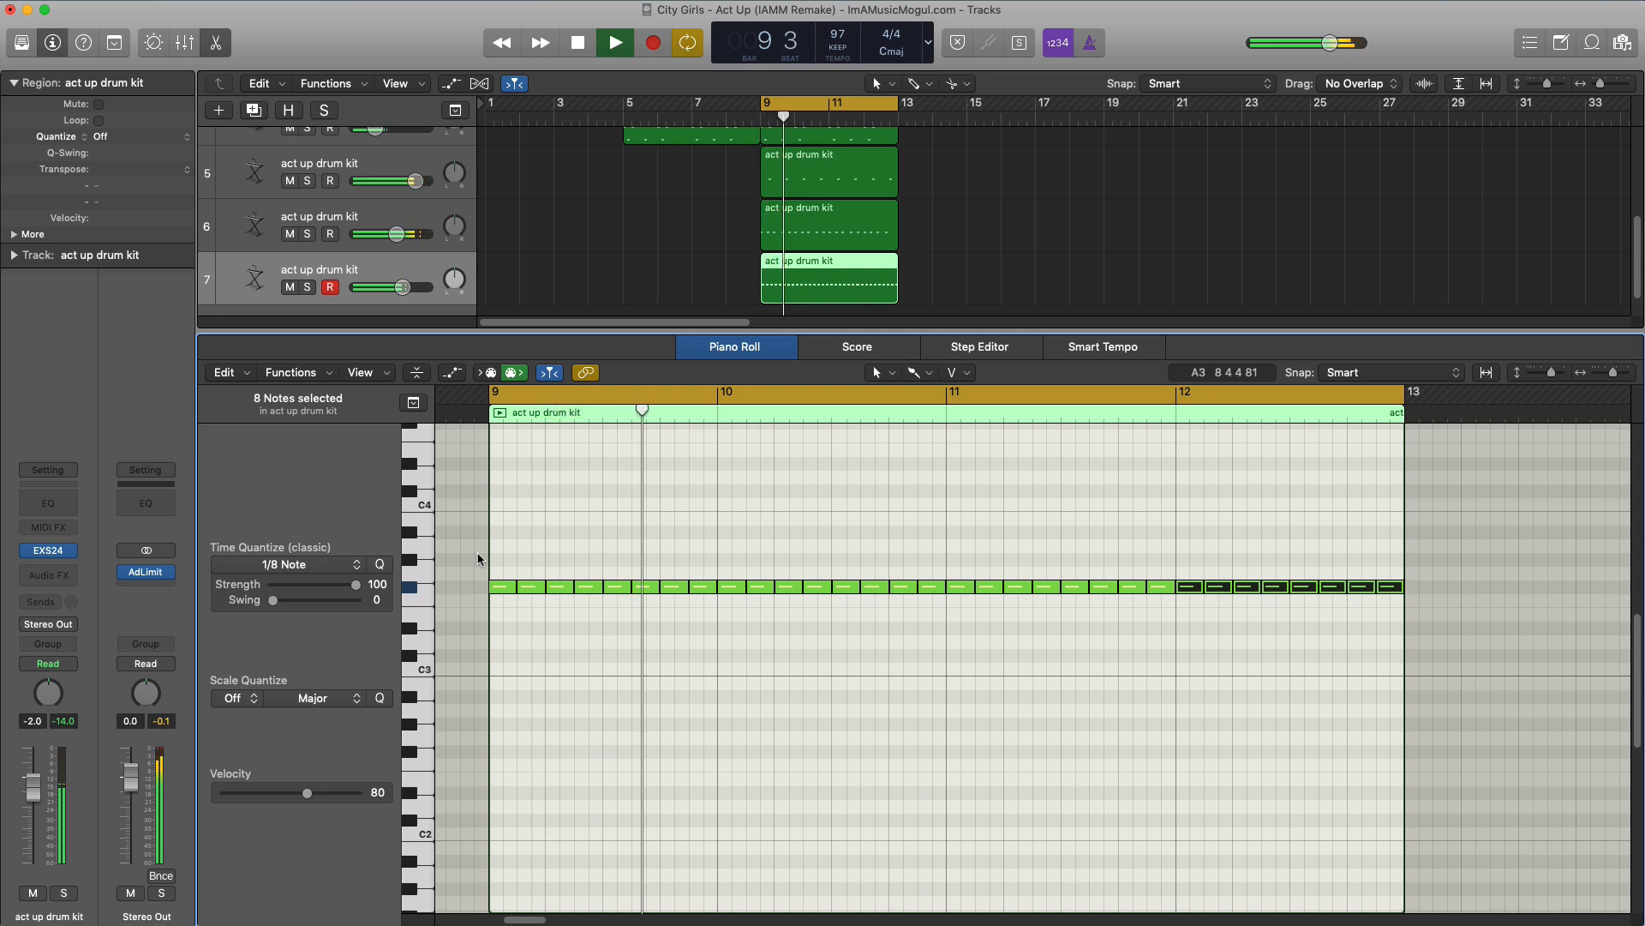
# Stop playback and undo the brushed 1/8-note F#3 hits and their repeats
pyautogui.press('space')
pyautogui.press('super+z')
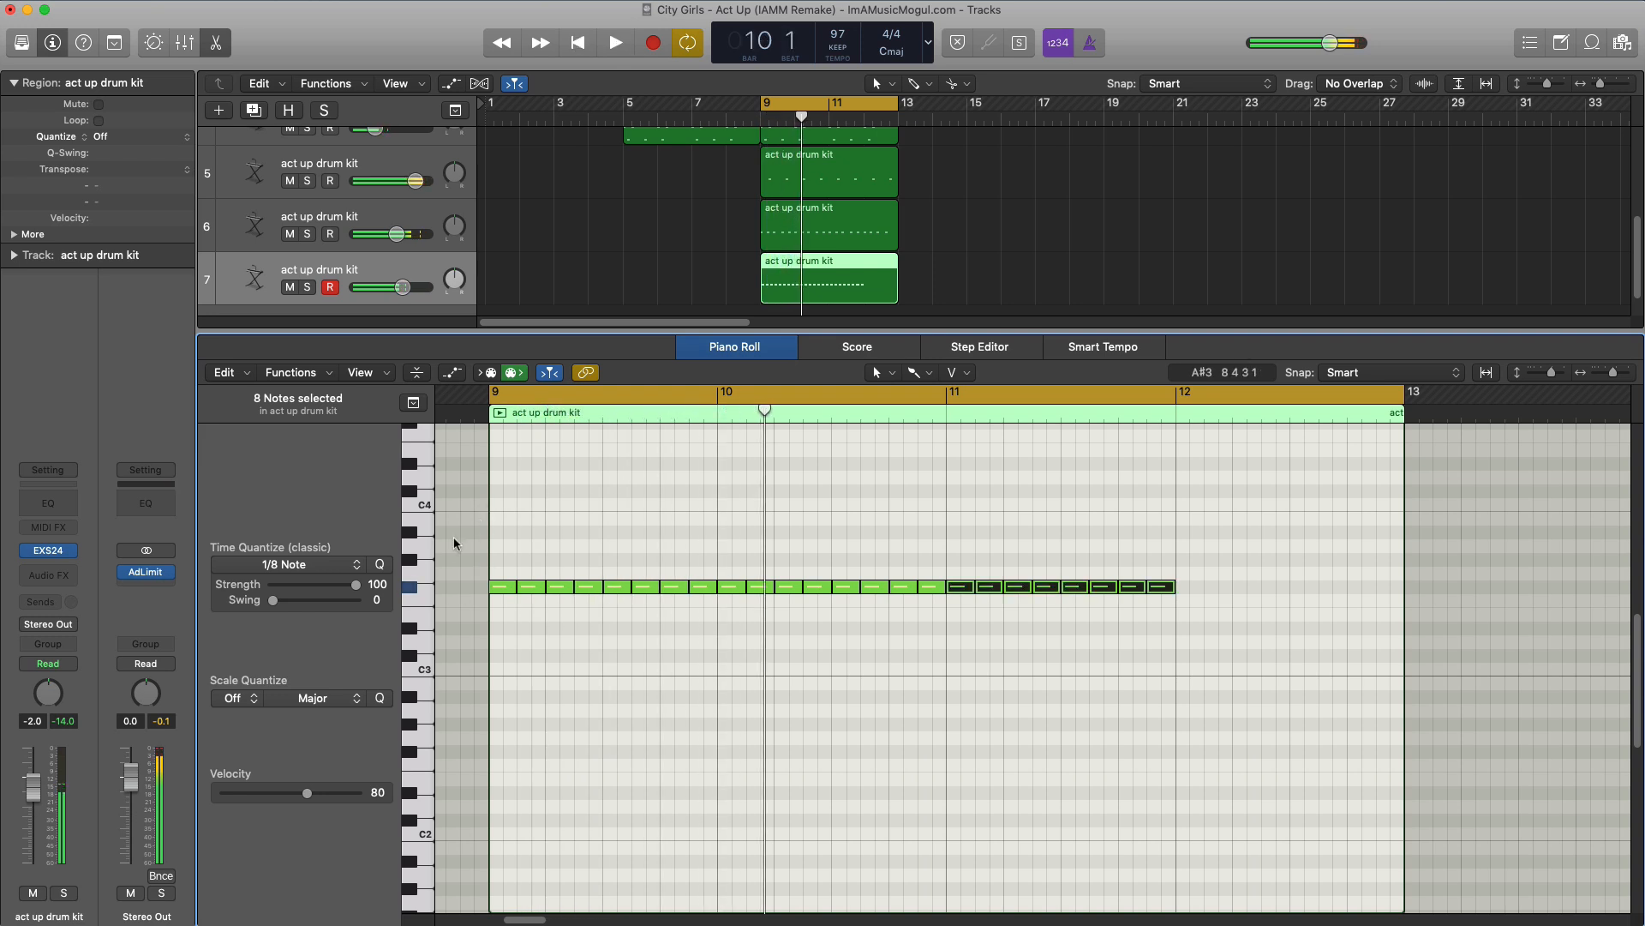
pyautogui.click(460, 530)
# Set Time Quantize to 1/16 Note, brush F#3 hits across bar 9, and repeat them through bar 12
pyautogui.click(275, 566)
pyautogui.click(285, 674)
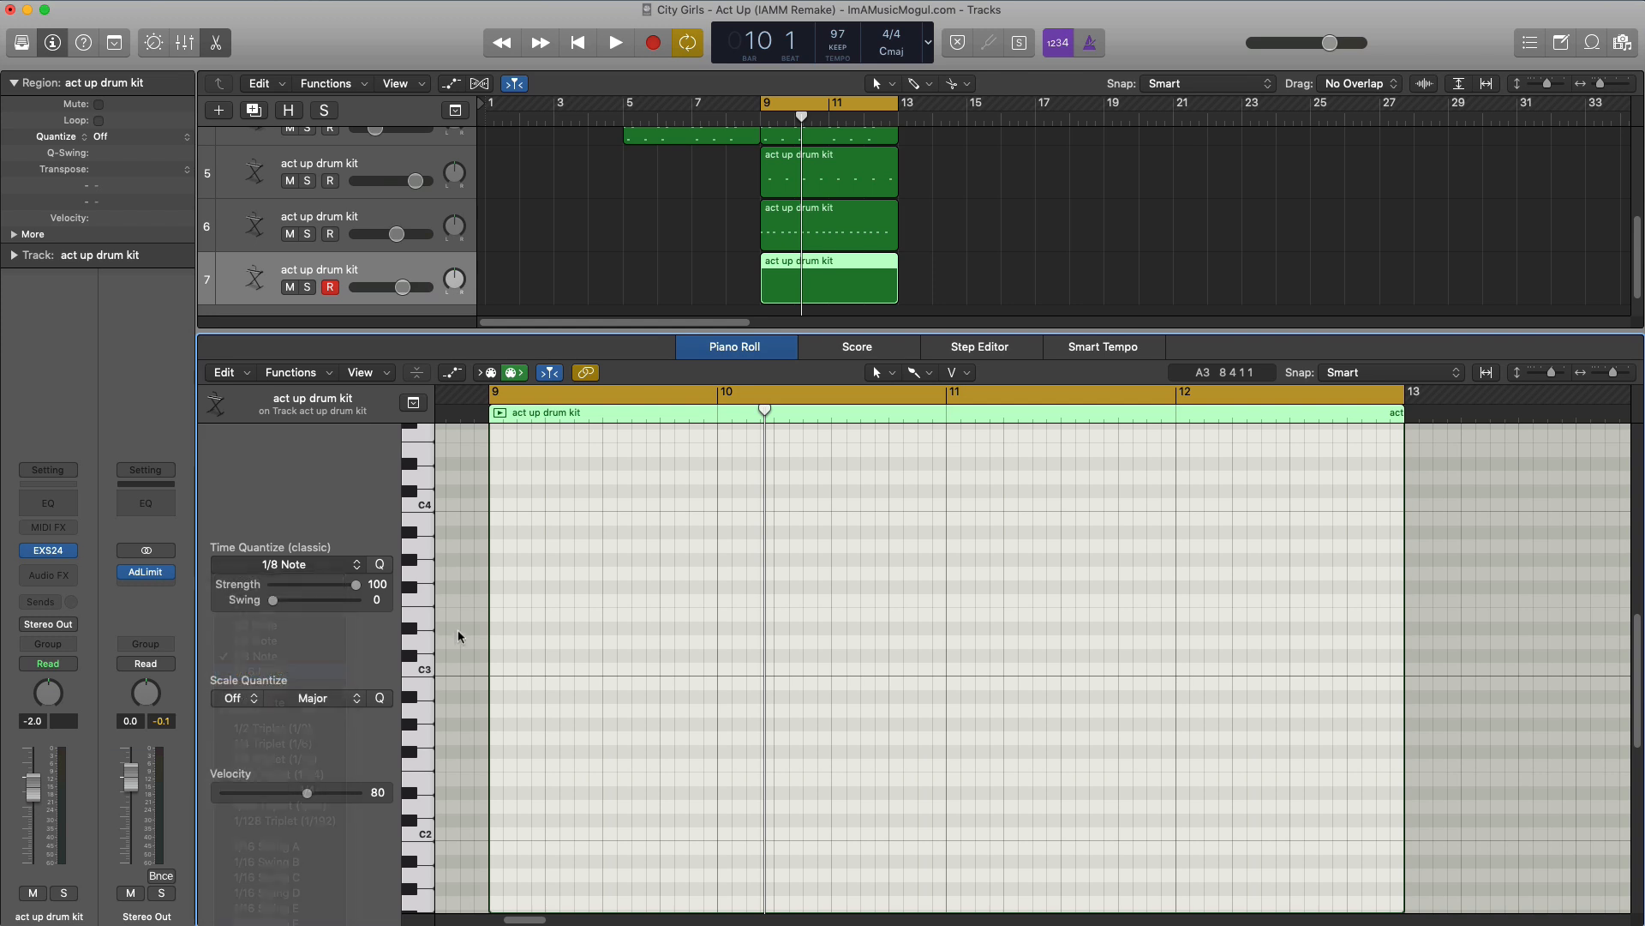
pyautogui.moveTo(495, 594); pyautogui.dragTo(566, 594)
pyautogui.moveTo(699, 597)
pyautogui.mouseDown()
pyautogui.moveTo(735, 606)
pyautogui.moveTo(452, 557)
pyautogui.mouseUp()
pyautogui.press('super+r')
pyautogui.press('super+r')
pyautogui.press('super+r')
pyautogui.press('space')
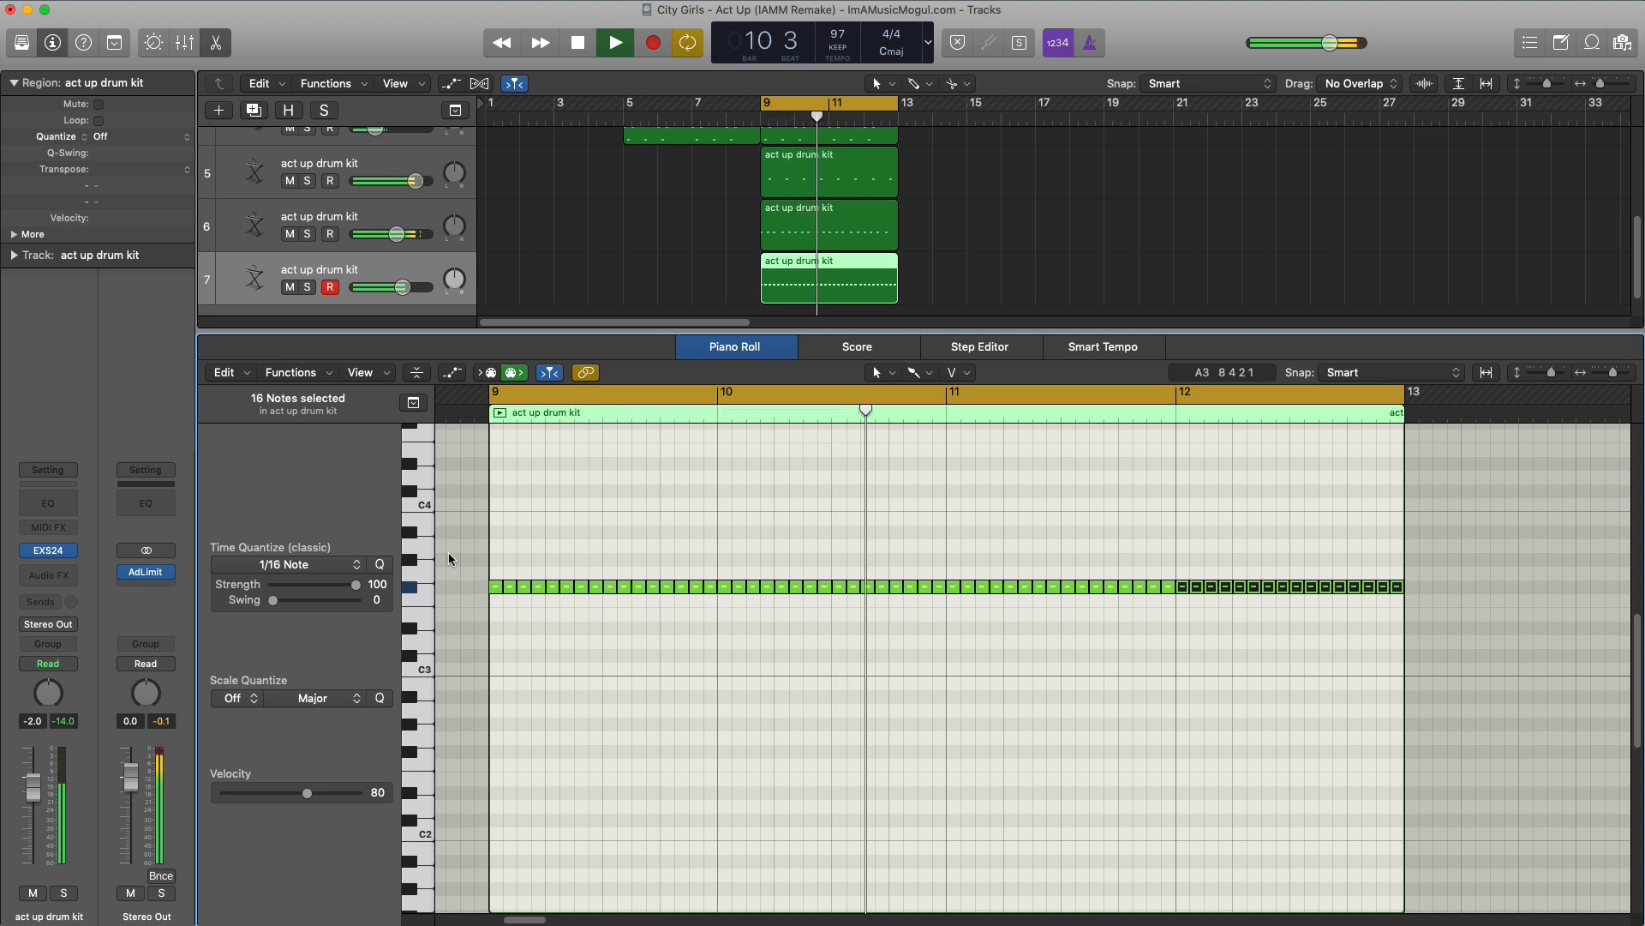
pyautogui.press('space')
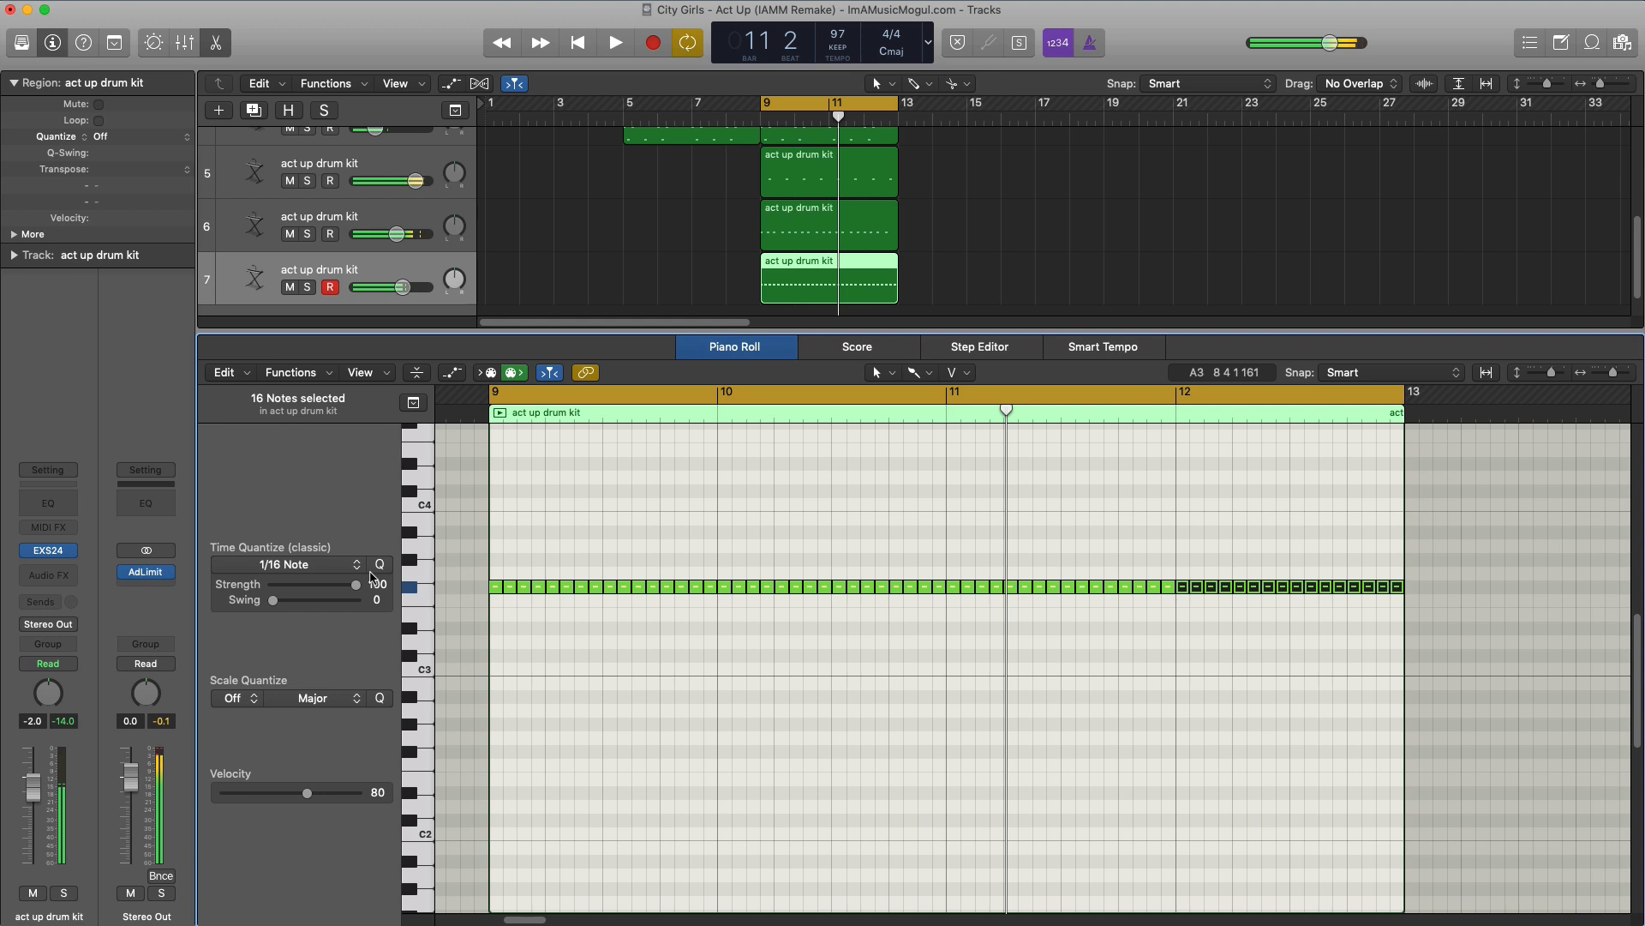
# Set Time Quantize to 1/32 Note and brush four-note F#3 rolls at the start of beat 4 in bars 9 and 10
pyautogui.click(319, 565)
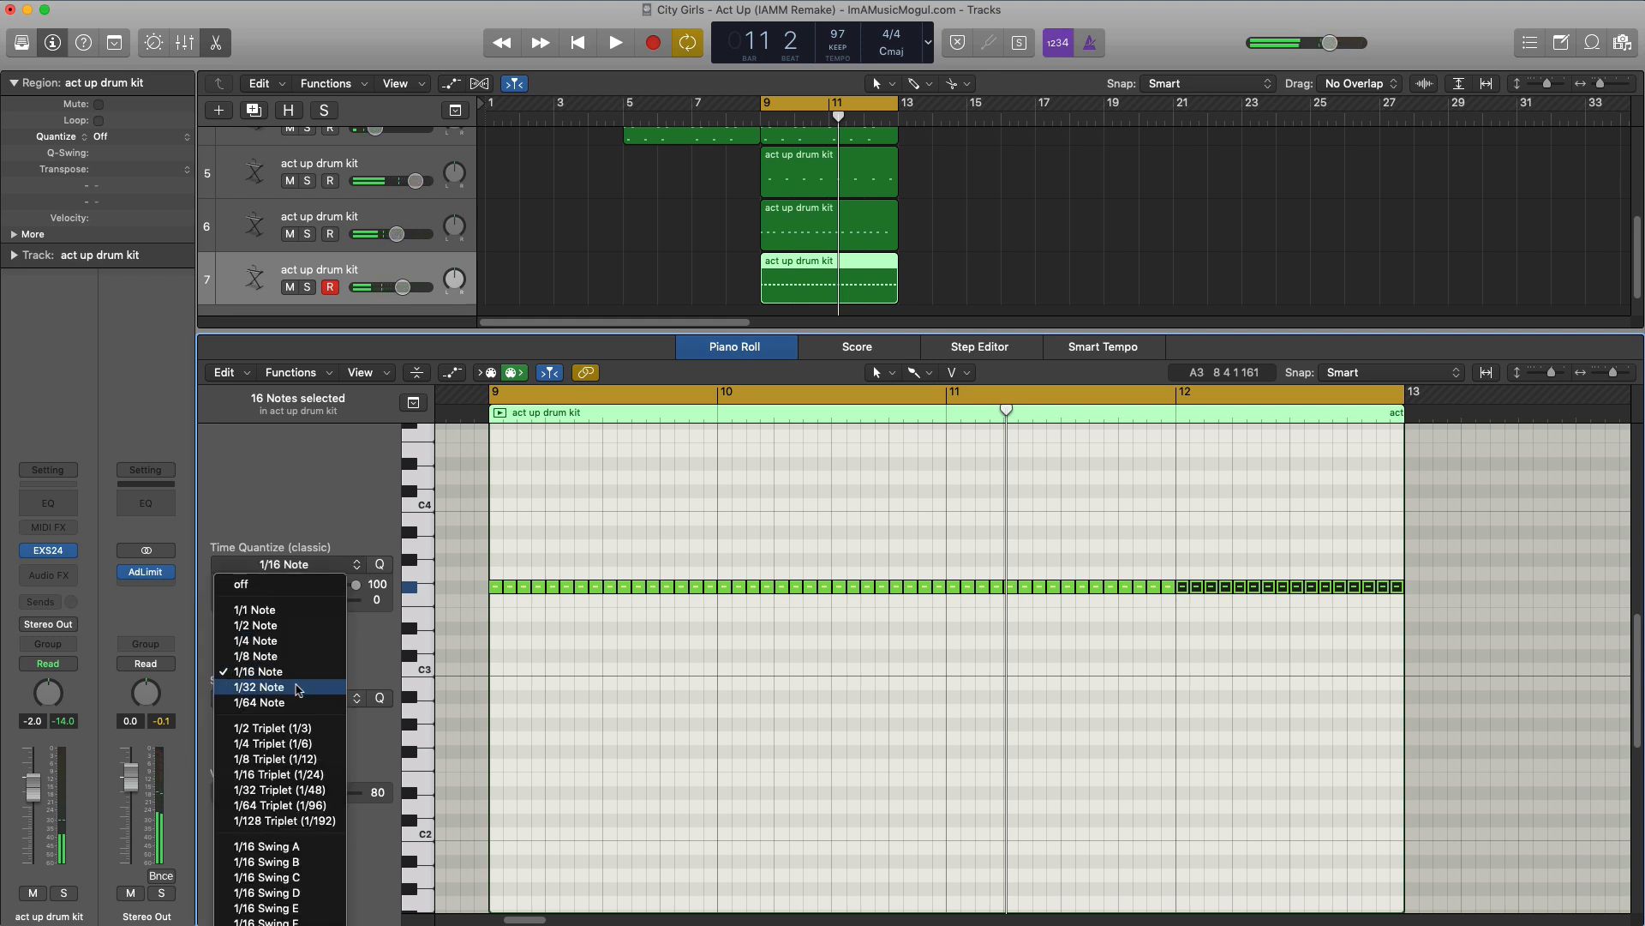
pyautogui.click(297, 690)
pyautogui.press('space')
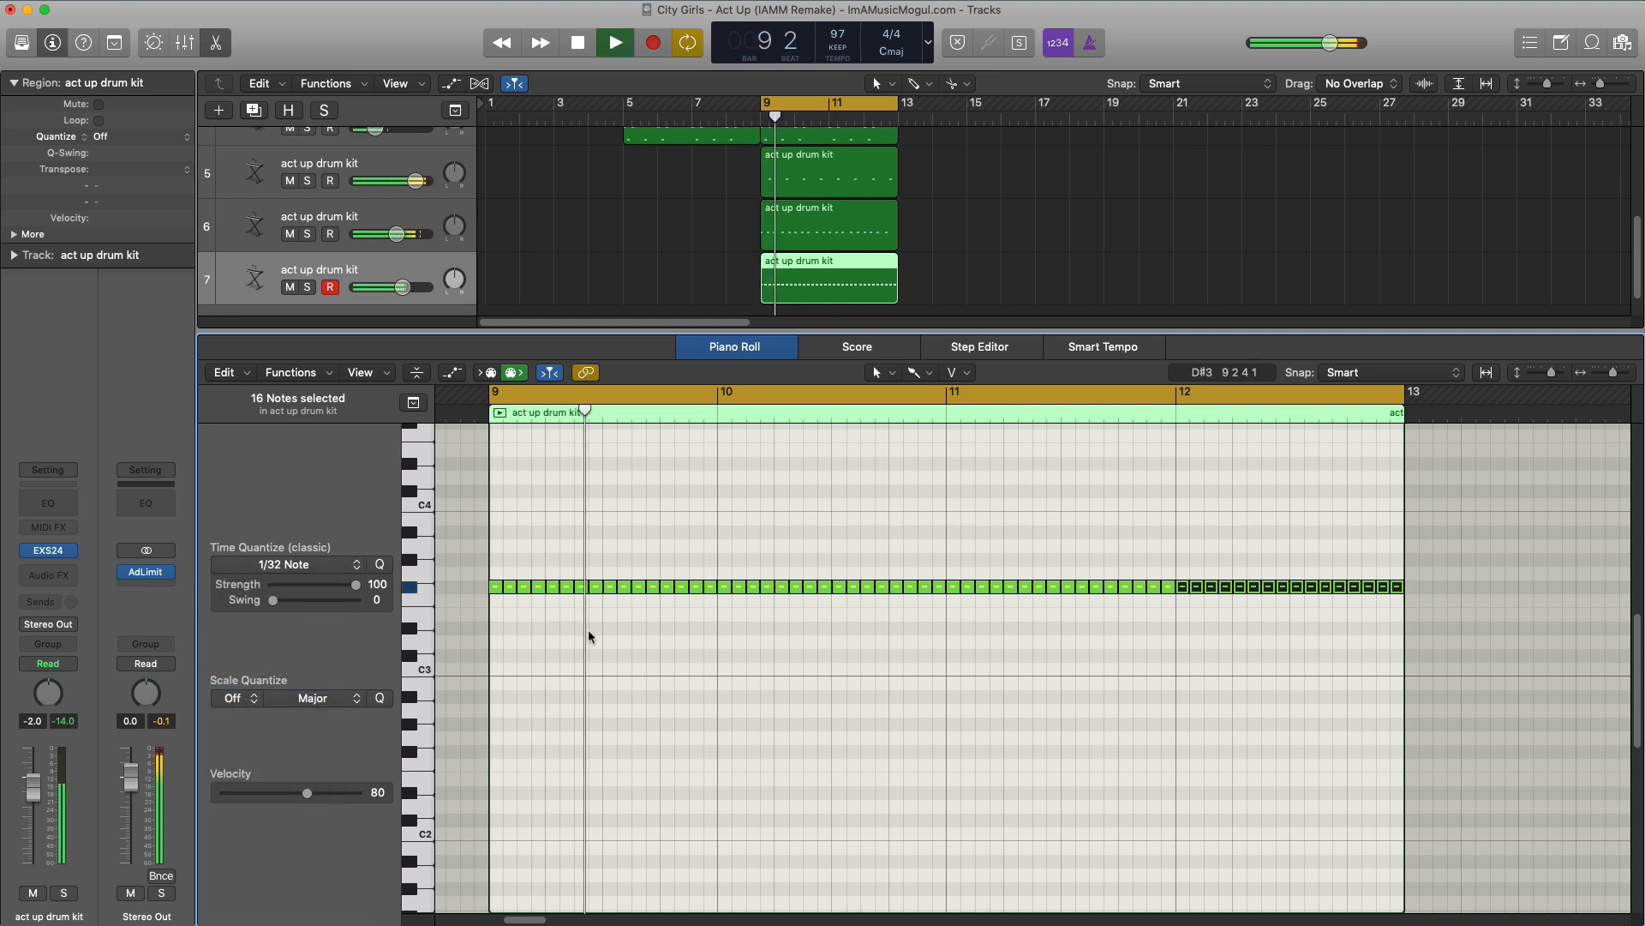
pyautogui.press('space')
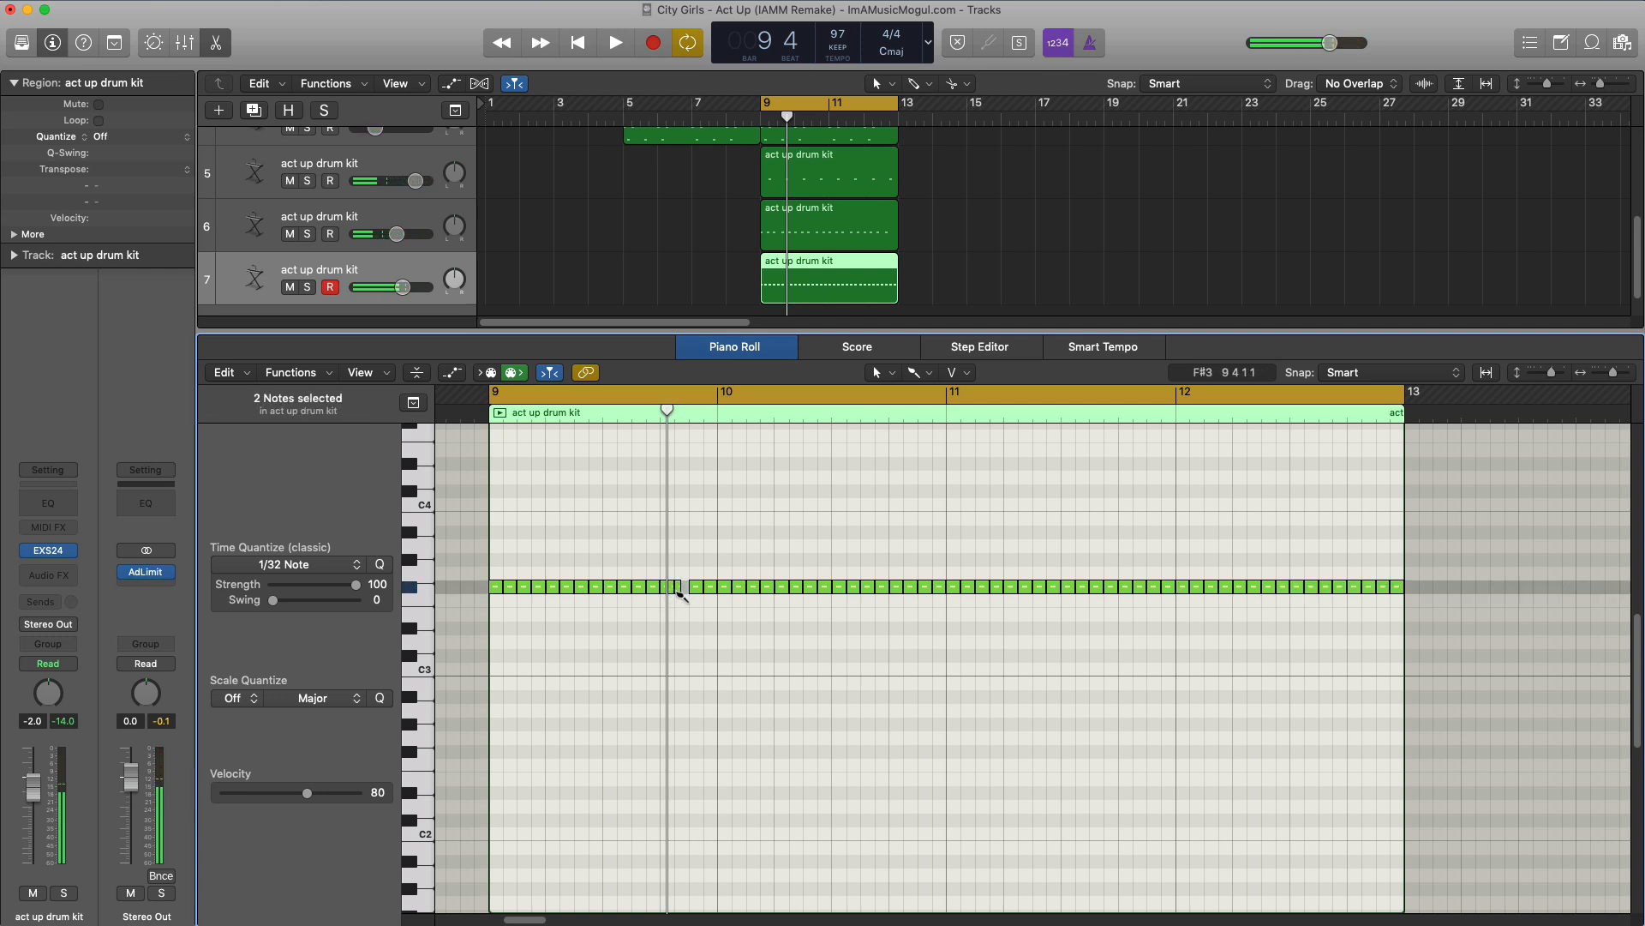
pyautogui.click(683, 593)
pyautogui.press('space')
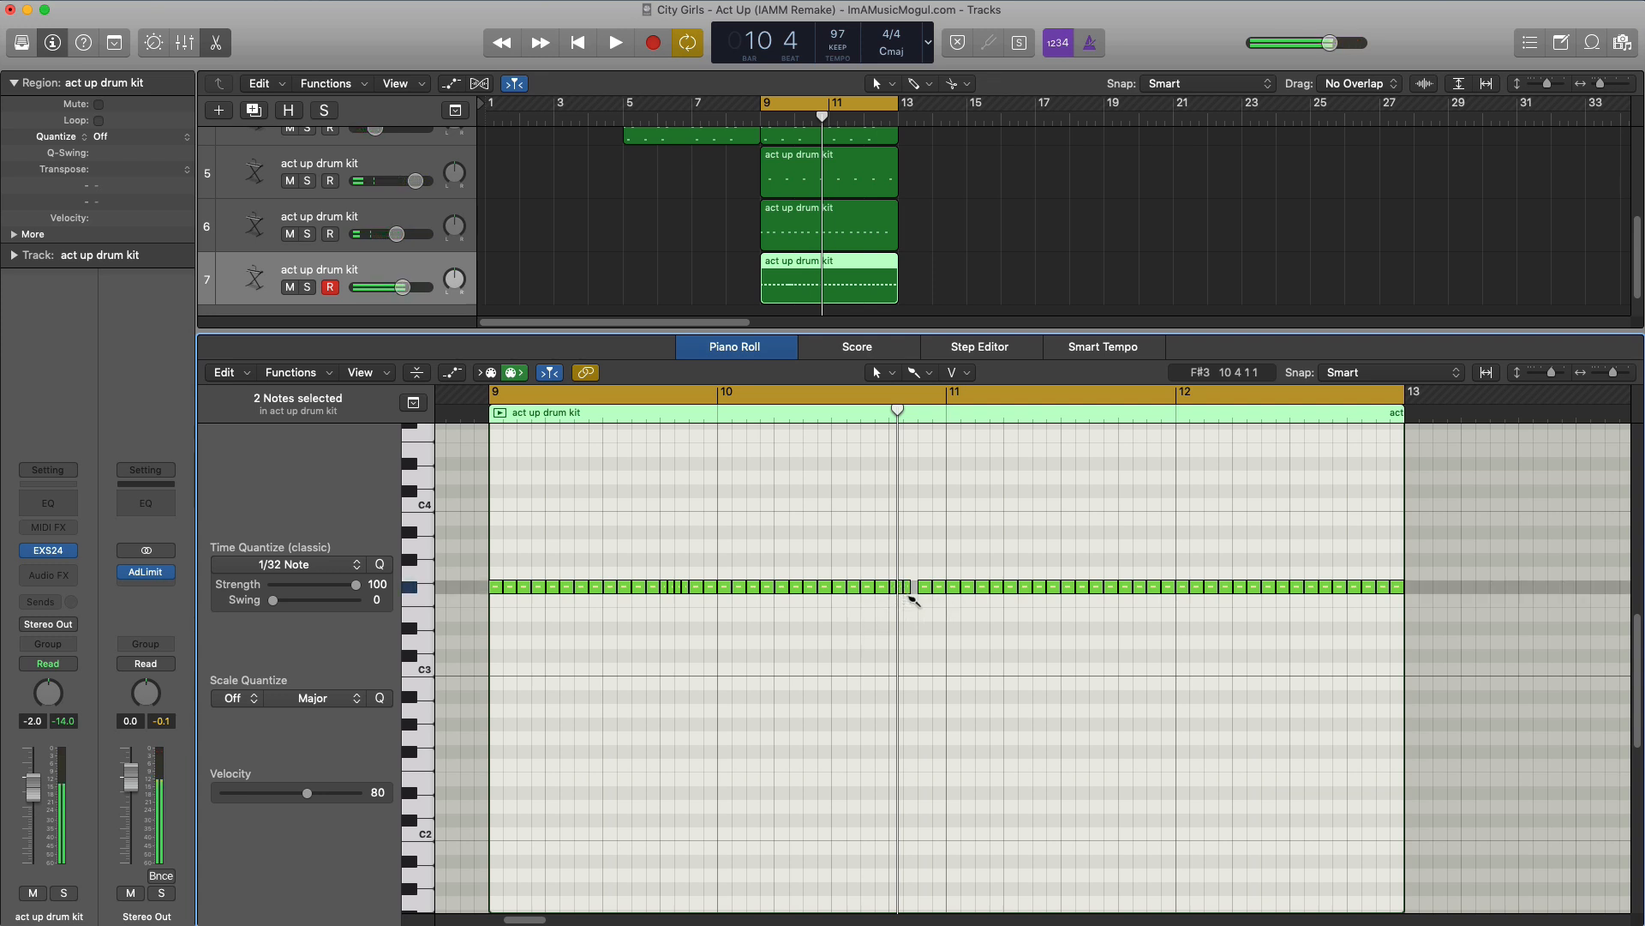
pyautogui.press('space')
# Replace the F#3 notes of bars 11 and 12 with a repeat of the bars 9 and 10 pattern
pyautogui.moveTo(949, 572); pyautogui.dragTo(1413, 641)
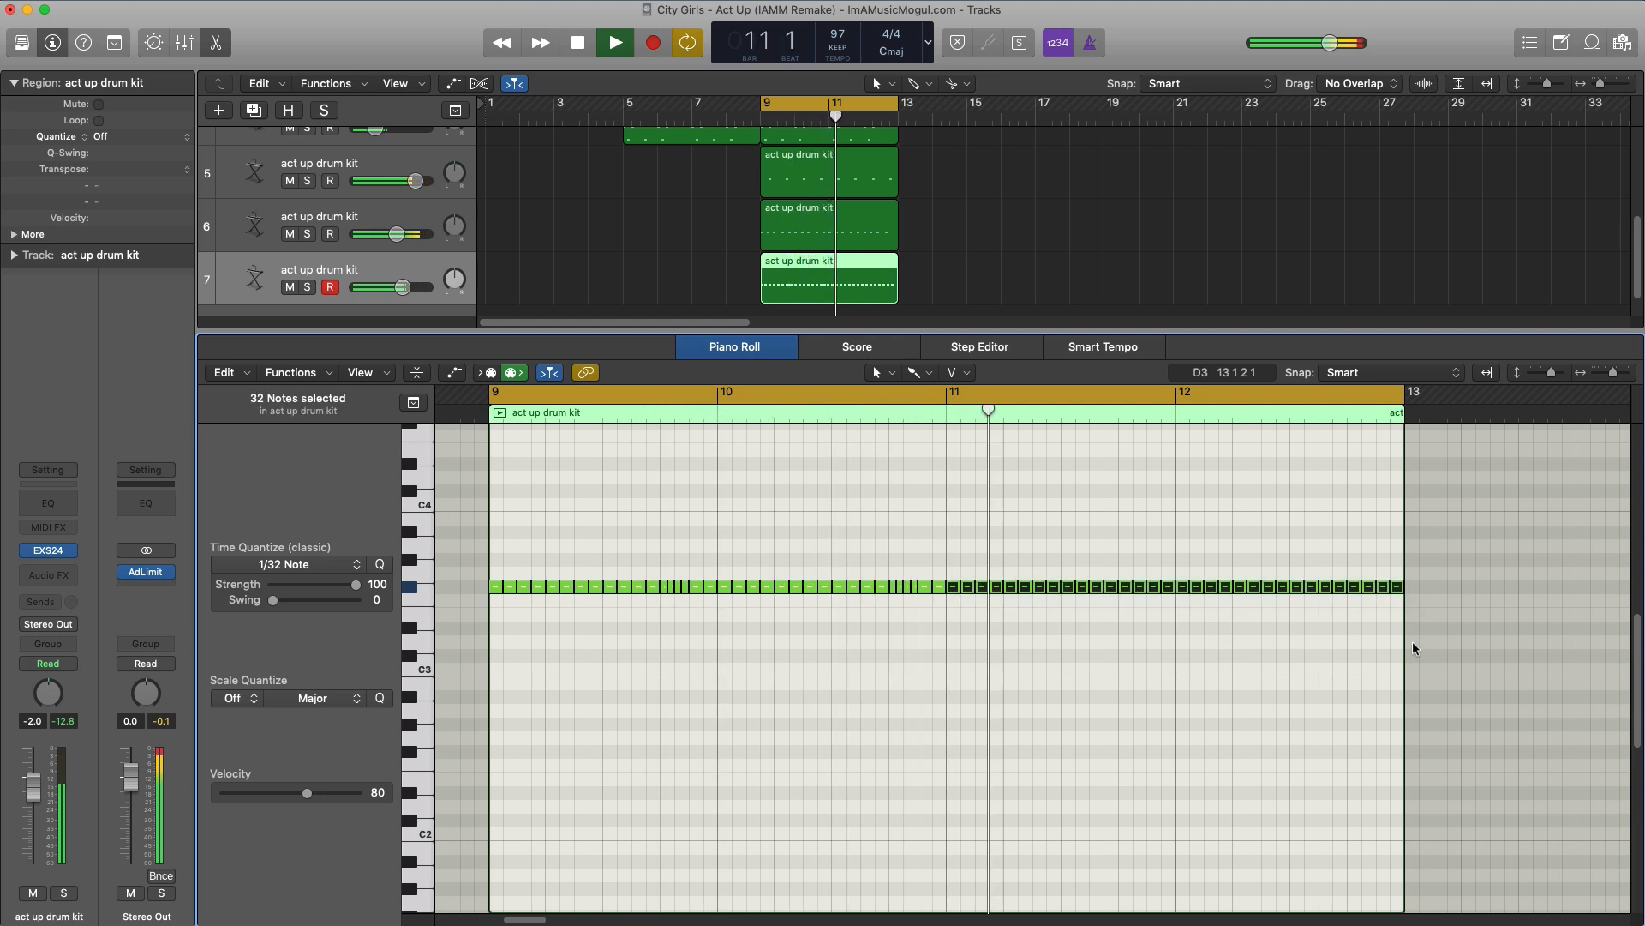
pyautogui.press('Delete')
pyautogui.press('space')
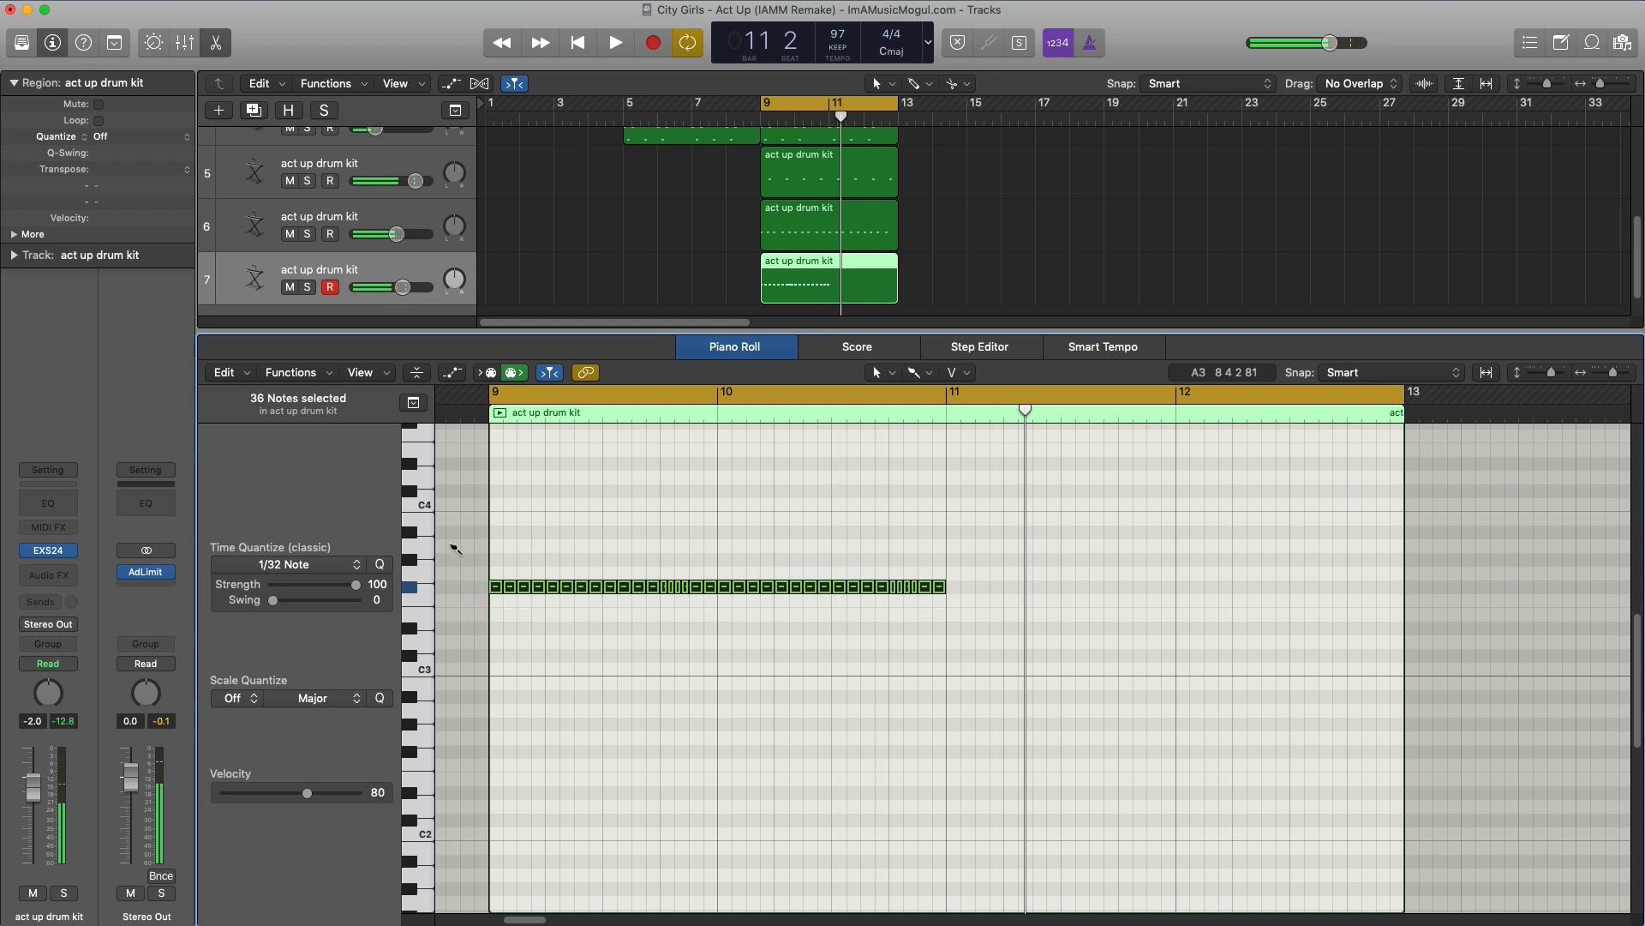
pyautogui.press('super+z')
# Audition the drums, close the Piano Roll and raise the track 7 volume to -0.3 dB
pyautogui.press('space')
pyautogui.moveTo(402, 287); pyautogui.dragTo(408, 288)
pyautogui.press('p')
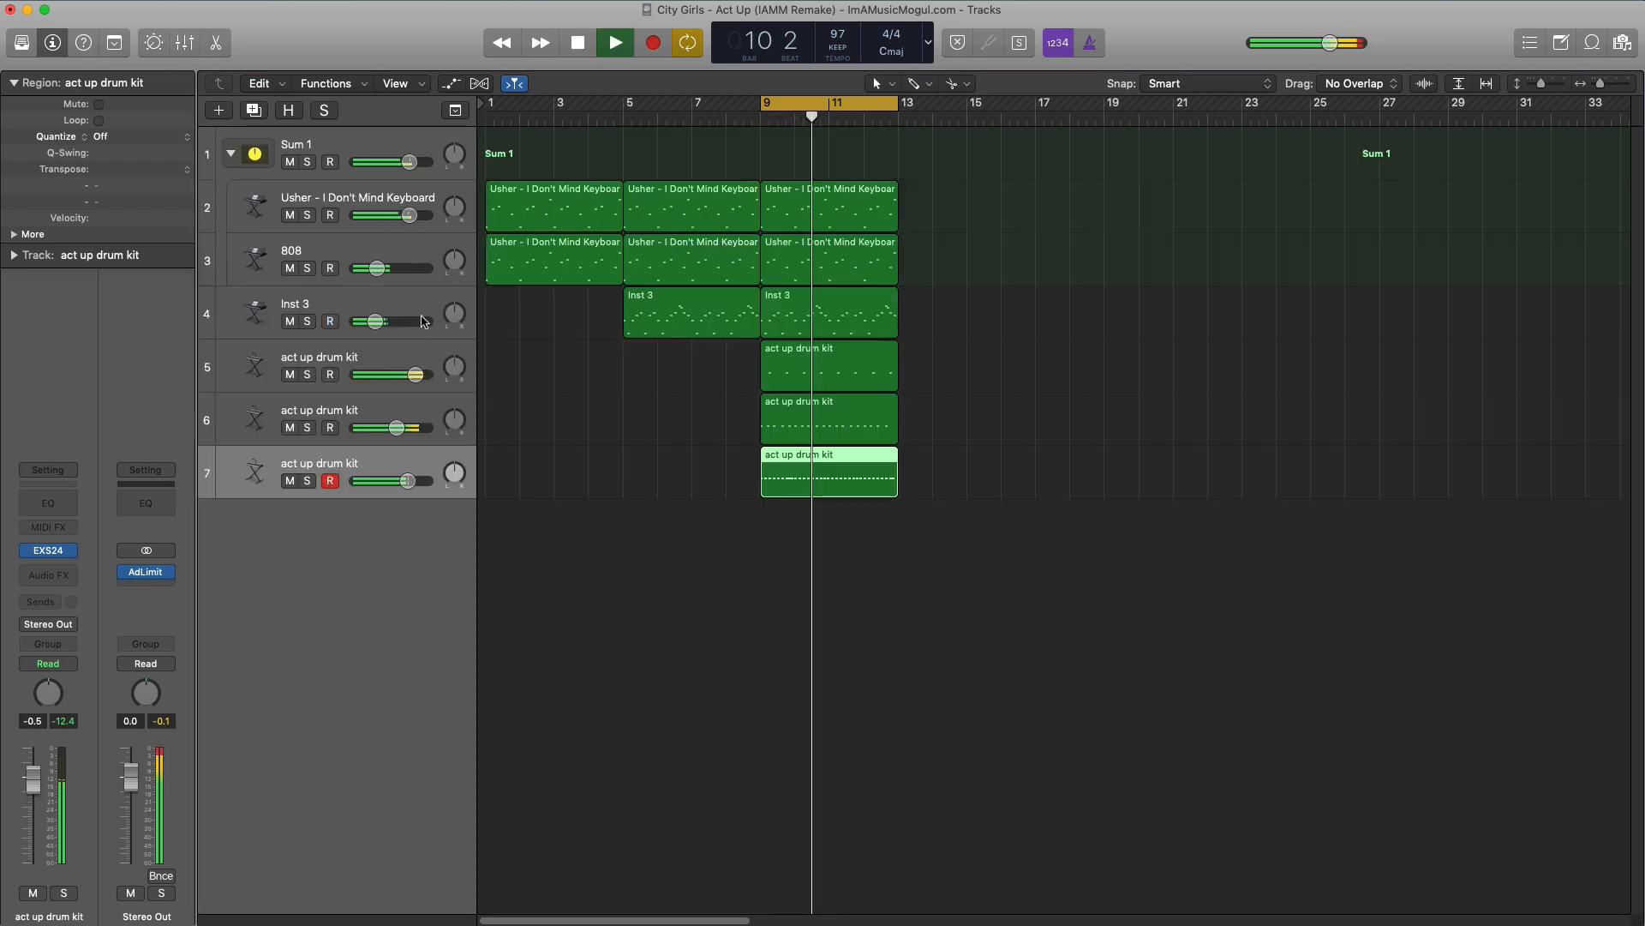
pyautogui.moveTo(401, 477); pyautogui.dragTo(408, 481)
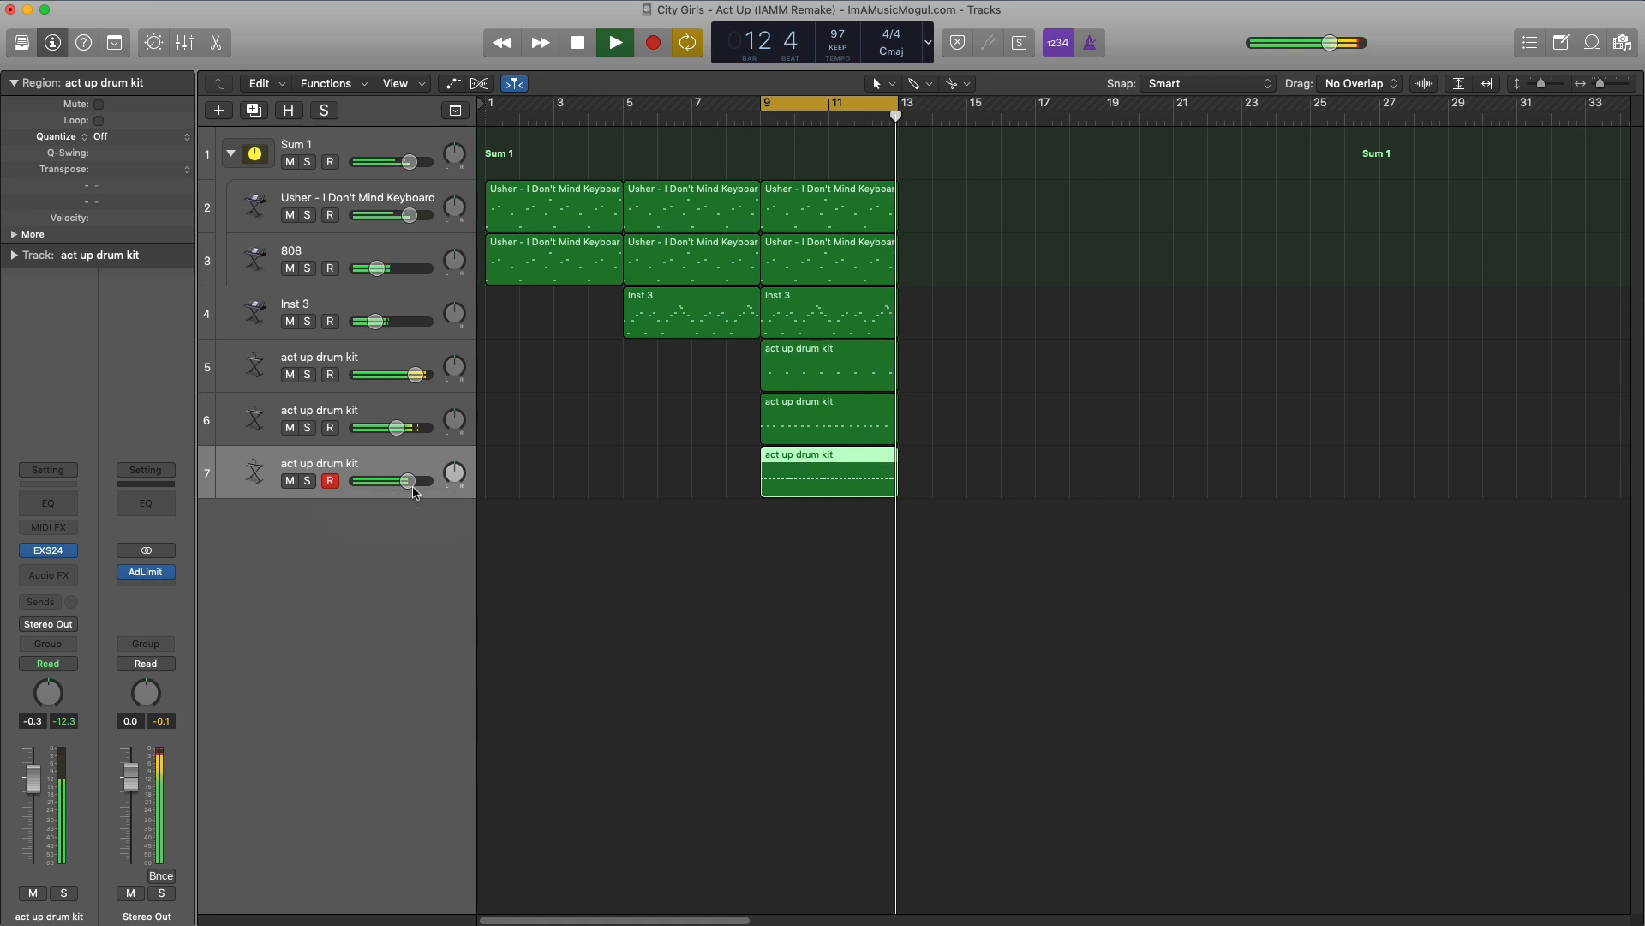
# Duplicate the track 7 drum kit, create a region on track 8 spanning bars 9 to 13, and open it in the Piano Roll
pyautogui.click(252, 115)
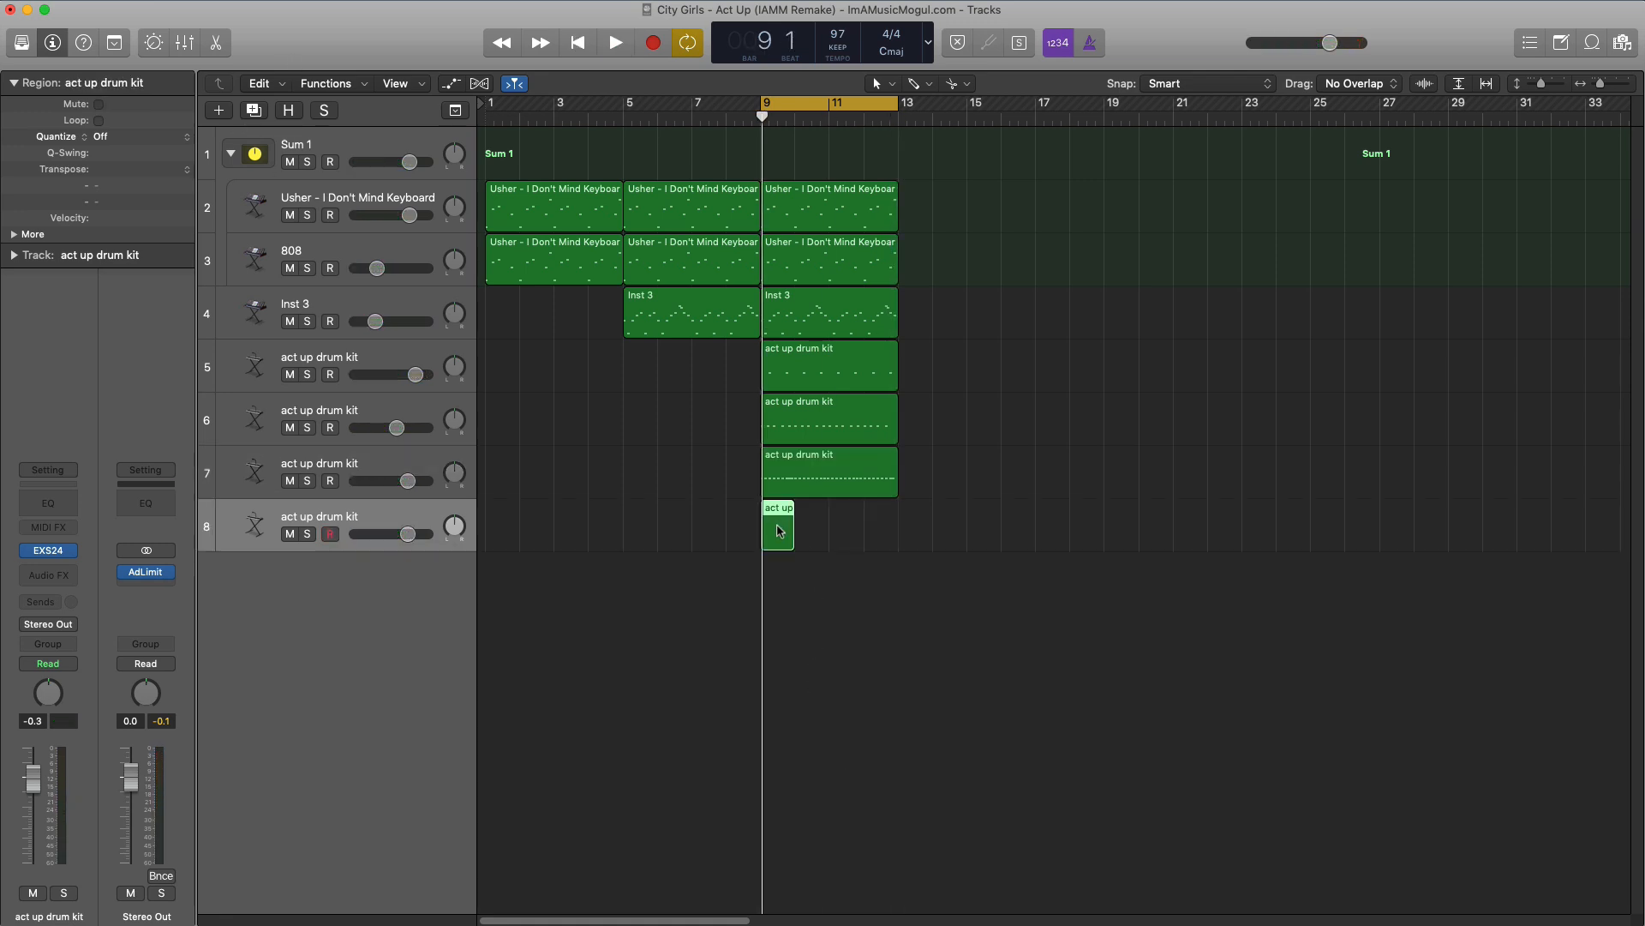
pyautogui.moveTo(787, 530); pyautogui.dragTo(896, 540)
pyautogui.doubleClick(874, 539)
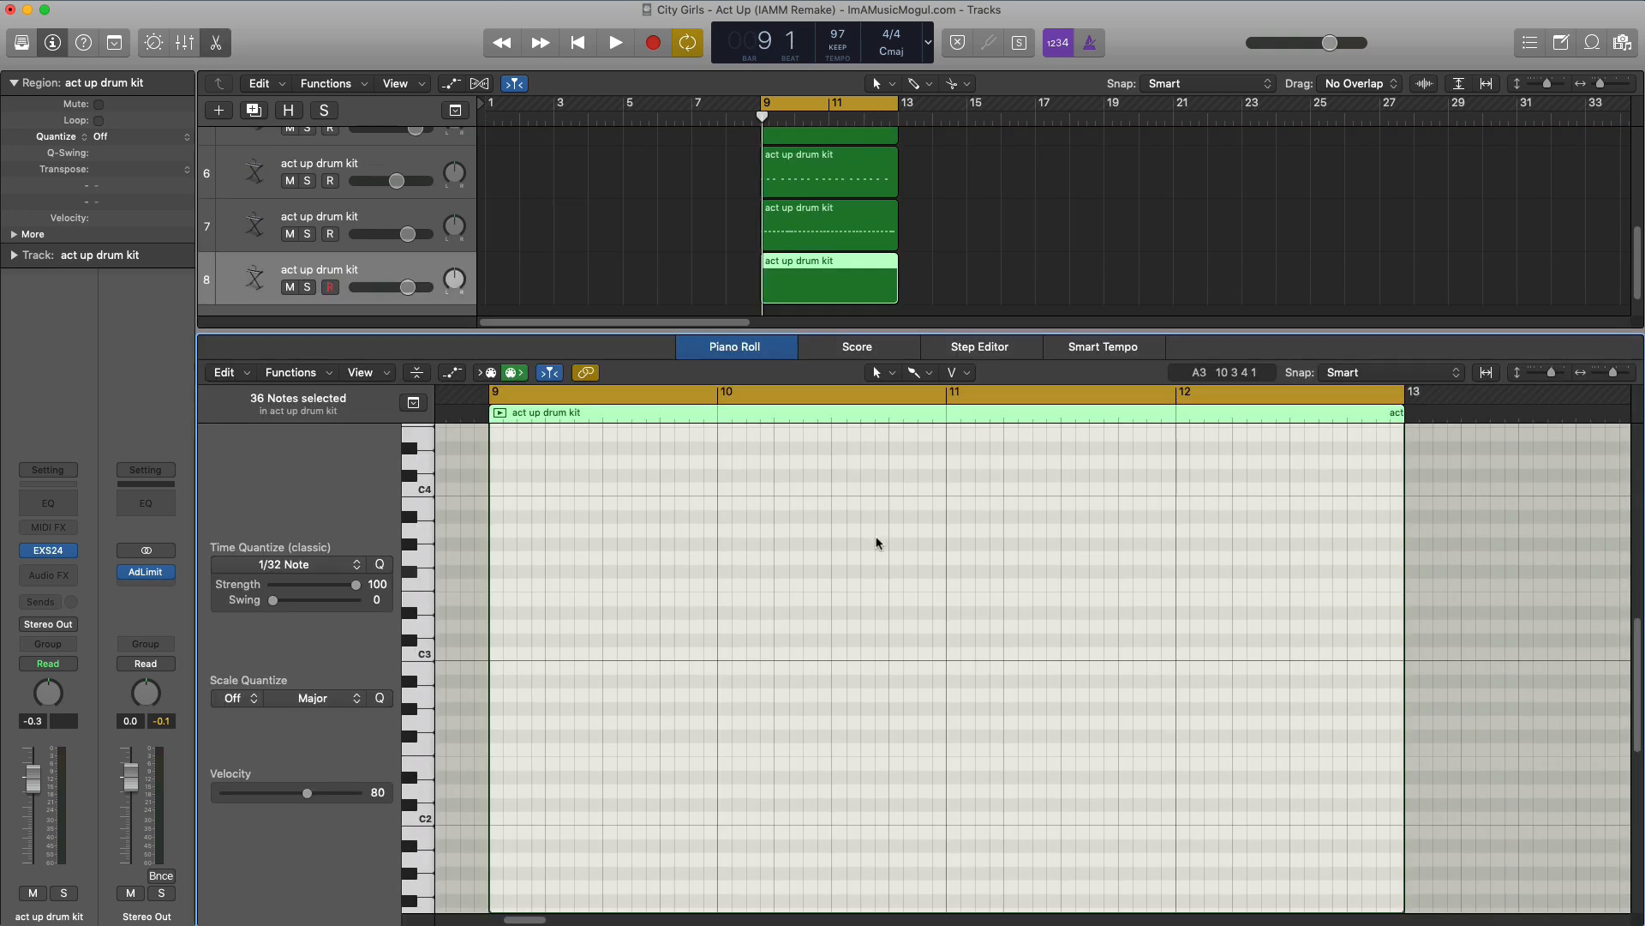
# Enter pairs of adjacent G#3 notes in the second half of beat 4 in bars 9 and 11 of the track 8 region
pyautogui.press('space')
pyautogui.click(911, 377)
pyautogui.click(968, 420)
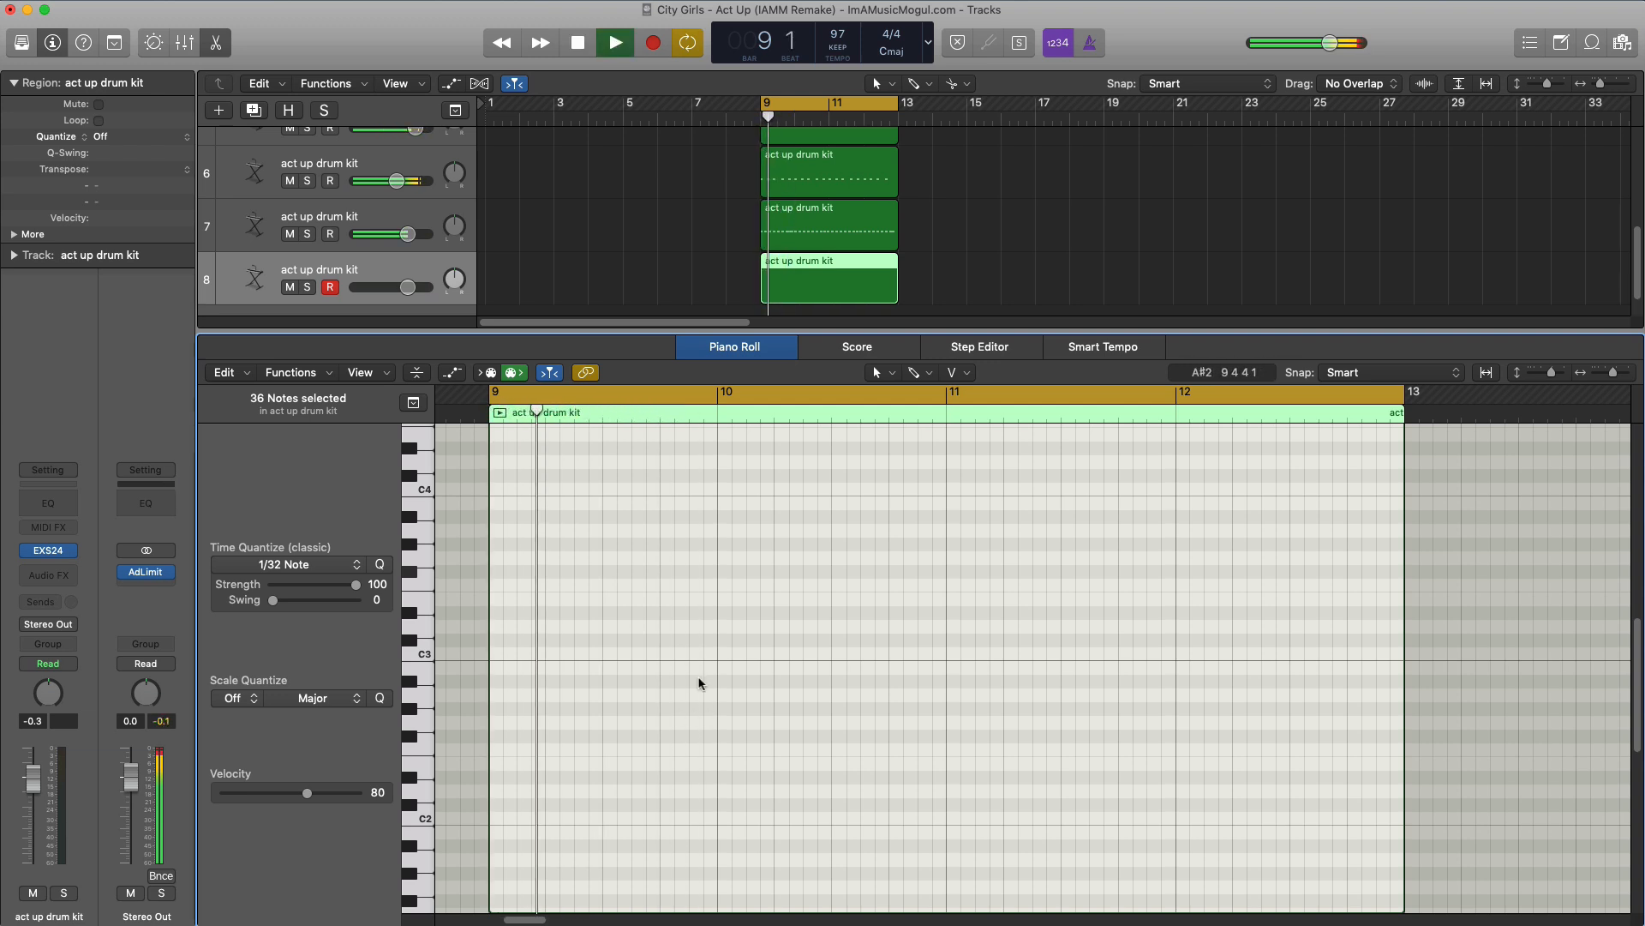
pyautogui.click(696, 545)
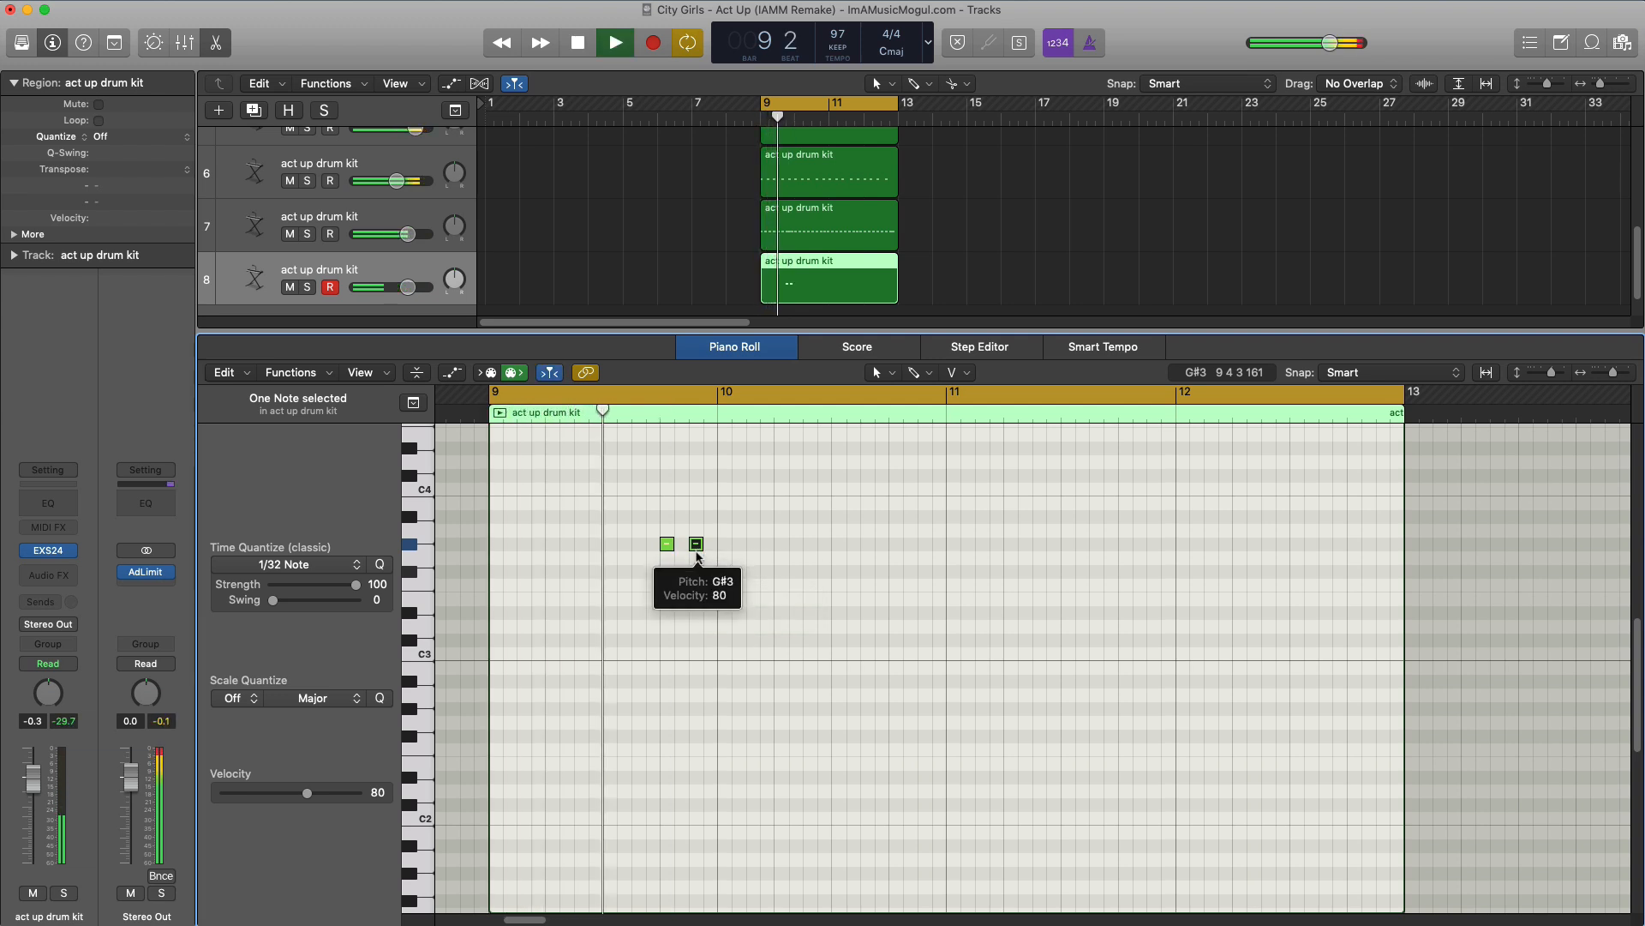
pyautogui.press('space')
pyautogui.moveTo(666, 544); pyautogui.dragTo(711, 545)
pyautogui.press('space')
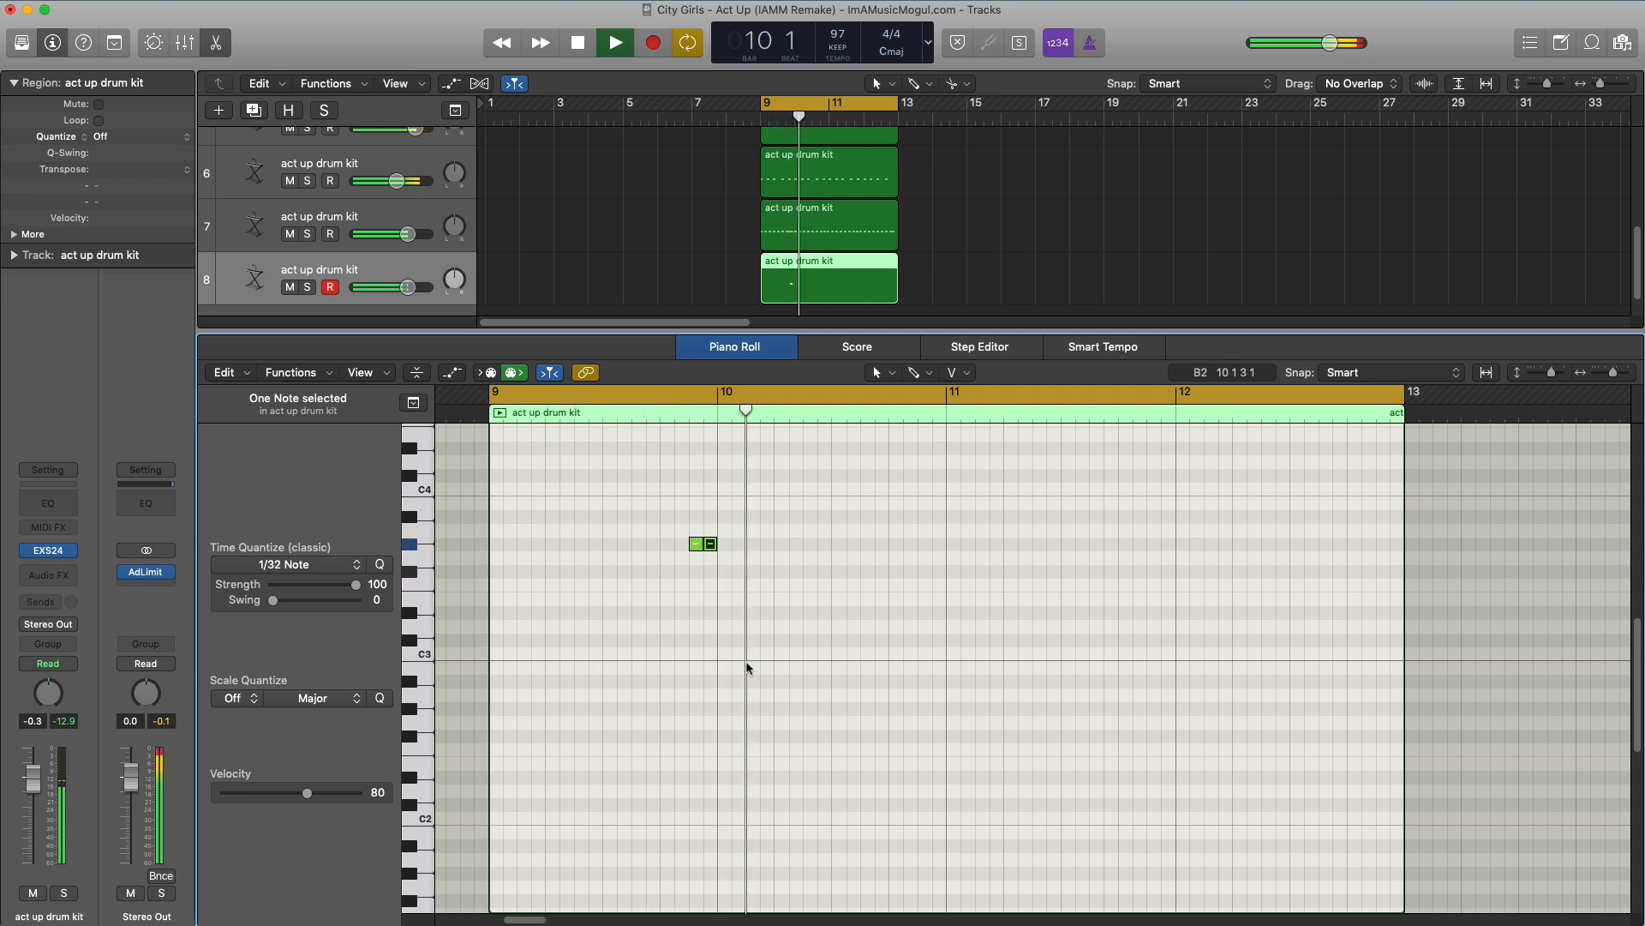
pyautogui.click(1154, 545)
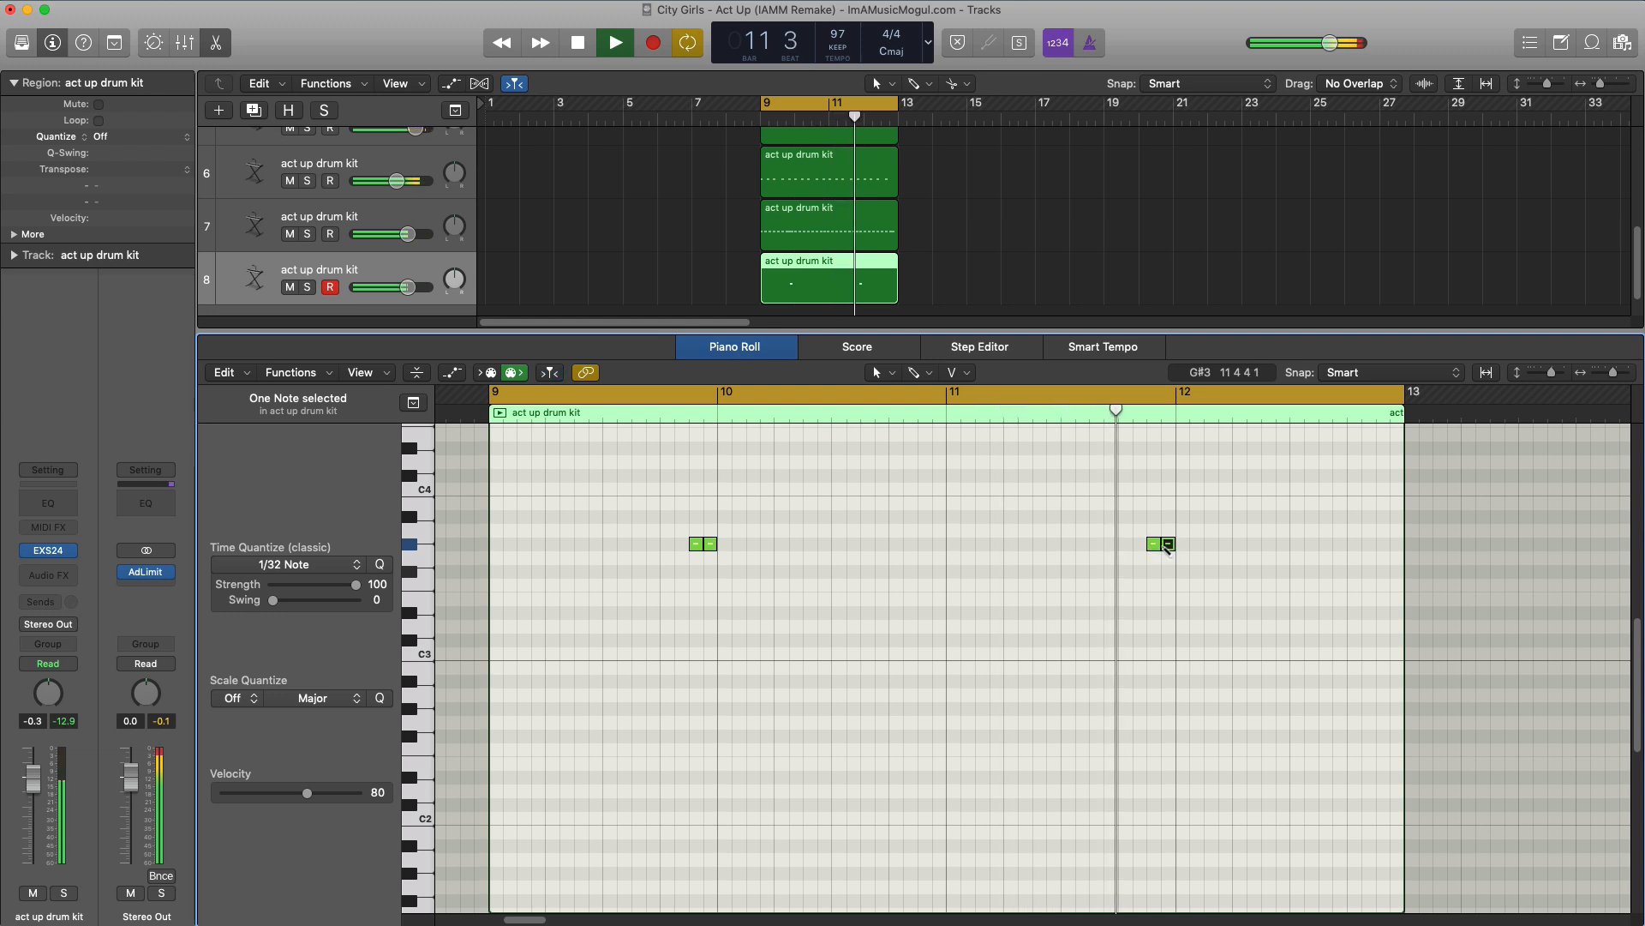
# Close the Piano Roll and lower the track 8 volume to -6.8 dB
pyautogui.moveTo(408, 287); pyautogui.dragTo(396, 287)
pyautogui.press('p')
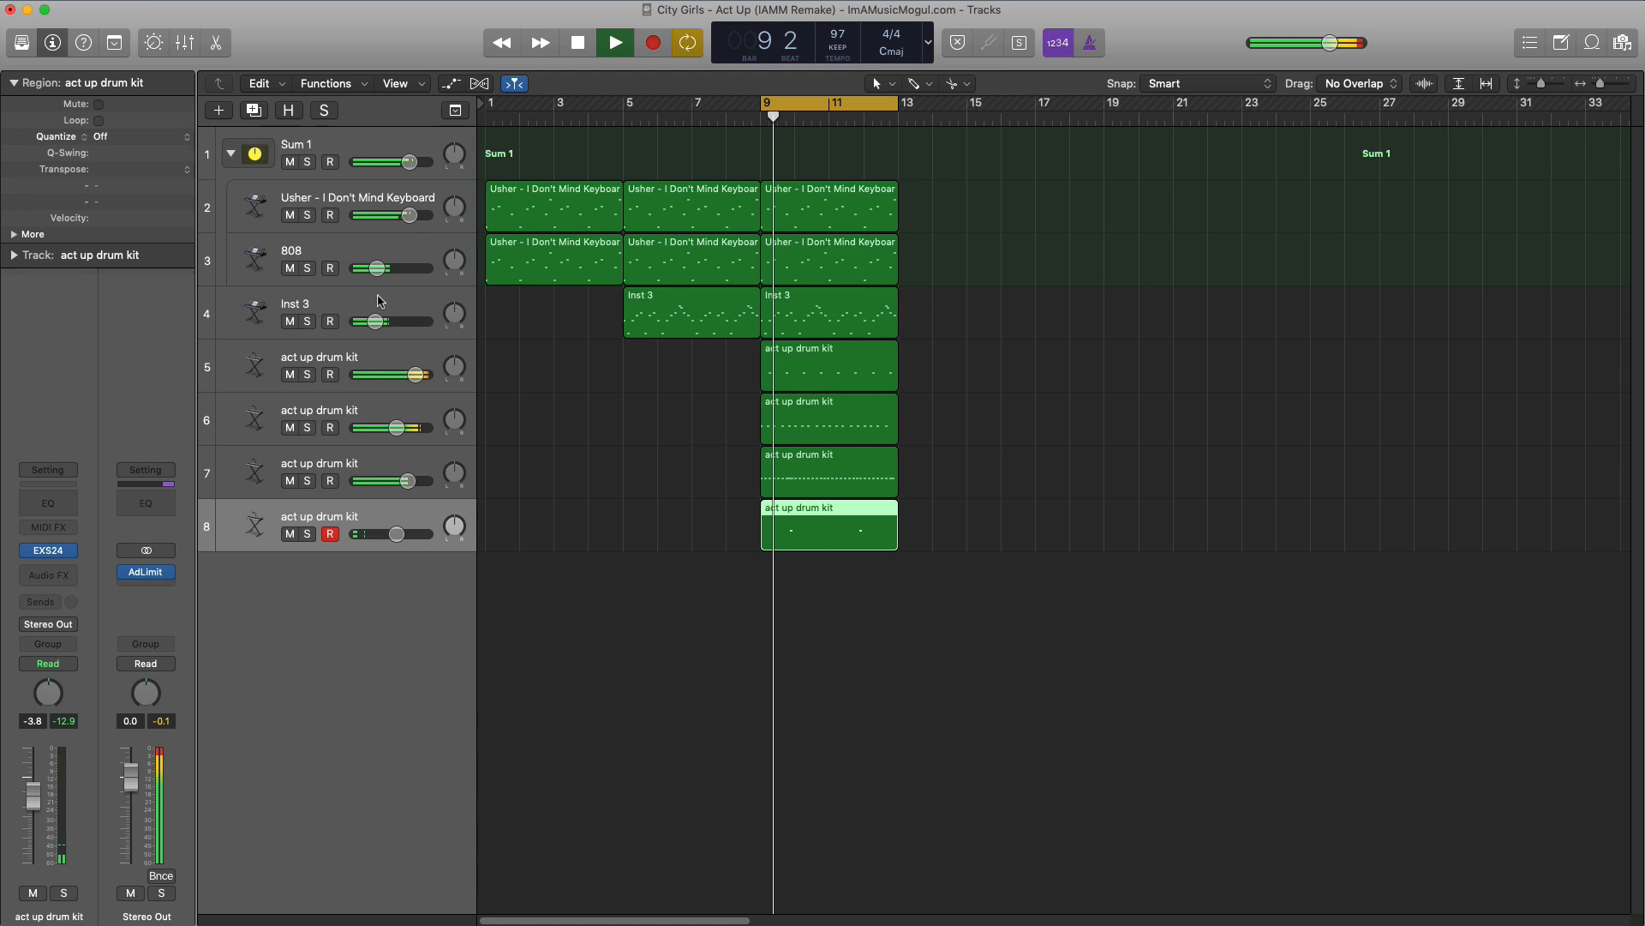
pyautogui.moveTo(396, 533); pyautogui.dragTo(388, 545)
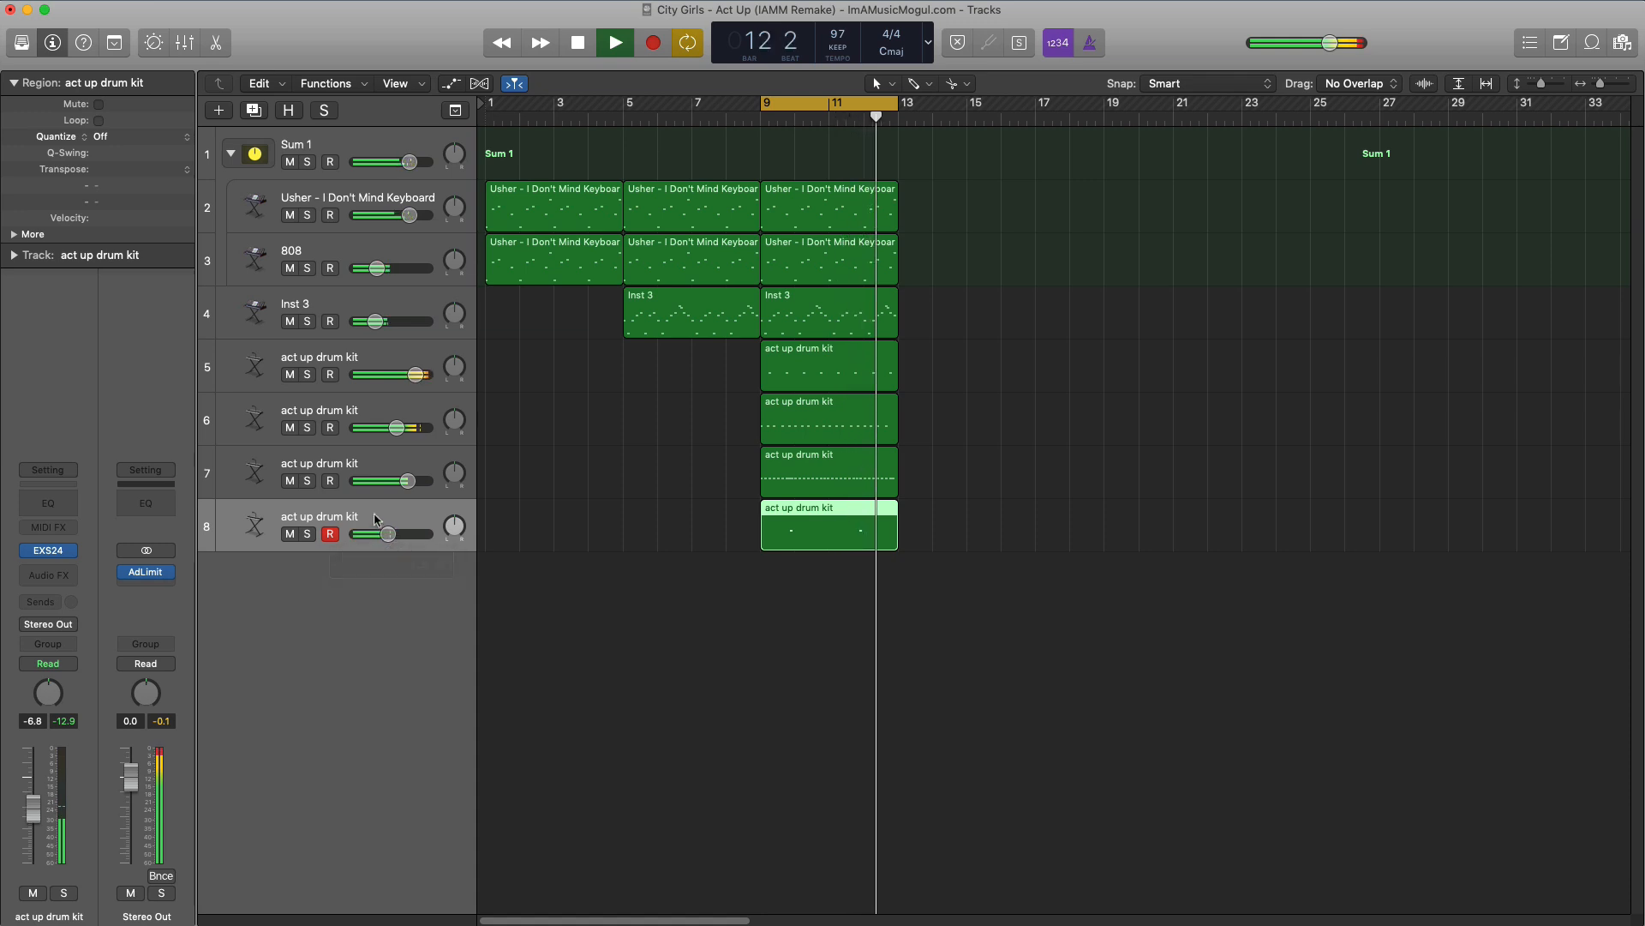
# Duplicate the track 8 drum kit, create a region on track 9 spanning bars 9 to 13, and open it in the Piano Roll
pyautogui.click(256, 118)
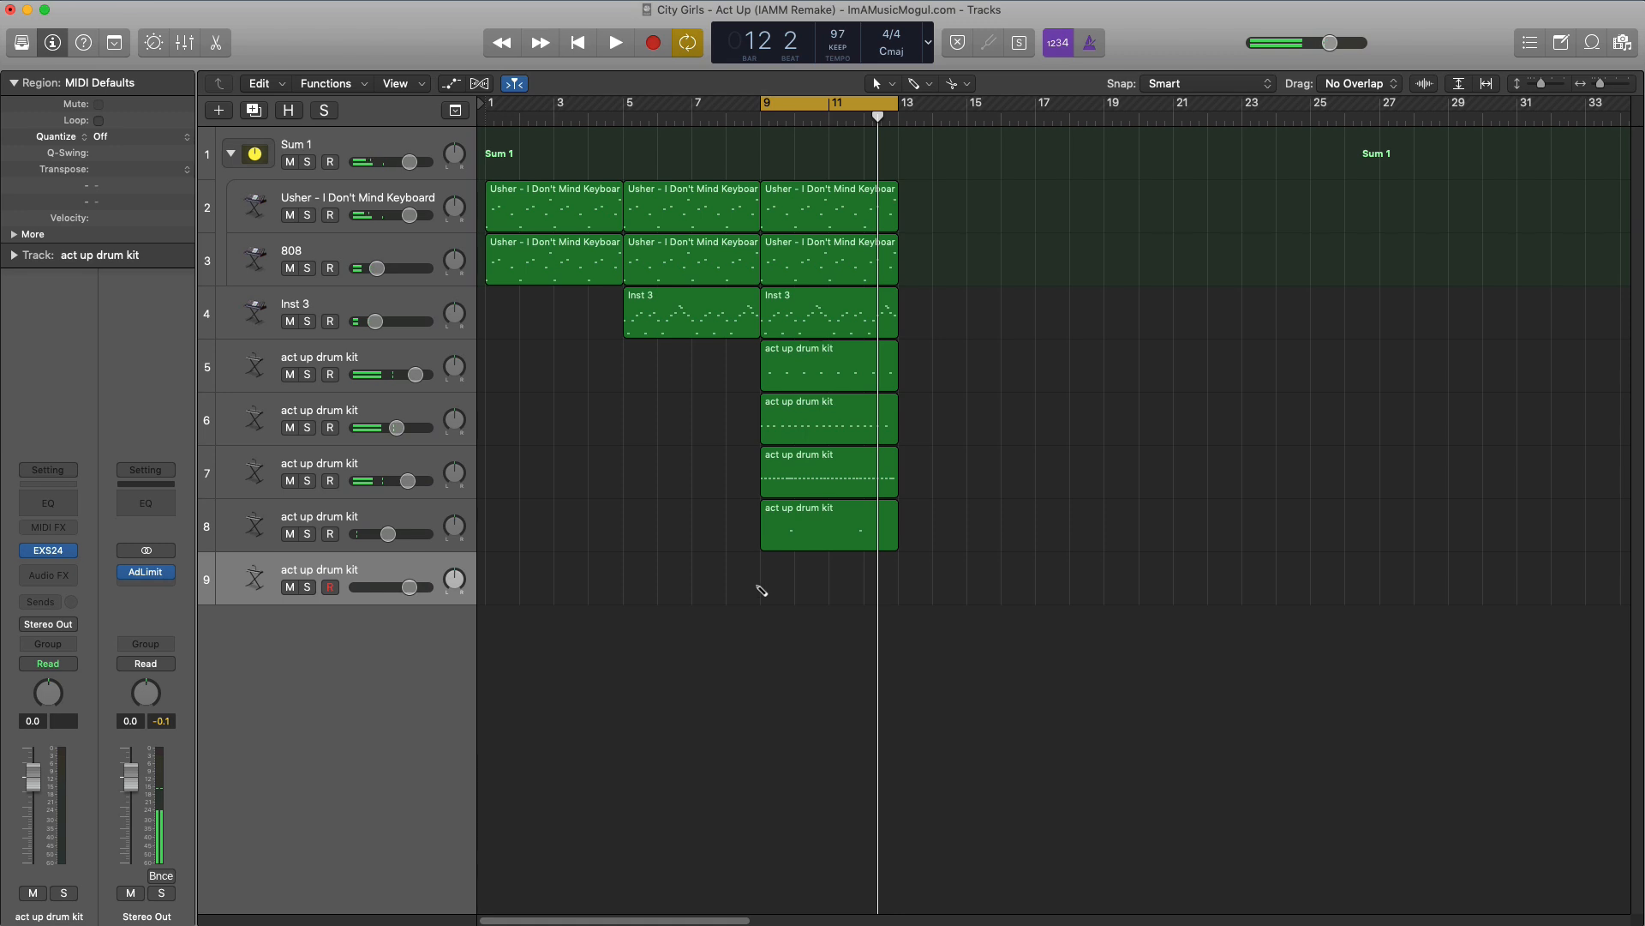
pyautogui.moveTo(742, 587); pyautogui.dragTo(887, 587)
pyautogui.doubleClick(799, 595)
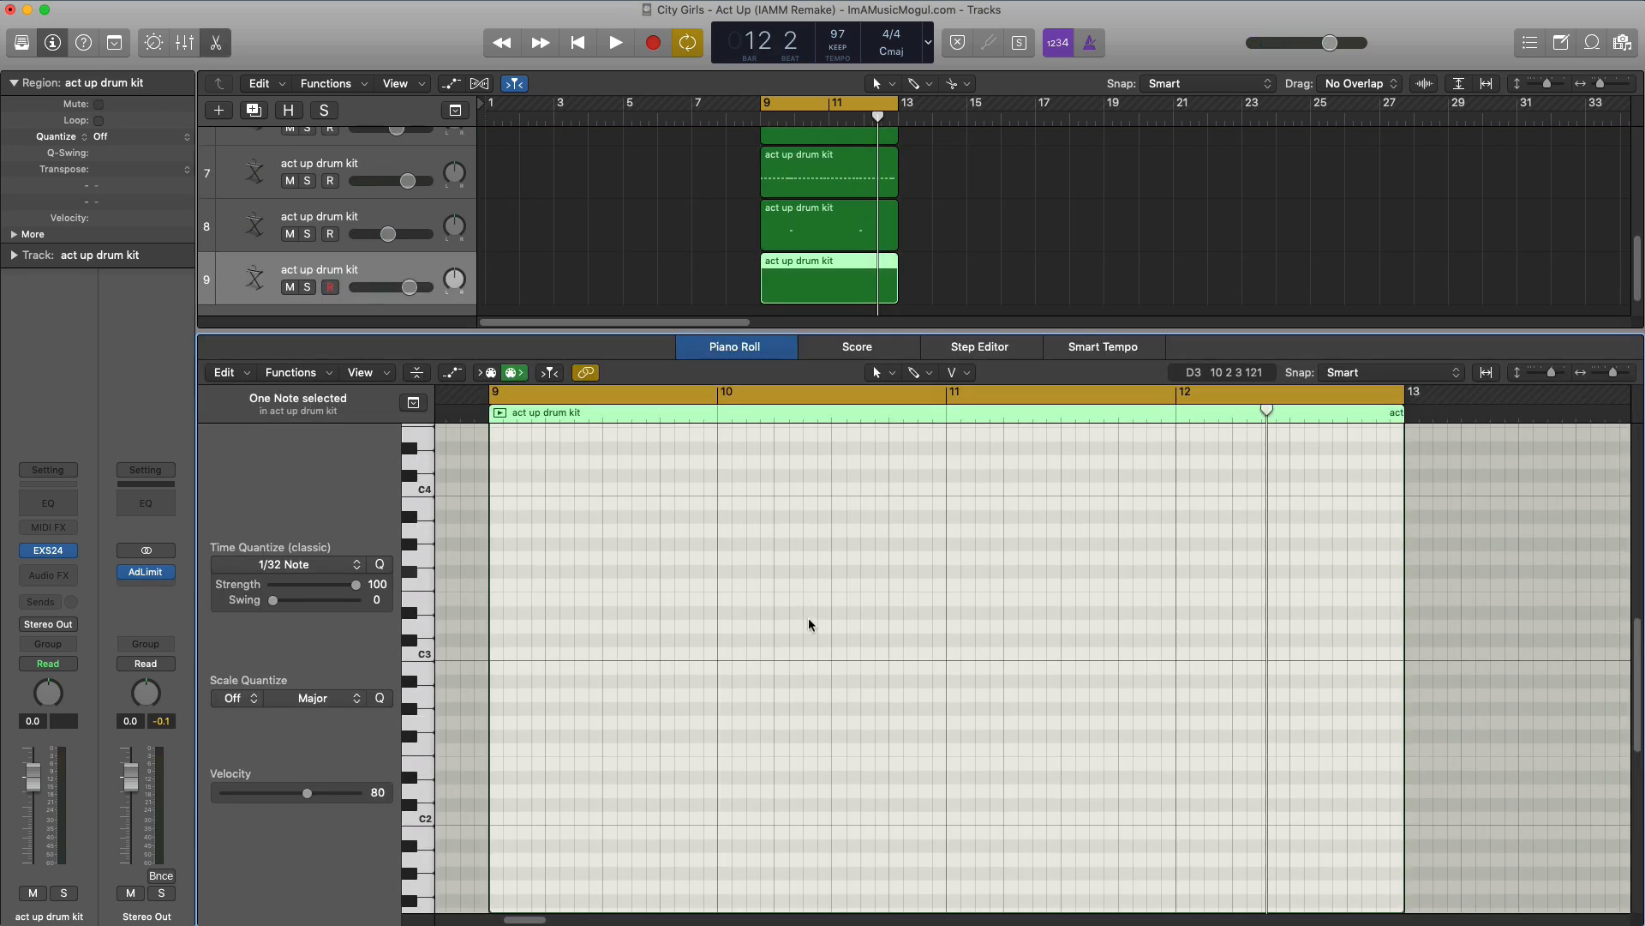
# Place A#3 notes at the start of bars 9 and 11 and on beat 4 of bars 10 and 12 in the track 9 region
pyautogui.press('space')
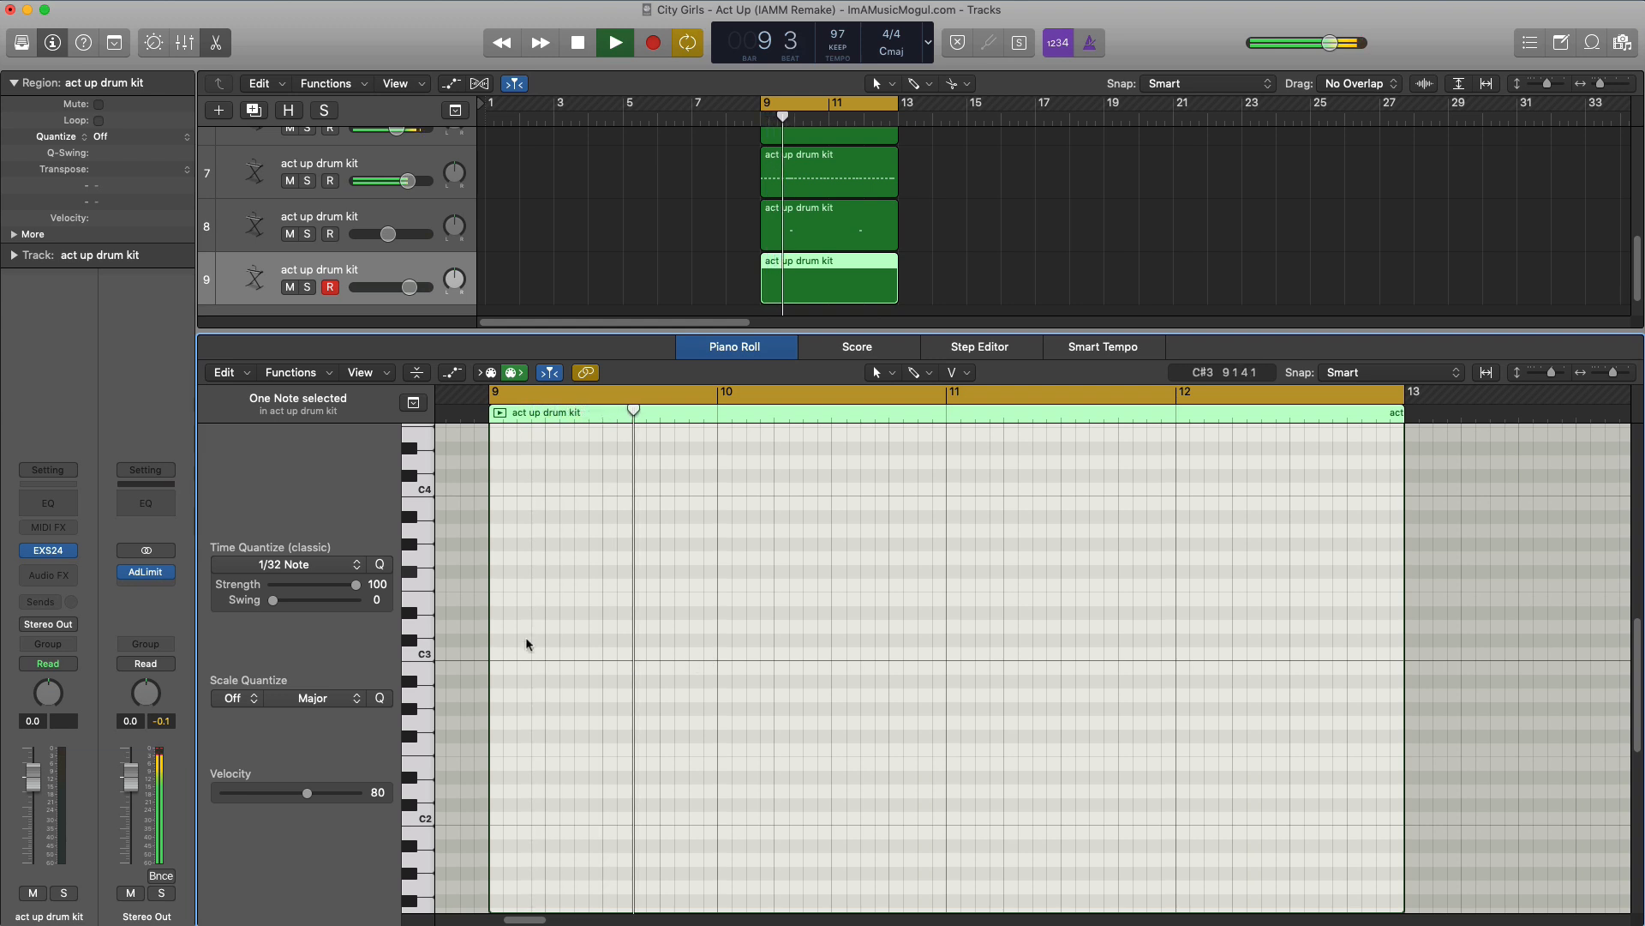
pyautogui.press('space')
pyautogui.click(497, 515)
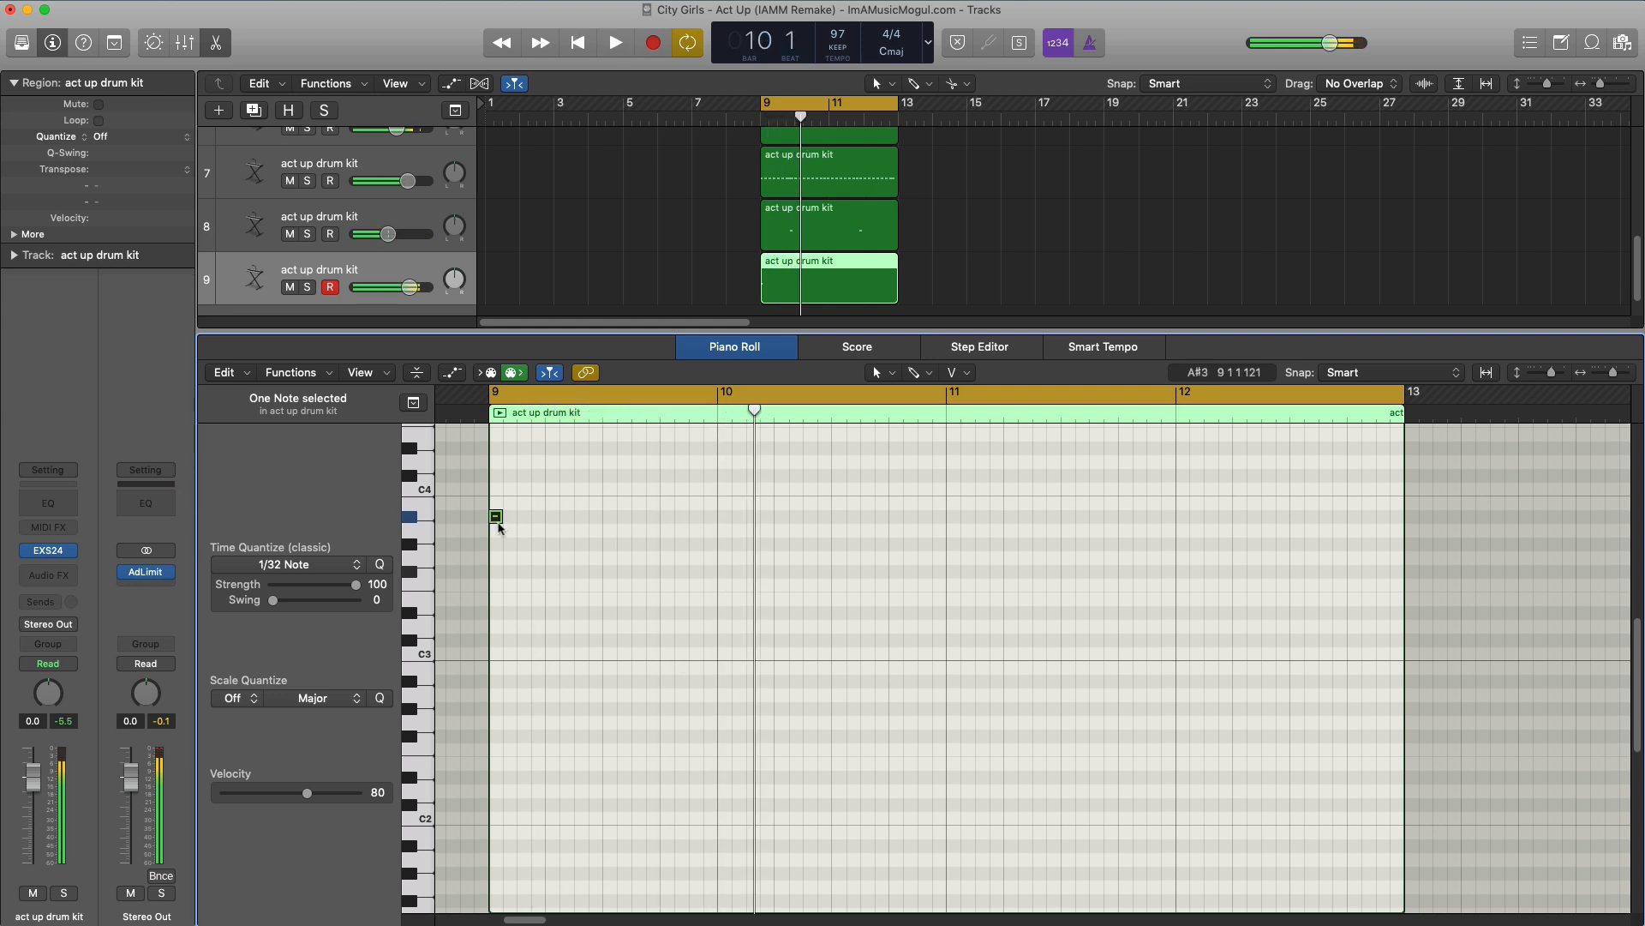
pyautogui.press('space')
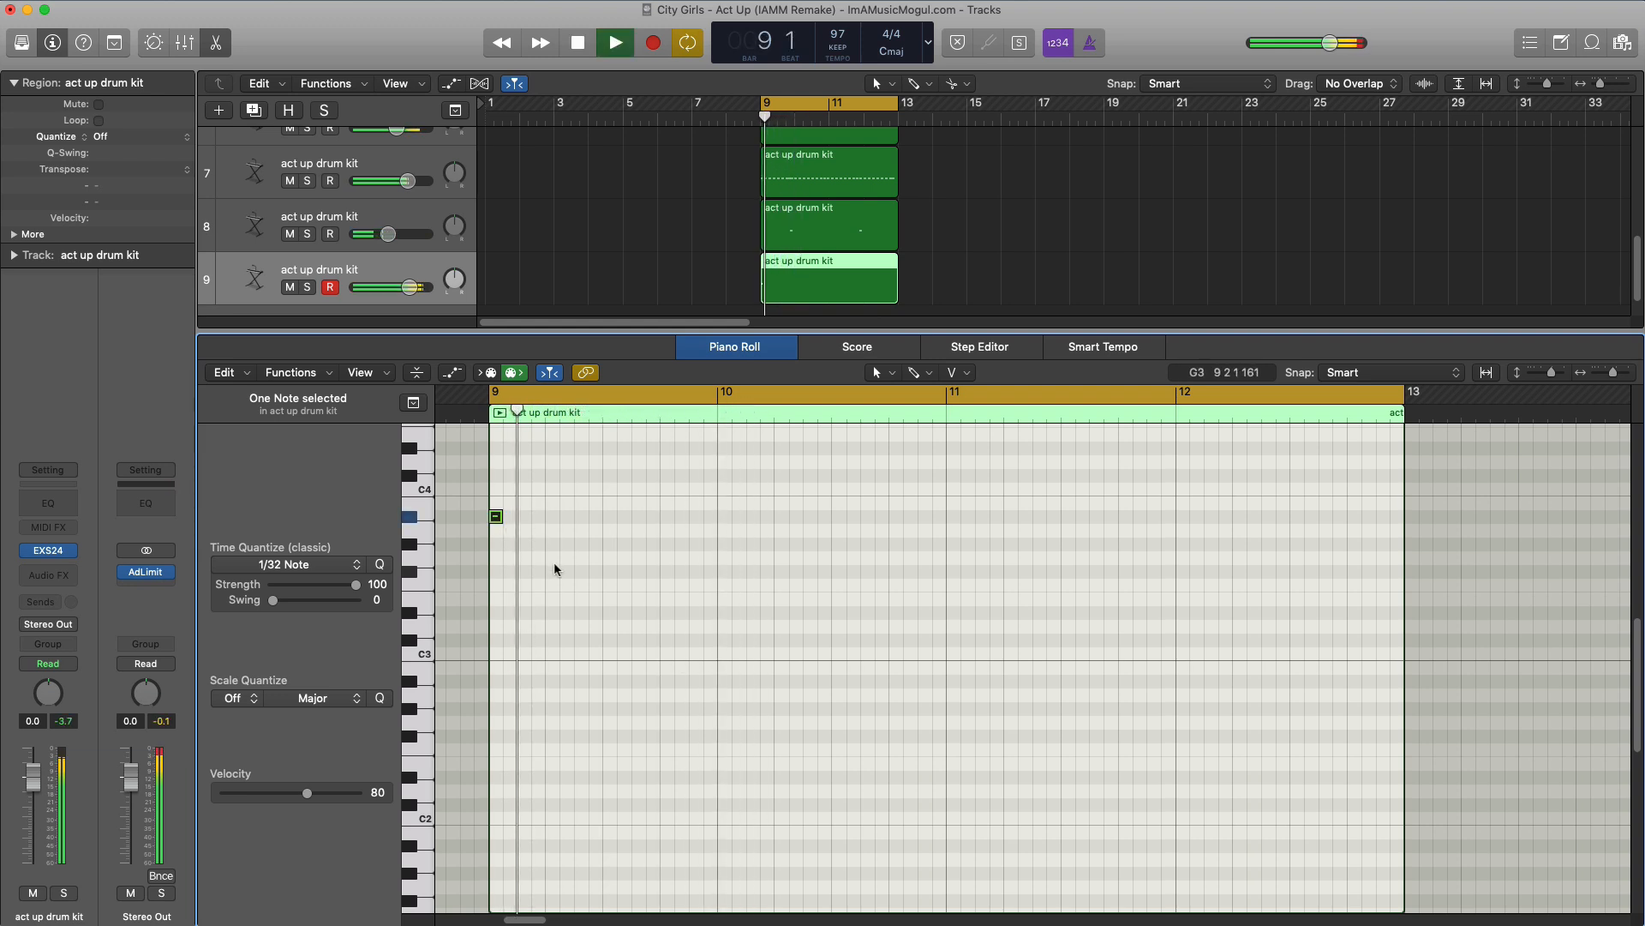
pyautogui.click(896, 516)
pyautogui.click(953, 516)
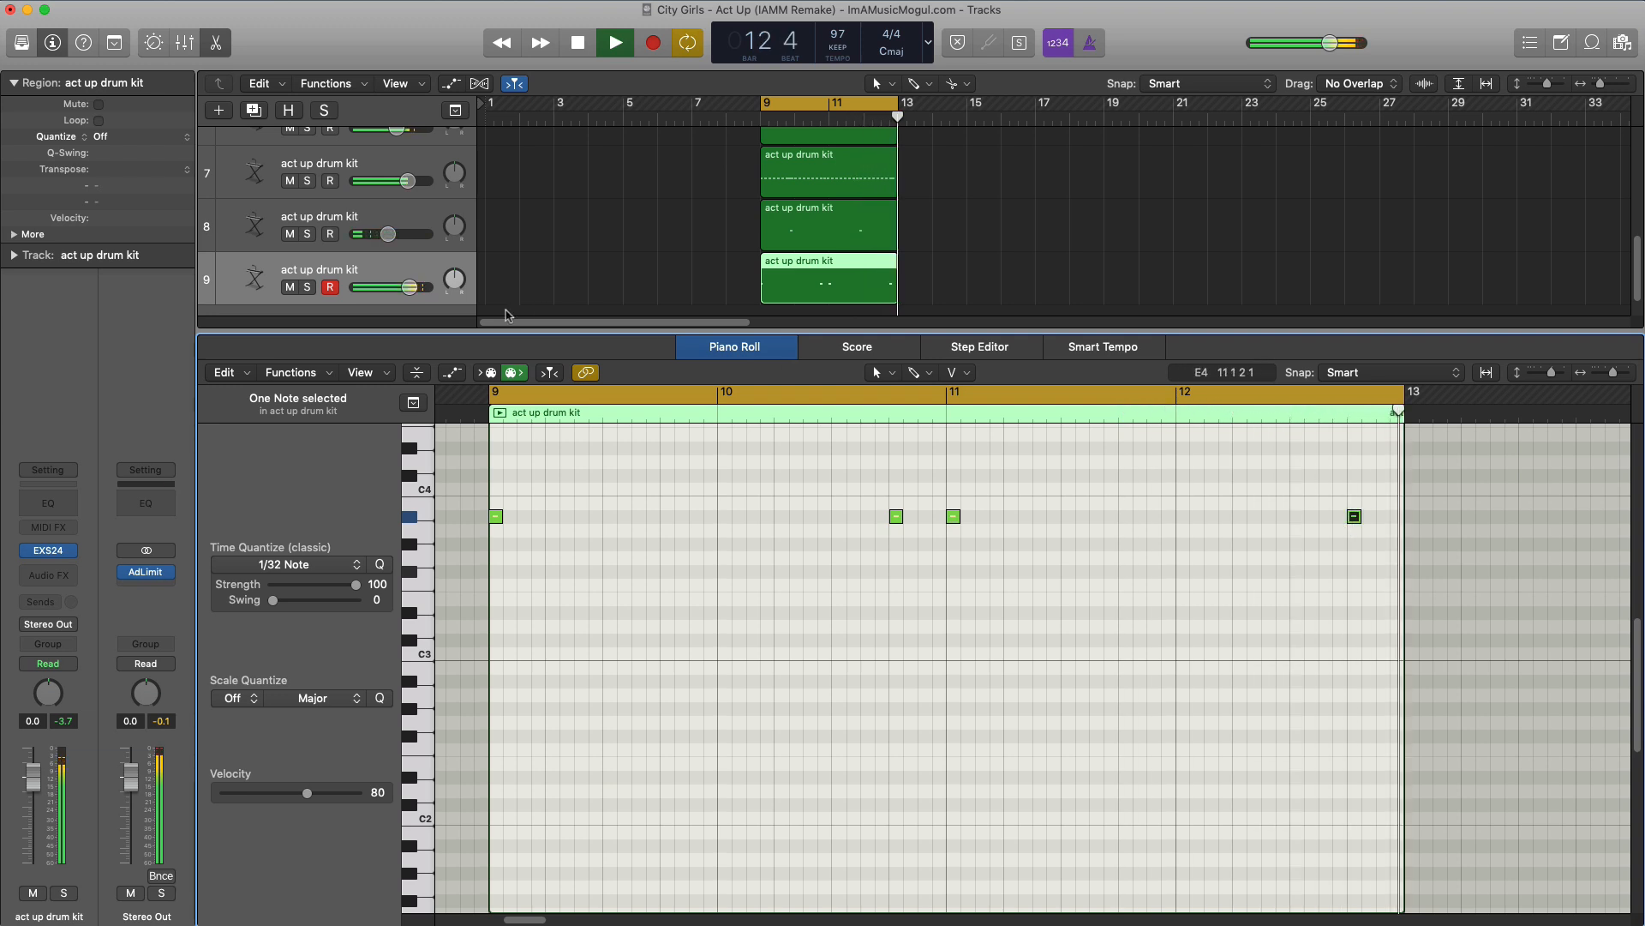
# Close the Piano Roll and lower the track 9 volume to -10.2 dB during playback
pyautogui.press('e')
pyautogui.moveTo(416, 598); pyautogui.dragTo(383, 587)
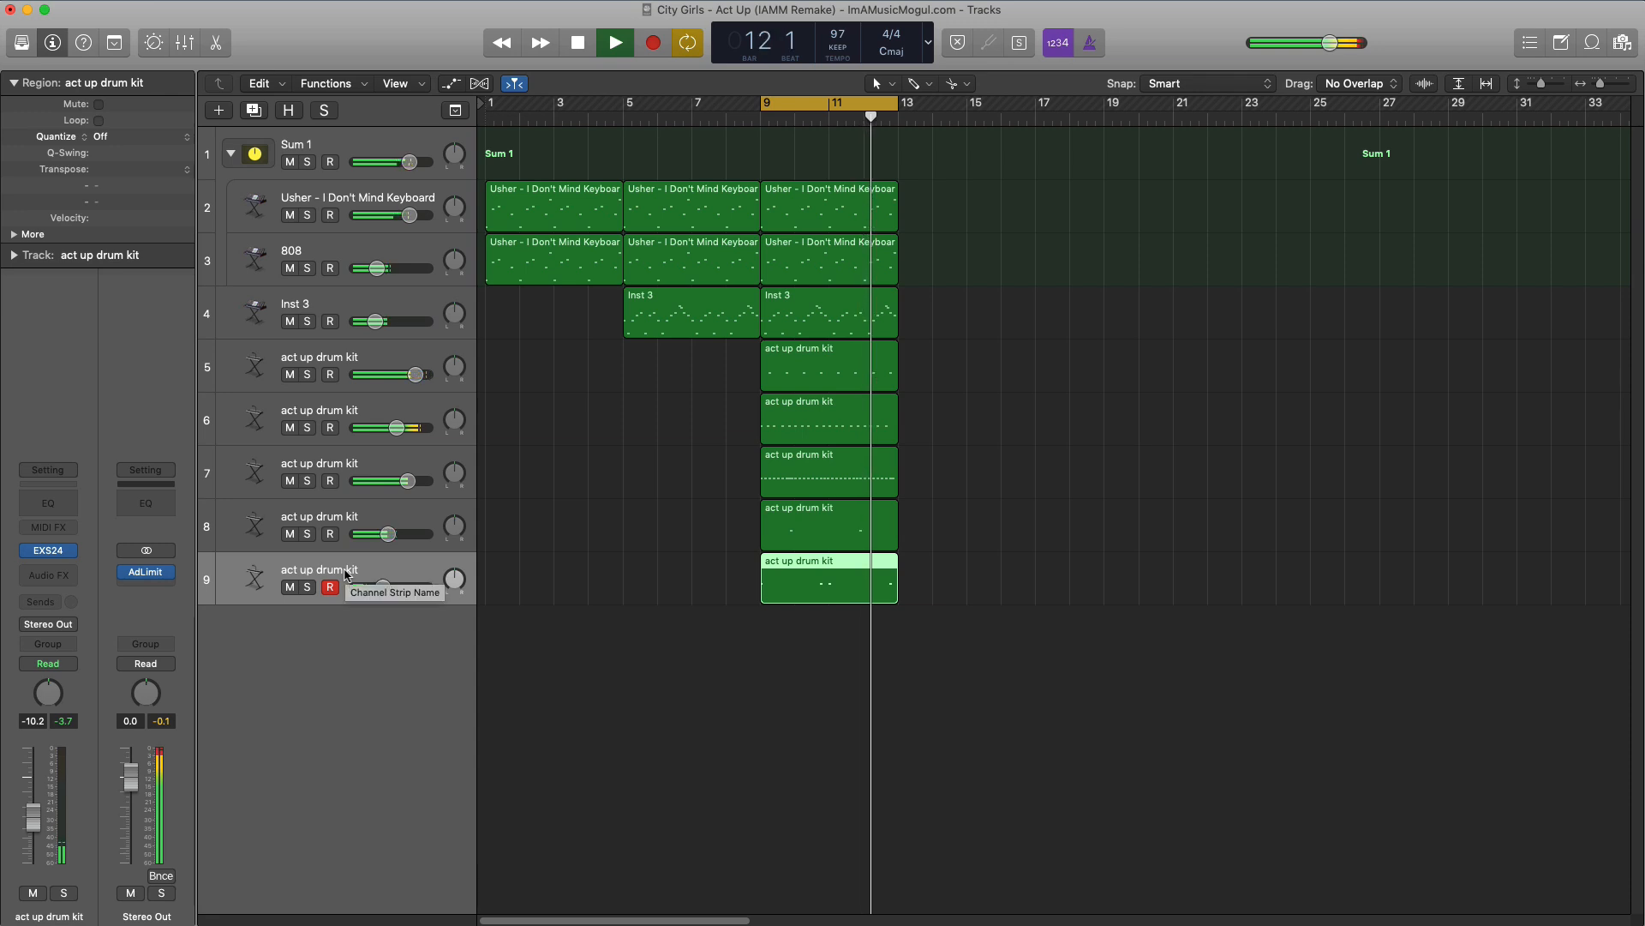
pyautogui.press('space')
# Repeat all the bar 9 to 13 regions on tracks 2 to 9 at bar 13 and shift the cycle range to bars 13 to 17
pyautogui.moveTo(951, 614); pyautogui.dragTo(984, 124)
pyautogui.press('super+r')
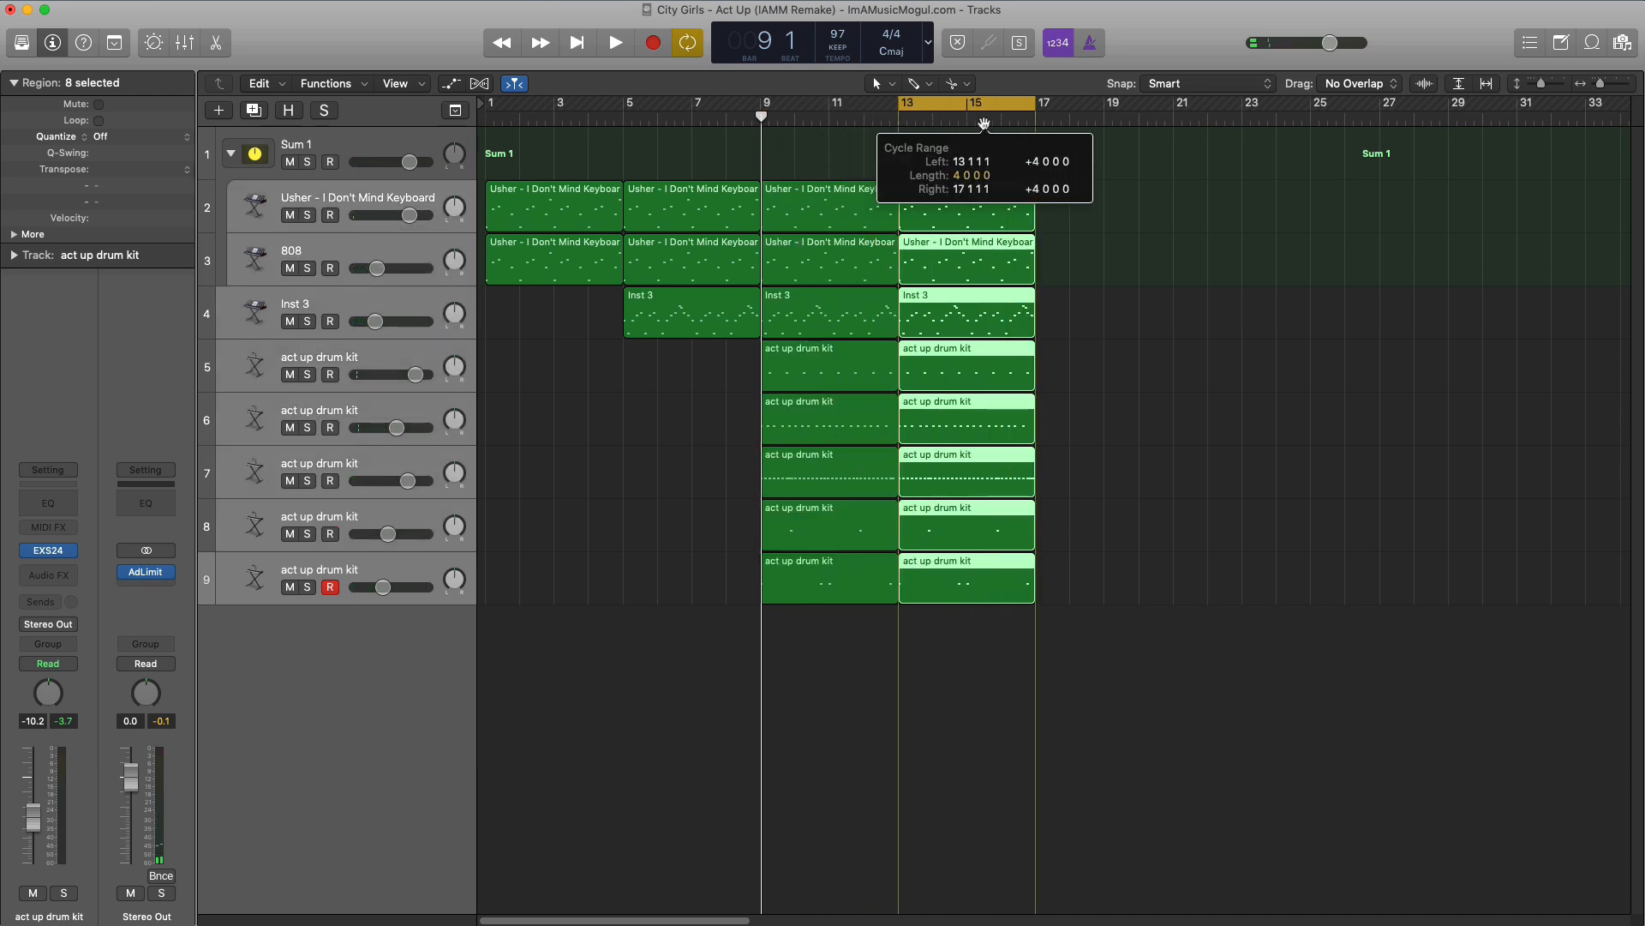
# Replace the Inst 3 region at bar 13 with a copy of the bar 9 region and open it in the Piano Roll
pyautogui.click(870, 328)
pyautogui.click(959, 317)
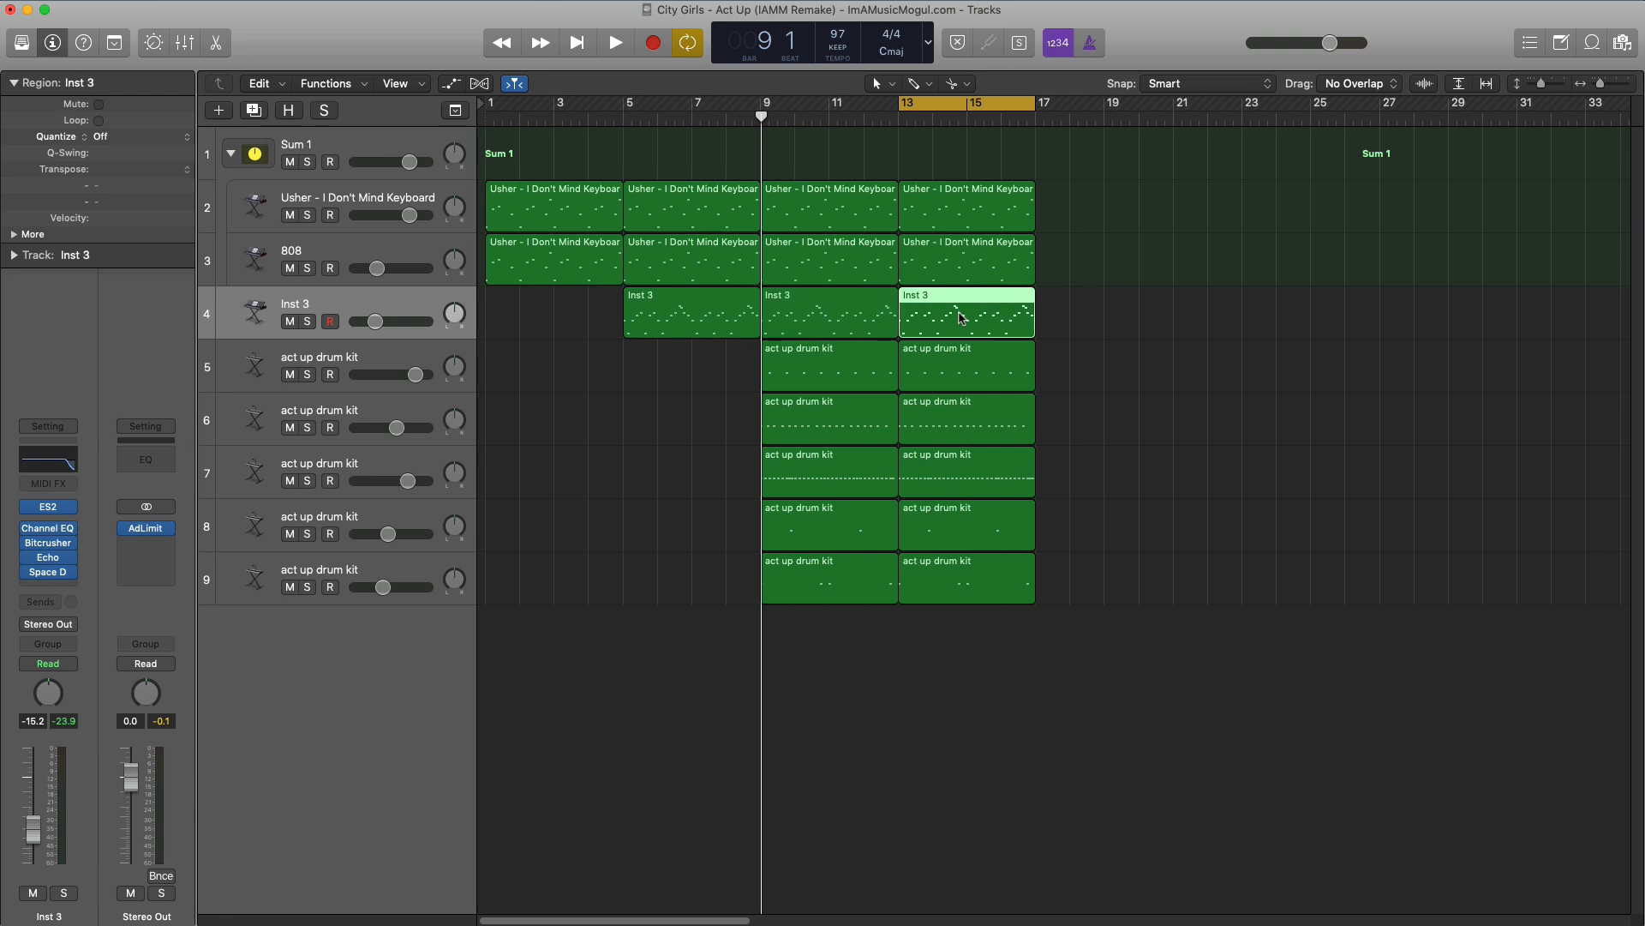
pyautogui.press('Delete')
pyautogui.press('space')
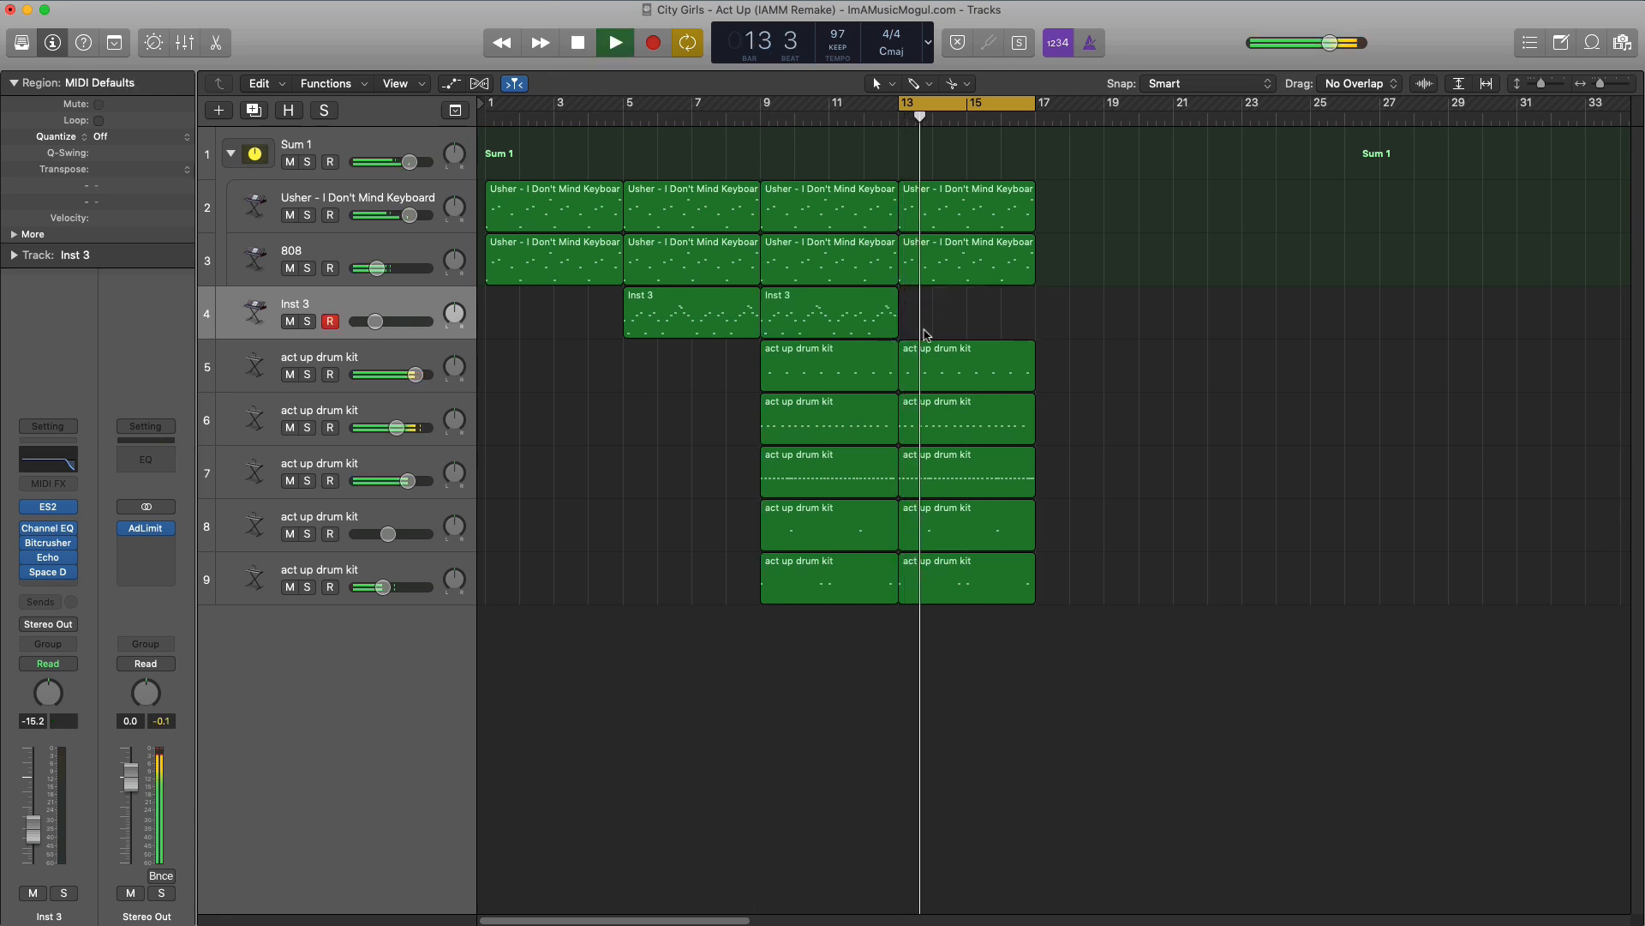
pyautogui.moveTo(865, 330); pyautogui.dragTo(986, 324)
pyautogui.doubleClick(983, 322)
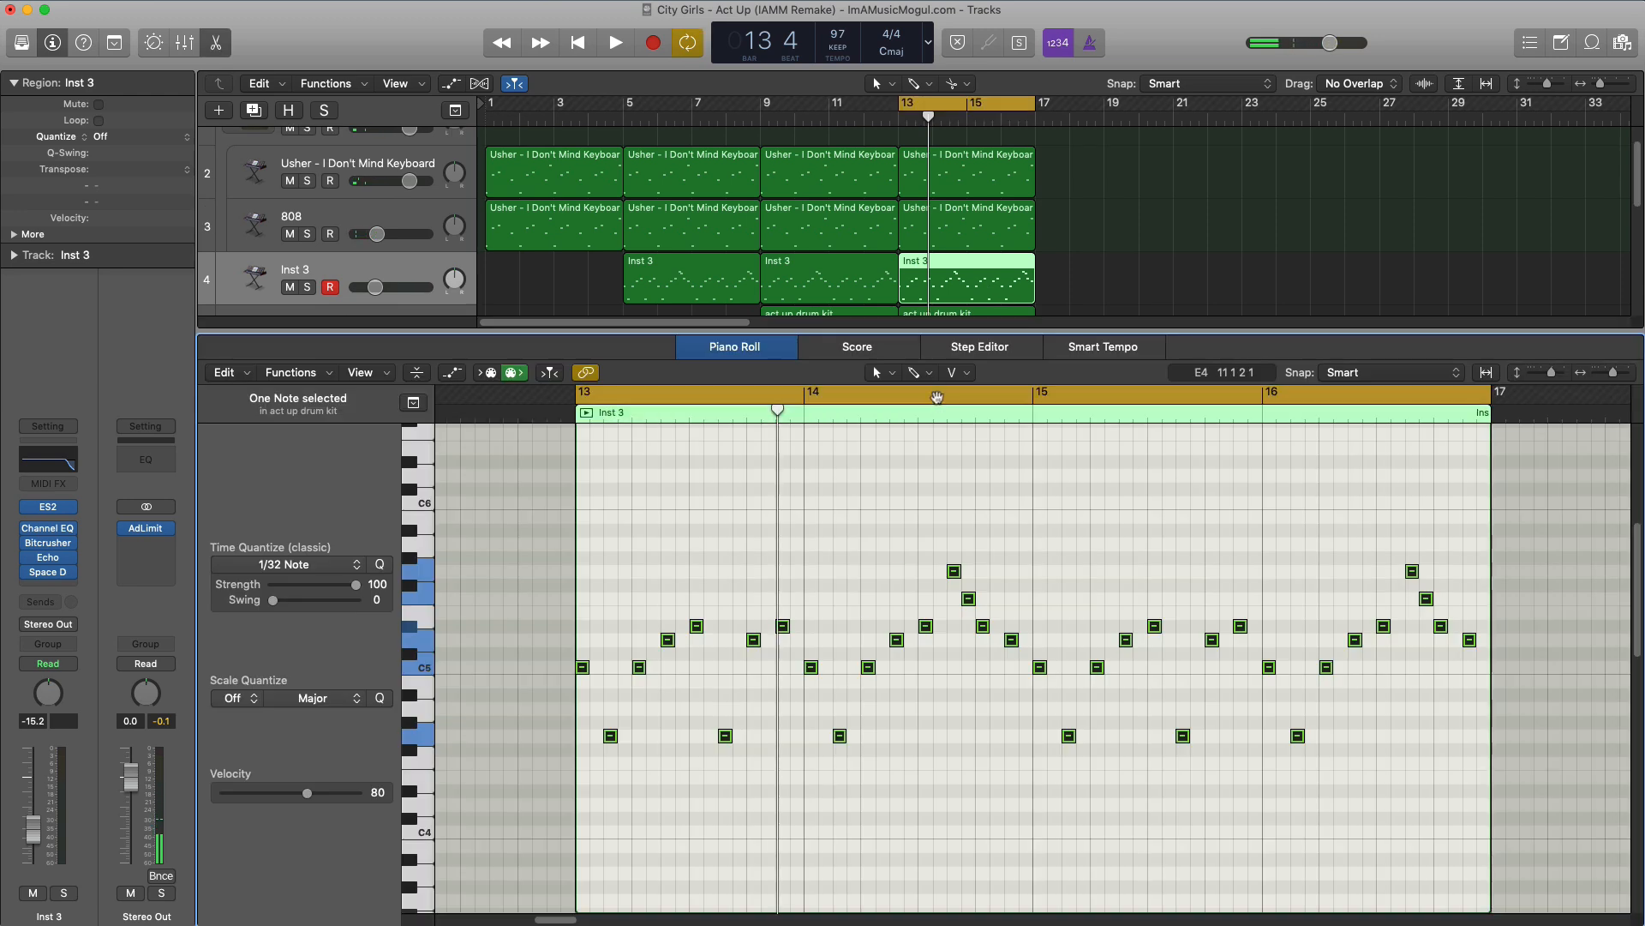
# Change the last three Inst 3 notes of bar 13 to D5, D#5 and D5, moving up the low note after beat 3
pyautogui.click(742, 649)
pyautogui.press('space')
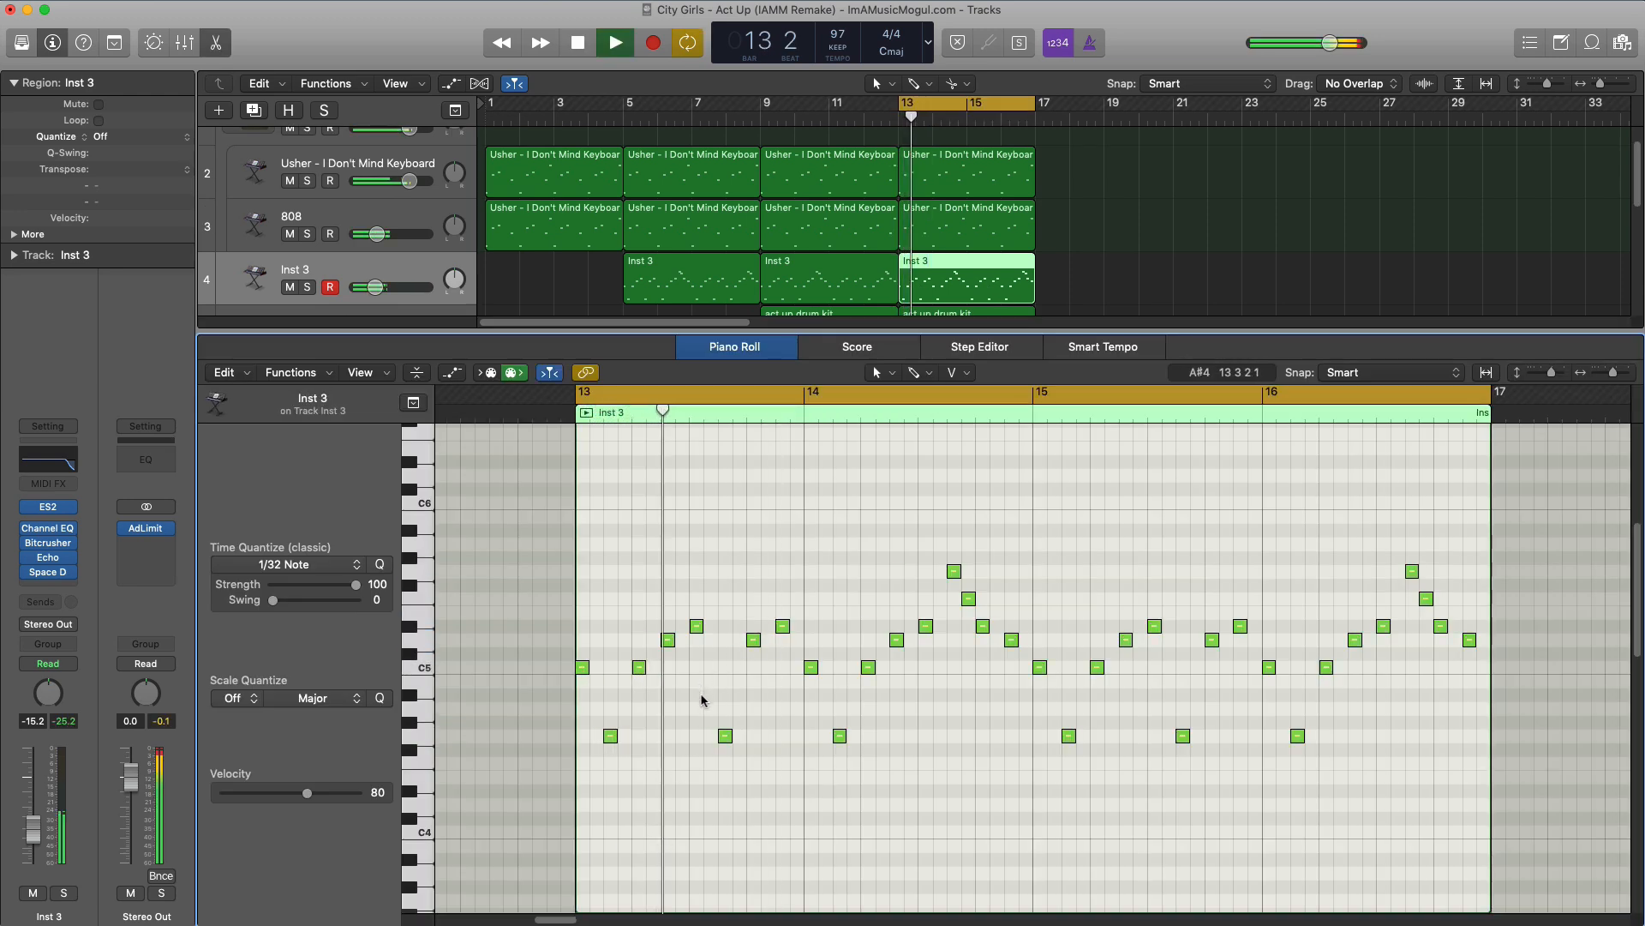
pyautogui.press('space')
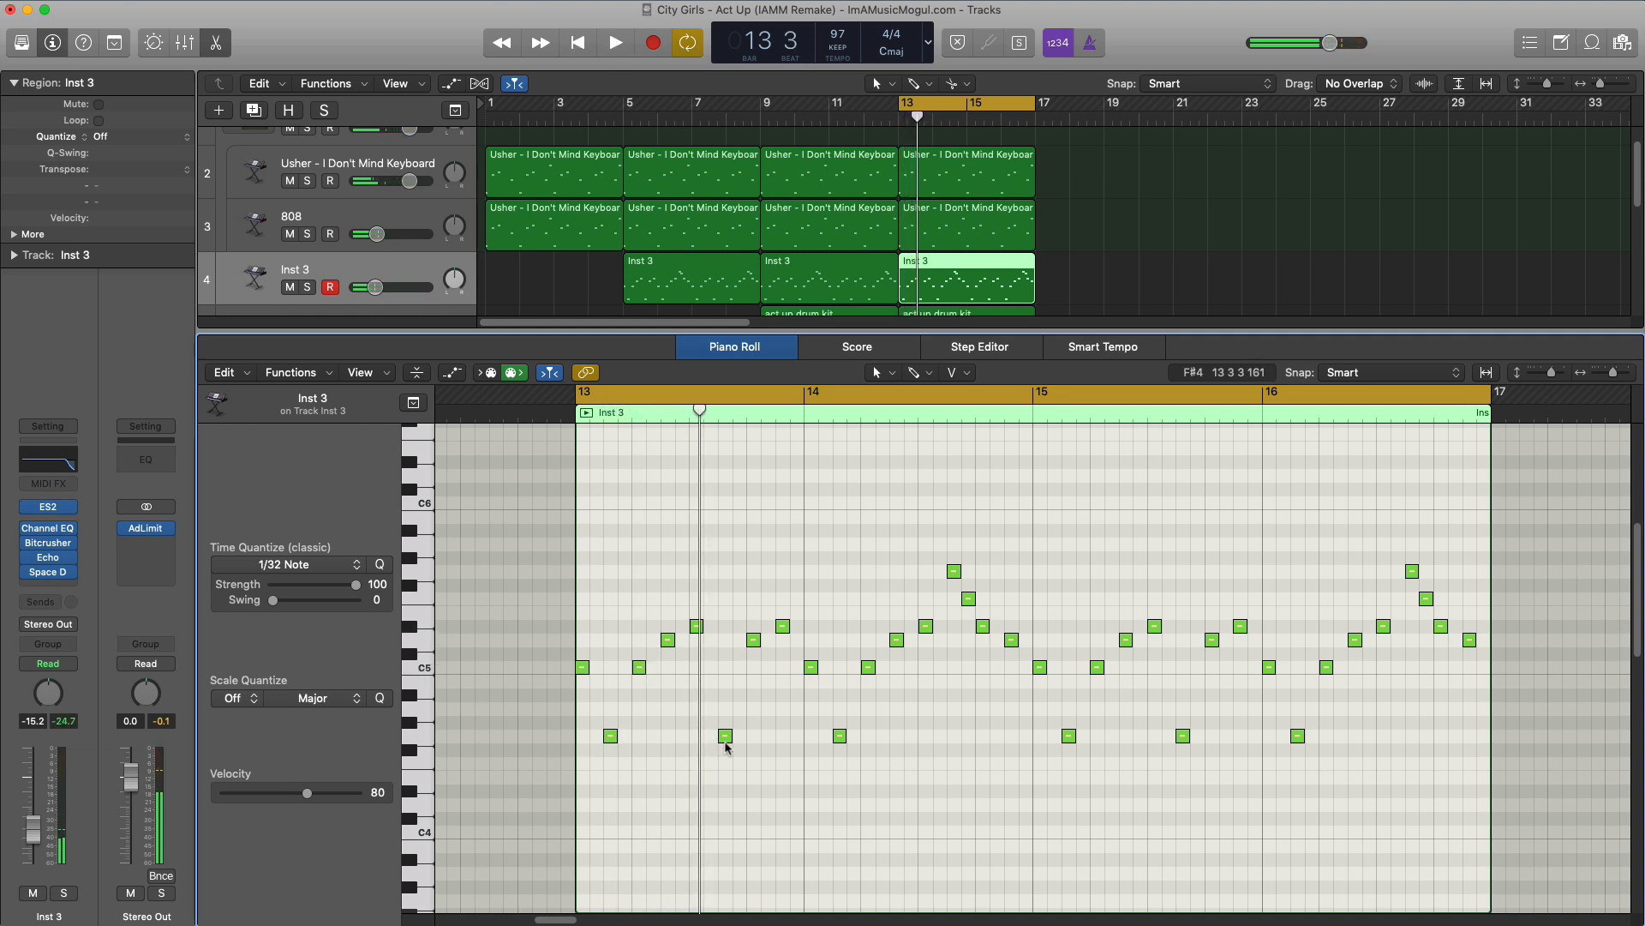
pyautogui.moveTo(725, 724); pyautogui.dragTo(727, 642)
pyautogui.press('space')
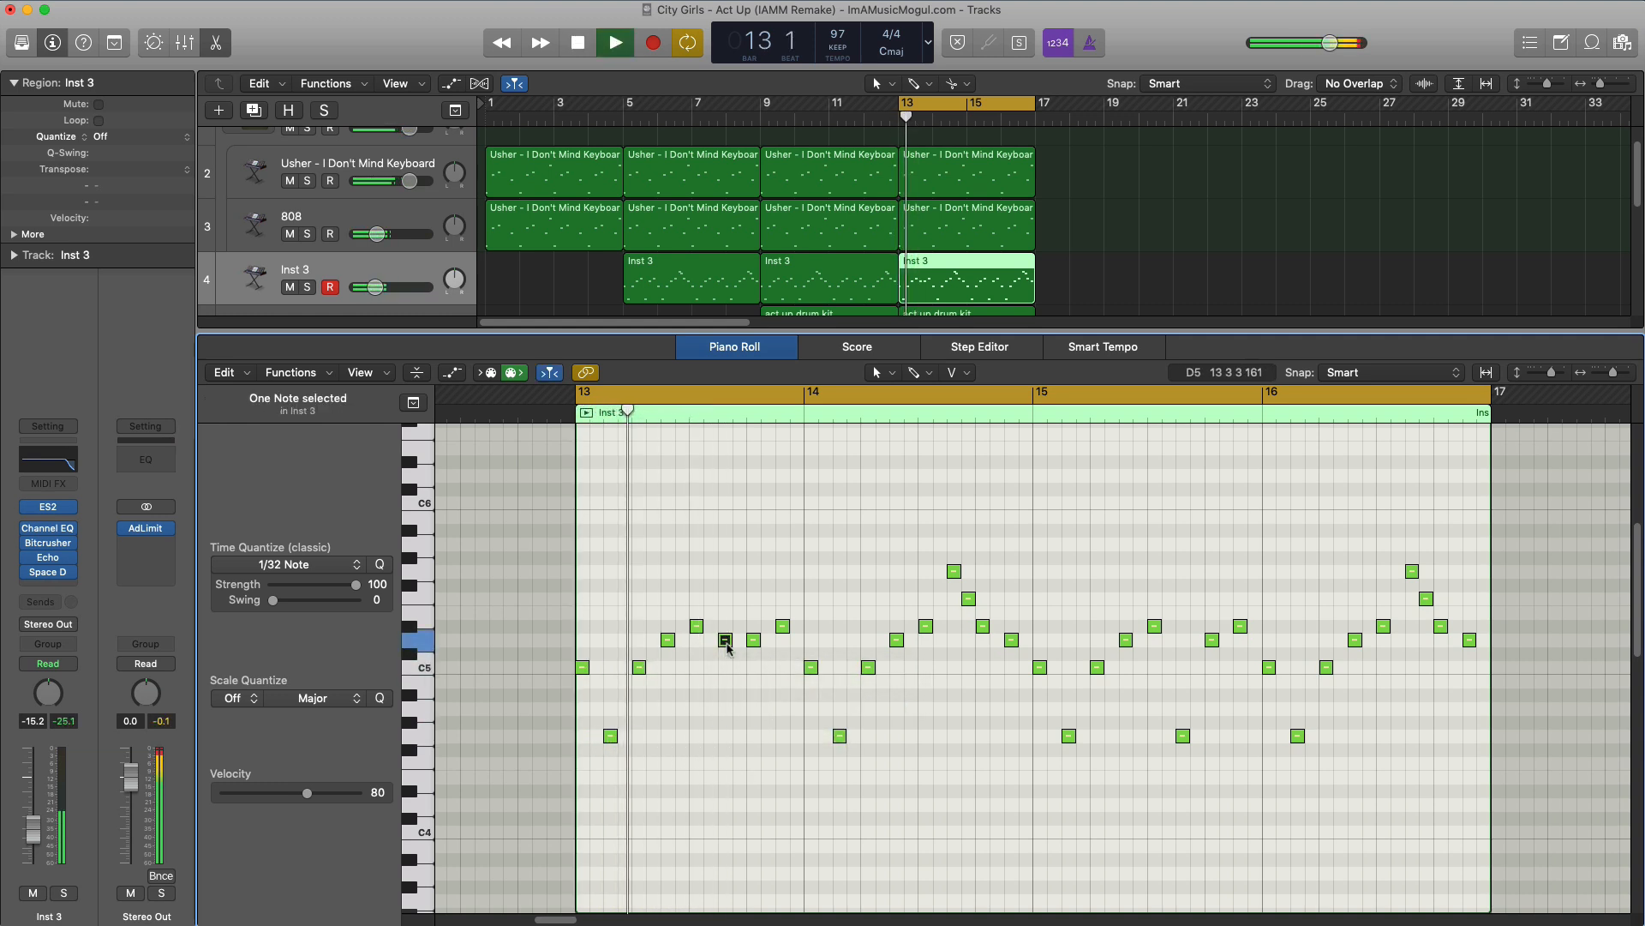
pyautogui.press('space')
pyautogui.moveTo(754, 643); pyautogui.dragTo(783, 647)
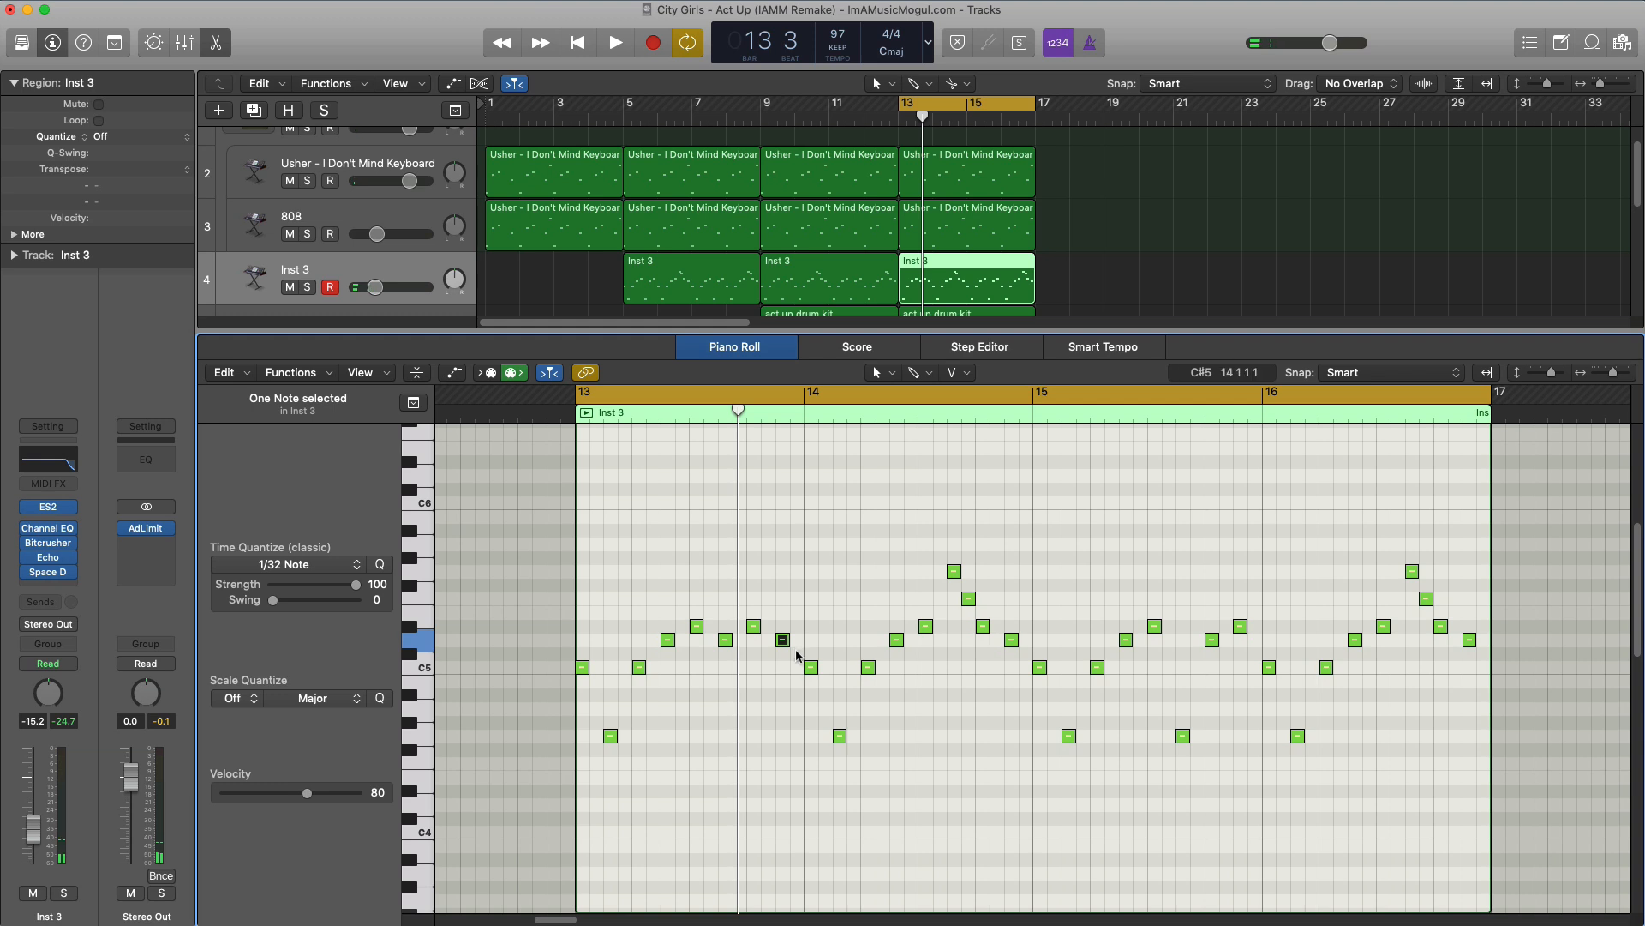
# Replace the Inst 3 notes of bars 14 to 16 with repeats of the bar 13 pattern, audition them and close the Piano Roll
pyautogui.moveTo(811, 533); pyautogui.dragTo(1471, 805)
pyautogui.press('Delete')
pyautogui.moveTo(1103, 839); pyautogui.dragTo(482, 562)
pyautogui.press('super+r')
pyautogui.press('super+r')
pyautogui.press('space')
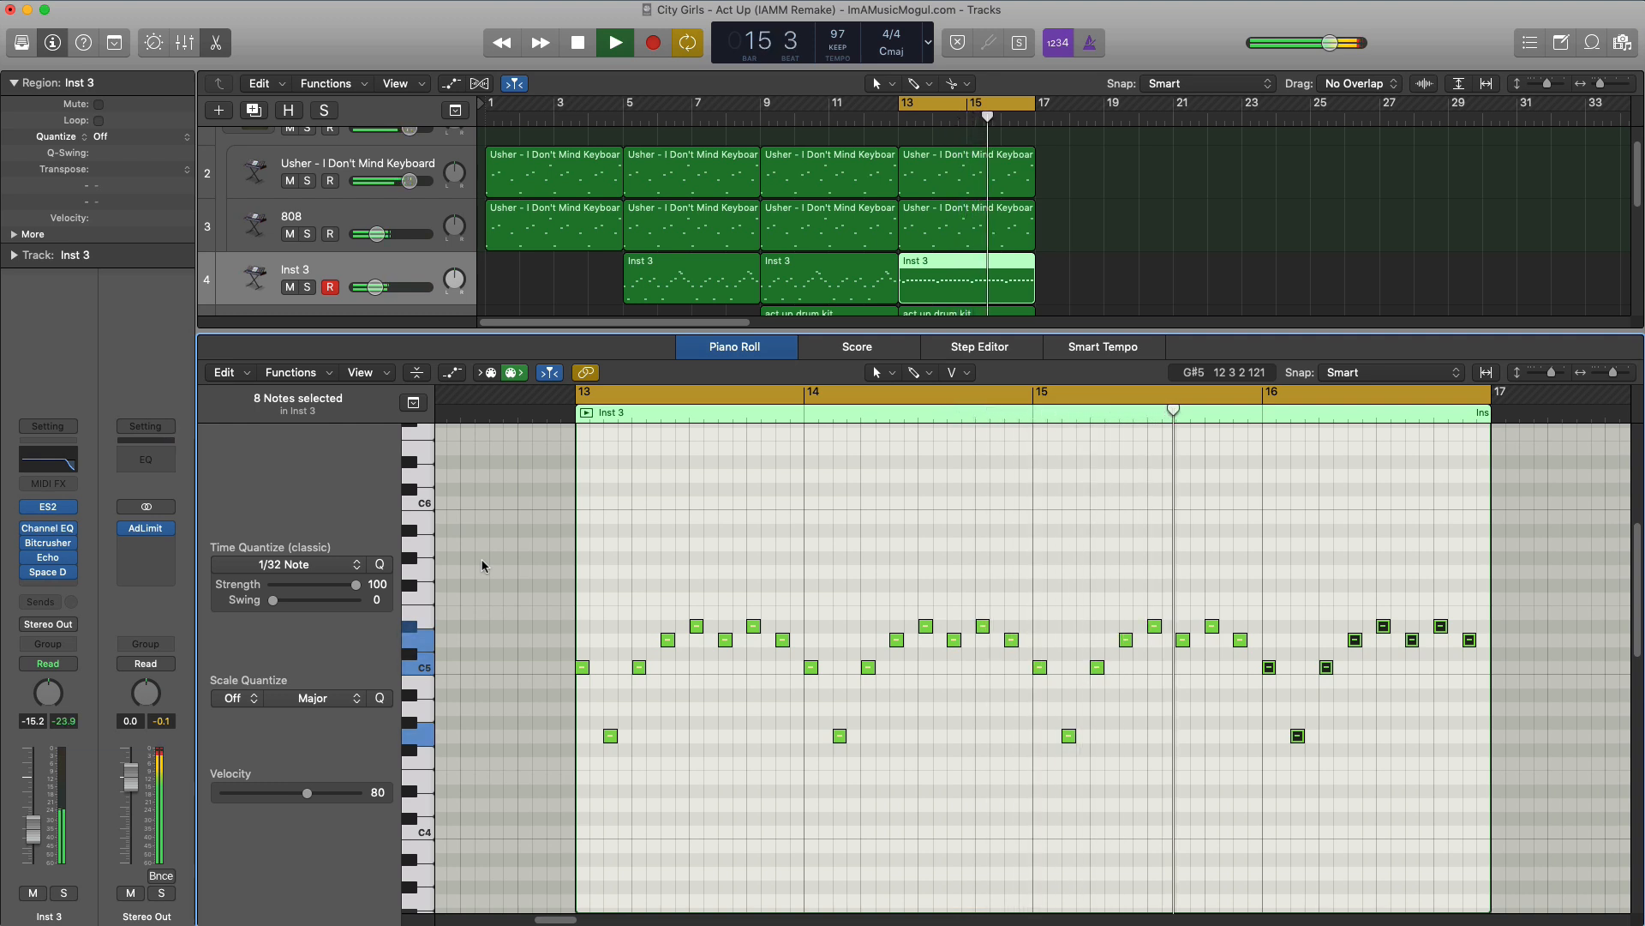
pyautogui.press('x')
pyautogui.press('x')
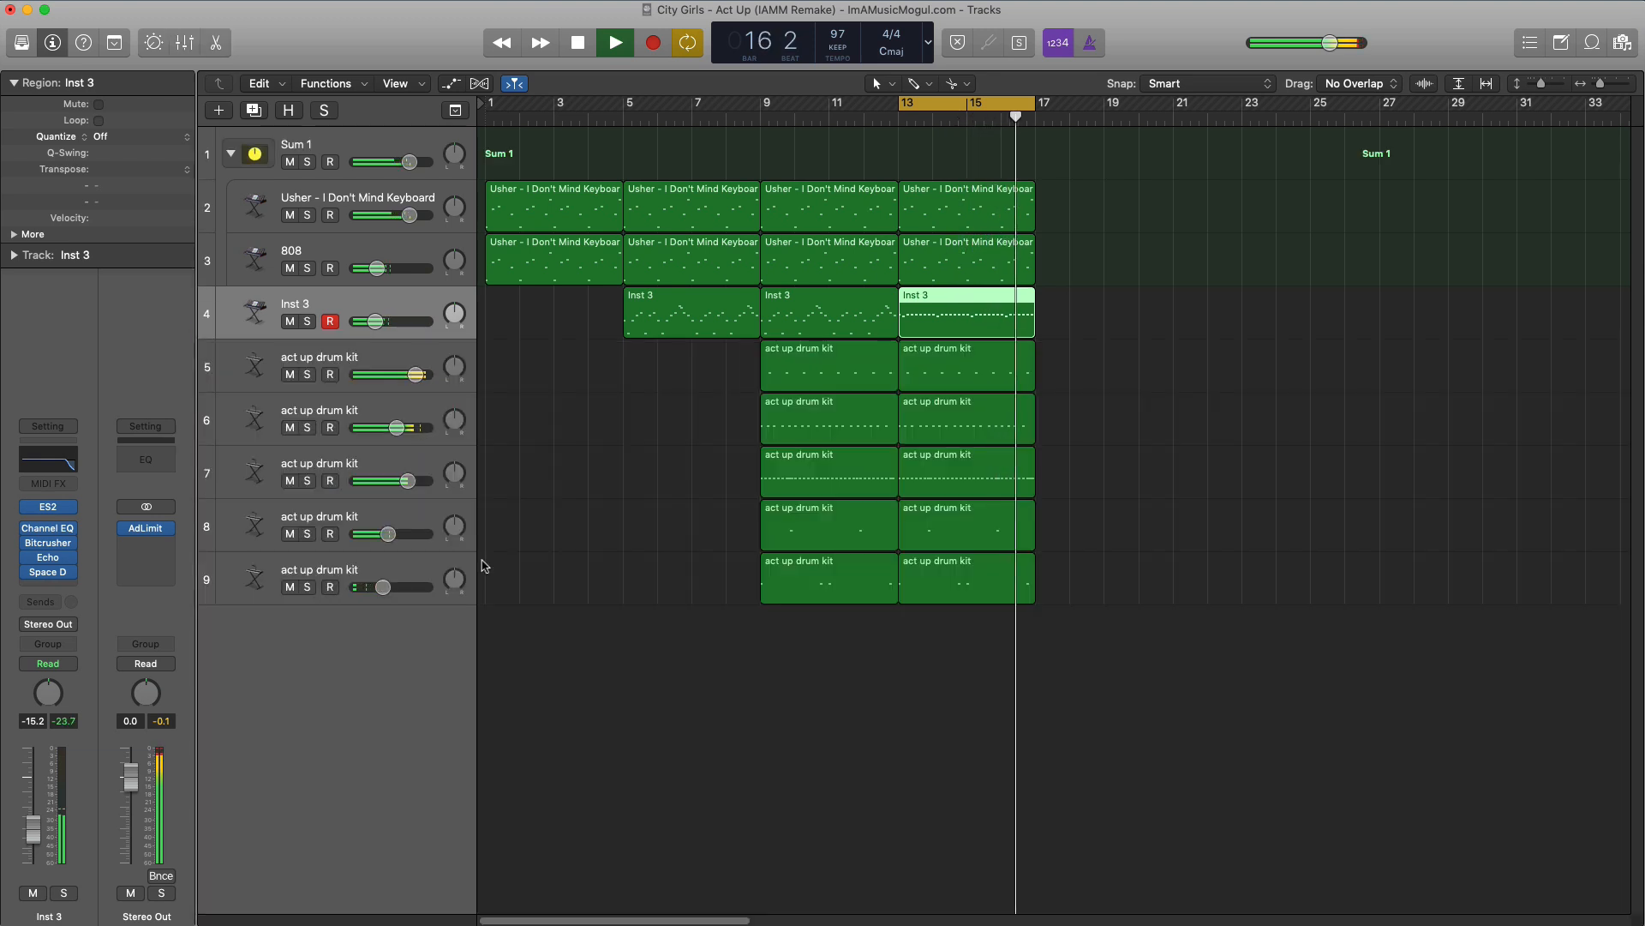
# Copy the Usher keyboard region to bar 17 and move the cycle range to bars 17 to 21
pyautogui.scroll(-4, 889, 471)
pyautogui.moveTo(775, 216); pyautogui.dragTo(854, 218)
pyautogui.moveTo(775, 110); pyautogui.dragTo(857, 111)
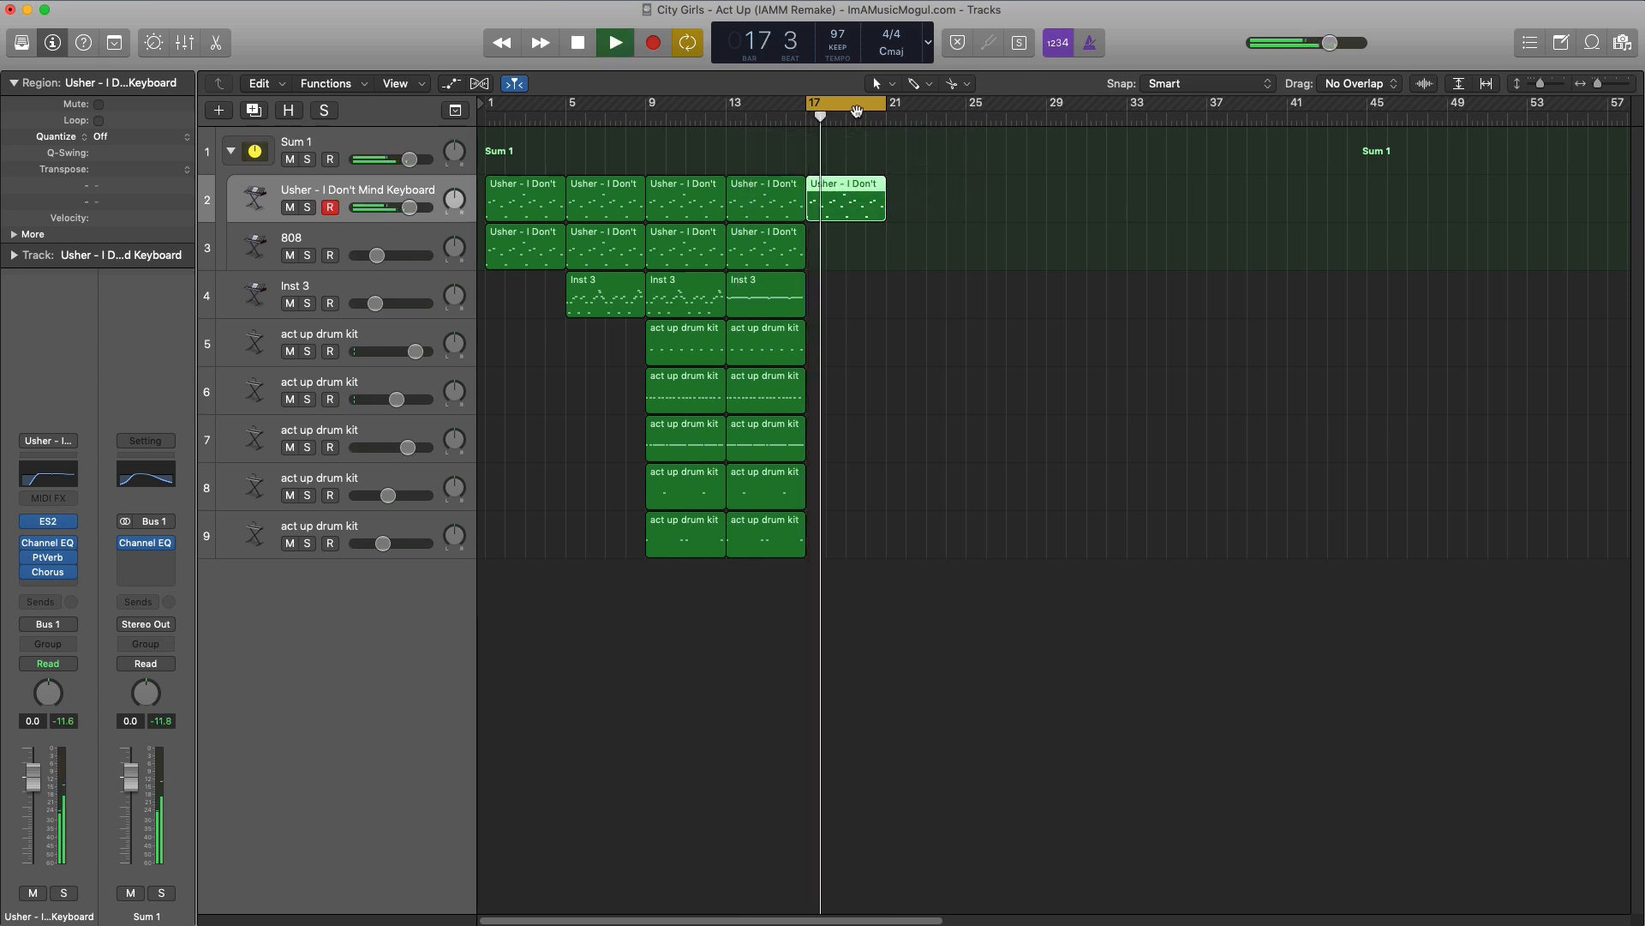
# Add a software instrument track with a region spanning bars 17 to 21 and load the Big Bank Kalimba channel strip setting
pyautogui.click(218, 110)
pyautogui.press('Return')
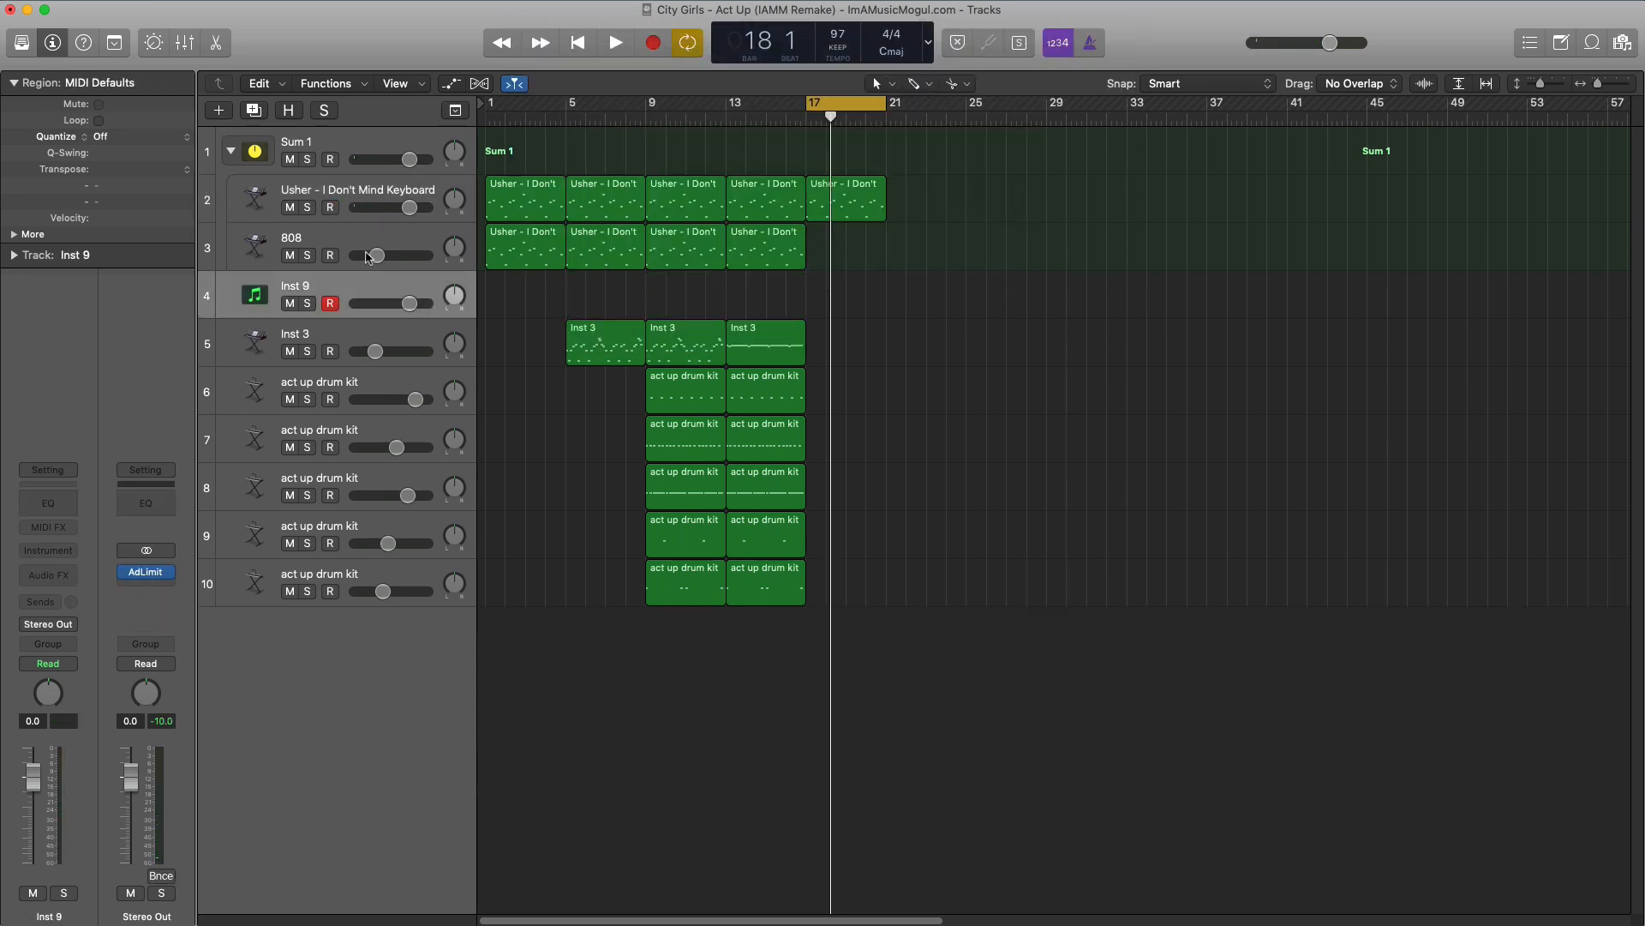
pyautogui.moveTo(818, 305); pyautogui.dragTo(885, 305)
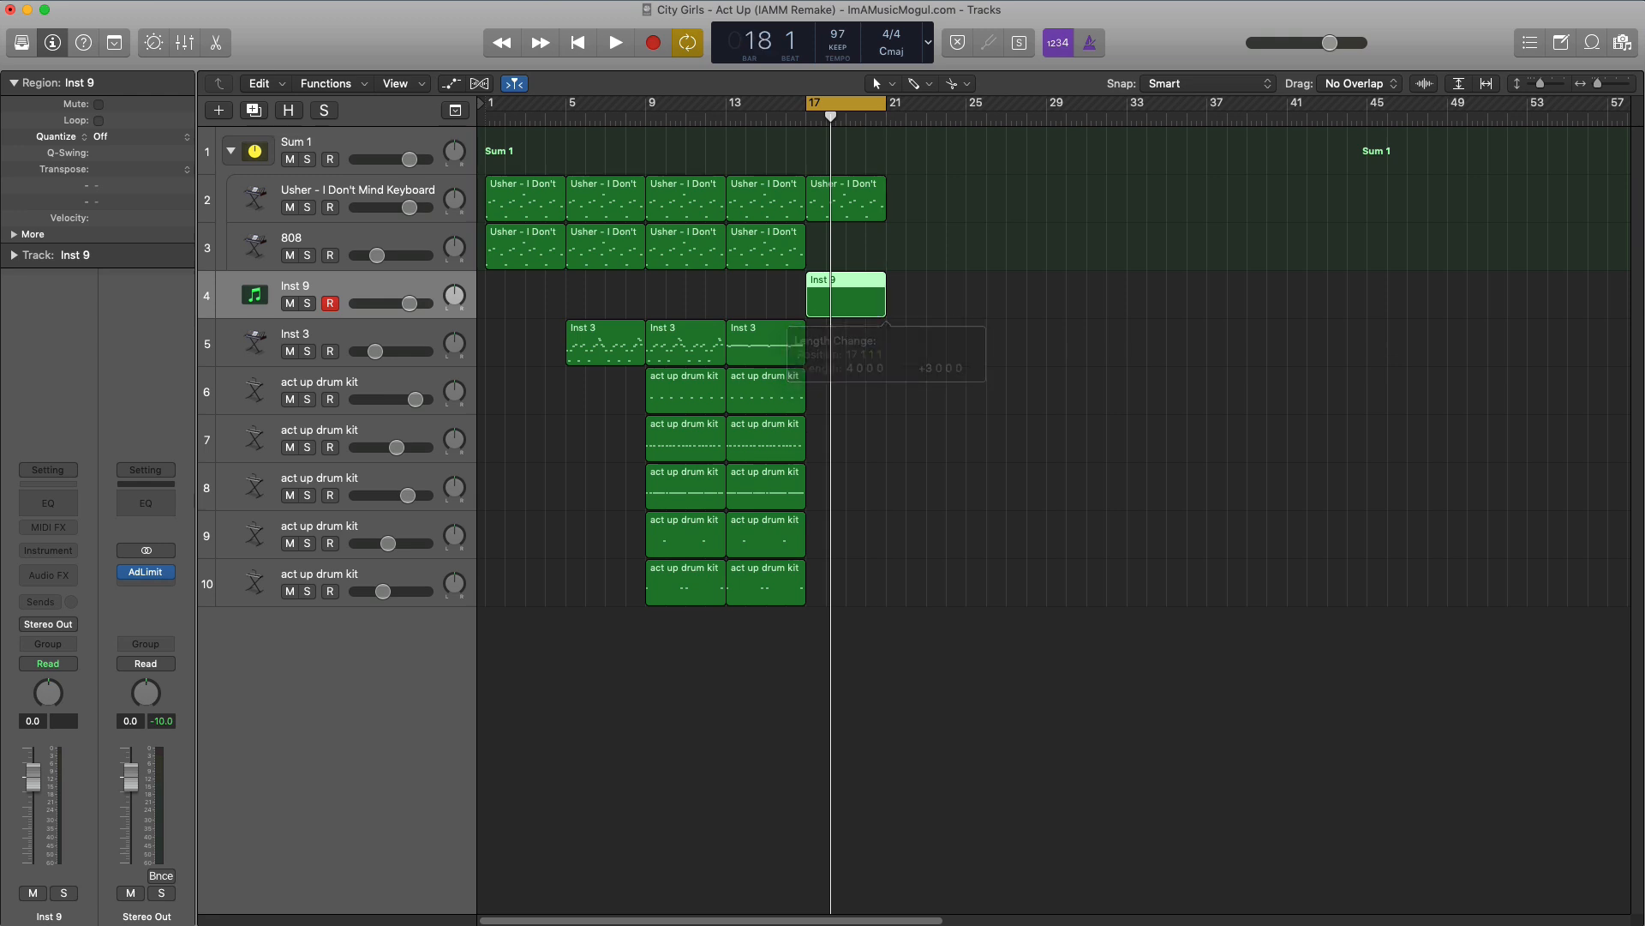
pyautogui.click(63, 472)
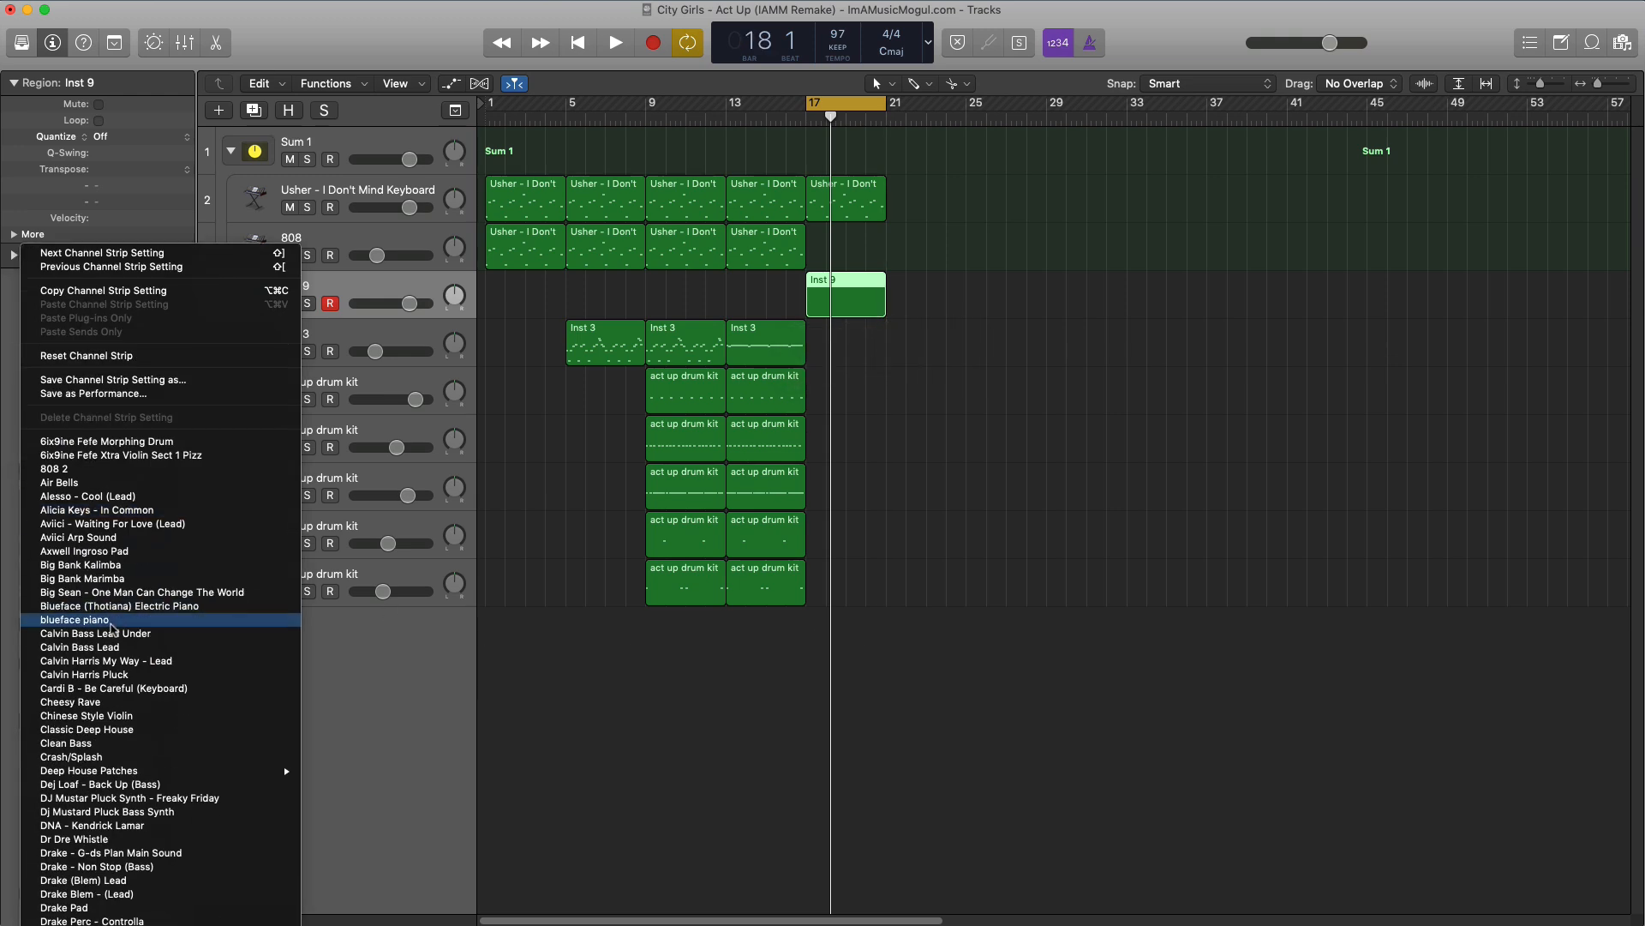
pyautogui.click(118, 569)
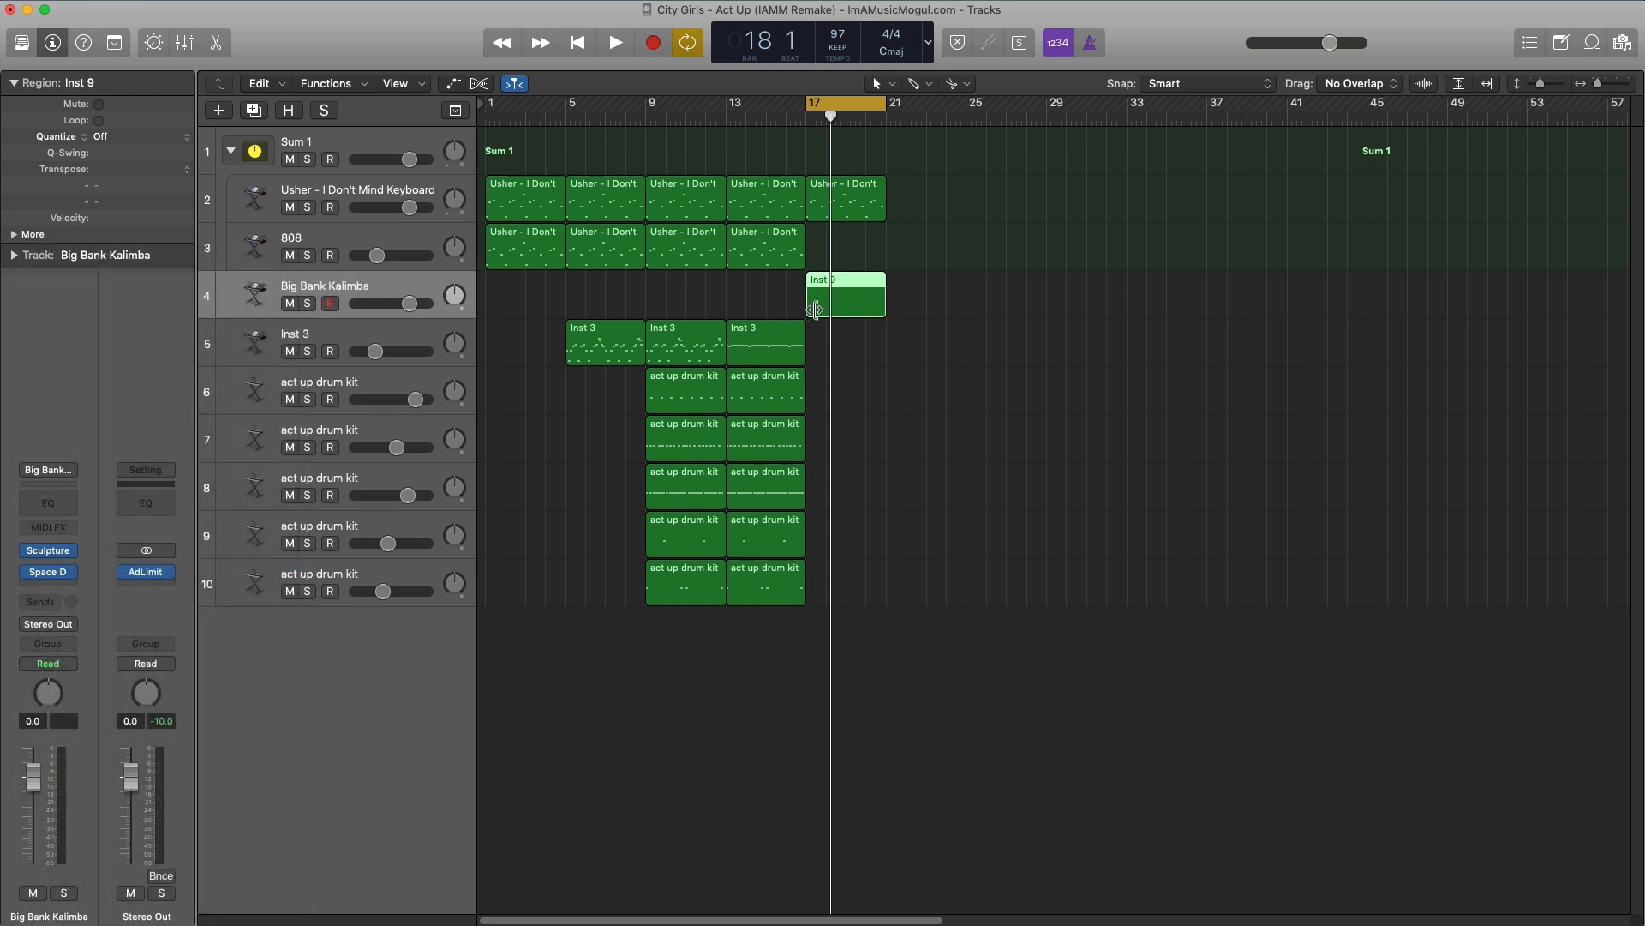
# Copy the bar 9 Inst 3 region to bar 17 of the kalimba track, move that track below Inst 3 and open the copy in the Piano Roll
pyautogui.moveTo(685, 350); pyautogui.dragTo(848, 315)
pyautogui.moveTo(360, 319); pyautogui.dragTo(352, 360)
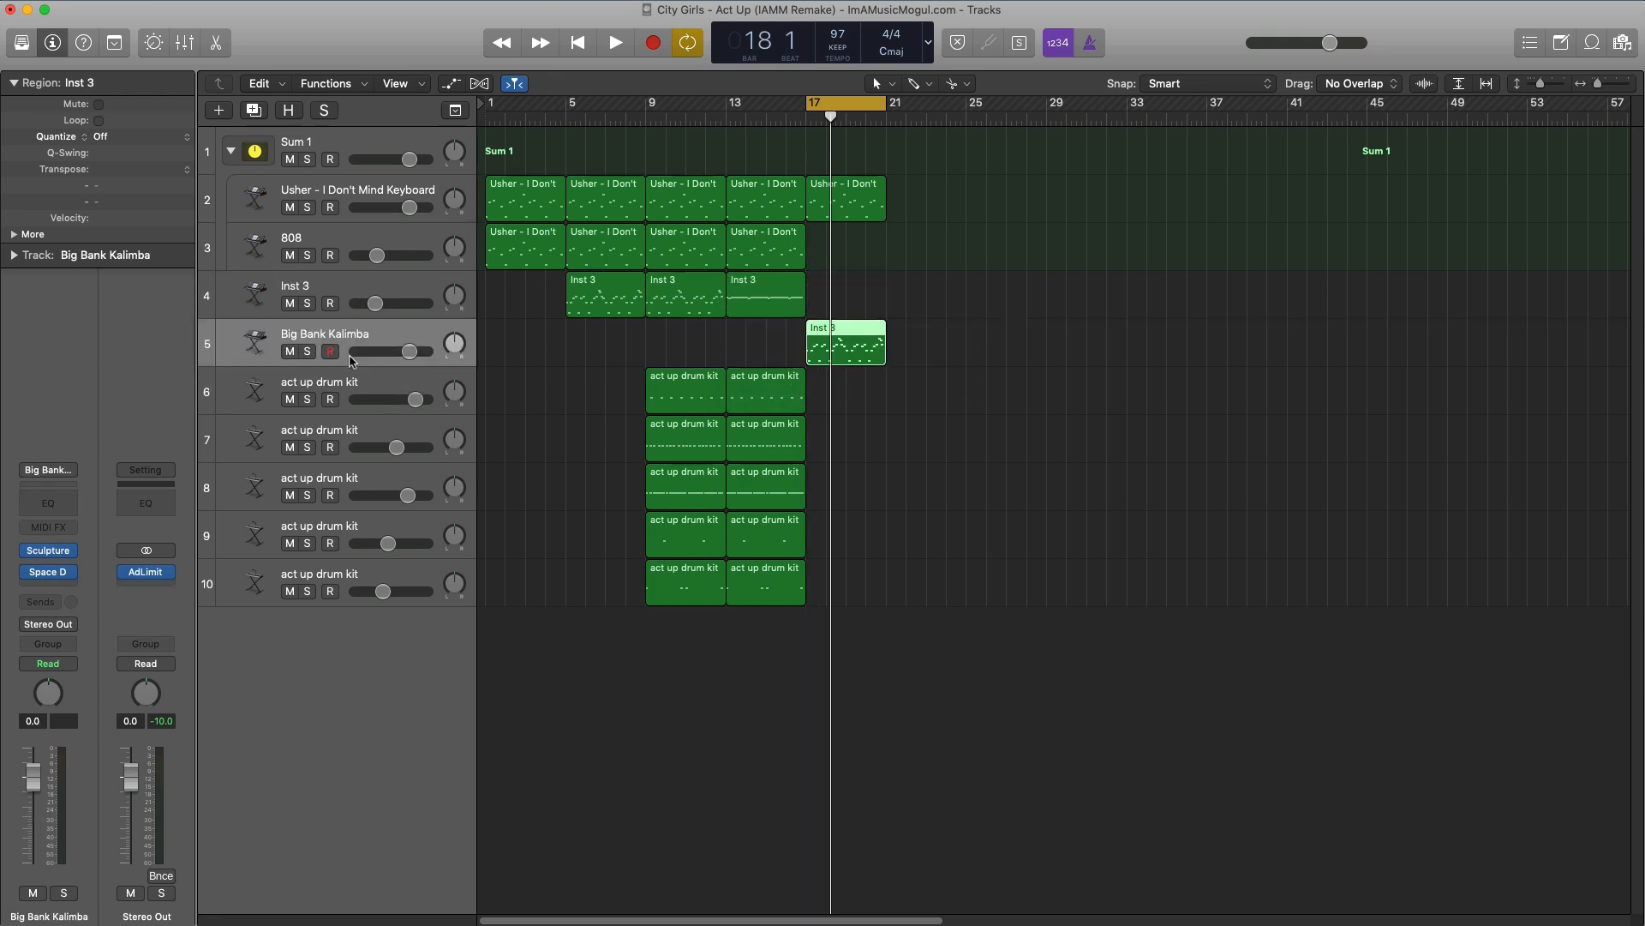
pyautogui.press('space')
pyautogui.doubleClick(845, 348)
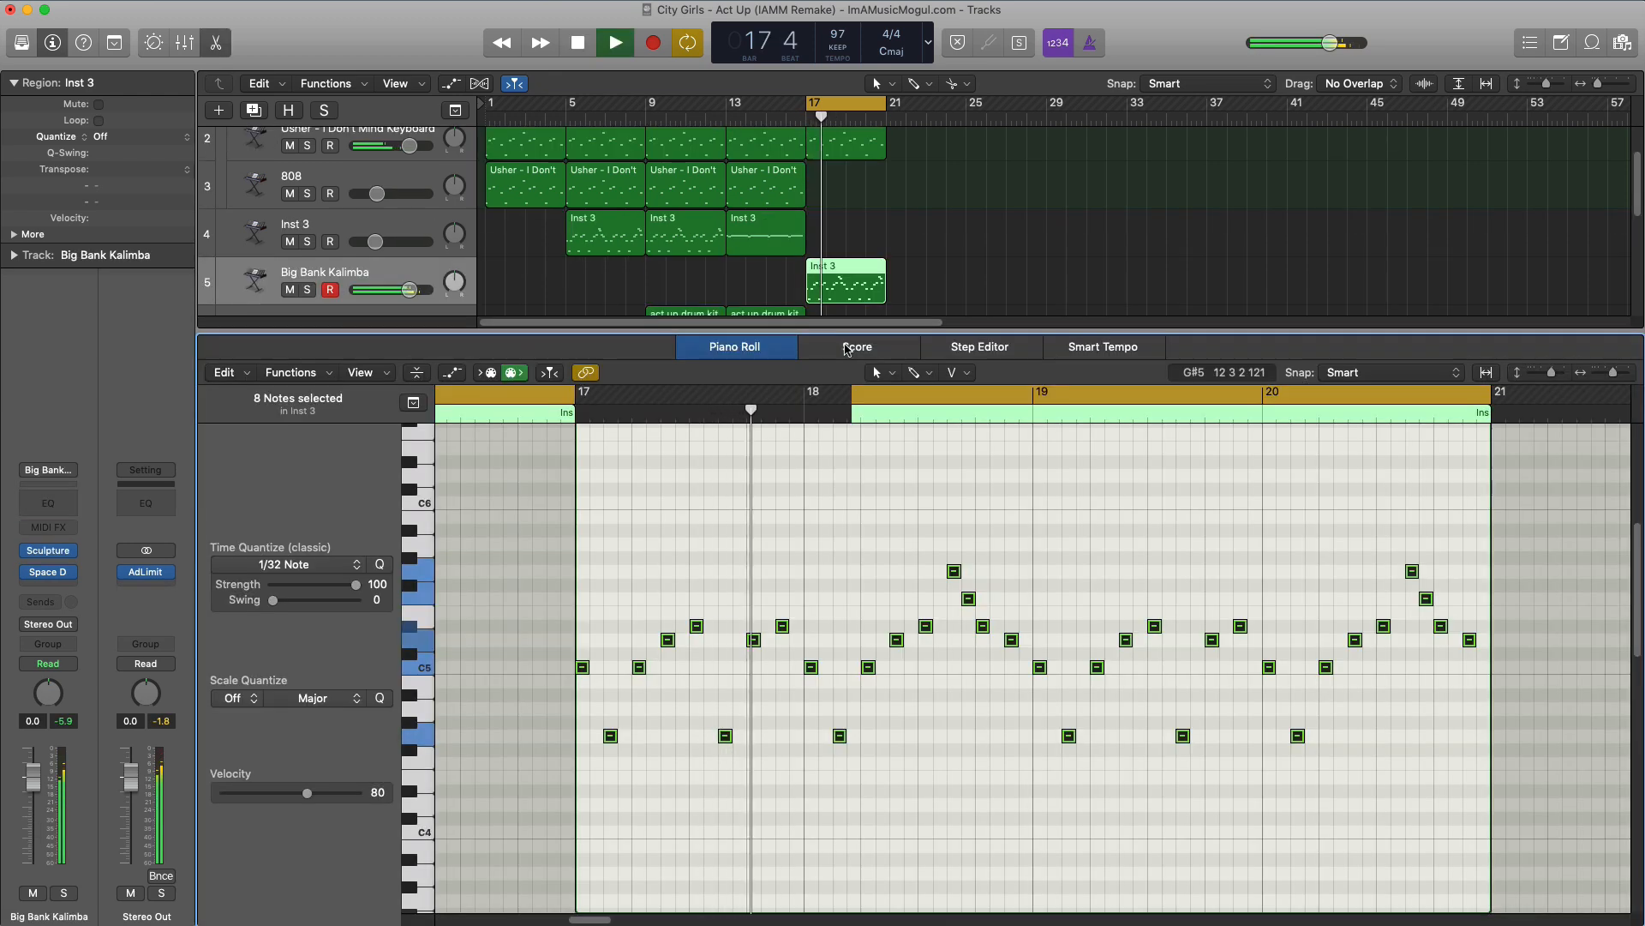
# Transpose all notes of the kalimba region down one octave, set the cycle to them and play it back
pyautogui.press('super+a')
pyautogui.press('super+u')
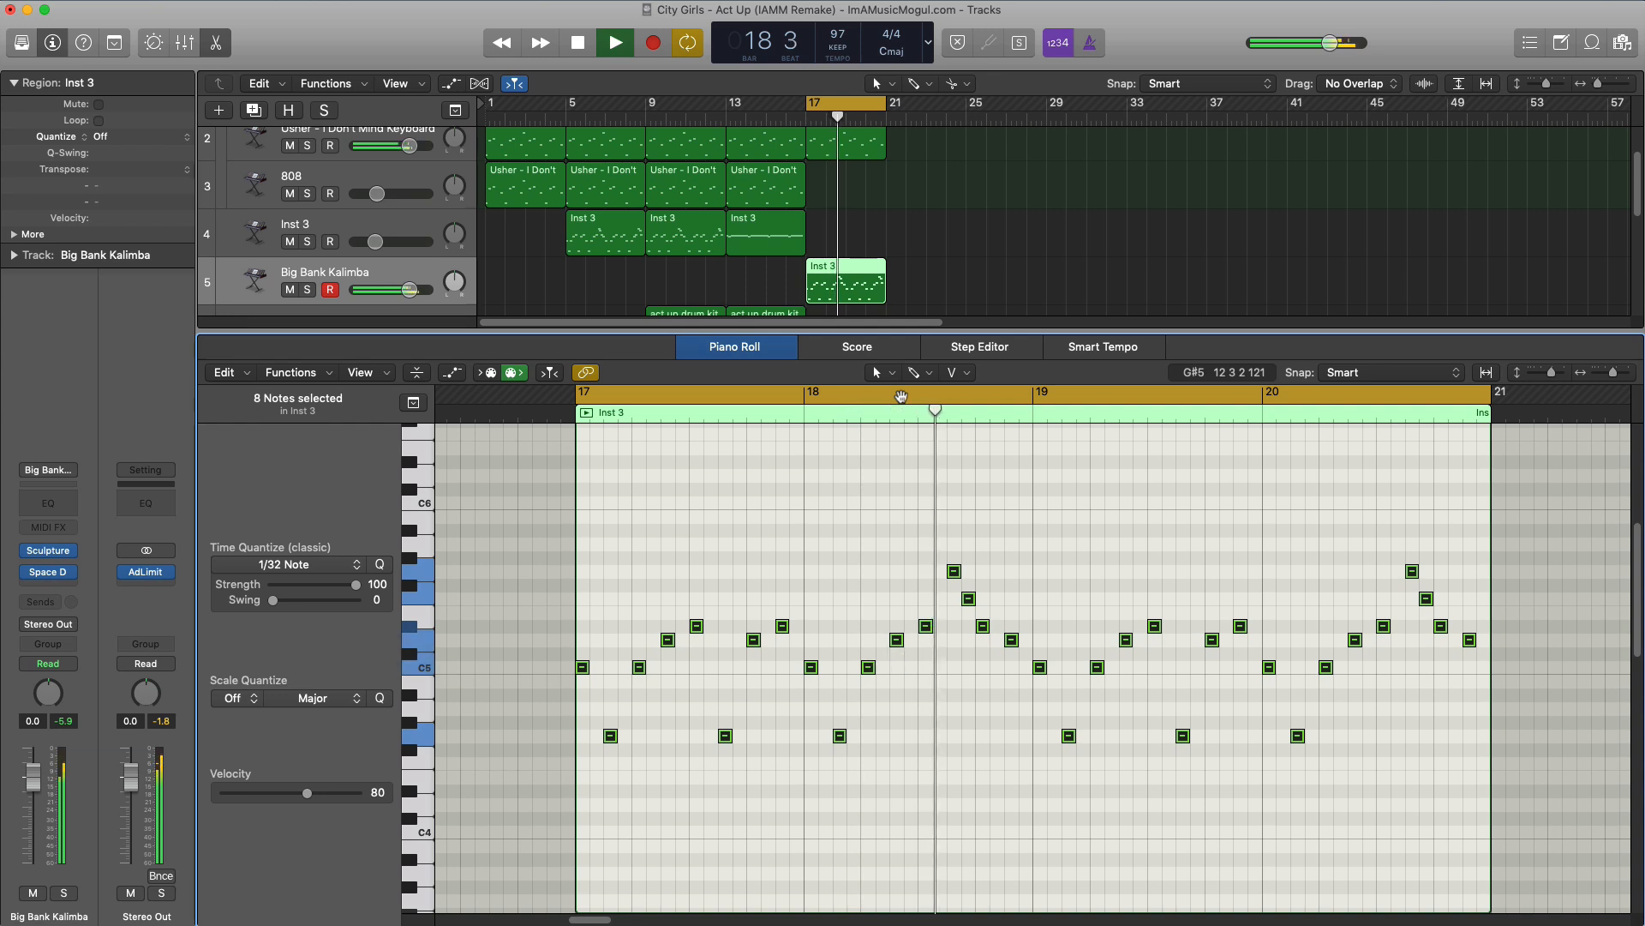
pyautogui.hotkey('alt', 'shift', 'Down')
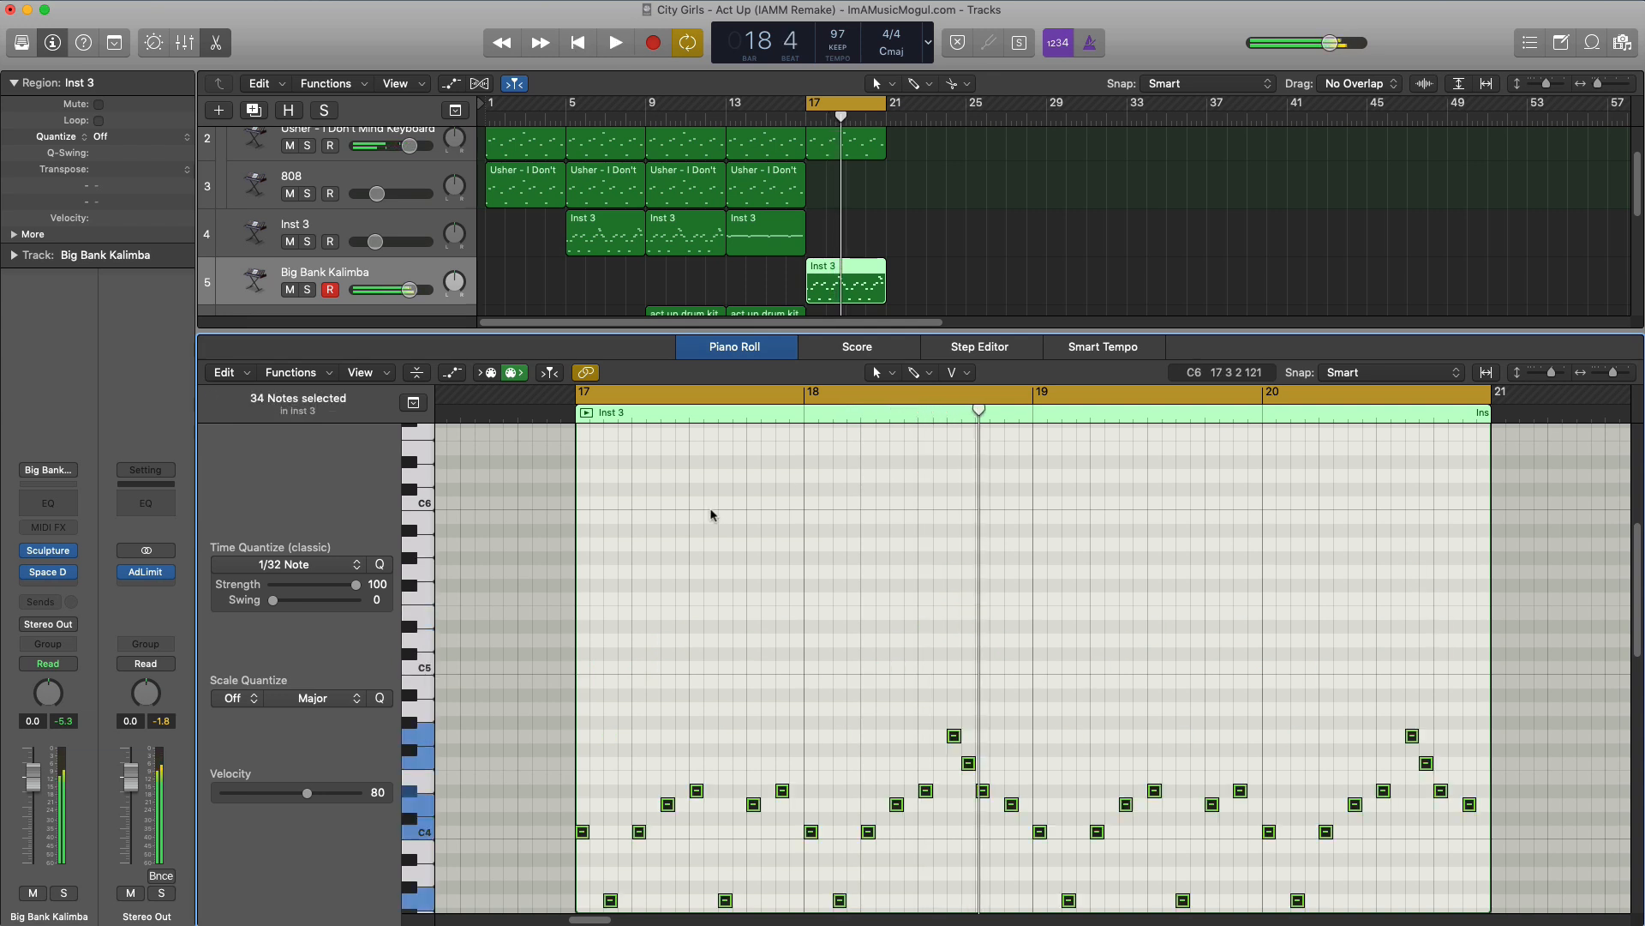
pyautogui.press('space')
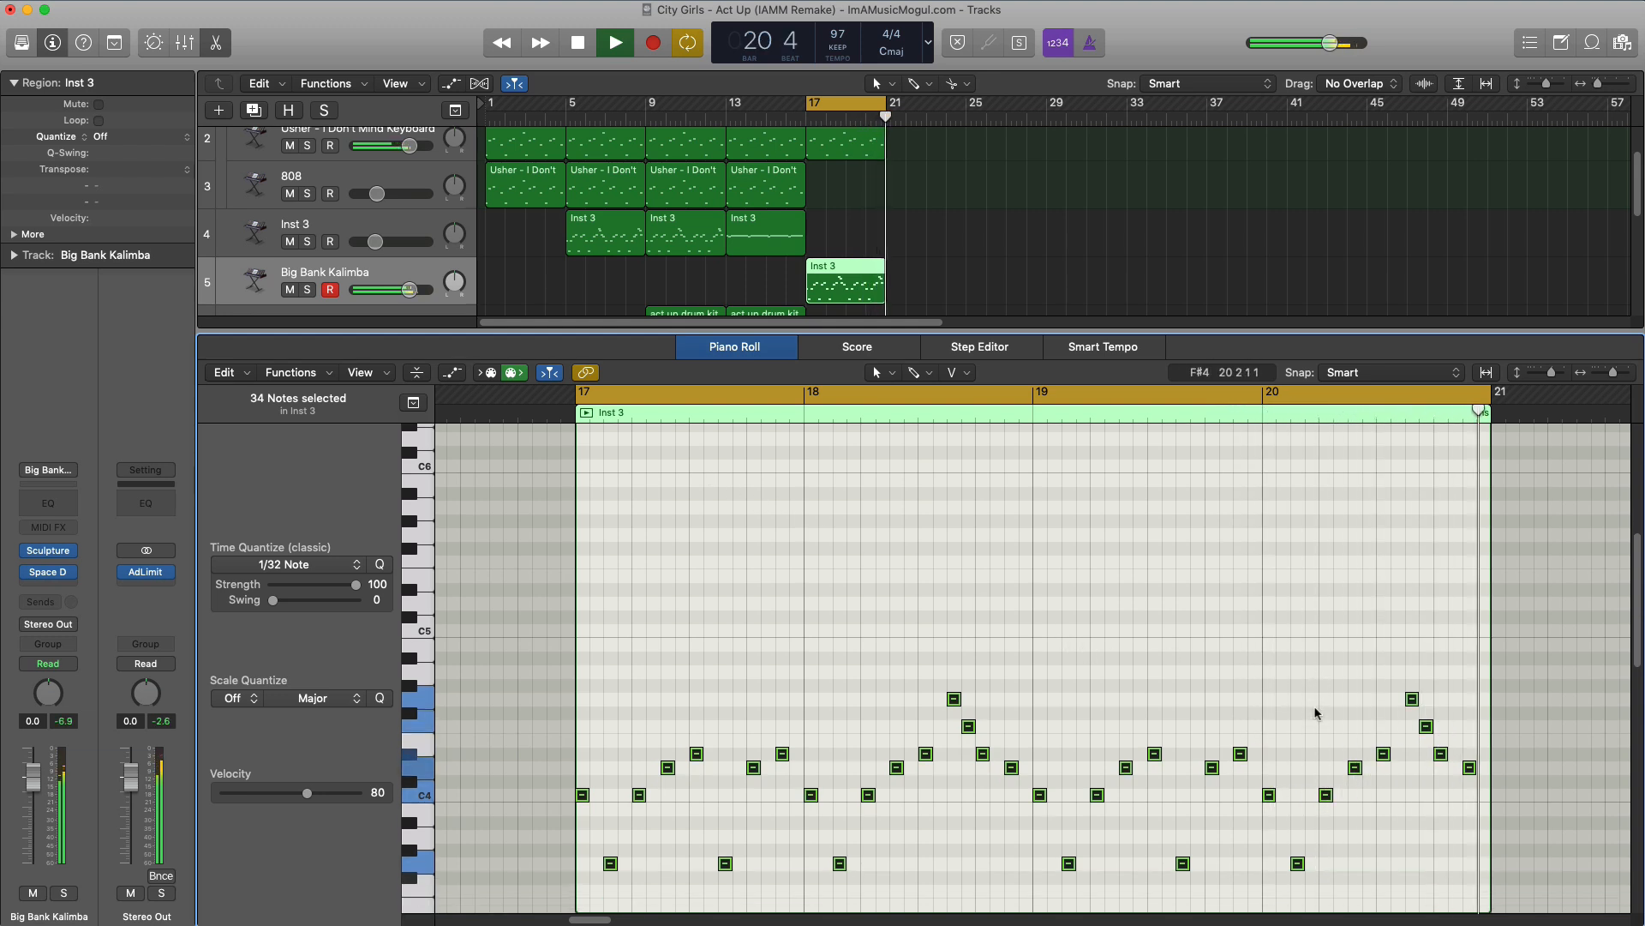
# In bar 20 of the kalimba region, lower the highest melody note to D4, delete the note after it and nudge the lowered note slightly later
pyautogui.scroll(-3, 1318, 712)
pyautogui.press('space')
pyautogui.click(1406, 703)
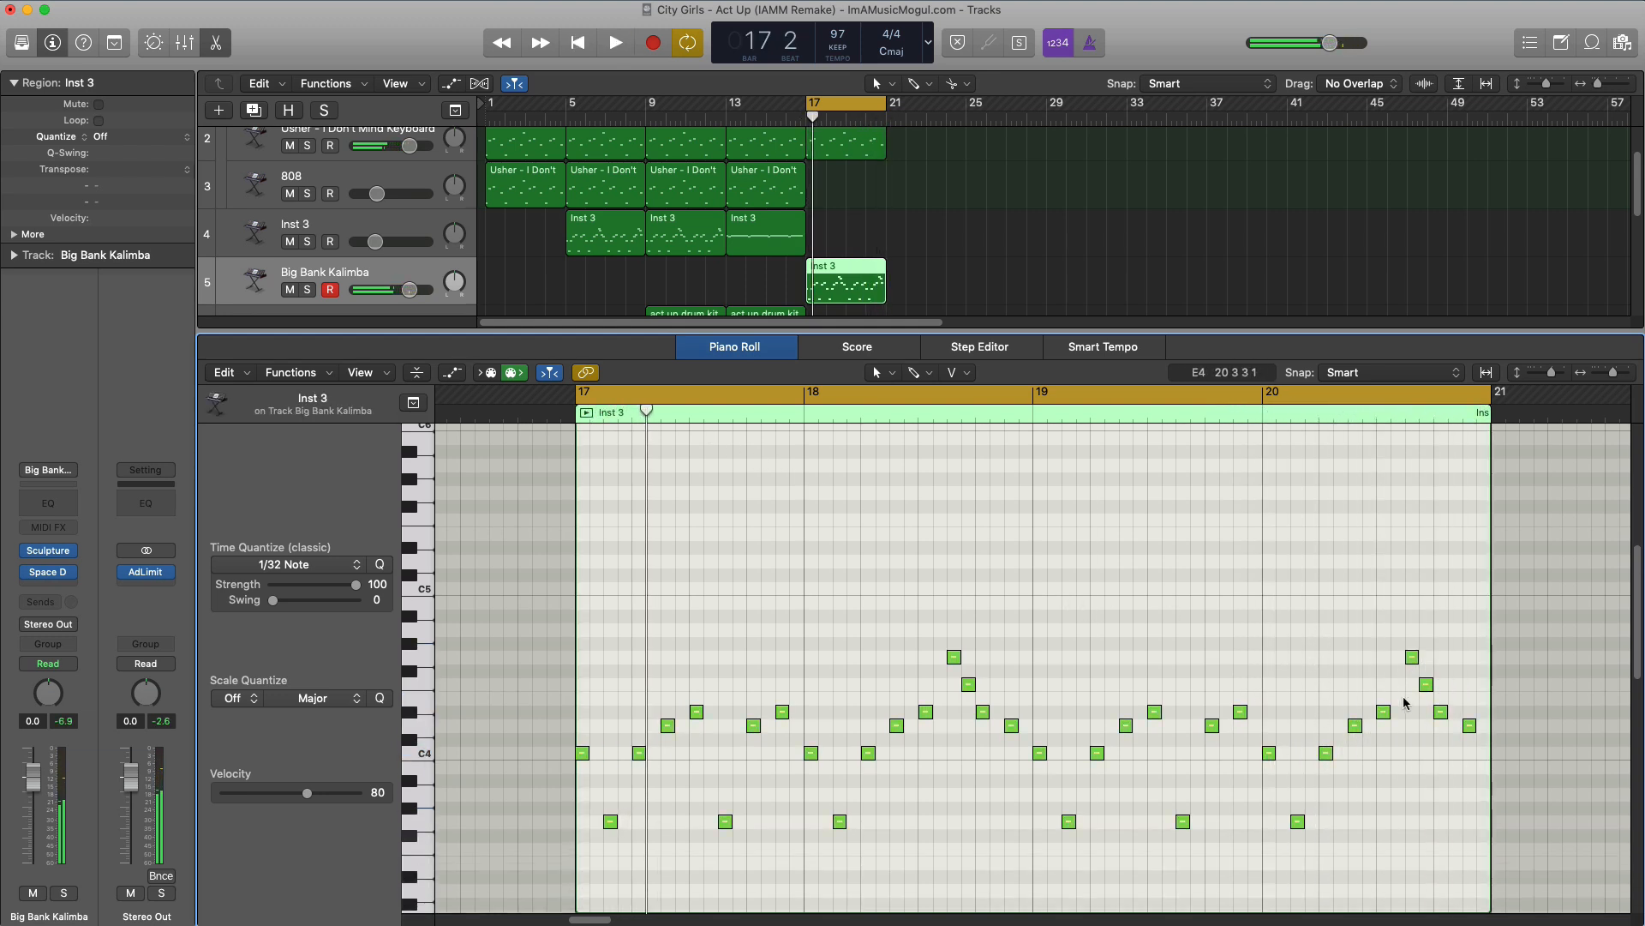
pyautogui.moveTo(1408, 663); pyautogui.dragTo(1403, 731)
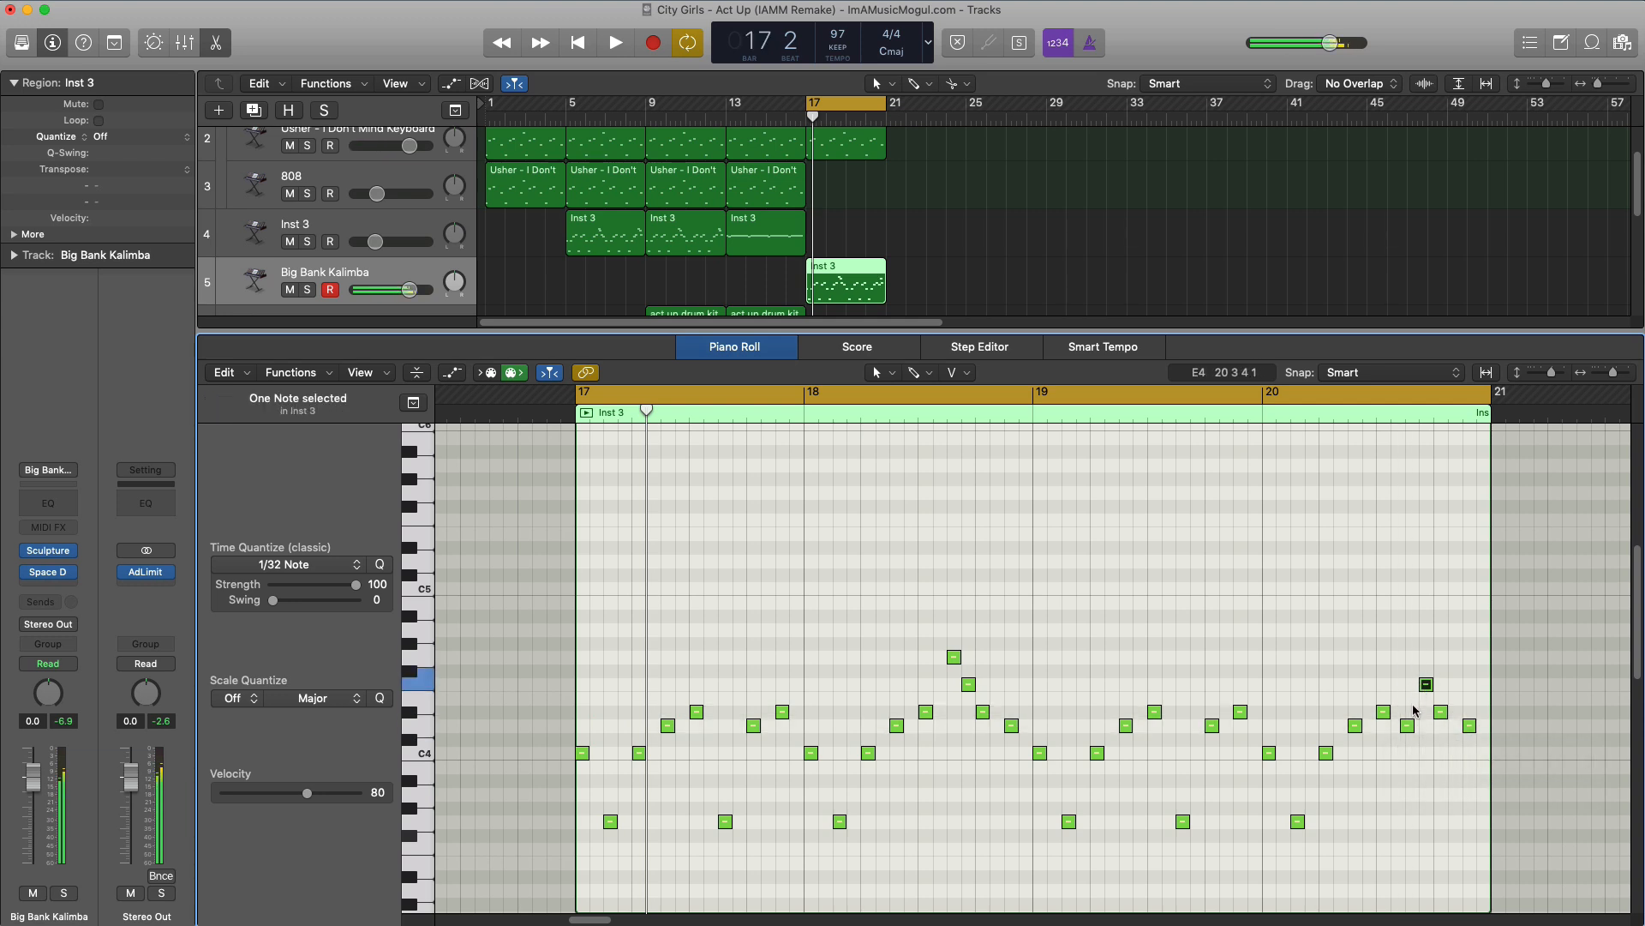
pyautogui.press('Delete')
pyautogui.press('space')
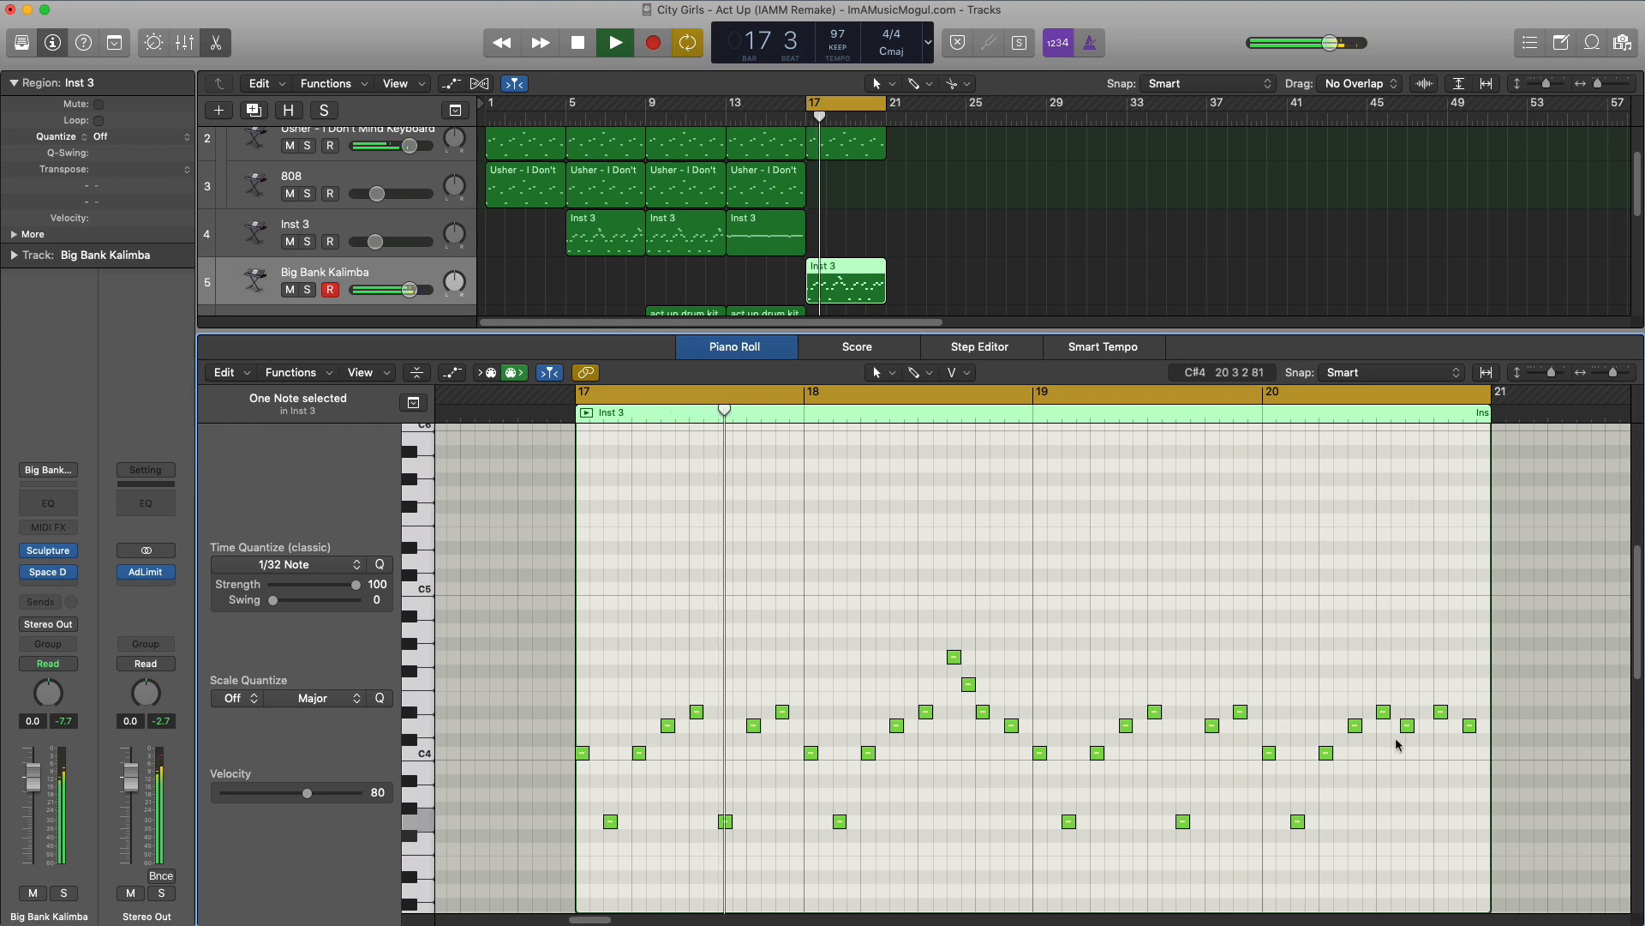
pyautogui.moveTo(1404, 726); pyautogui.dragTo(1409, 726)
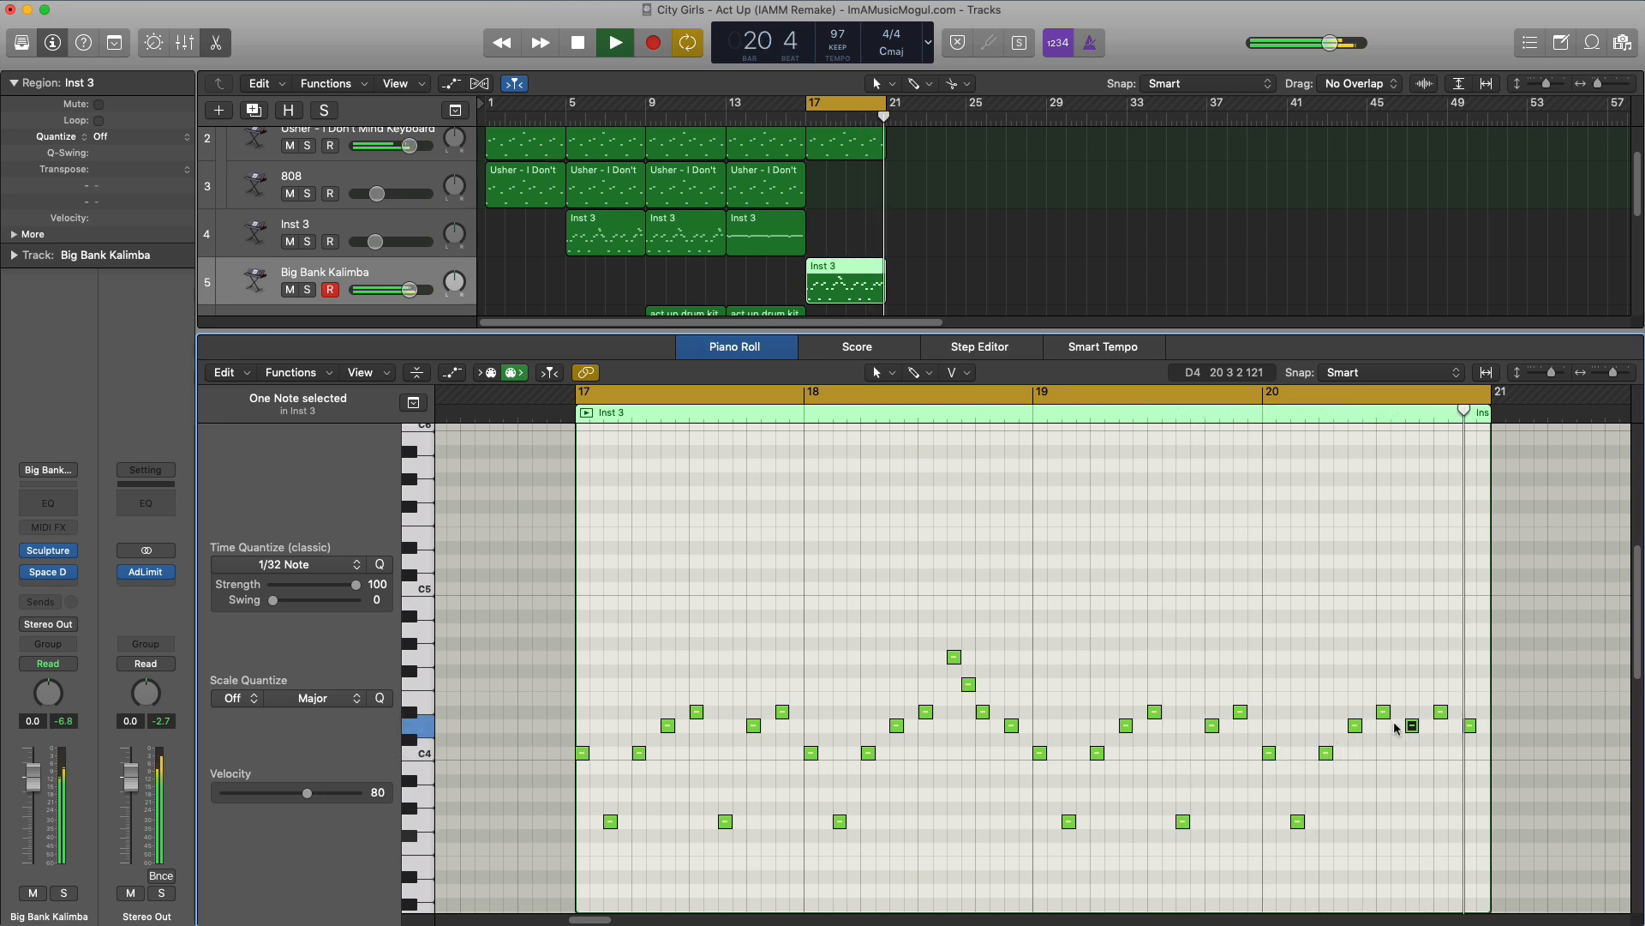
# Duplicate the last act up drum kit track and draw an empty region on the new track from bar 17 to 21
pyautogui.press('e')
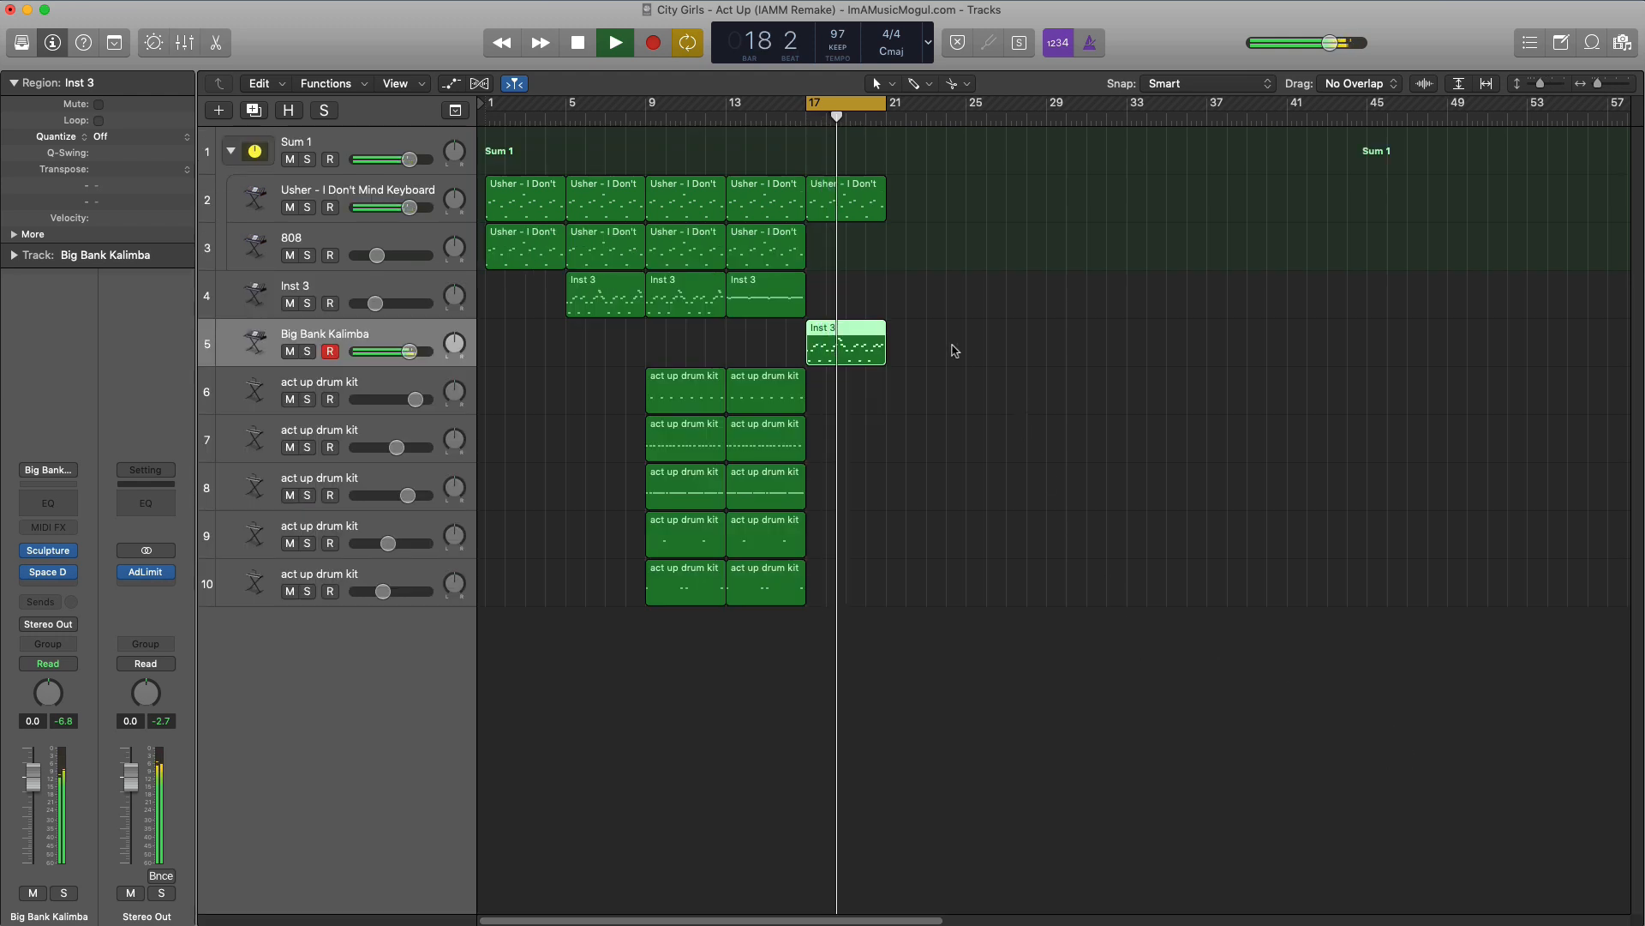
pyautogui.click(375, 581)
pyautogui.click(249, 111)
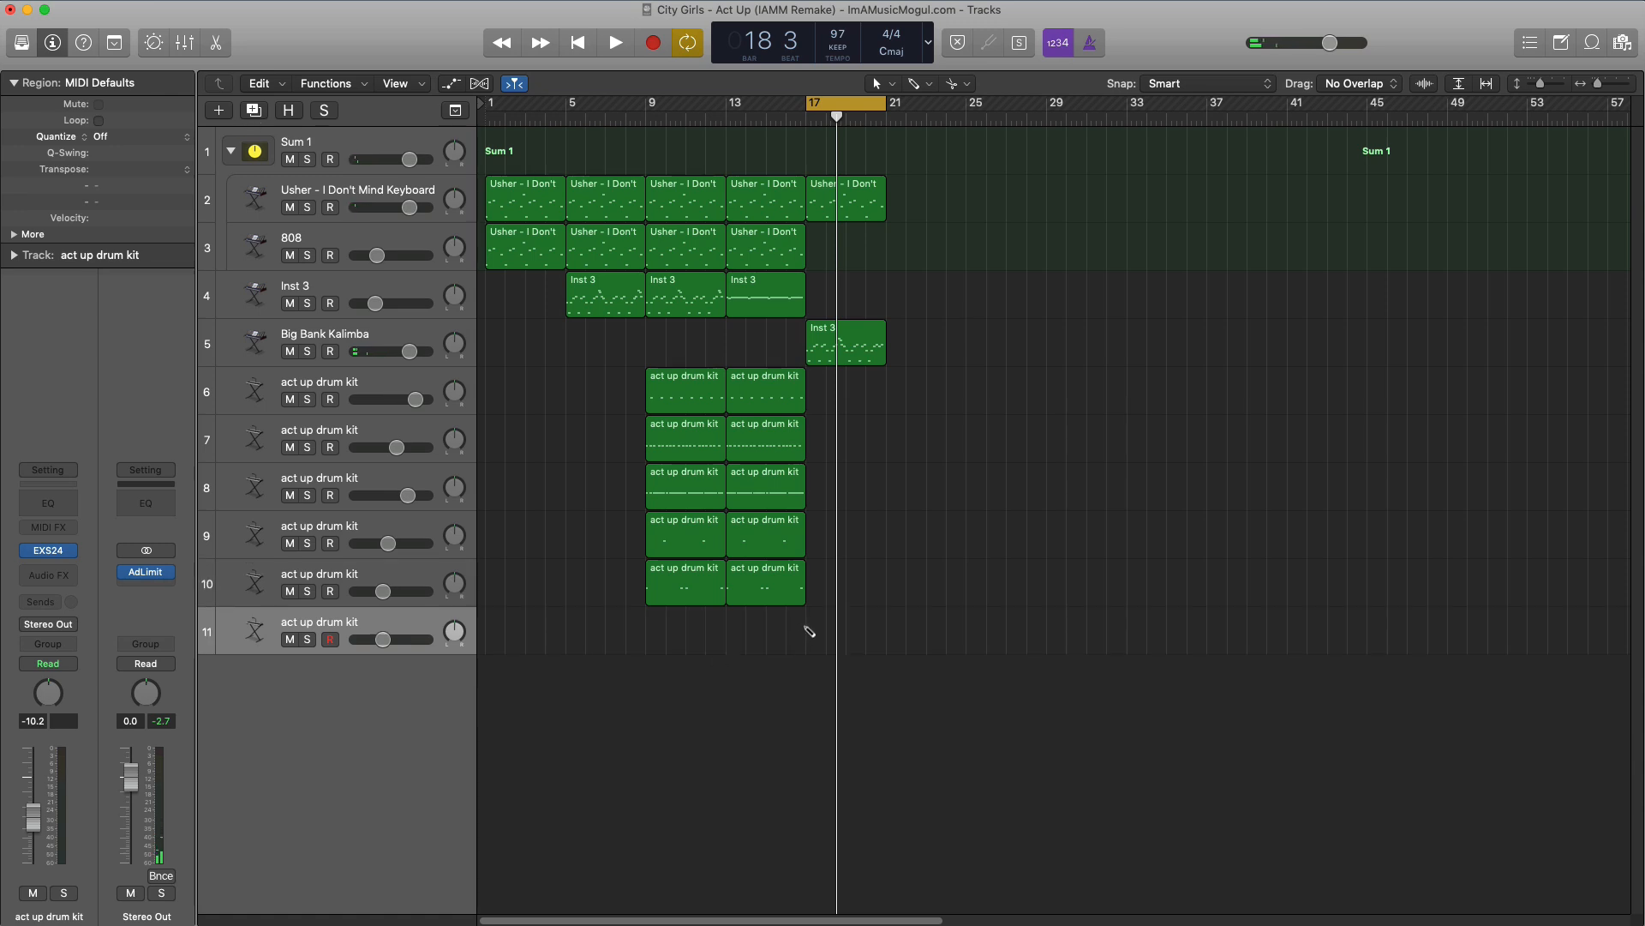
pyautogui.moveTo(824, 639); pyautogui.dragTo(885, 640)
# Lower the Big Bank Kalimba track's volume while the section plays back
pyautogui.press('space')
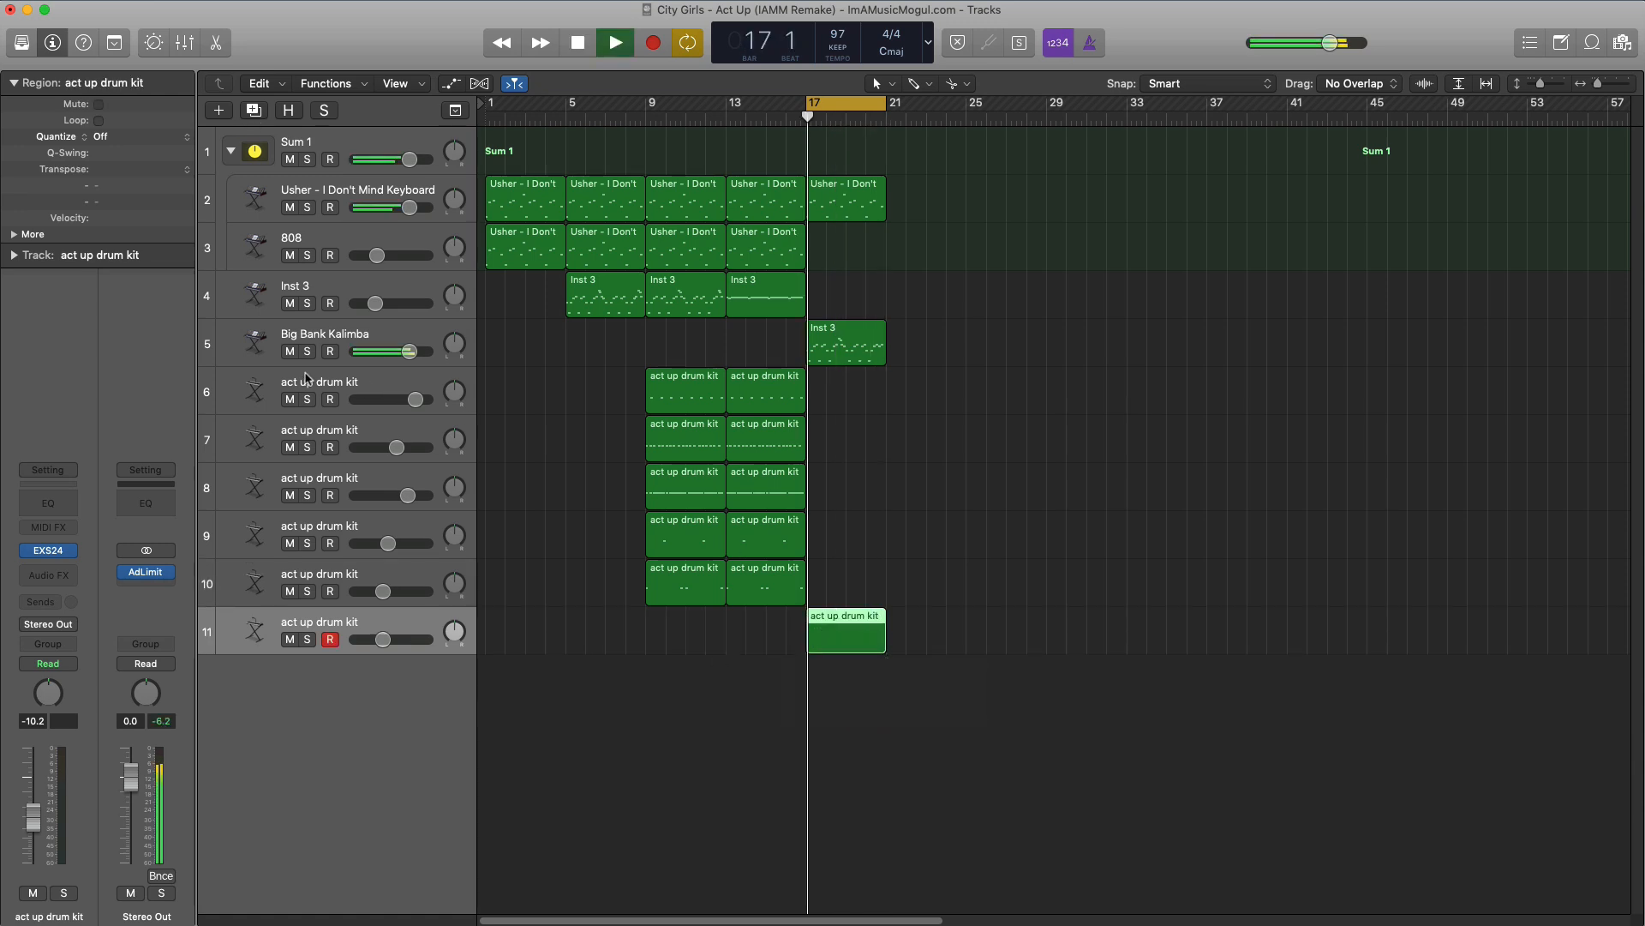
pyautogui.moveTo(410, 351); pyautogui.dragTo(382, 352)
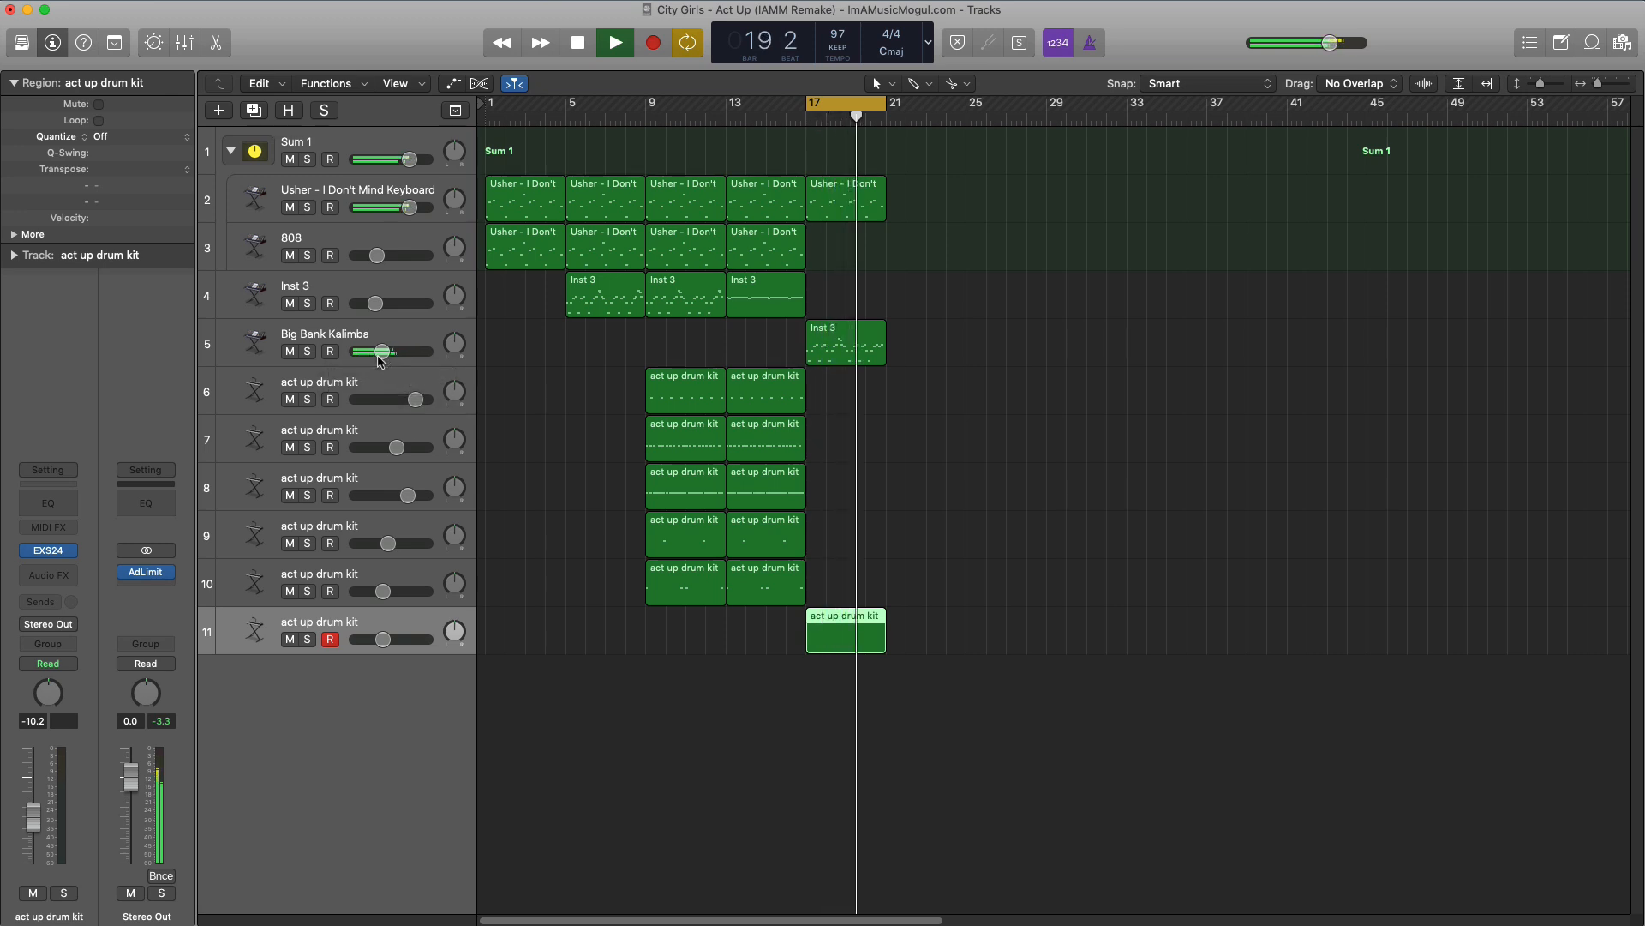
pyautogui.press('space')
# Enter C#4 hits on beats 2 and 4 in the new drum region and repeat them through bar 20
pyautogui.press('e')
pyautogui.press('space')
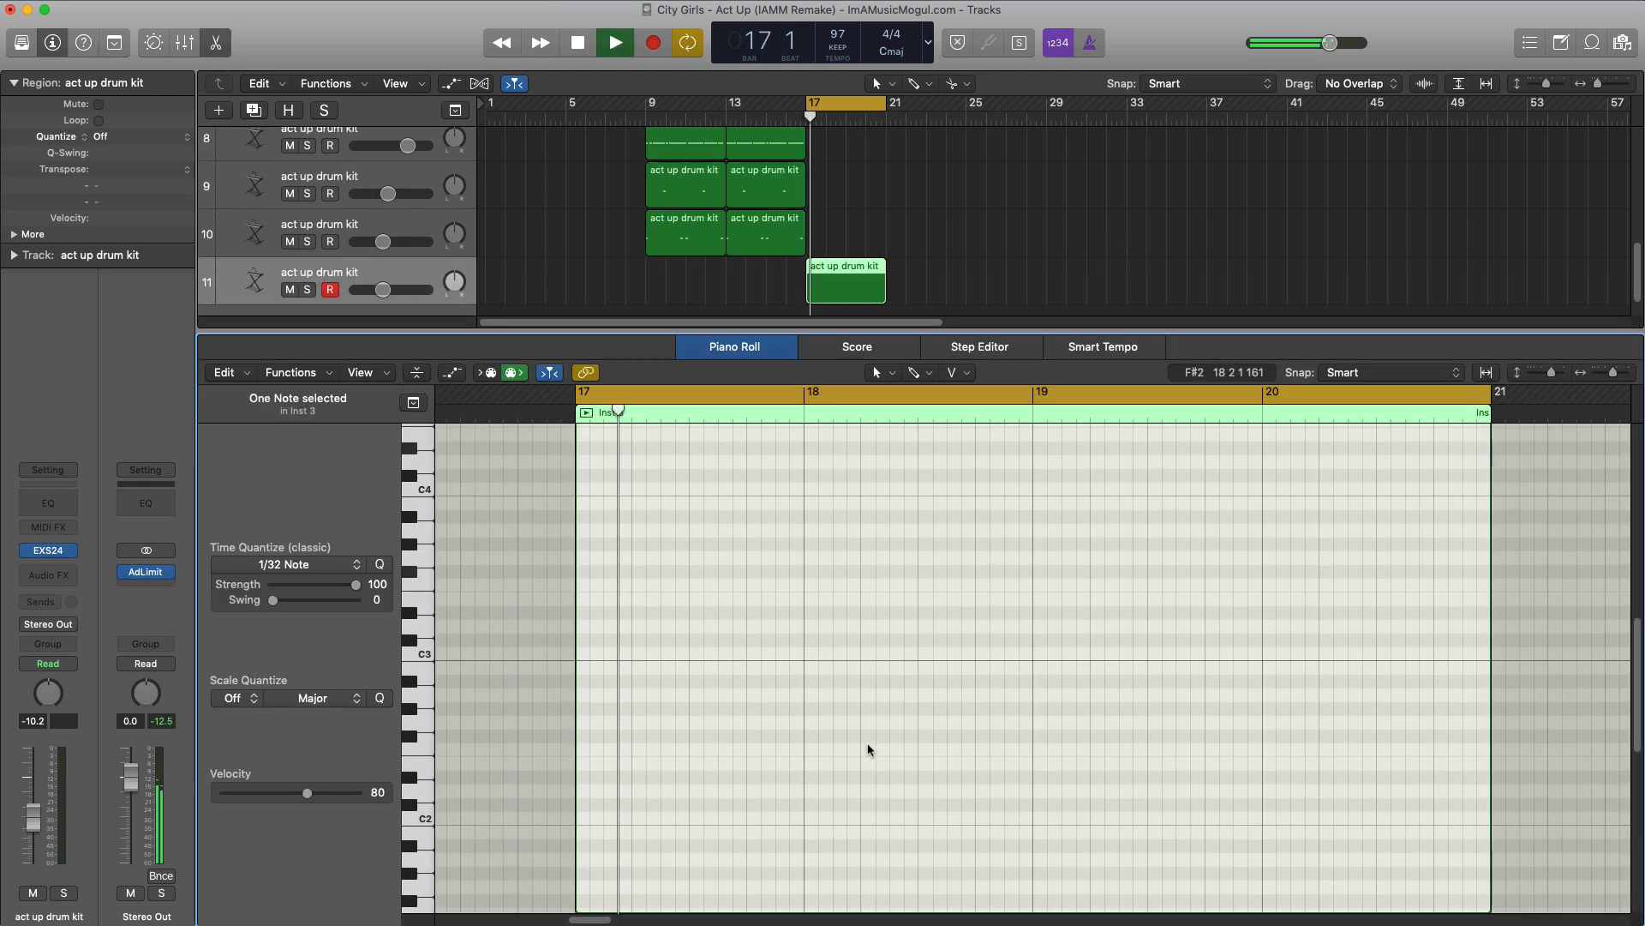
pyautogui.press('space')
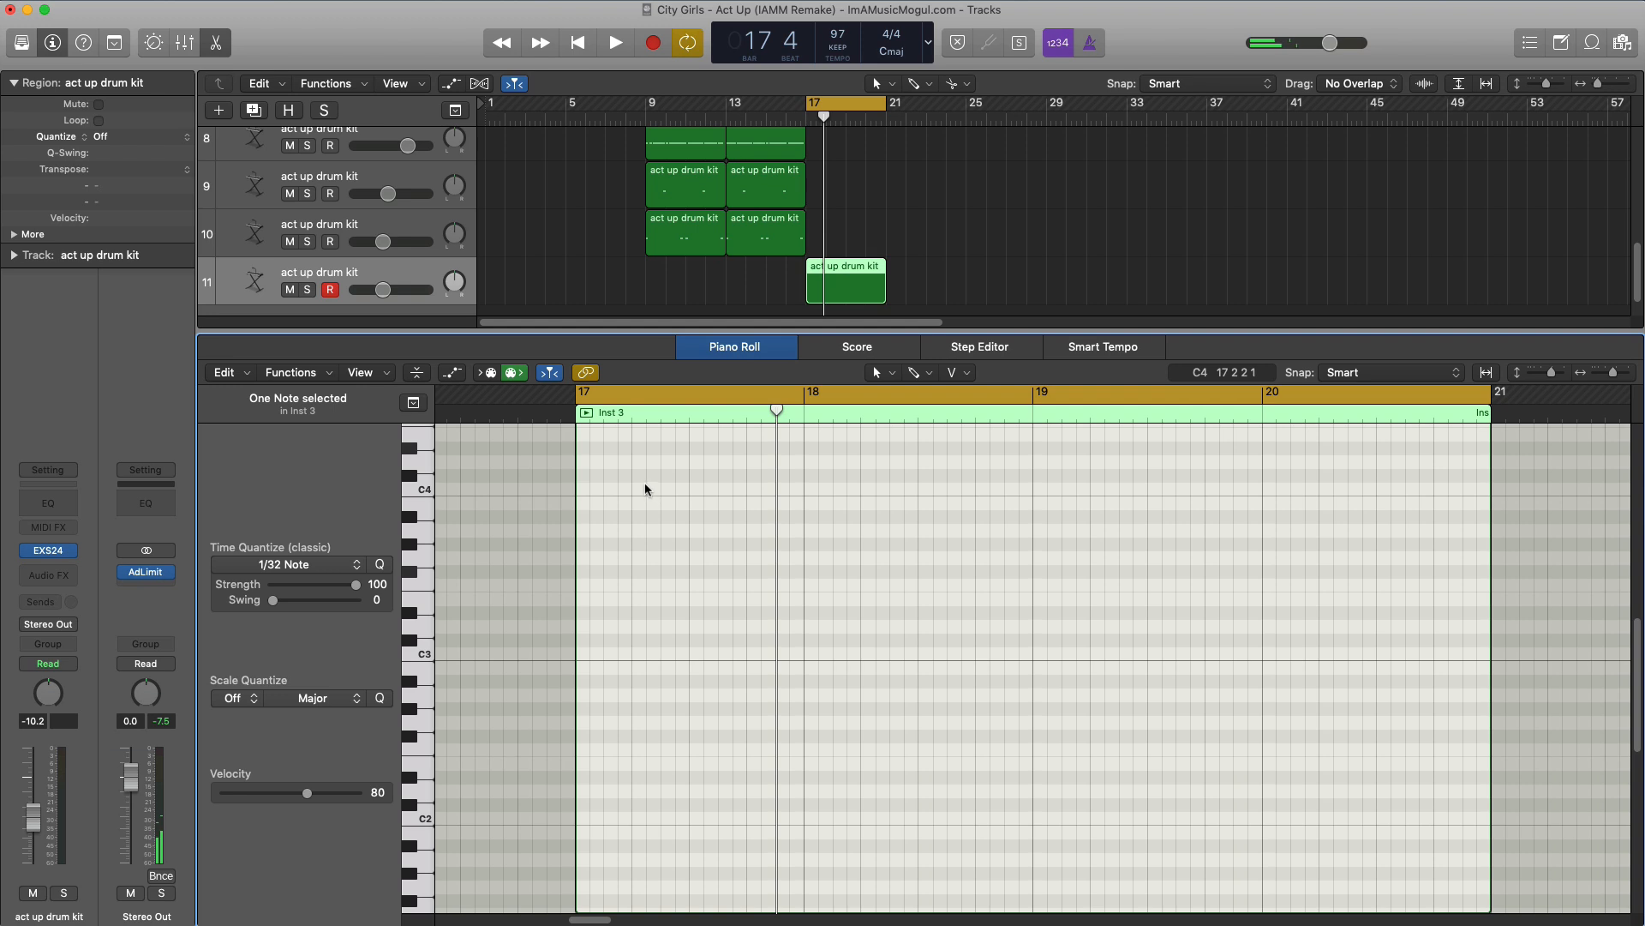
pyautogui.moveTo(797, 507); pyautogui.dragTo(600, 456)
pyautogui.press('super+r')
# Set the volume of drum track 11 to -3.0 dB during playback
pyautogui.press('space')
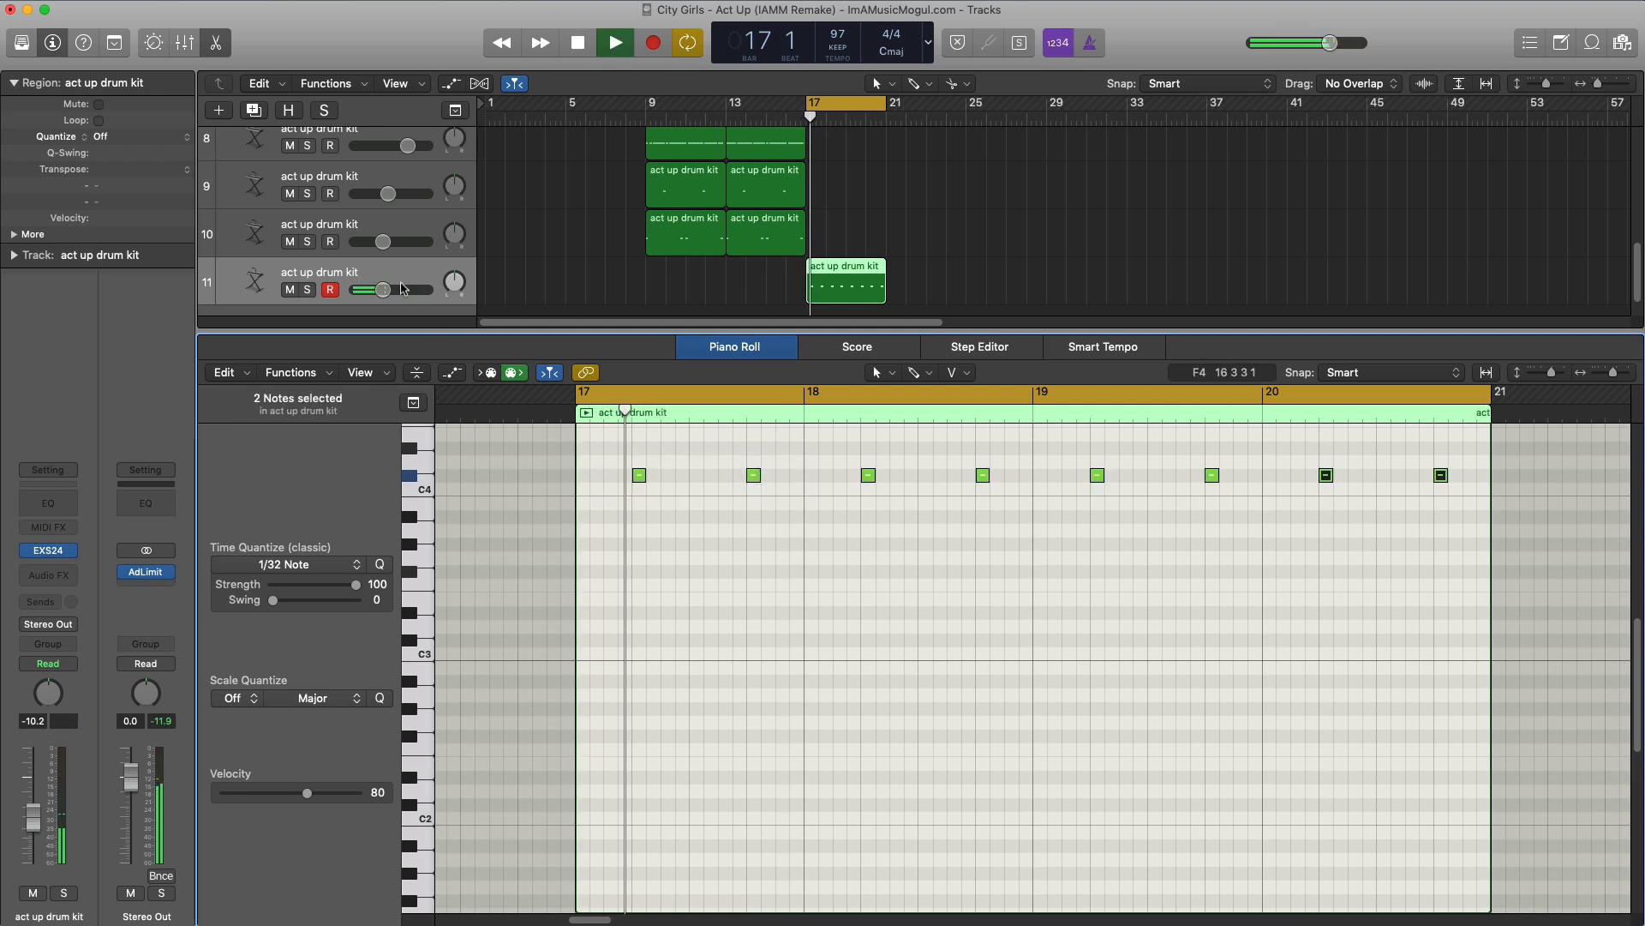
pyautogui.moveTo(383, 290); pyautogui.dragTo(399, 289)
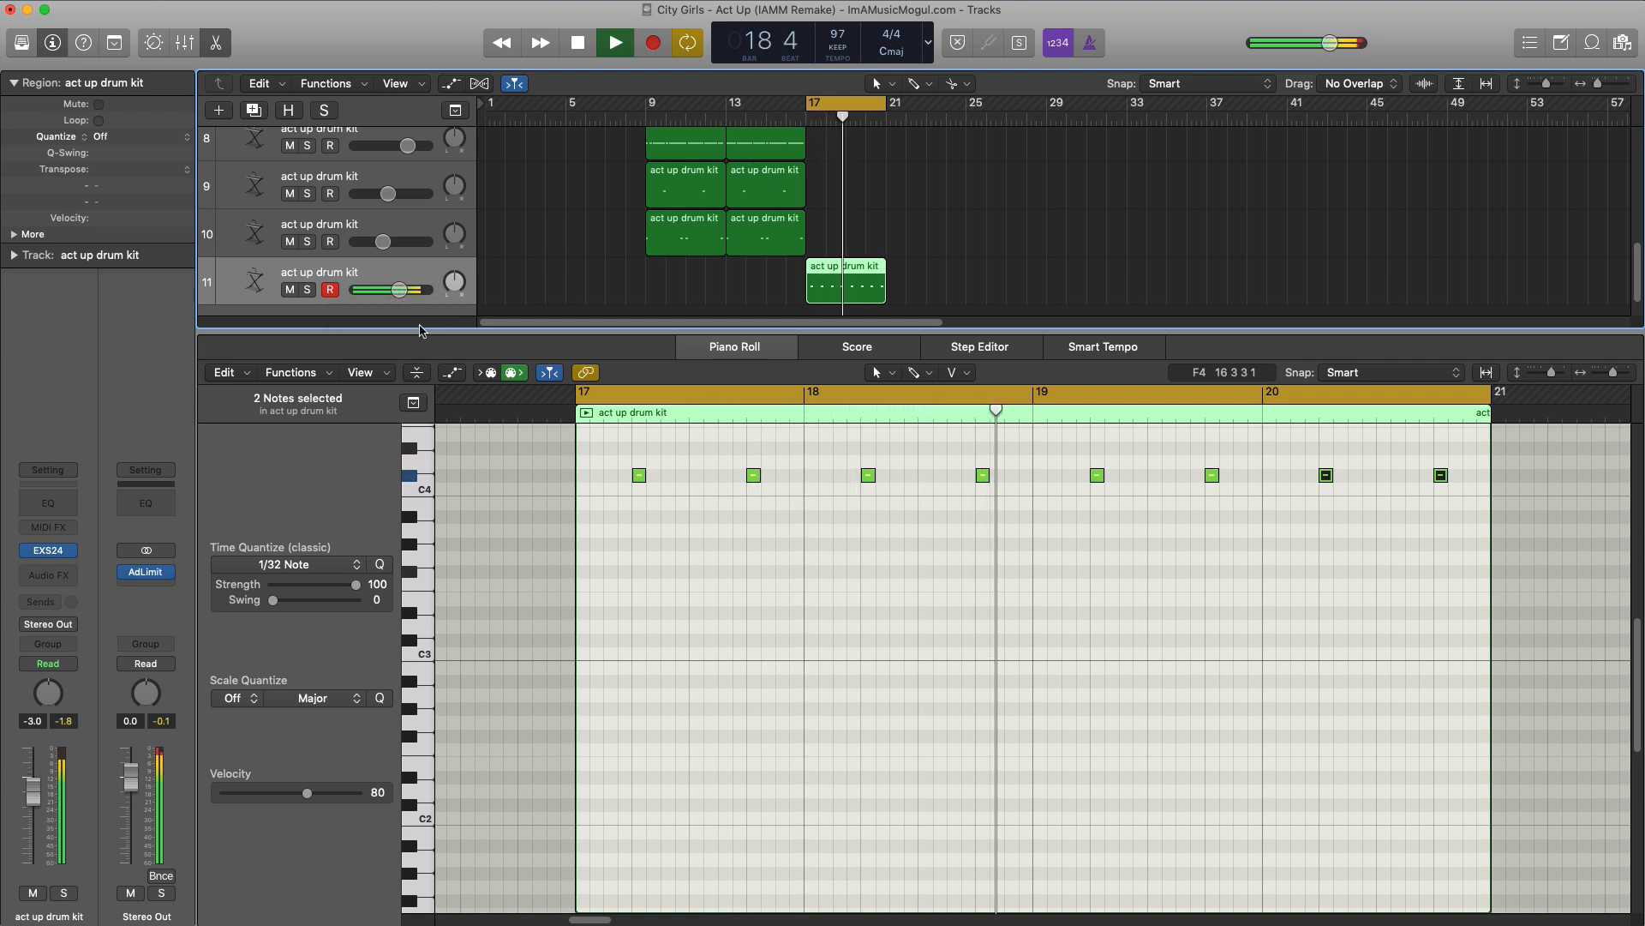
pyautogui.press('space')
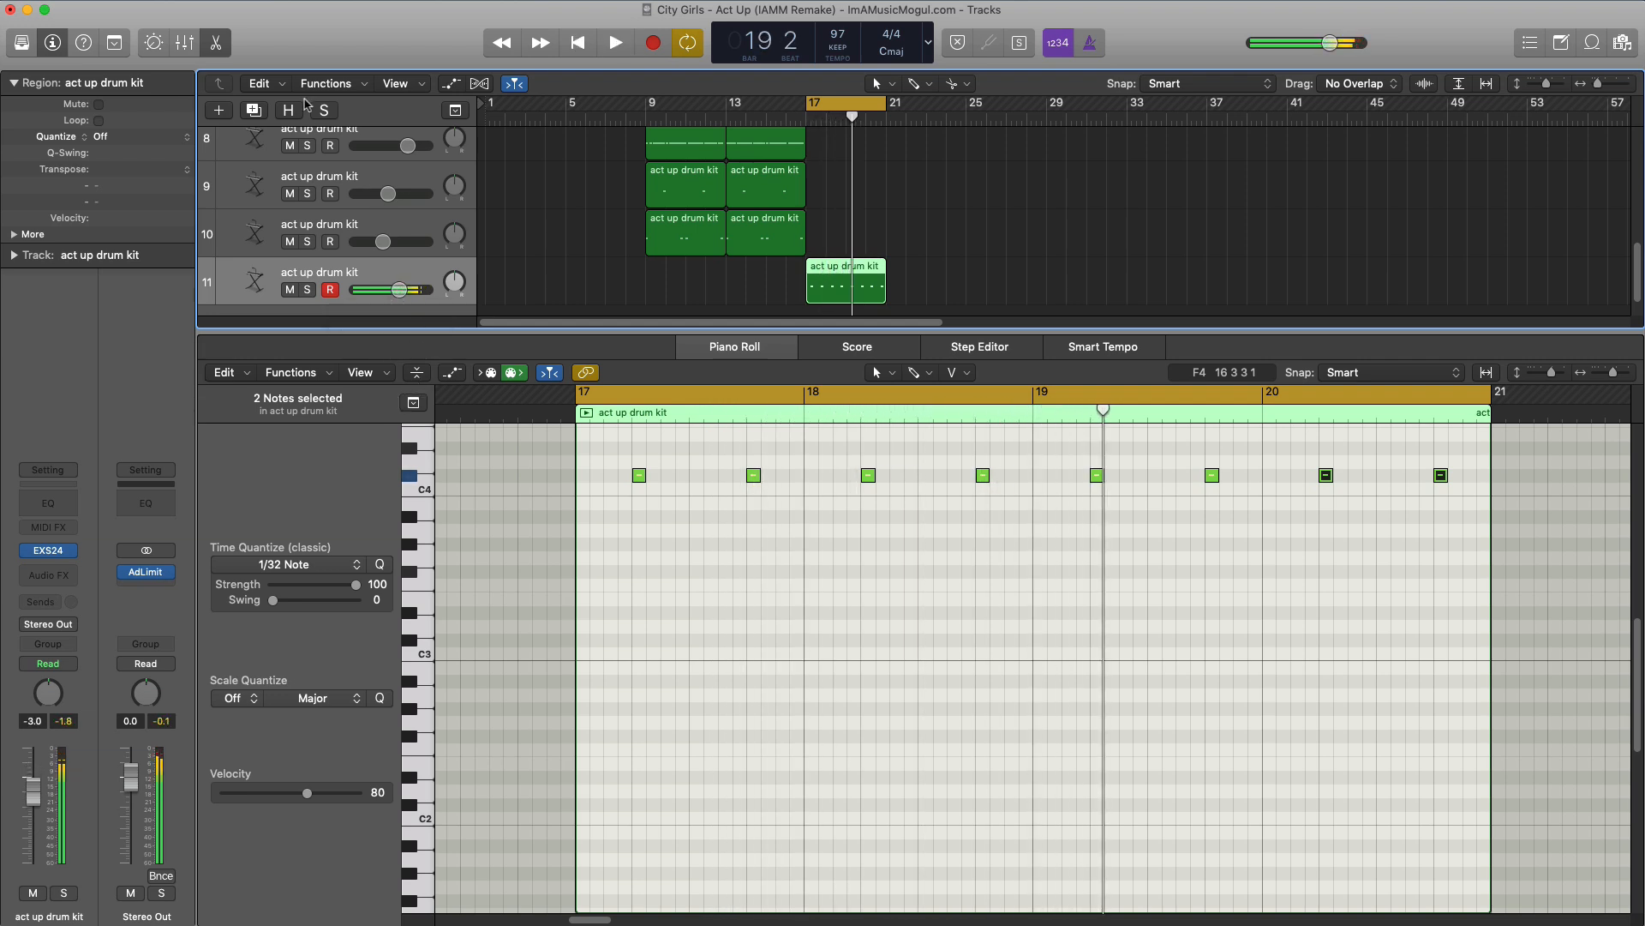
# Duplicate drum track 11, draw a region on the copy from bar 17 to 21 and check its EXS24 sampler
pyautogui.click(258, 113)
pyautogui.scroll(-2, 820, 282)
pyautogui.keyDown('super'); pyautogui.click(819, 281); pyautogui.keyUp('super')
pyautogui.moveTo(821, 279); pyautogui.dragTo(874, 279)
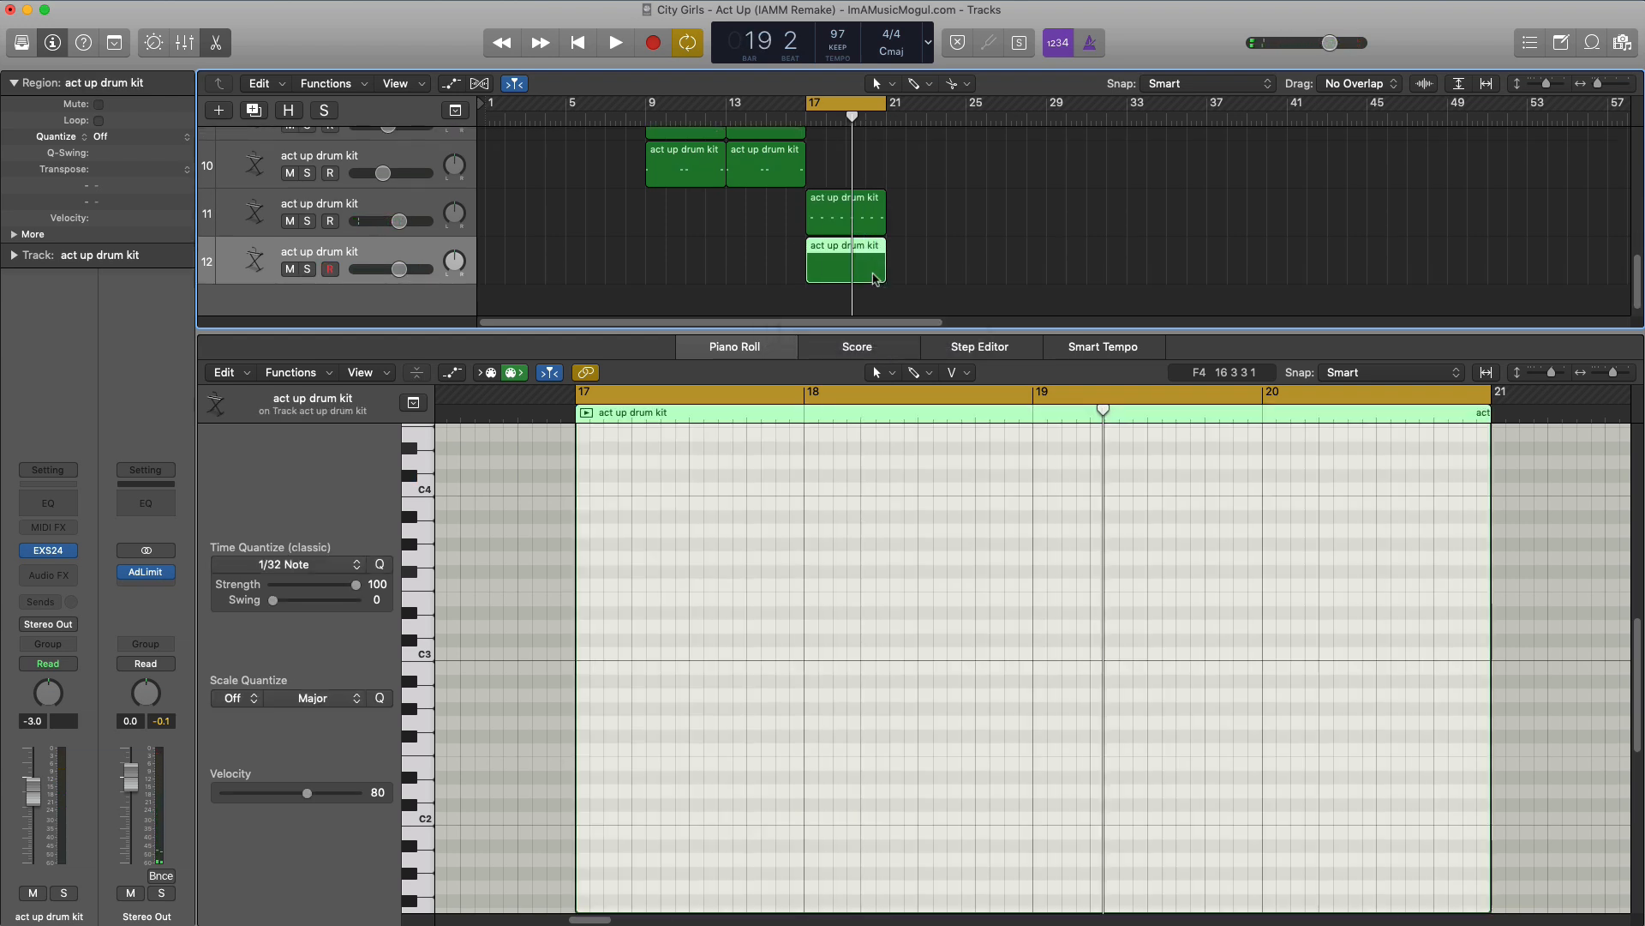
pyautogui.click(51, 555)
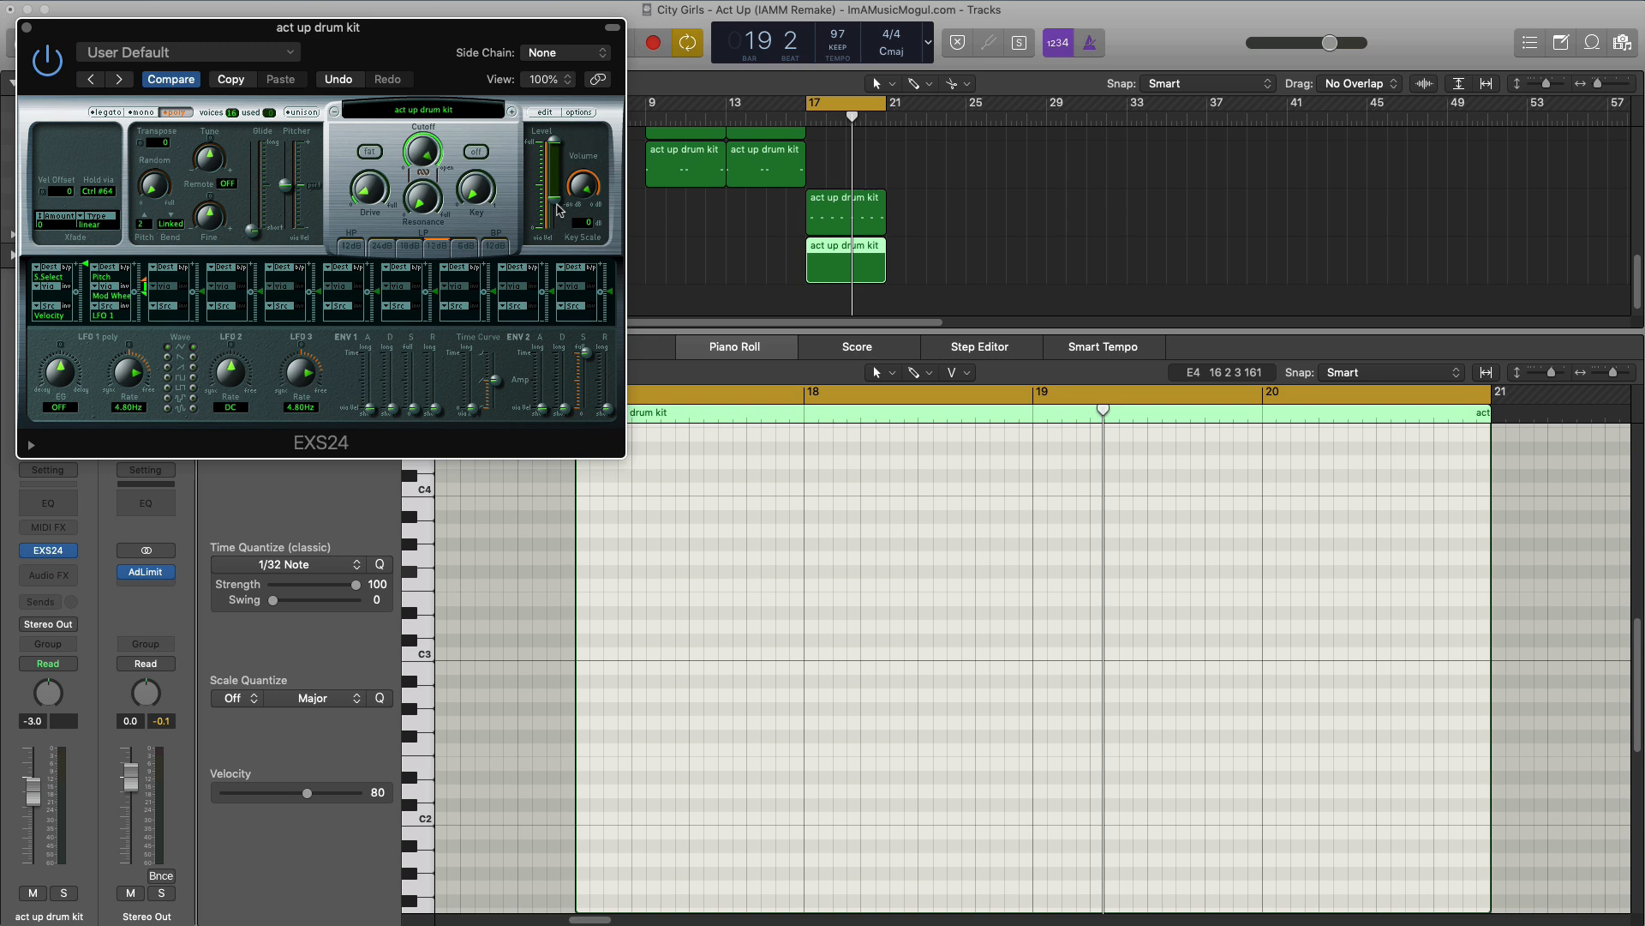
pyautogui.click(26, 27)
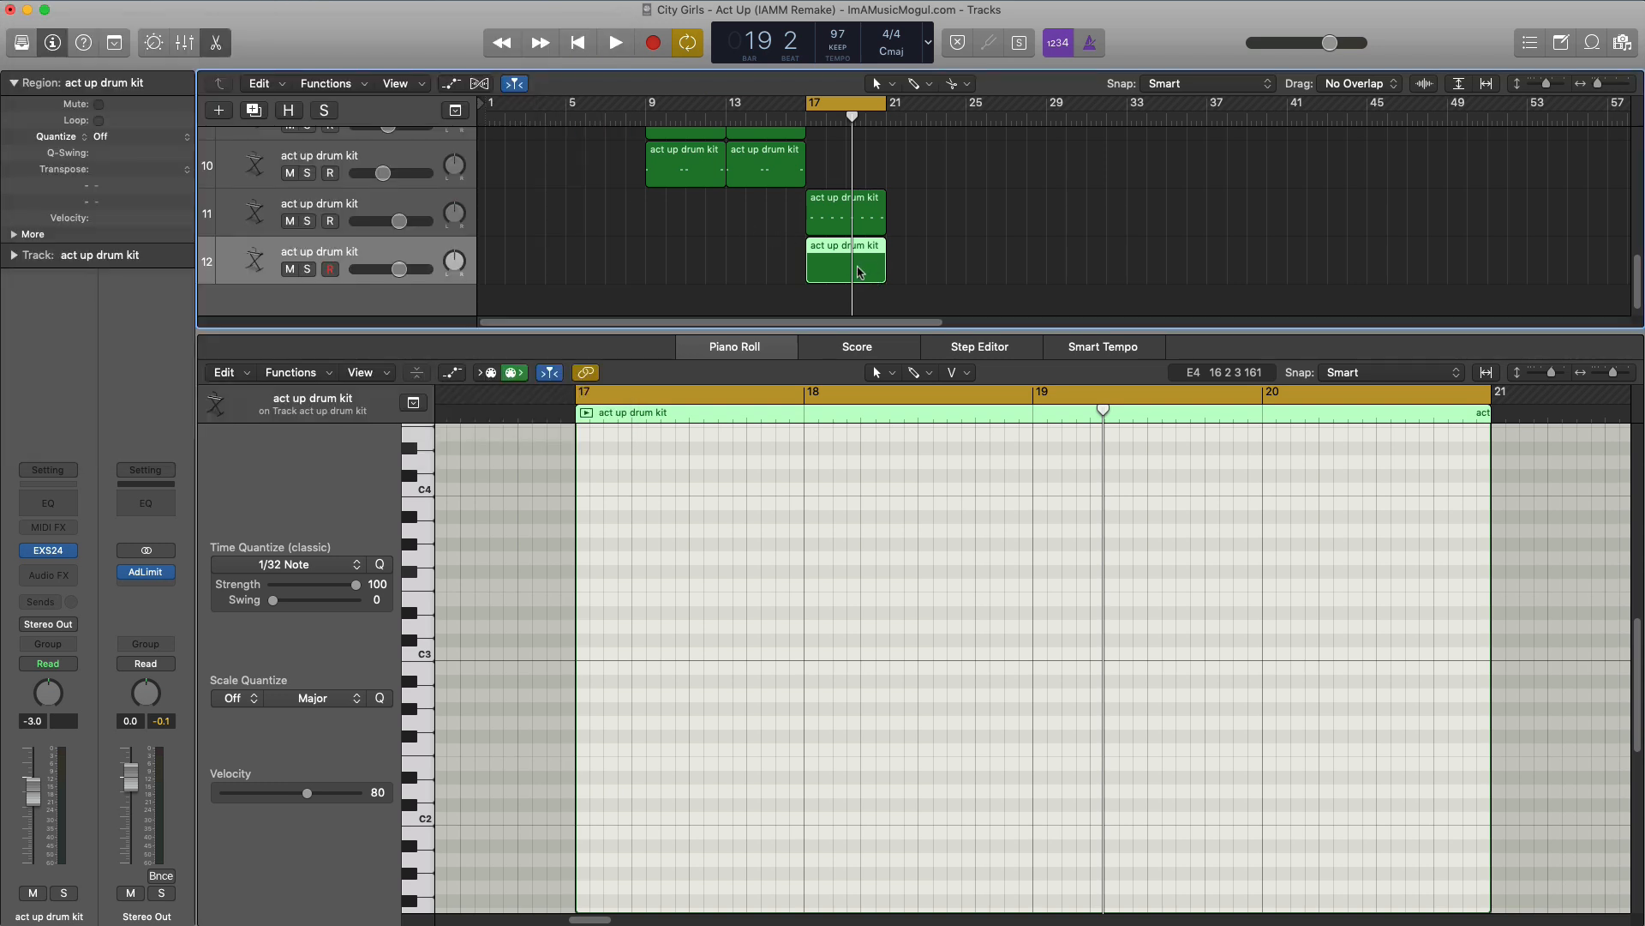
# Paint eight D#4 eighth notes across bar 17 with the Brush Tool, using a 1/8 Note time quantize
pyautogui.click(912, 375)
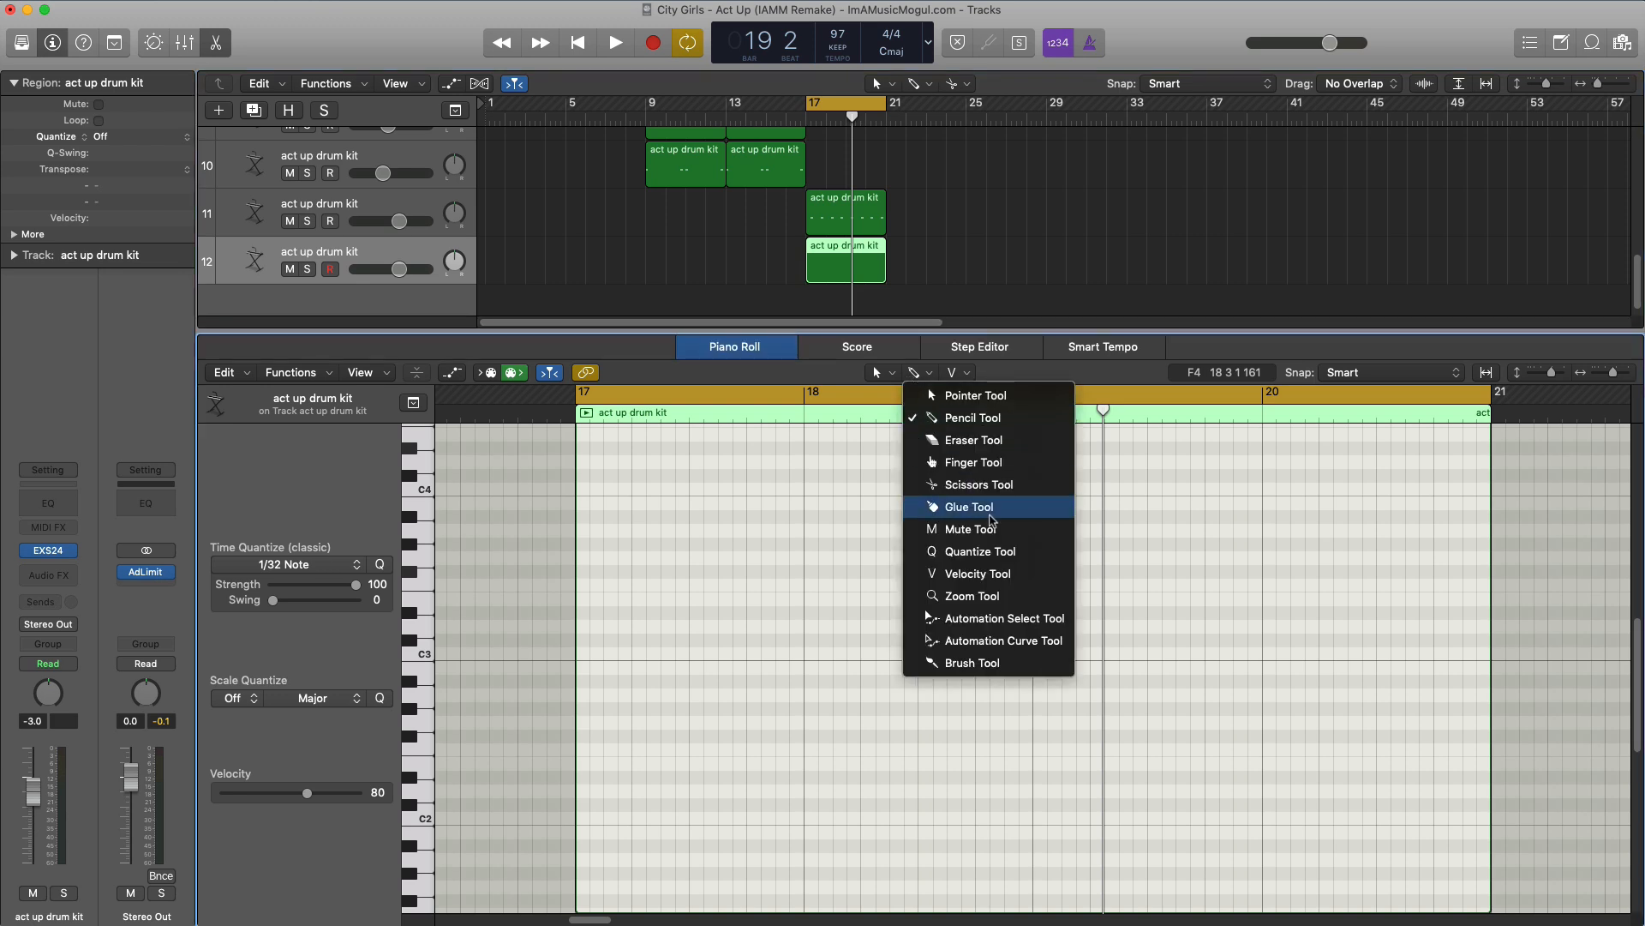
pyautogui.click(932, 676)
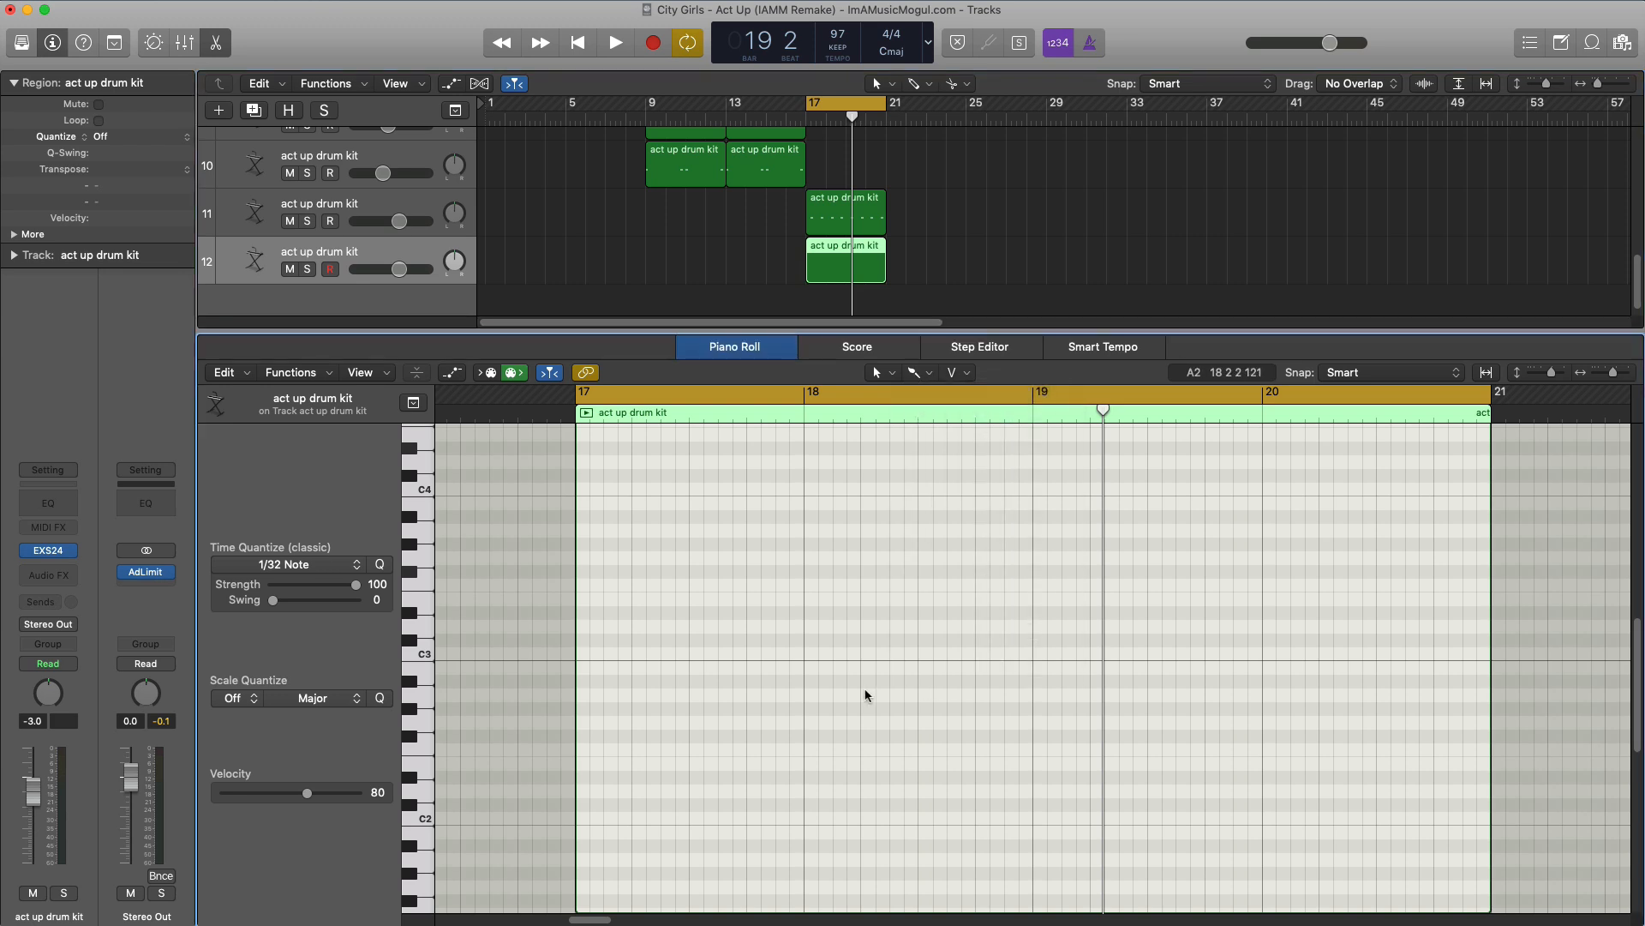
pyautogui.scroll(1, 611, 534)
pyautogui.moveTo(586, 455); pyautogui.dragTo(600, 457)
pyautogui.click(292, 566)
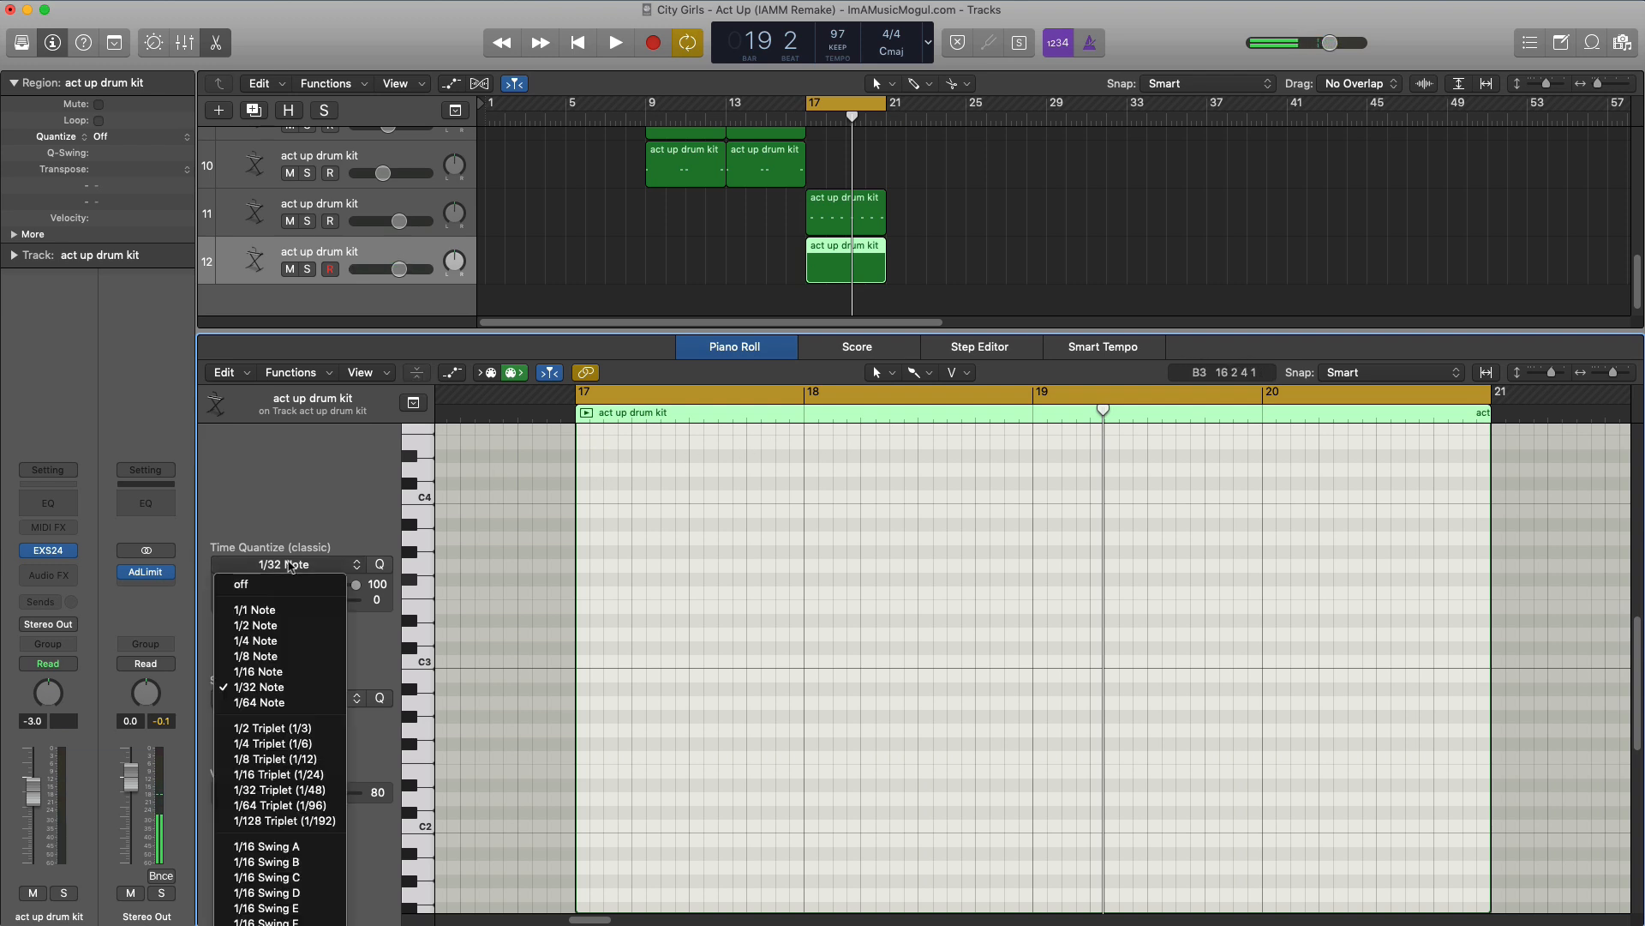
pyautogui.click(280, 656)
pyautogui.click(589, 456)
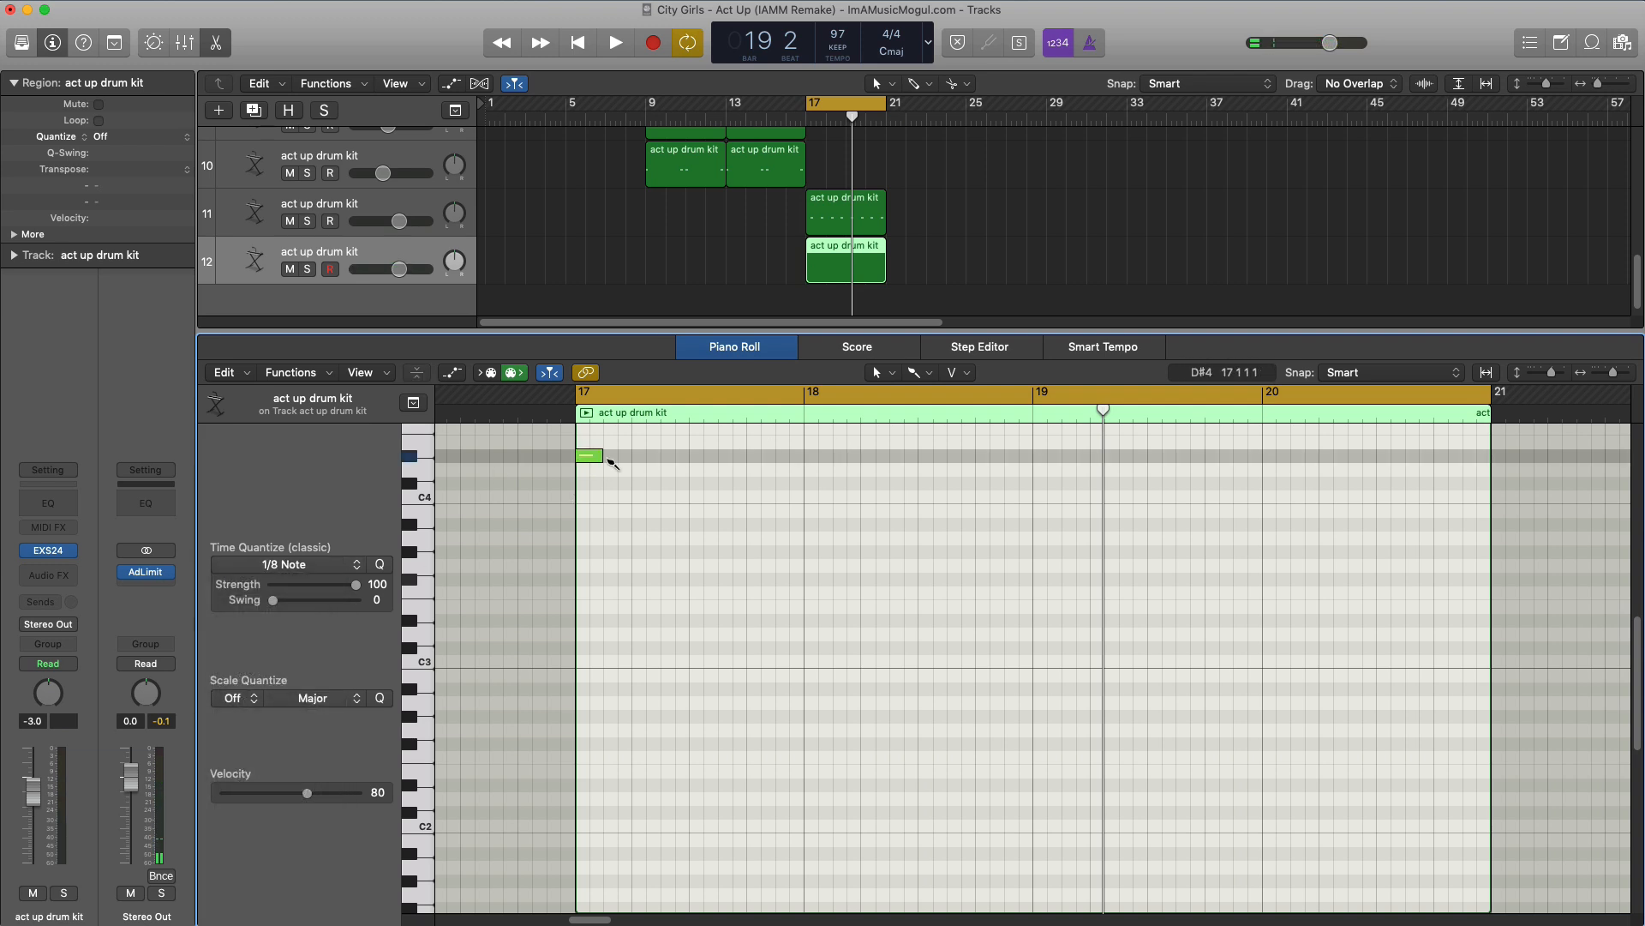
pyautogui.moveTo(878, 451); pyautogui.dragTo(576, 473)
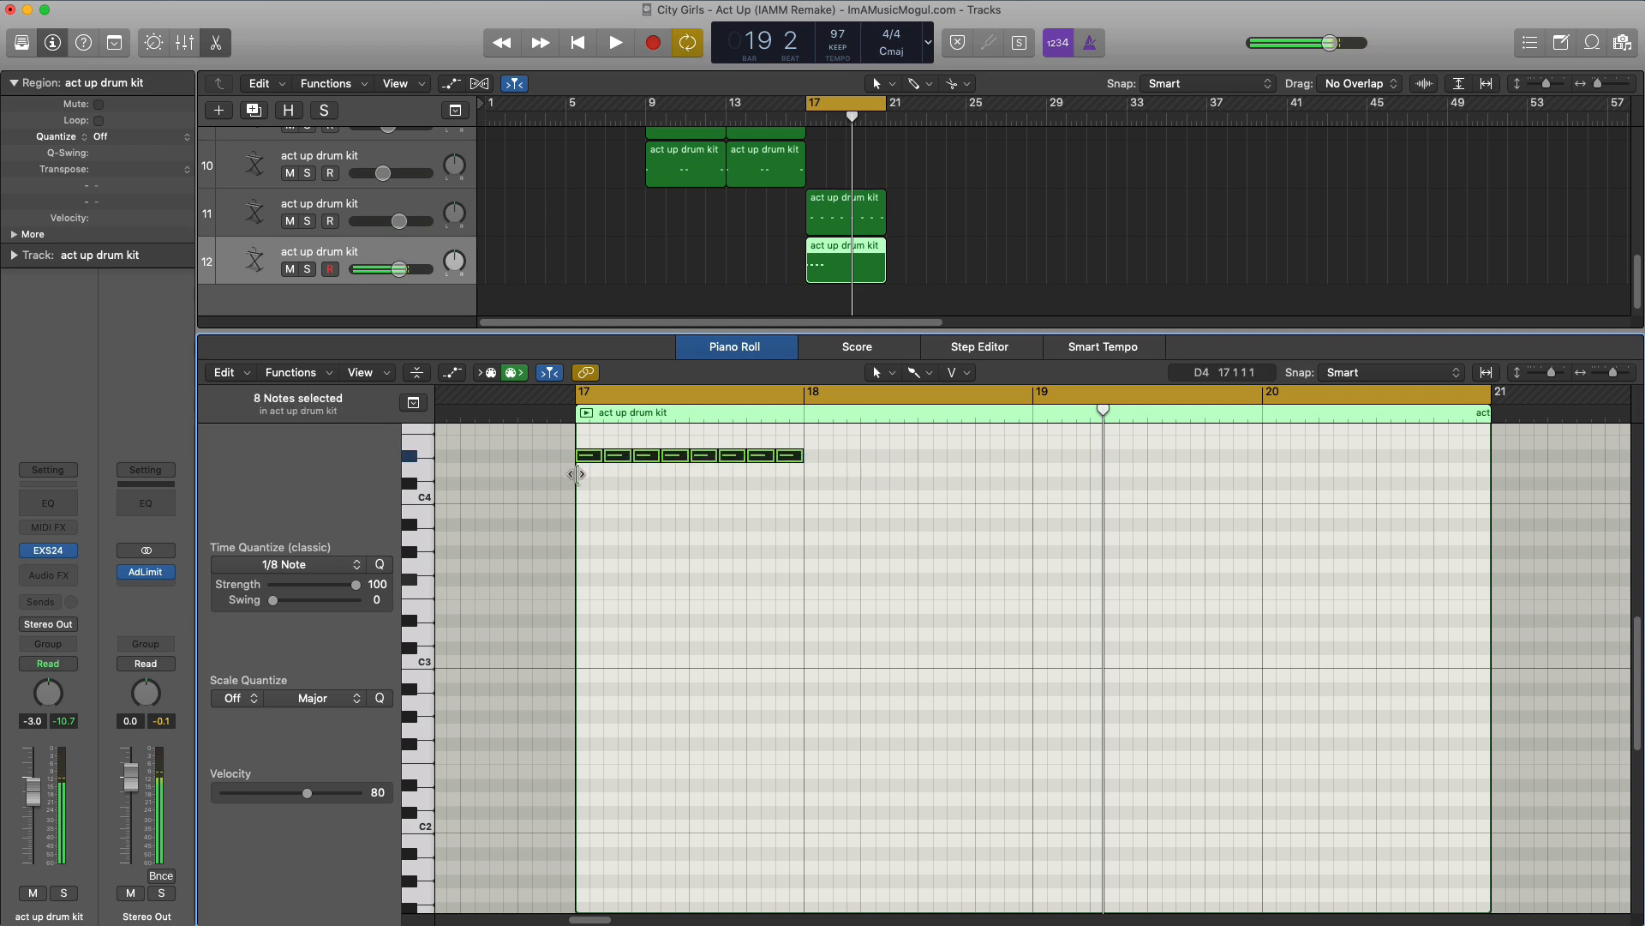
# Show the note velocity lane, vary the velocities of the eight D#4 notes in an uneven pattern and play the result
pyautogui.press('space')
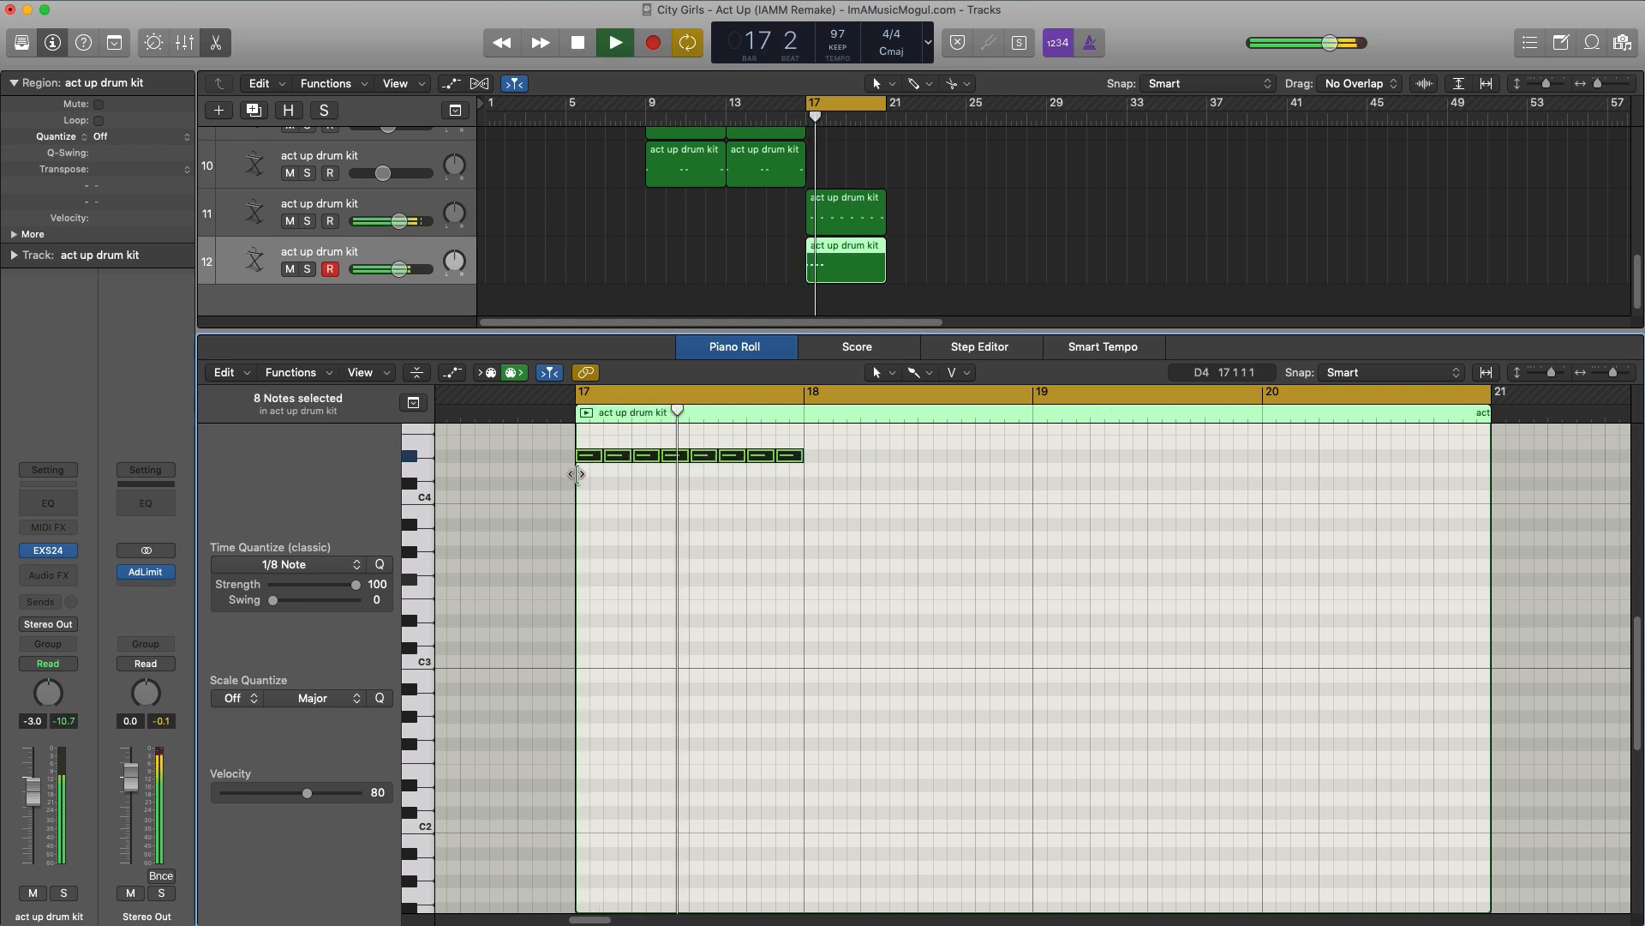
pyautogui.press('space')
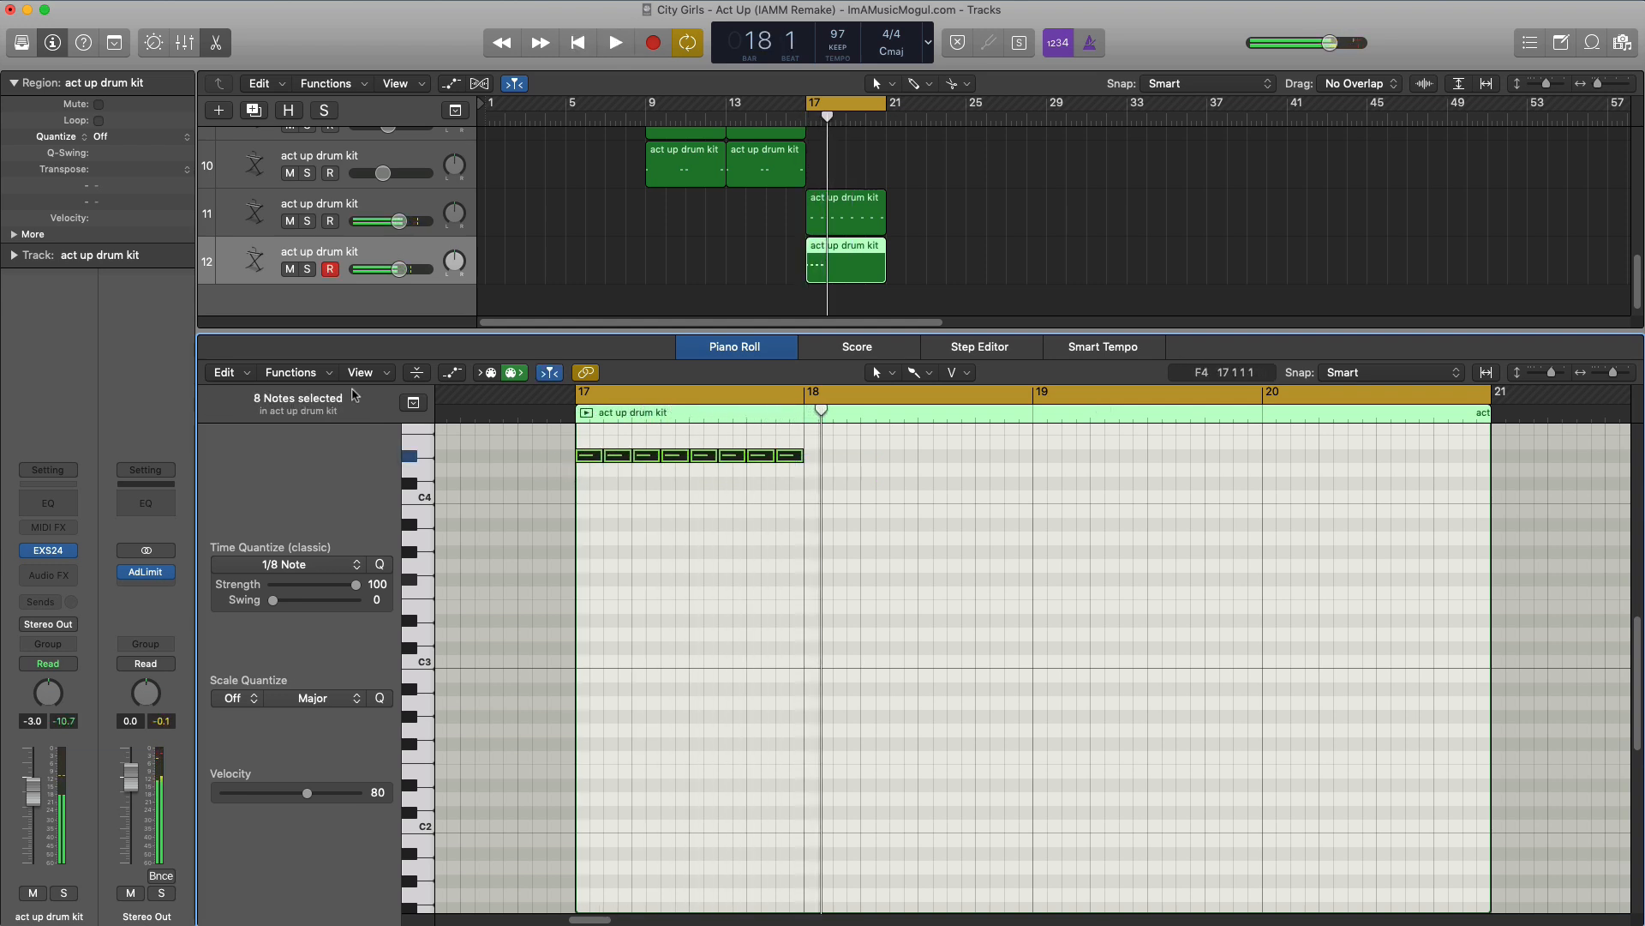
pyautogui.click(452, 373)
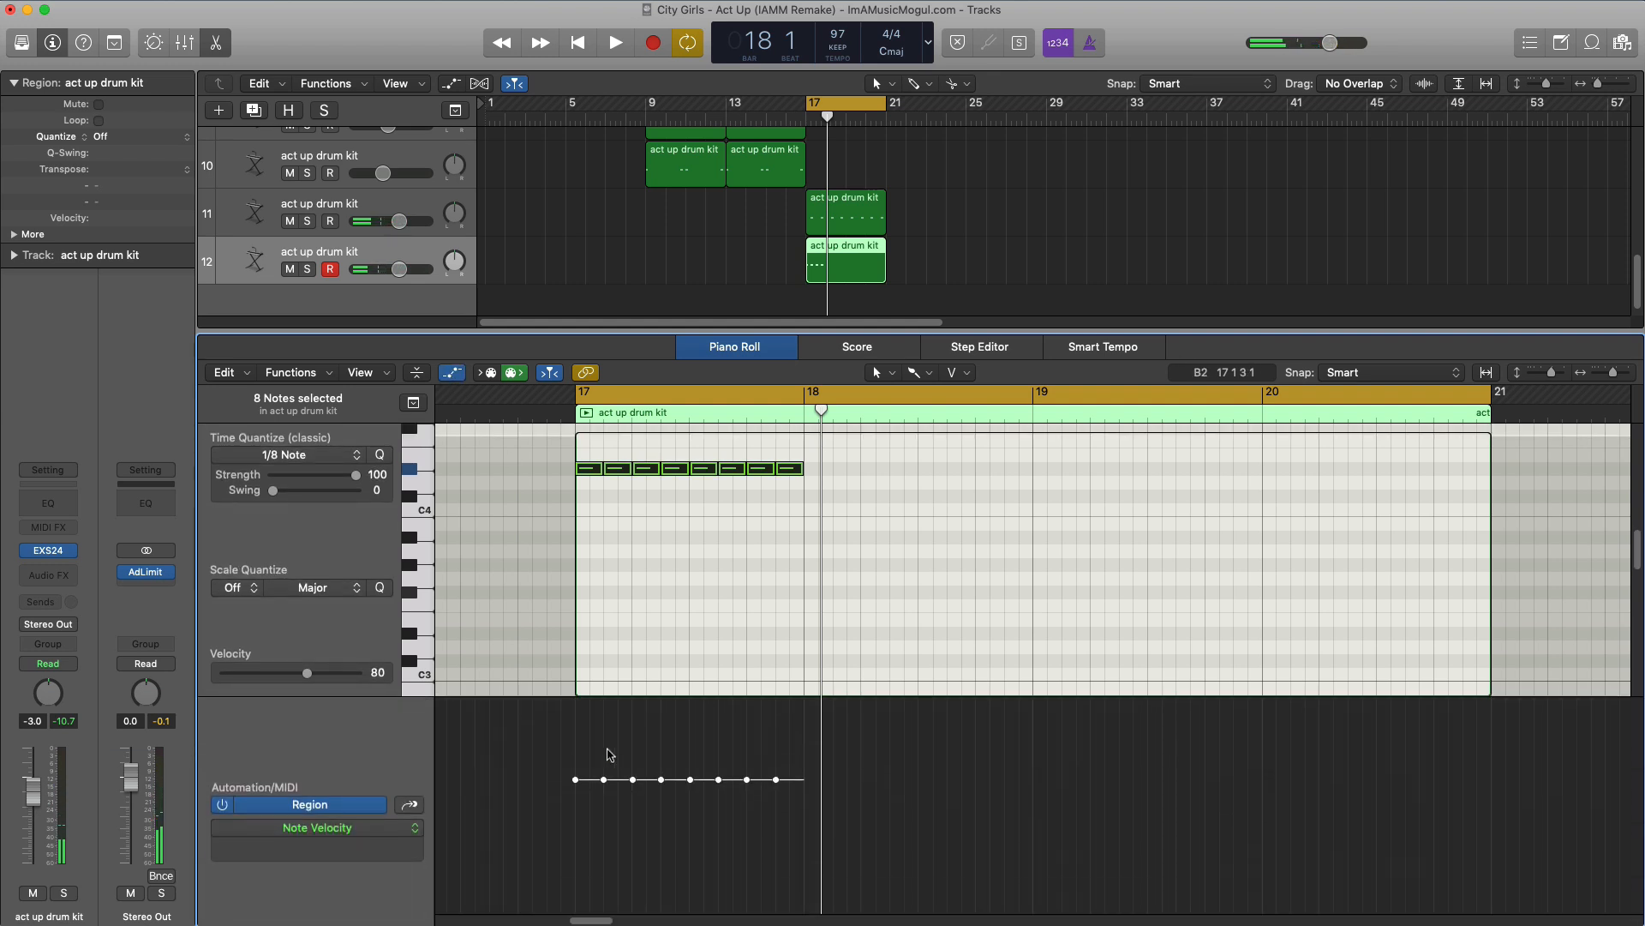
pyautogui.moveTo(575, 794)
pyautogui.mouseDown()
pyautogui.moveTo(608, 814)
pyautogui.moveTo(618, 768)
pyautogui.moveTo(623, 816)
pyautogui.moveTo(671, 777)
pyautogui.moveTo(719, 849)
pyautogui.moveTo(808, 778)
pyautogui.mouseUp()
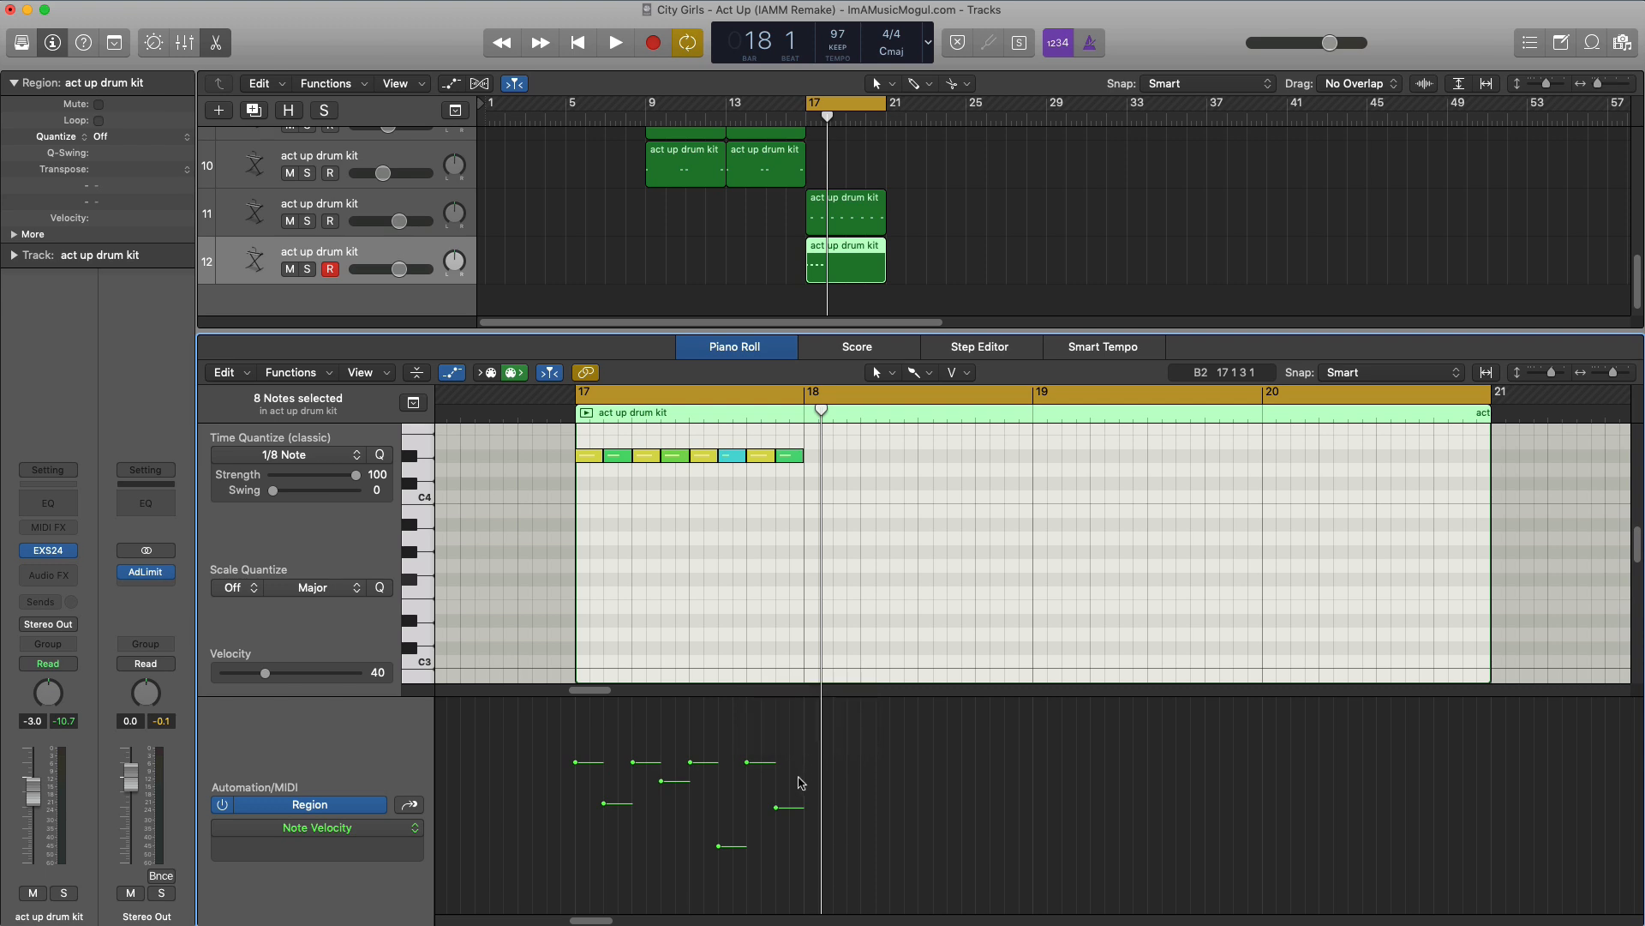
pyautogui.press('space')
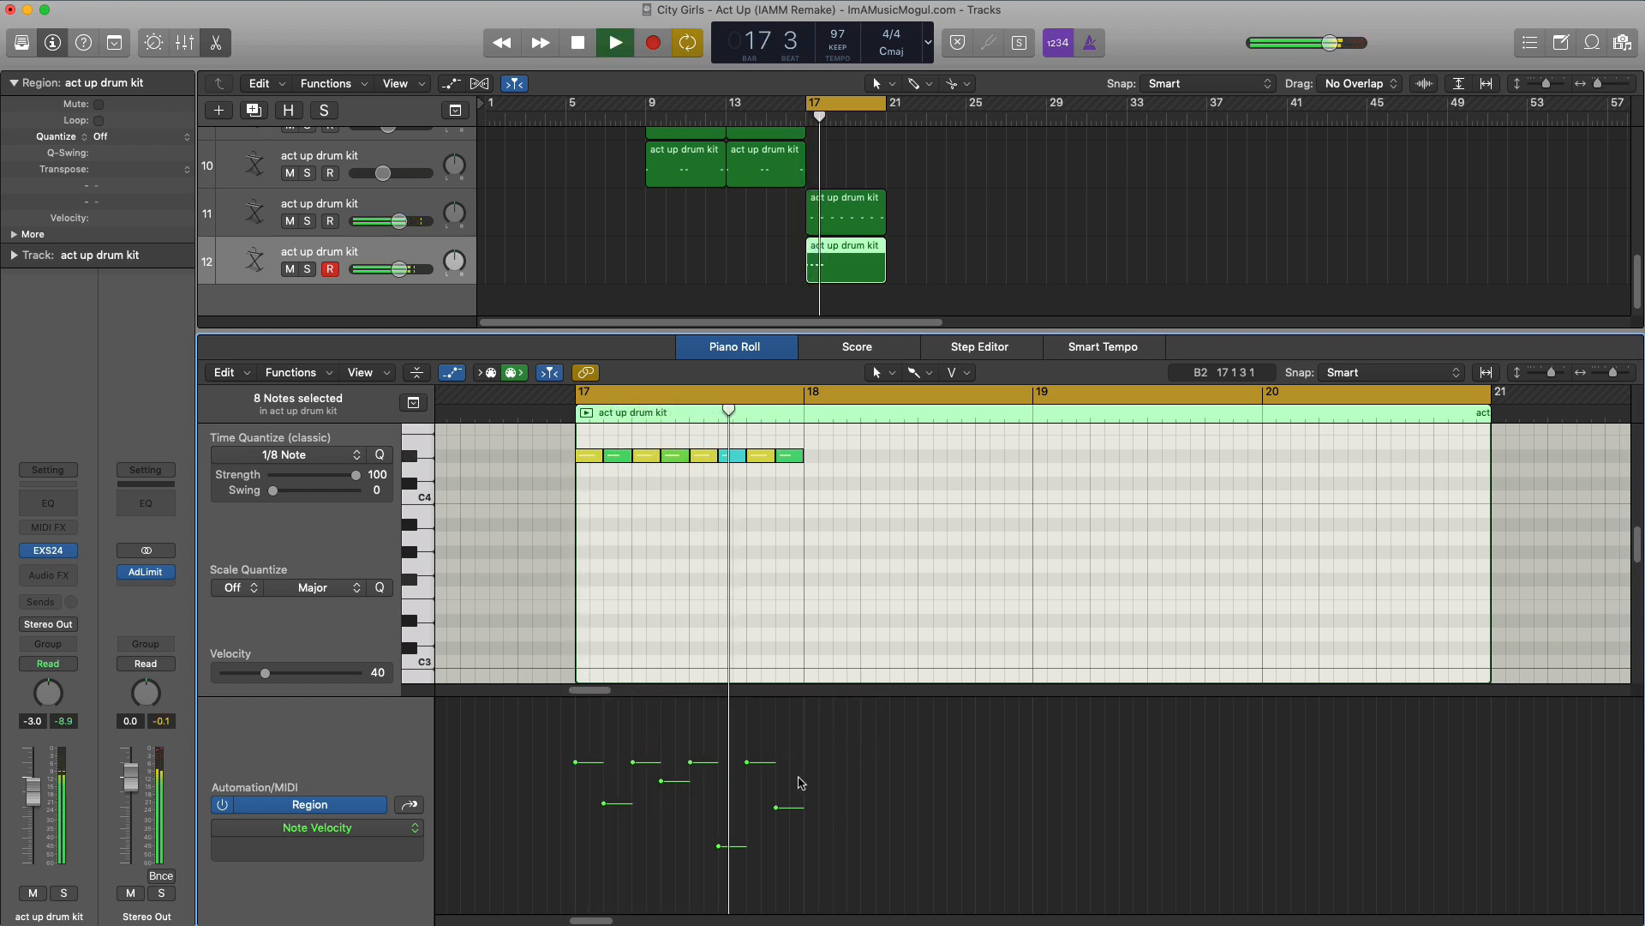
pyautogui.press('space')
# Select the eight D#4 notes of bar 17 and repeat them three times to fill bars 18 to 20
pyautogui.moveTo(862, 543); pyautogui.dragTo(552, 455)
pyautogui.press('super+r')
pyautogui.press('super+r')
pyautogui.press('super+r')
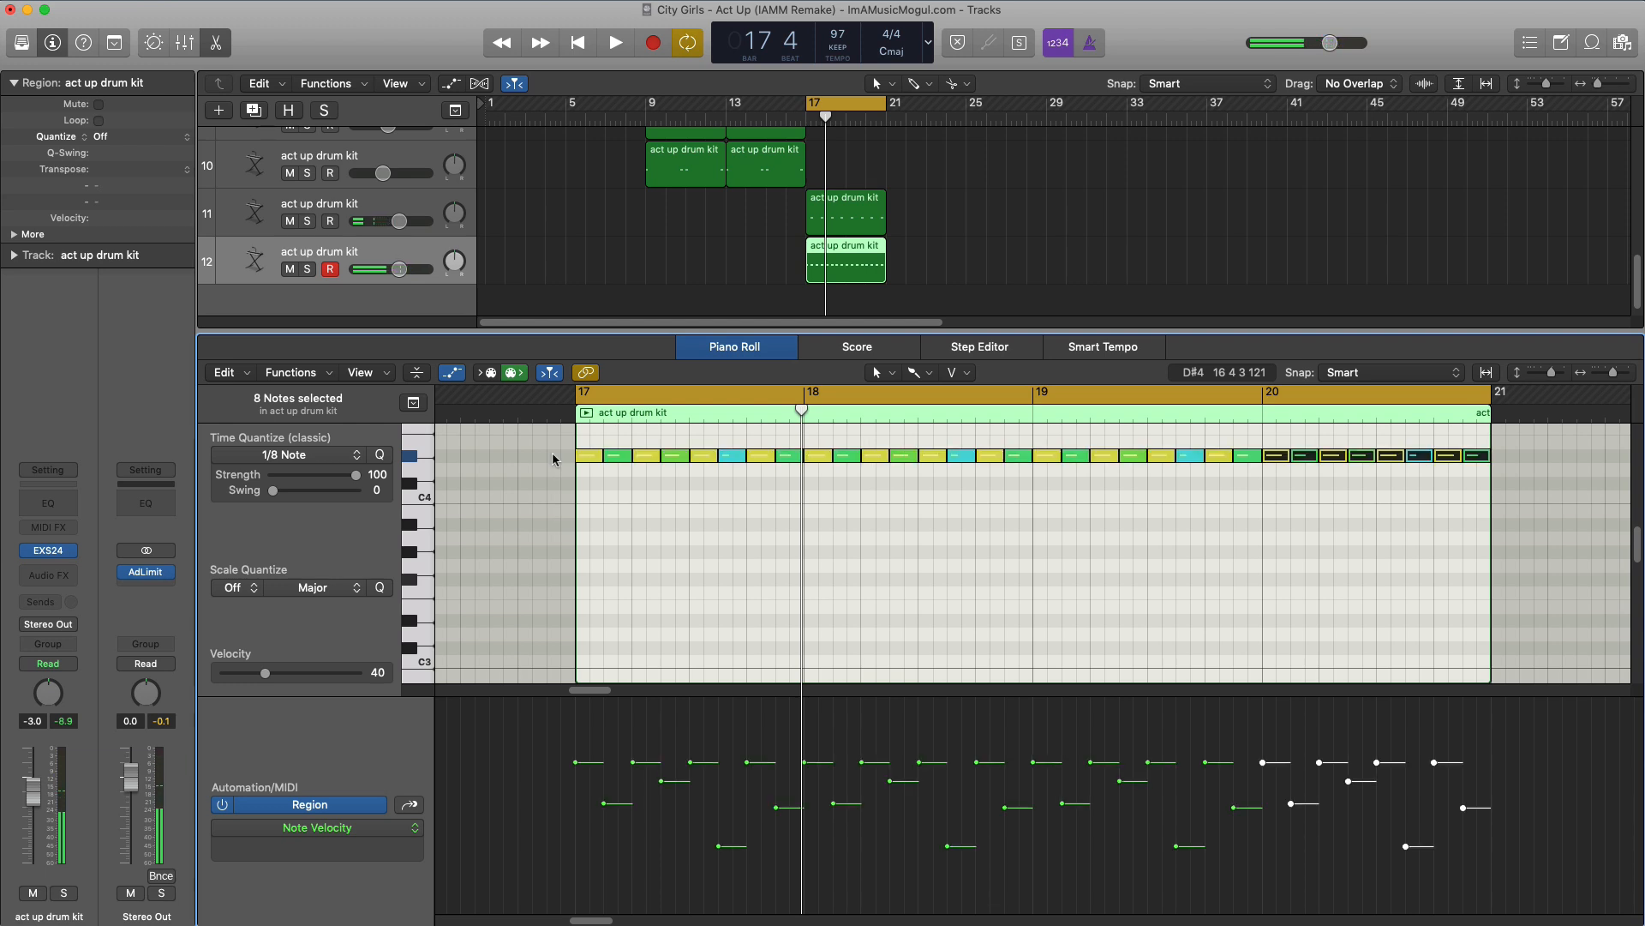
# Close the Piano Roll and set the volume of drum track 12 to -3.8 dB during playback
pyautogui.press('e')
pyautogui.press('space')
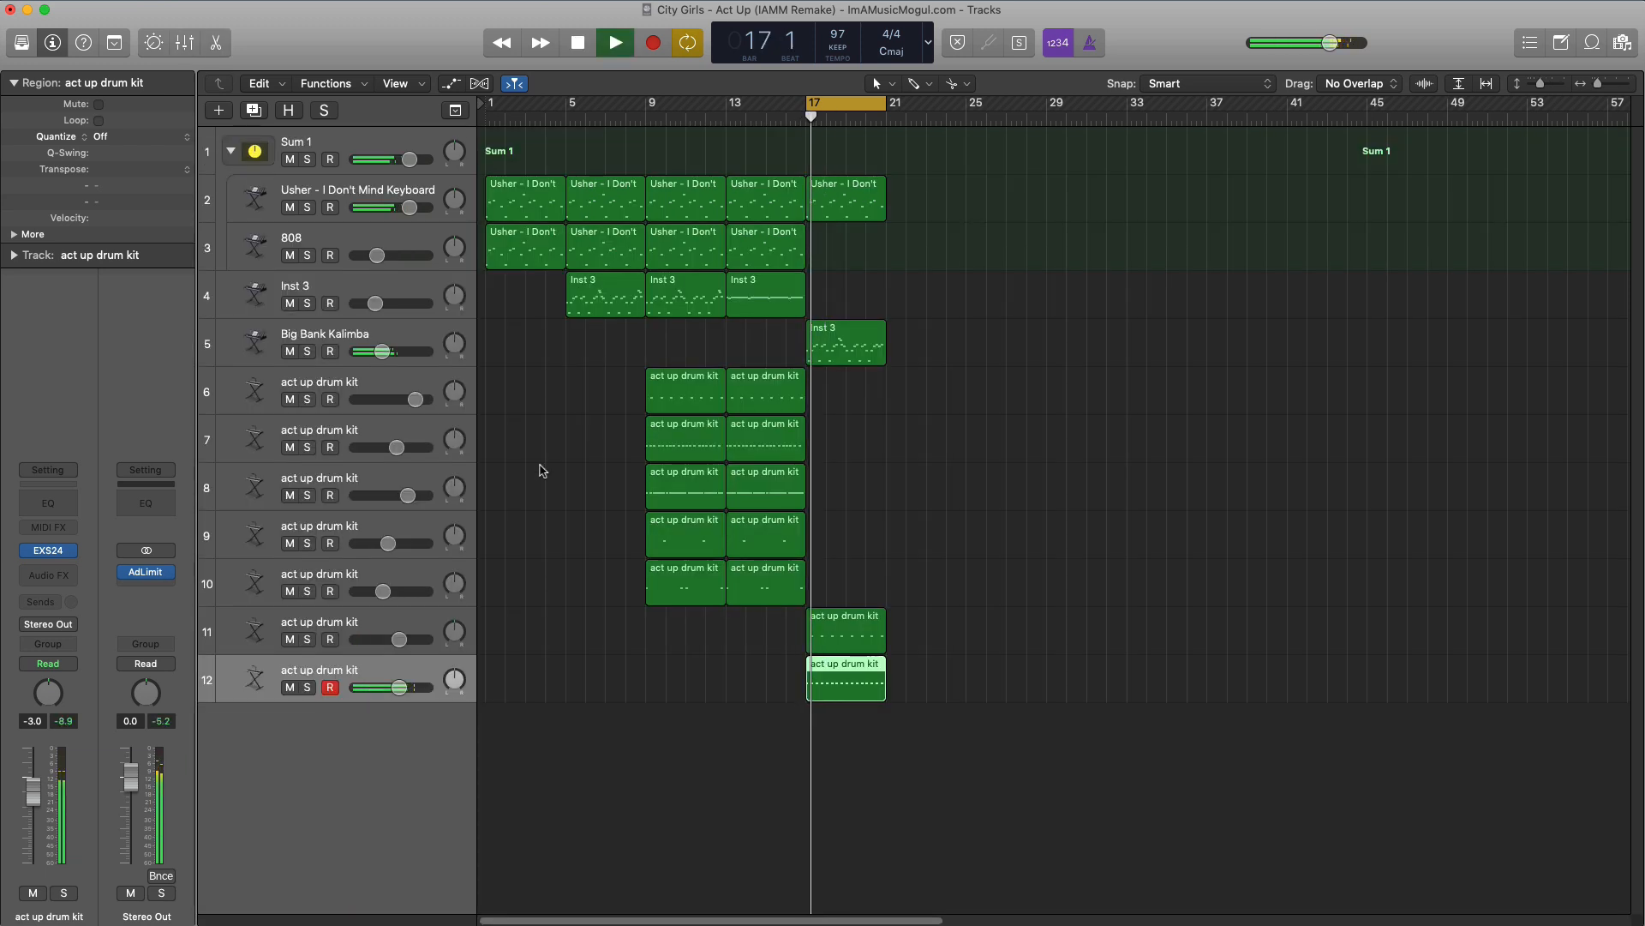
pyautogui.moveTo(396, 686); pyautogui.dragTo(396, 687)
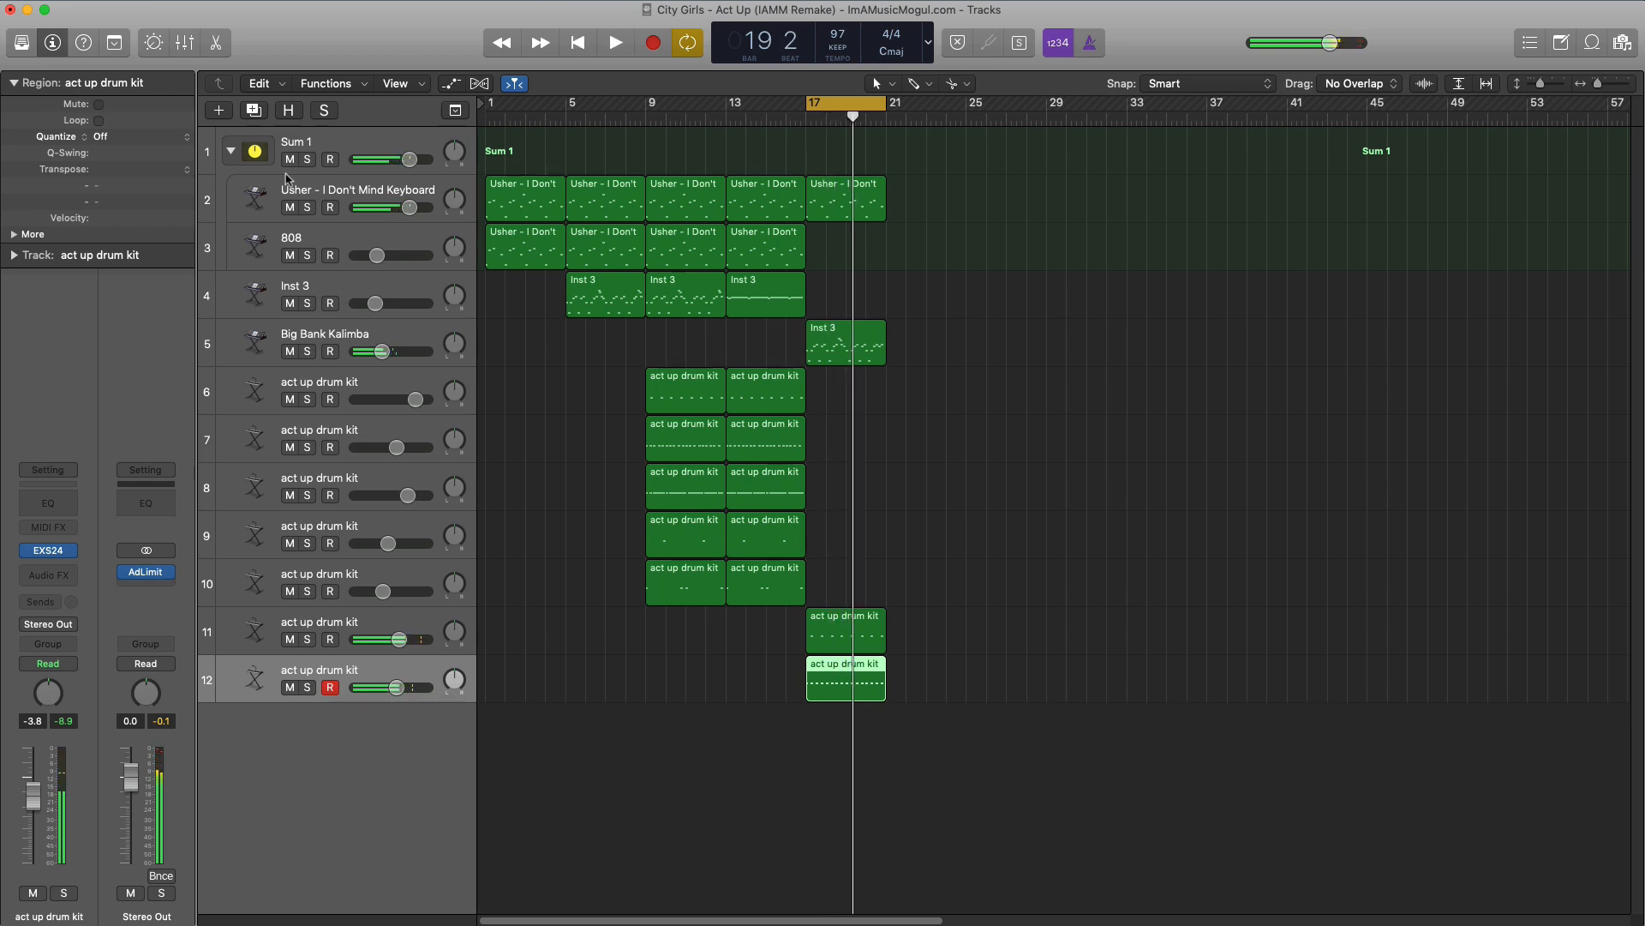
# Duplicate drum track 12, draw a region from bar 17 to 21 on the copy and open it in the Piano Roll
pyautogui.click(254, 113)
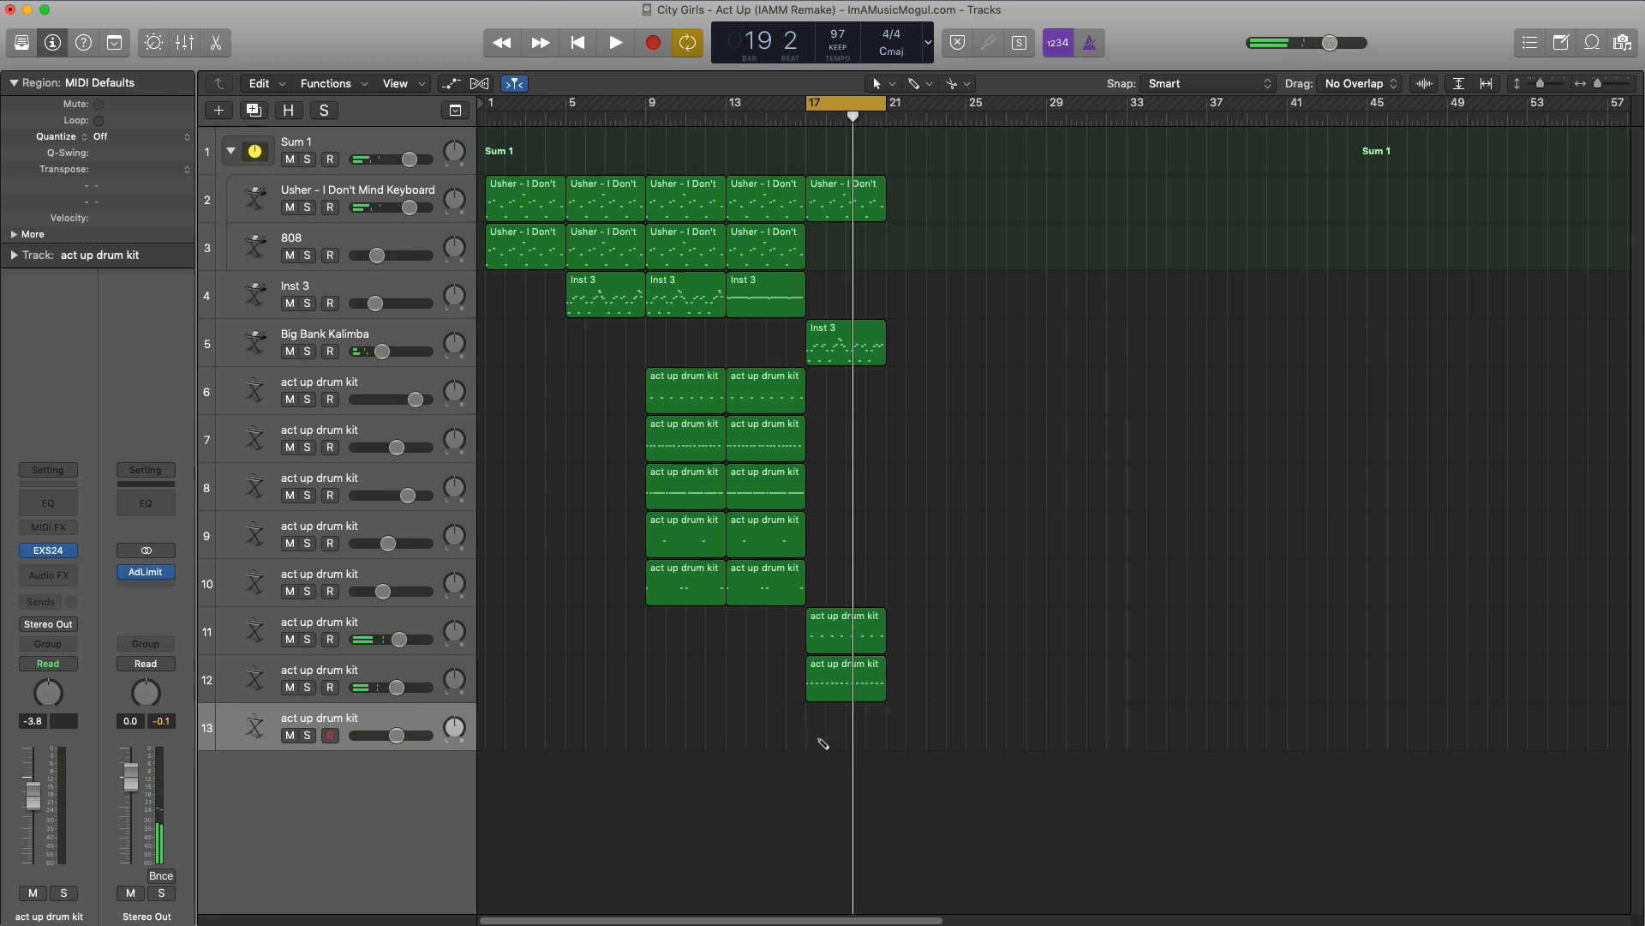
pyautogui.moveTo(817, 739); pyautogui.dragTo(887, 737)
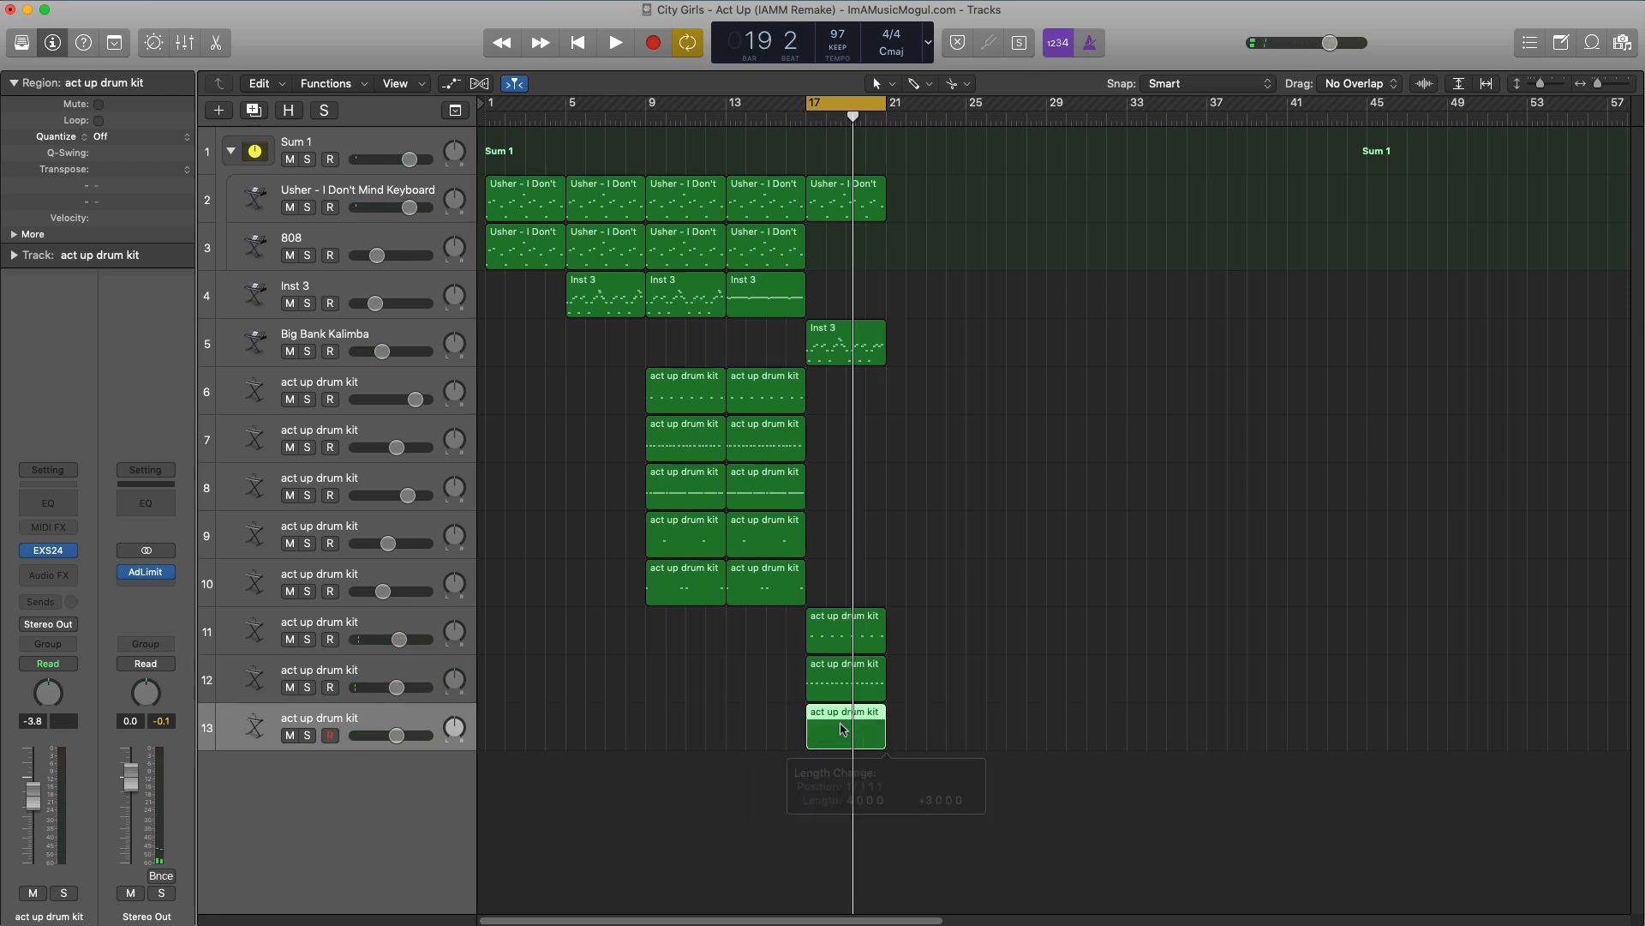
pyautogui.doubleClick(843, 729)
# Add F#4 notes on beat 4 of bars 18 and 20 in track 13's region
pyautogui.press('space')
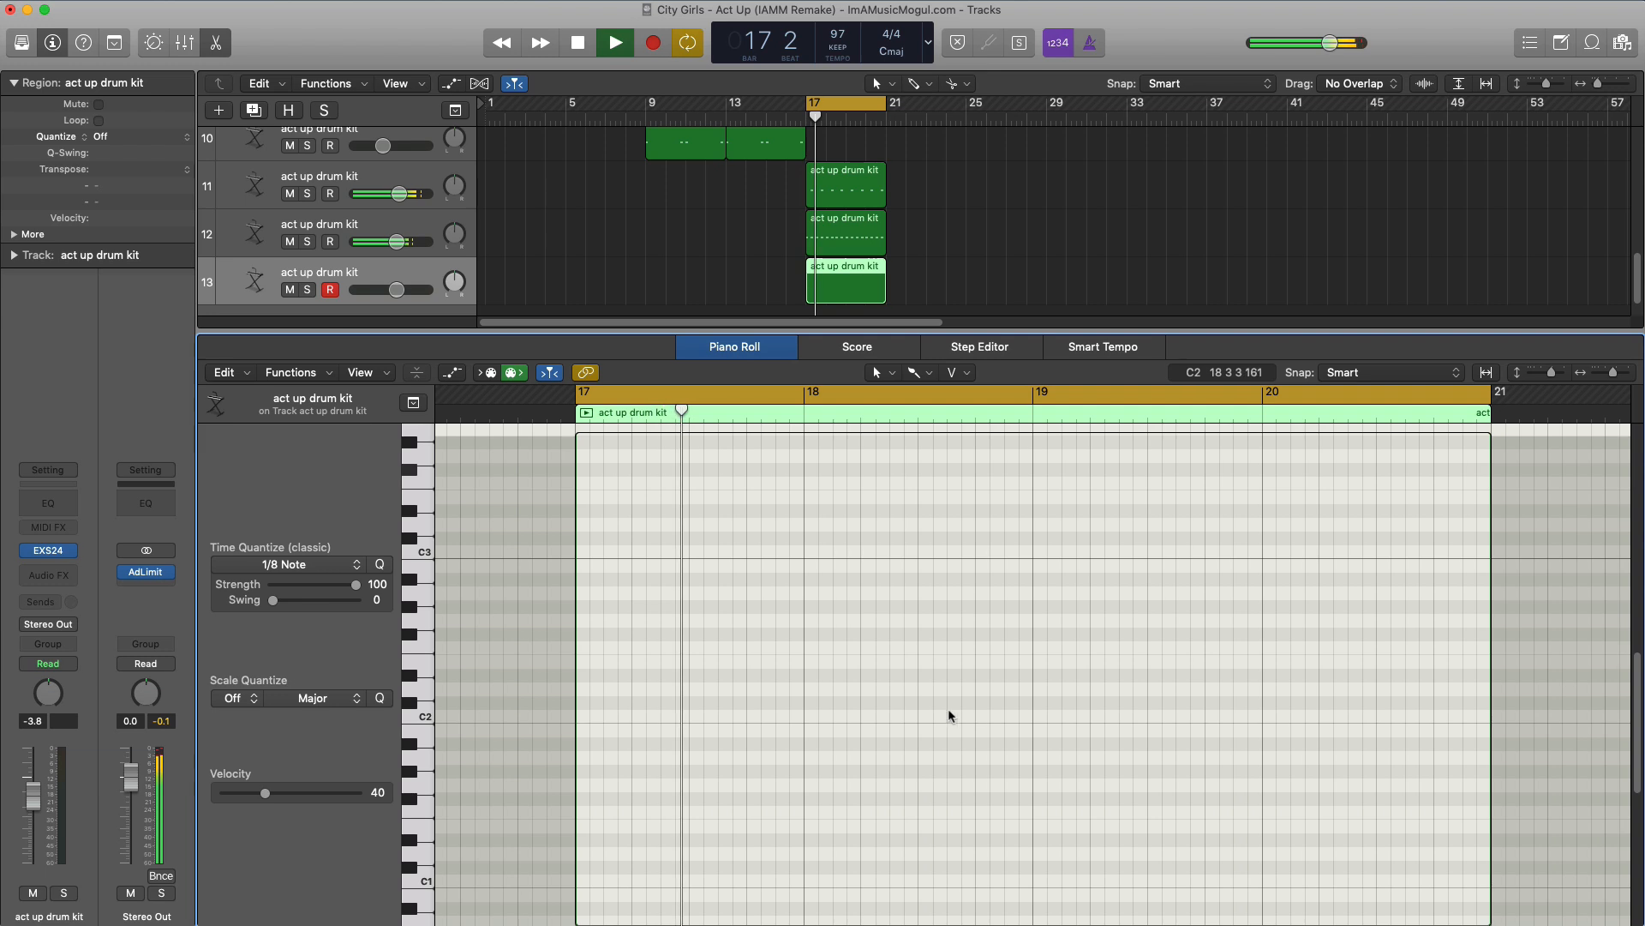
pyautogui.scroll(3, 934, 677)
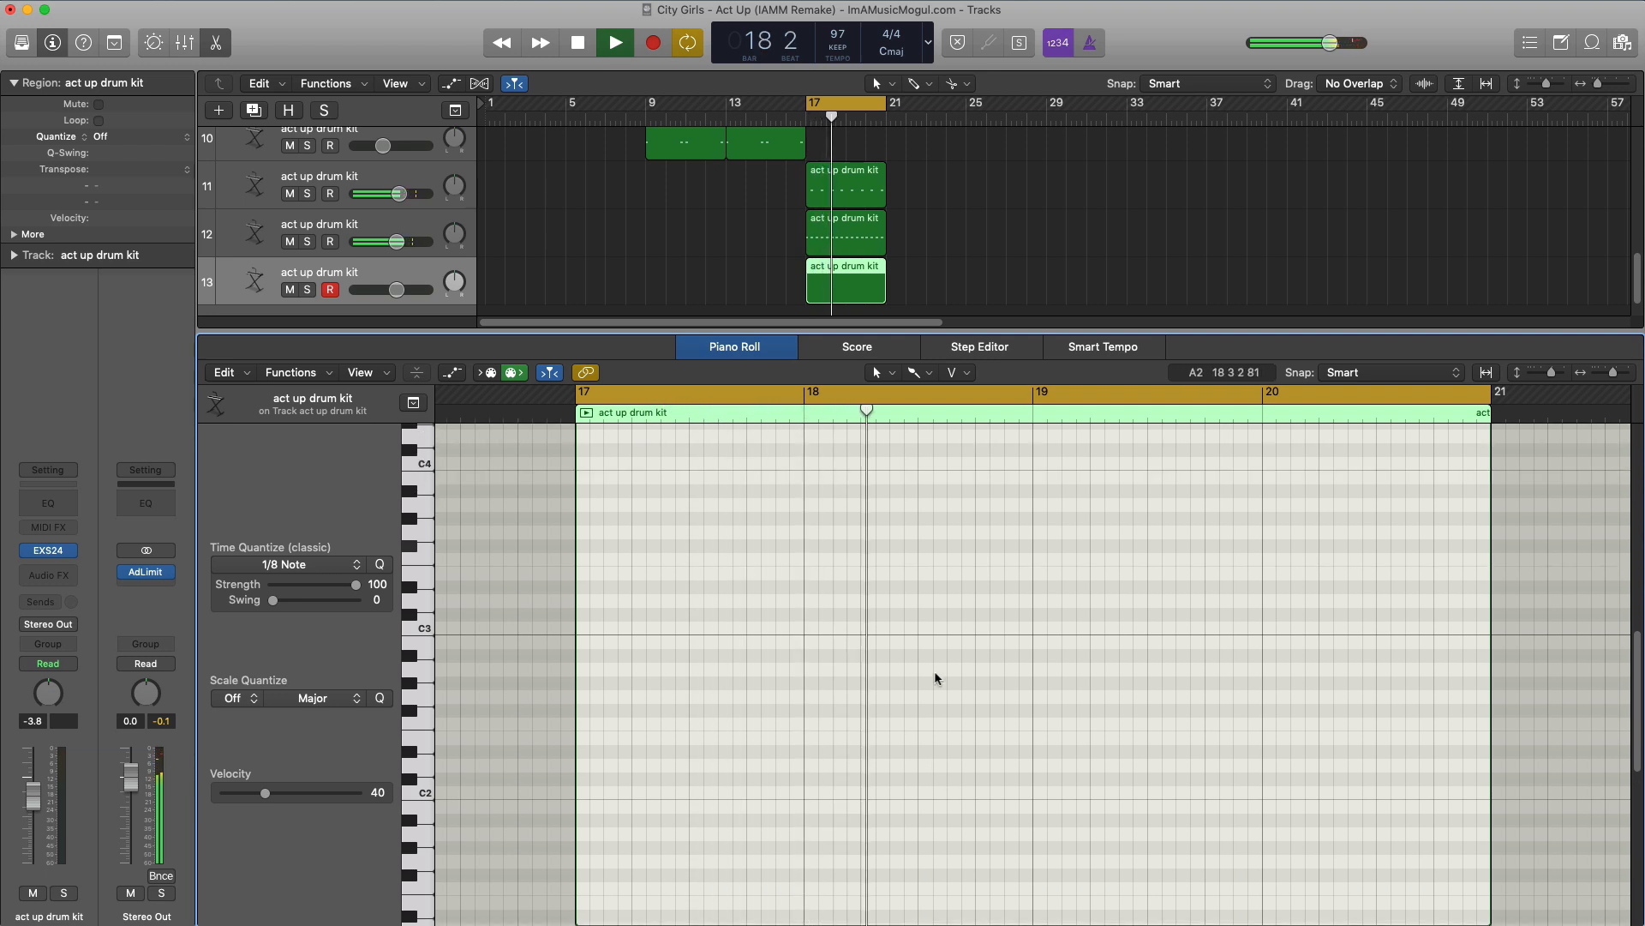
pyautogui.scroll(1, 964, 607)
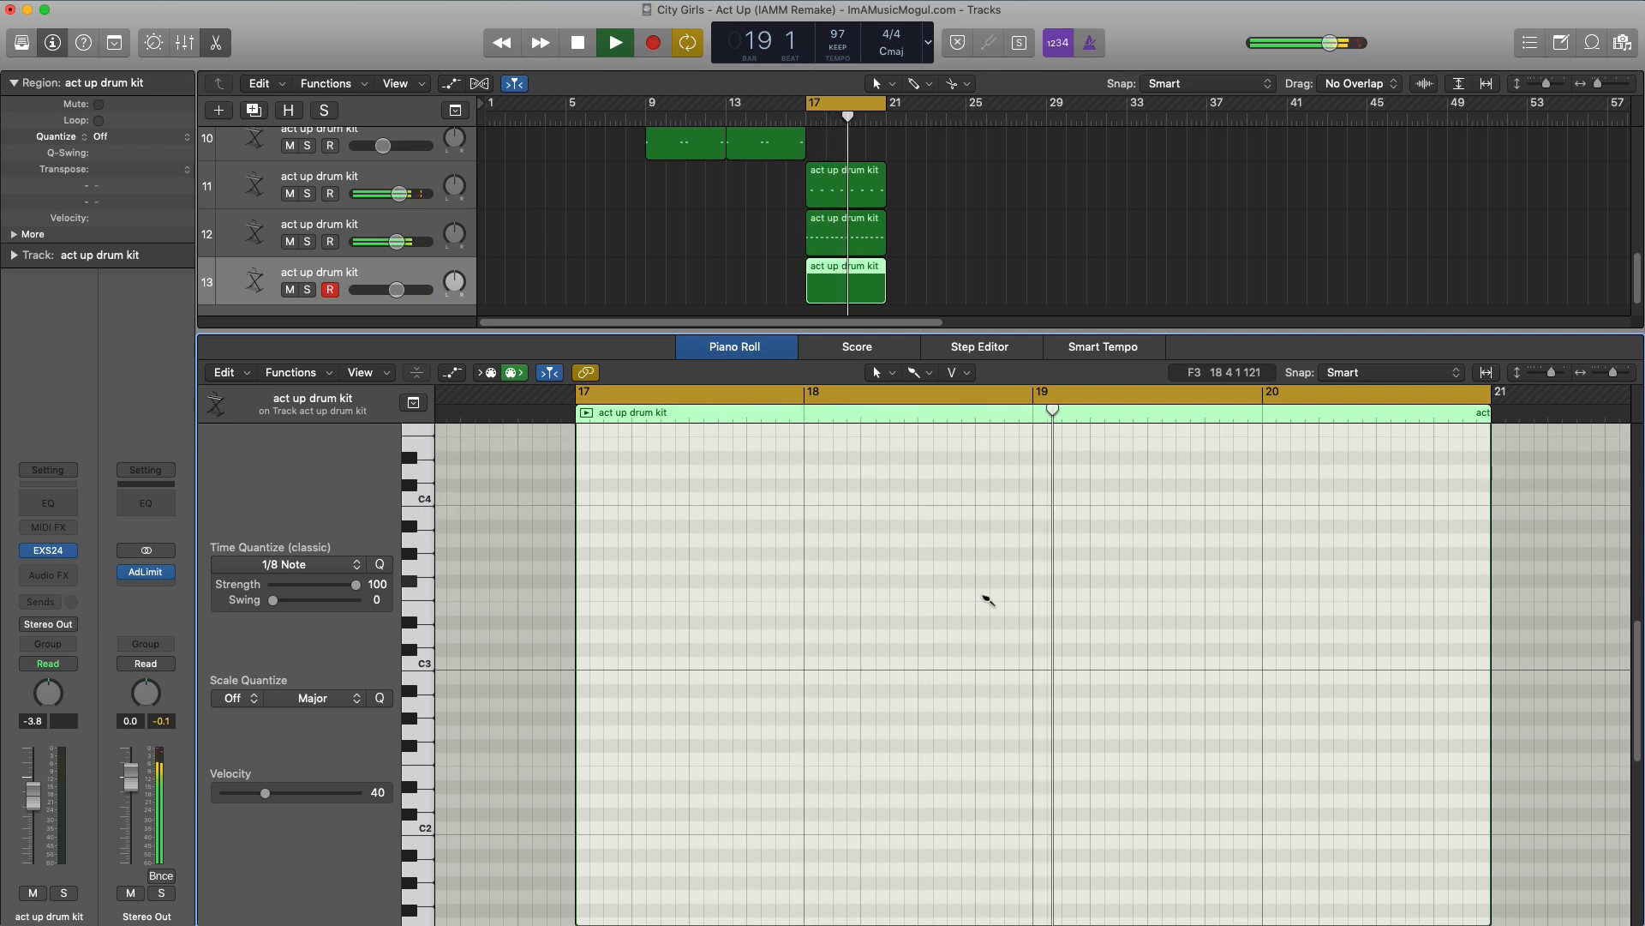
pyautogui.keyDown('super'); pyautogui.click(986, 586); pyautogui.keyUp('super')
pyautogui.press('space')
pyautogui.moveTo(988, 568); pyautogui.dragTo(983, 477)
pyautogui.scroll(6, 994, 591)
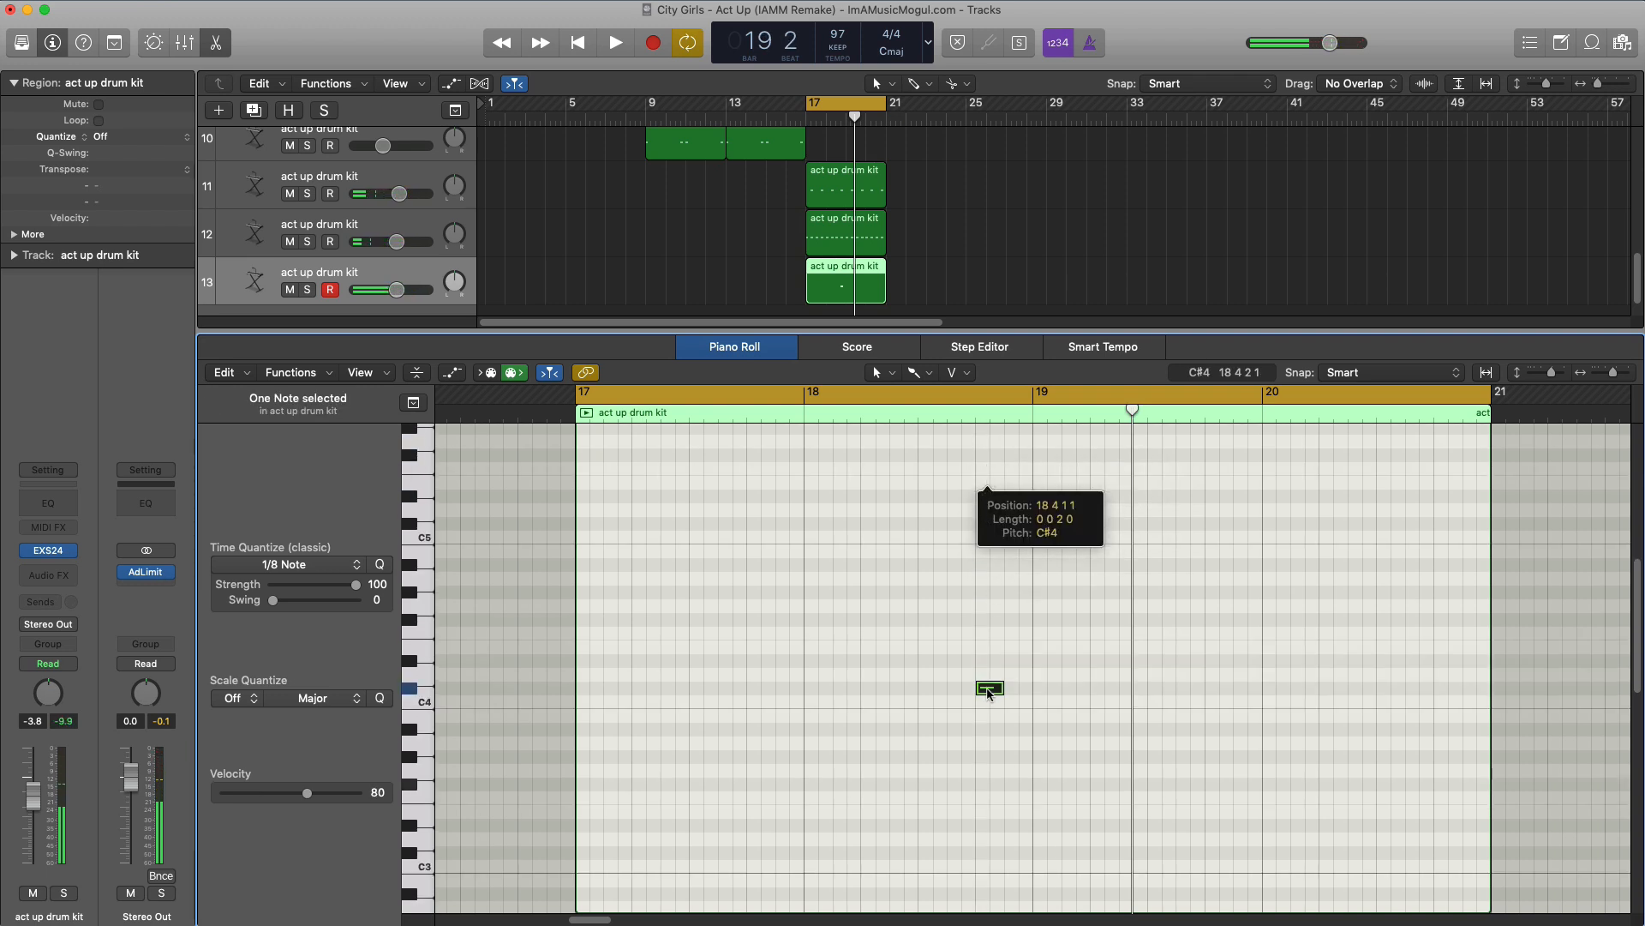
pyautogui.moveTo(985, 683); pyautogui.dragTo(986, 615)
pyautogui.click(1438, 618)
# Set track 13's volume to -4.6 dB during playback and move both F#4 notes an eighth note later in their bars
pyautogui.press('space')
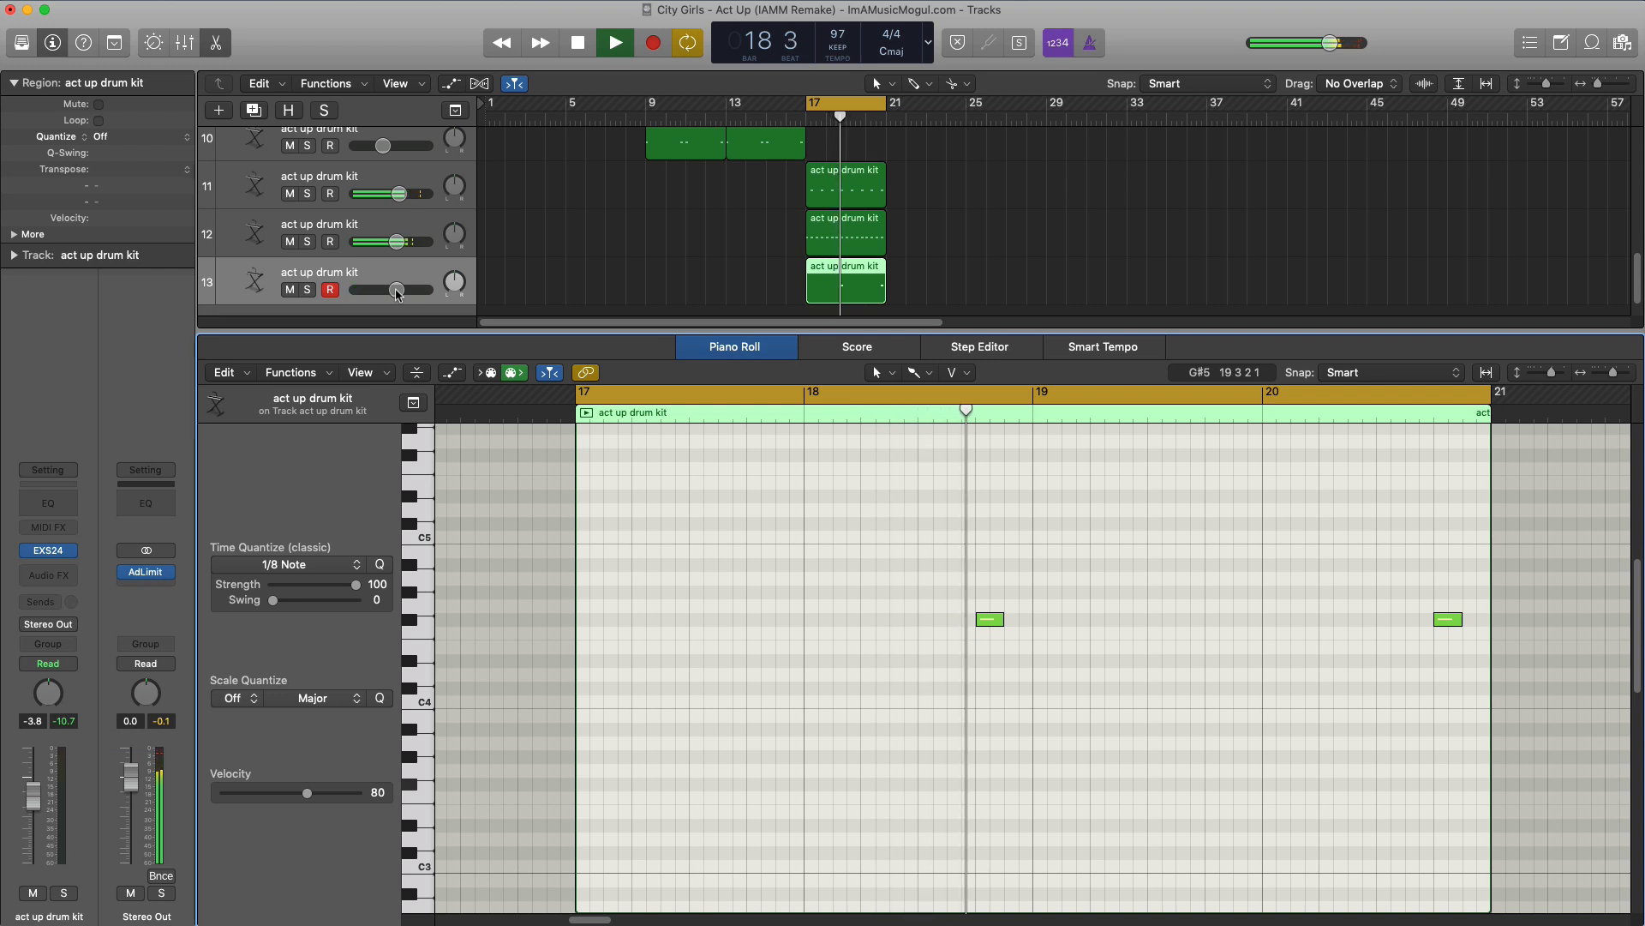
pyautogui.moveTo(396, 289); pyautogui.dragTo(393, 290)
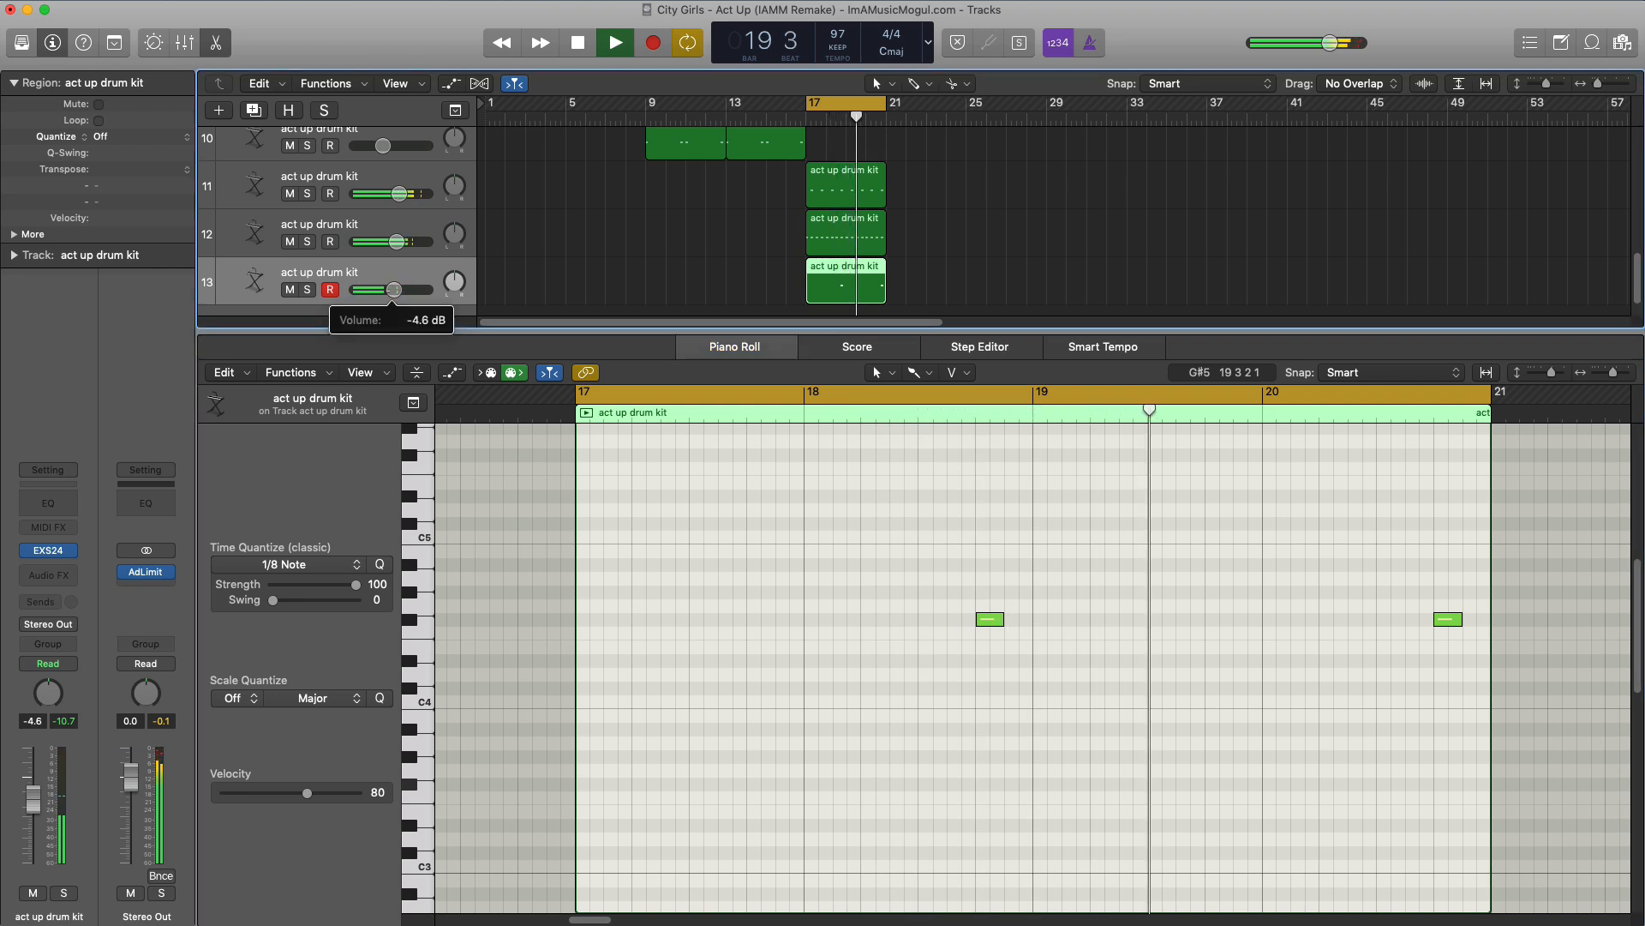
pyautogui.press('space')
pyautogui.moveTo(882, 540); pyautogui.dragTo(1491, 722)
pyautogui.moveTo(1443, 626); pyautogui.dragTo(1471, 626)
# Play the section, set track 13's volume to -4.8 dB and close the Piano Roll
pyautogui.press('space')
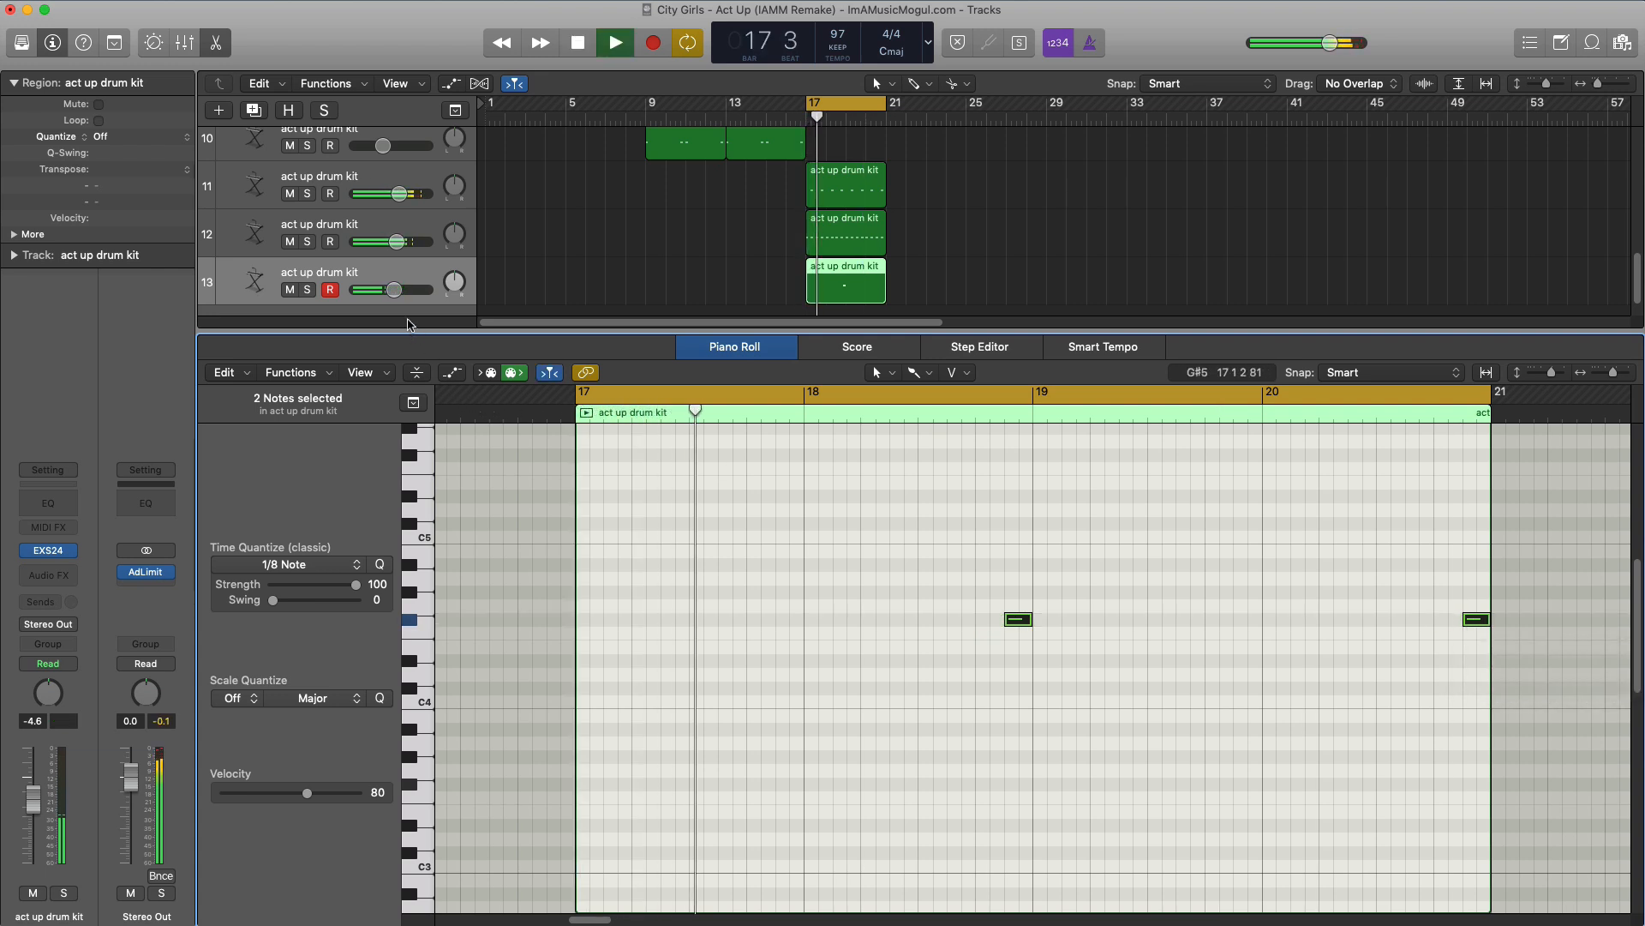
pyautogui.moveTo(394, 290); pyautogui.dragTo(395, 302)
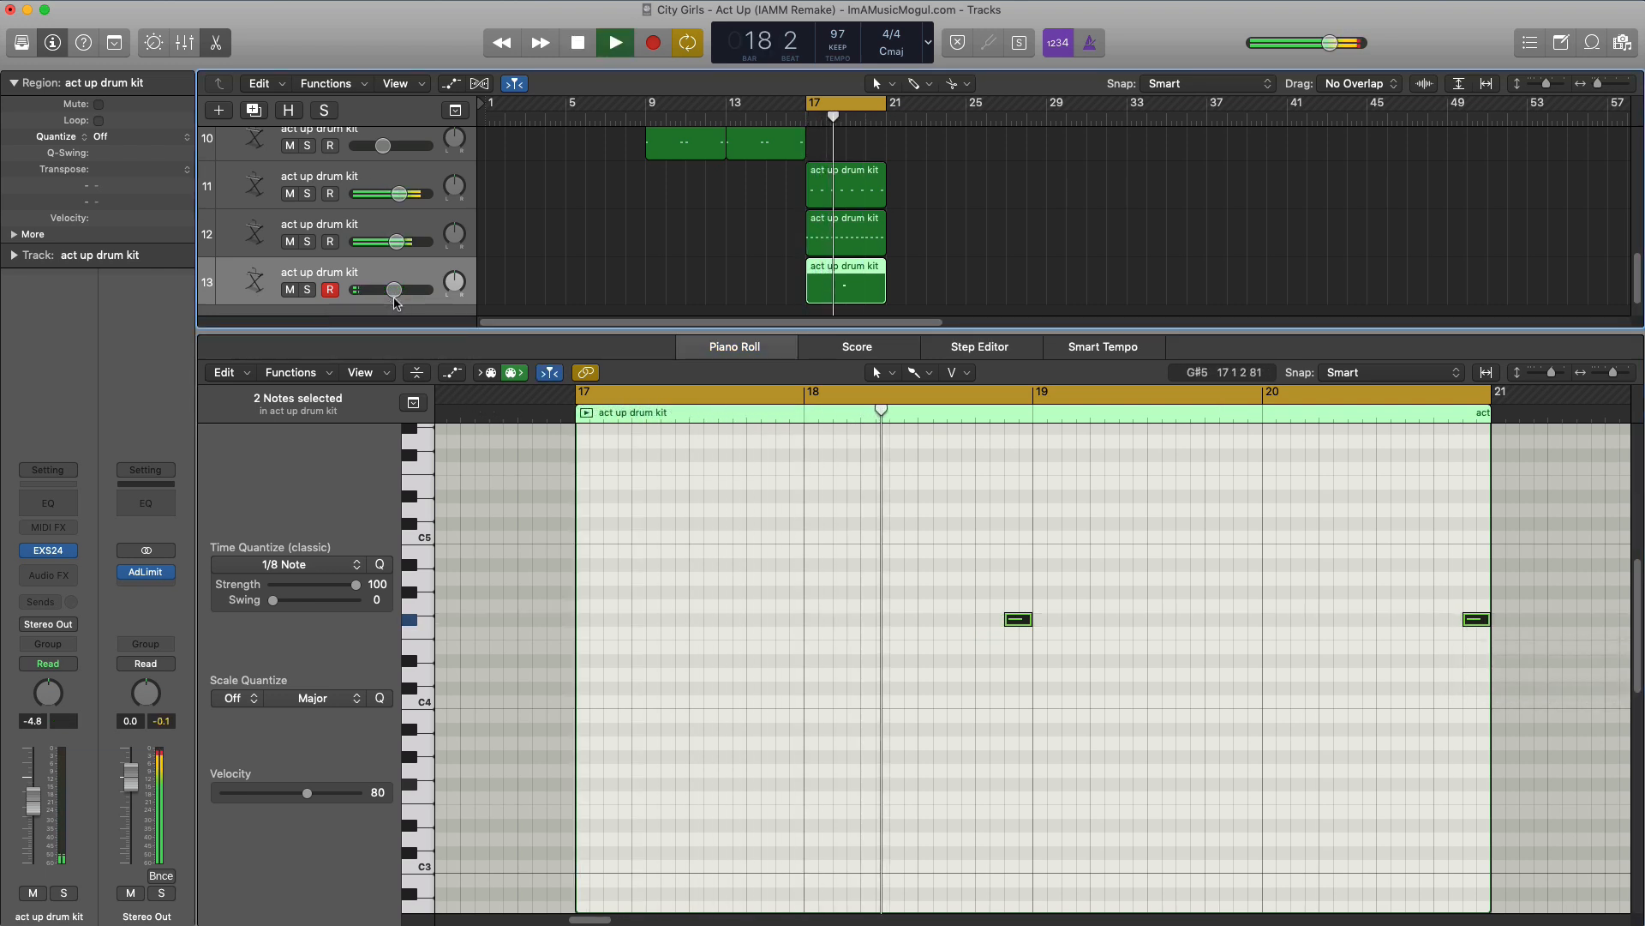
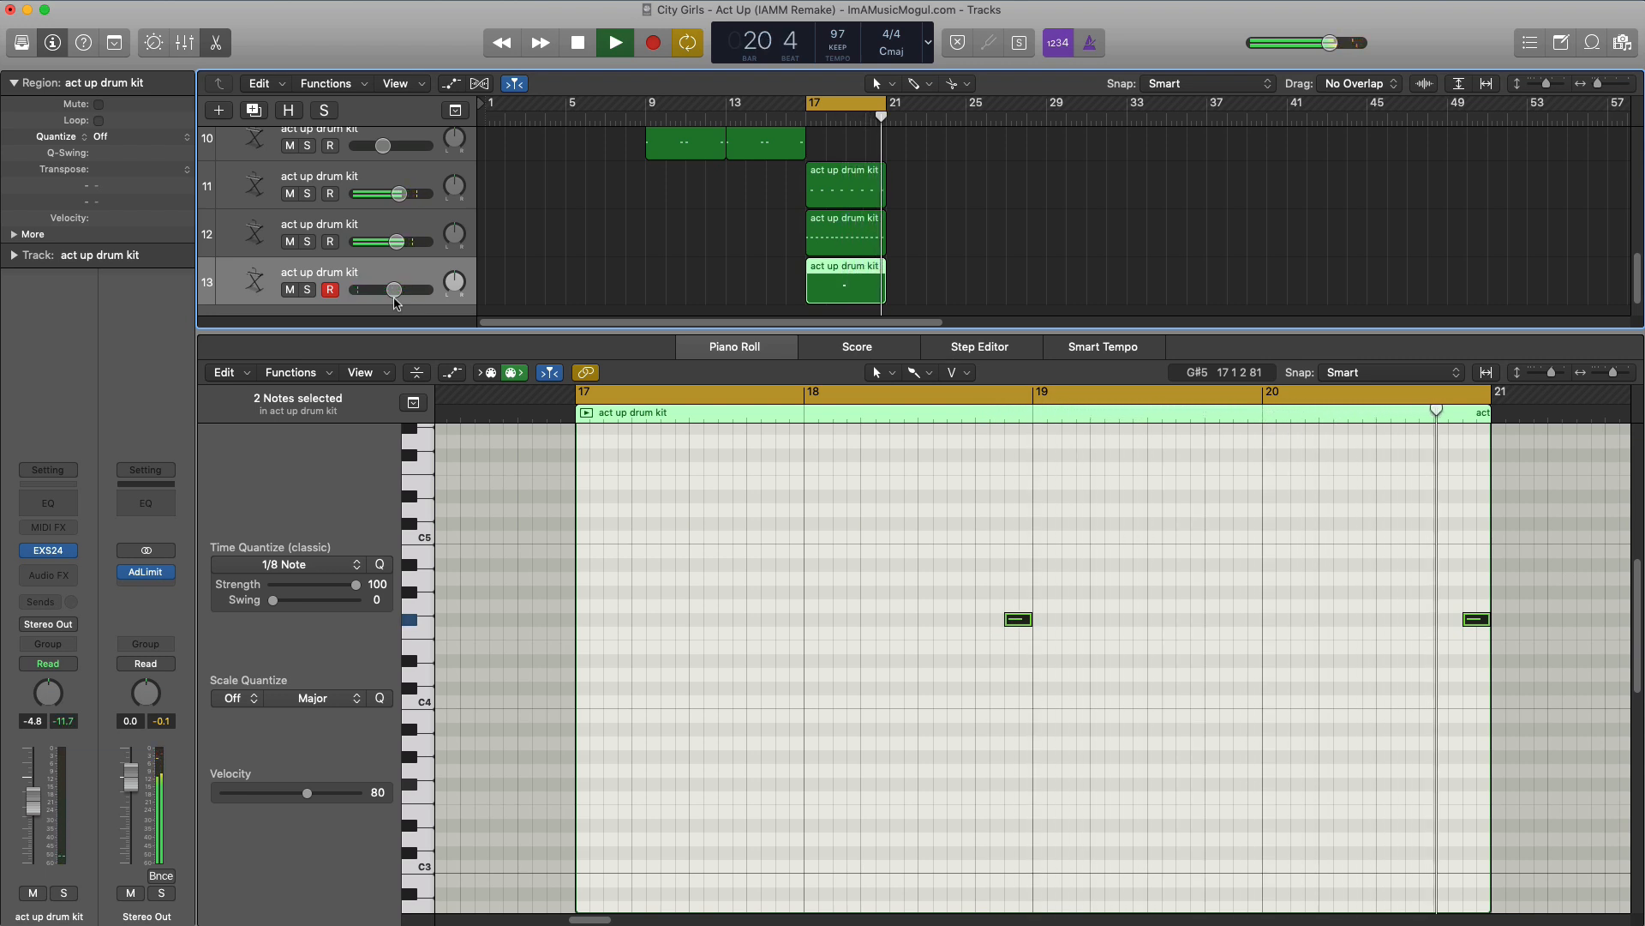
pyautogui.press('e')
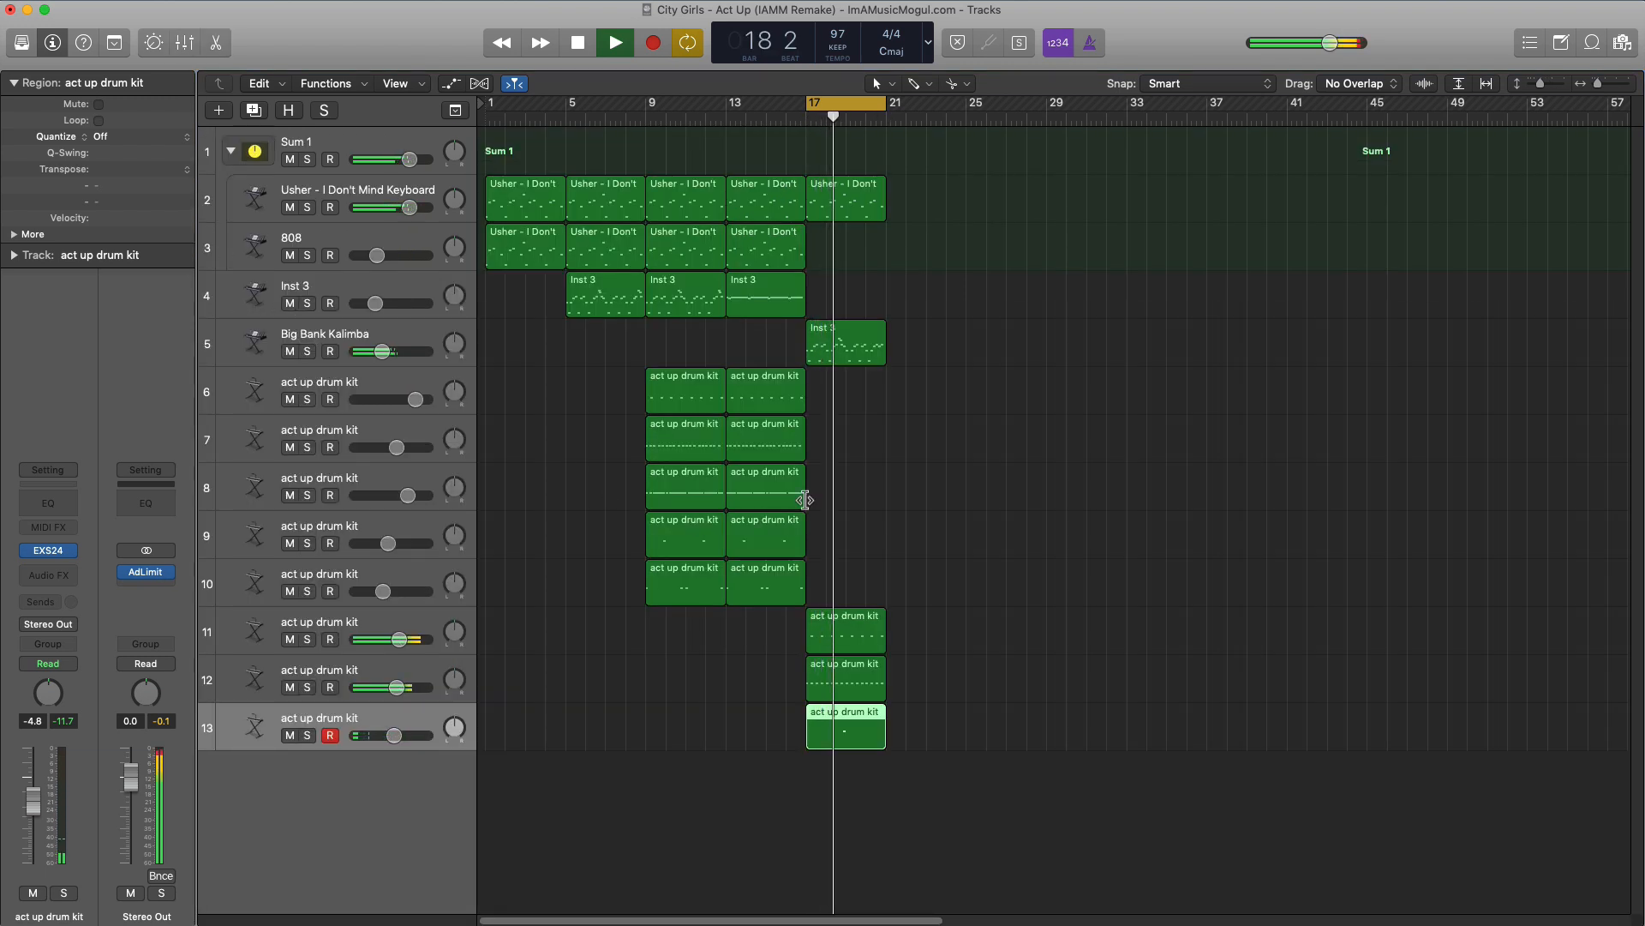
# Copy the keyboard, kalimba and drum track 6, 8, 9 and 10 regions to bar 21, and play bars 21 to 25 in a cycle
pyautogui.moveTo(876, 281); pyautogui.dragTo(848, 211)
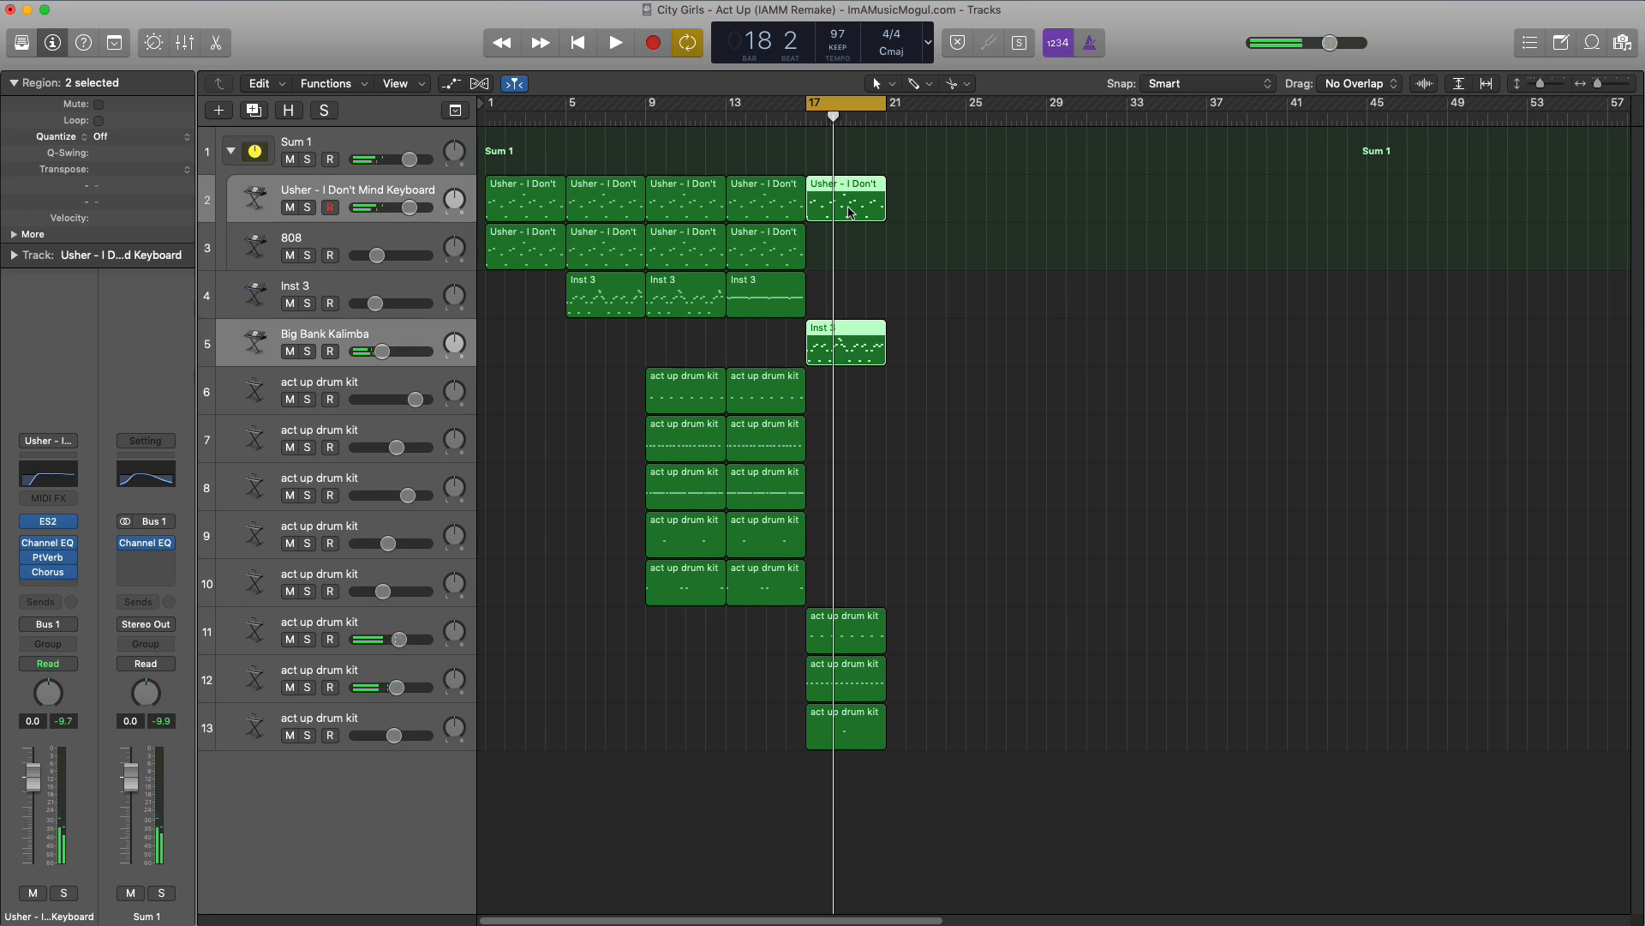
pyautogui.press('super+r')
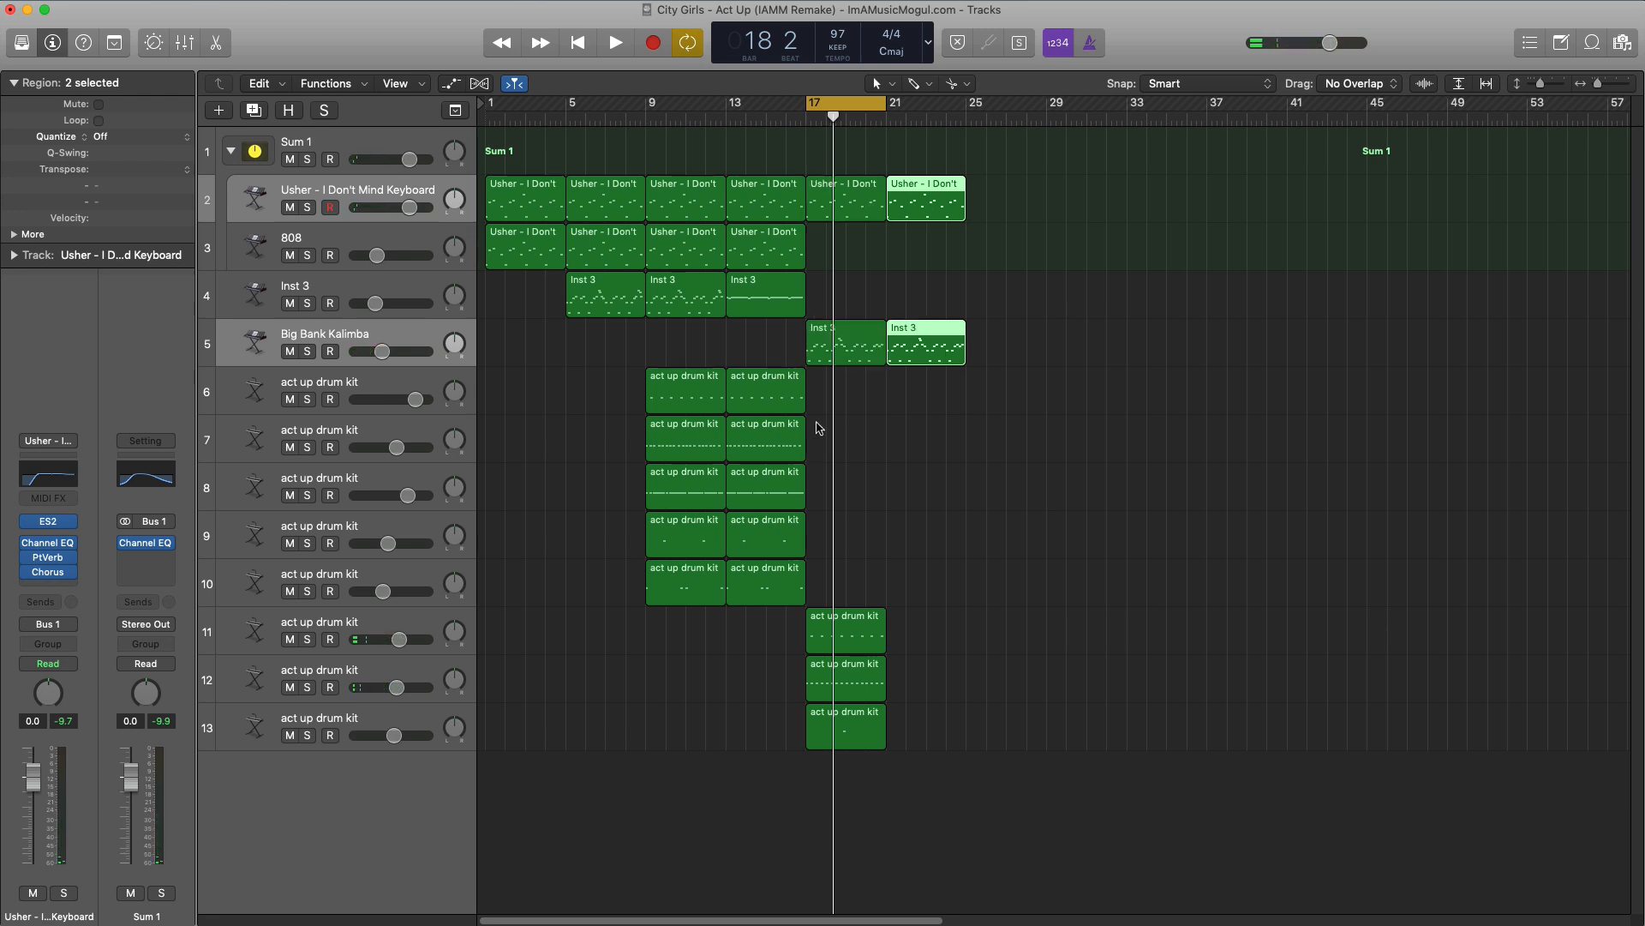
pyautogui.moveTo(819, 399); pyautogui.dragTo(932, 402)
pyautogui.moveTo(771, 485); pyautogui.dragTo(931, 497)
pyautogui.moveTo(773, 540); pyautogui.dragTo(933, 545)
pyautogui.moveTo(780, 589); pyautogui.dragTo(943, 593)
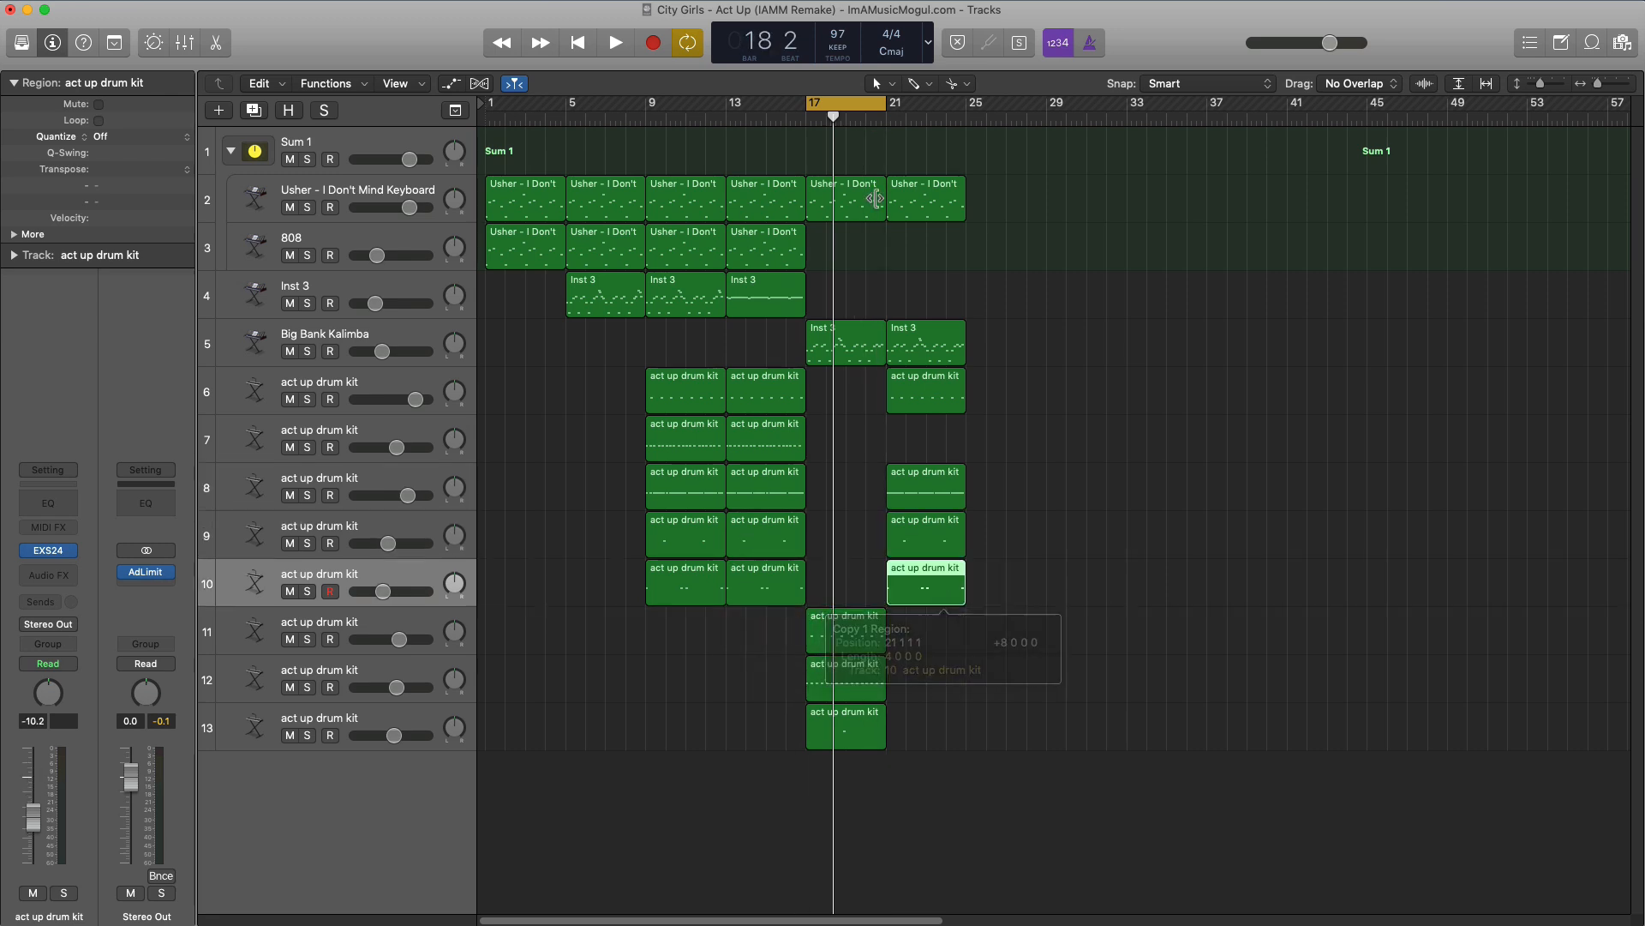
pyautogui.moveTo(861, 111); pyautogui.dragTo(941, 114)
pyautogui.press('space')
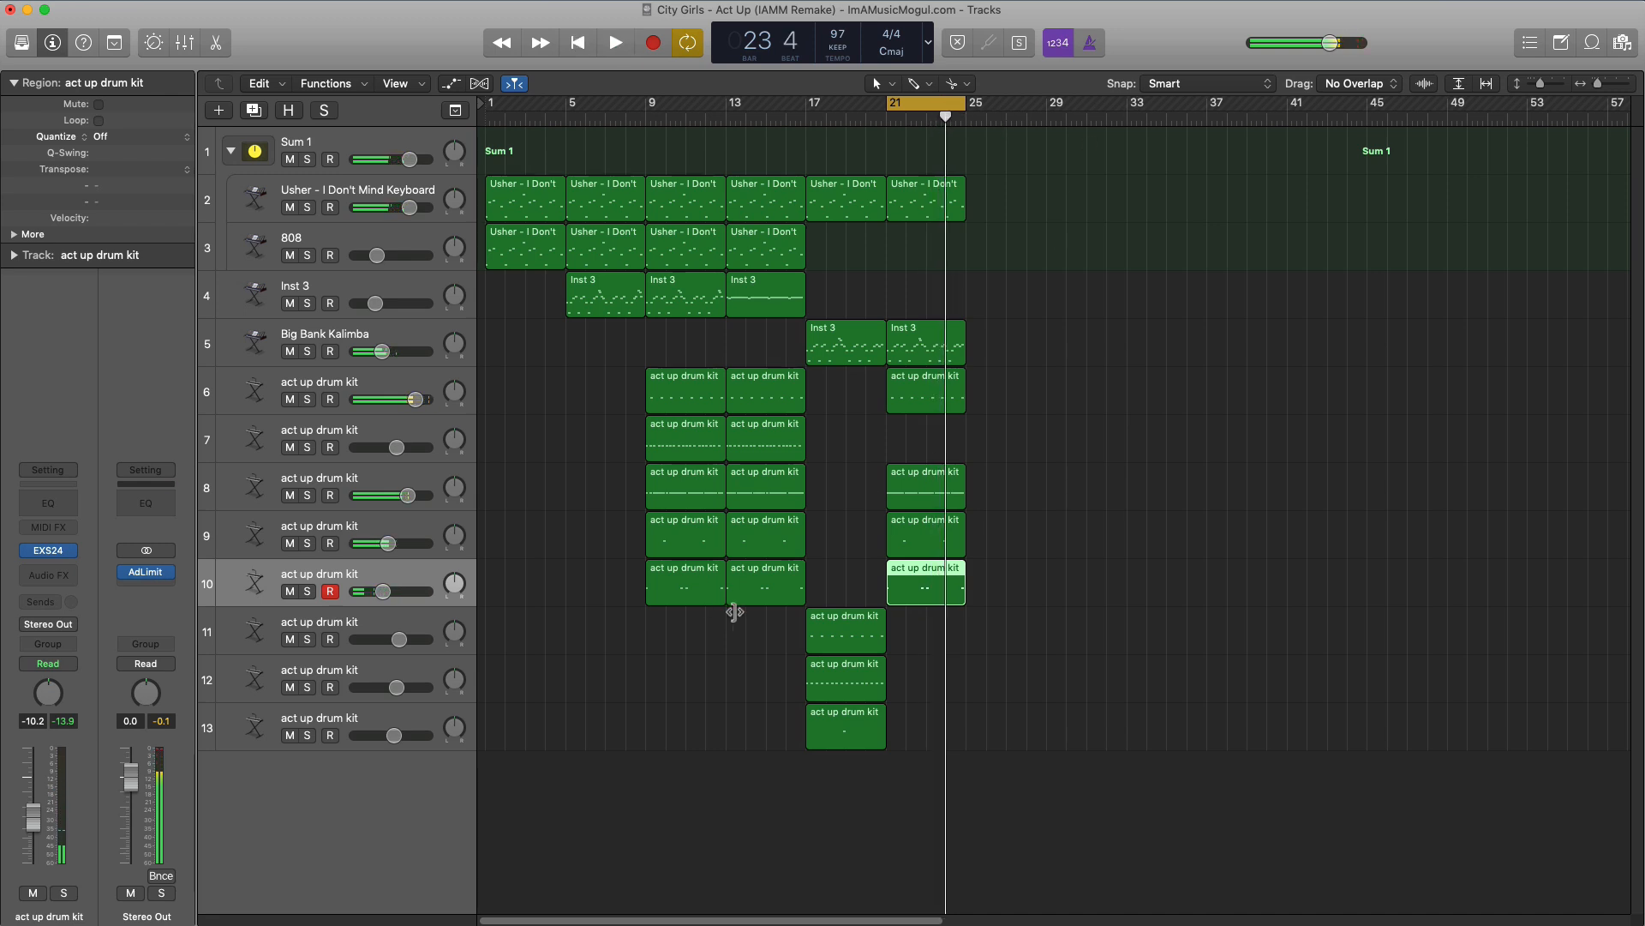
# Copy all regions of bars 9 to 17 to bar 25 and play bars 9 to 13 in a cycle
pyautogui.moveTo(780, 630); pyautogui.dragTo(994, 221)
pyautogui.moveTo(941, 102); pyautogui.dragTo(699, 99)
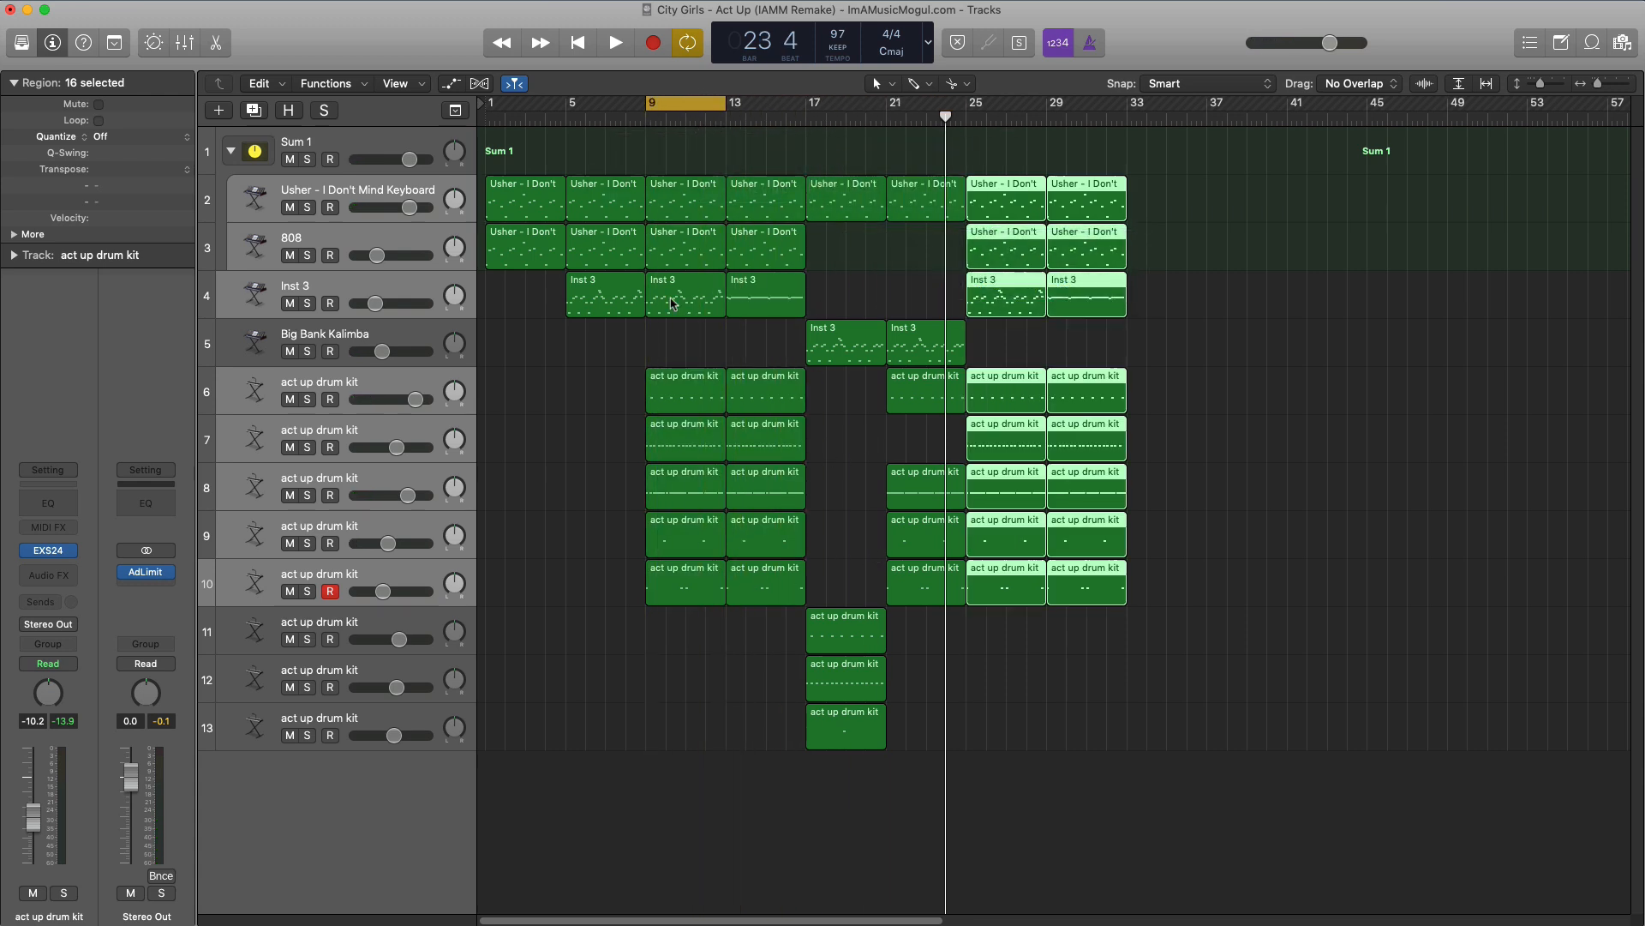
pyautogui.press('space')
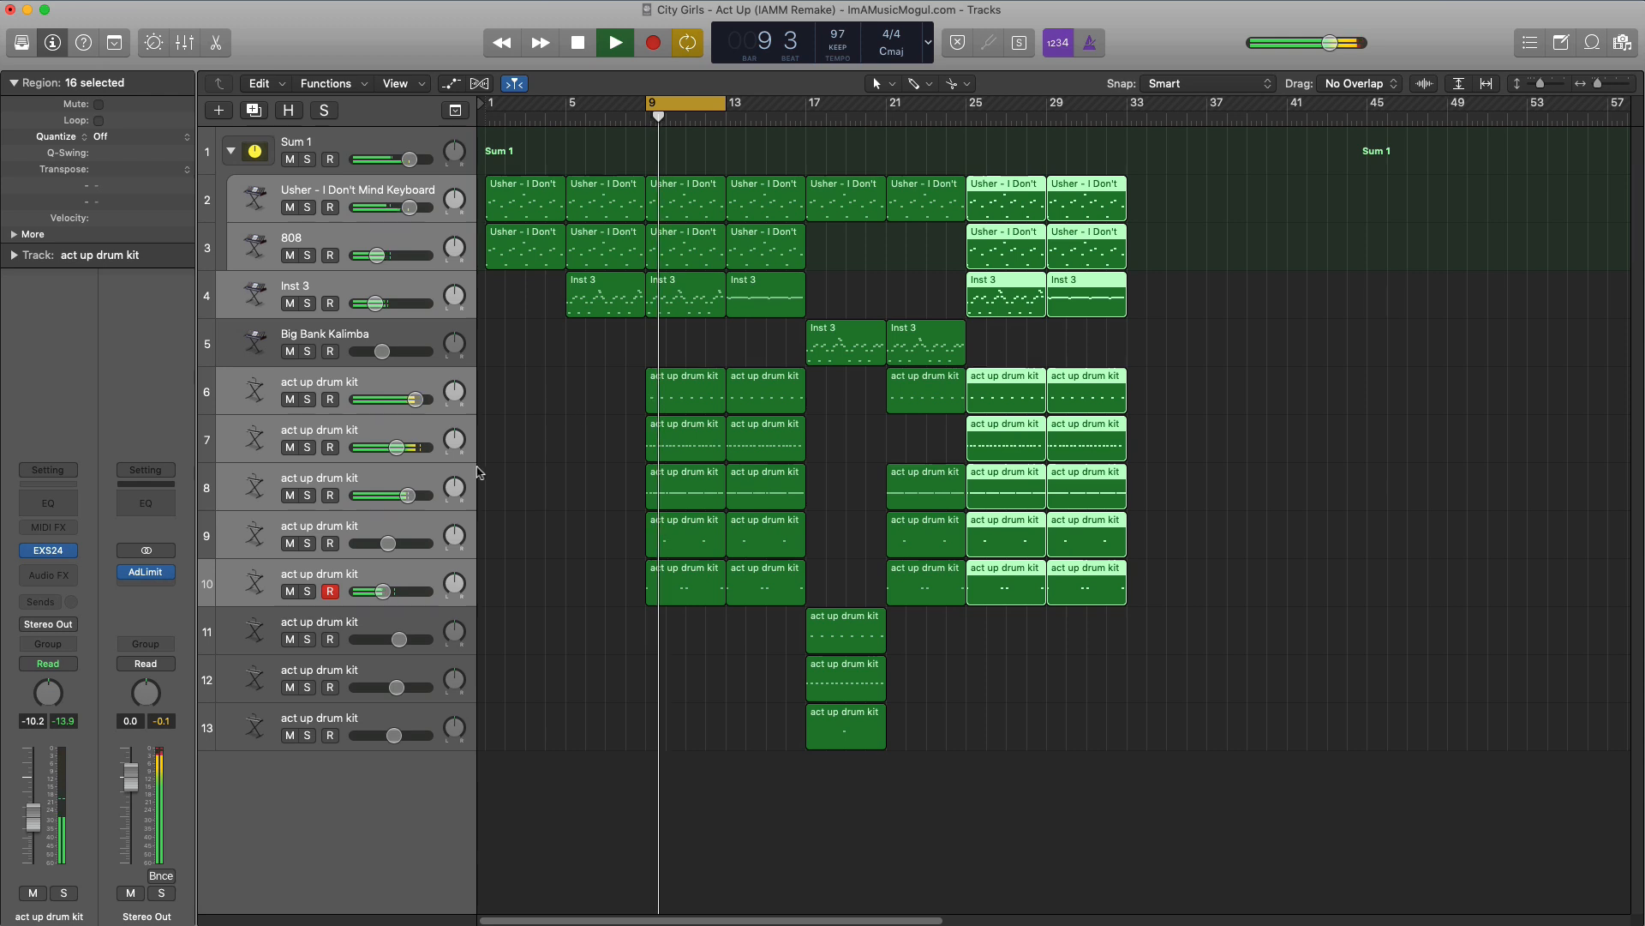
# Duplicate drum track 10, draw a region from bar 9 to 13 on the copy and open it in the Piano Roll
pyautogui.click(381, 581)
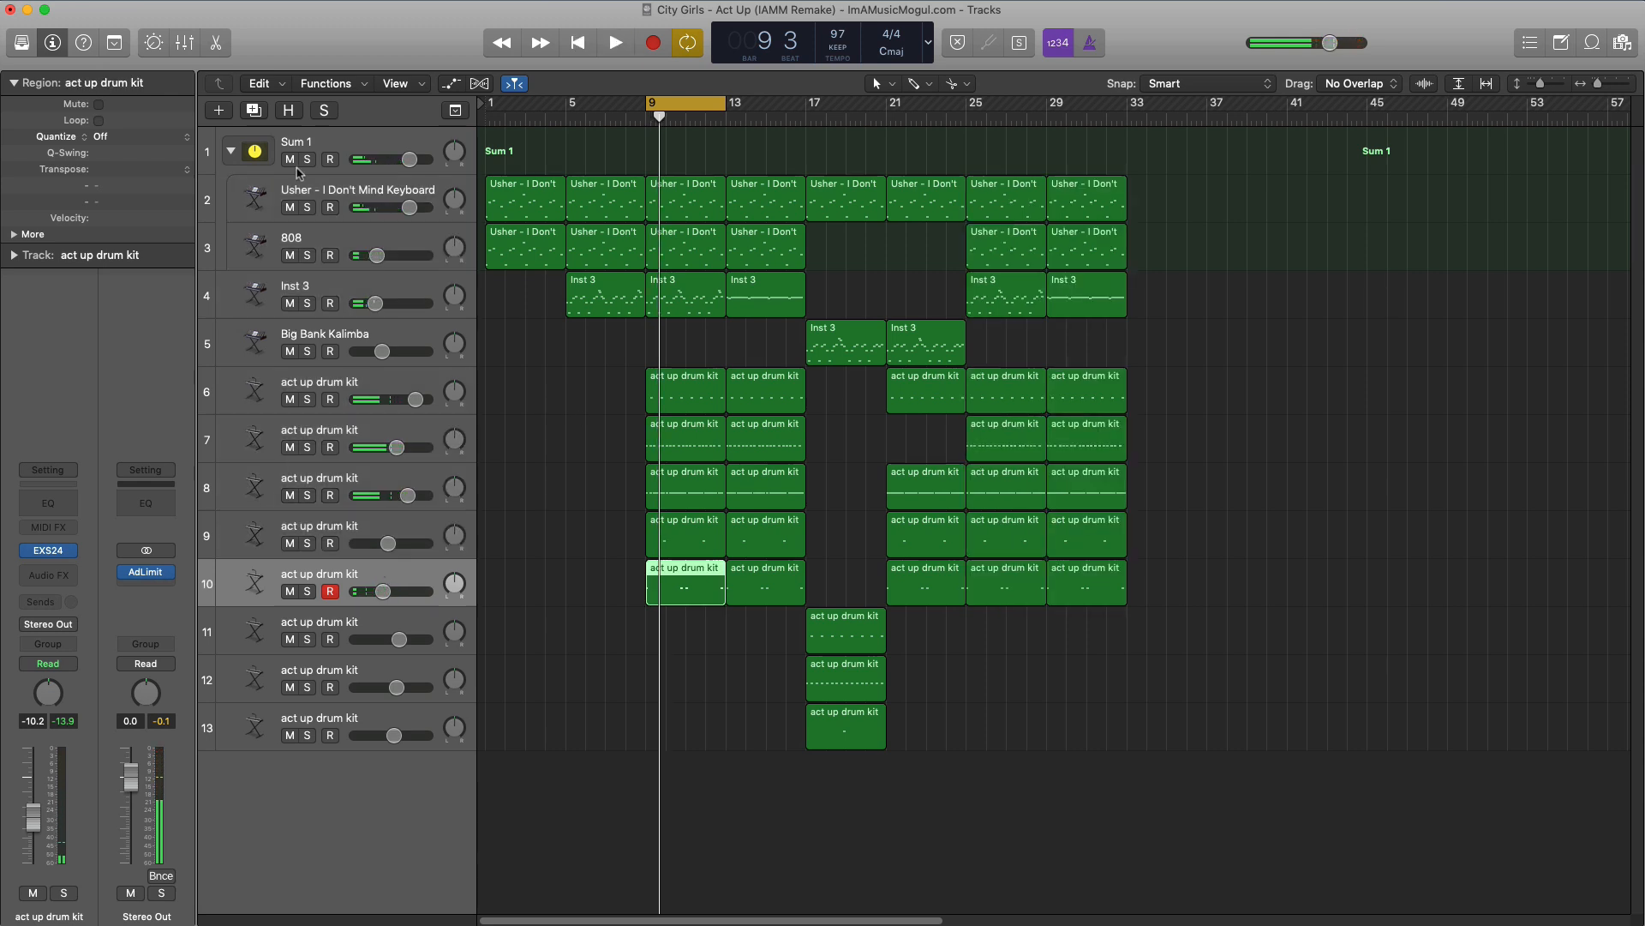
pyautogui.click(254, 111)
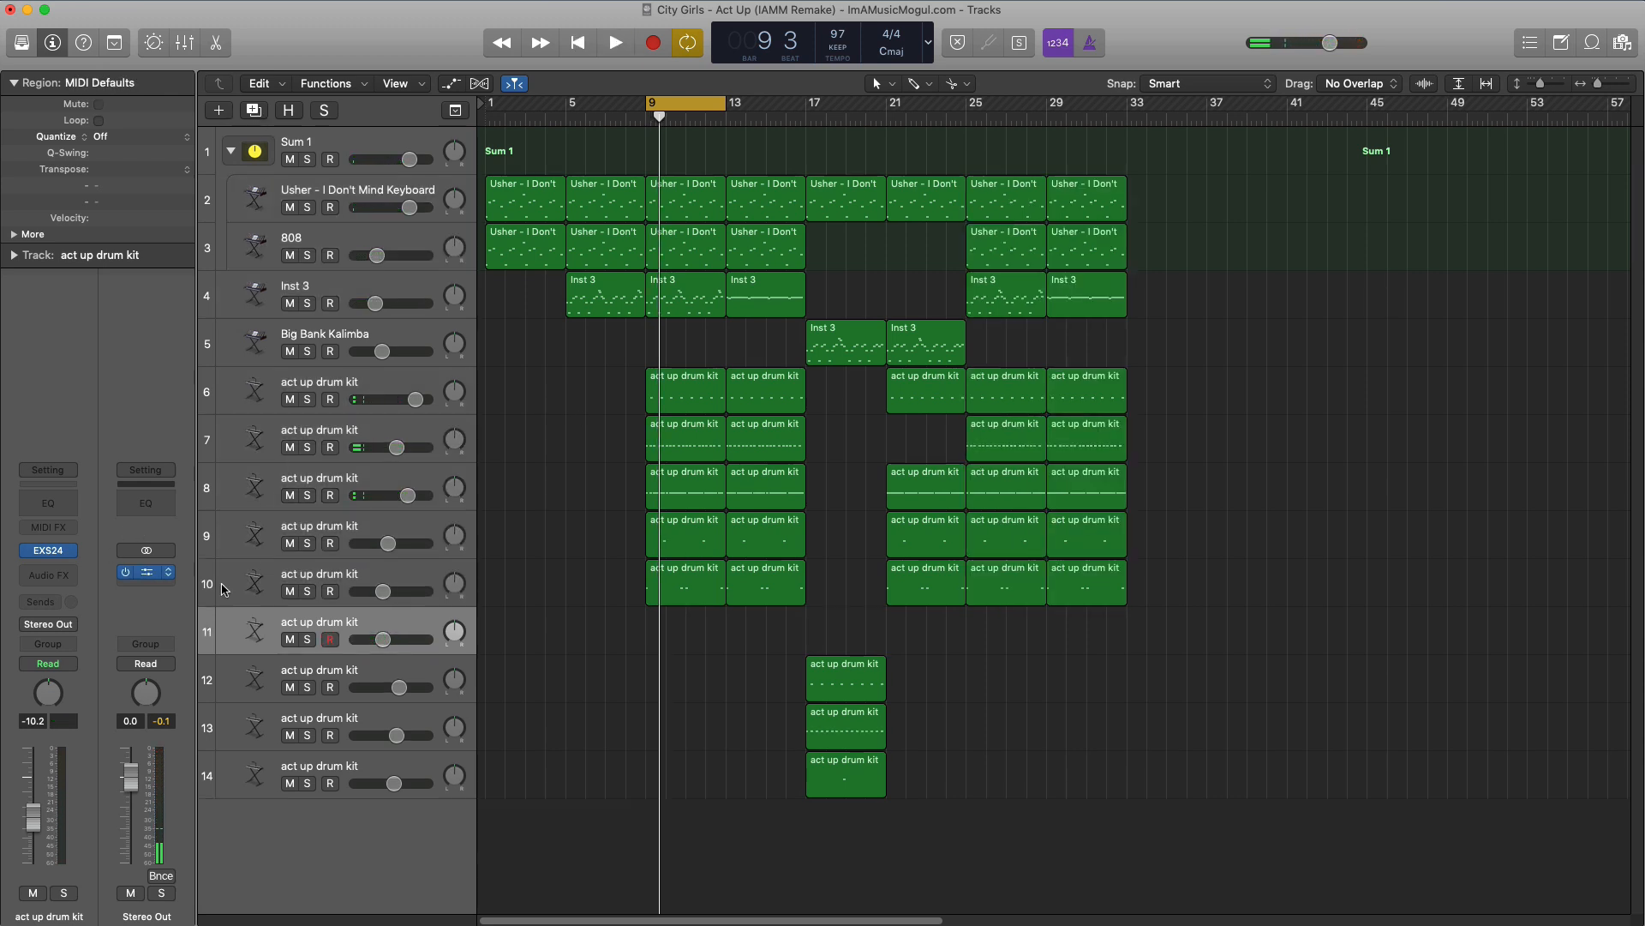
pyautogui.moveTo(657, 641); pyautogui.dragTo(725, 641)
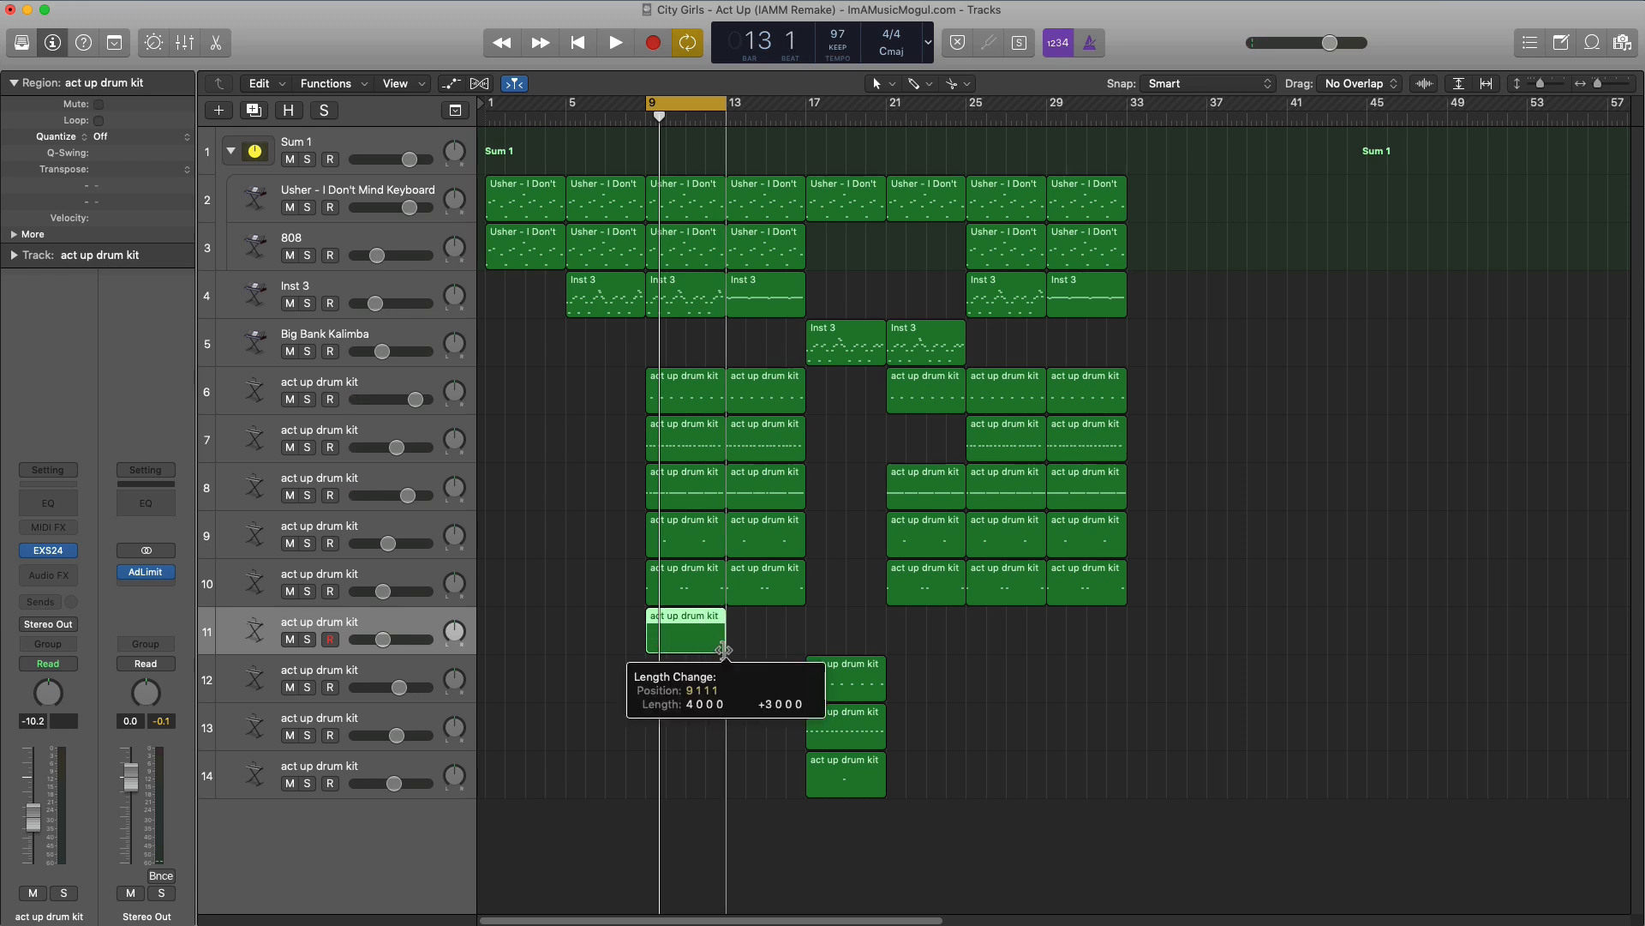
pyautogui.doubleClick(706, 641)
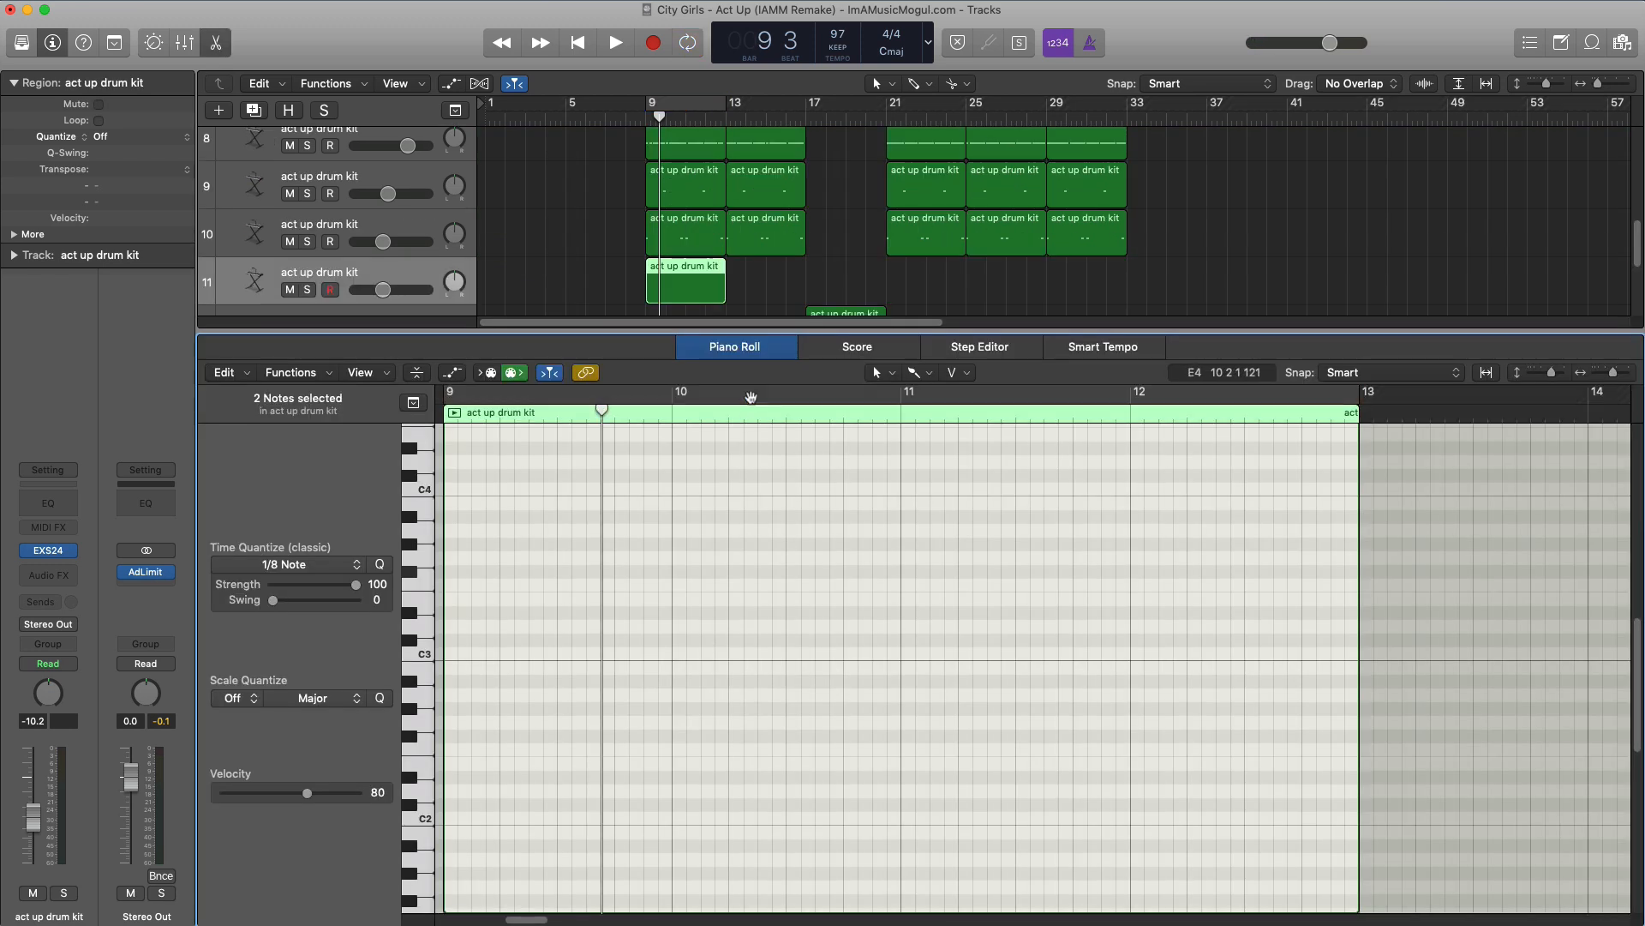
# Place a G1 note at the start of bar 9 and an E1 note at 9 1 4, auditioning them in playback
pyautogui.keyDown('super'); pyautogui.click(452, 762); pyautogui.keyUp('super')
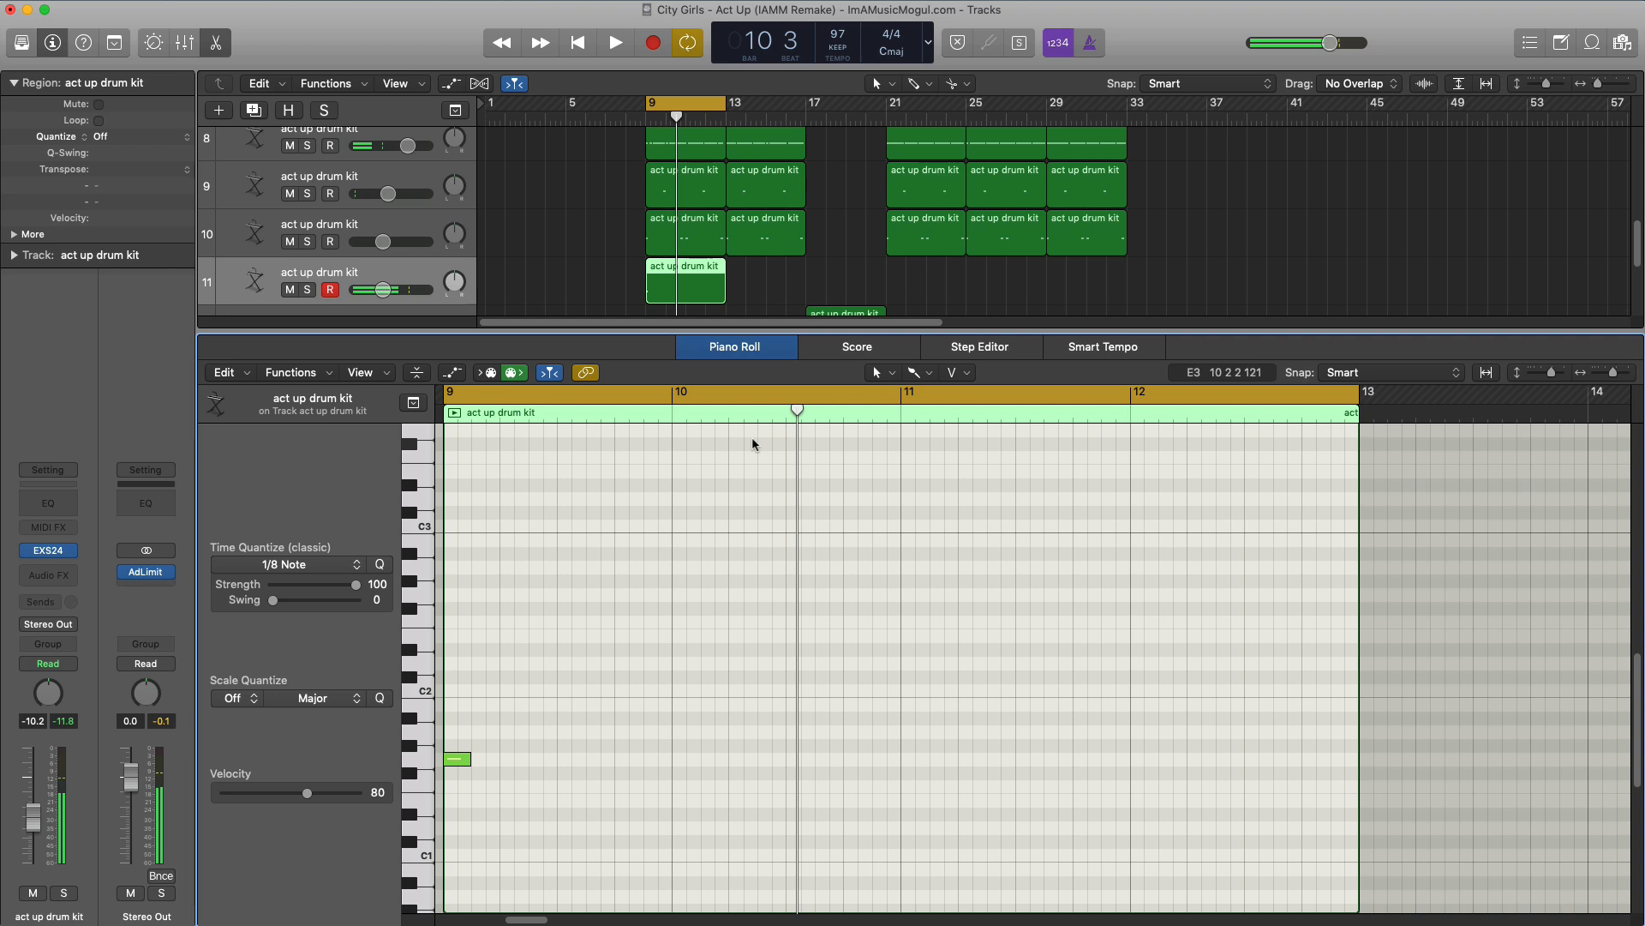
pyautogui.click(915, 375)
pyautogui.click(742, 483)
pyautogui.press('space')
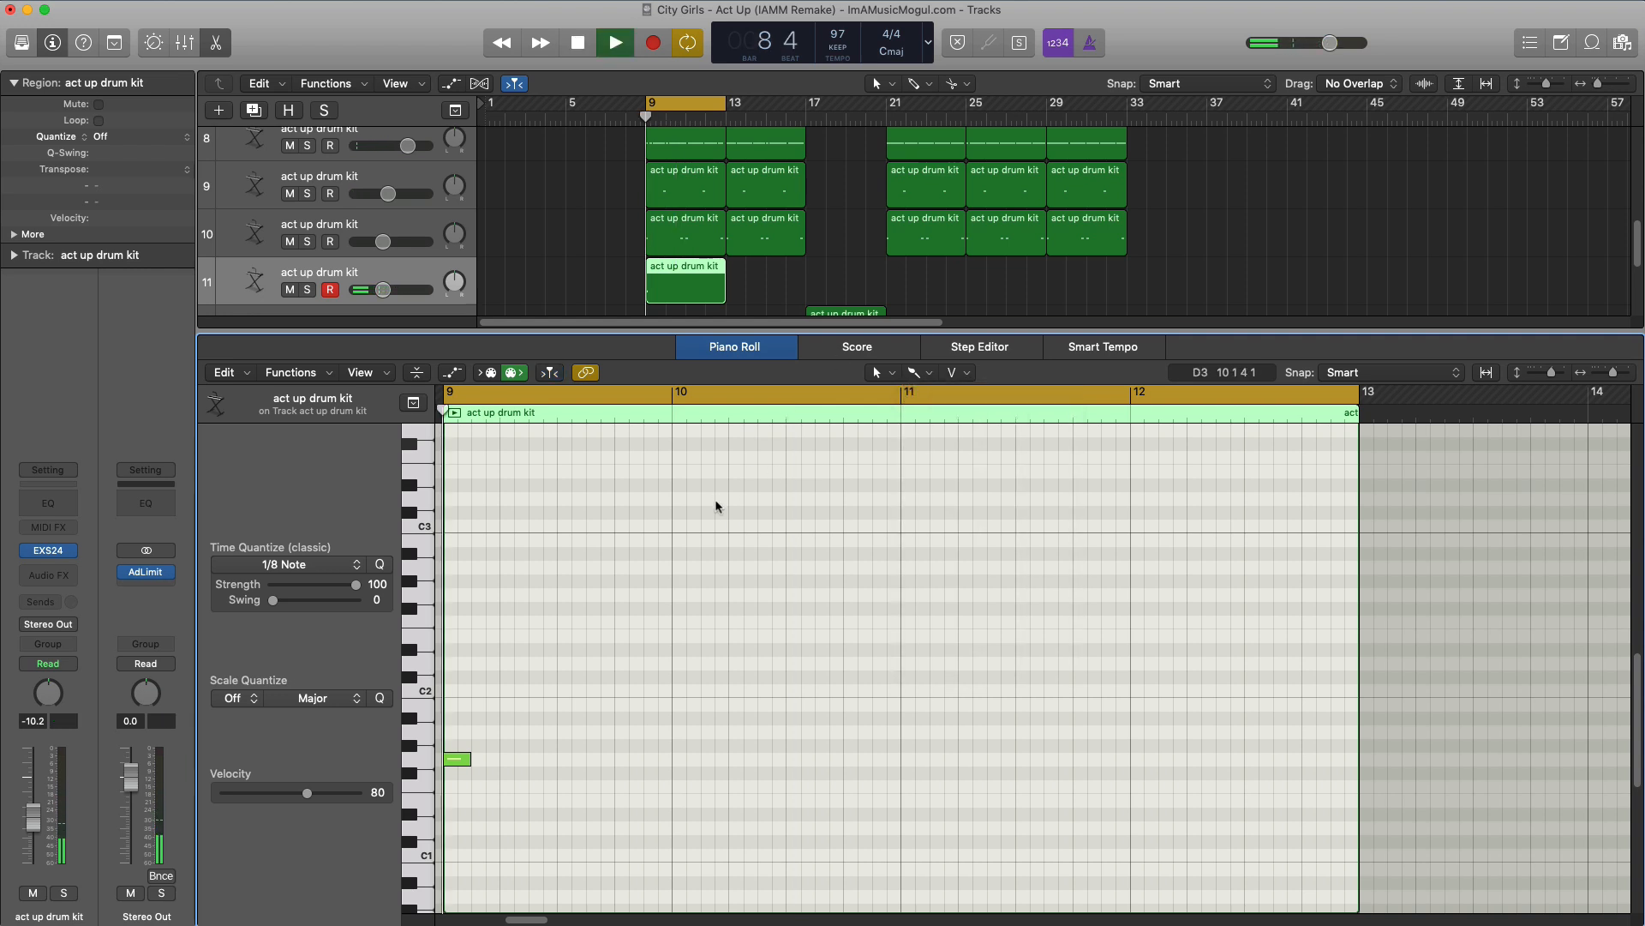
pyautogui.press('space')
pyautogui.press('space')
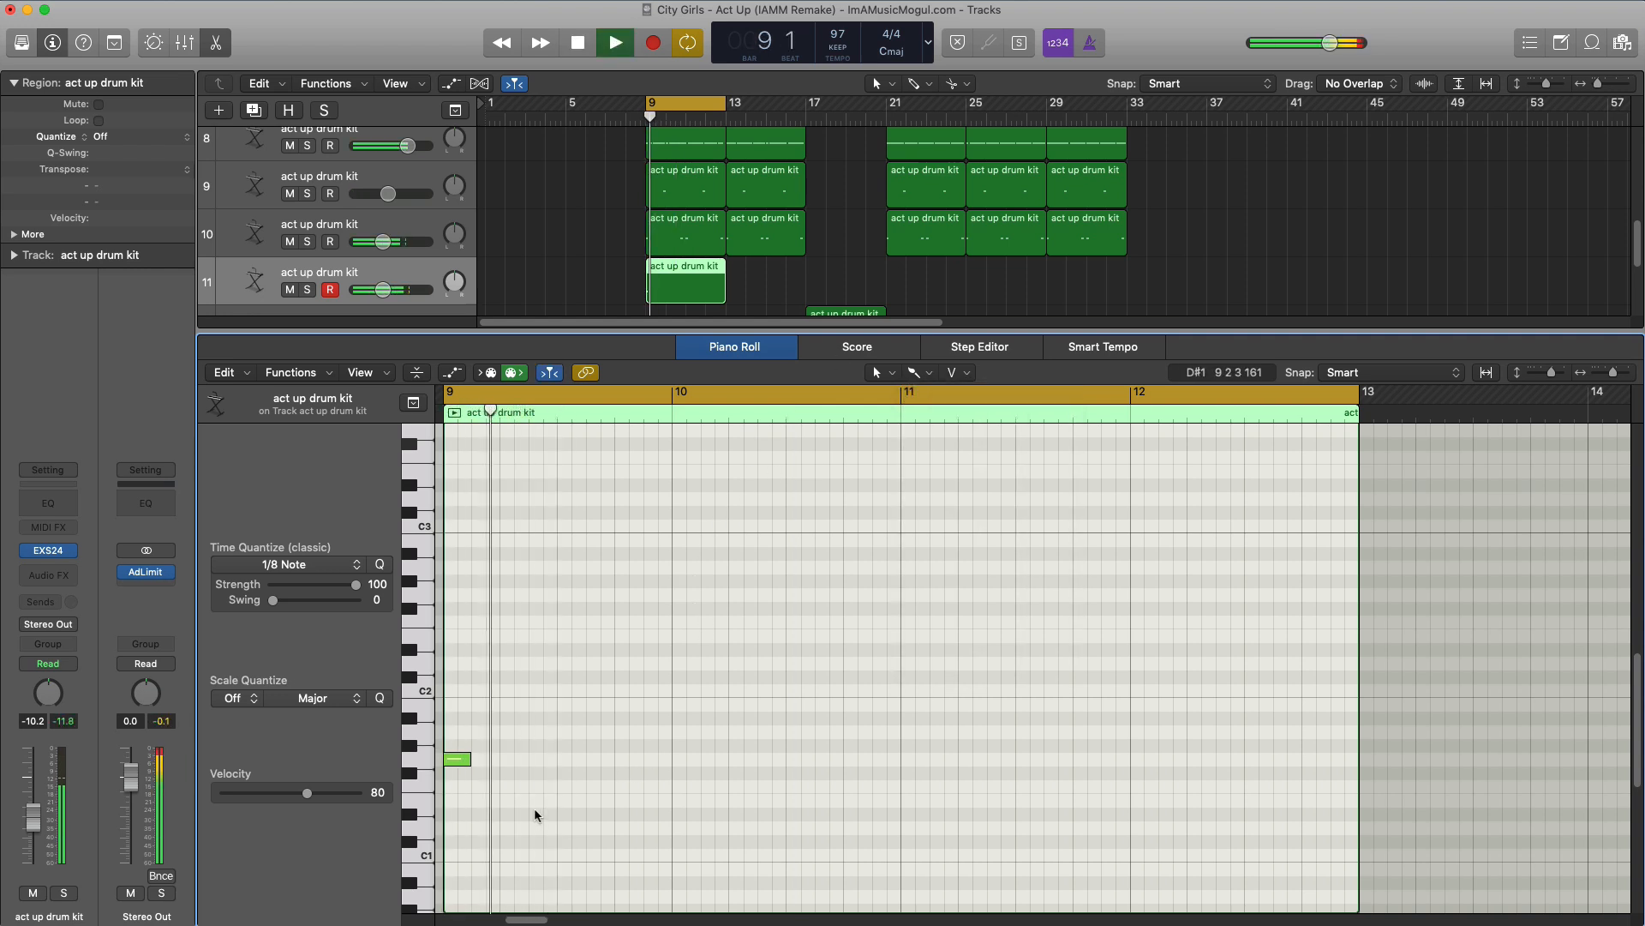
pyautogui.moveTo(485, 806); pyautogui.dragTo(499, 801)
pyautogui.press('space')
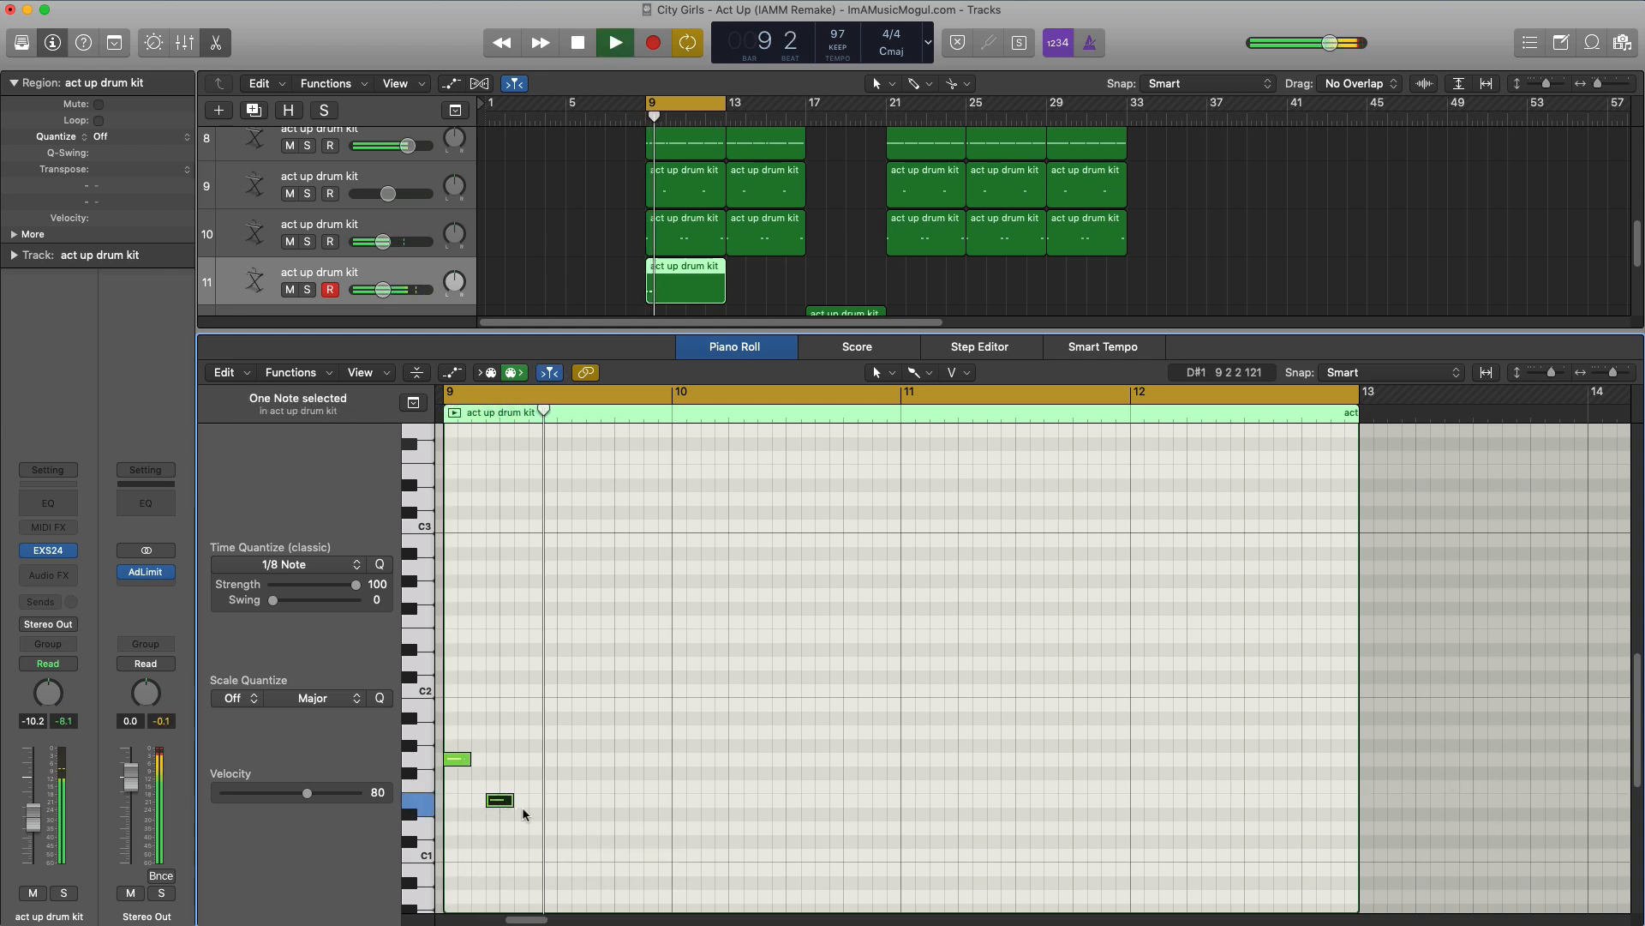
# Open and close track 11's EXS24 sampler, add an F#1 note at 9 2 3 and play the pattern
pyautogui.press('space')
pyautogui.click(60, 554)
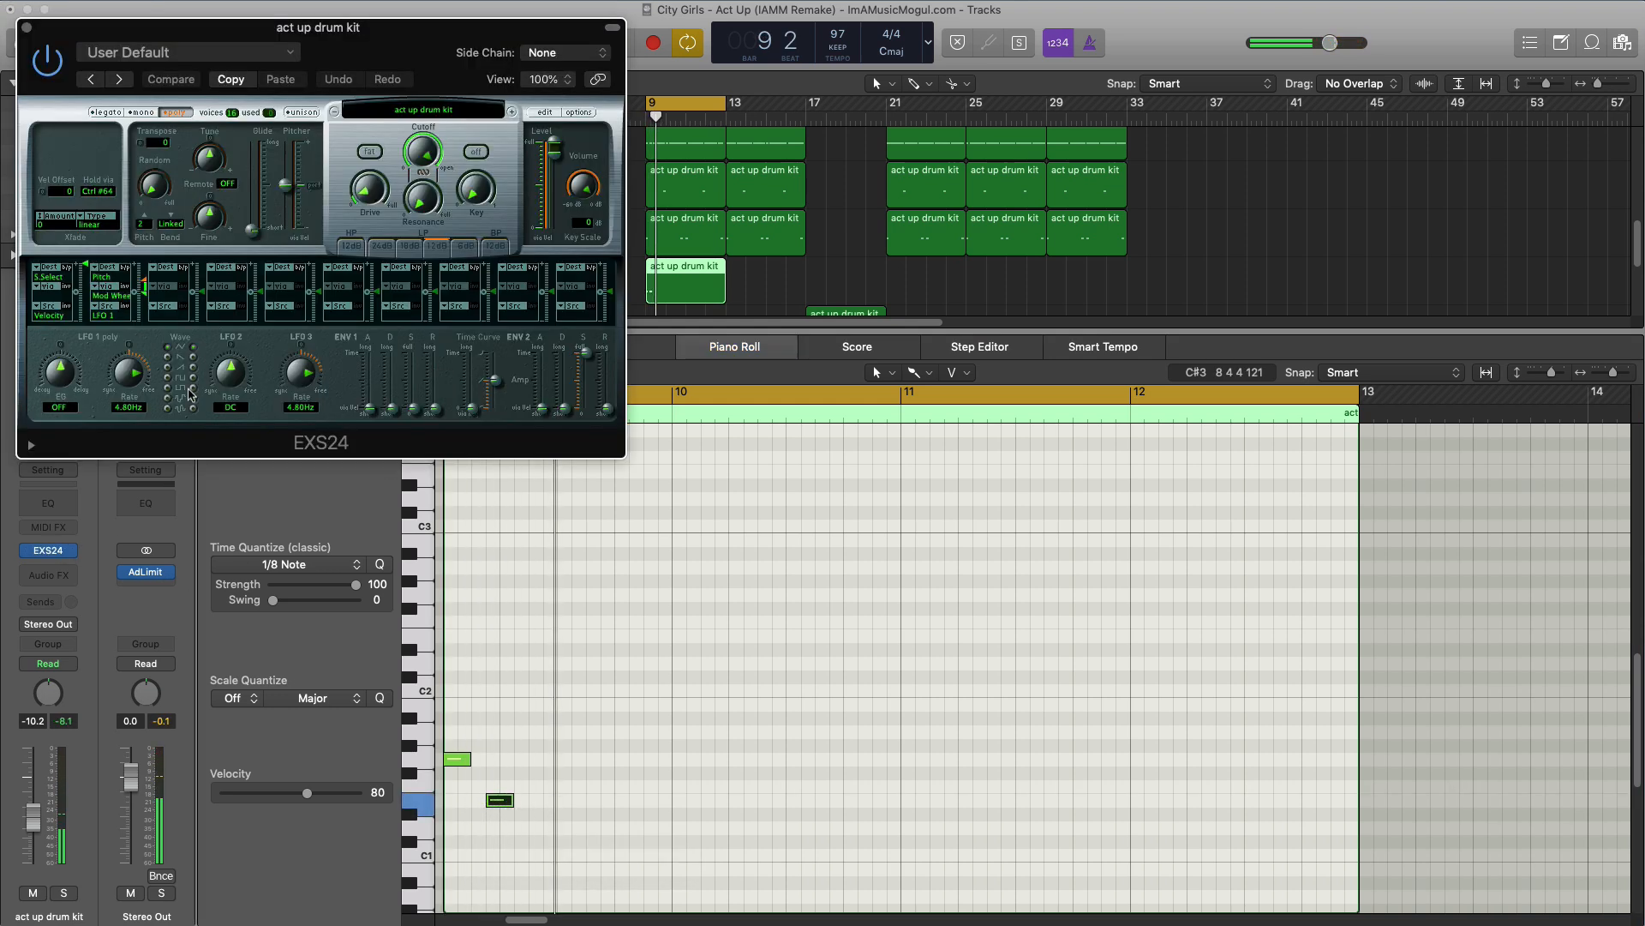
pyautogui.click(26, 27)
pyautogui.press('space')
pyautogui.press('space')
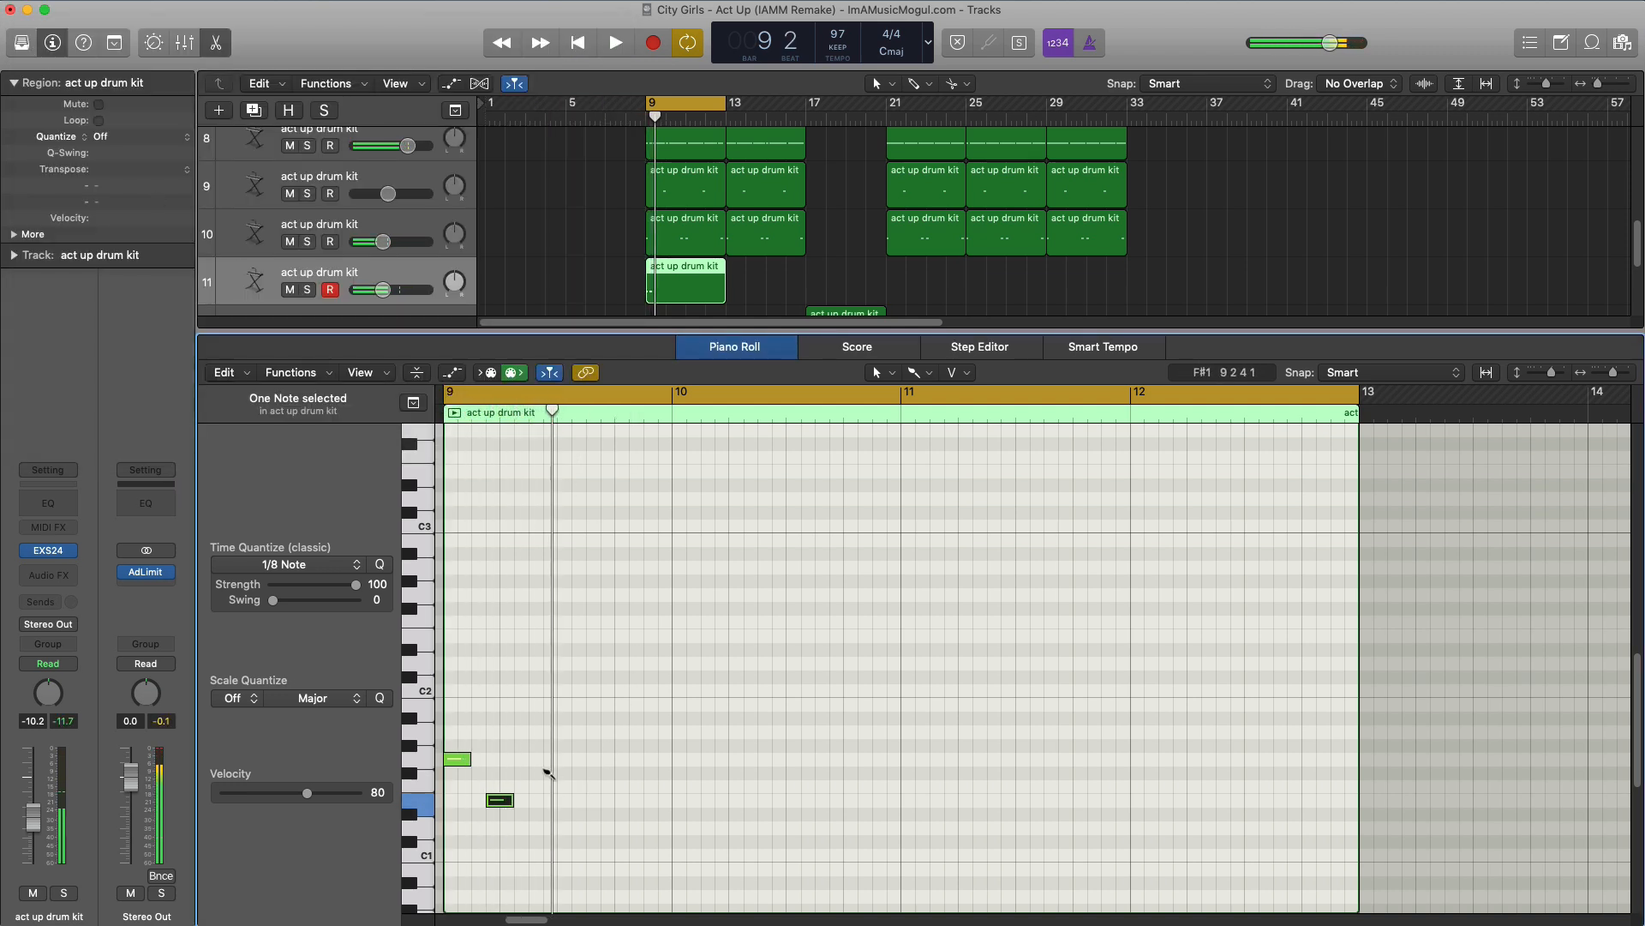
pyautogui.click(549, 771)
pyautogui.press('space')
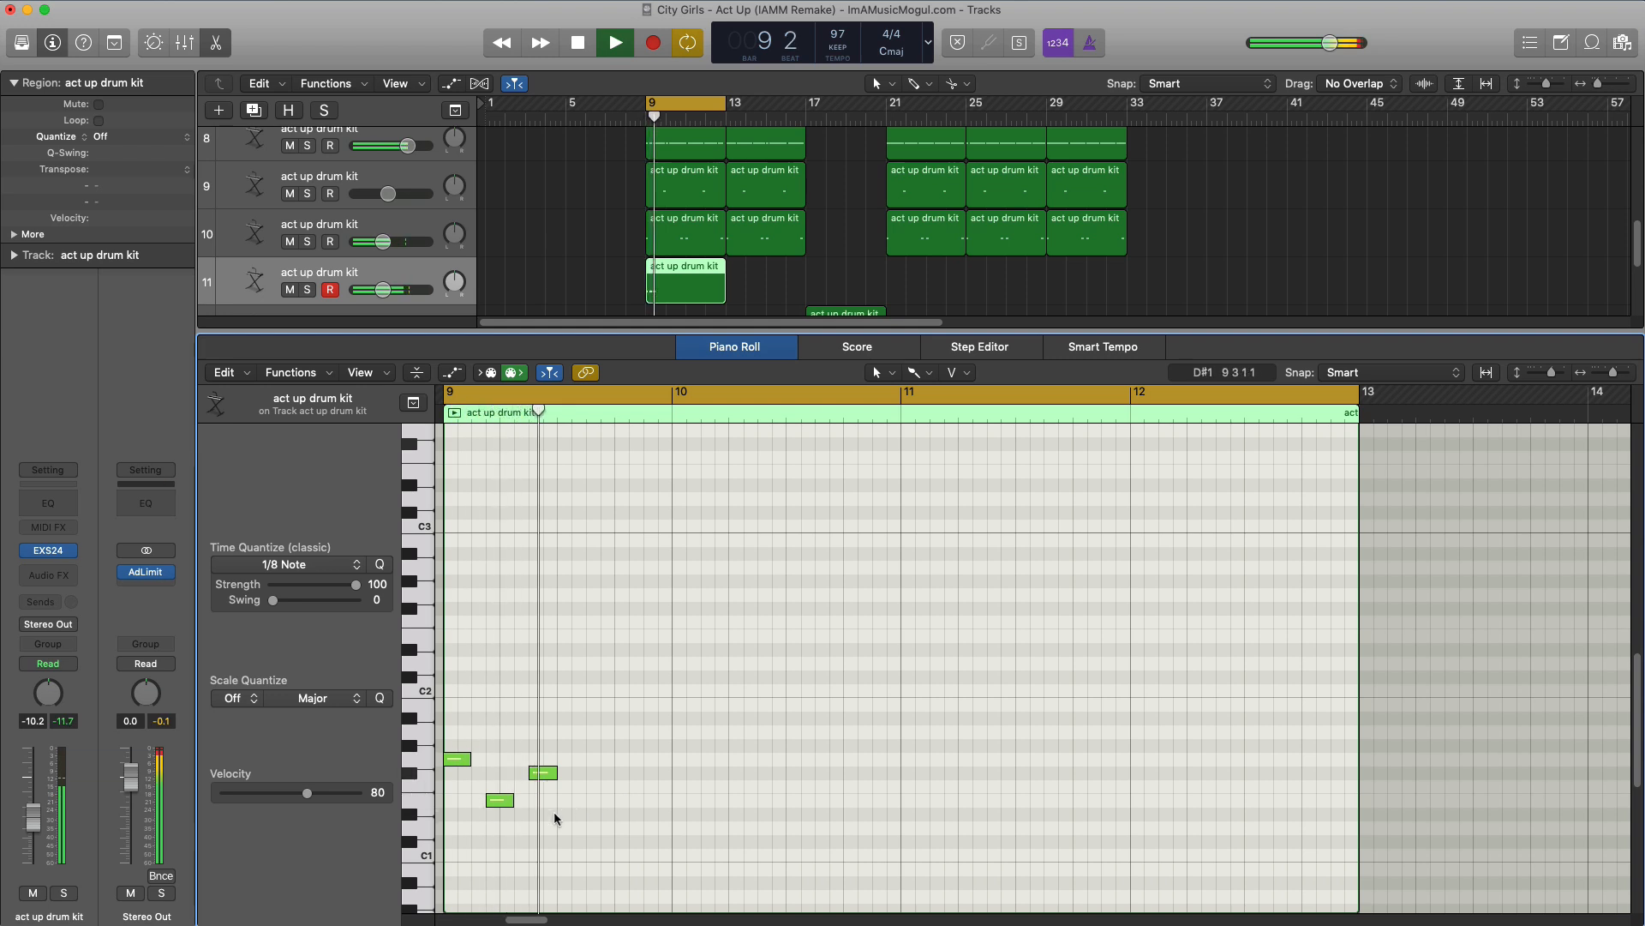
# Lower the second note to D1 and the third note to D#1 during playback
pyautogui.moveTo(497, 806); pyautogui.dragTo(498, 833)
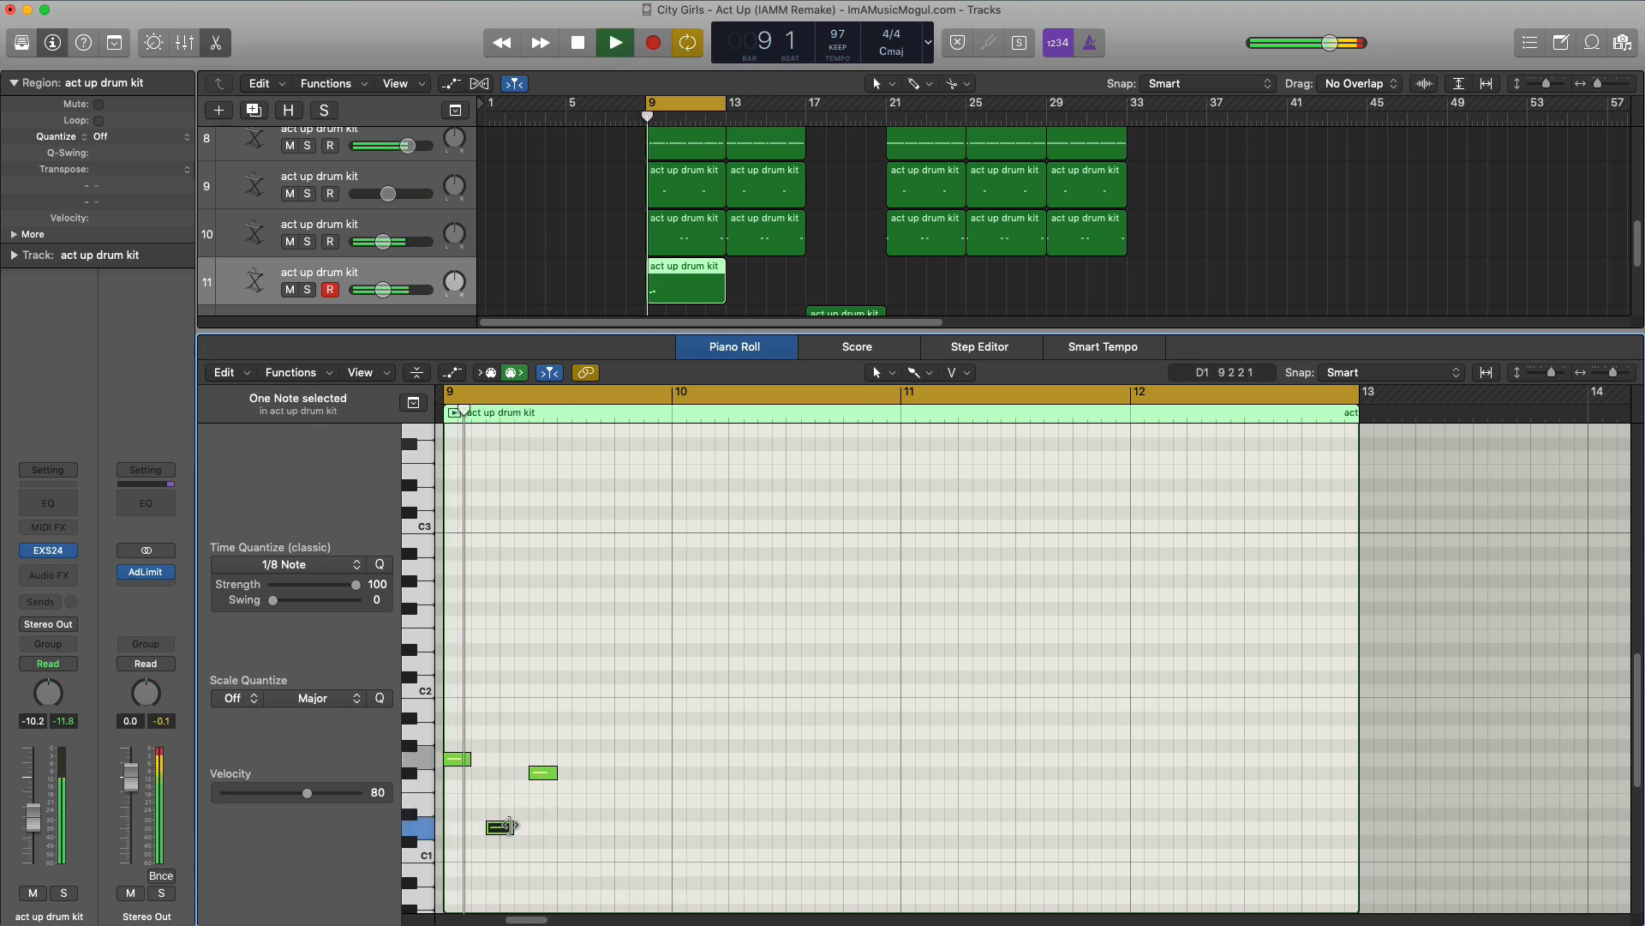
pyautogui.moveTo(542, 773); pyautogui.dragTo(541, 814)
pyautogui.press('space')
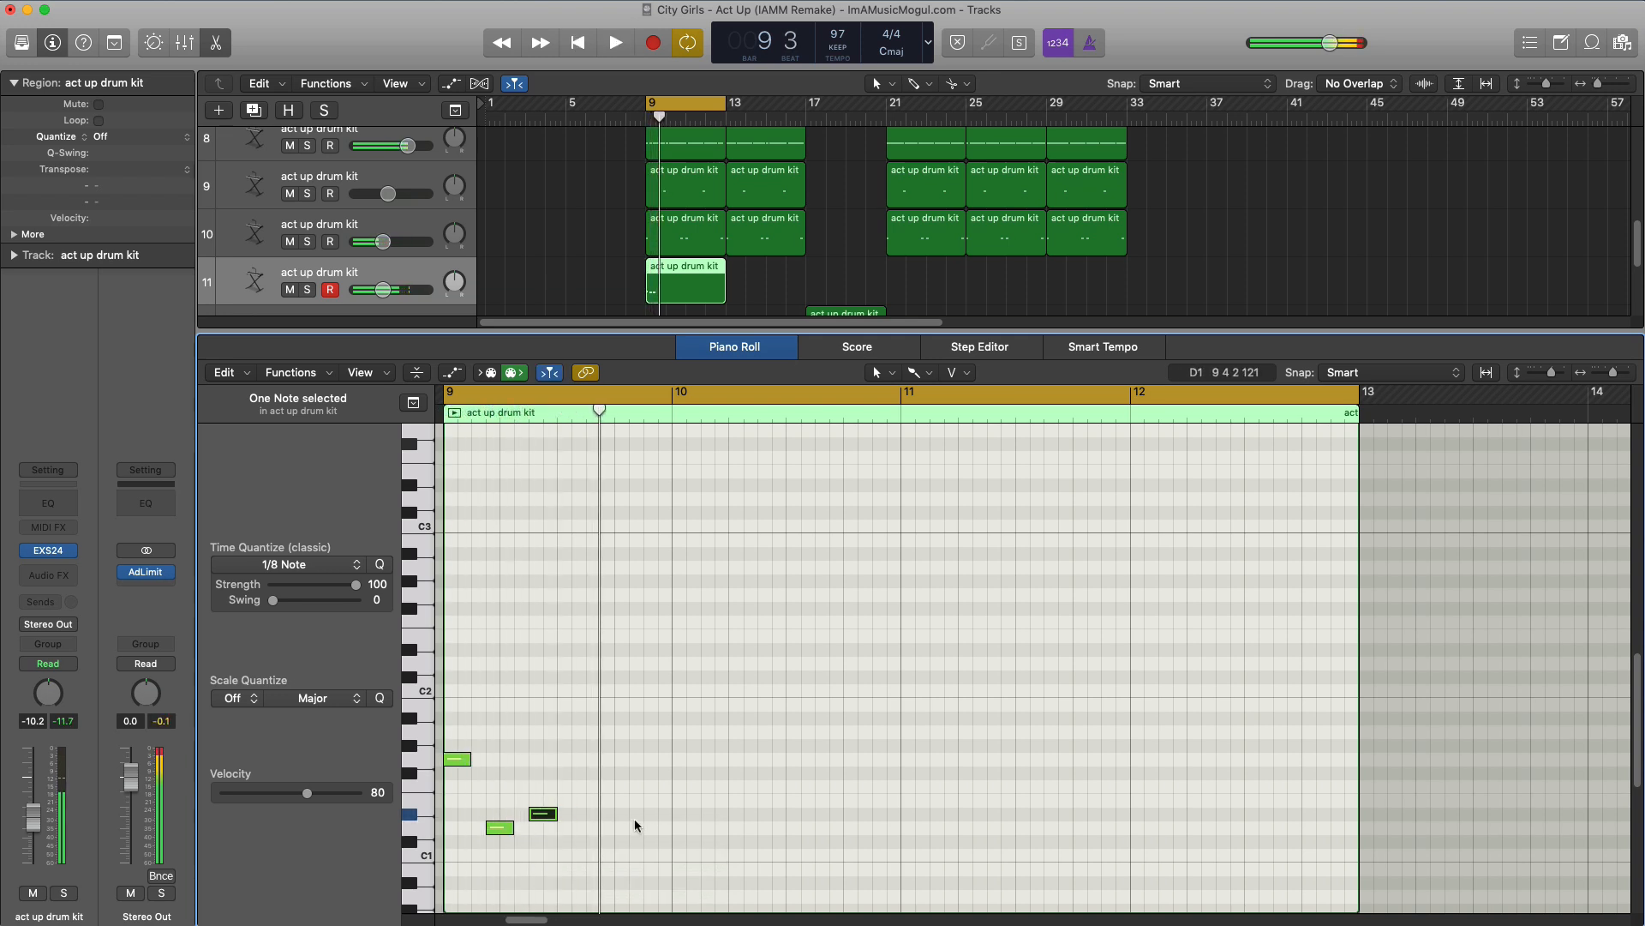
# Add a D#1 note at 9 3 3 and a C#1 note at 9 4 1, and play the five-note pattern
pyautogui.click(634, 816)
pyautogui.press('space')
pyautogui.click(920, 373)
pyautogui.click(960, 417)
pyautogui.moveTo(675, 695); pyautogui.dragTo(602, 840)
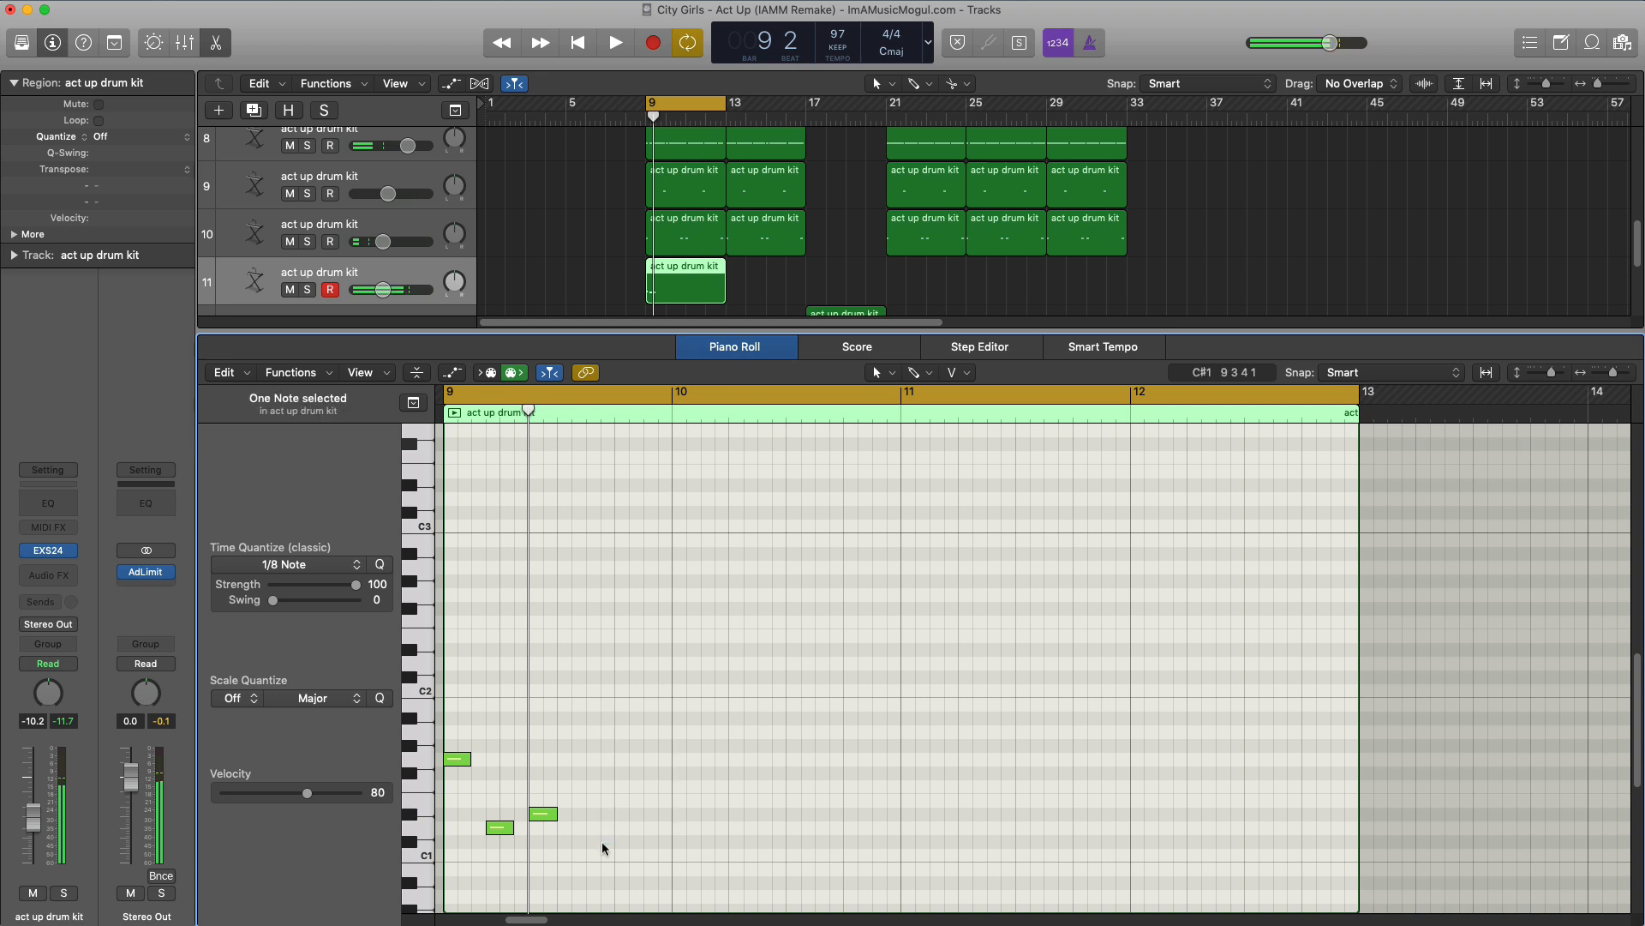
pyautogui.press('space')
pyautogui.click(600, 815)
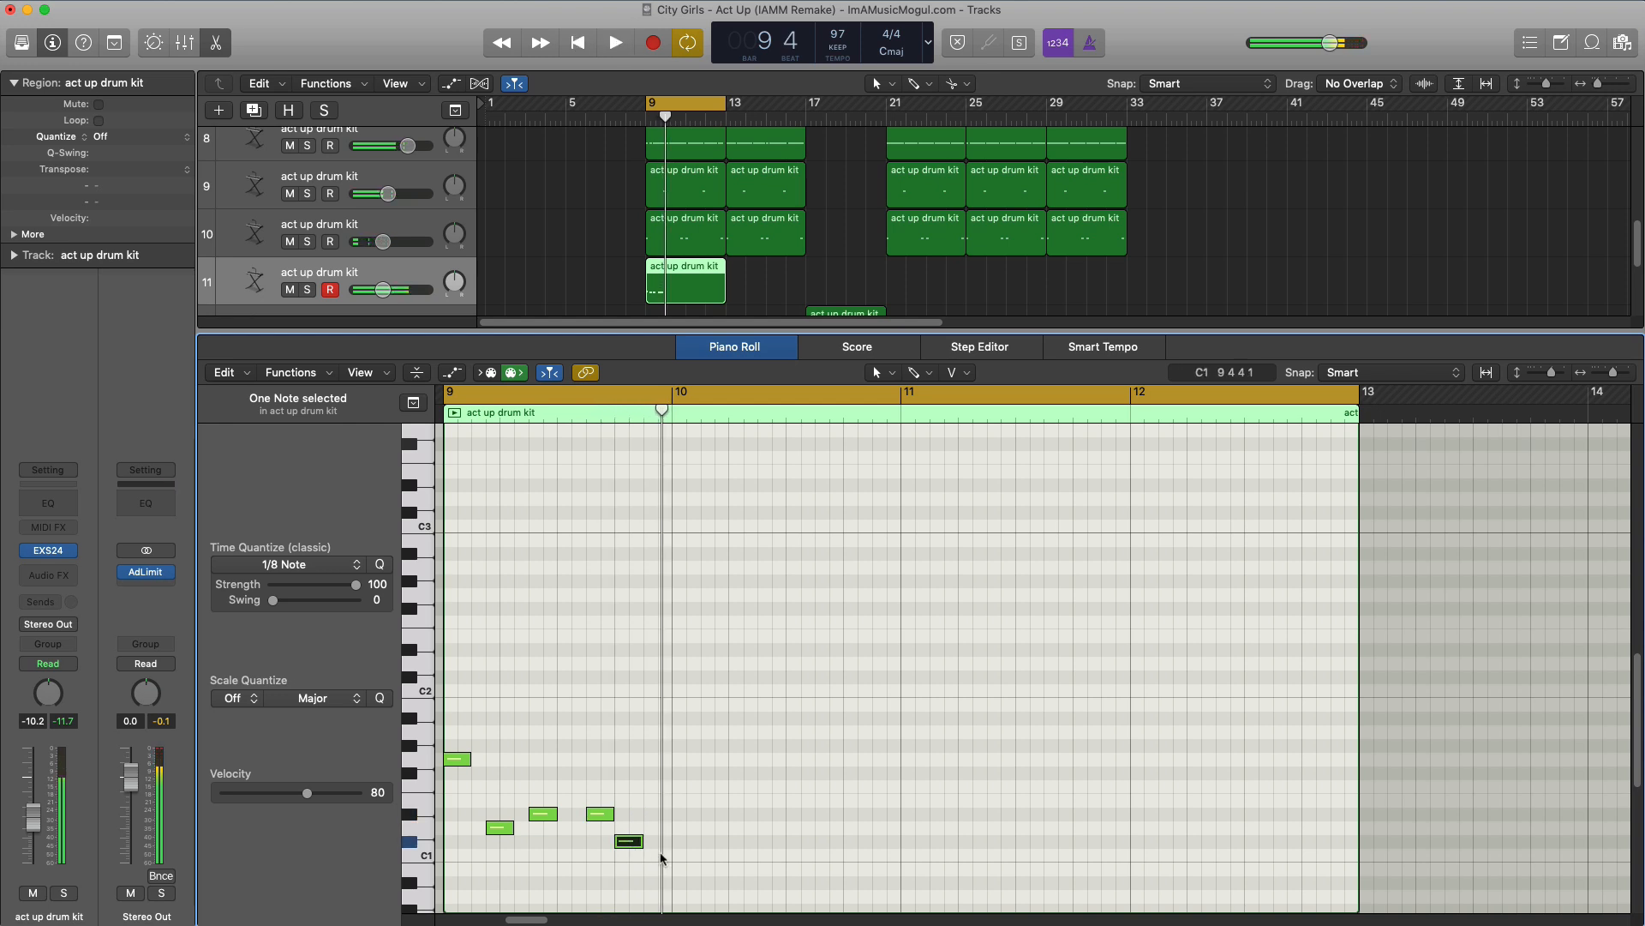
pyautogui.press('space')
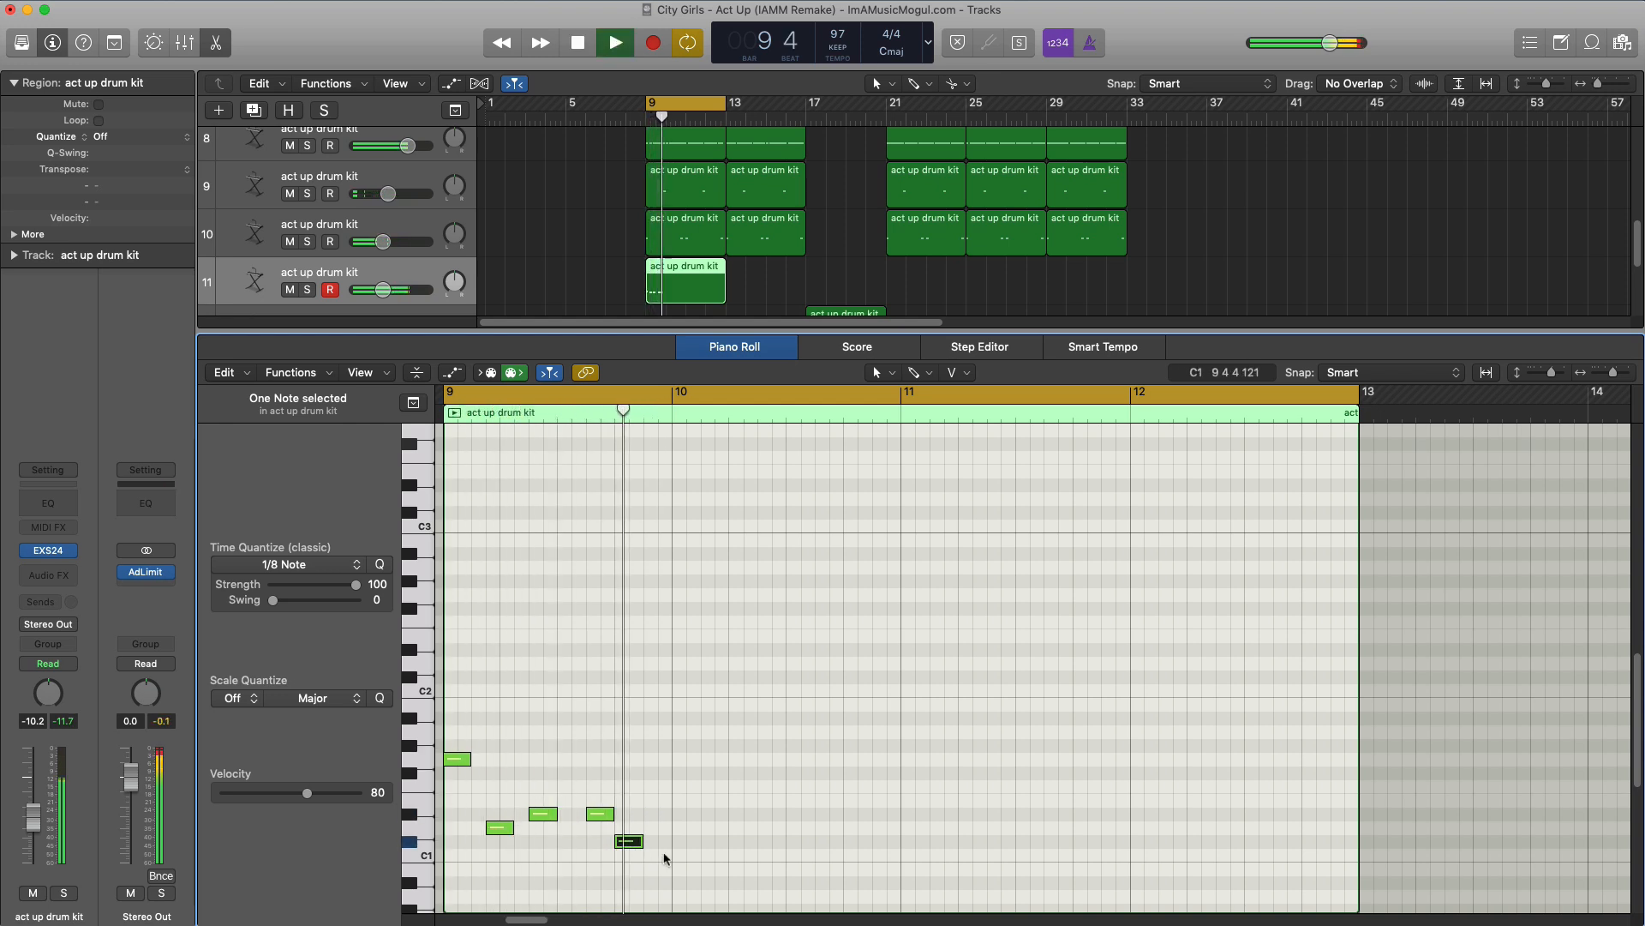
pyautogui.press('space')
# Repeat the five notes of bar 9 to fill bars 10 to 12, and add a G1 note at 10 4 3 while auditioning
pyautogui.moveTo(665, 860); pyautogui.dragTo(447, 742)
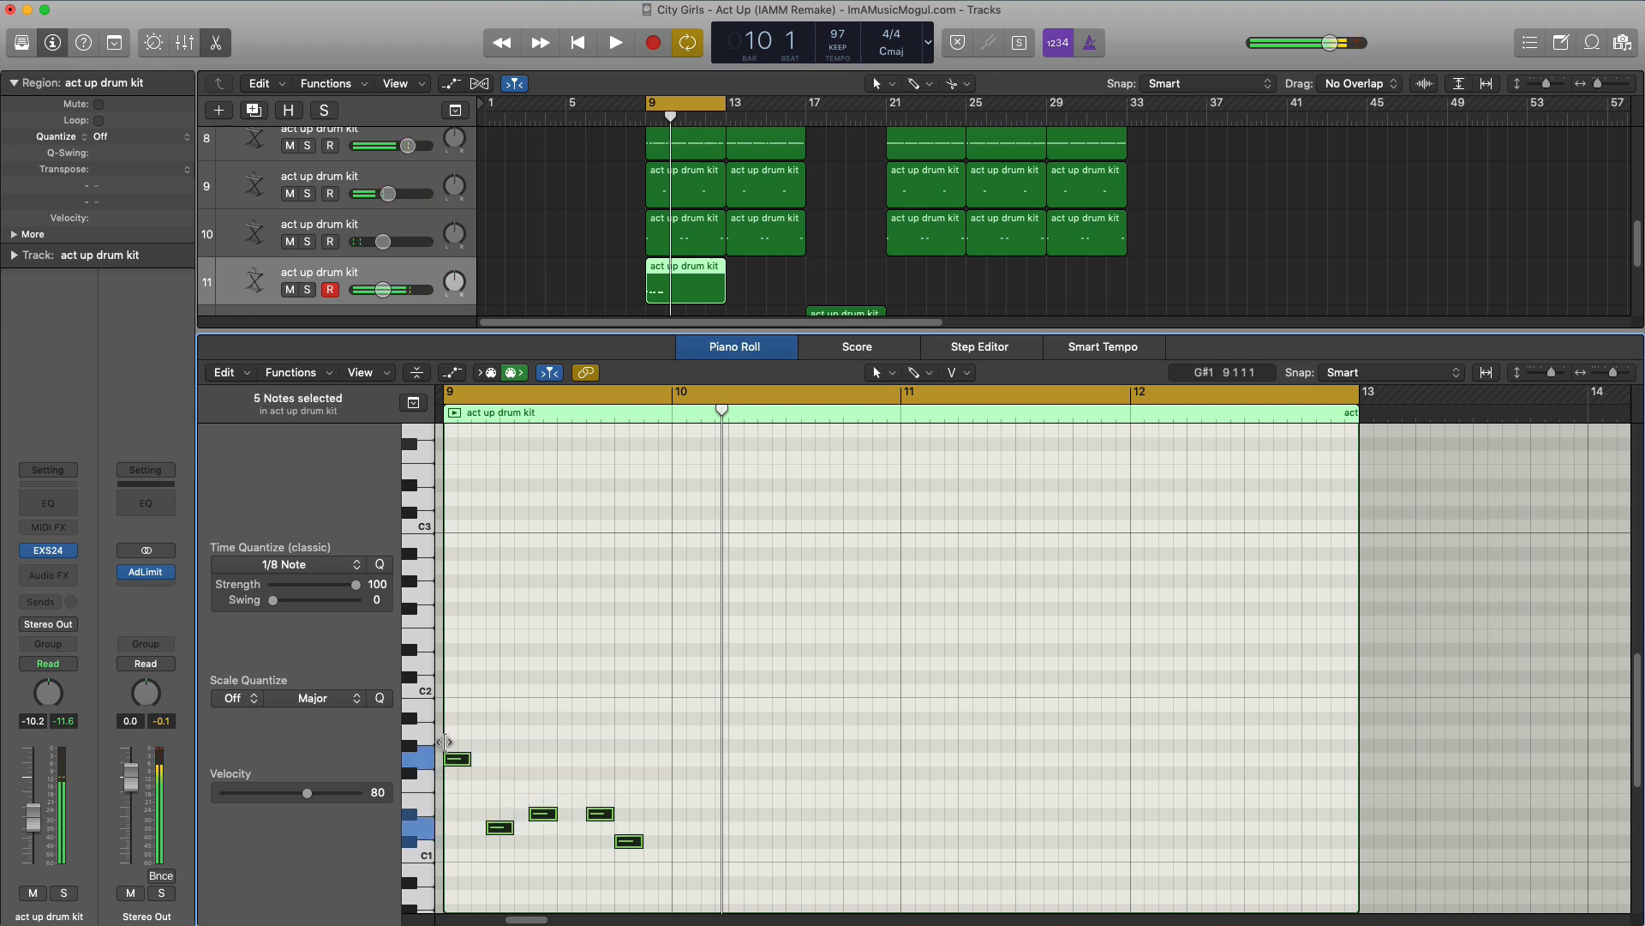
pyautogui.press('super+r')
pyautogui.press('super+r')
pyautogui.press('space')
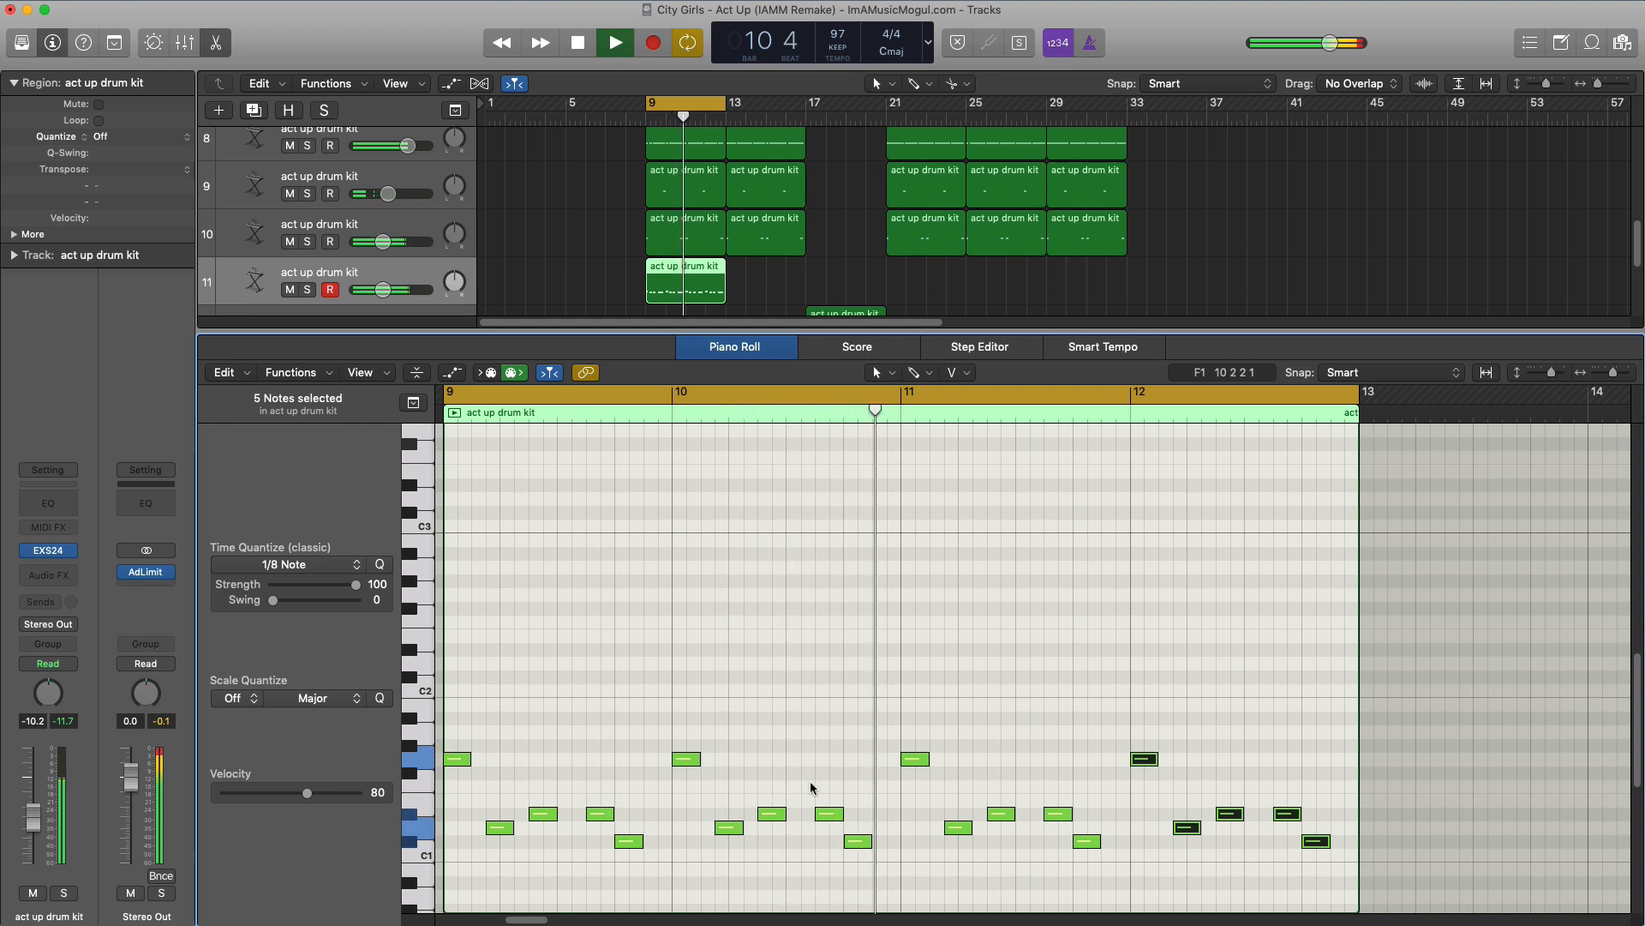
pyautogui.press('space')
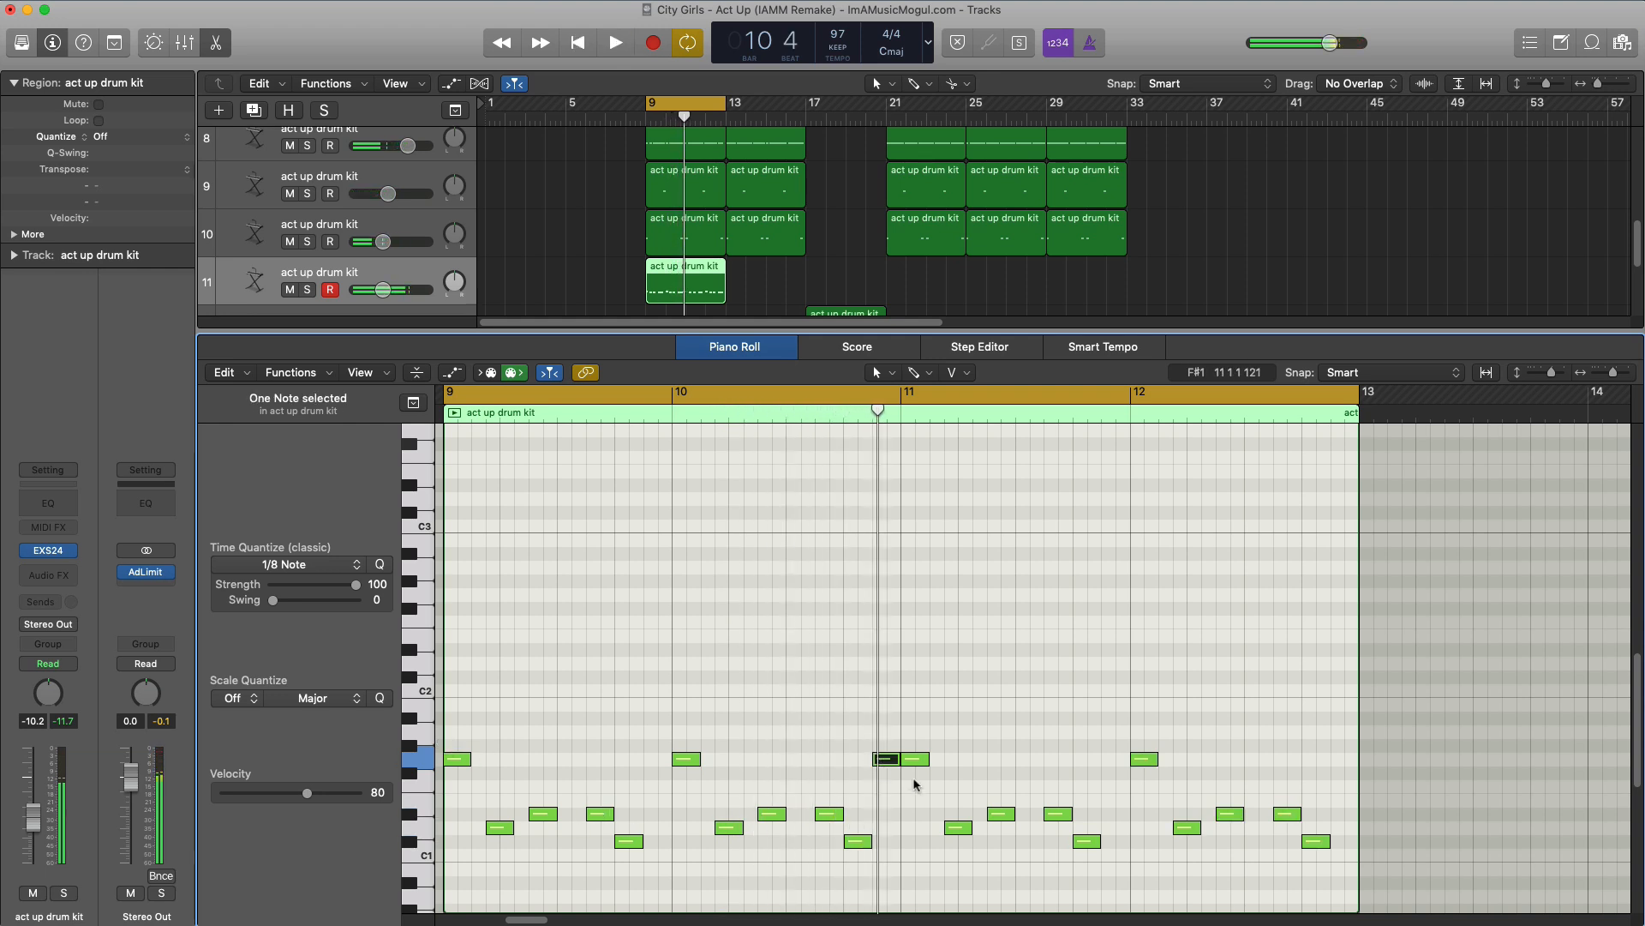
# Add a G1 note at 12 4 3 while the pattern plays and close the Piano Roll
pyautogui.press('space')
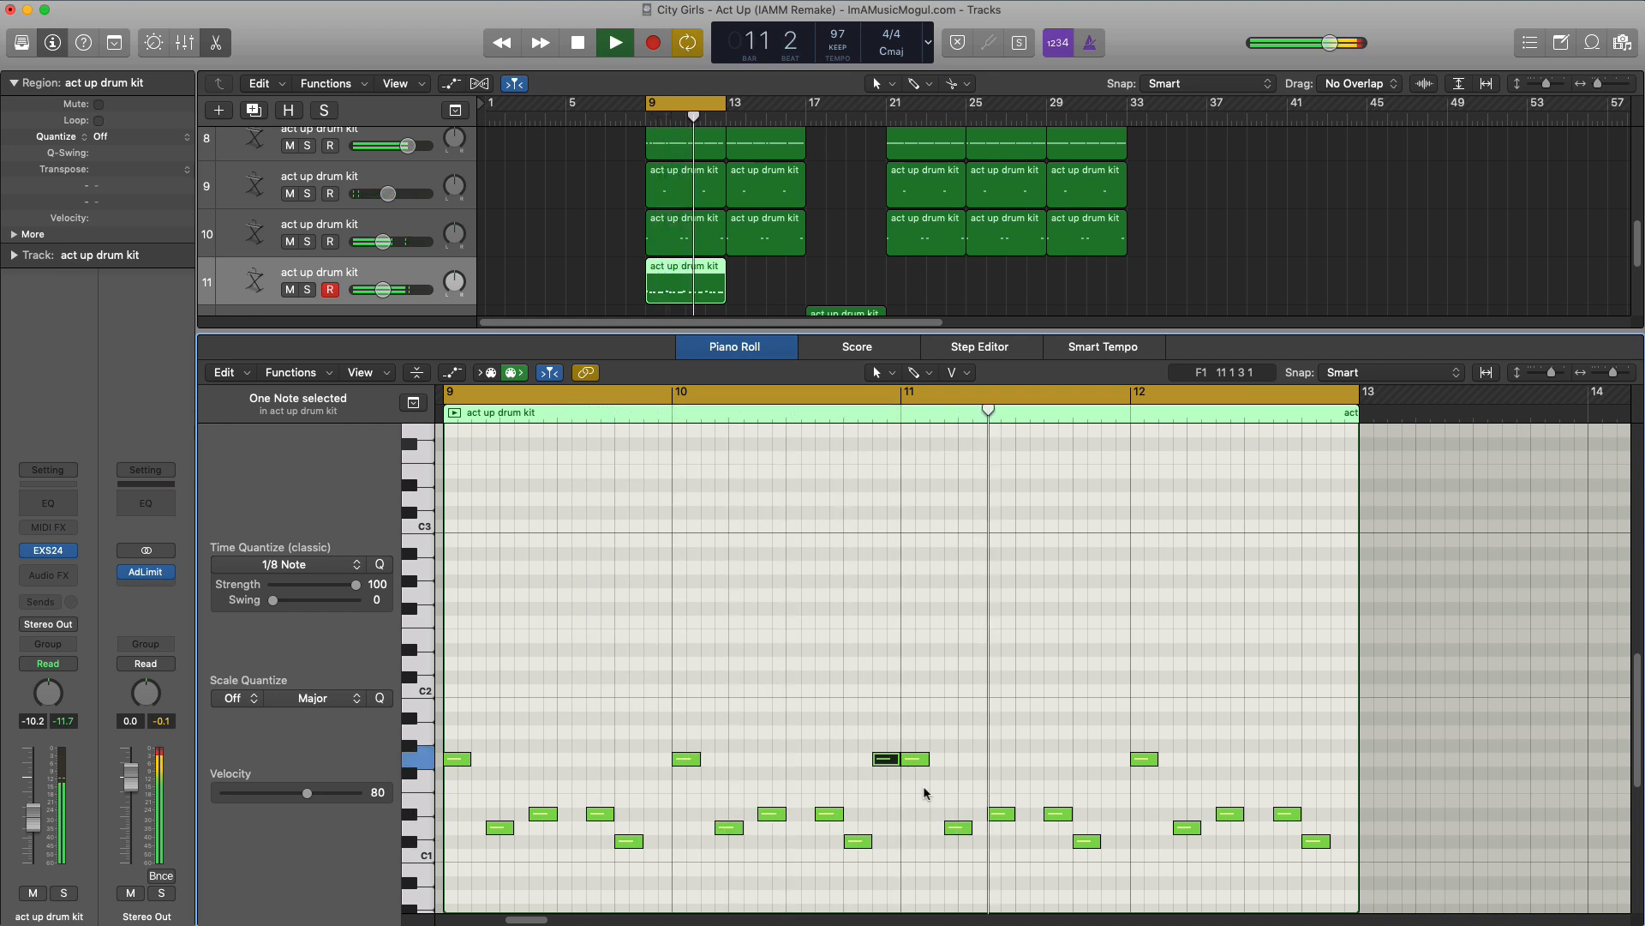
pyautogui.click(1335, 759)
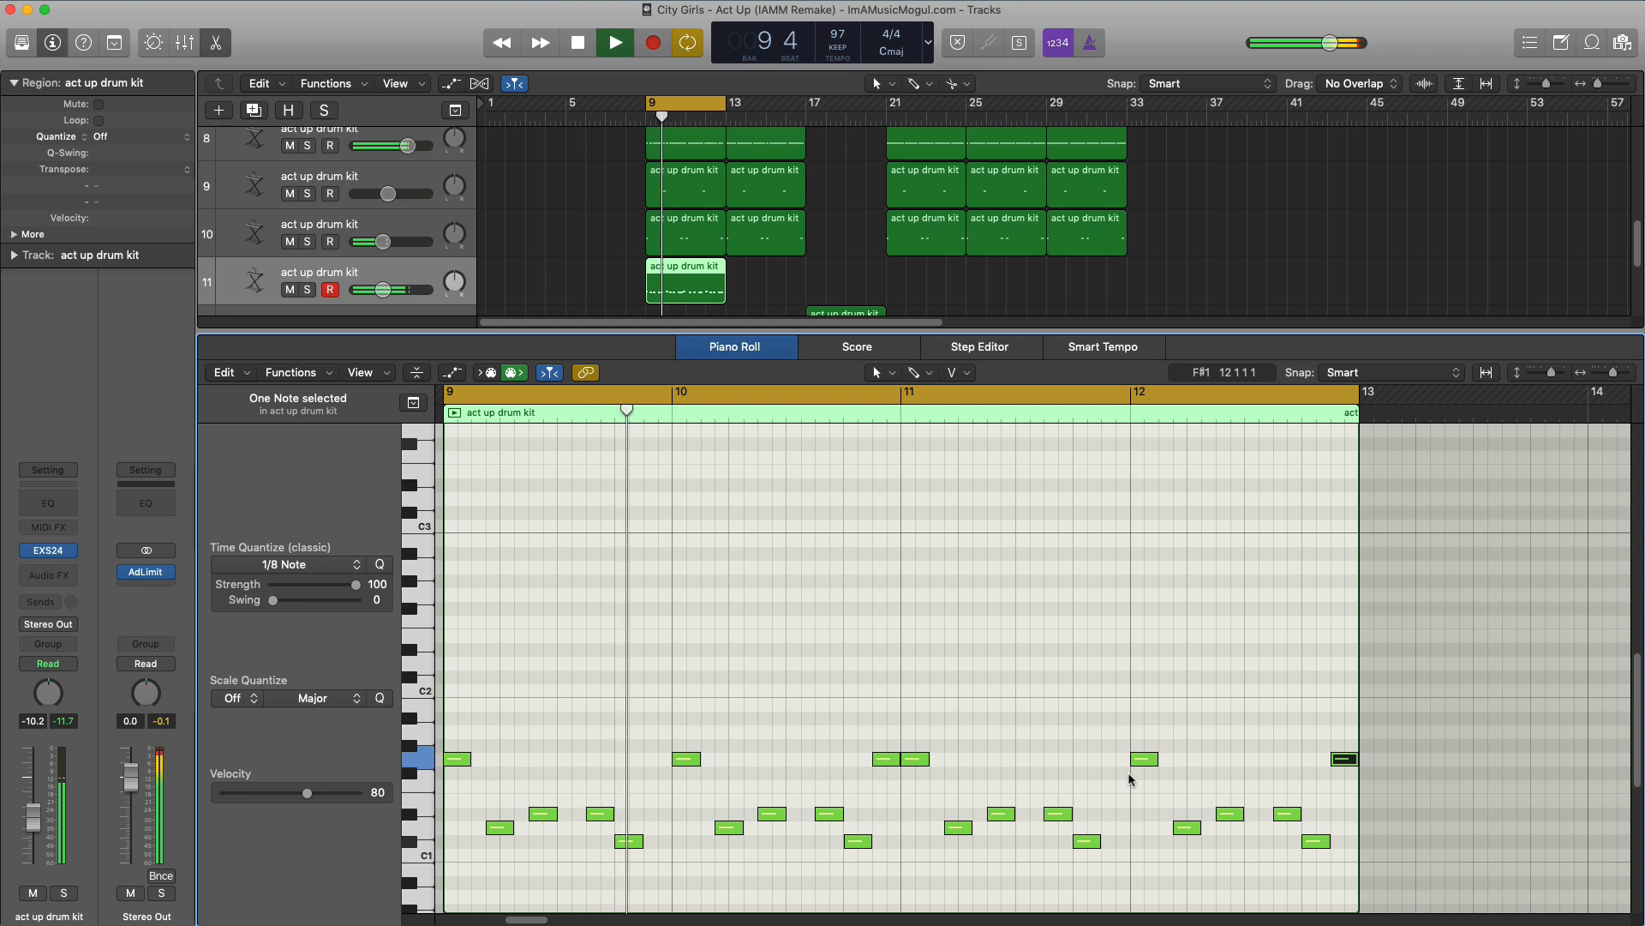
pyautogui.press('p')
pyautogui.press('space')
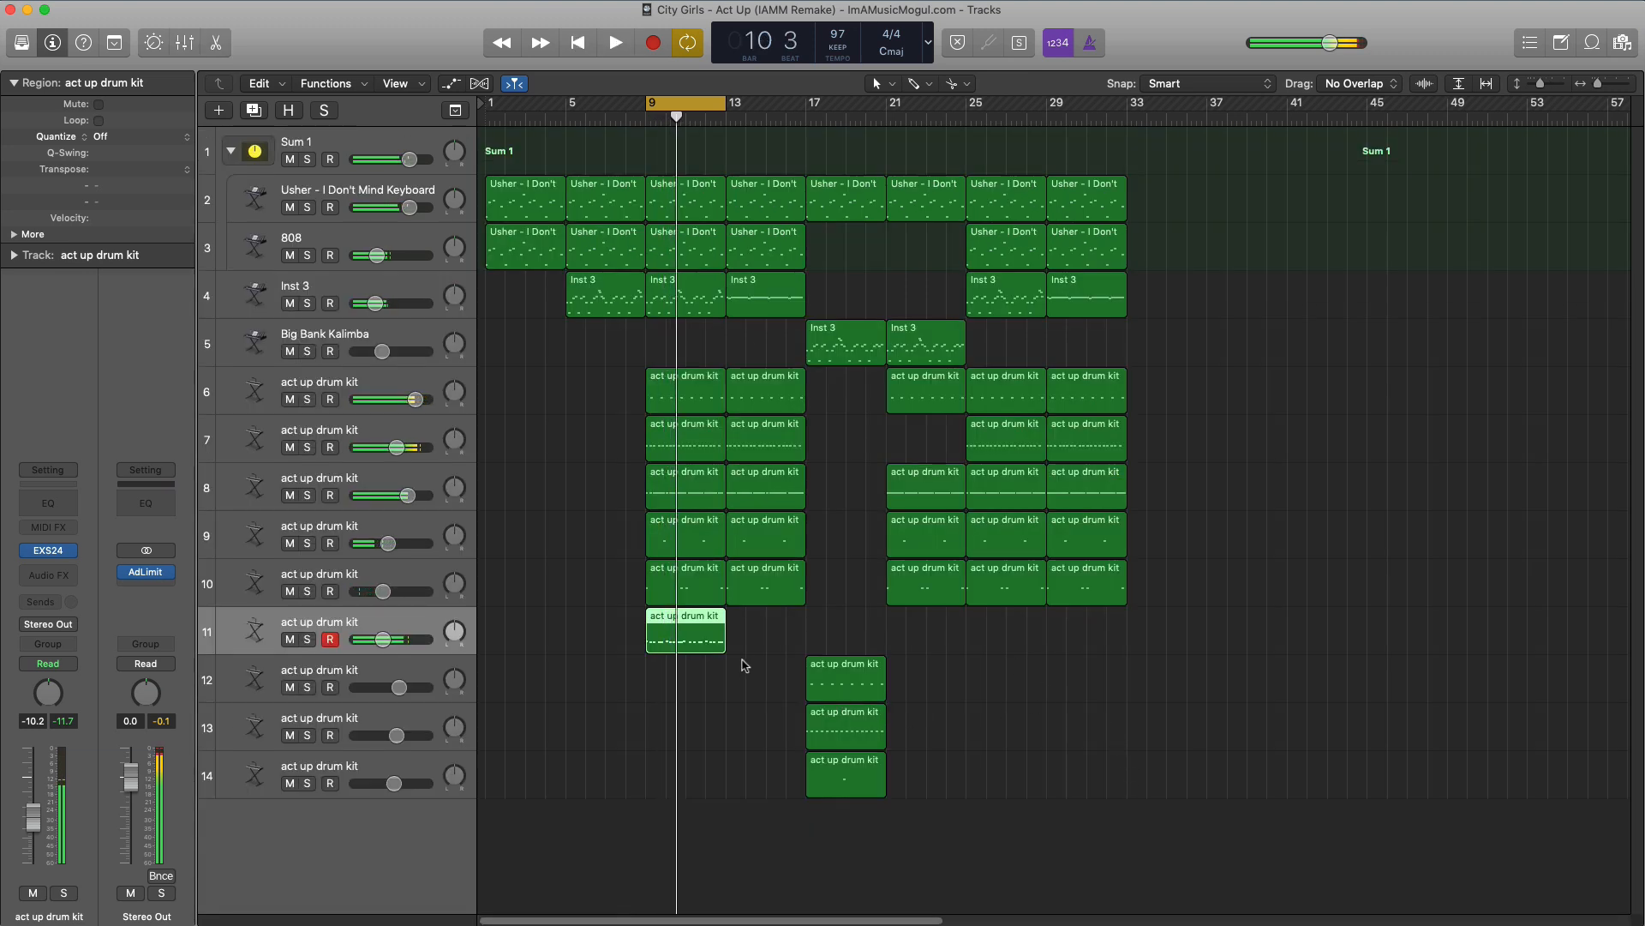
# Raise track 11's volume to -4.8 dB and audition the mix
pyautogui.moveTo(383, 639); pyautogui.dragTo(394, 639)
pyautogui.press('space')
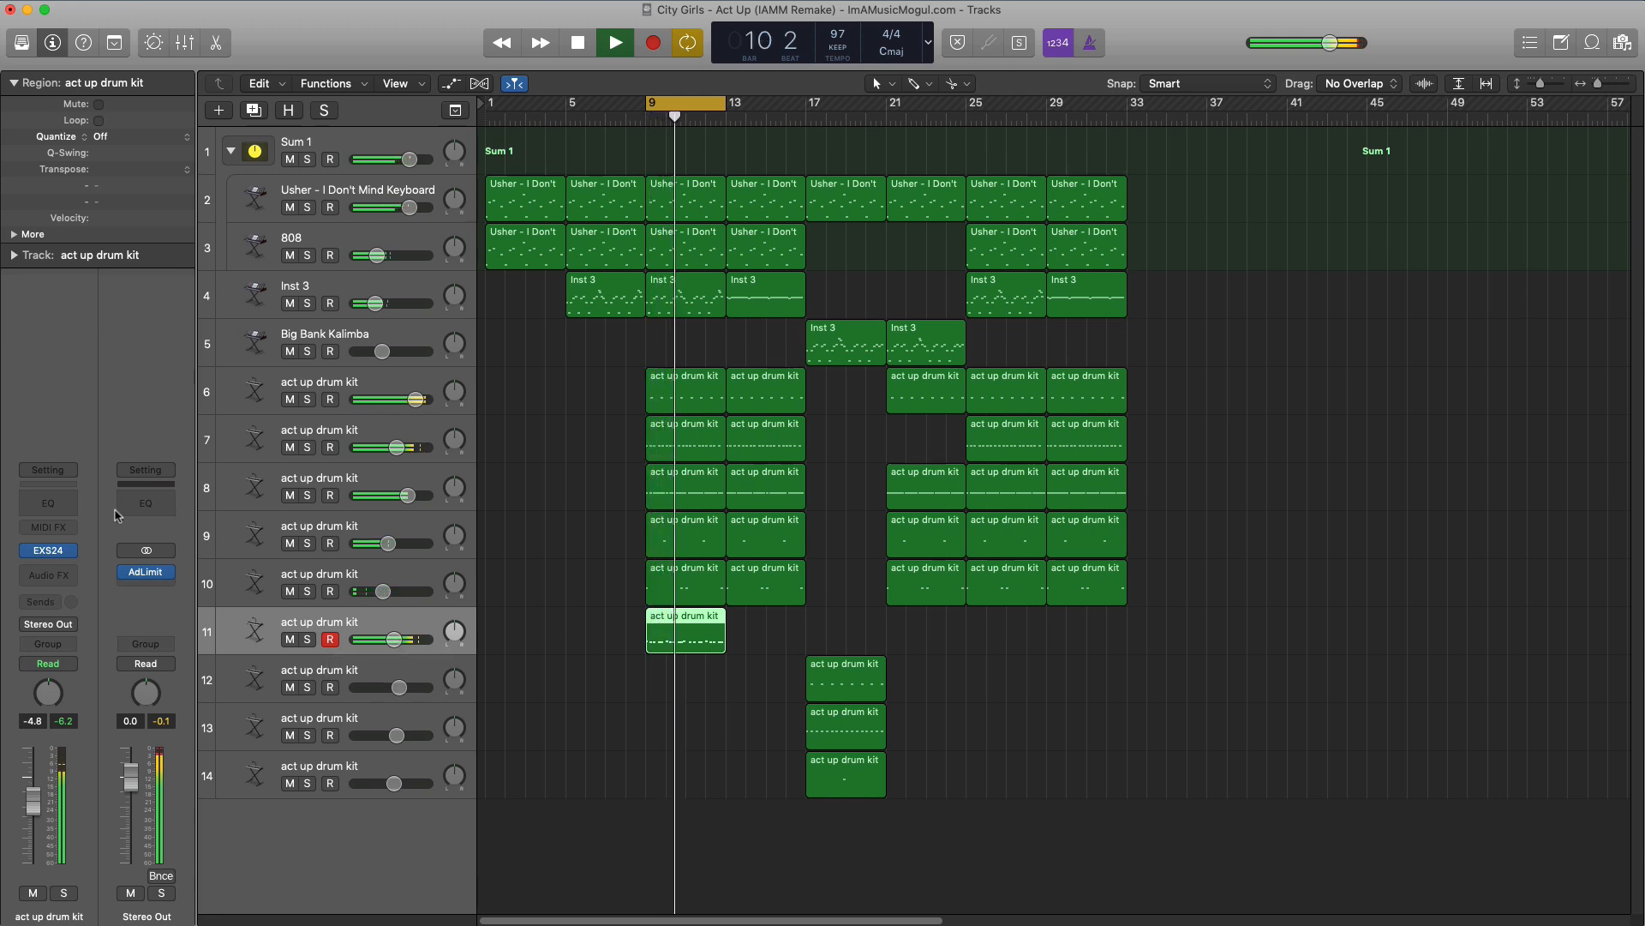
pyautogui.press('space')
# Add a Channel EQ to track 11 with the high-cut band set to 485 Hz, and audition it
pyautogui.click(33, 509)
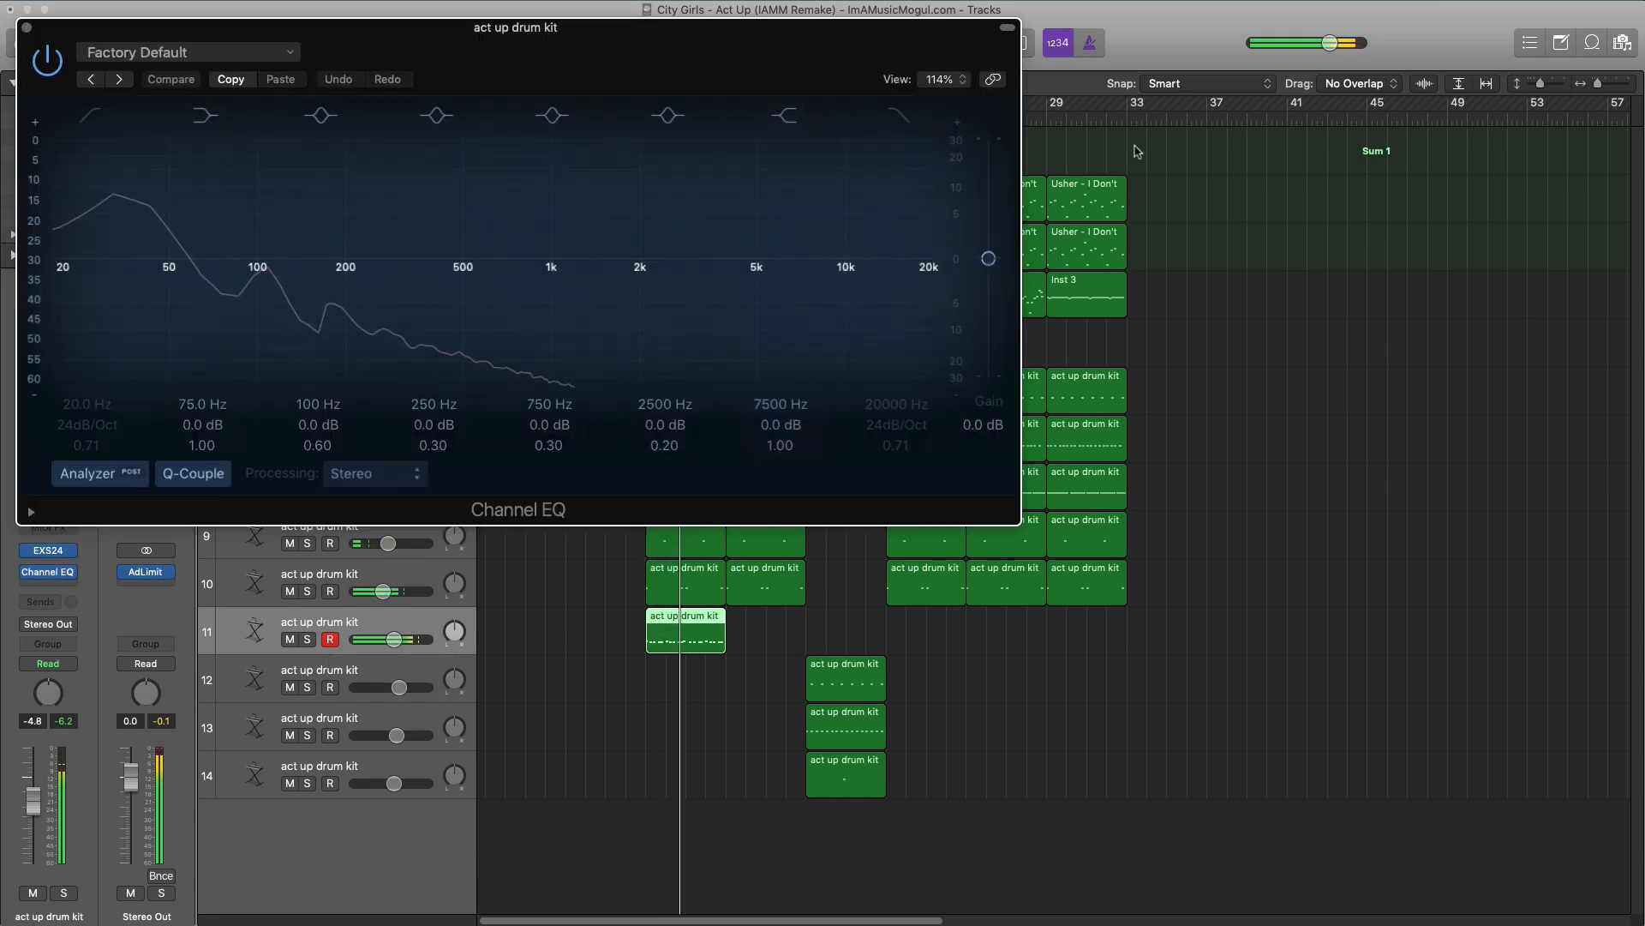
pyautogui.click(897, 114)
pyautogui.moveTo(877, 410); pyautogui.dragTo(877, 497)
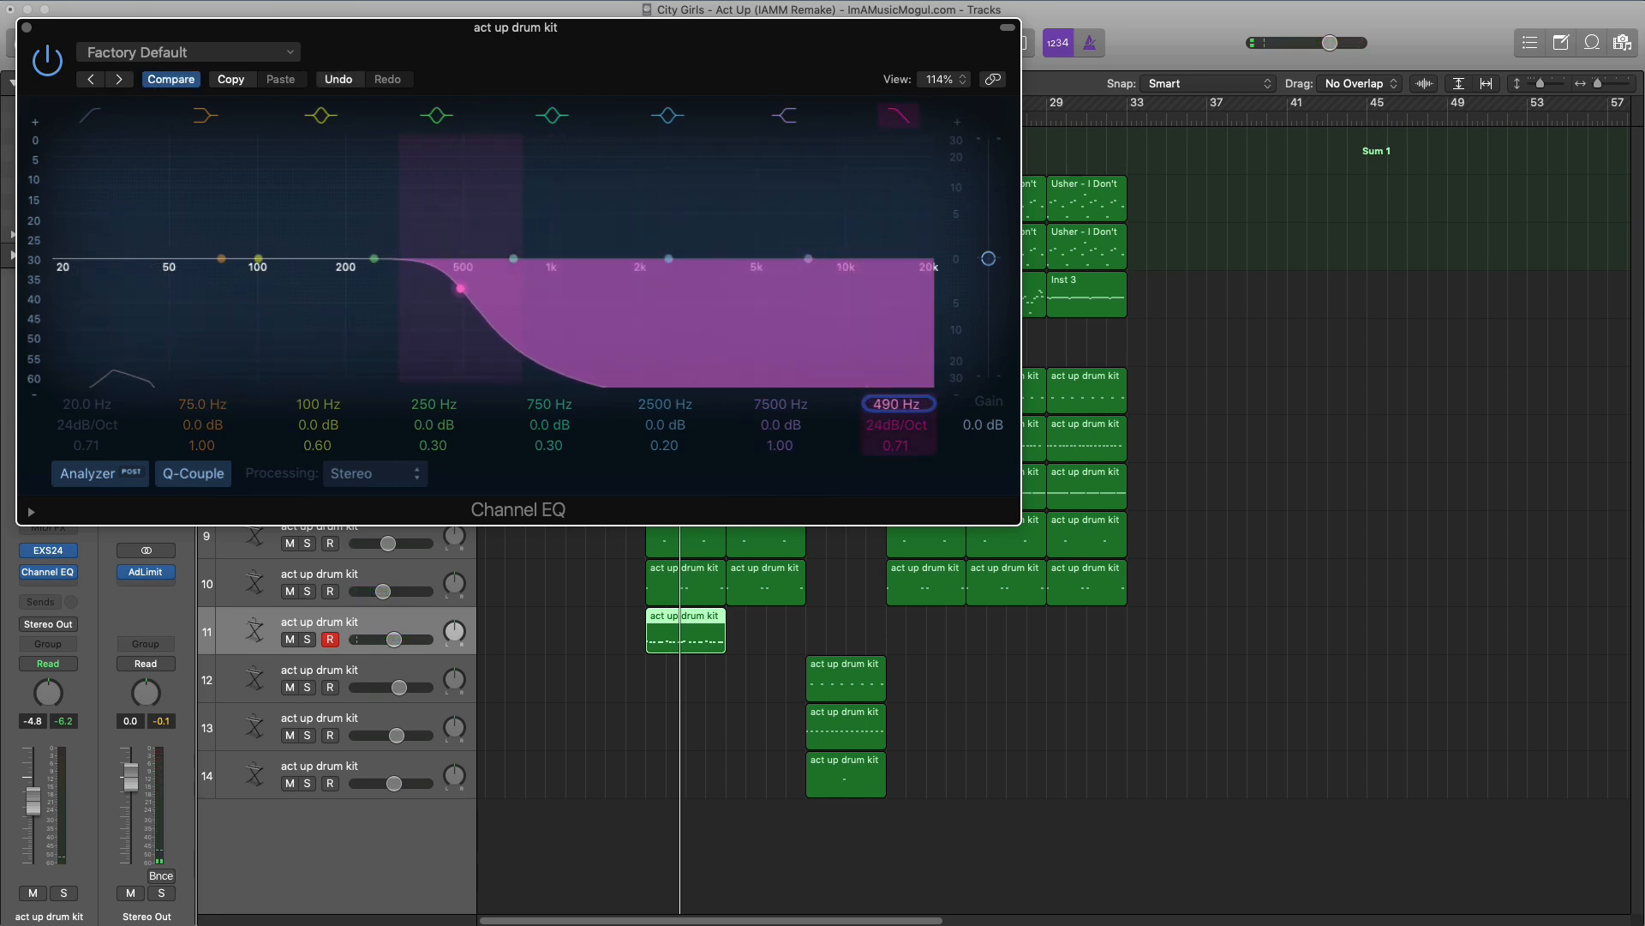
pyautogui.press('space')
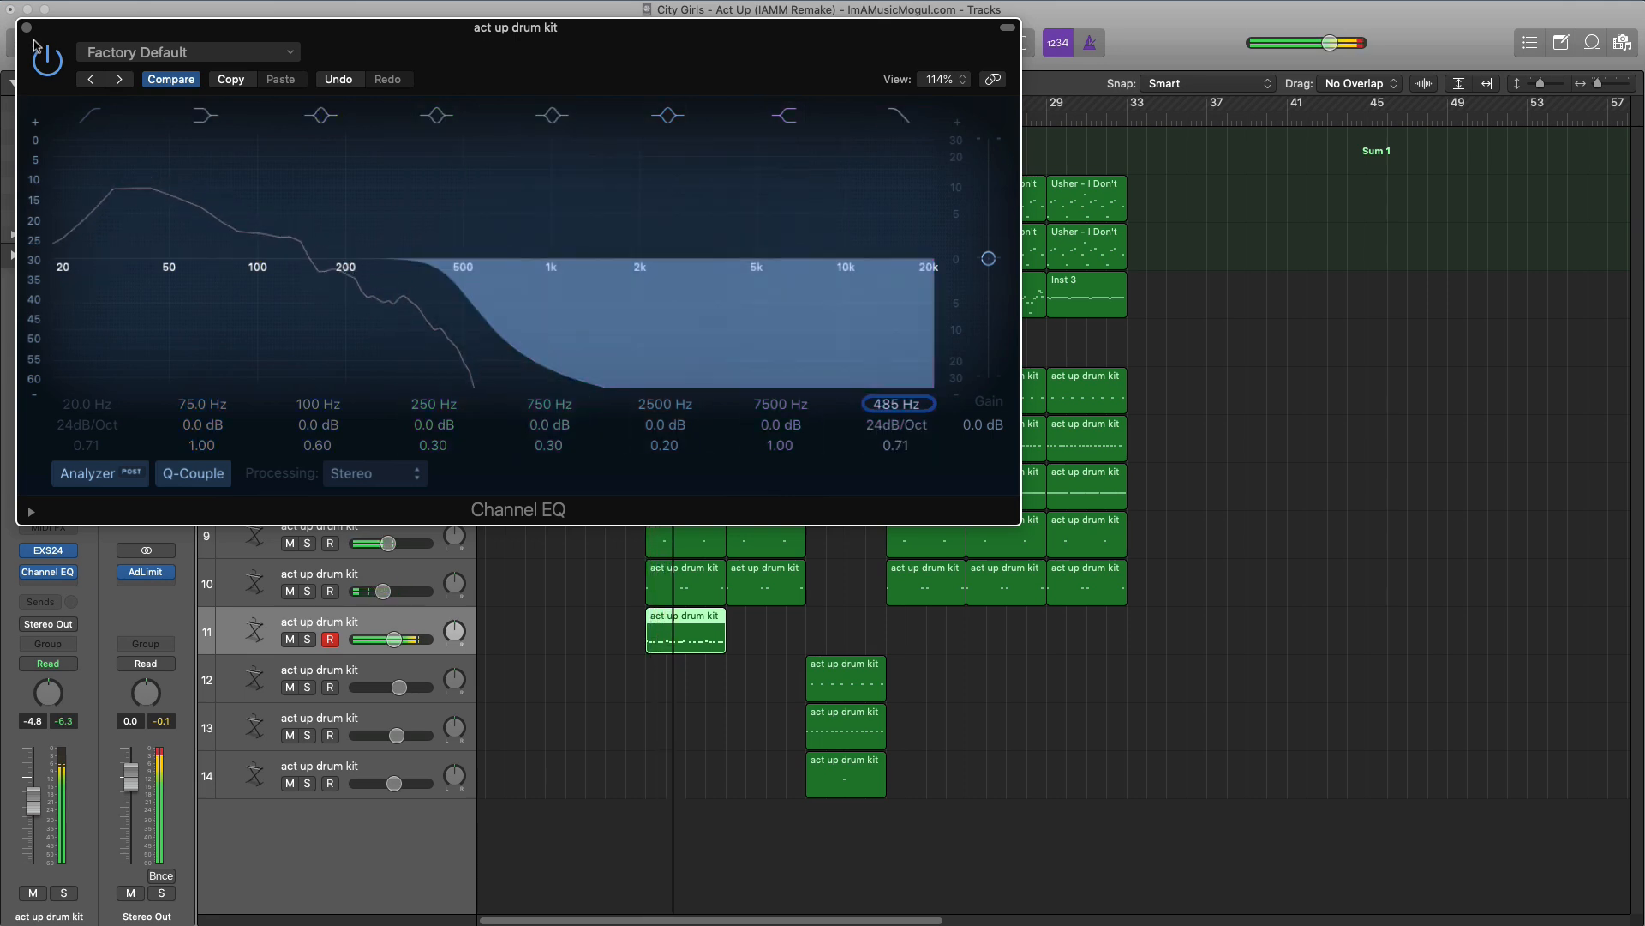
pyautogui.press('super+w')
pyautogui.press('space')
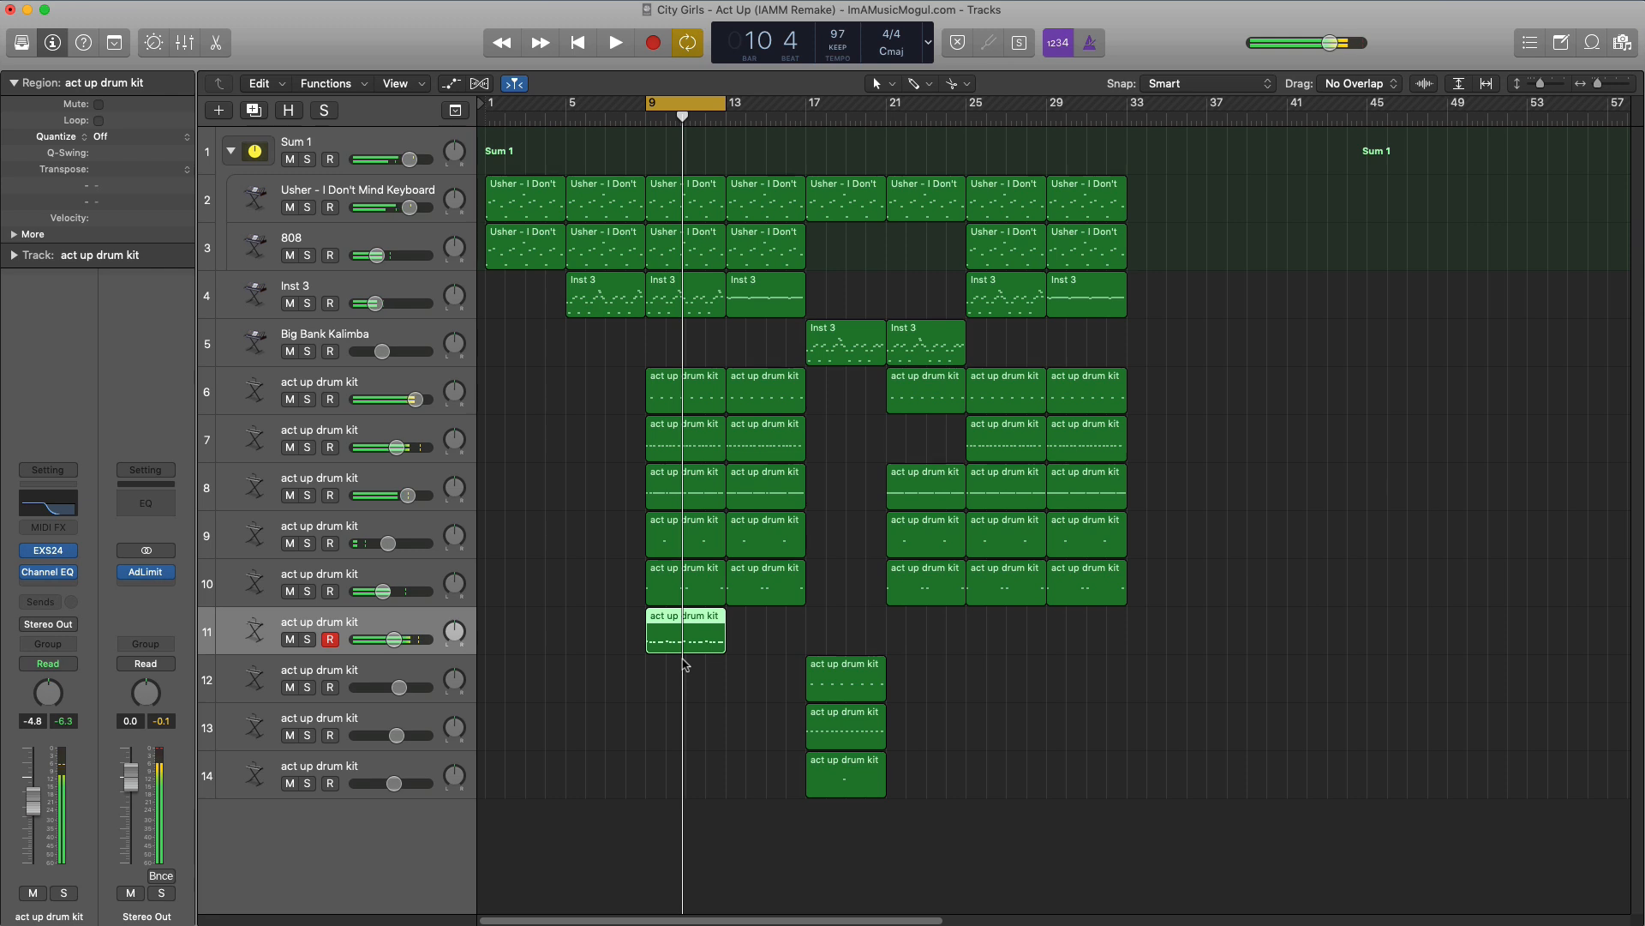
# Repeat track 11's region at bar 13 and copy both regions to bars 25 and 29
pyautogui.press('super+r')
pyautogui.moveTo(694, 638); pyautogui.dragTo(1015, 648)
pyautogui.press('space')
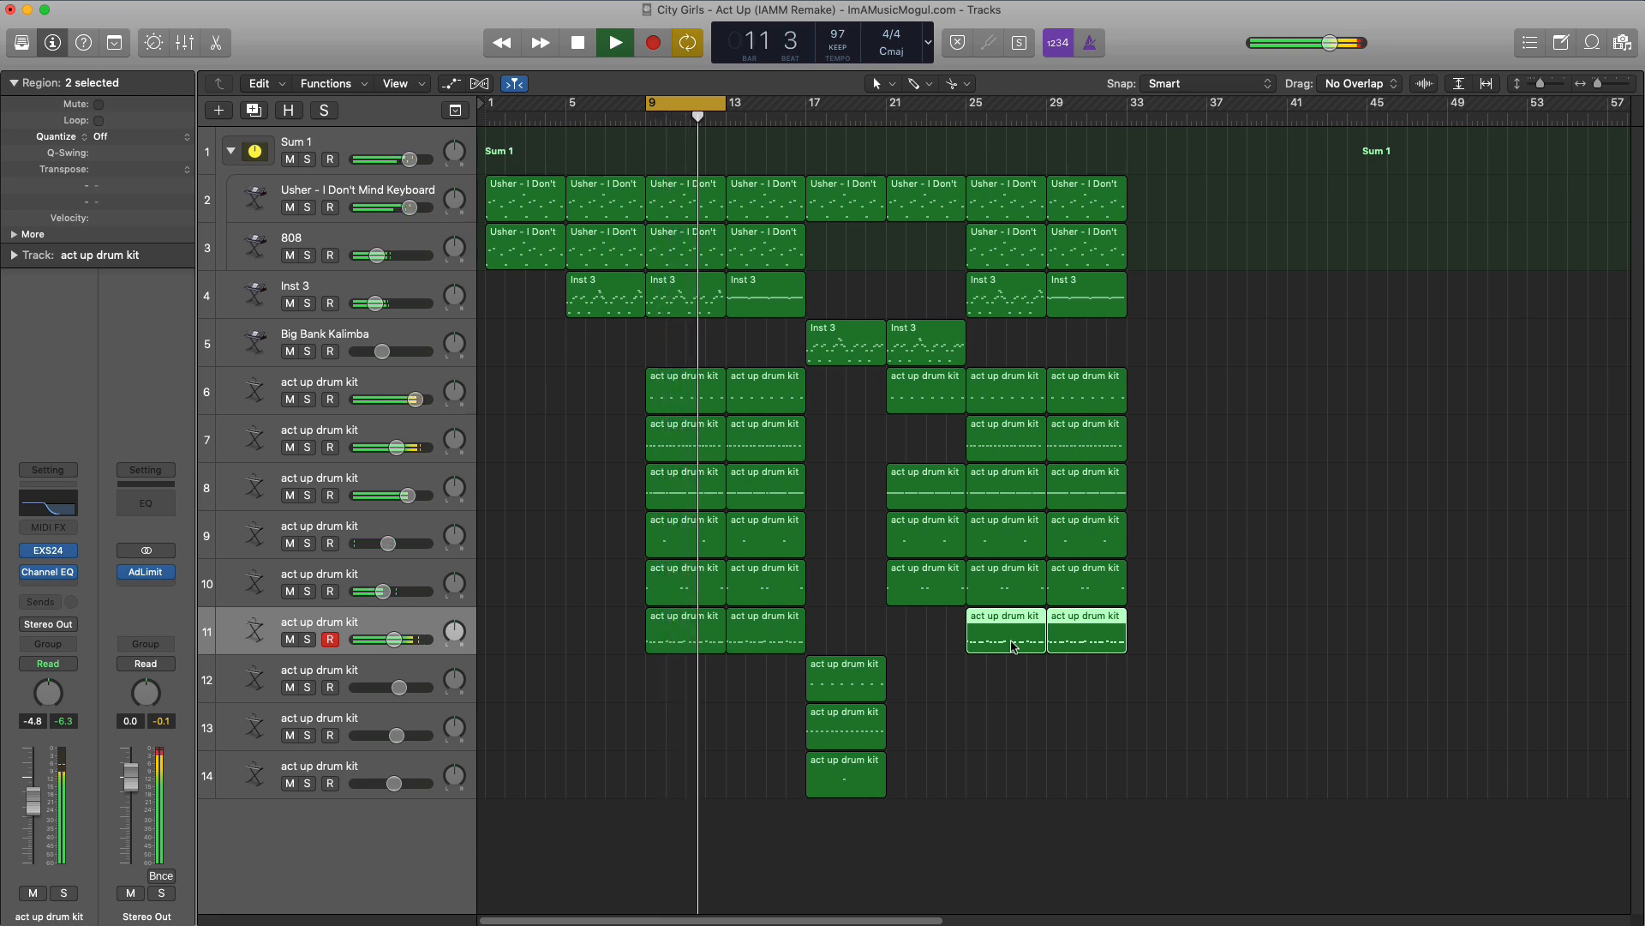
# Set the cycle range to bars 5 through 8 and play the section
pyautogui.moveTo(566, 104); pyautogui.dragTo(650, 118)
pyautogui.press('space')
pyautogui.press('super+Right')
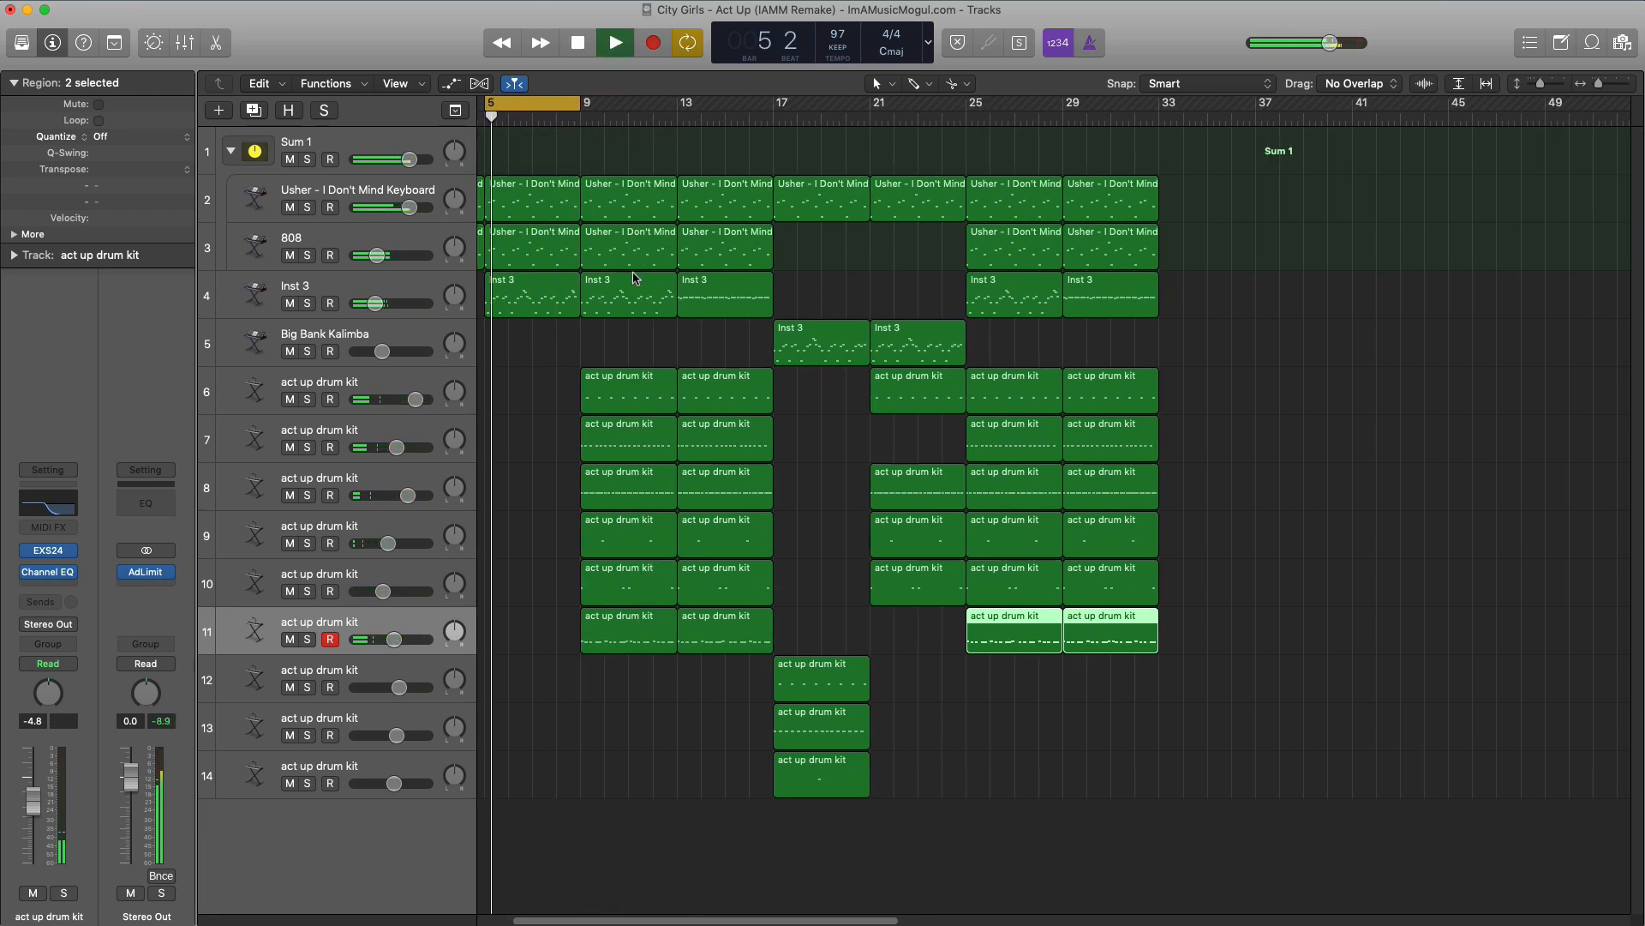
pyautogui.press('super+Right')
pyautogui.press('super+Right')
pyautogui.hscroll(1, 636, 280)
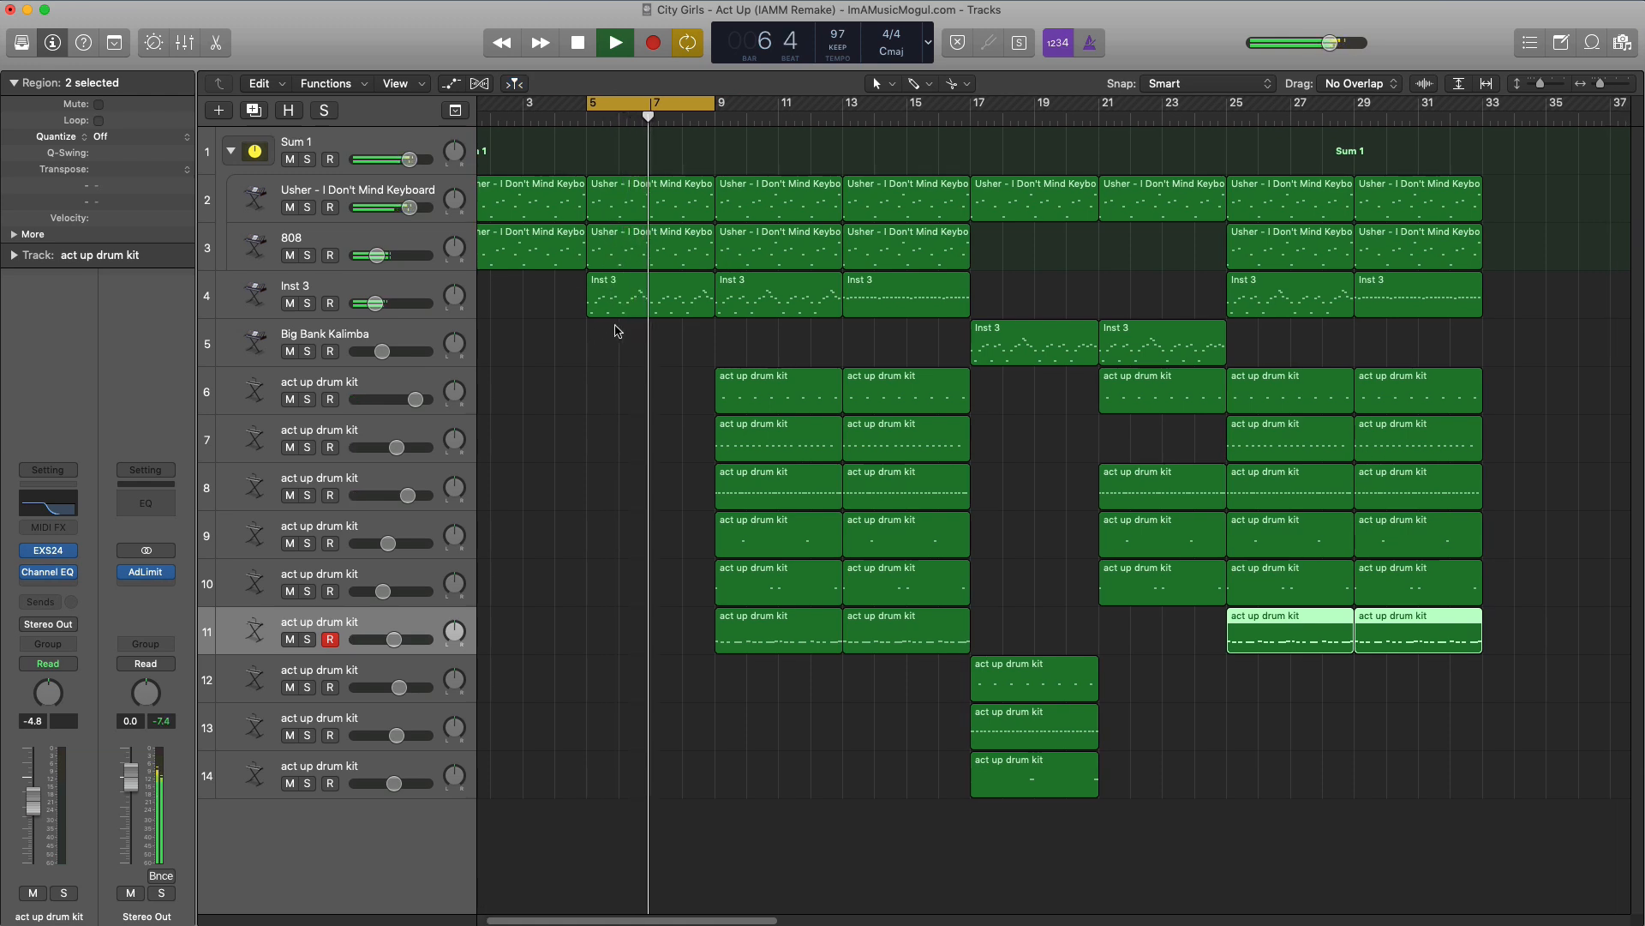
# Split the Usher keyboard and 808 regions at bar 7 and delete their bars 7 and 8
pyautogui.press('space')
pyautogui.moveTo(682, 165); pyautogui.dragTo(658, 264)
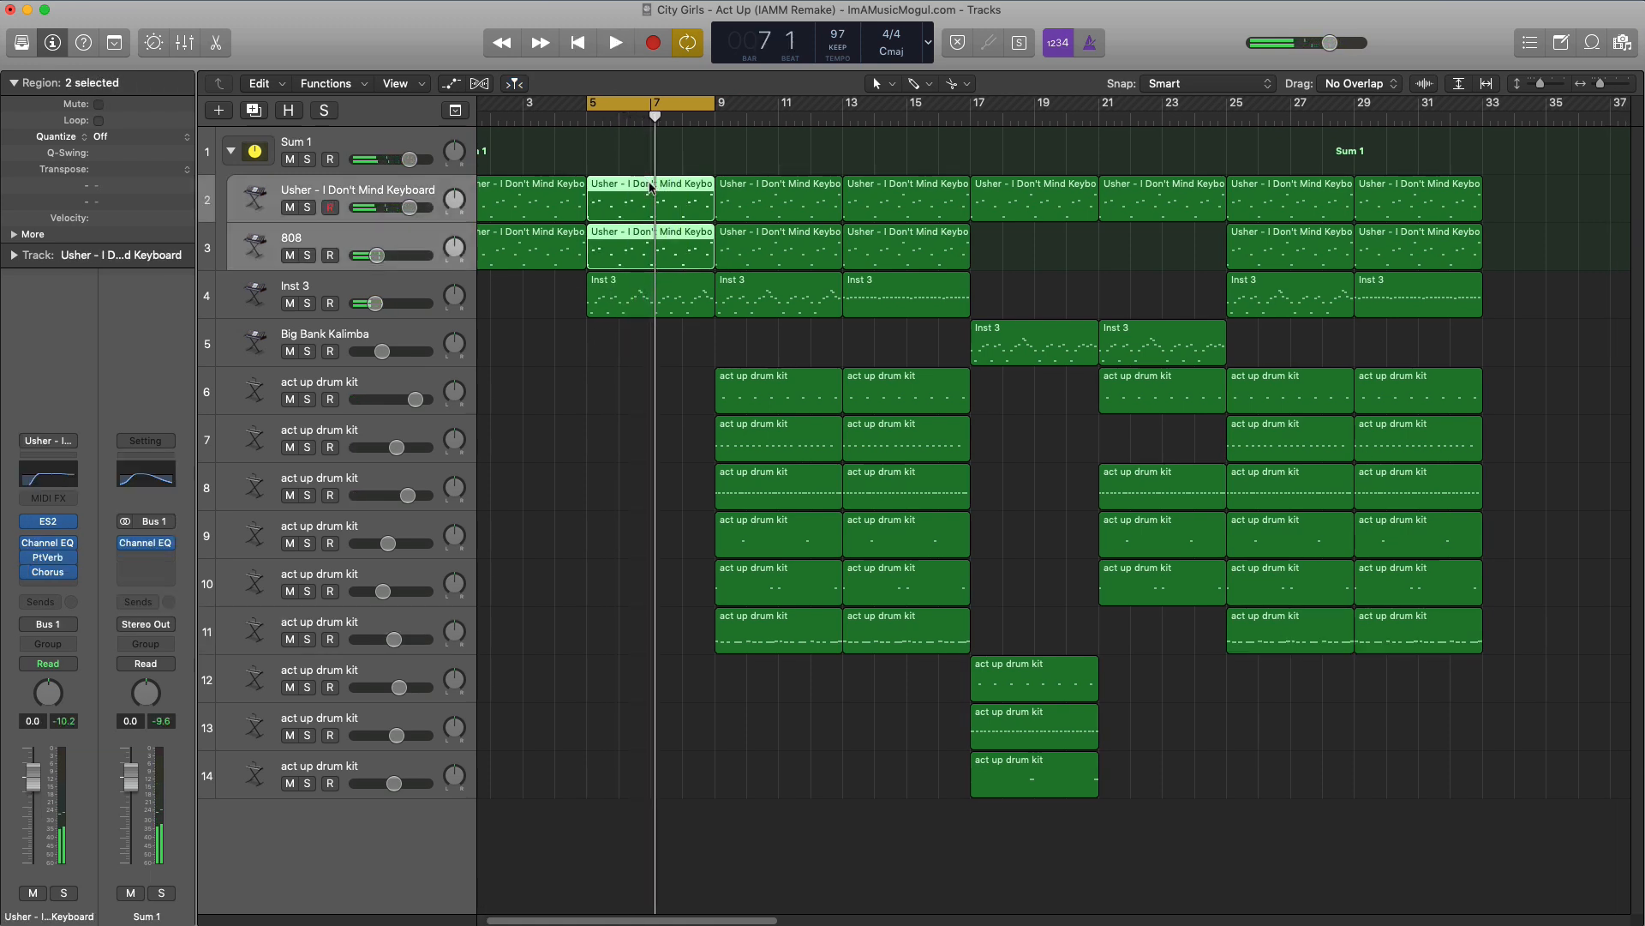
pyautogui.press('super+t')
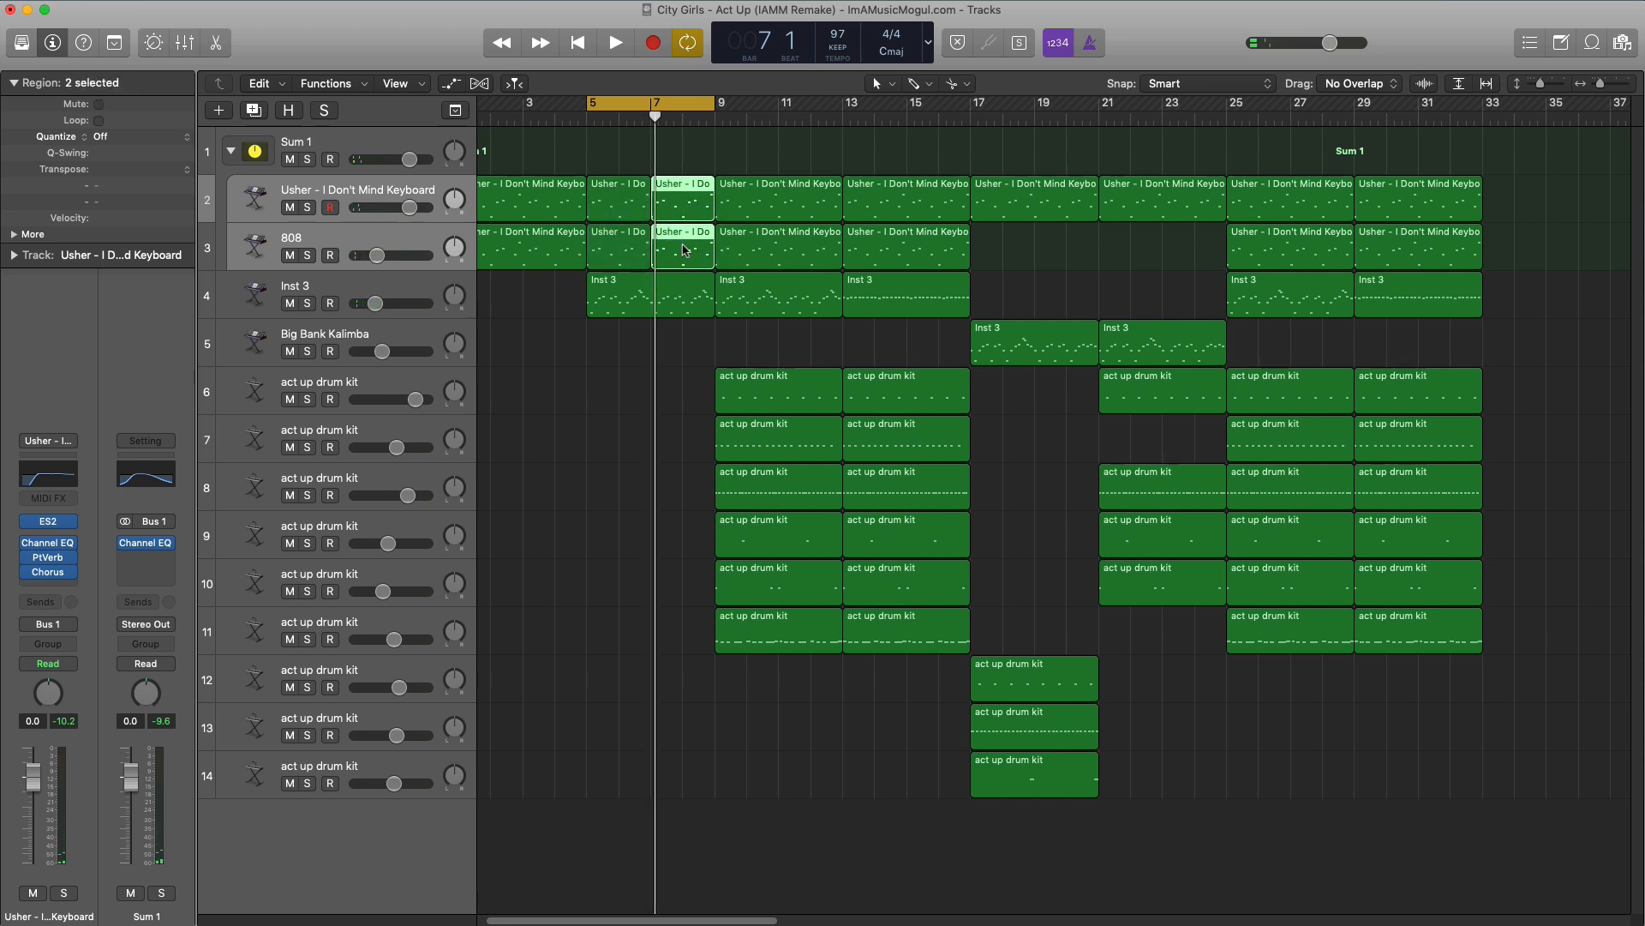
pyautogui.press('Delete')
# Play the section and shorten the cycle range to bars 7 and 8
pyautogui.press('space')
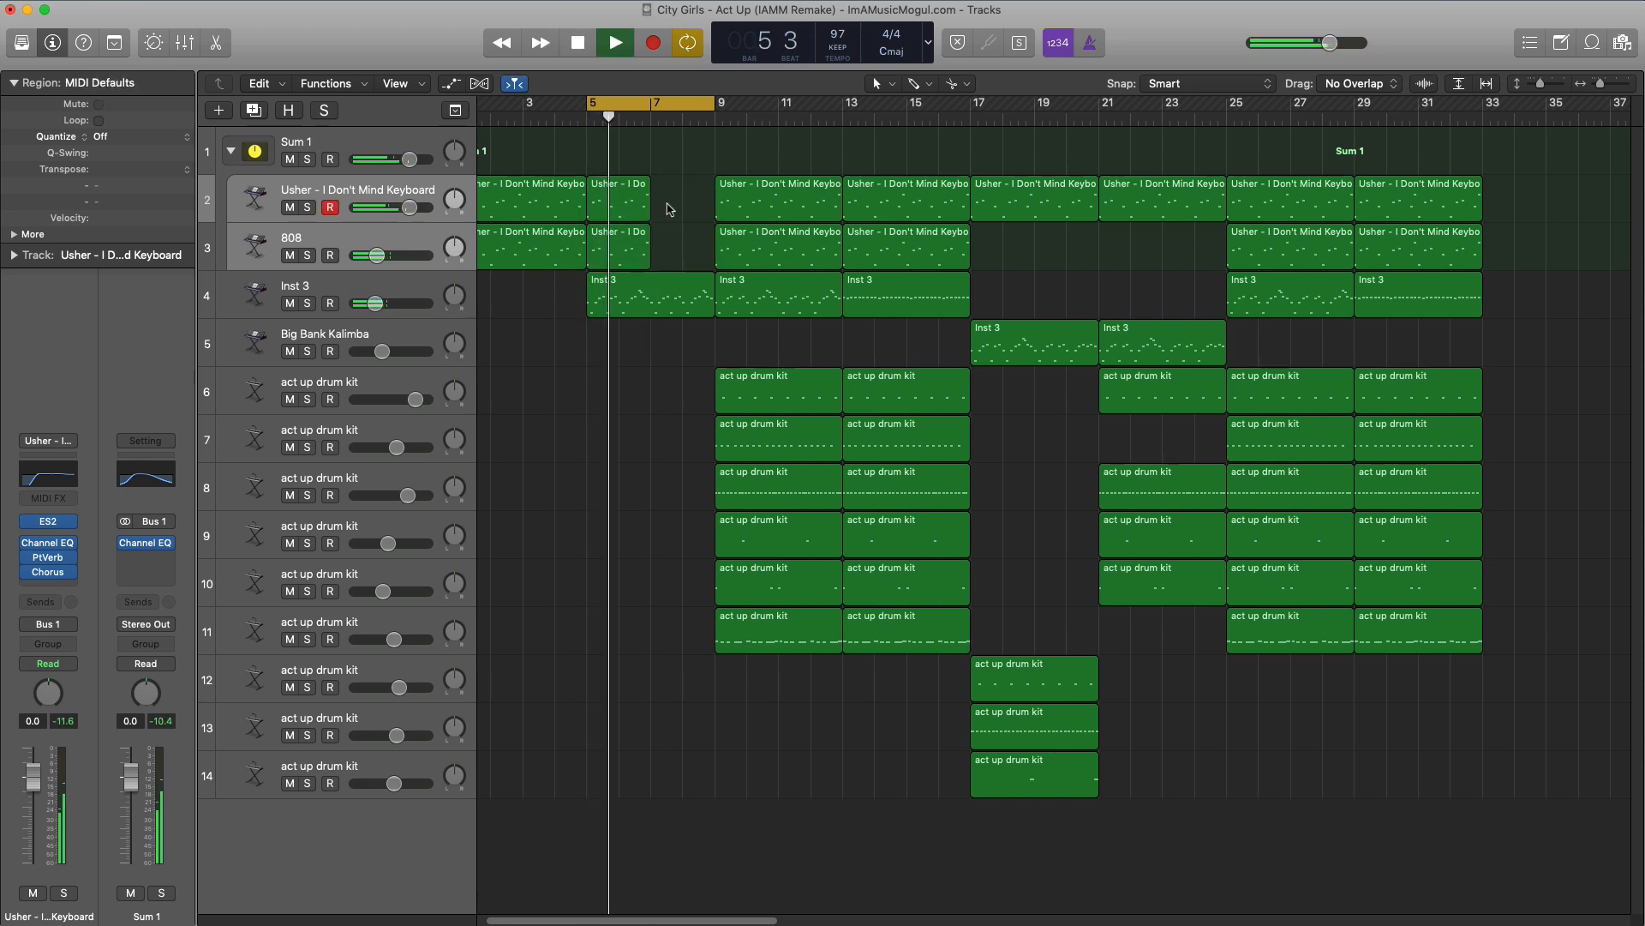
pyautogui.click(657, 107)
pyautogui.moveTo(657, 106); pyautogui.dragTo(713, 121)
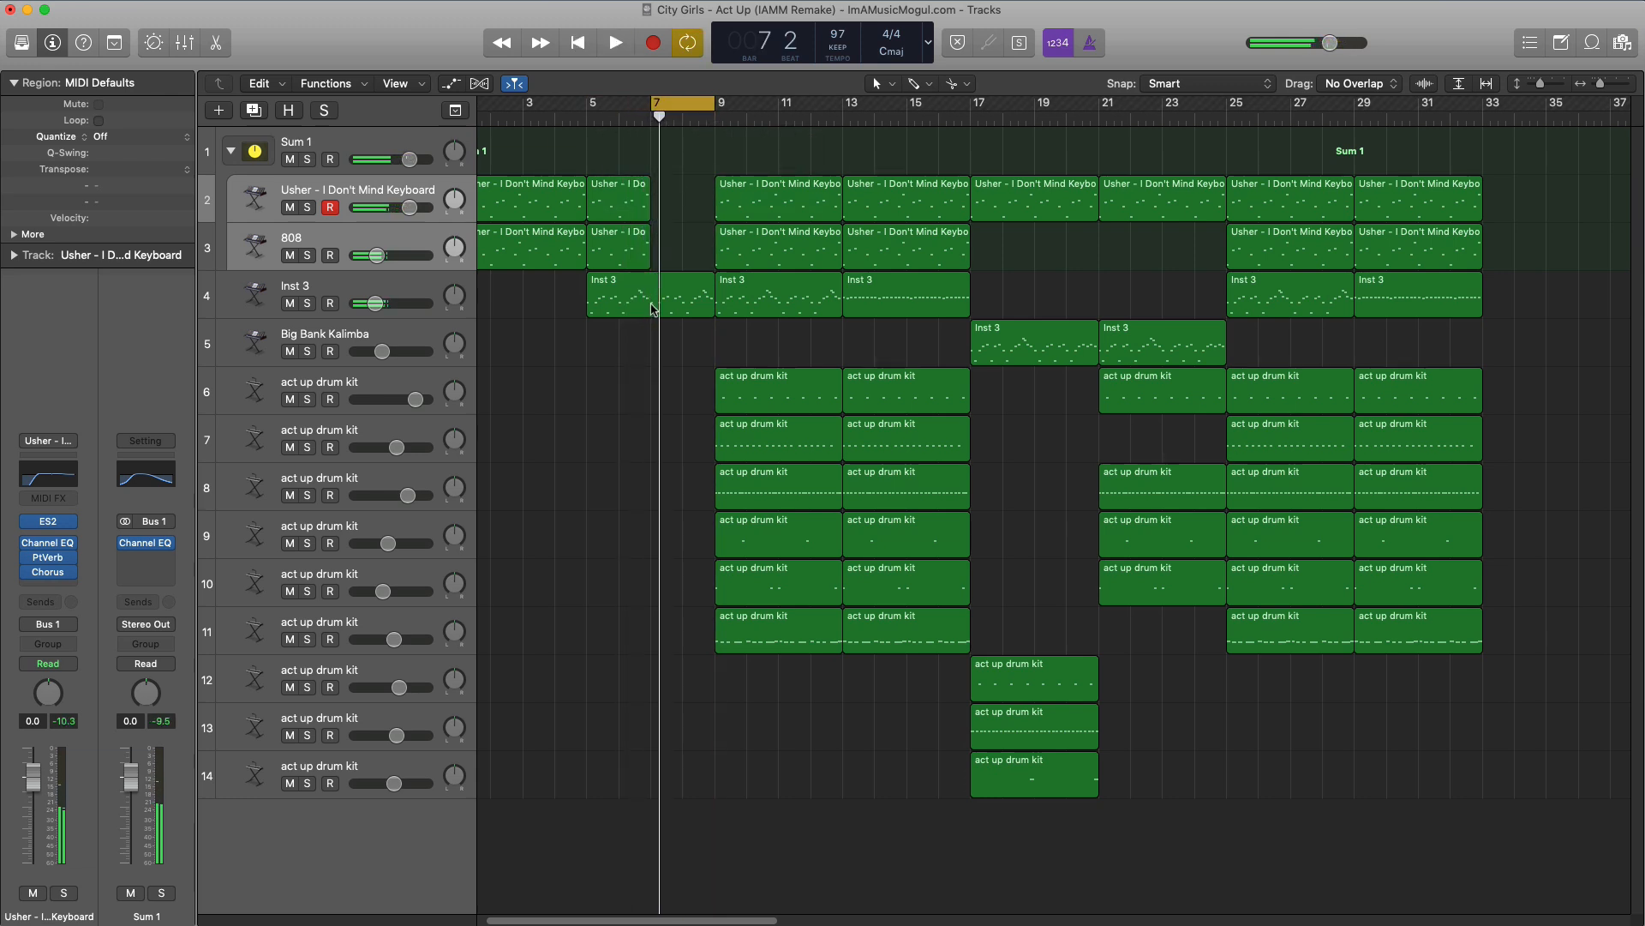
# Delete Inst 3's notes after the first C5 and G4 of bar 7, and copy that pair to 7 3 1
pyautogui.doubleClick(651, 300)
pyautogui.click(949, 620)
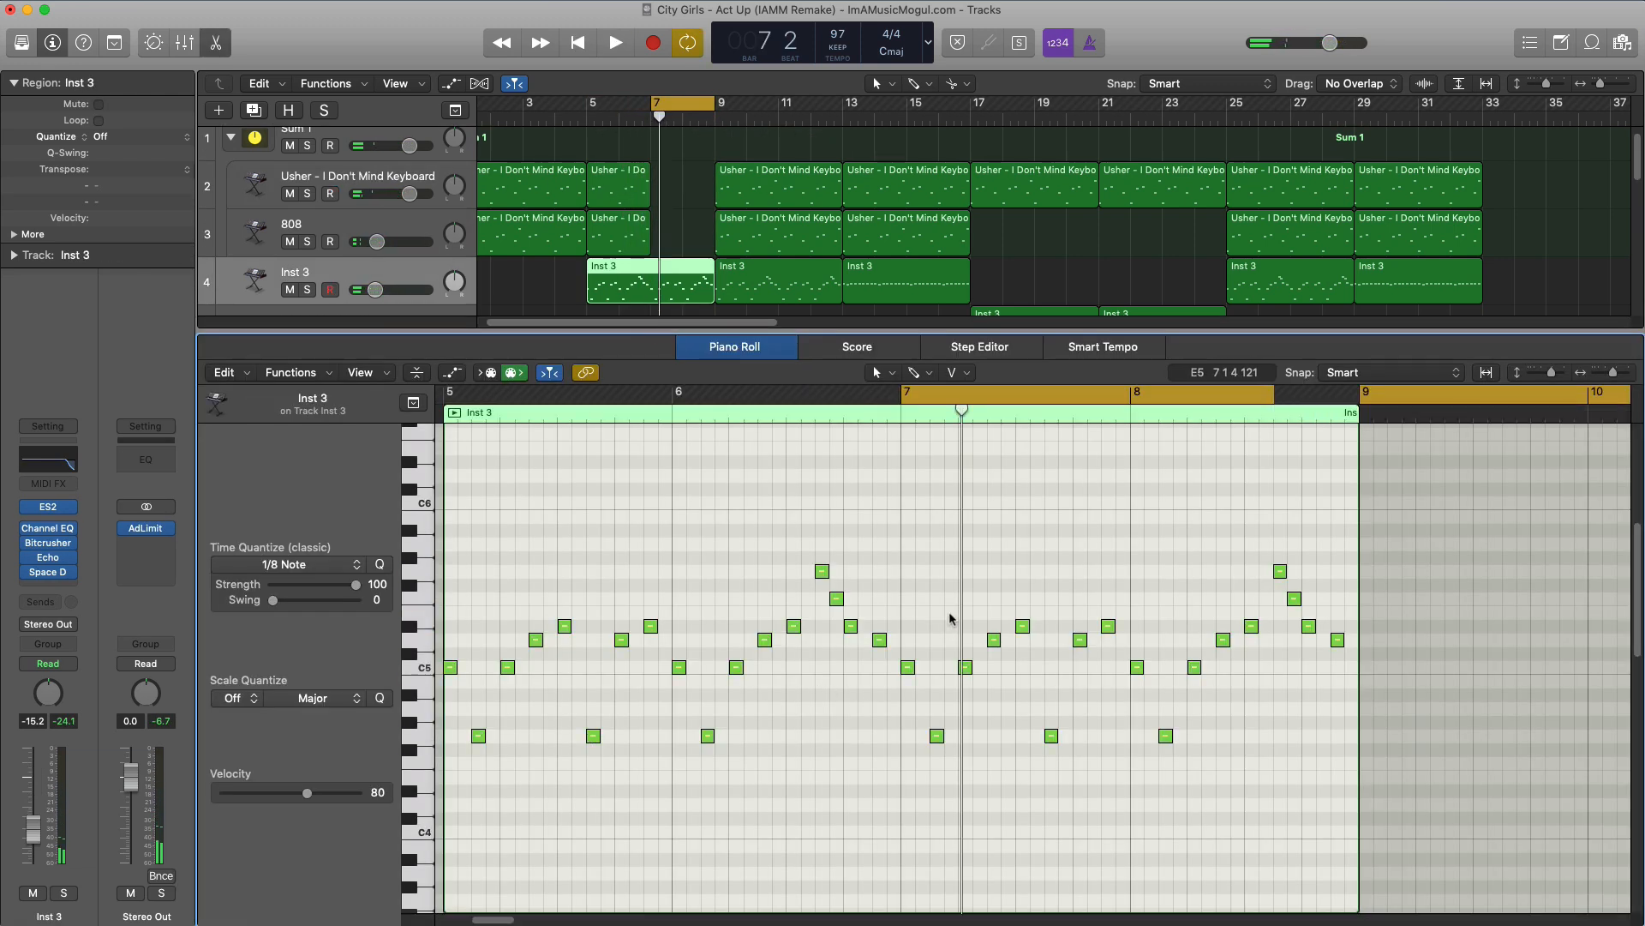
pyautogui.moveTo(961, 591); pyautogui.dragTo(1330, 778)
pyautogui.press('Delete')
pyautogui.moveTo(966, 778); pyautogui.dragTo(1025, 679)
pyautogui.press('space')
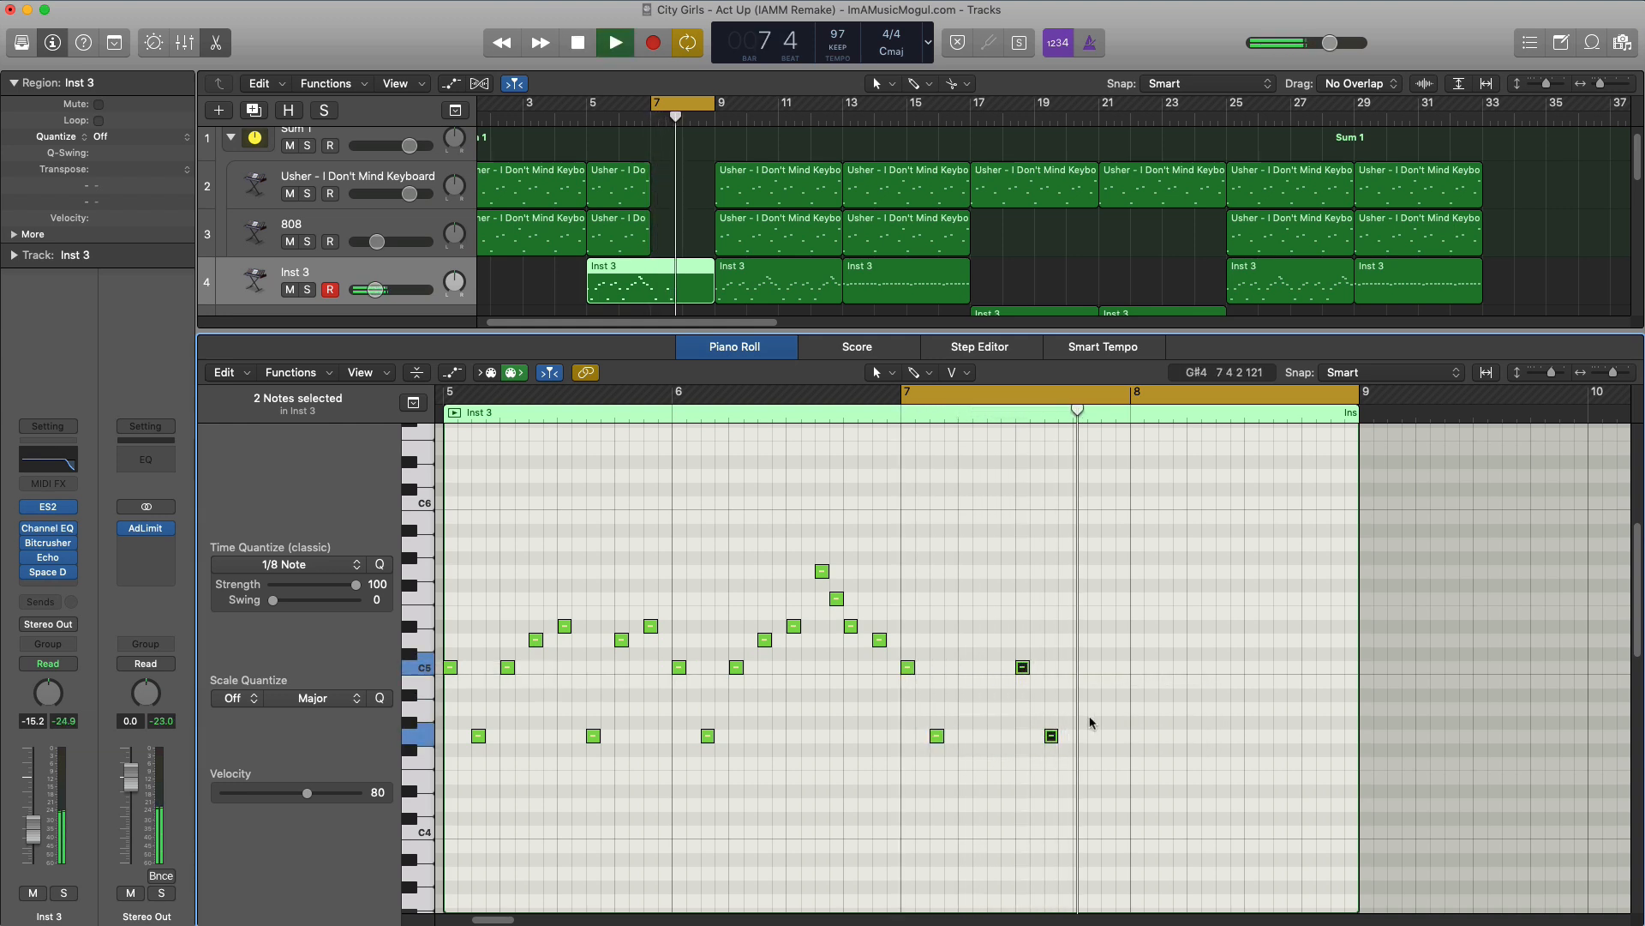
# Copy the C5 and G4 pair to every beat of bar 8, play the result and close the Piano Roll
pyautogui.press('space')
pyautogui.moveTo(1077, 671); pyautogui.dragTo(1192, 669)
pyautogui.moveTo(1194, 669); pyautogui.dragTo(1306, 672)
pyautogui.press('space')
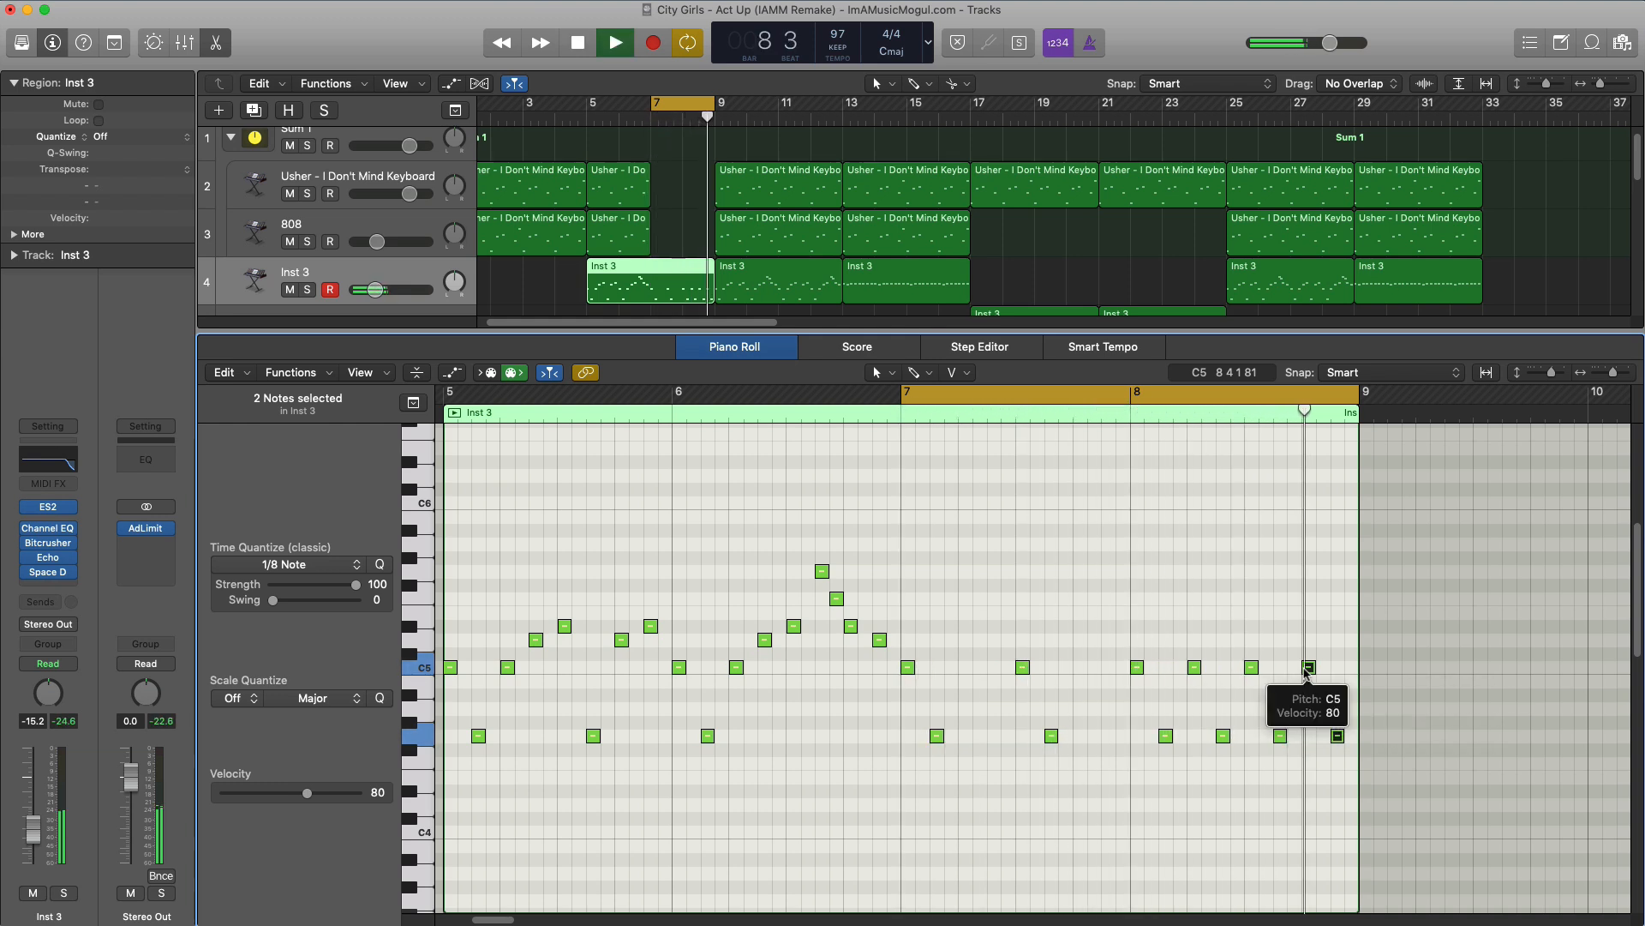
pyautogui.press('x')
pyautogui.press('x')
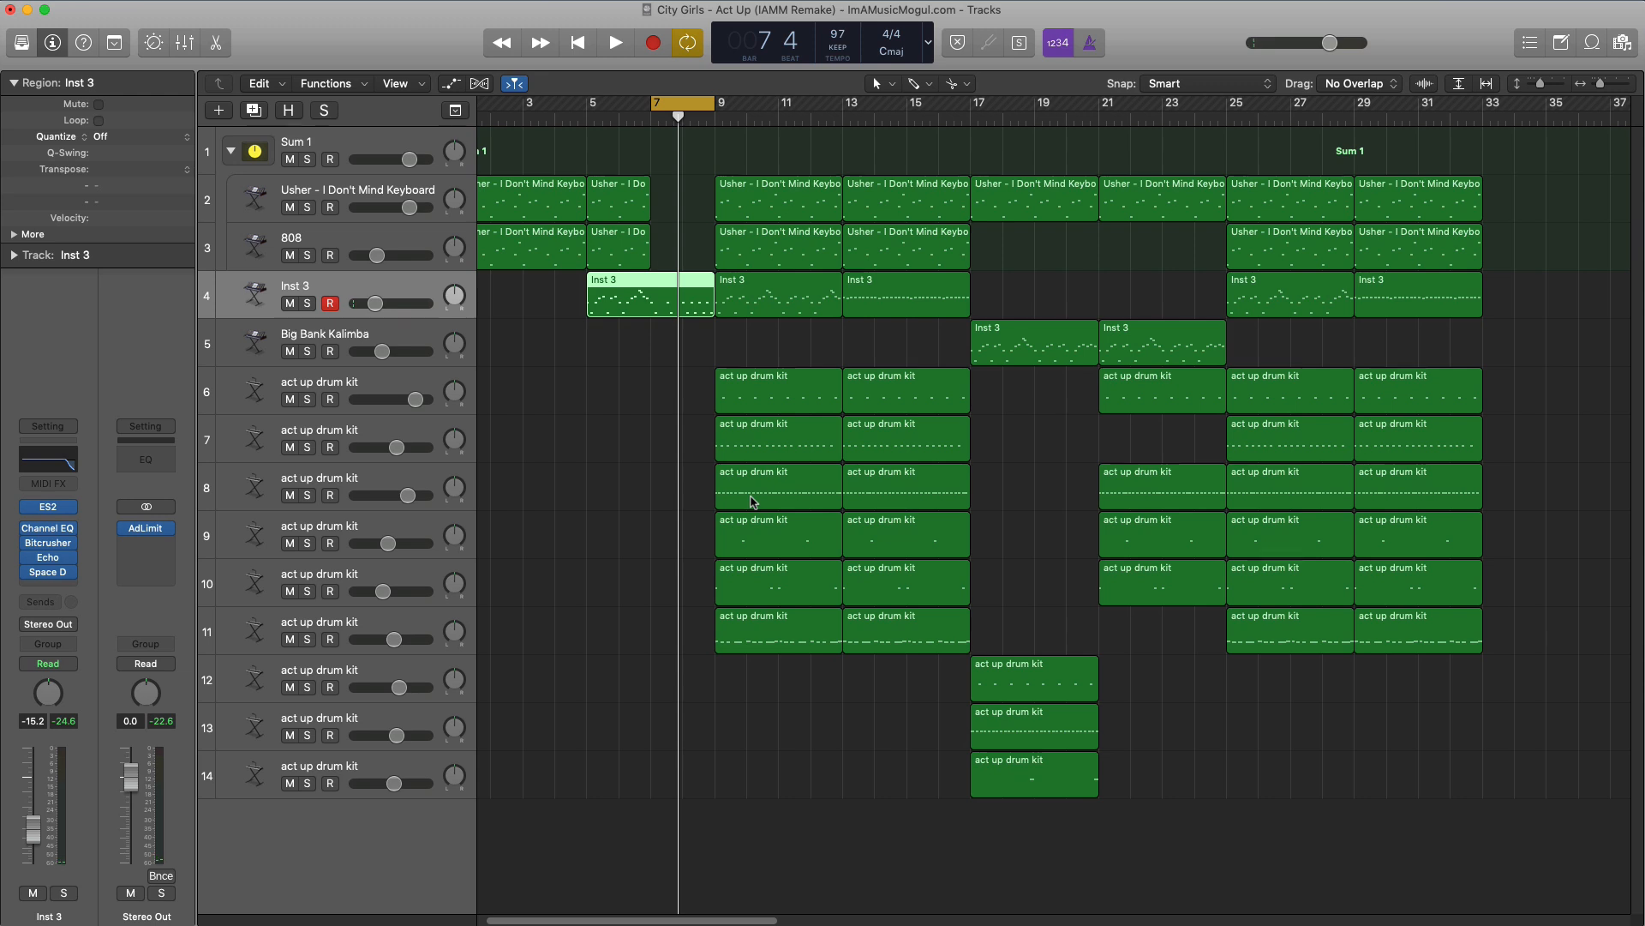
# Copy track 10's bar 9 region to bar 5, split it at bar 7 and keep only bars 7 and 8
pyautogui.click(731, 594)
pyautogui.moveTo(722, 594); pyautogui.dragTo(635, 587)
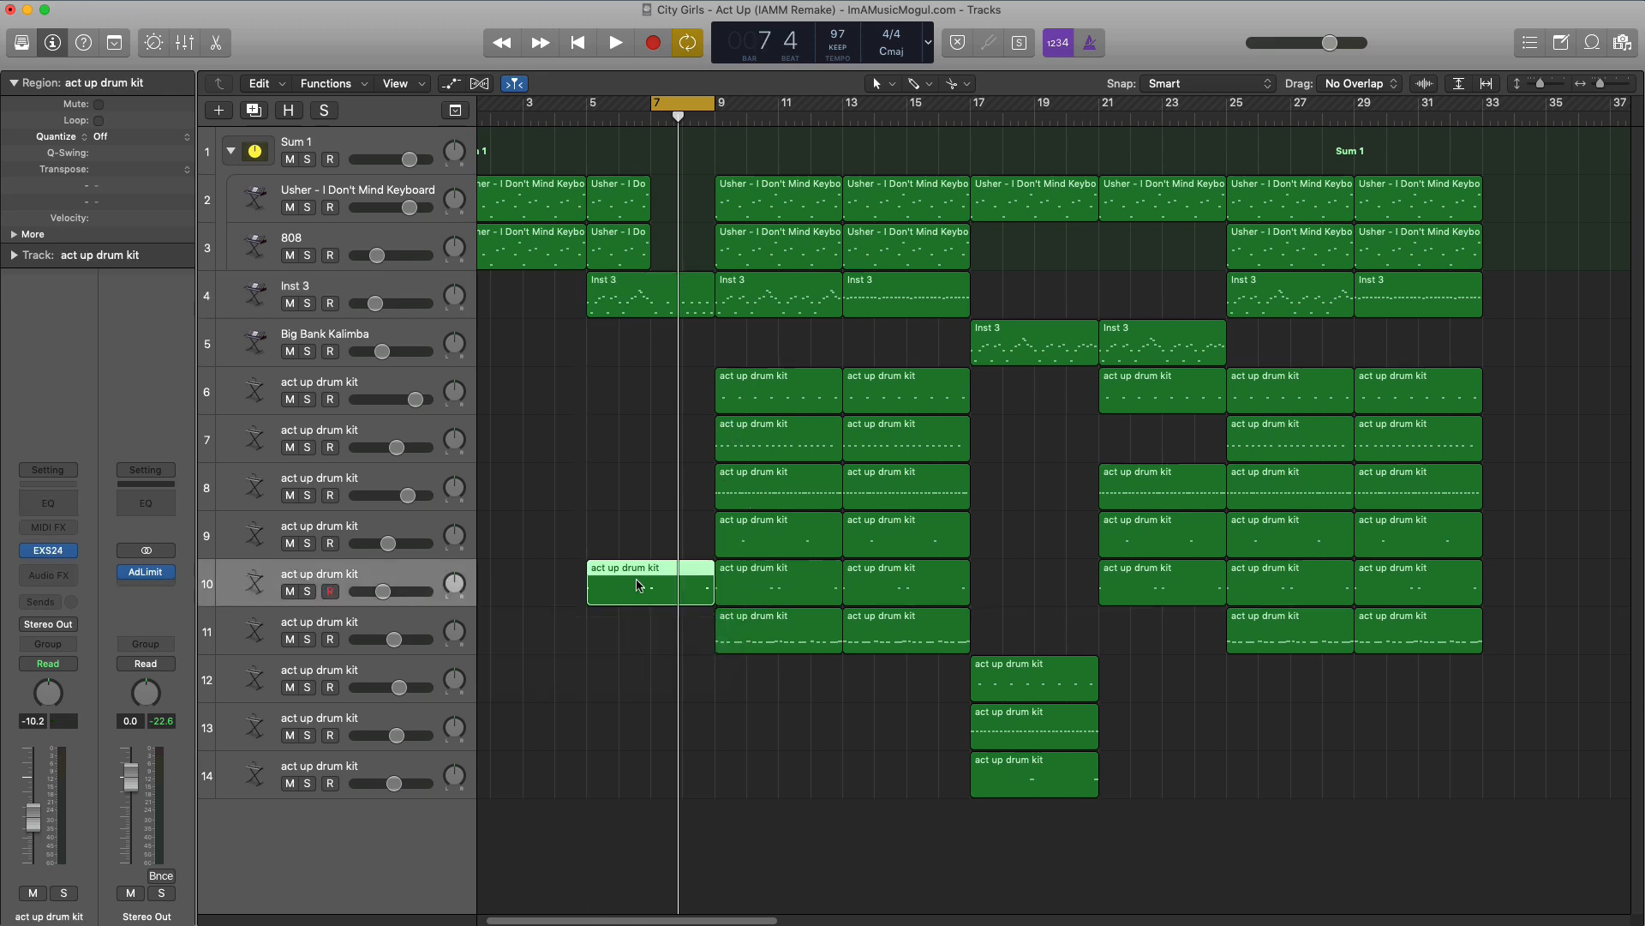
pyautogui.press('super+t')
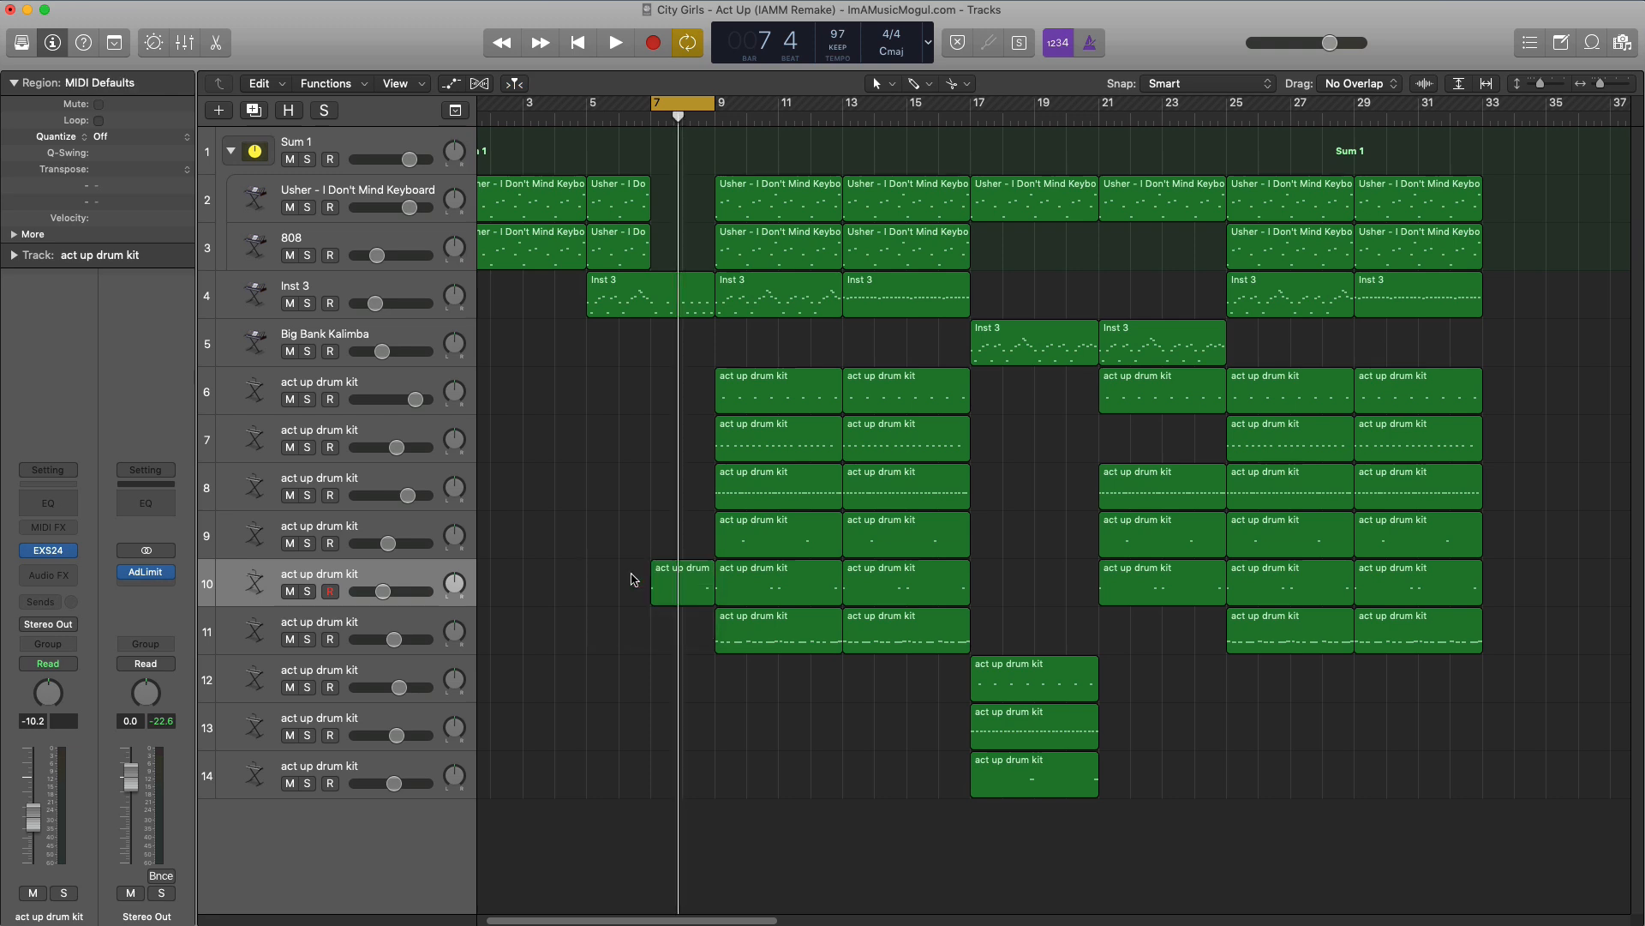
# Add A#3 notes at 7 3 1, 8 1 1, 8 2 1 and 8 3 1 to track 10's new region during playback
pyautogui.doubleClick(654, 591)
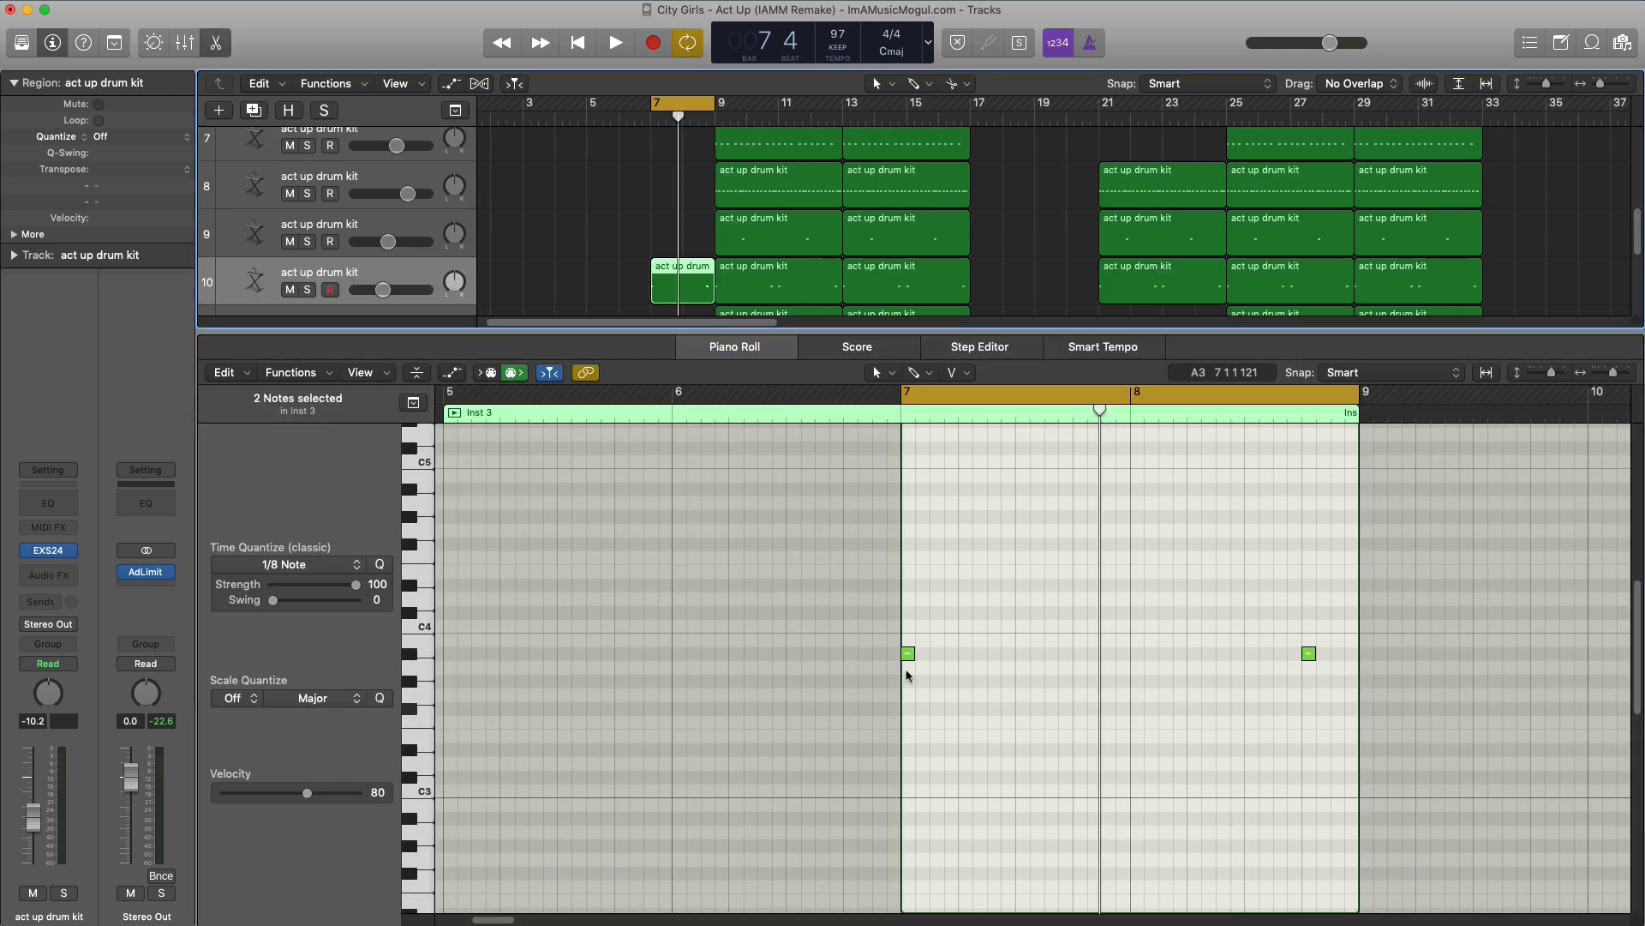
pyautogui.press('space')
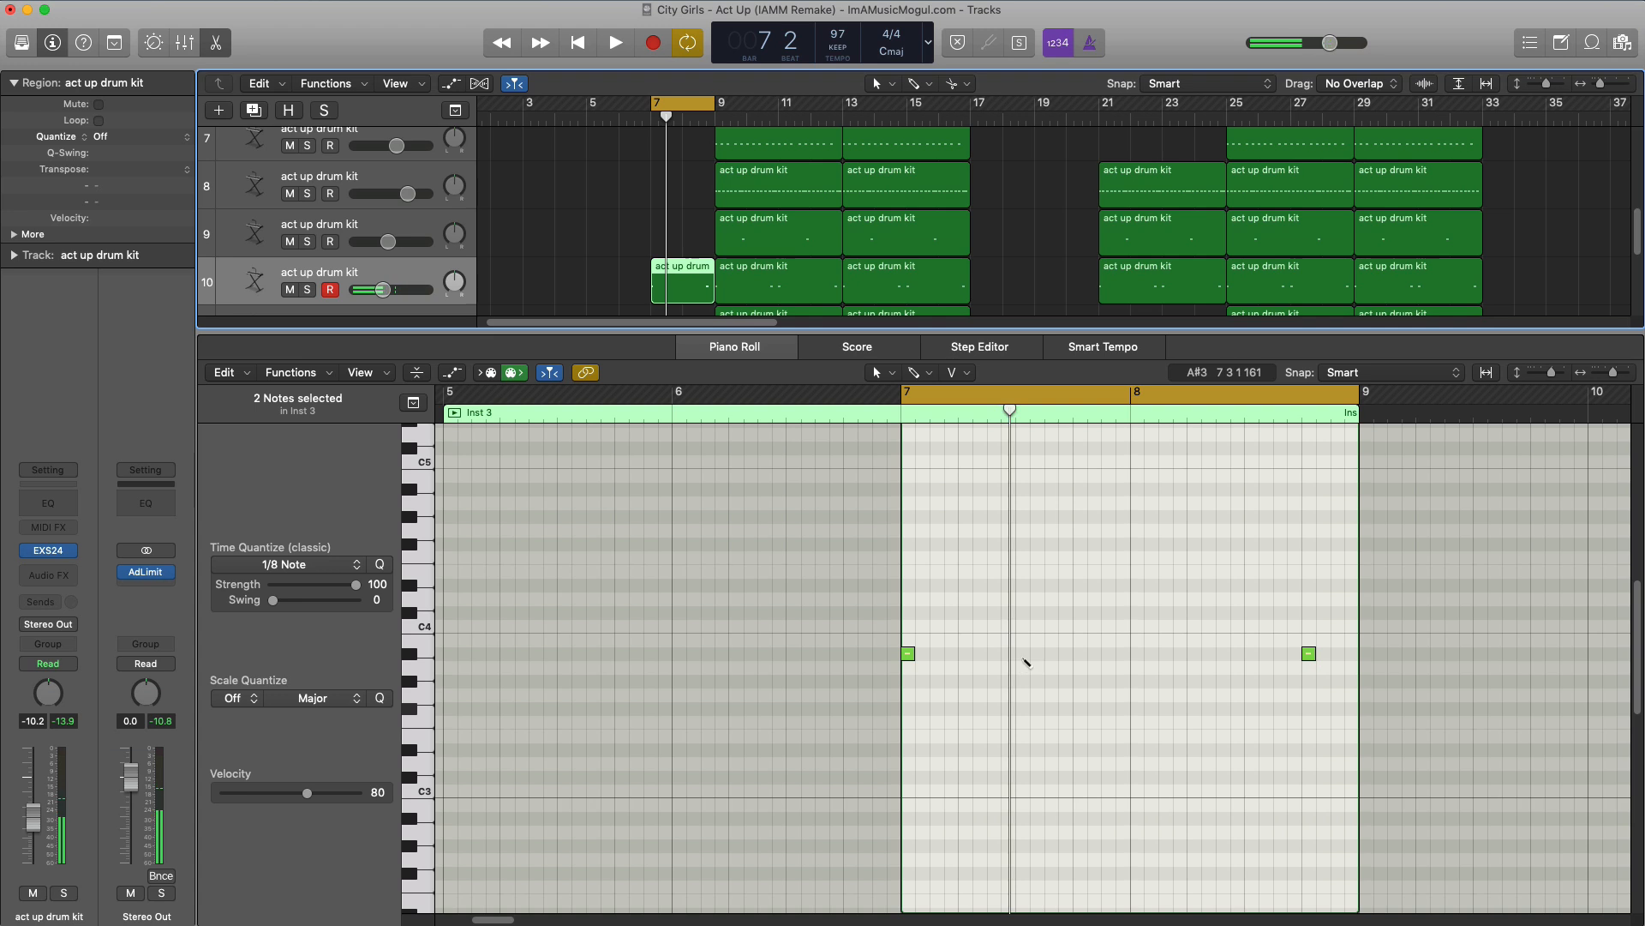
pyautogui.click(1023, 656)
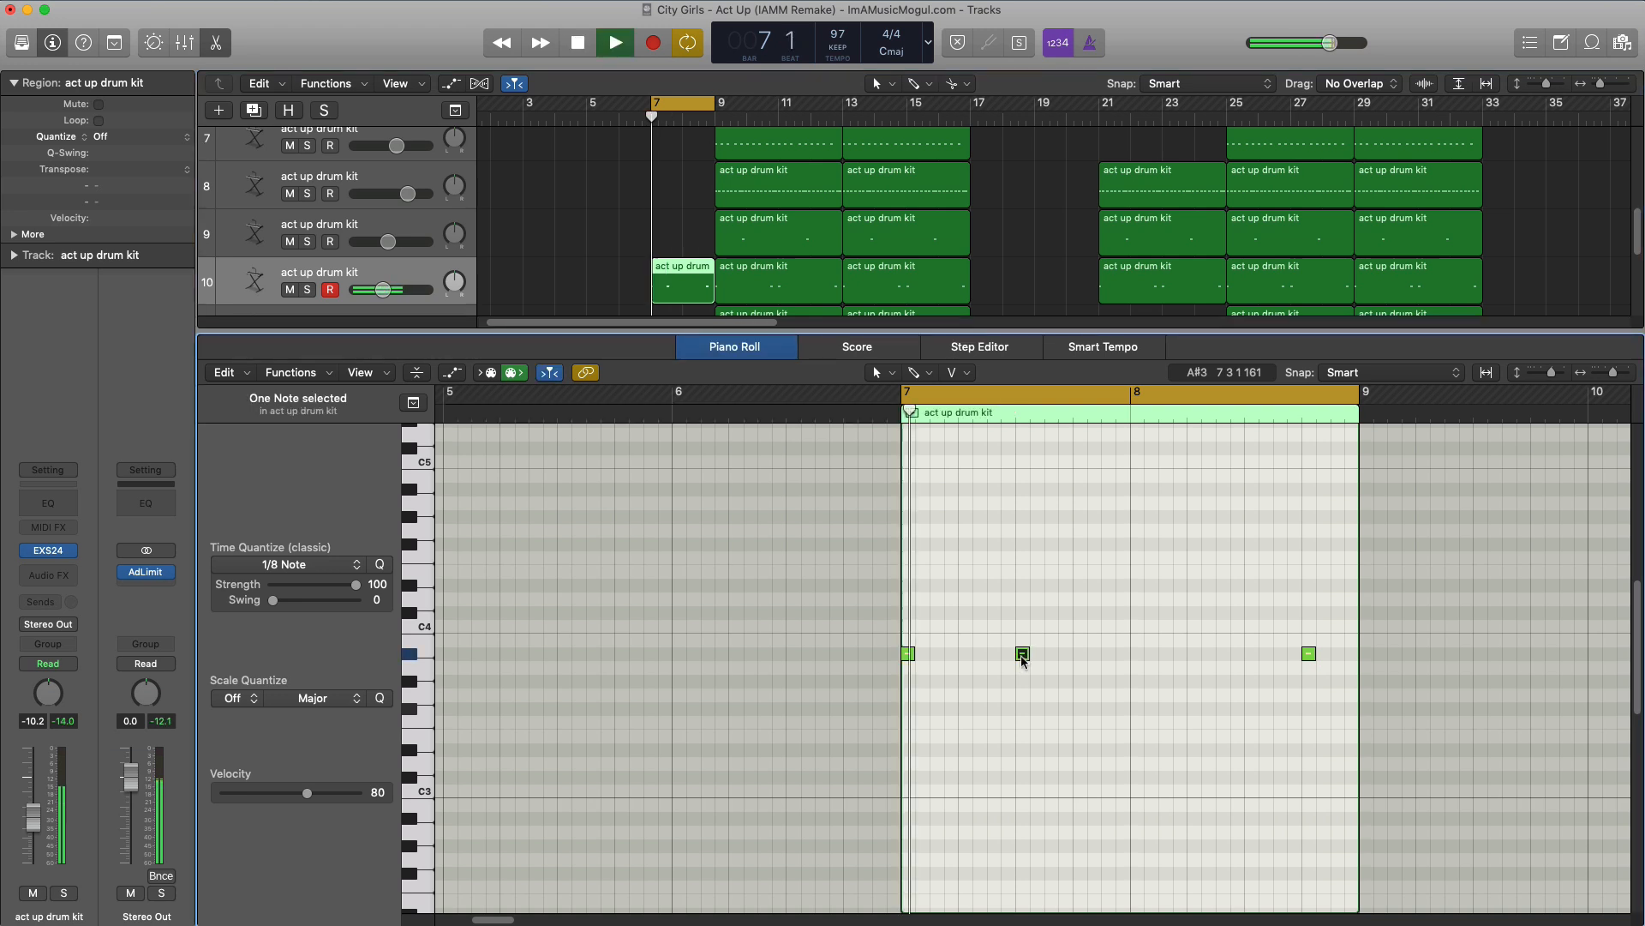
pyautogui.click(1137, 654)
pyautogui.click(1194, 654)
pyautogui.click(1251, 654)
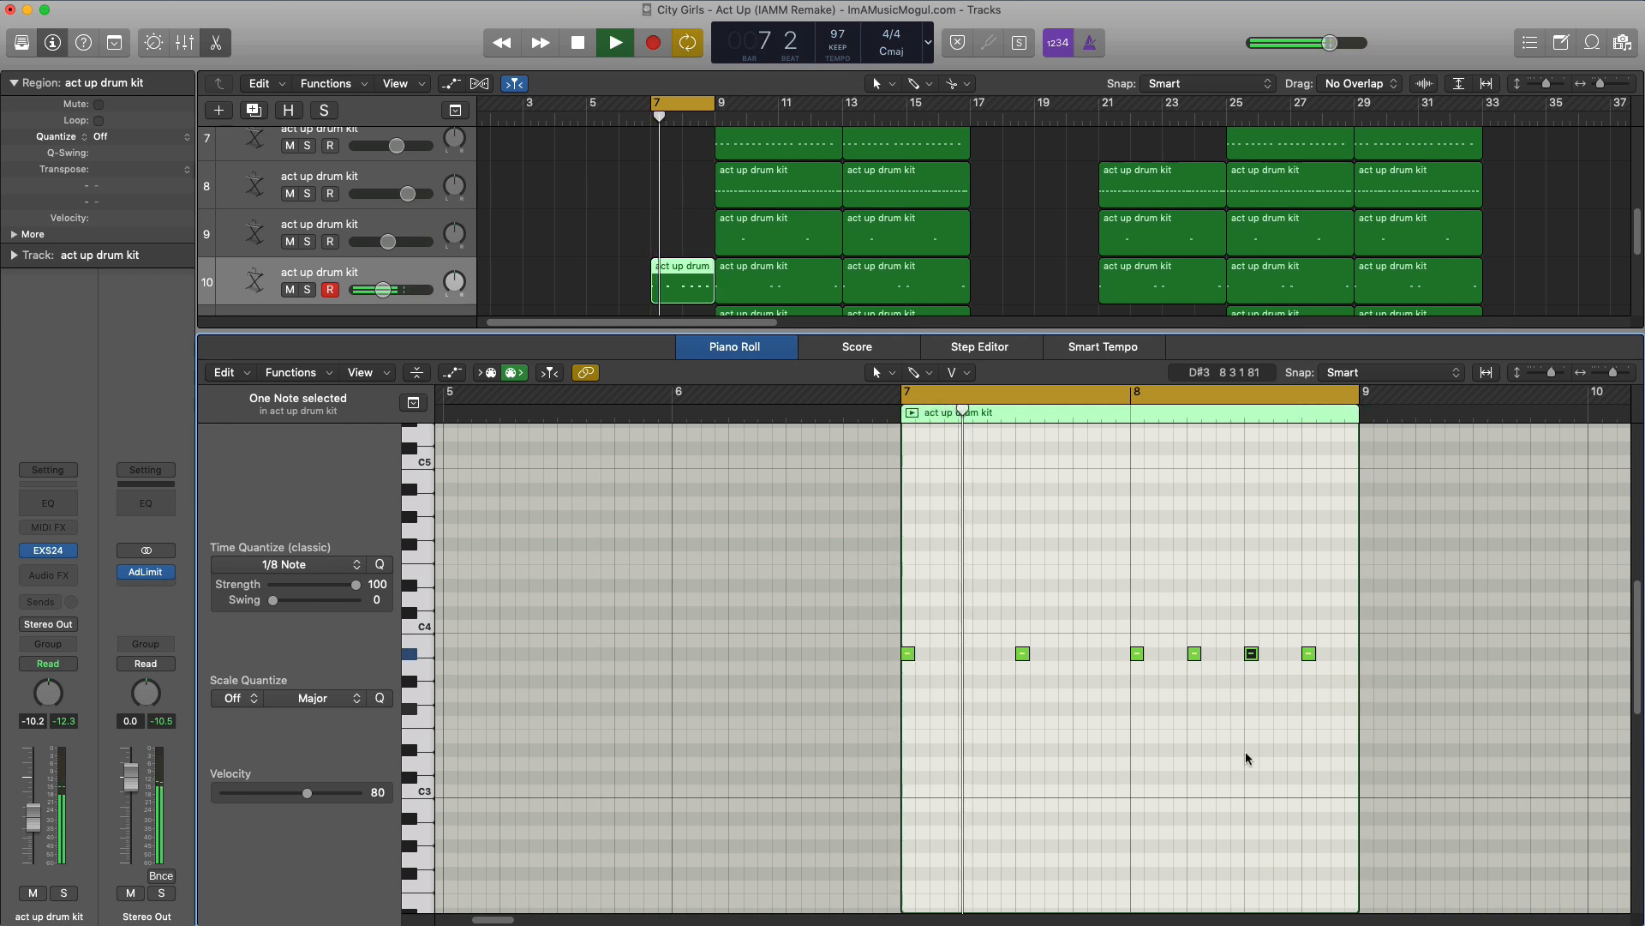
pyautogui.press('x')
pyautogui.press('x')
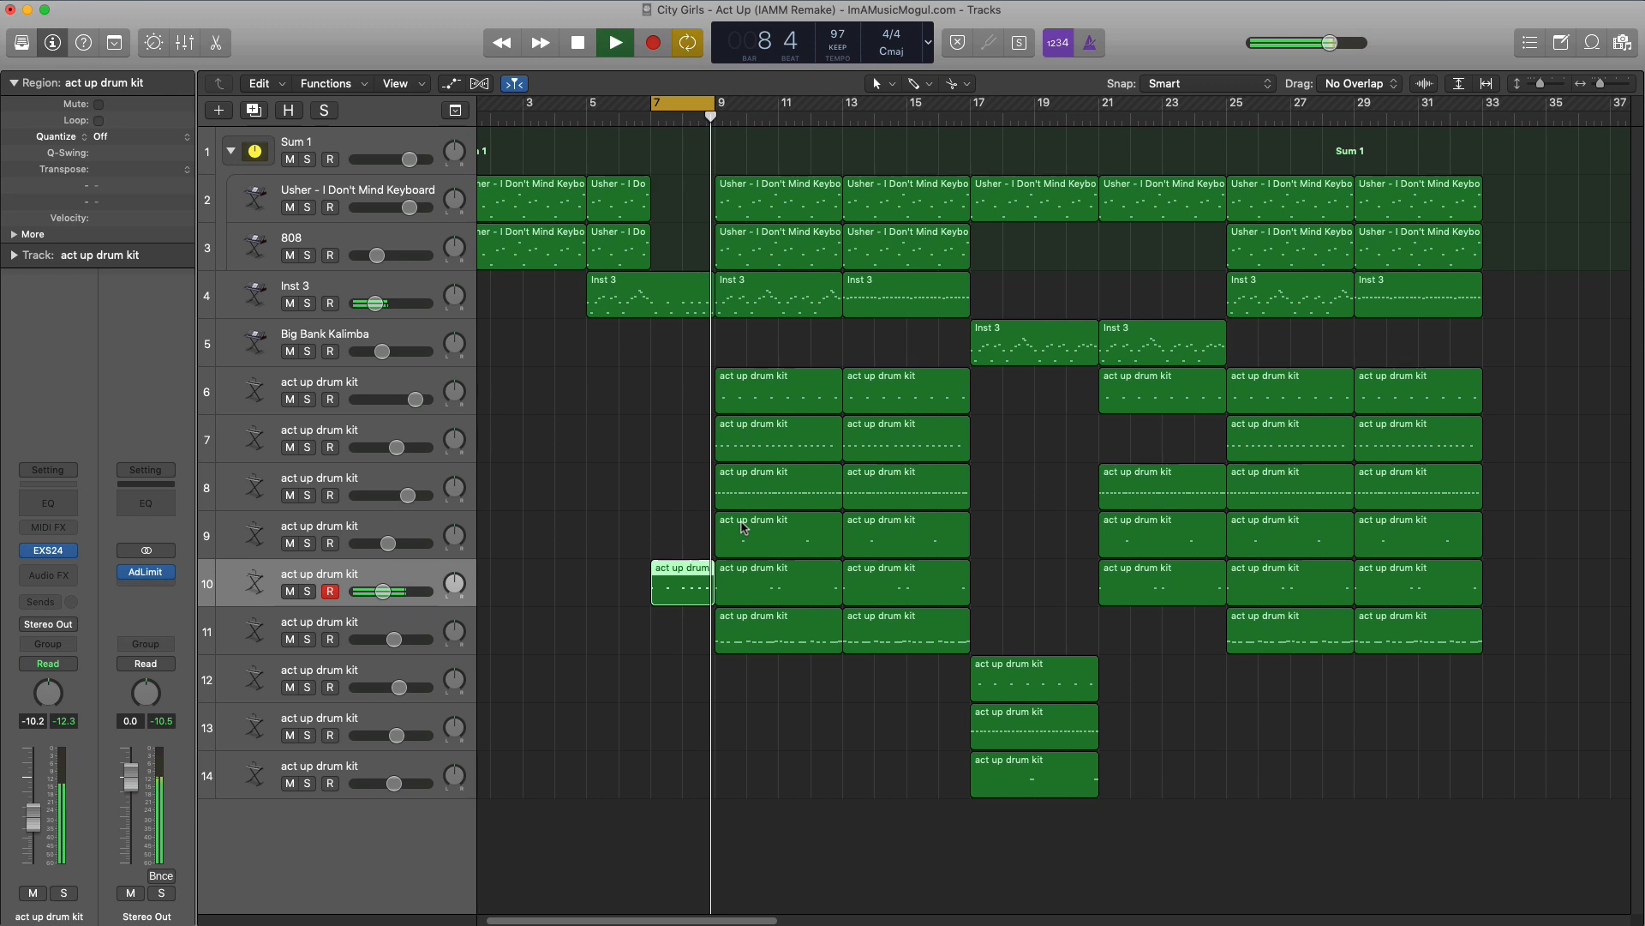
# Copy track 7's bar 9 region ahead of bar 9, keeping only bars 7 and 8
pyautogui.moveTo(737, 447); pyautogui.dragTo(657, 436)
pyautogui.rightClick(652, 436)
pyautogui.click(637, 437)
# Thin bar 7 of track 7's new region to C3 notes at 7 1 1 and 7 3 1, and play it
pyautogui.doubleClick(678, 448)
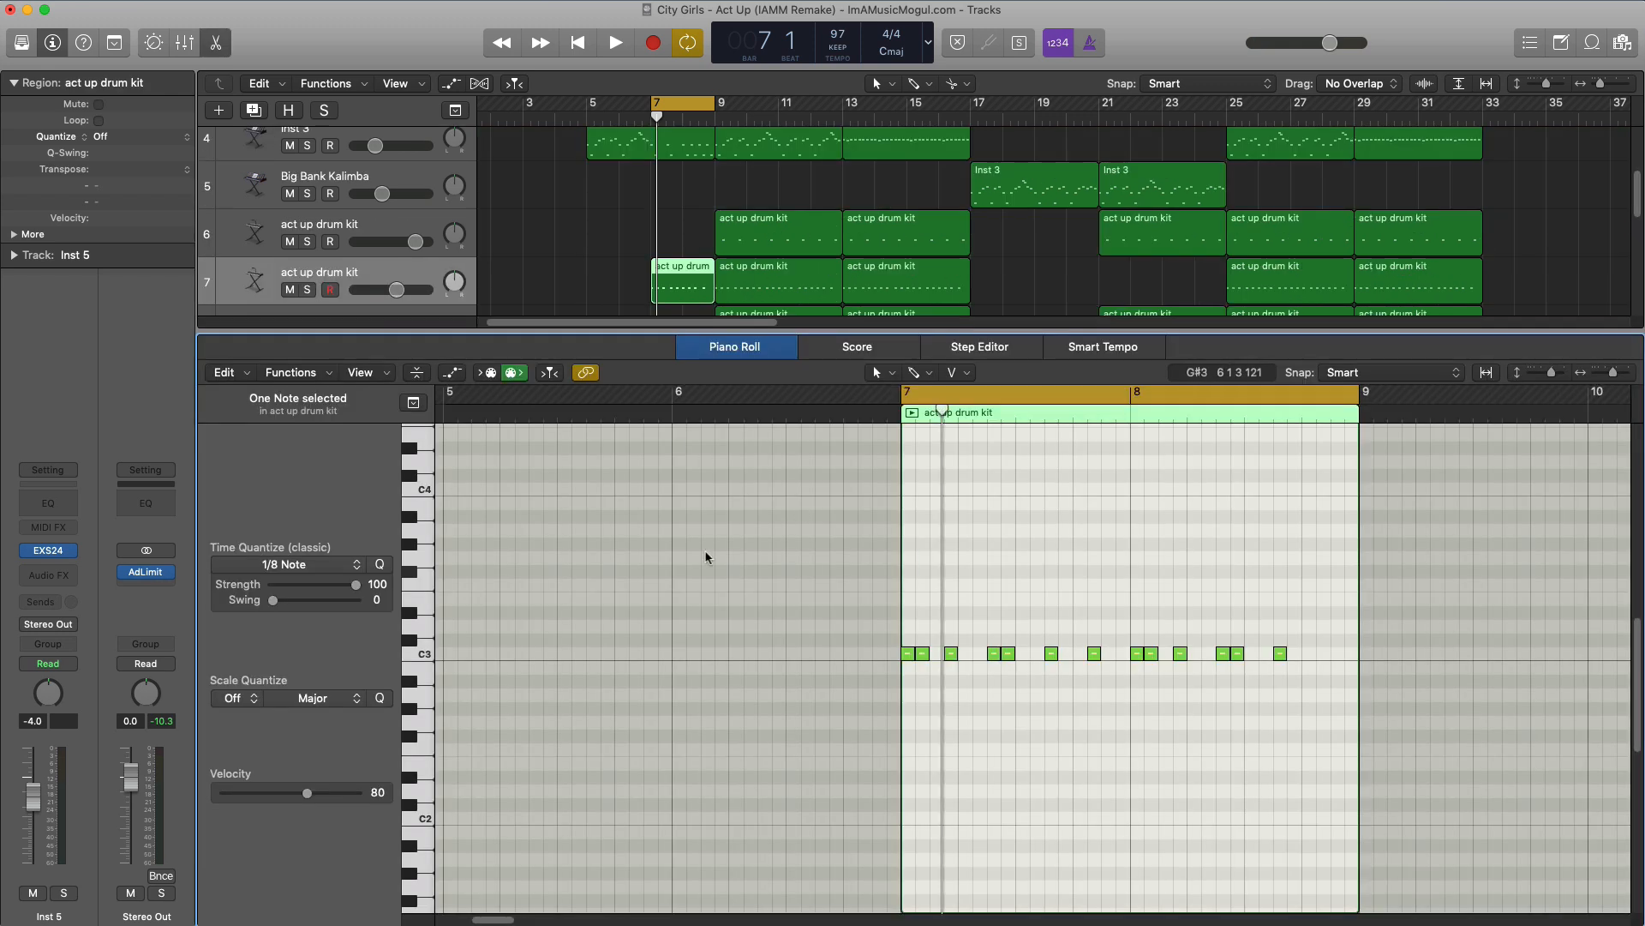
pyautogui.hscroll(5, 706, 557)
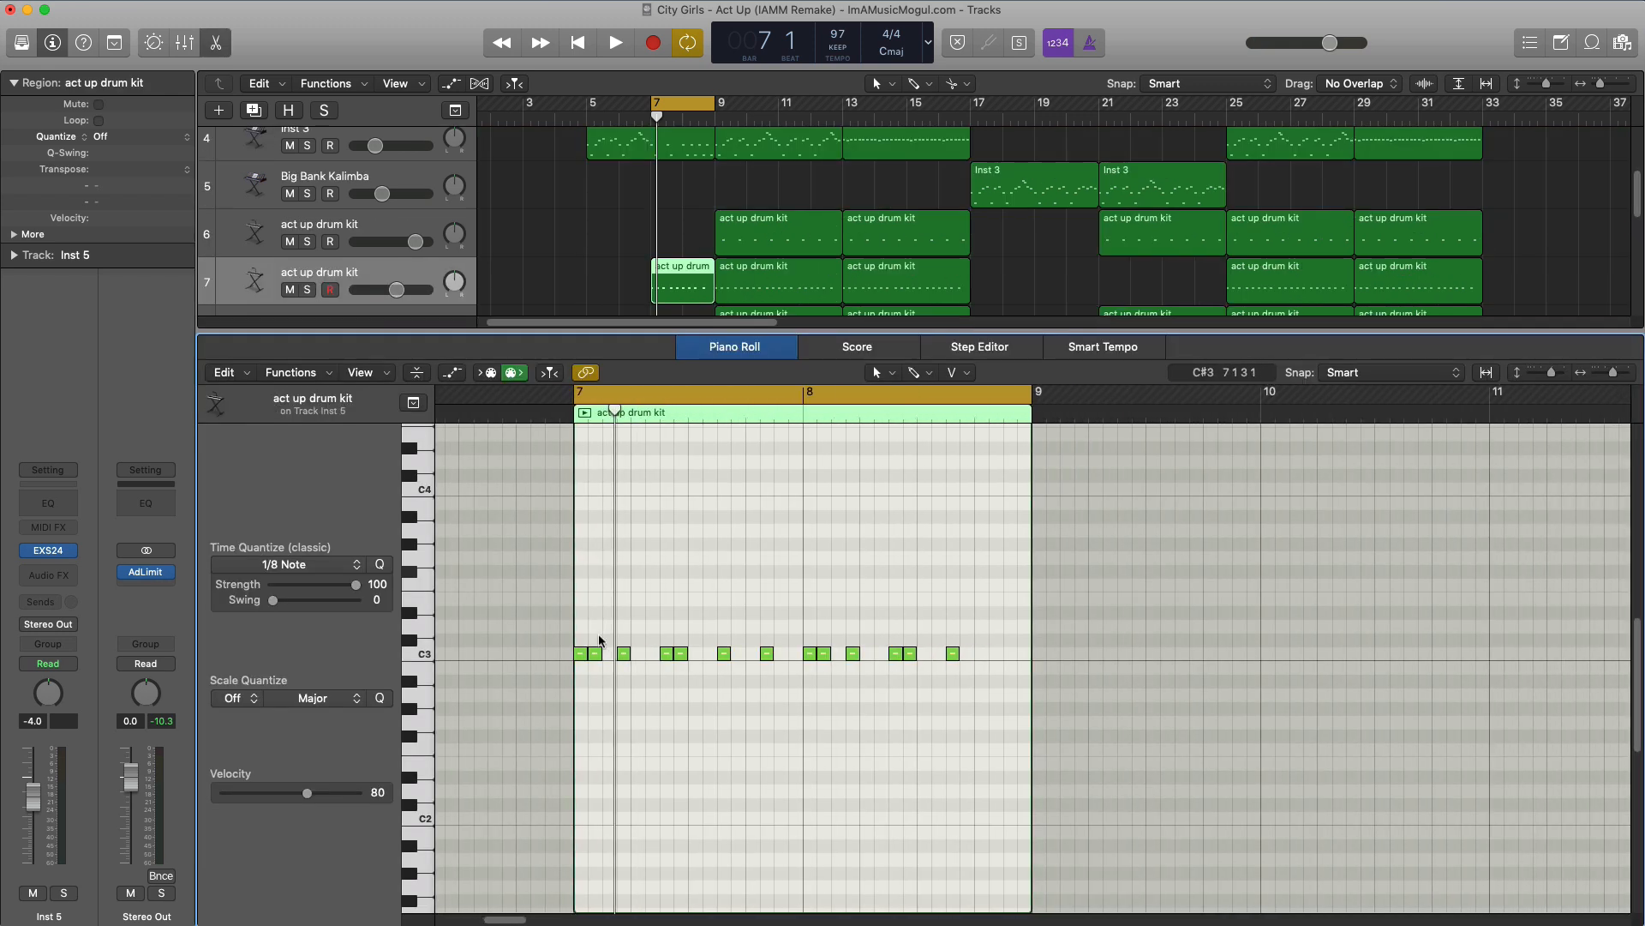
pyautogui.press('Delete')
pyautogui.moveTo(630, 675); pyautogui.dragTo(692, 654)
pyautogui.press('Delete')
pyautogui.click(675, 655)
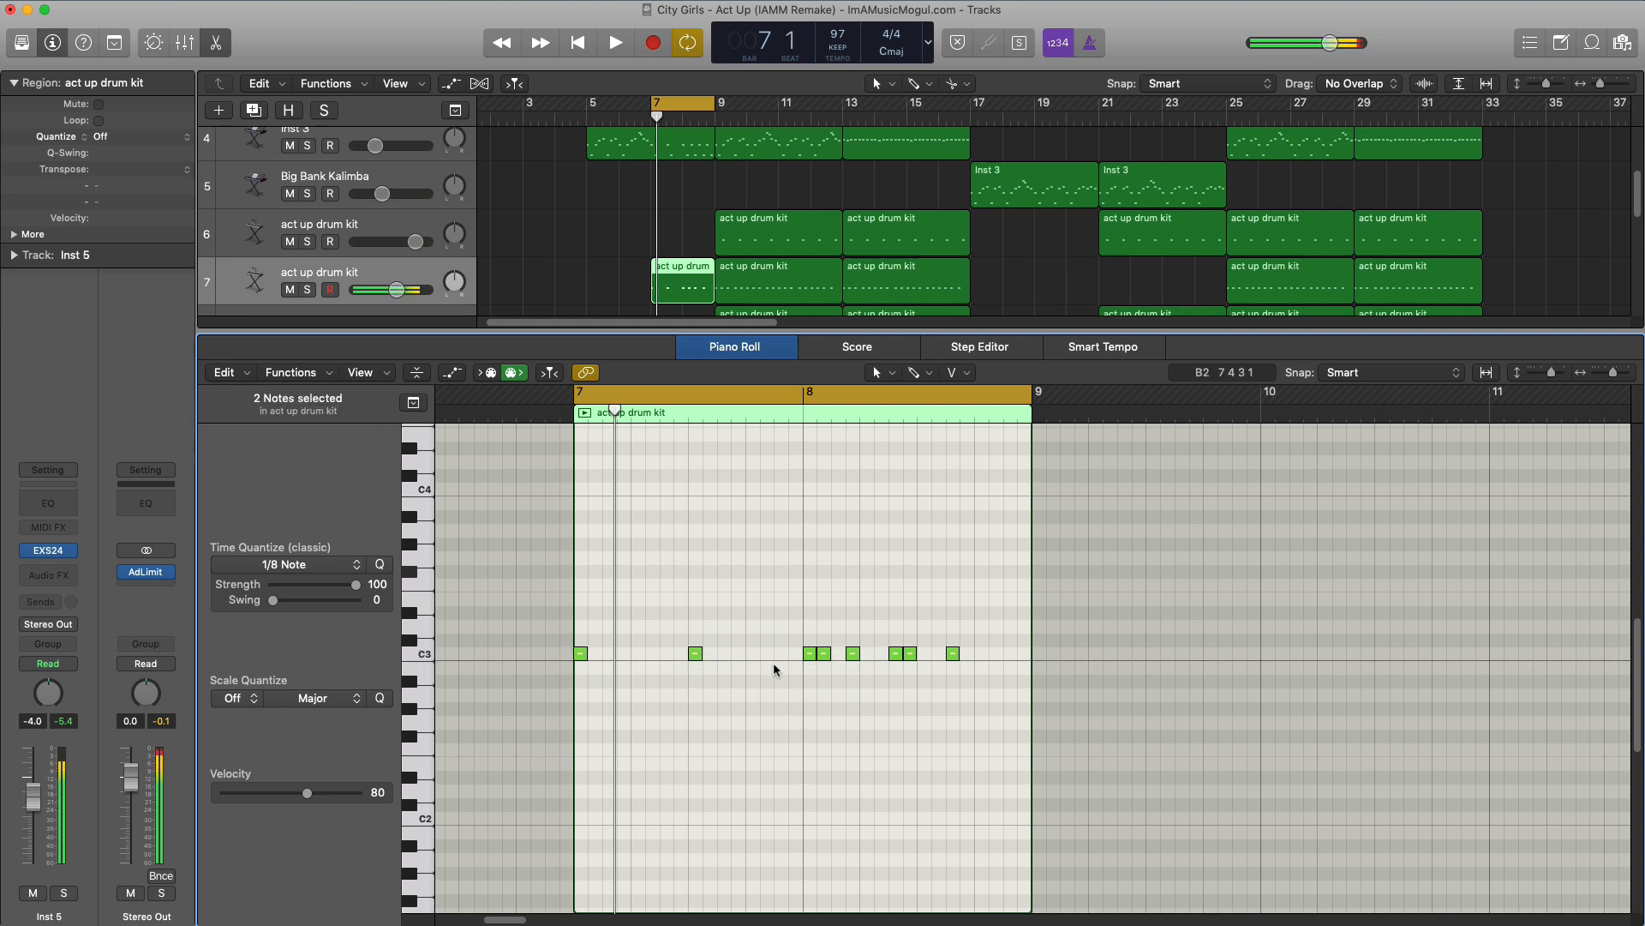
pyautogui.press('space')
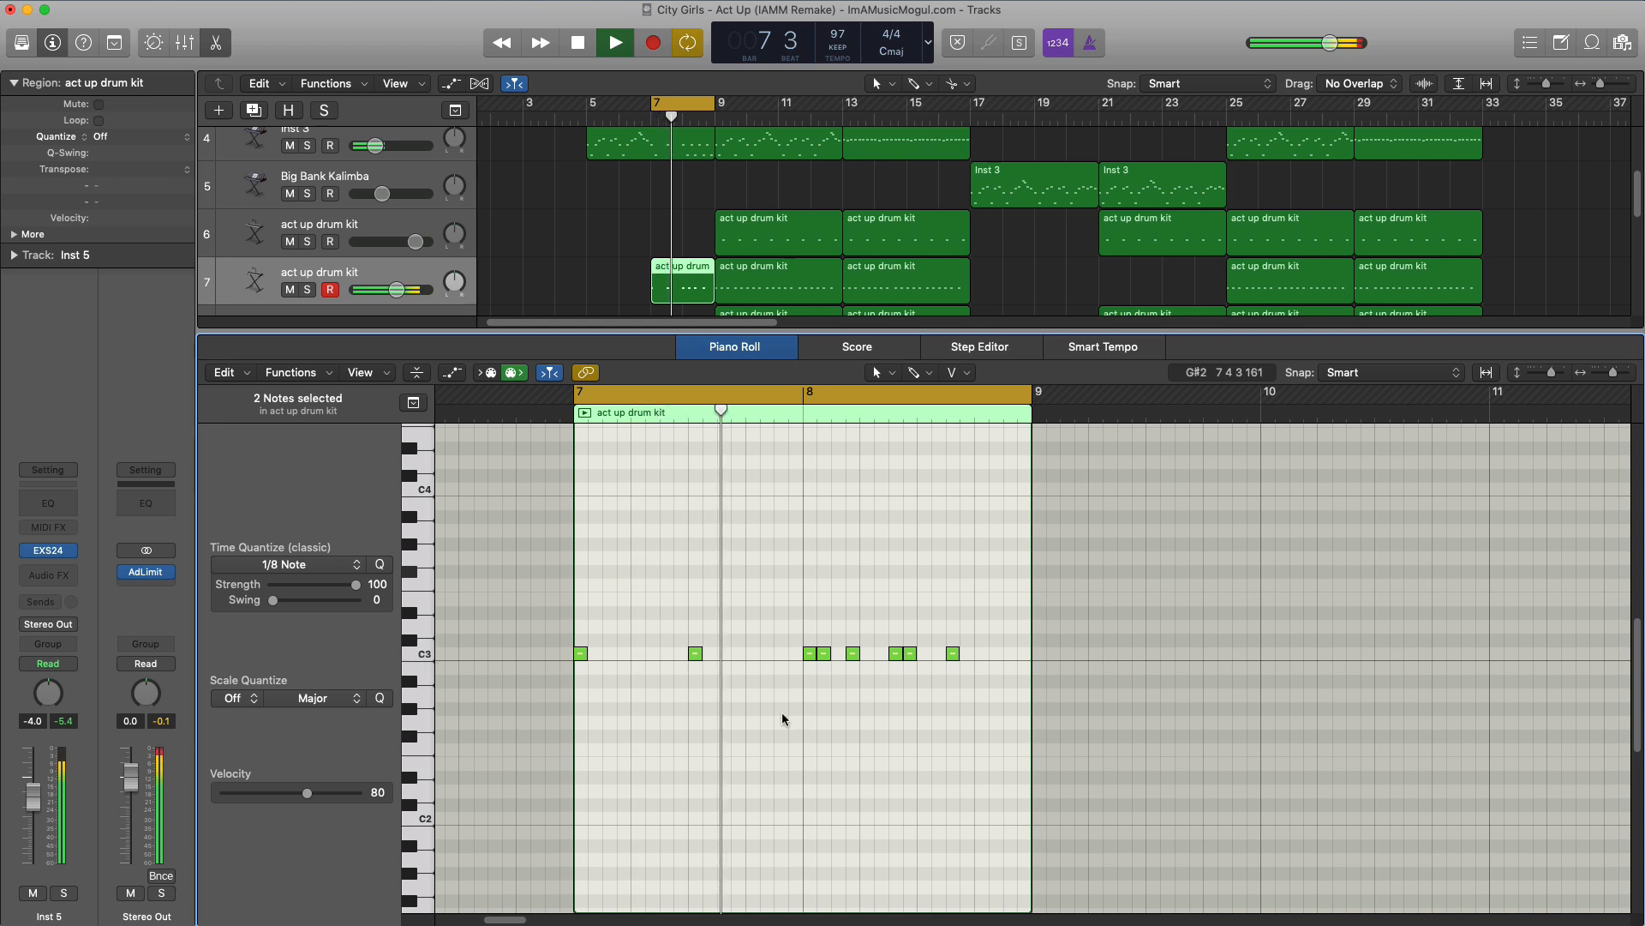
pyautogui.press('space')
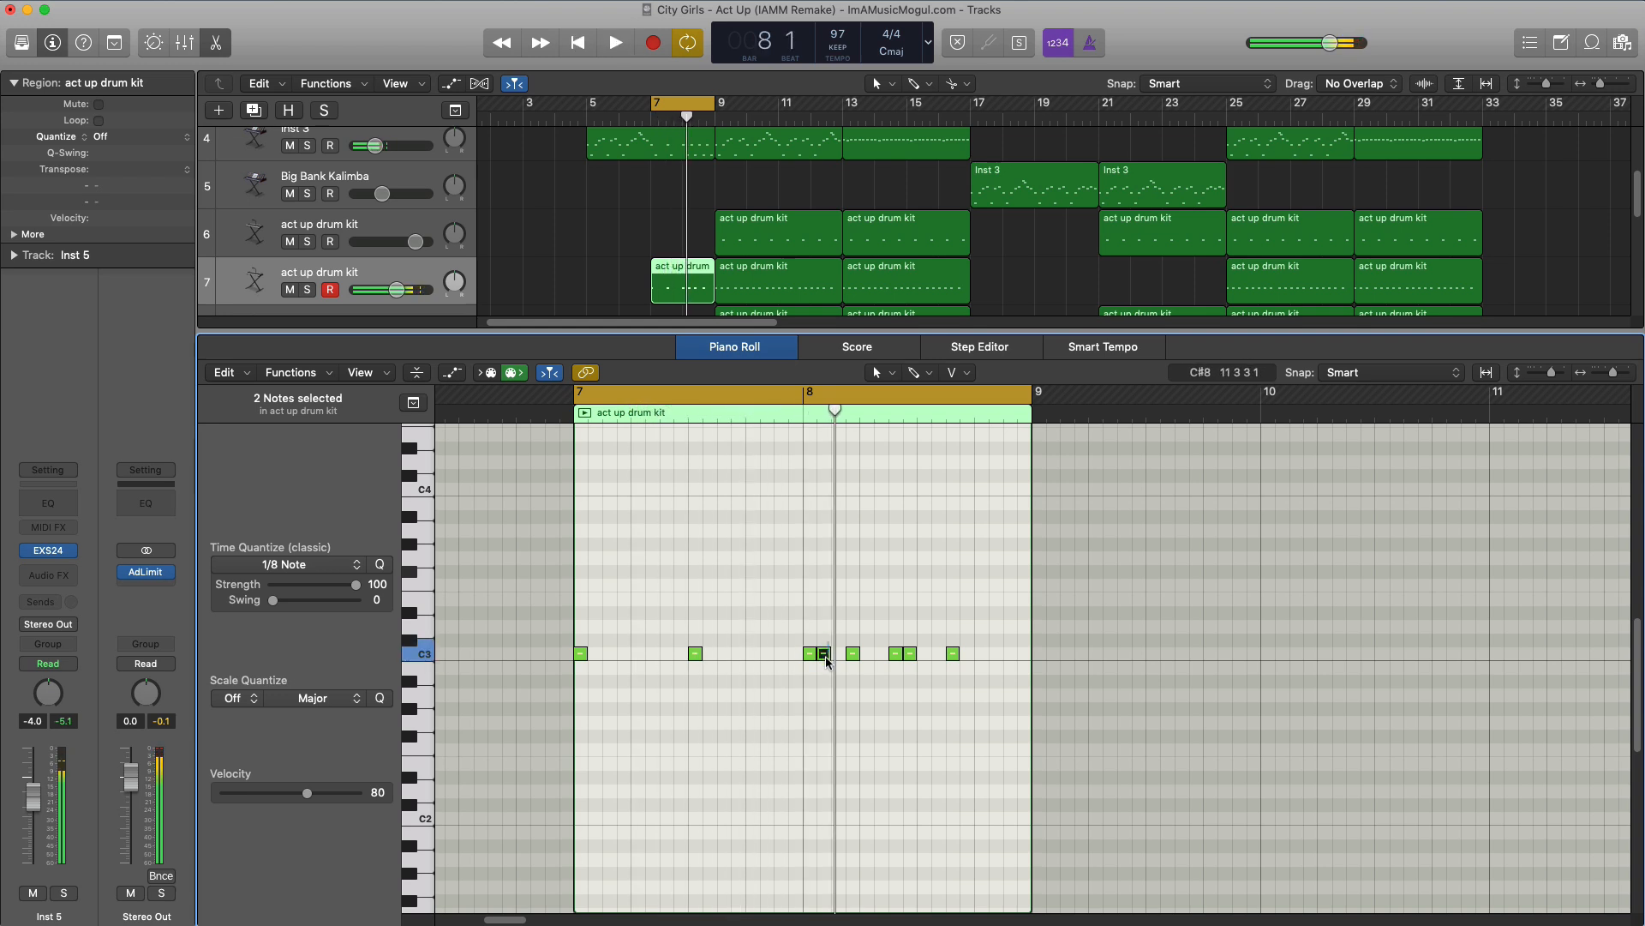
# Rework track 7's bar 8 into C3 notes at 8 1 1, 8 2 1 and eighth notes from 8 3 1, and play it
pyautogui.moveTo(847, 658); pyautogui.dragTo(913, 672)
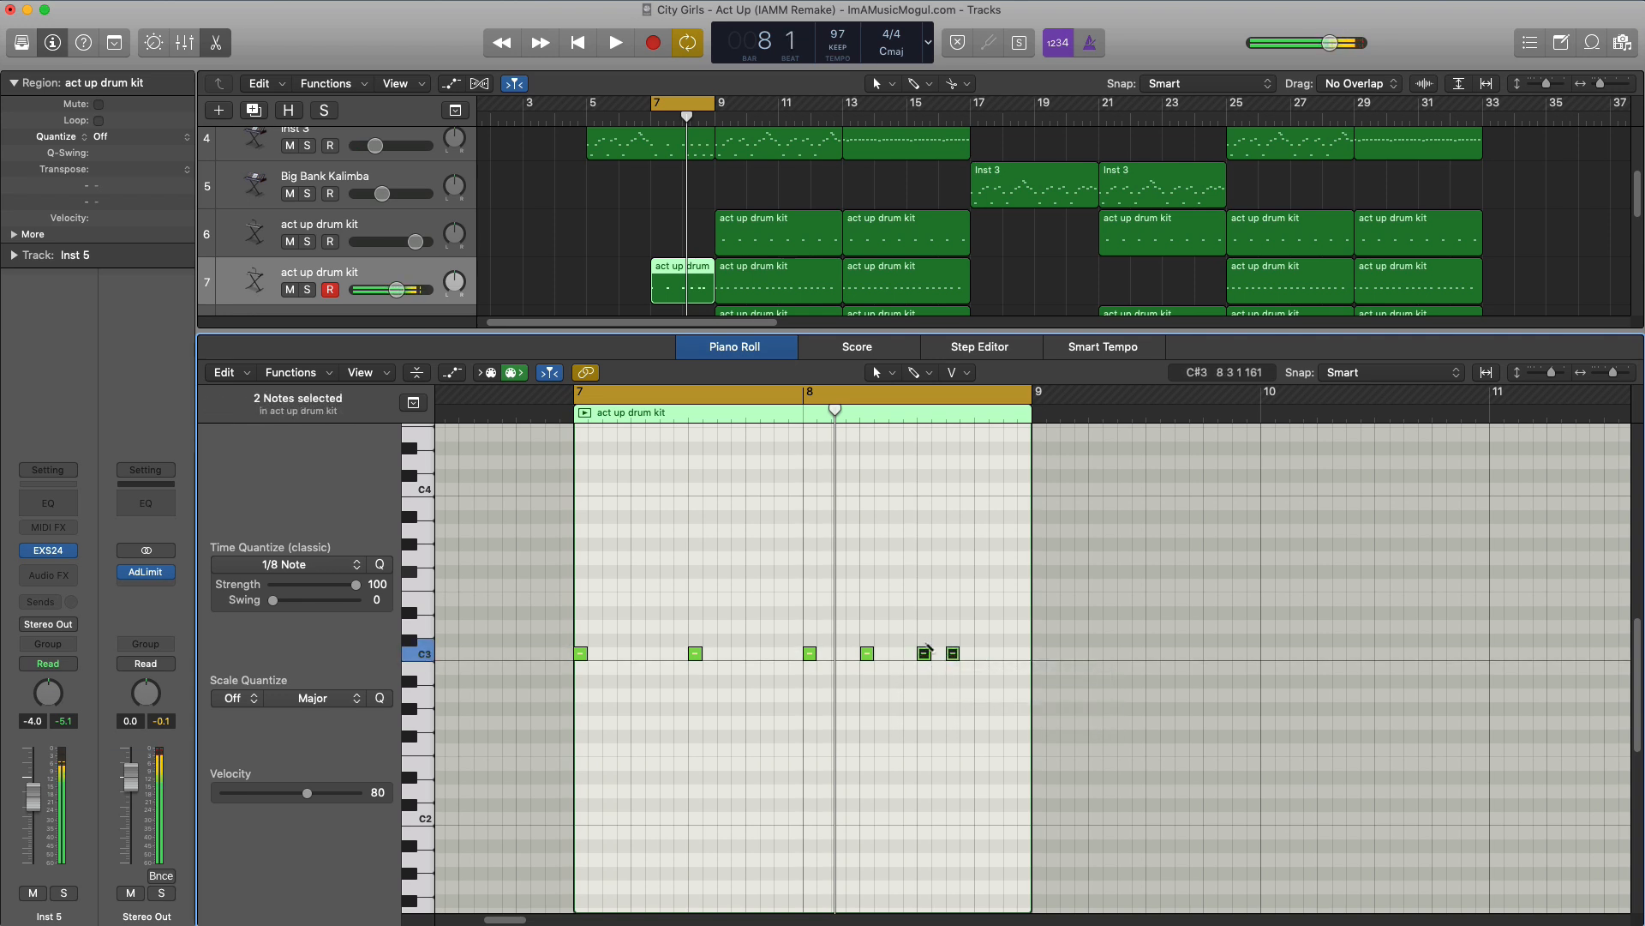
pyautogui.press('super+r')
pyautogui.press('space')
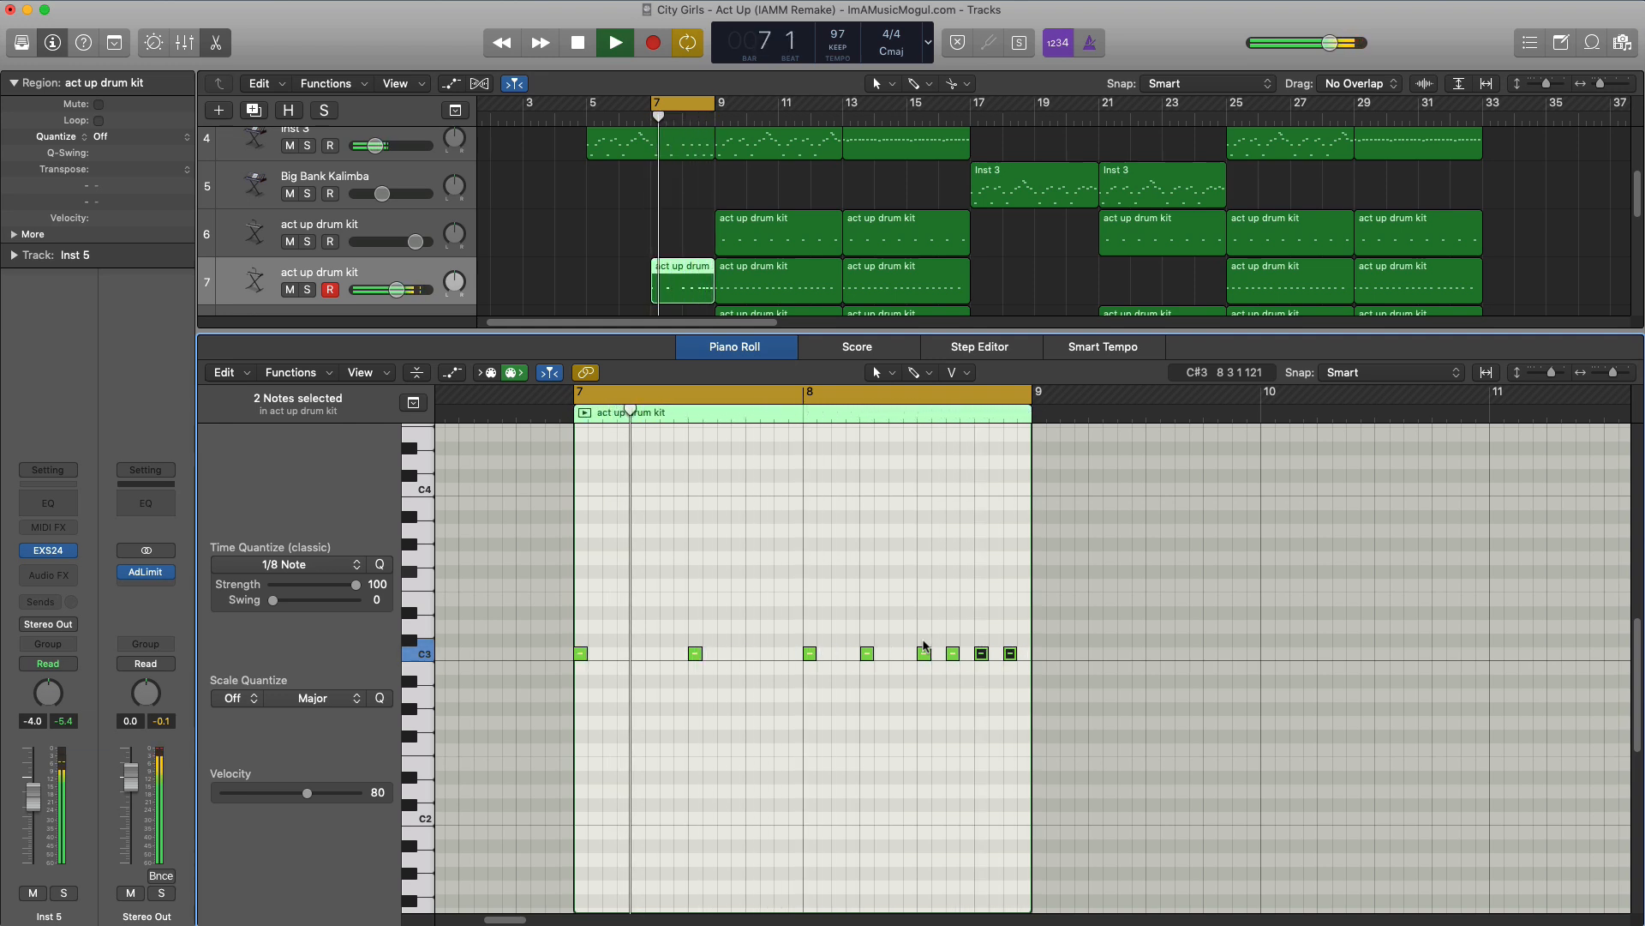
pyautogui.press('e')
pyautogui.press('space')
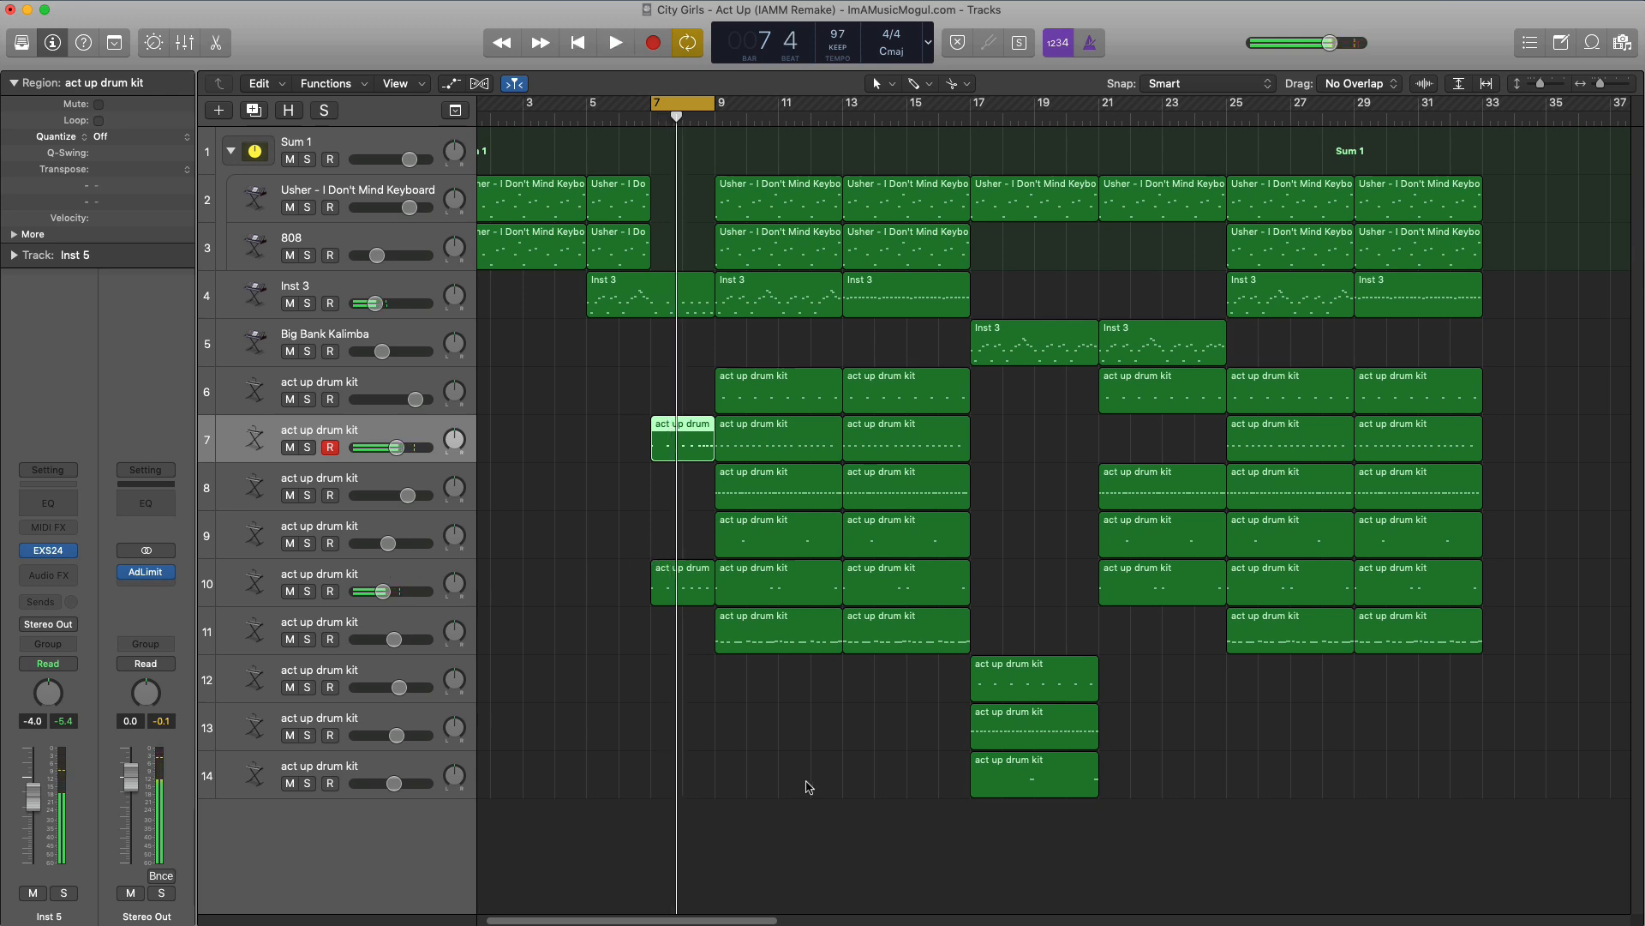
# Copy track 14's bar 17 region into bars 7 and 8, and add F#4 notes at 7 2 3 and 7 4 3 during playback
pyautogui.moveTo(987, 787); pyautogui.dragTo(651, 784)
pyautogui.doubleClick(680, 776)
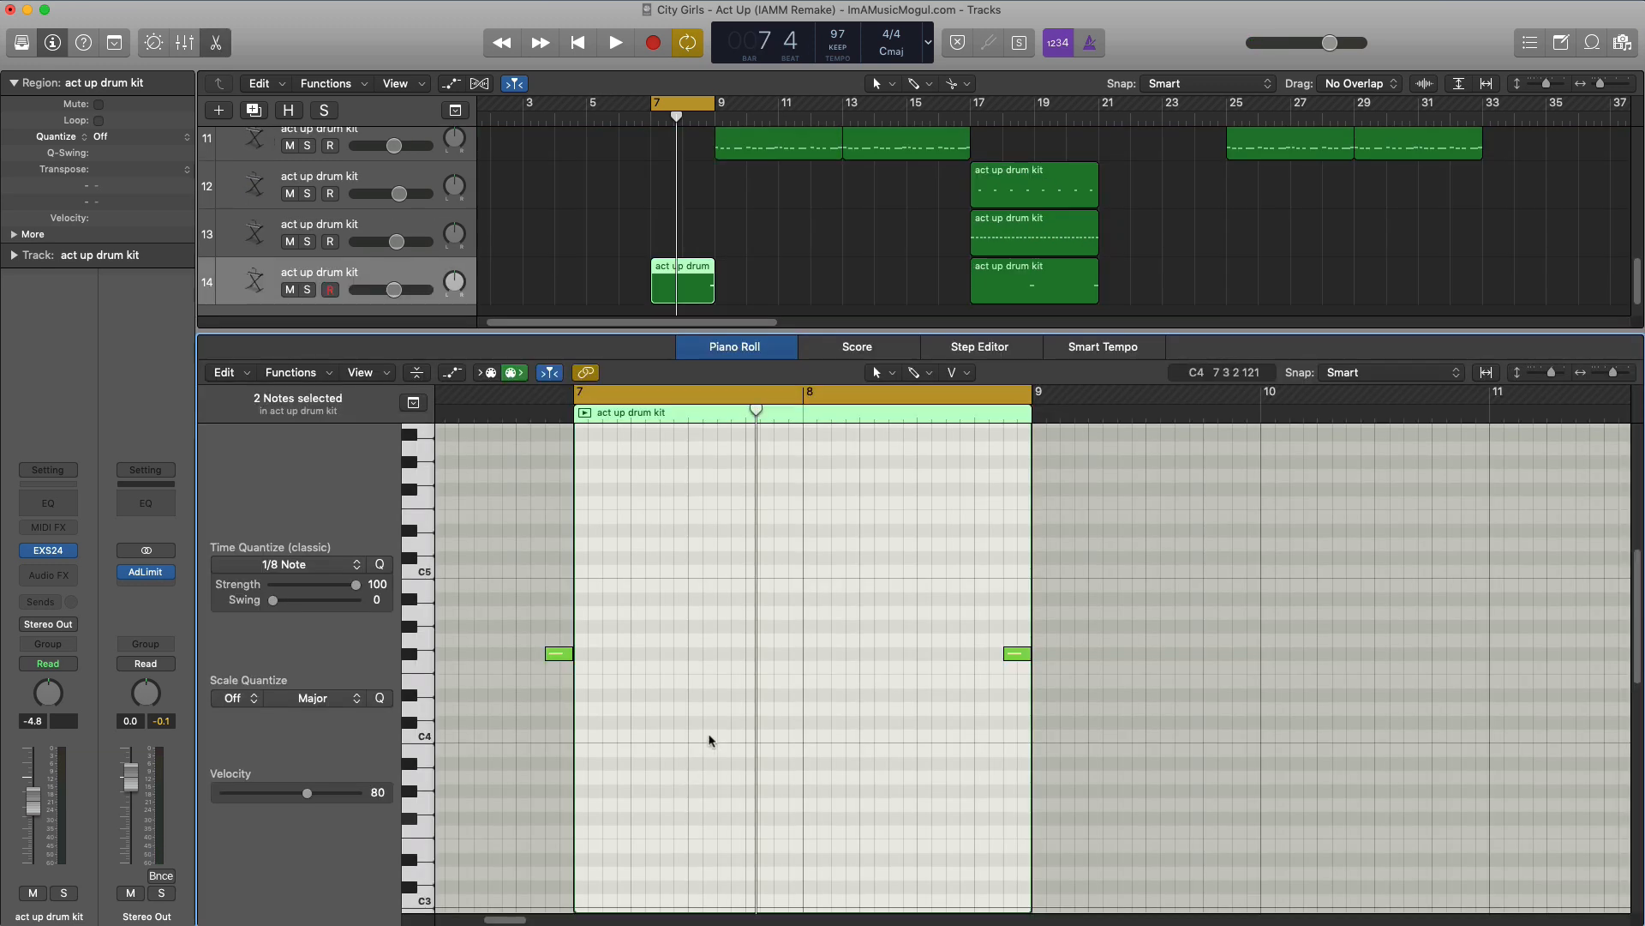
pyautogui.press('space')
pyautogui.keyDown('super'); pyautogui.click(667, 655); pyautogui.keyUp('super')
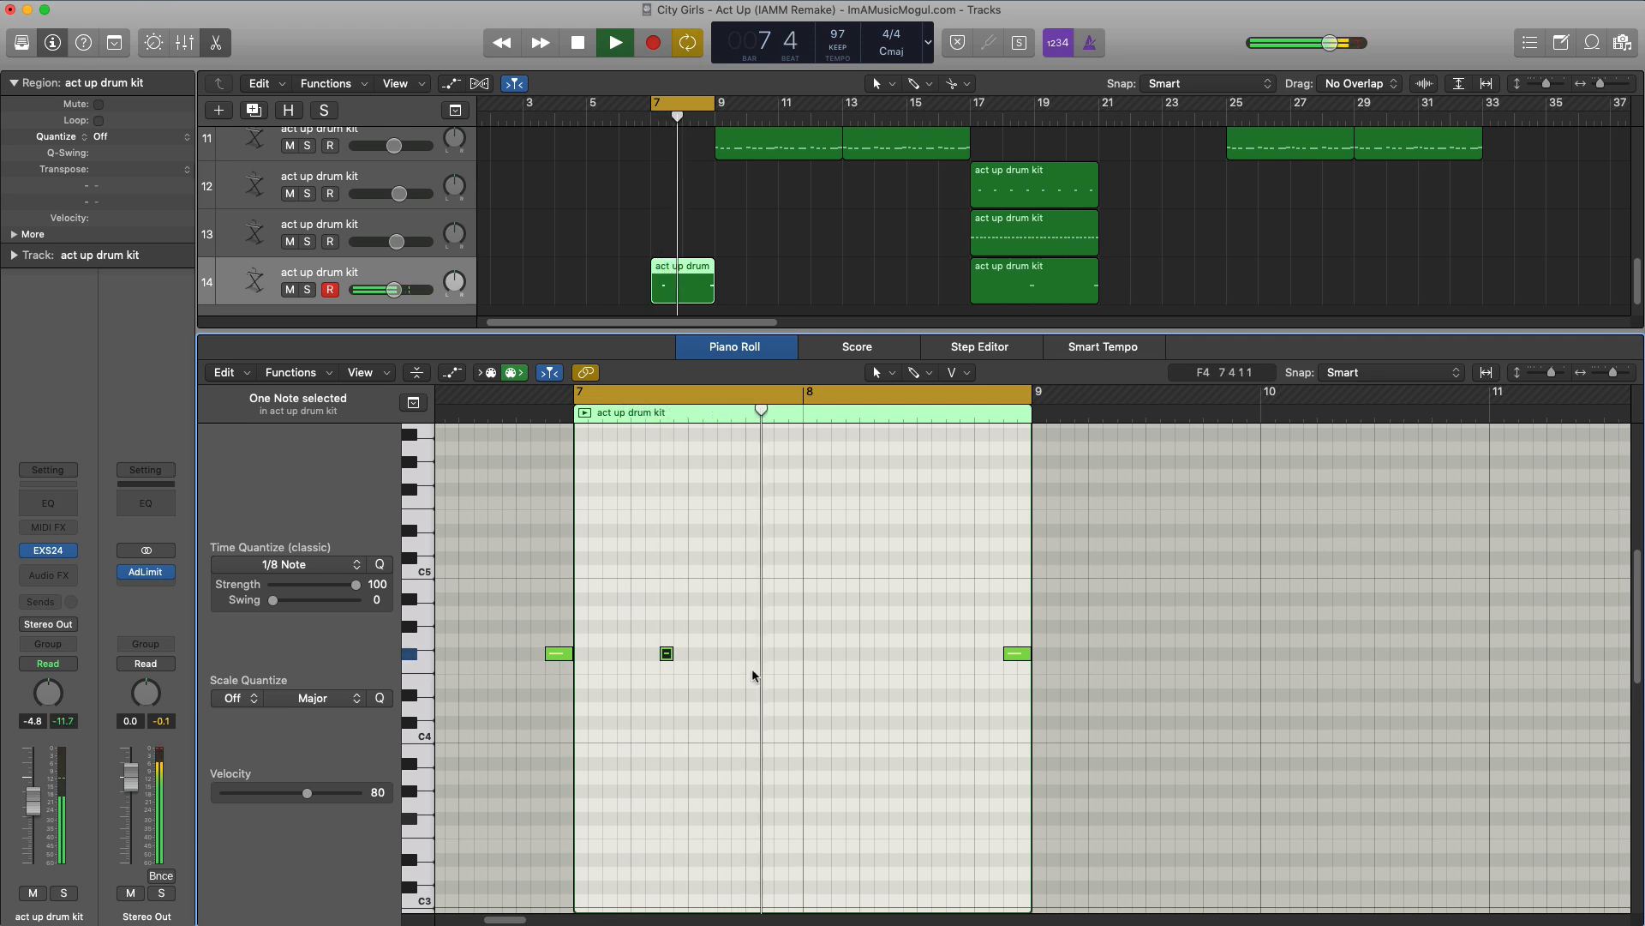
pyautogui.press('space')
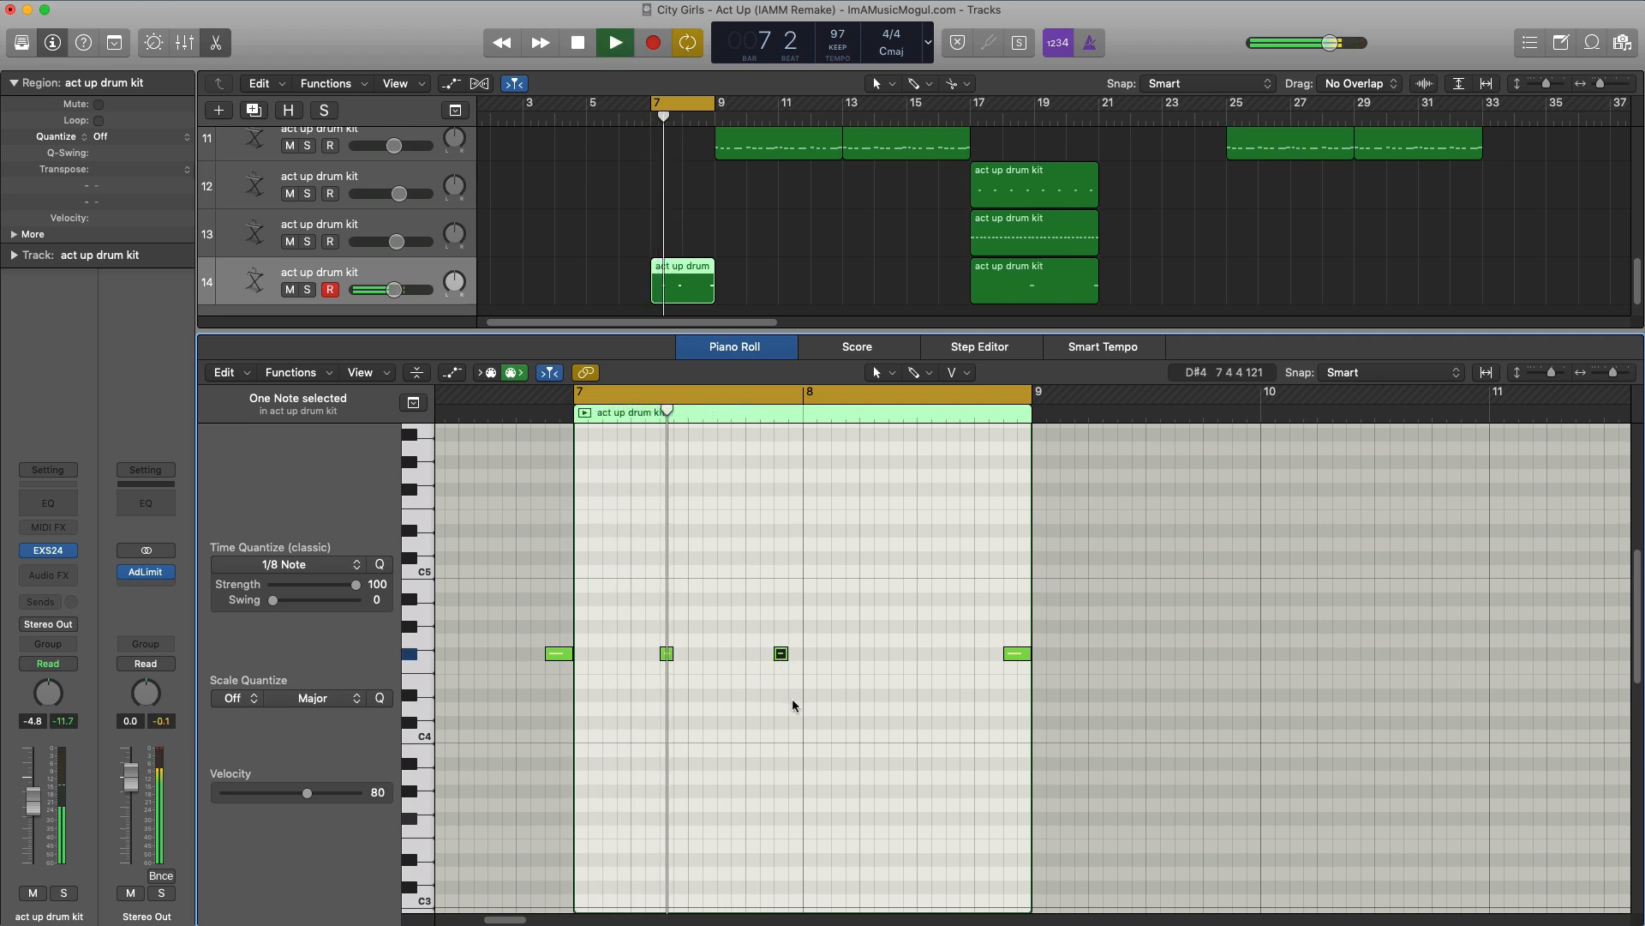
# Add F#4 notes at 8 1 3, 8 2 3, 8 3 3 and 8 4 1 to track 14's new region during playback
pyautogui.keyDown('super'); pyautogui.click(838, 657); pyautogui.keyUp('super')
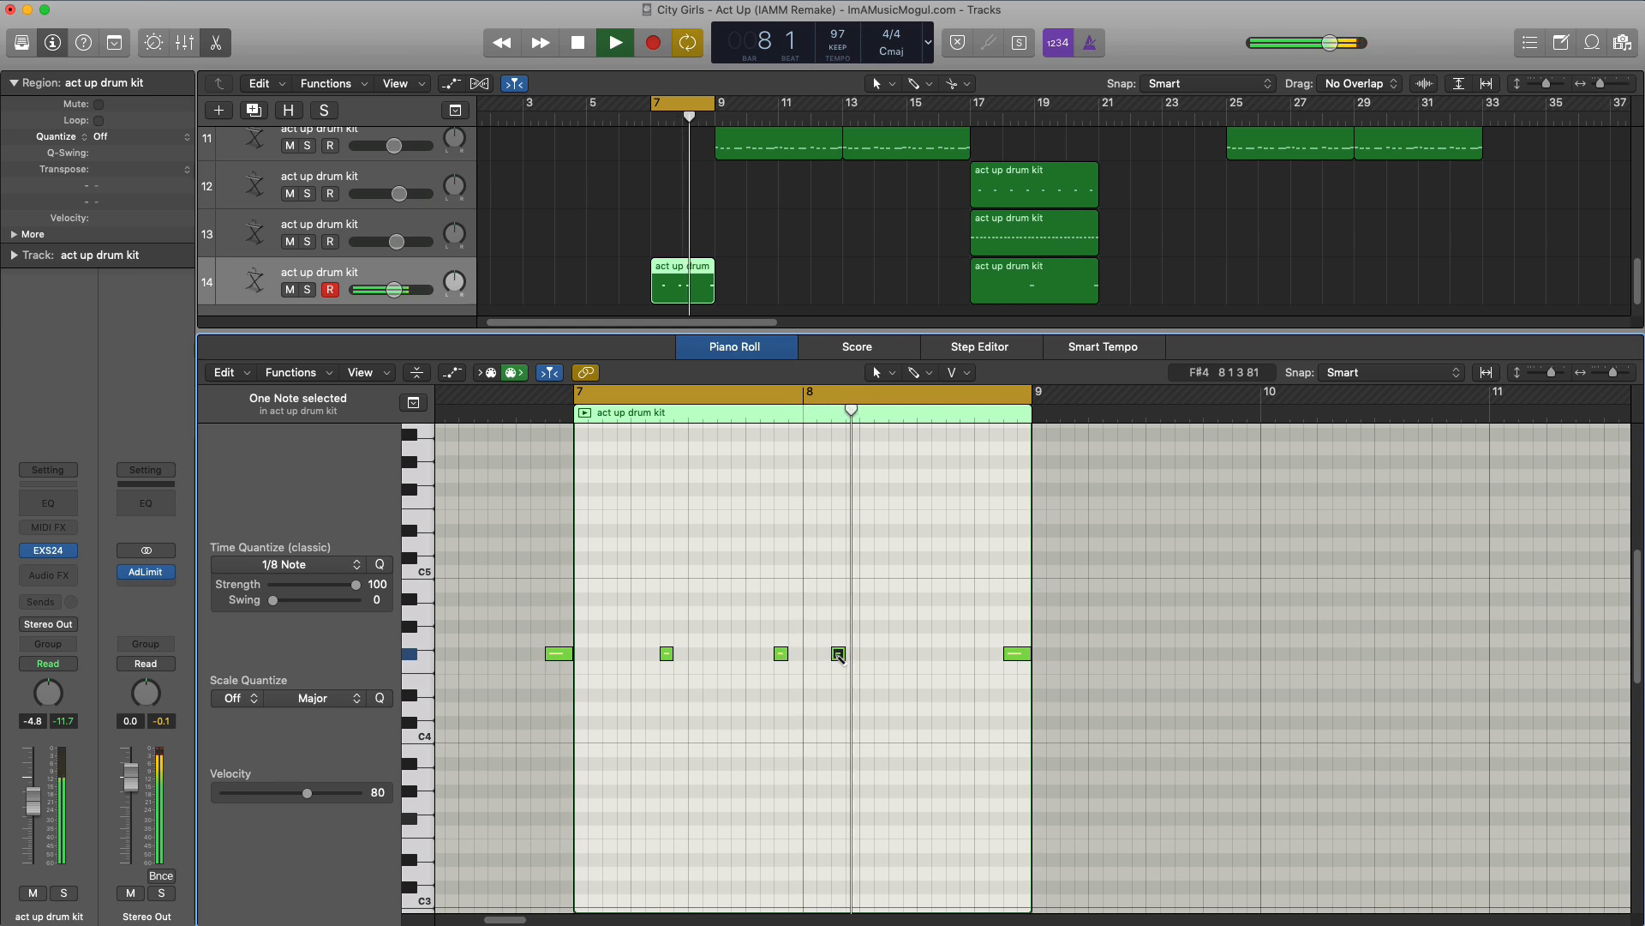
pyautogui.keyDown('super'); pyautogui.click(894, 656); pyautogui.keyUp('super')
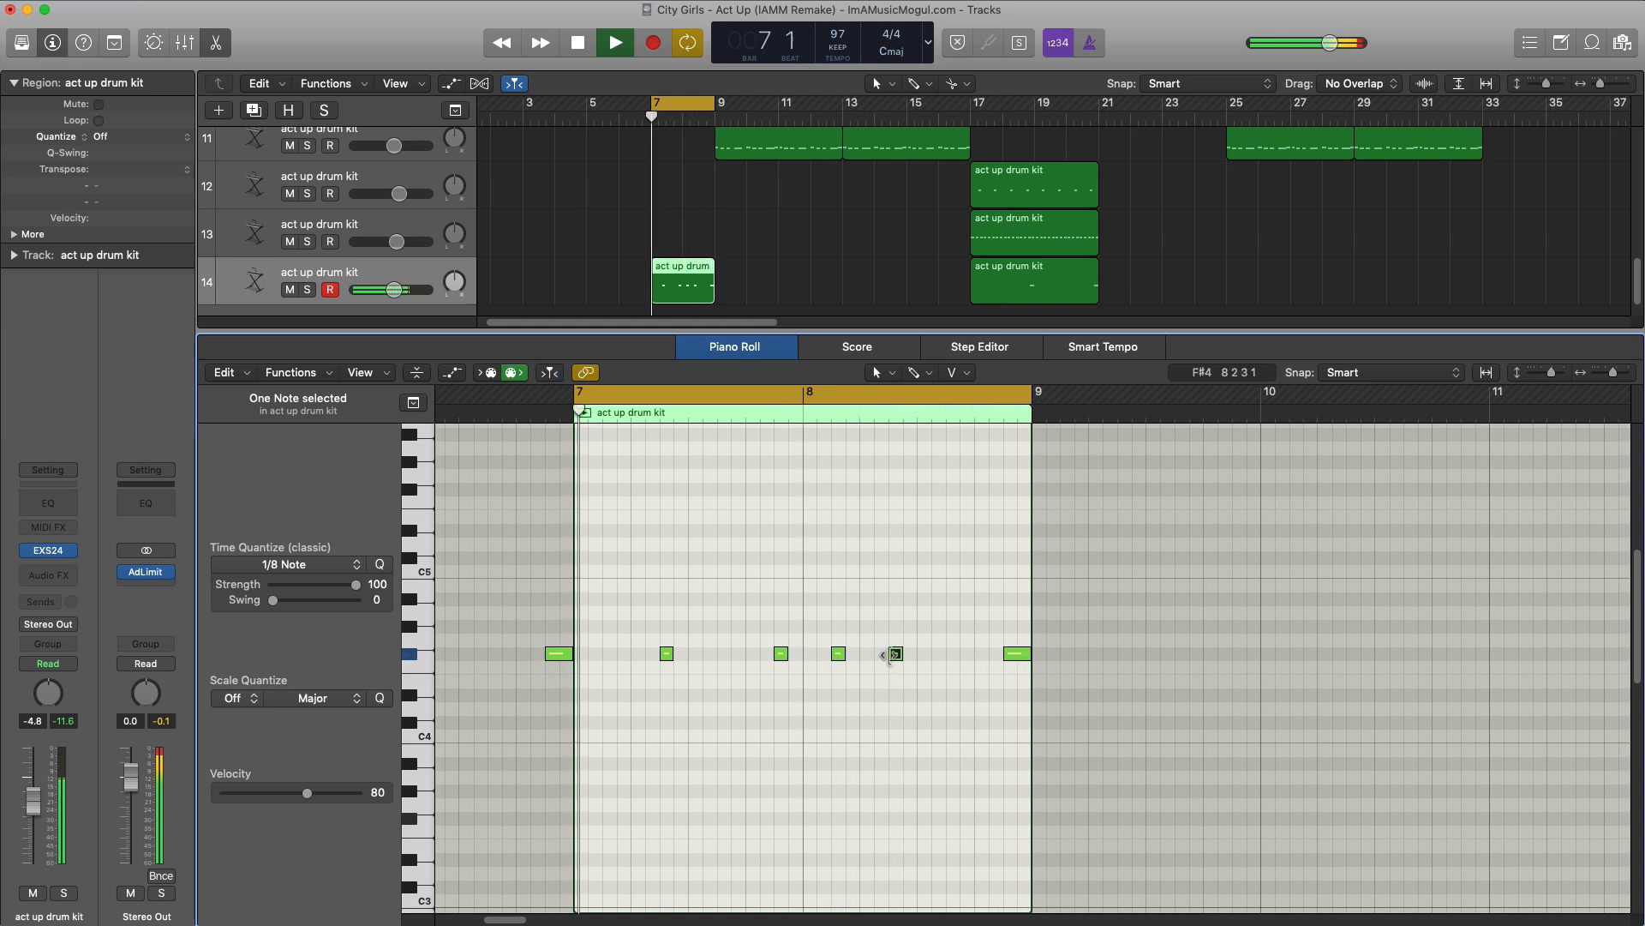
pyautogui.keyDown('super'); pyautogui.click(951, 657); pyautogui.keyUp('super')
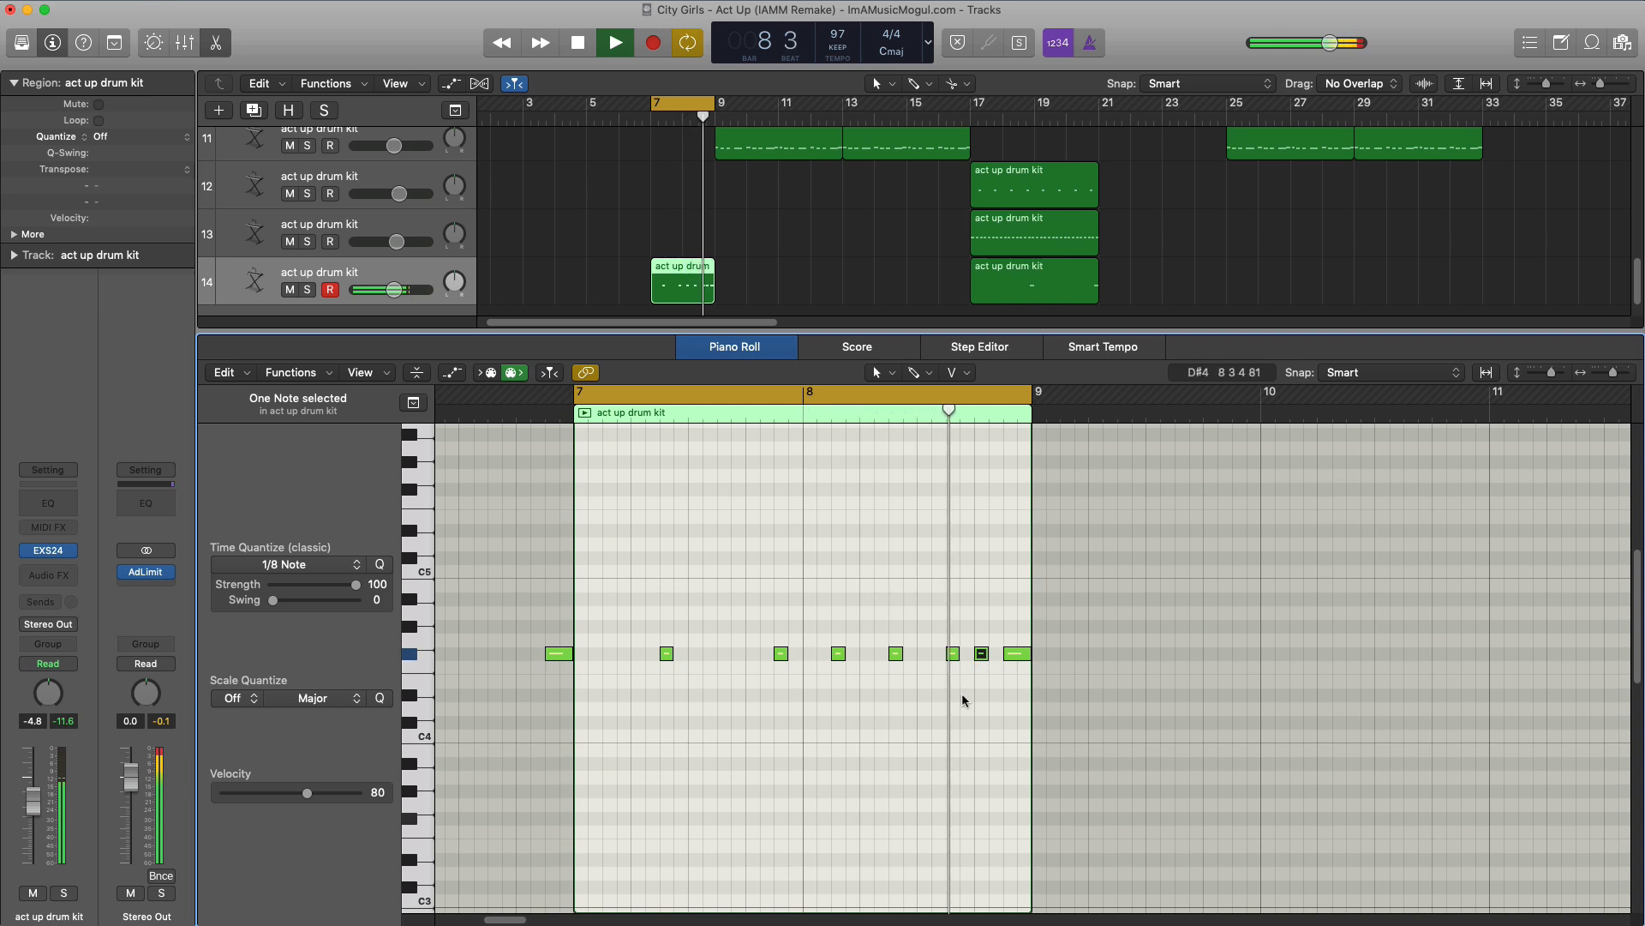
# Turn off cycle playback, listen to the transition from bar 8 into bar 9, and stop
pyautogui.press('x')
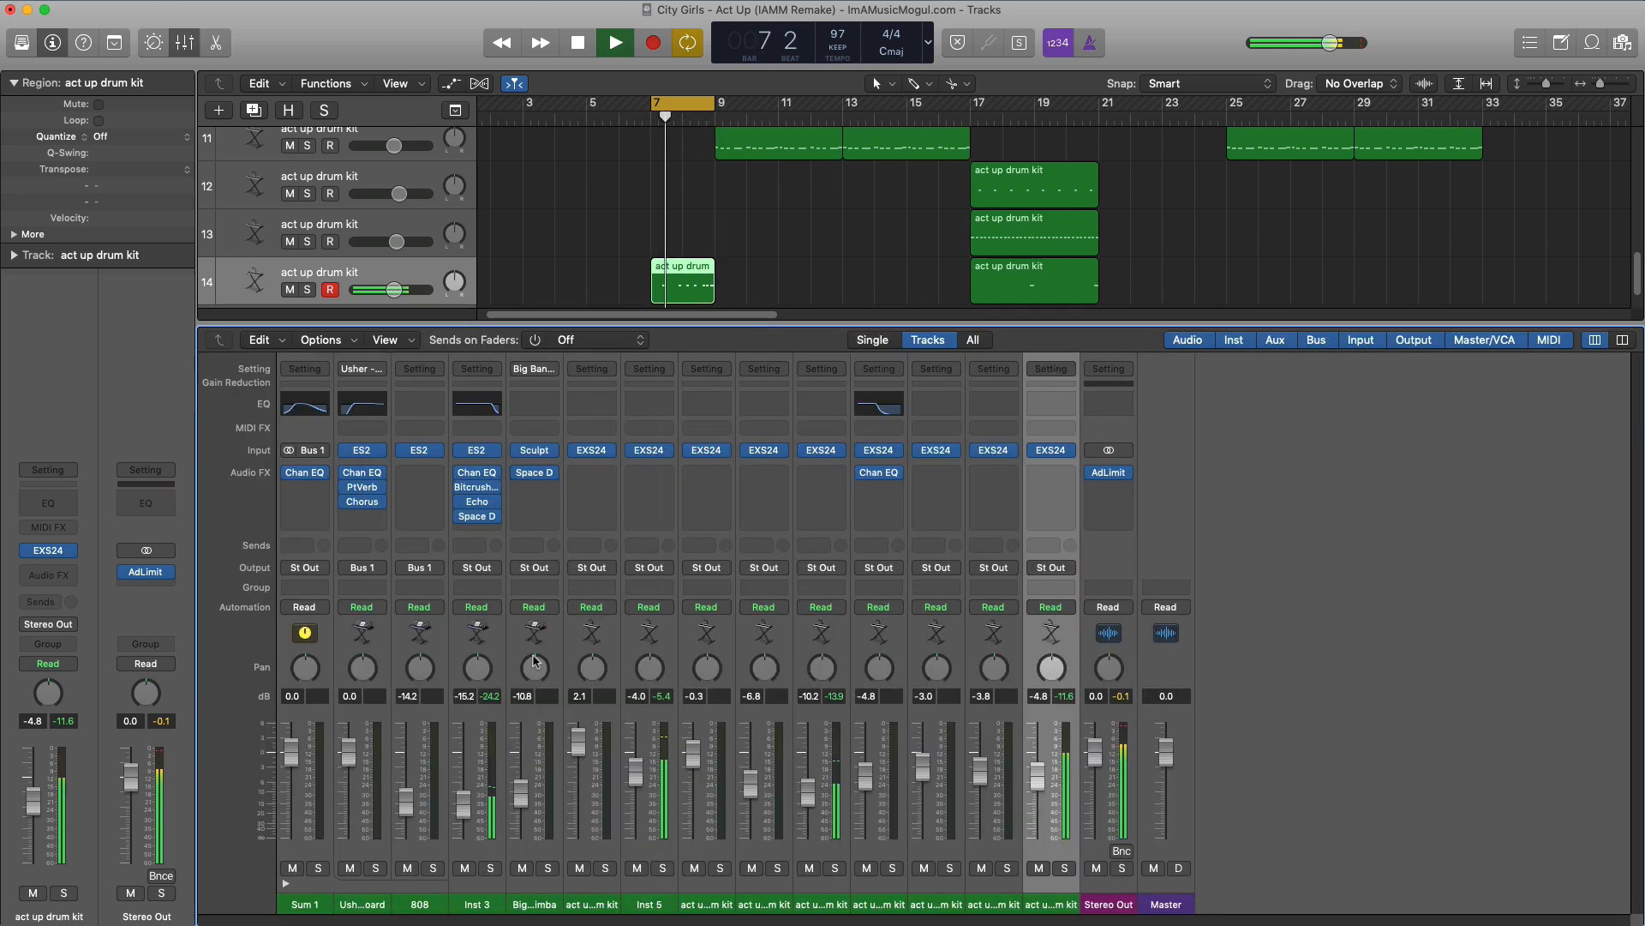
pyautogui.press('x')
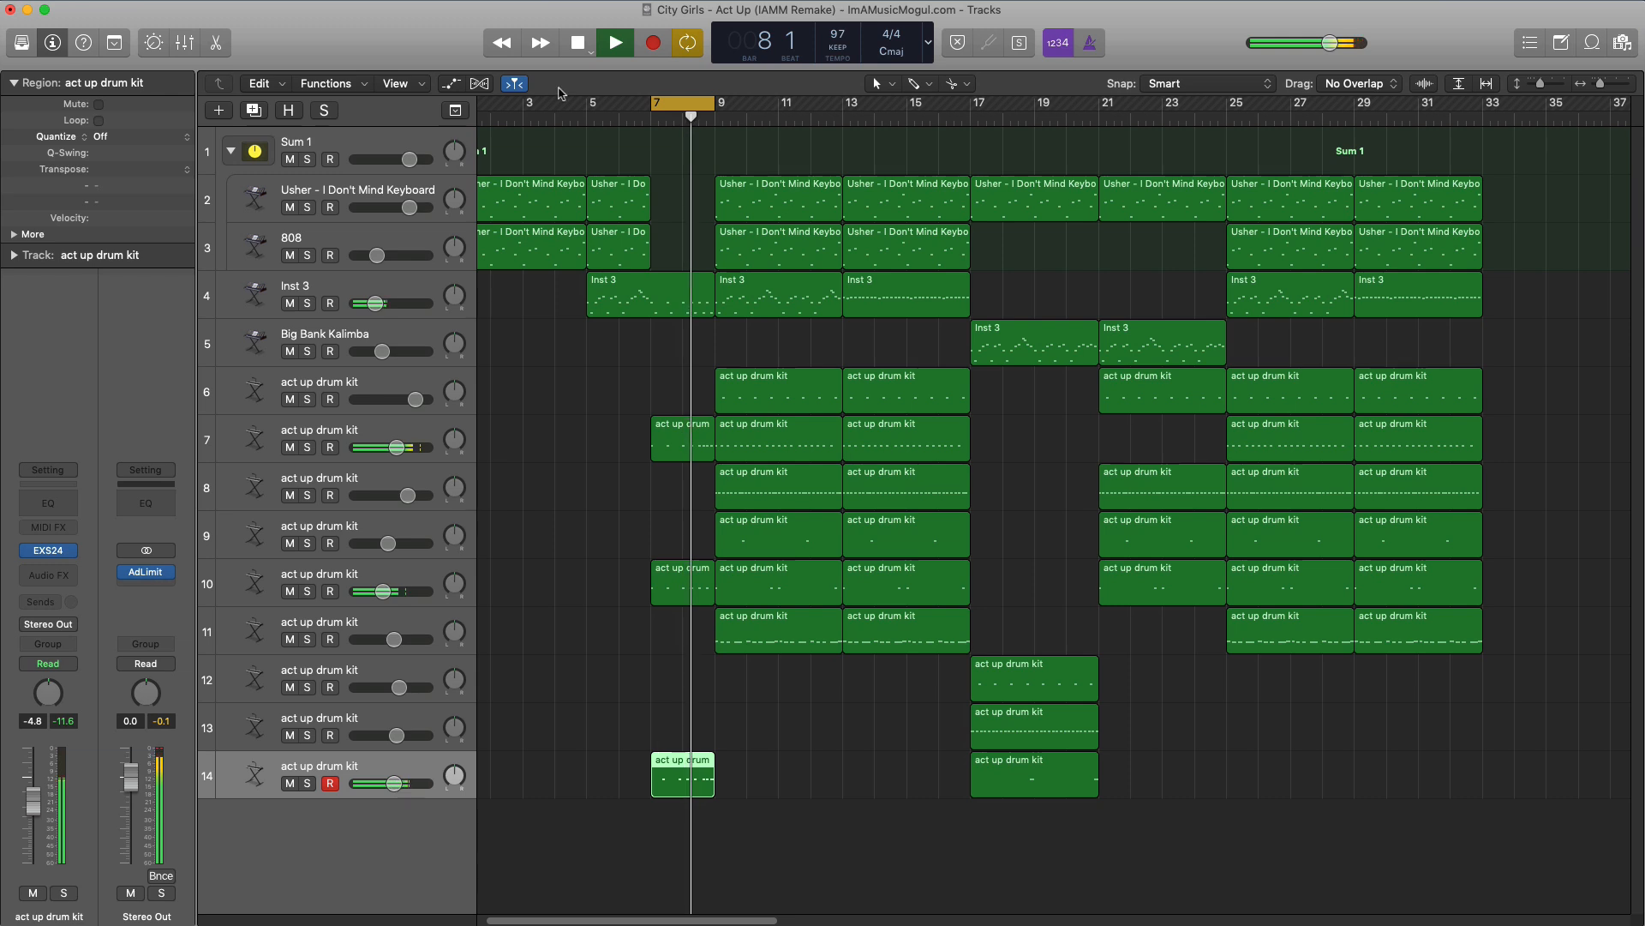
pyautogui.click(683, 106)
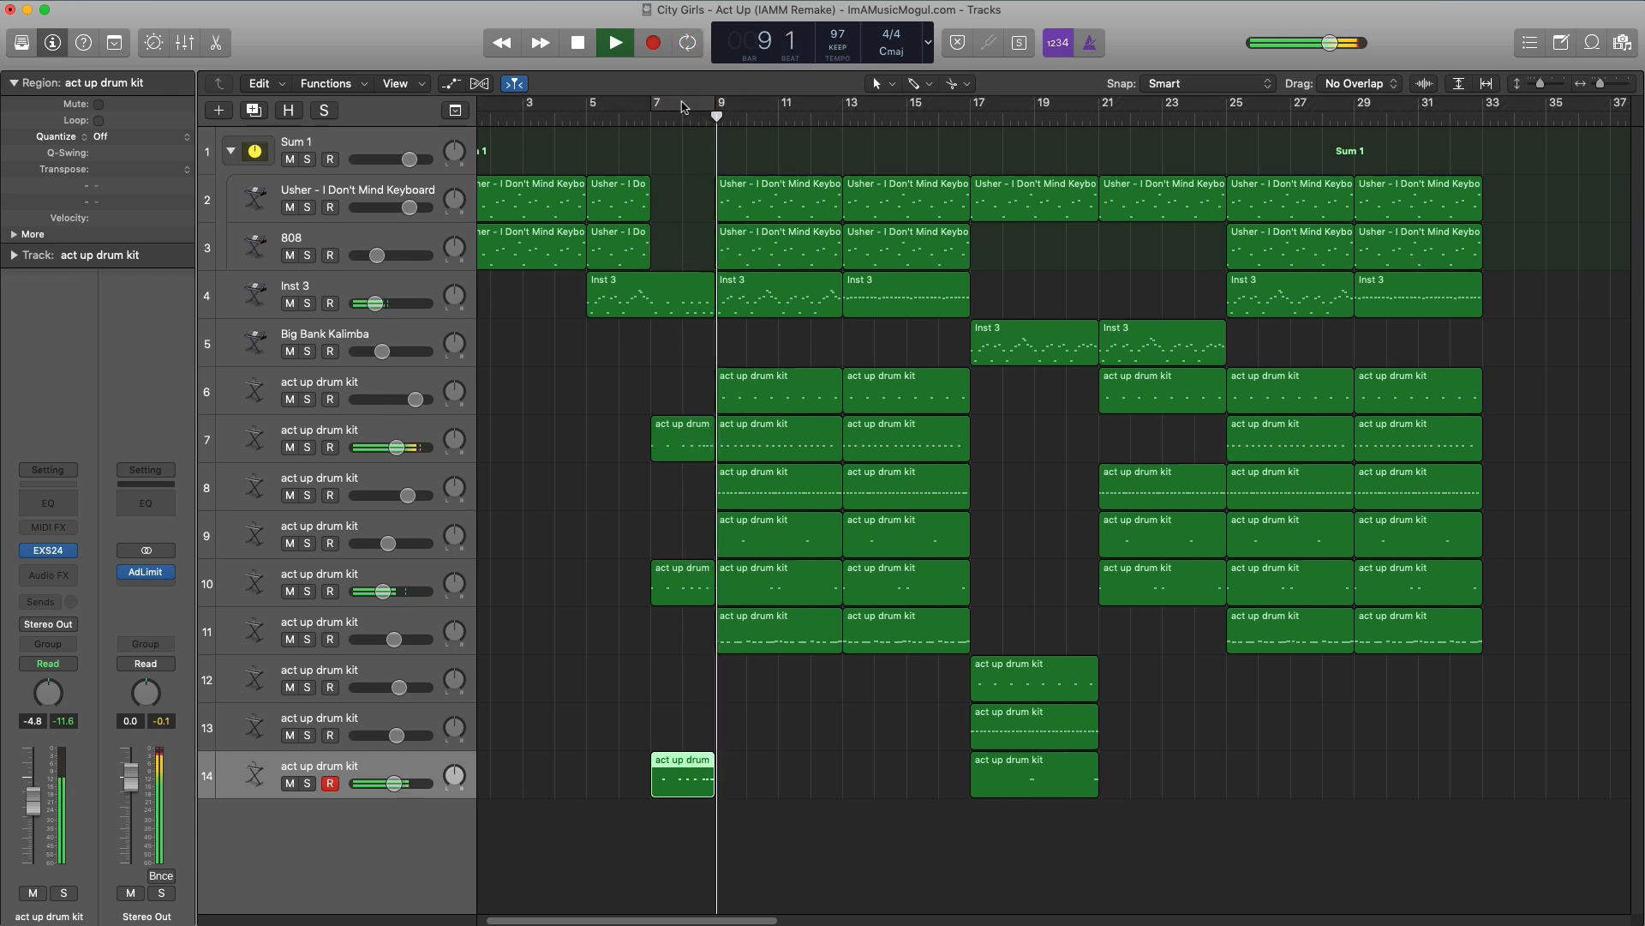
pyautogui.press('super+Up')
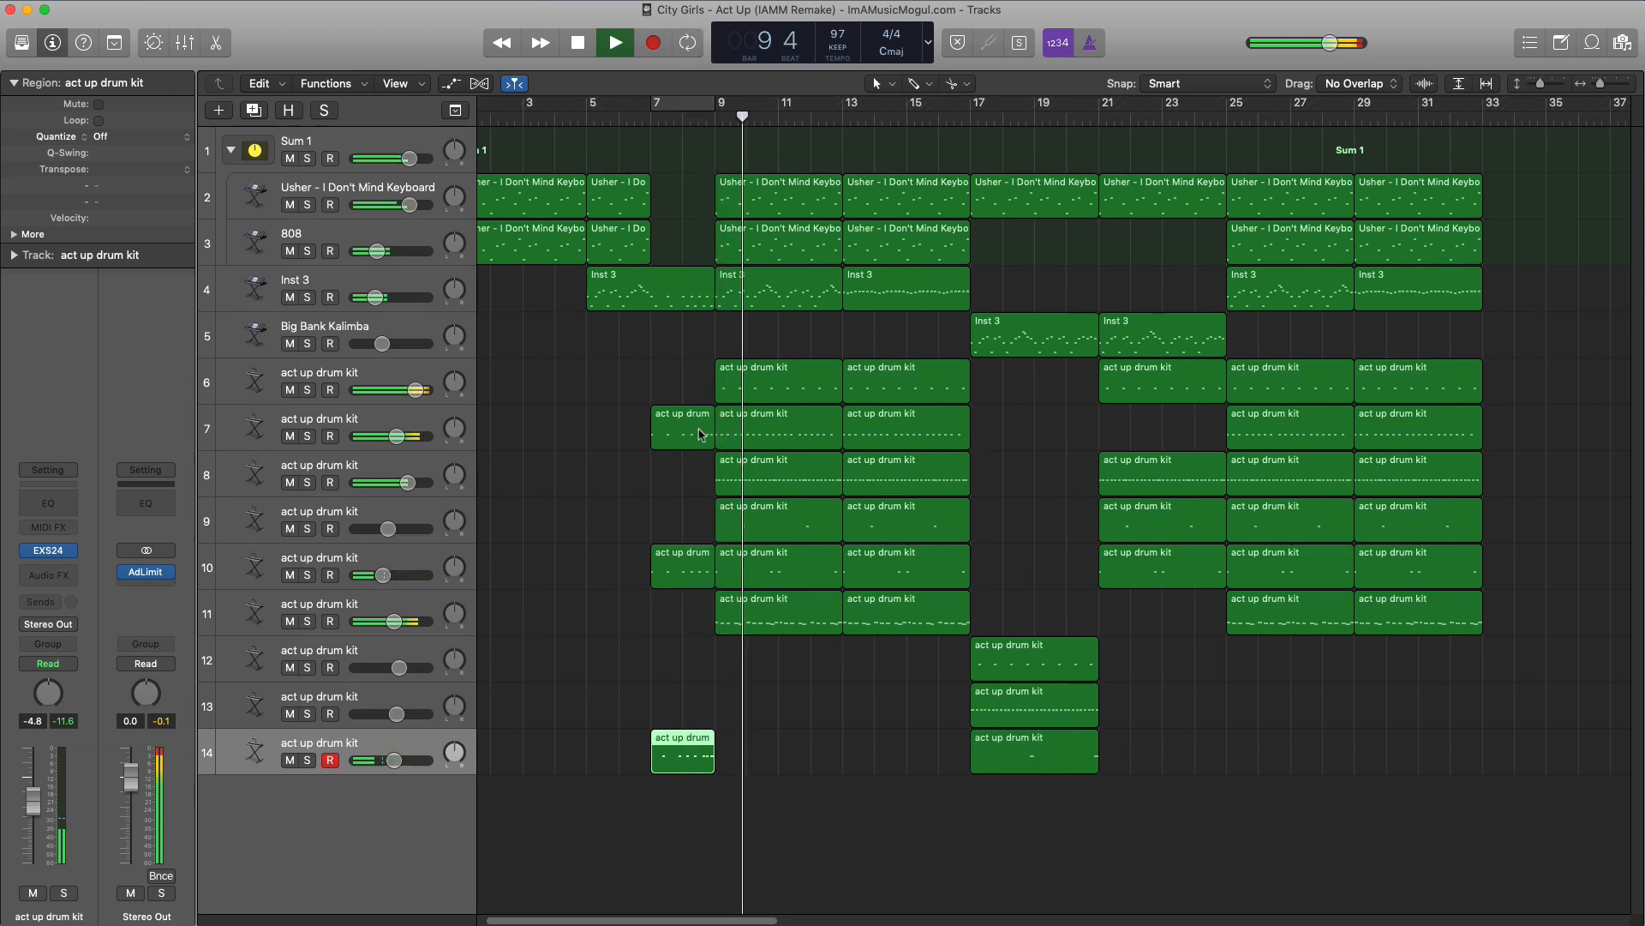
pyautogui.press('super+Left')
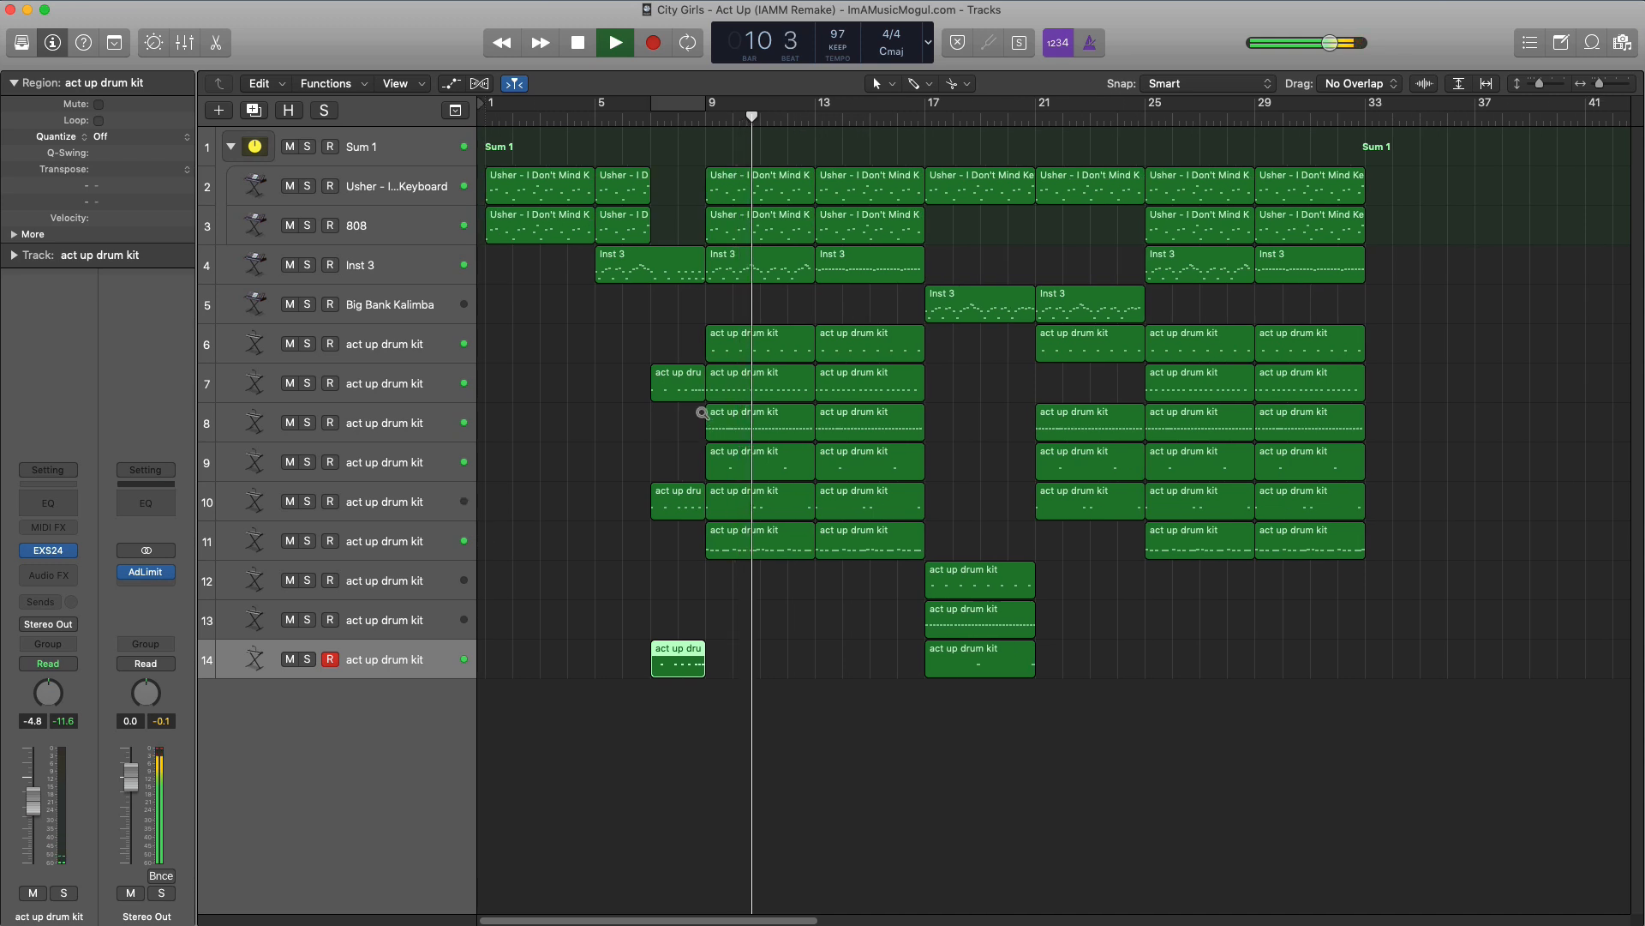
pyautogui.press('super+Up')
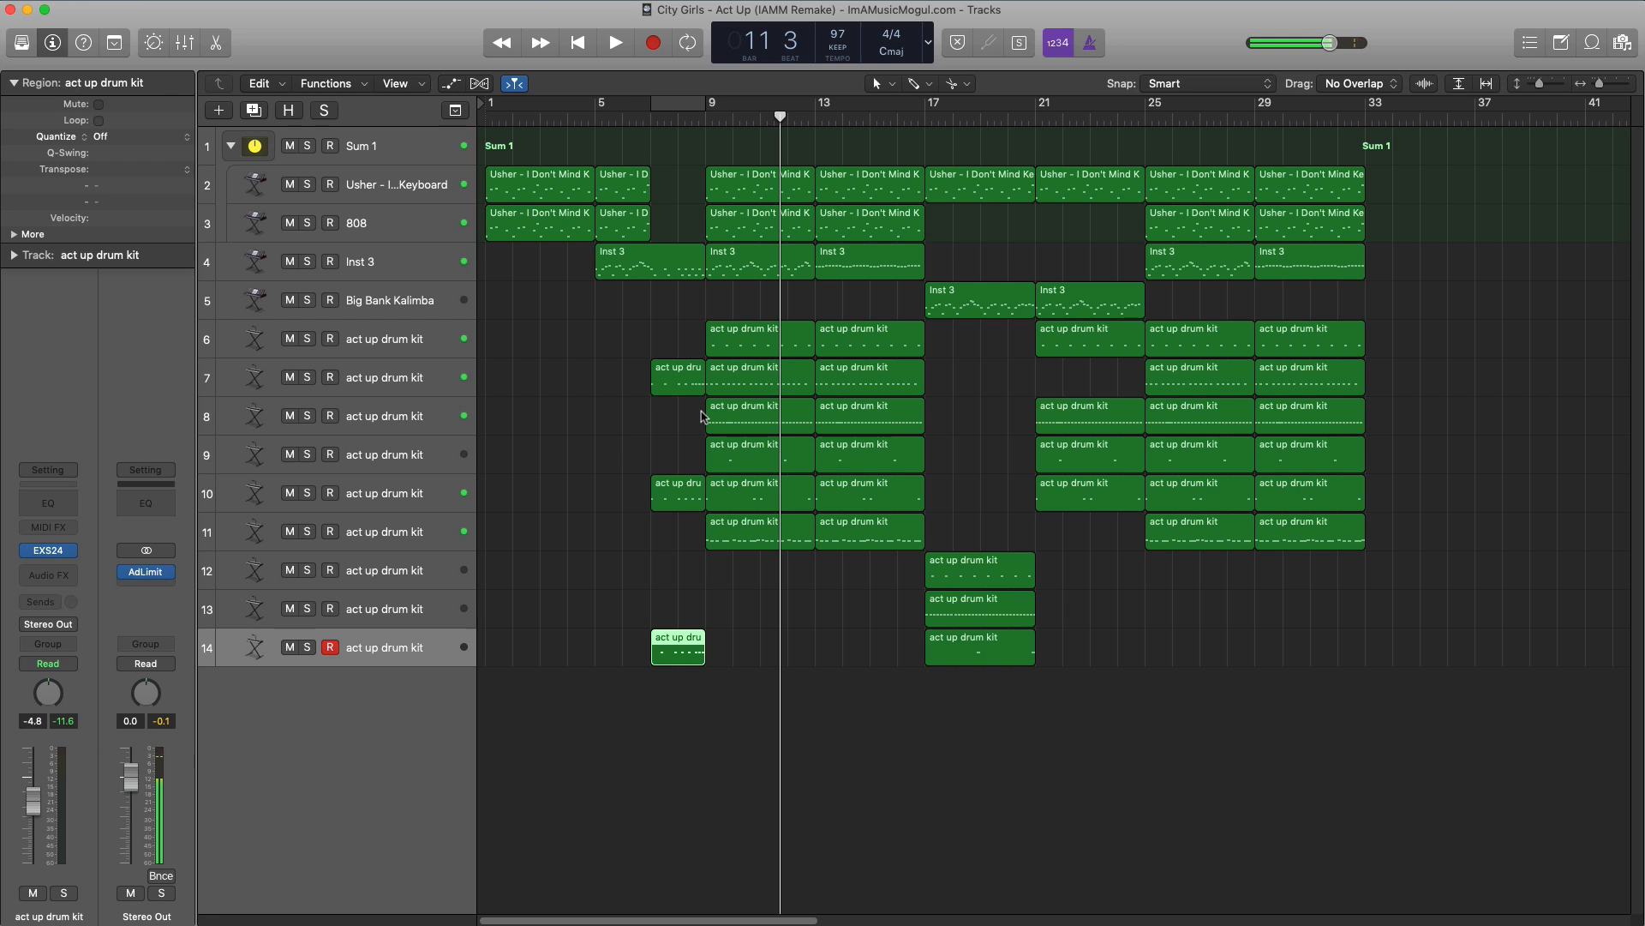
pyautogui.press('space')
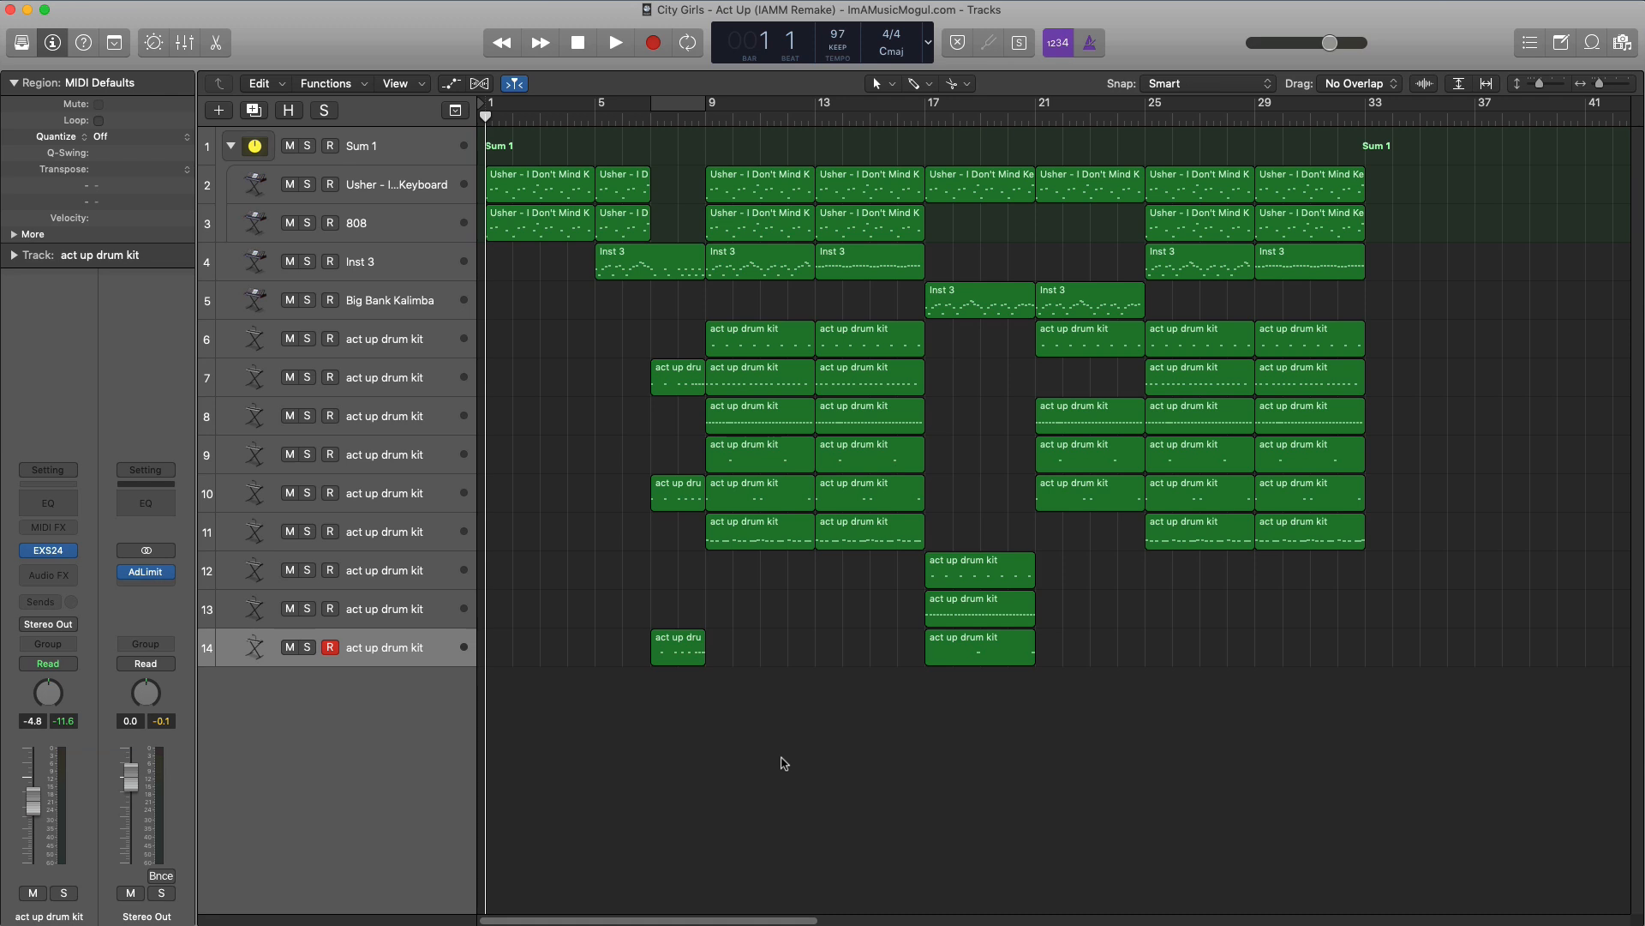
# Play the whole arrangement from bar 1 to past its end, and return the playhead to the start
pyautogui.press('space')
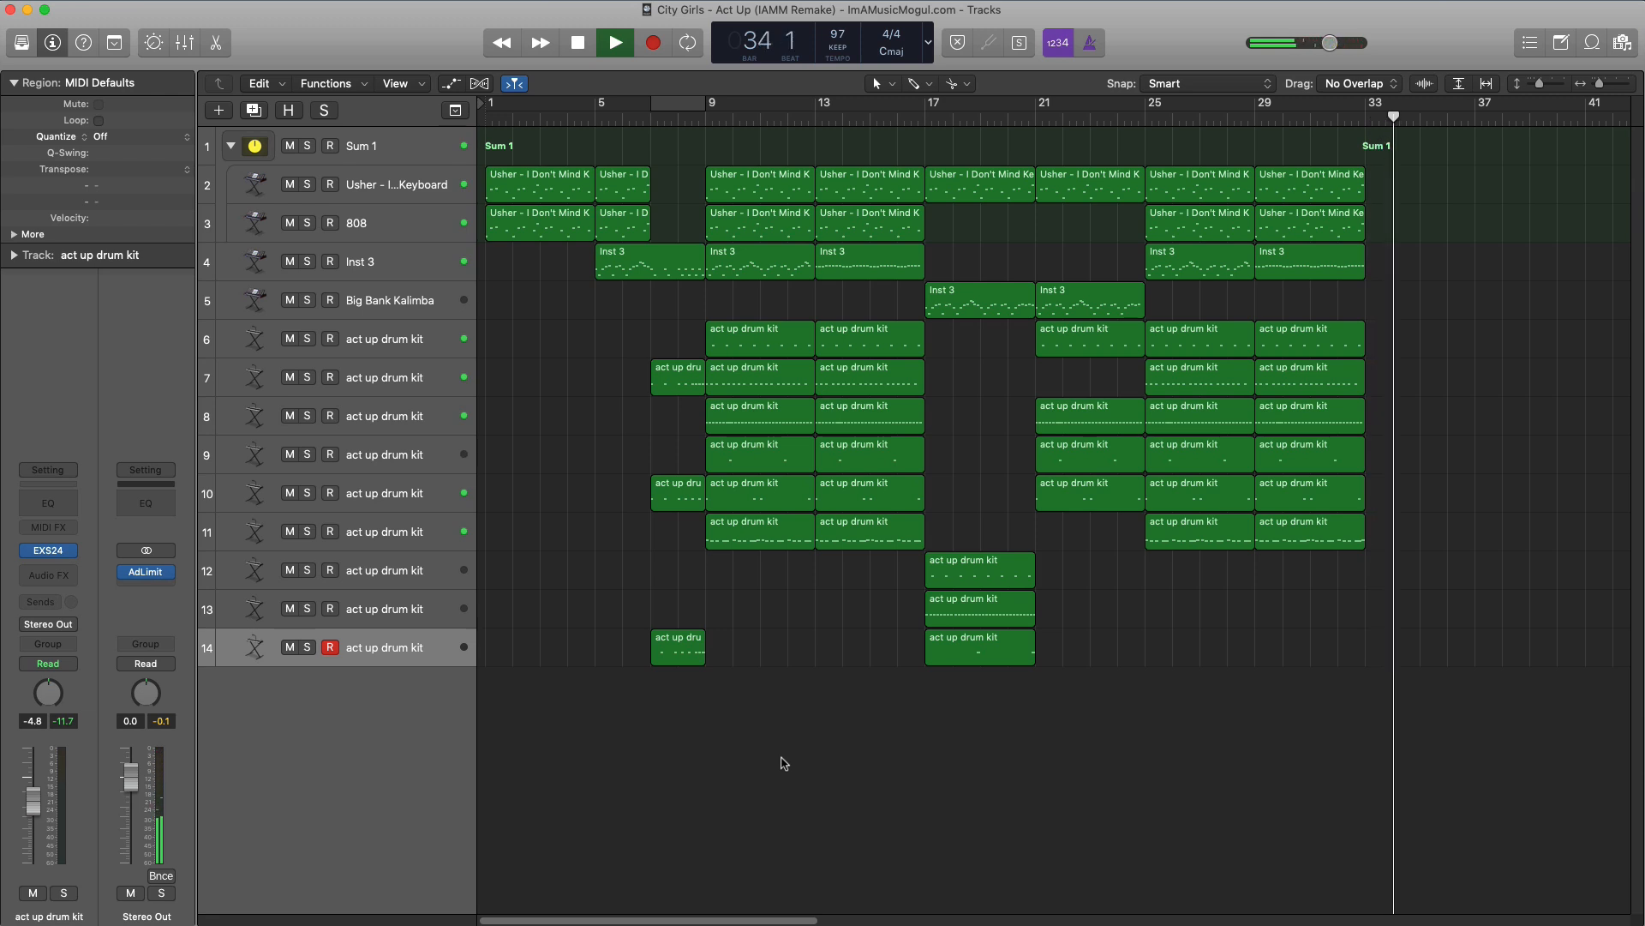
pyautogui.press('space')
pyautogui.press('Return')
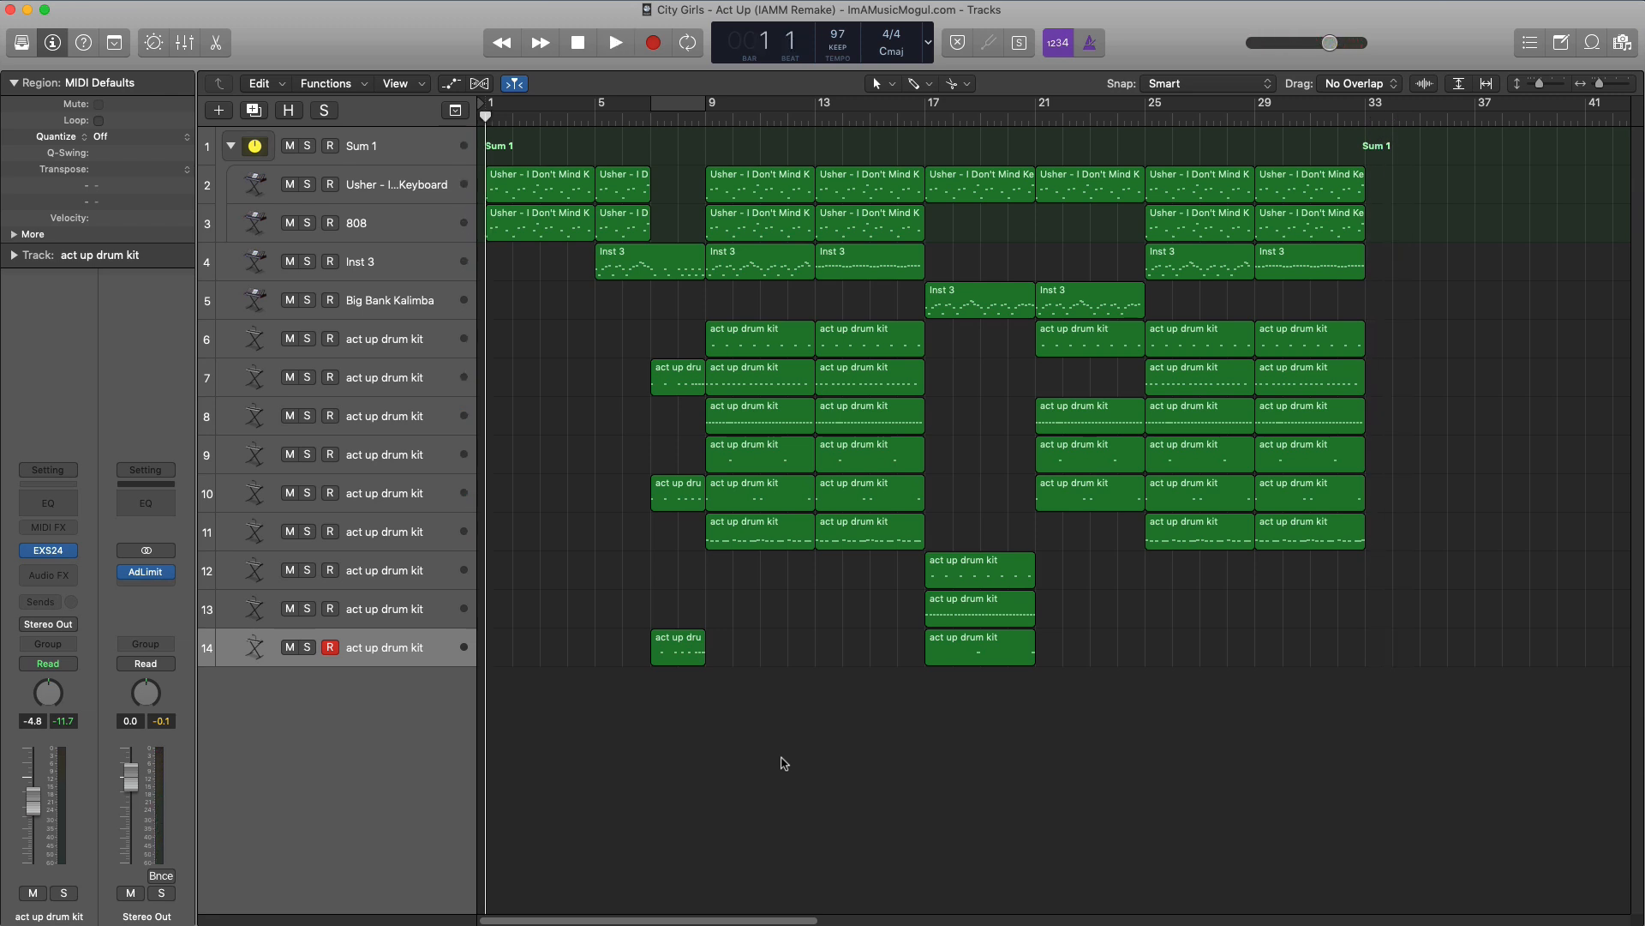